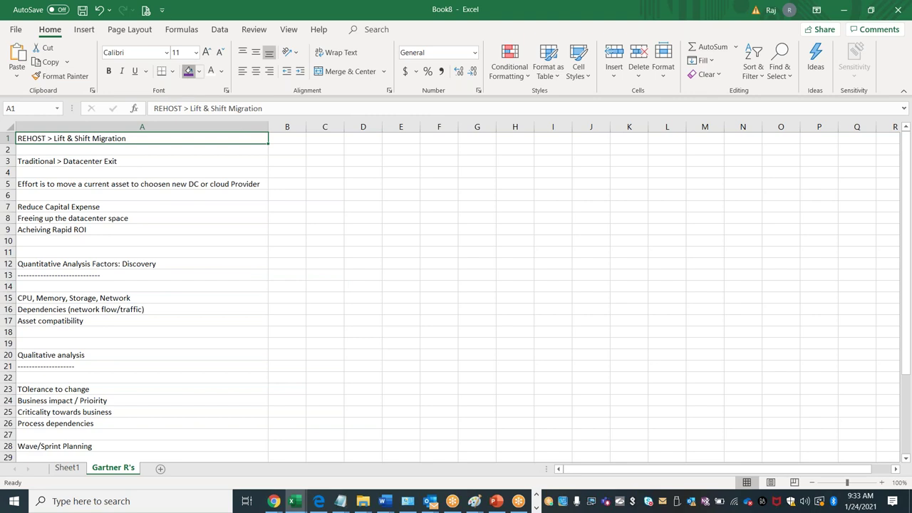
Make REHOST purple with white text, widen column B, and add a matching REFACTOR header in B1
click(211, 72)
click(293, 142)
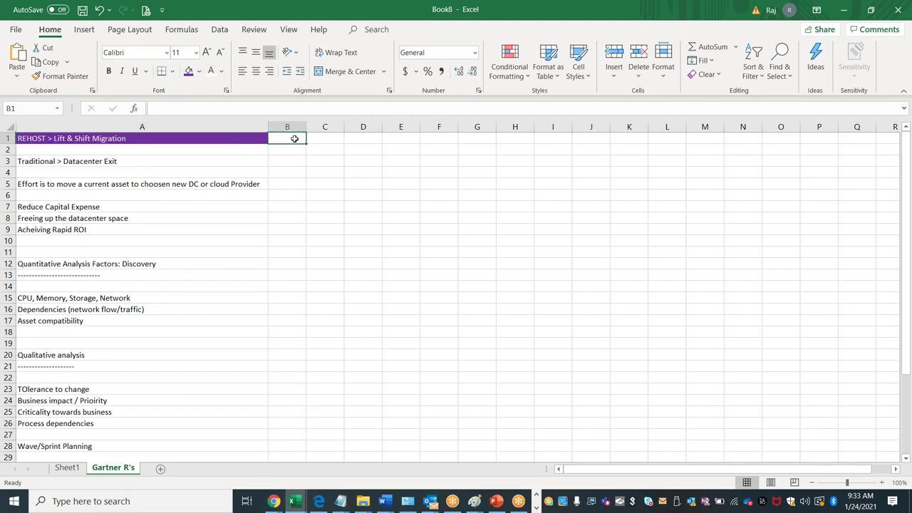
drag(306, 127, 475, 137)
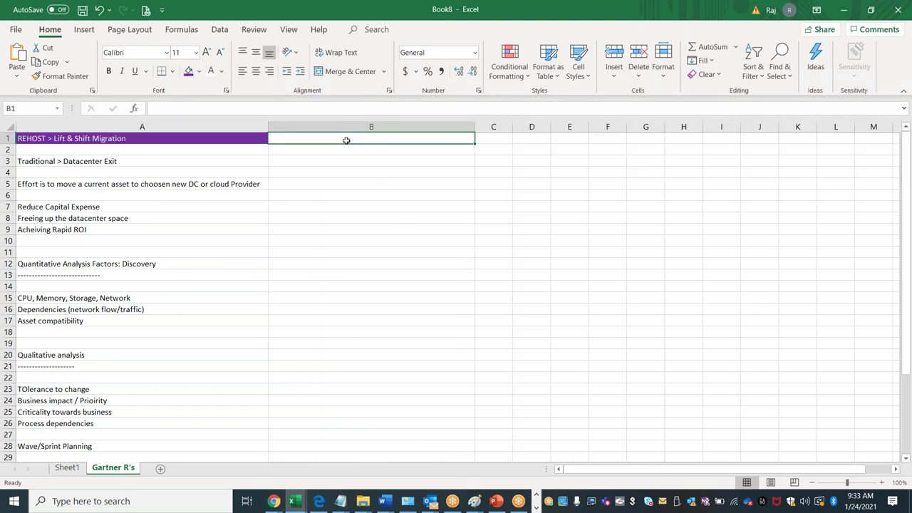
text(REFACTOR)
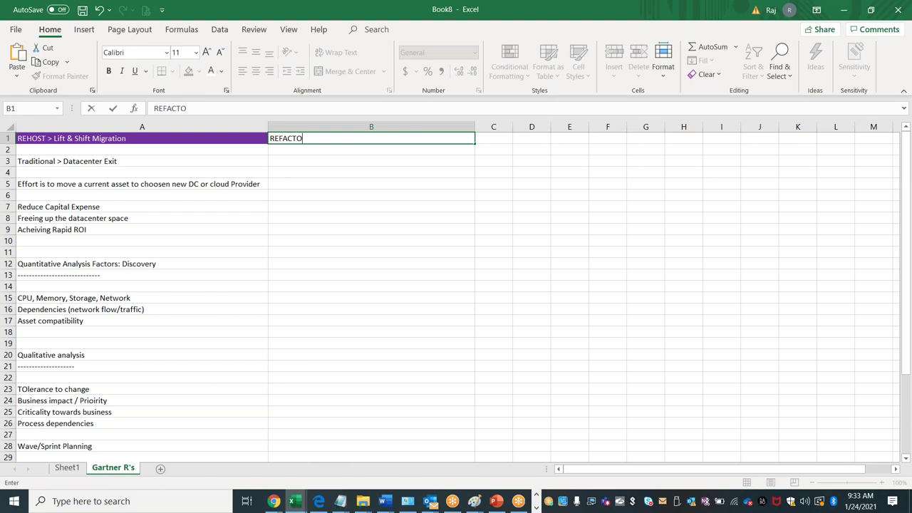
click(366, 163)
click(334, 138)
click(189, 71)
click(212, 71)
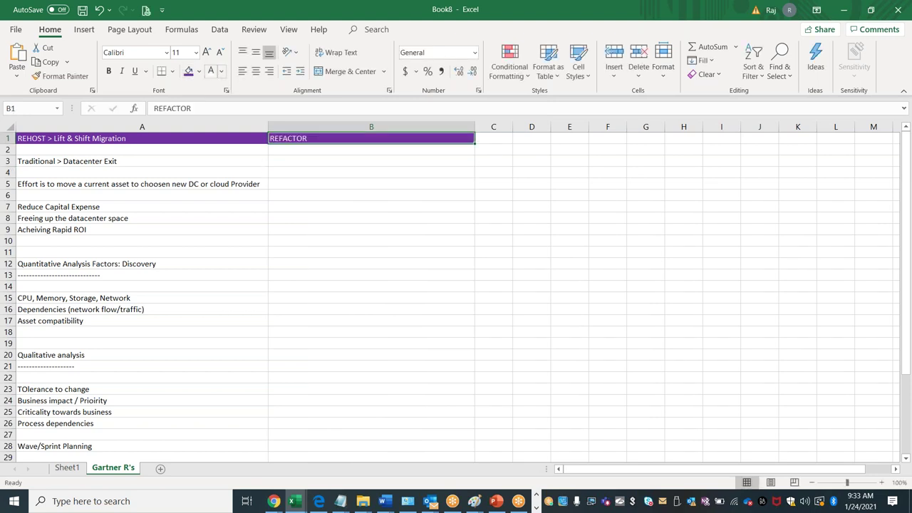
Delete the empty rows 2 and 3 between the REHOST notes
click(7, 149)
right_click(7, 149)
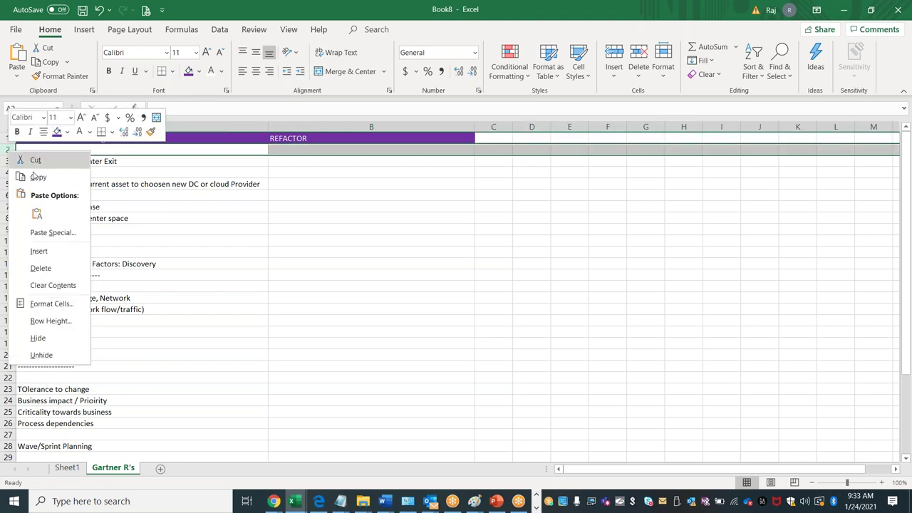
click(41, 267)
click(7, 161)
right_click(7, 160)
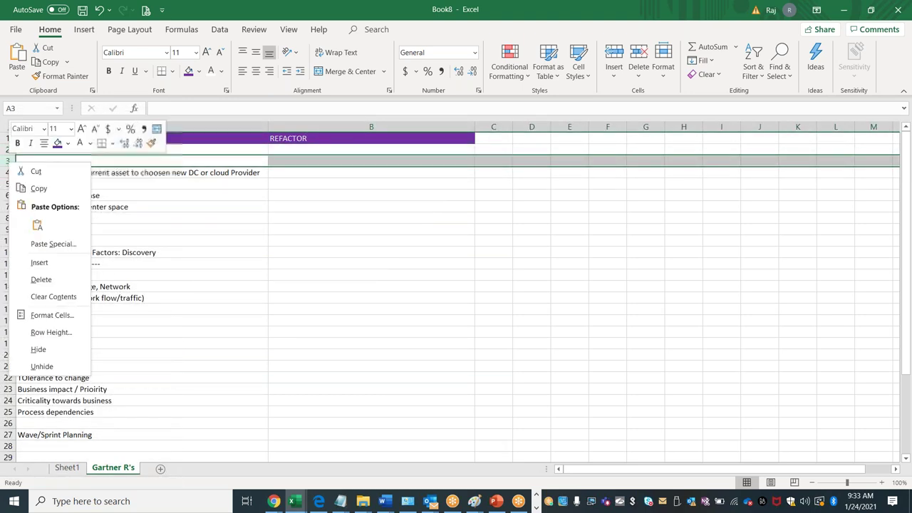
key(Escape)
right_click(7, 160)
click(40, 281)
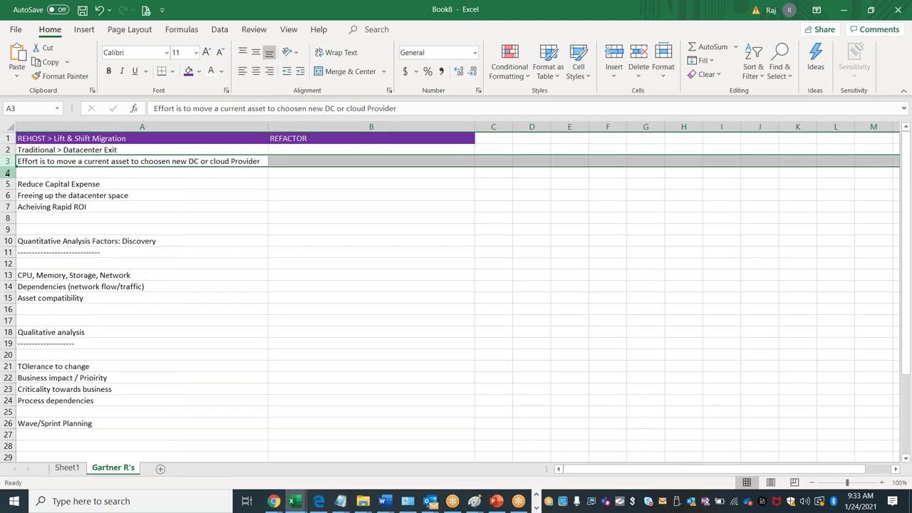
Delete empty row 4 and the empty row above Quantitative Analysis
click(7, 172)
right_click(7, 171)
click(40, 292)
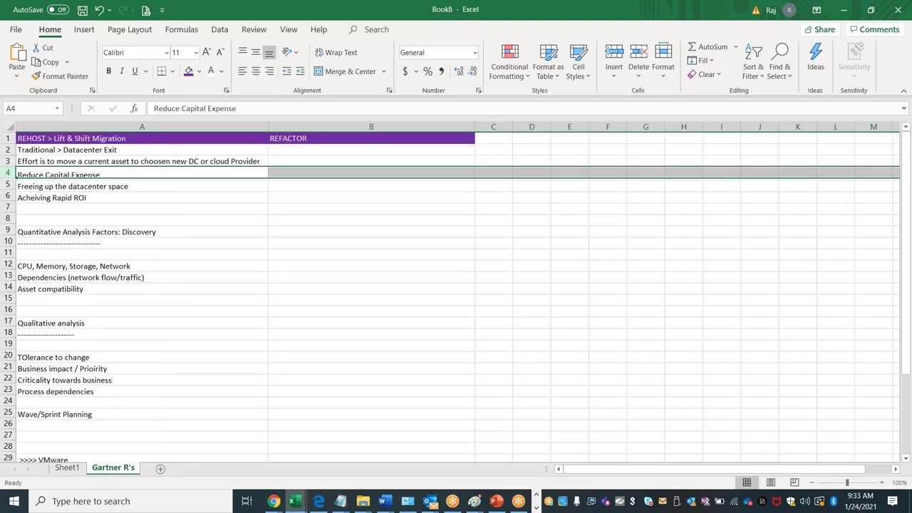
click(243, 240)
click(8, 206)
right_click(7, 206)
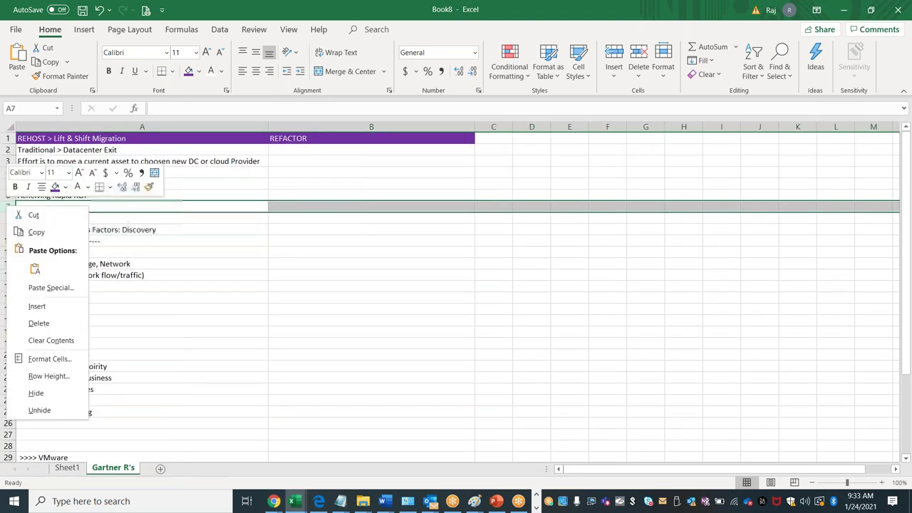
click(52, 325)
click(278, 286)
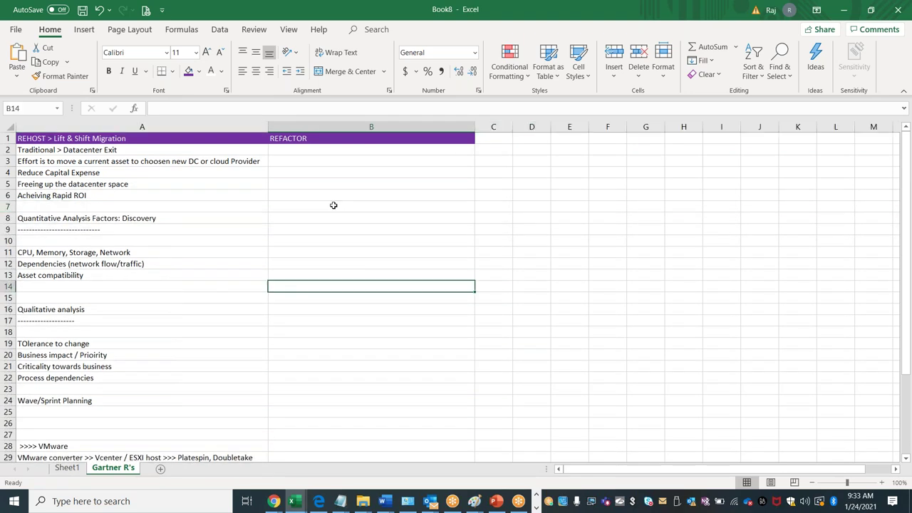
Enter 'Refactoring to PaaS Based Model' in B2 under the REFACTOR header
click(314, 150)
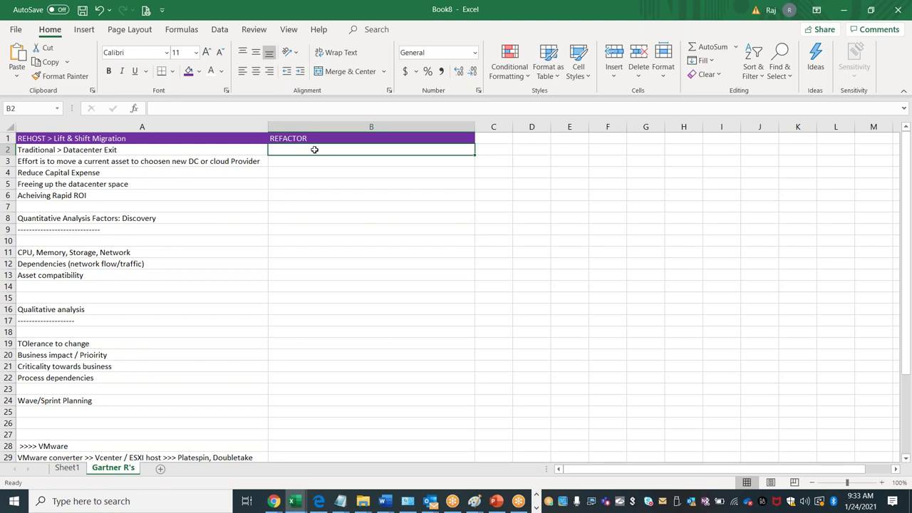
text(Refactoring to )
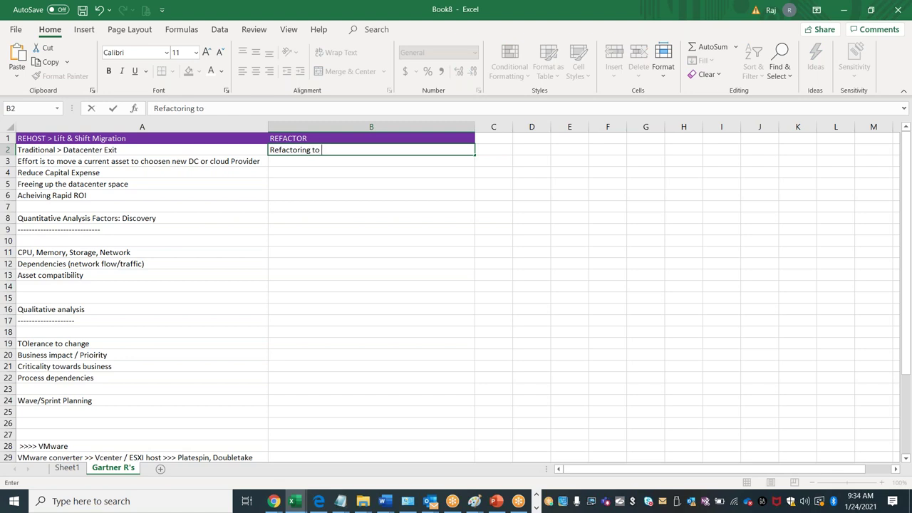
text(PaaS Based Model)
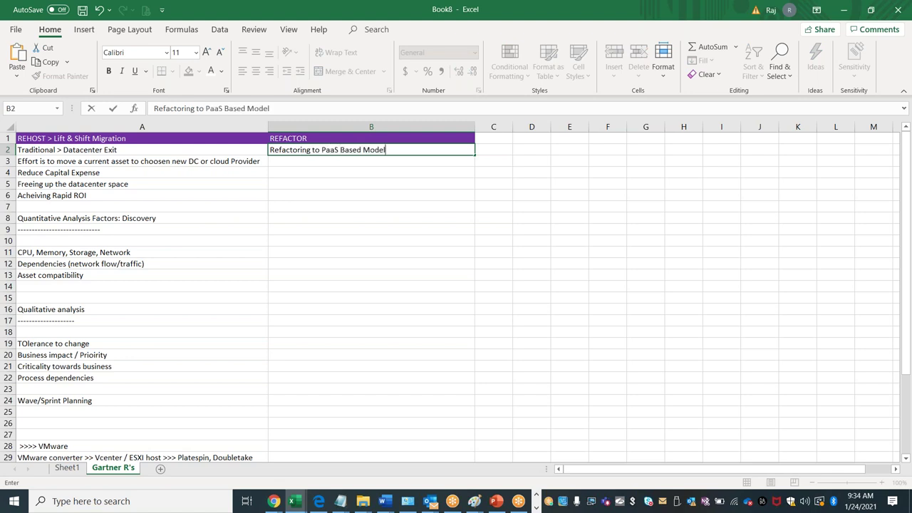
drag(406, 149, 322, 149)
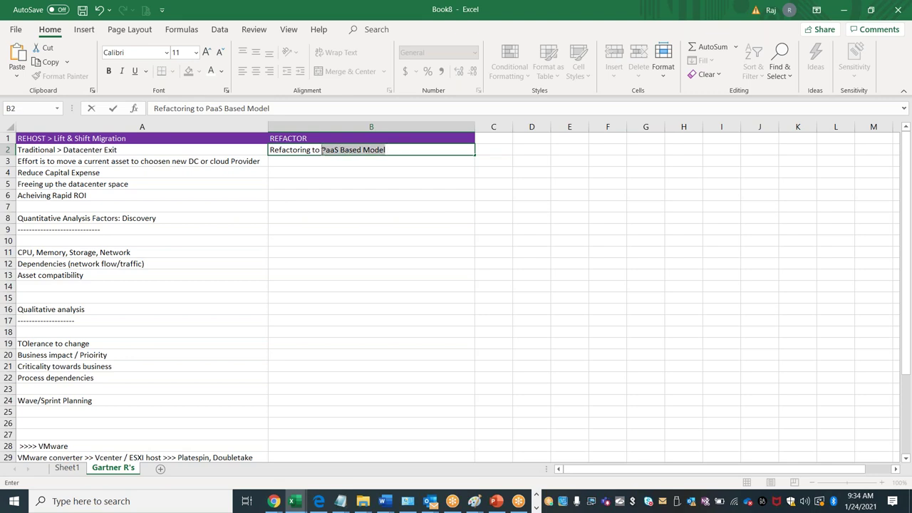
click(310, 162)
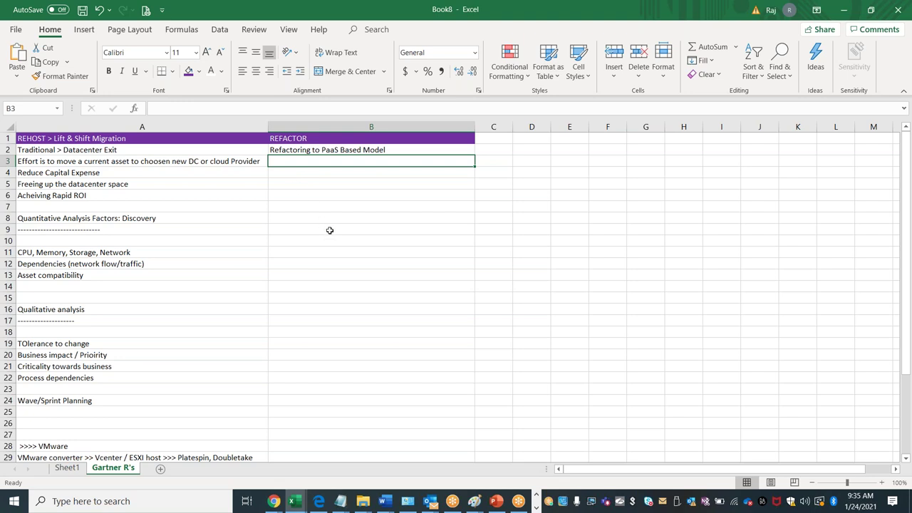
Enter 'Reduce Operational Costs in terms of AMC of OS, VM, Platform..etc' in B3
text(Red)
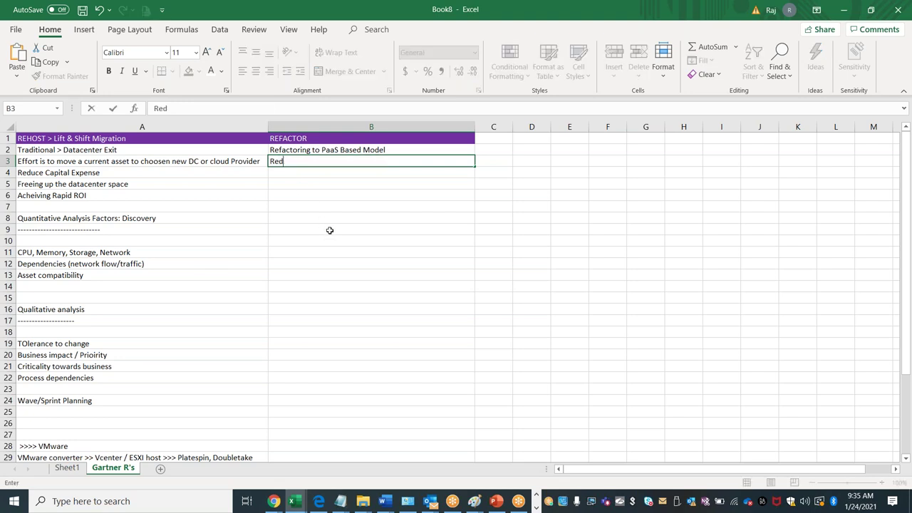
text(uce Operational Costs )
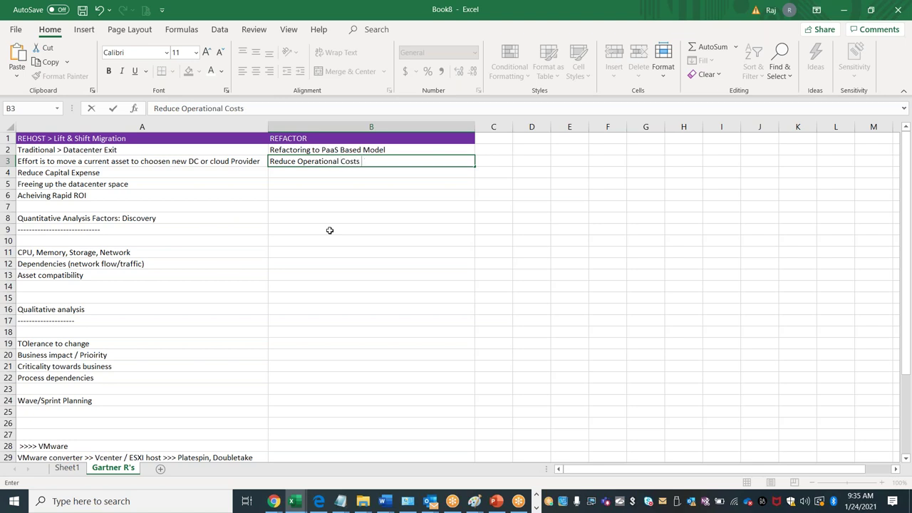
text(in terms of AM)
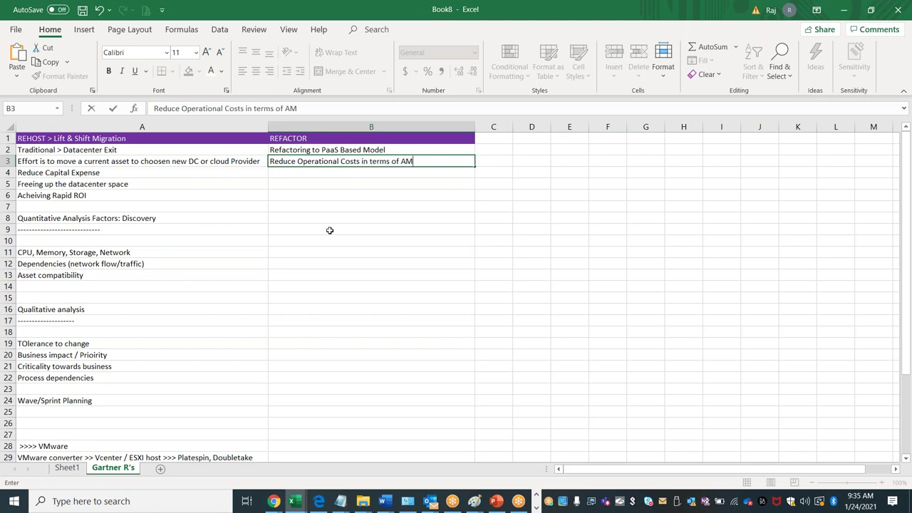
text(C of OS, VM, App..et)
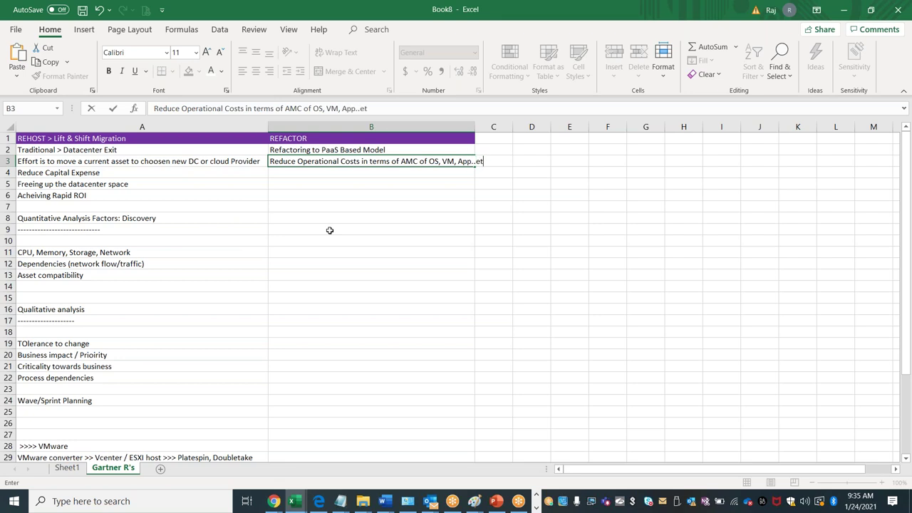
key(BackSpace)
key(BackSpace)
key(BackSpace)
key(BackSpace)
key(BackSpace)
key(BackSpace)
key(BackSpace)
text(Platform..etc)
click(316, 172)
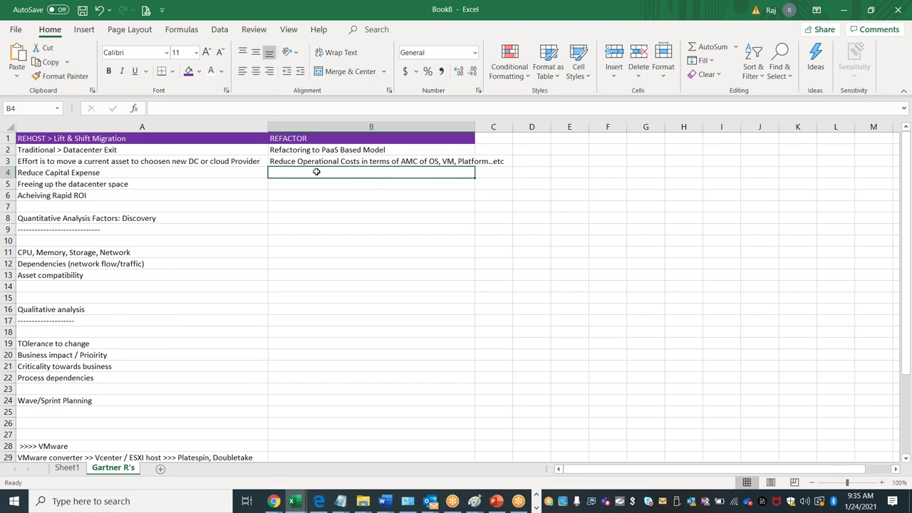
Enter 'Refactoring the application code in order to be suitable with PaaS' in B4
text(Refactoring)
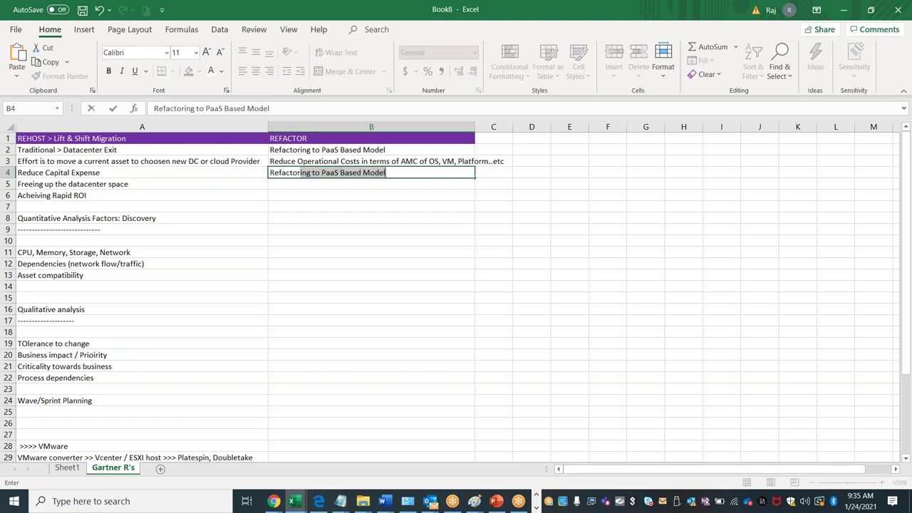
text( the applicai)
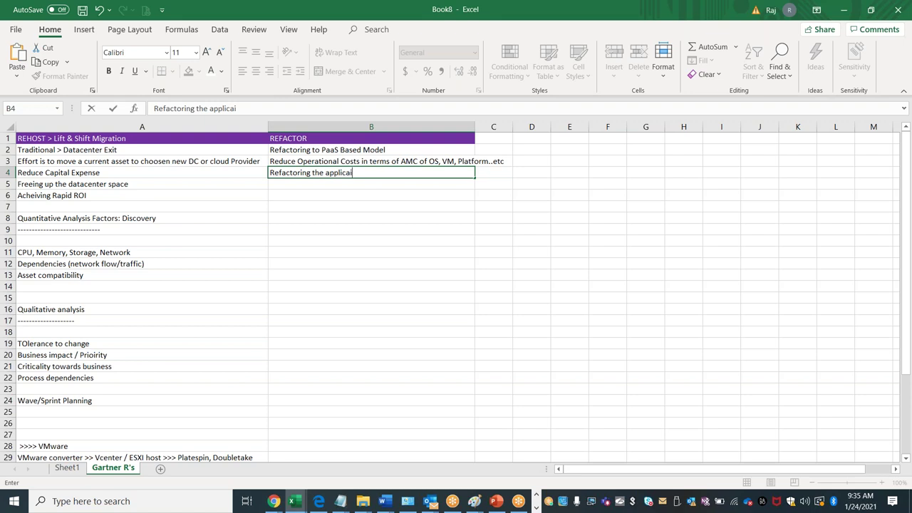
key(BackSpace)
text(tion code)
text(in order to be s)
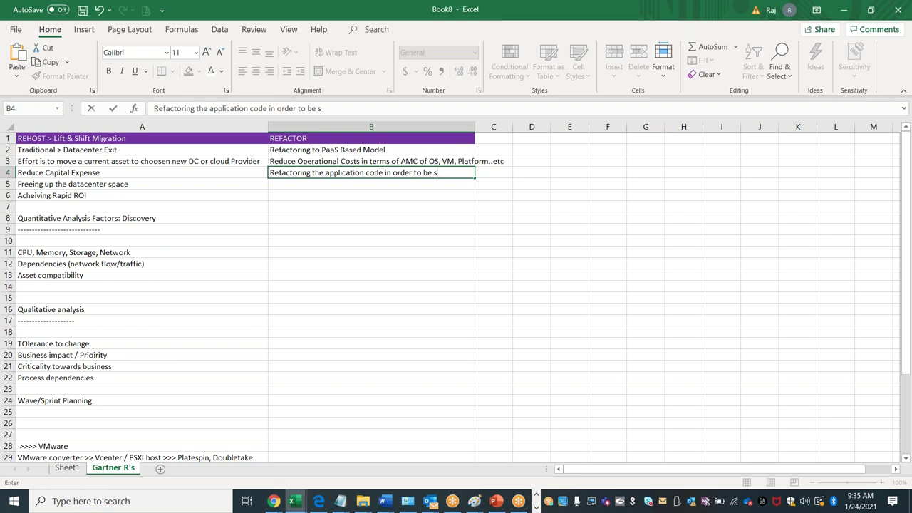
text(uitable with PaaS)
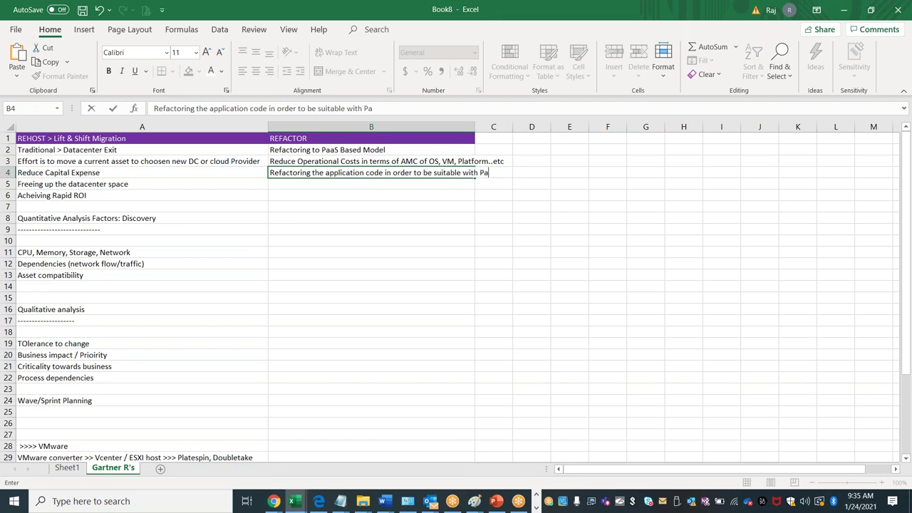
click(289, 194)
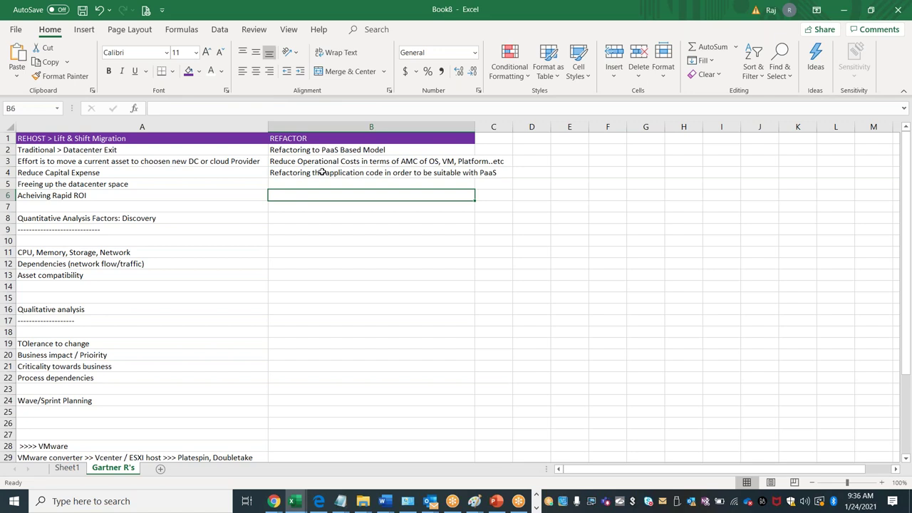
Center the REHOST and REFACTOR header titles in A1:B1
click(322, 139)
drag(200, 137, 319, 140)
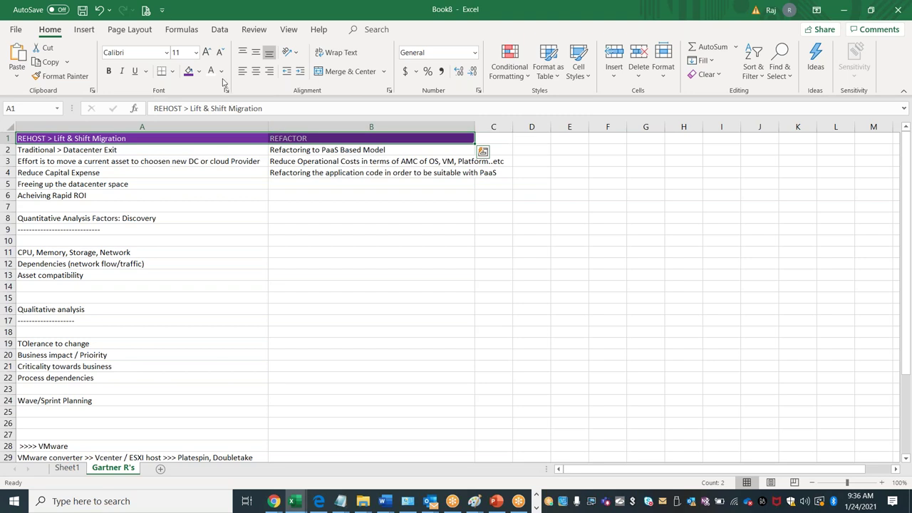
click(256, 71)
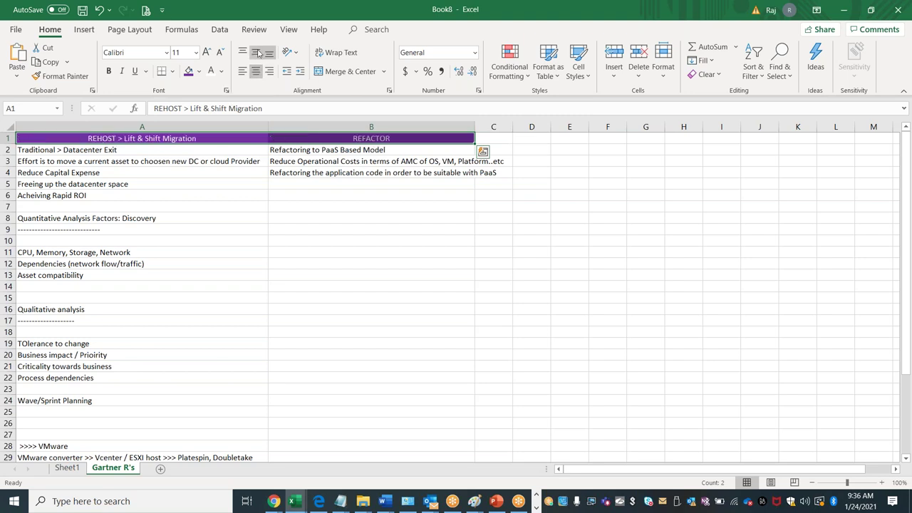
Type 'DevOps Pipeline > Code update' in B6
click(328, 248)
click(320, 195)
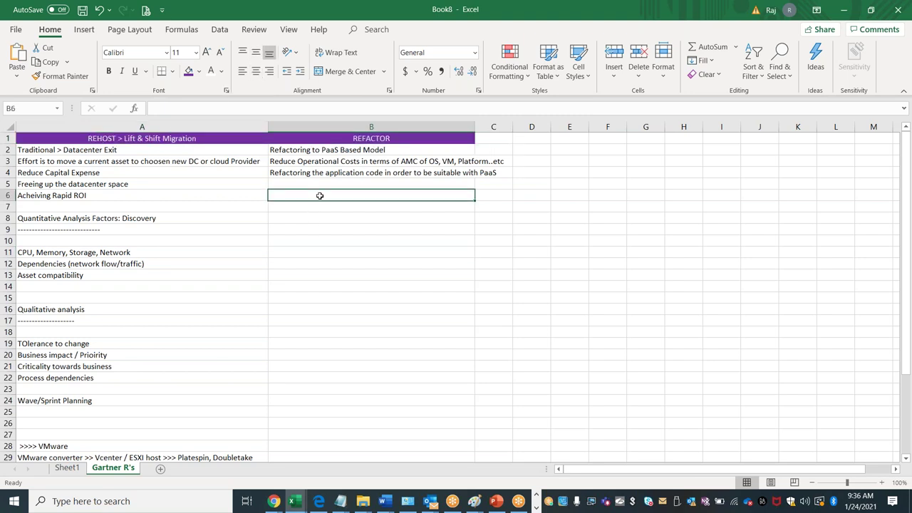
text(DevOps Pipeline > Code update)
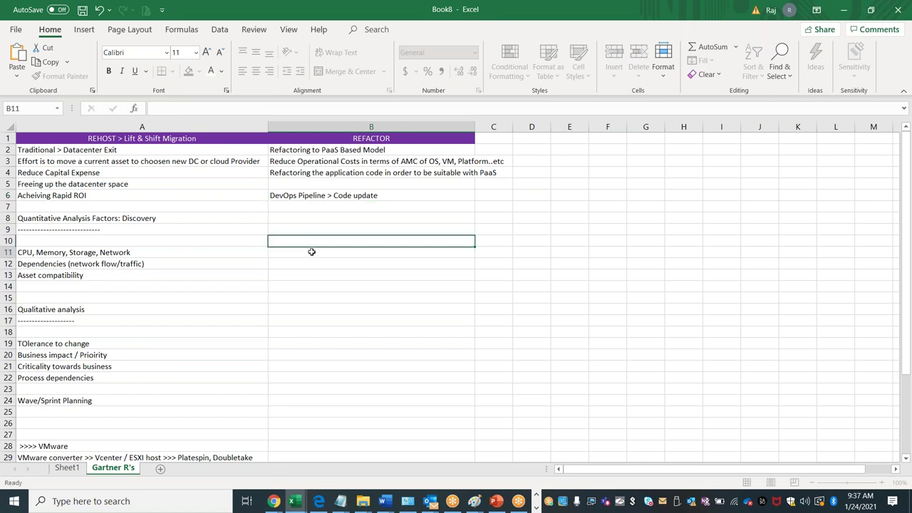
Add 'Application asset size' in B11 and copy the Dependencies text from A12 into B12
click(312, 252)
text(Appl)
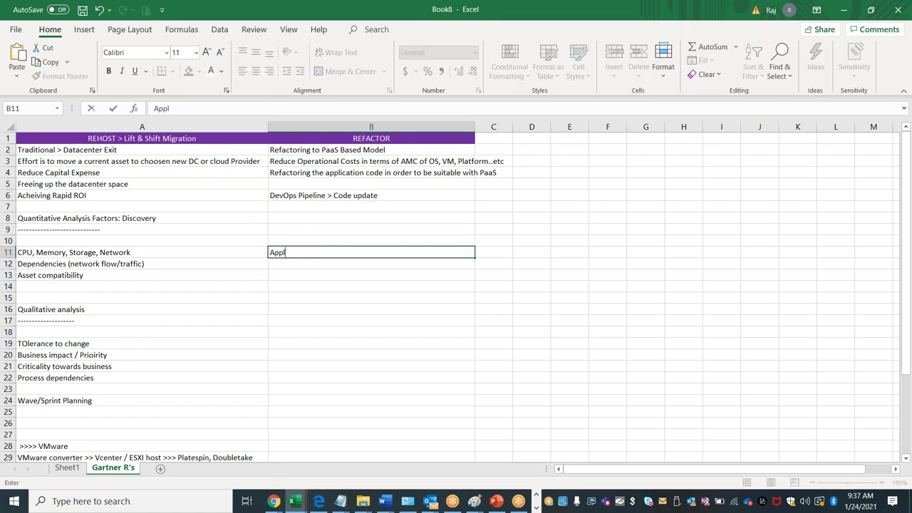
text(ication asset size)
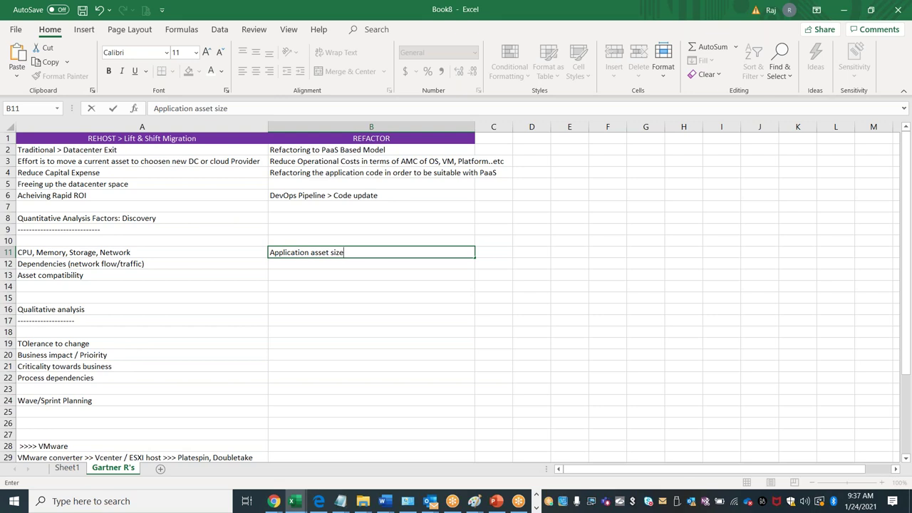
click(147, 261)
key(ctrl+c)
click(282, 264)
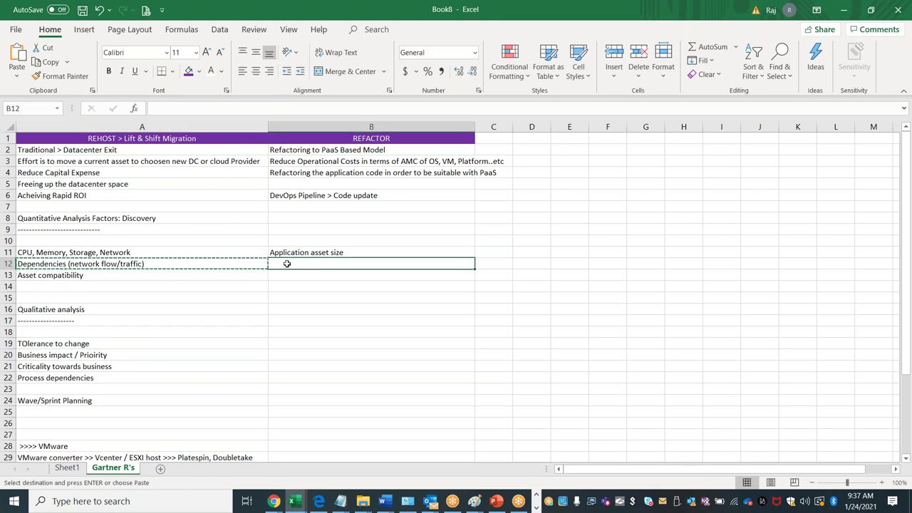
key(ctrl+v)
Enter 'User Traffic - Page view, times, load time' in B13 and 'Development platform > REfactor' in B14
click(287, 275)
text(U)
key(BackSpace)
text(User Traffic - Pg)
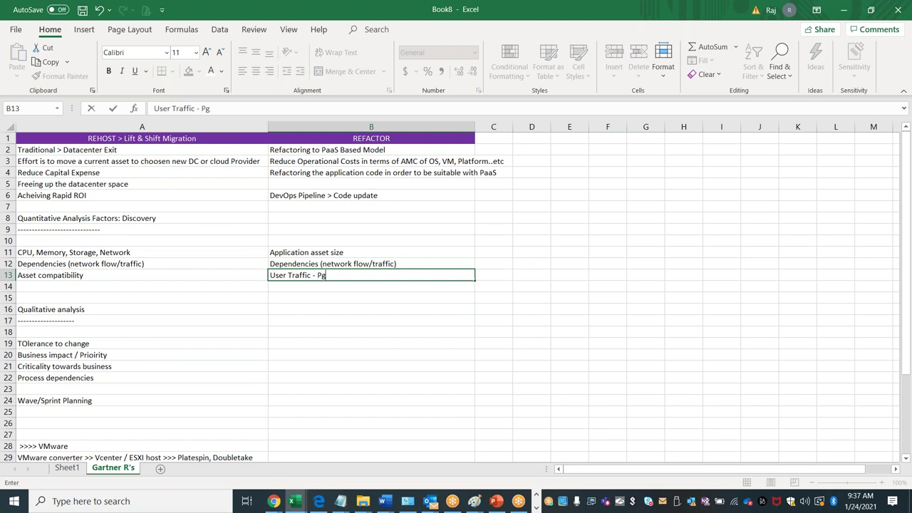
key(BackSpace)
text(age view, times , load time)
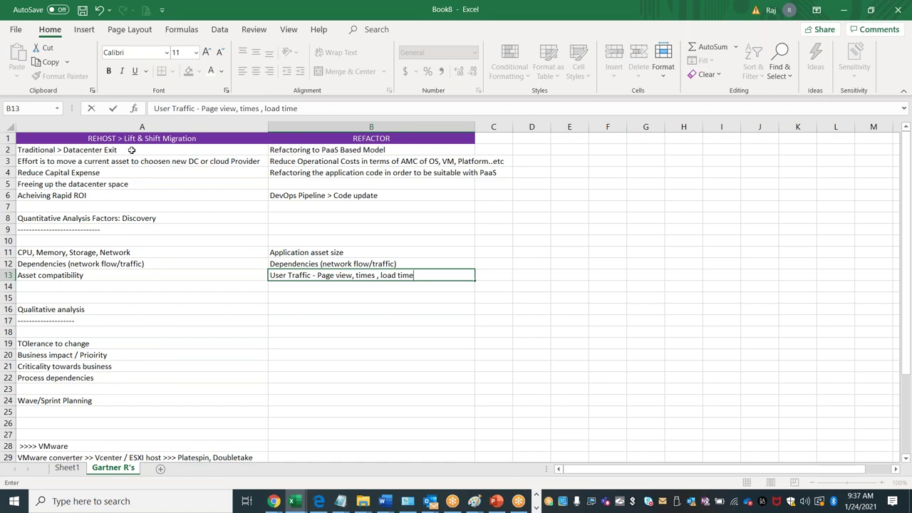
click(340, 285)
text(Devel)
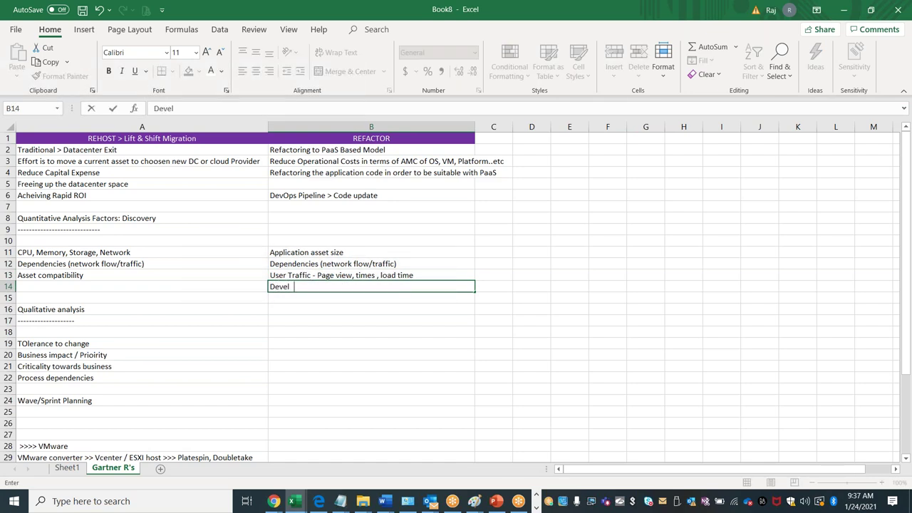
text(opment platform >)
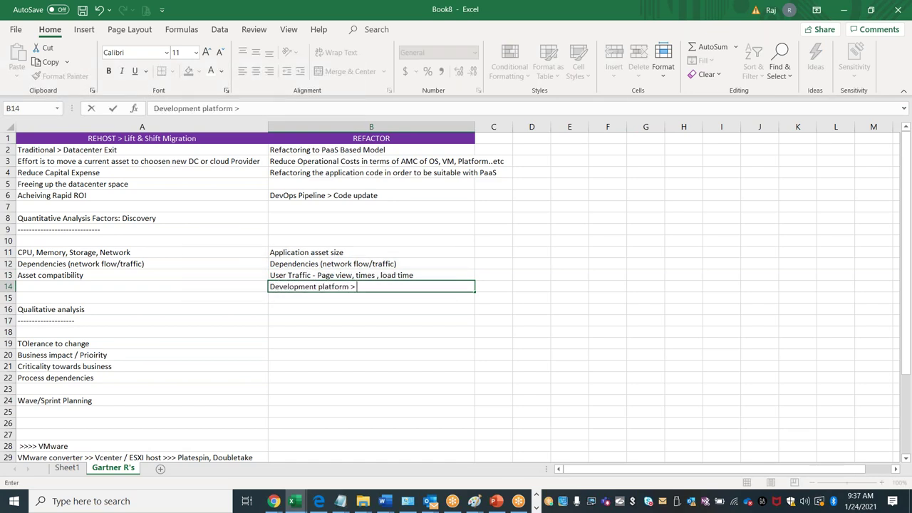
text( REfactor)
key(Return)
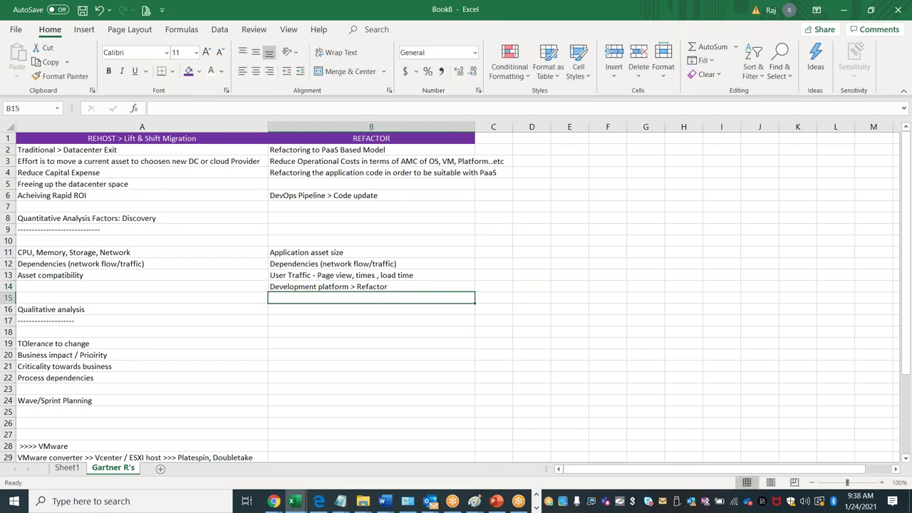
Add 'Database as a service > RDS' in B15 and copy 'Business impact / Prioirity' into B20
text(Database as a service > RDS)
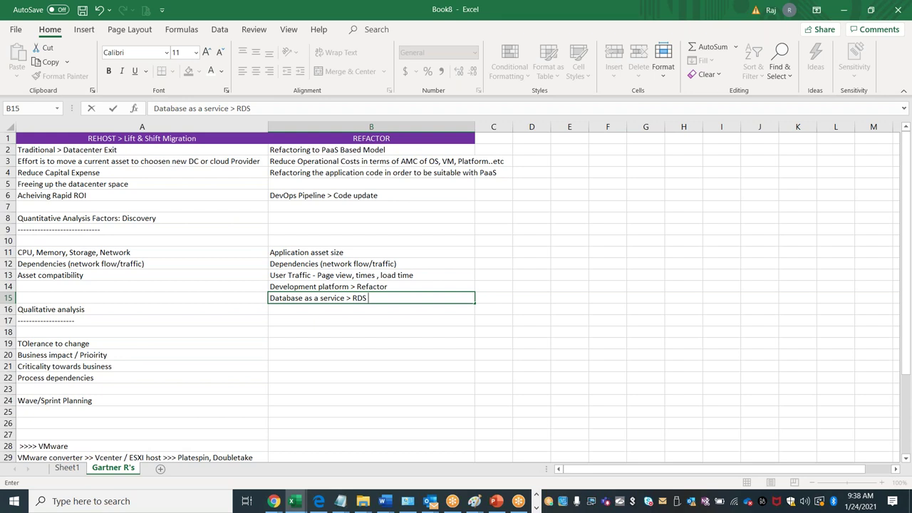
click(52, 314)
click(91, 358)
key(ctrl+c)
click(283, 353)
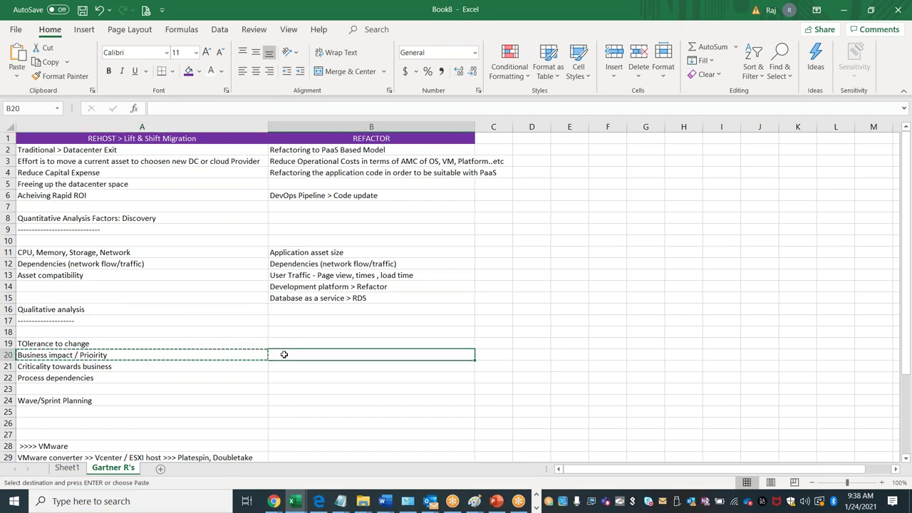
key(ctrl+v)
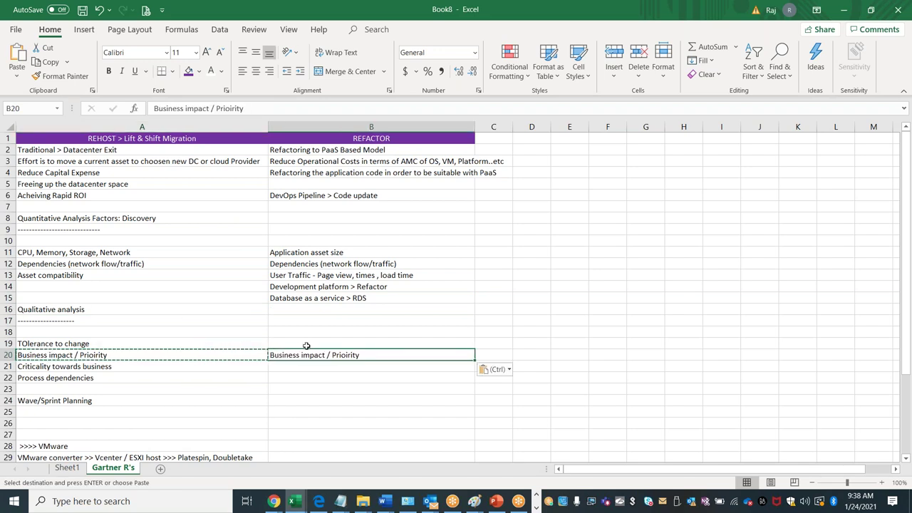
Type 'Bursting options or timelines' in B21
click(295, 368)
key(Return)
text(Bursting options)
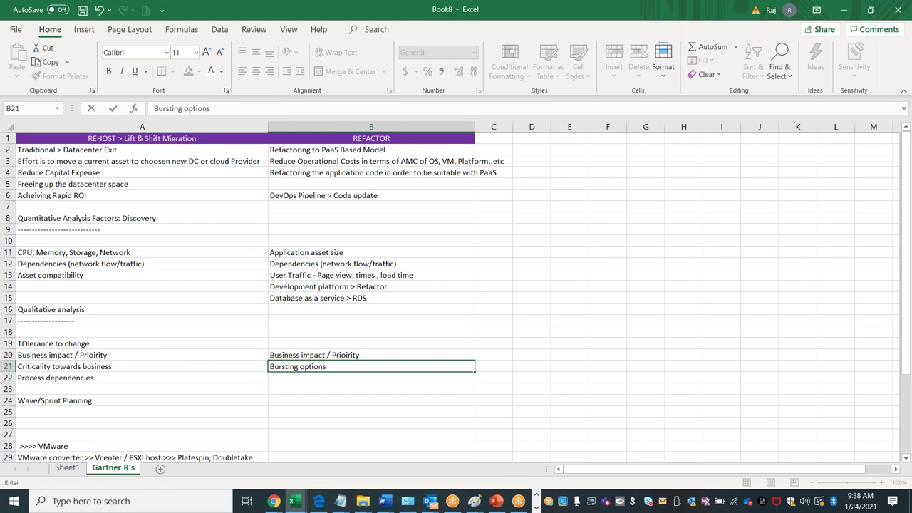
text(or timelines)
Autofit column B, copy the purple header to C1, widen column C and title it REARCHITECT
click(470, 127)
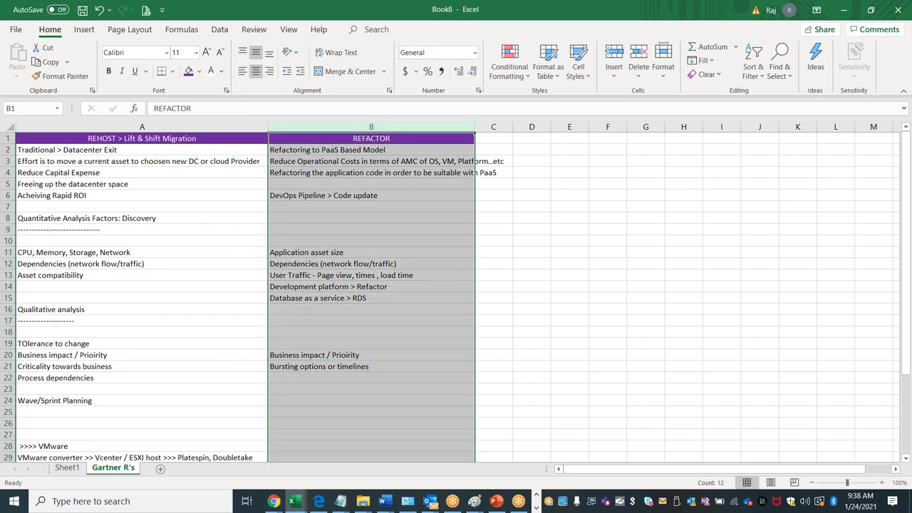
double_click(475, 127)
click(499, 139)
key(ctrl+c)
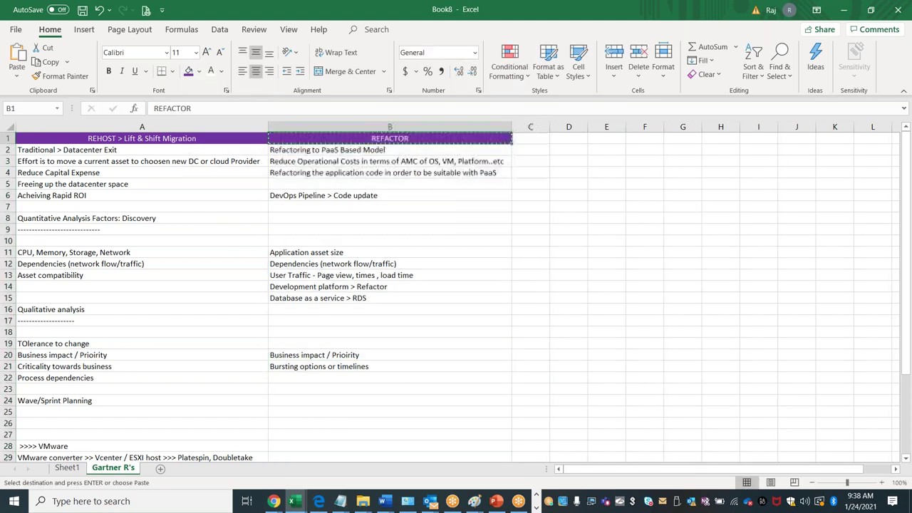
click(530, 139)
key(ctrl+v)
drag(550, 127, 693, 117)
text(RE)
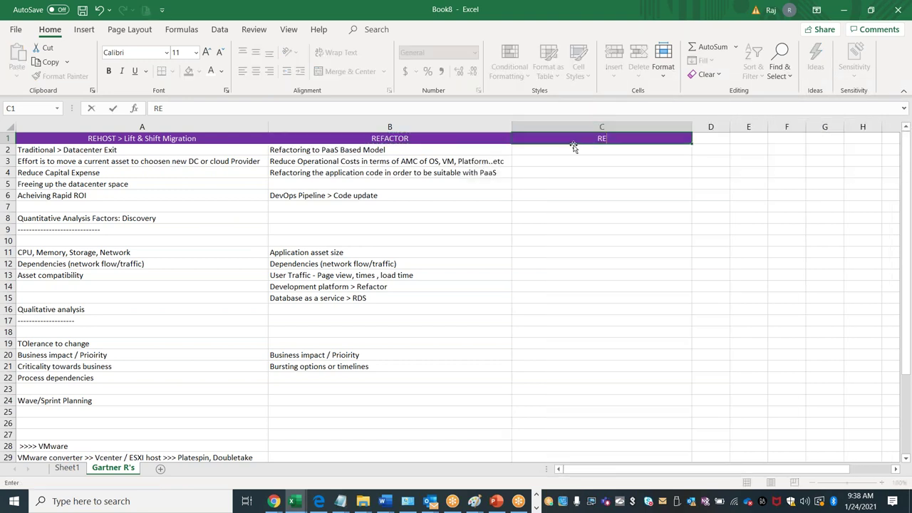
text(ARCHITECT)
key(Return)
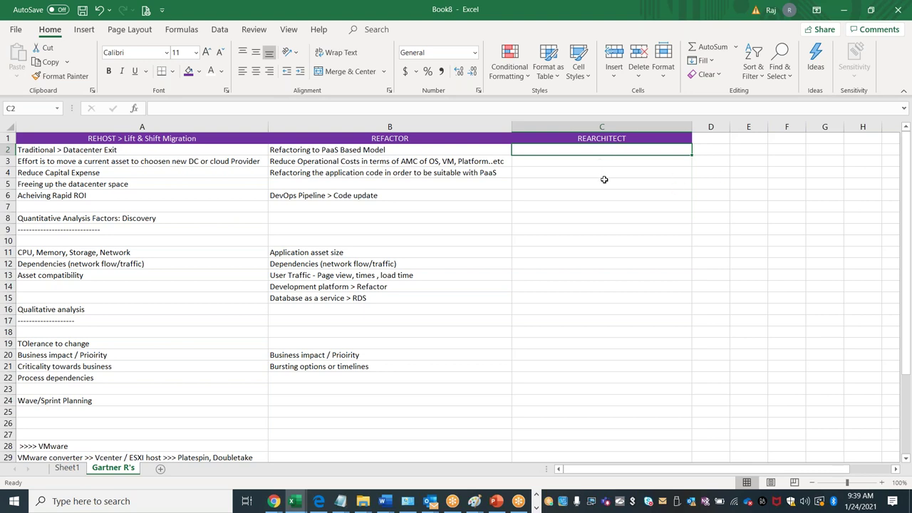
Enter 'Ageing Apps' in C2 and 'Legacy/Traditional Apps > 32 Bit architecture' in C3
text(Ageing )
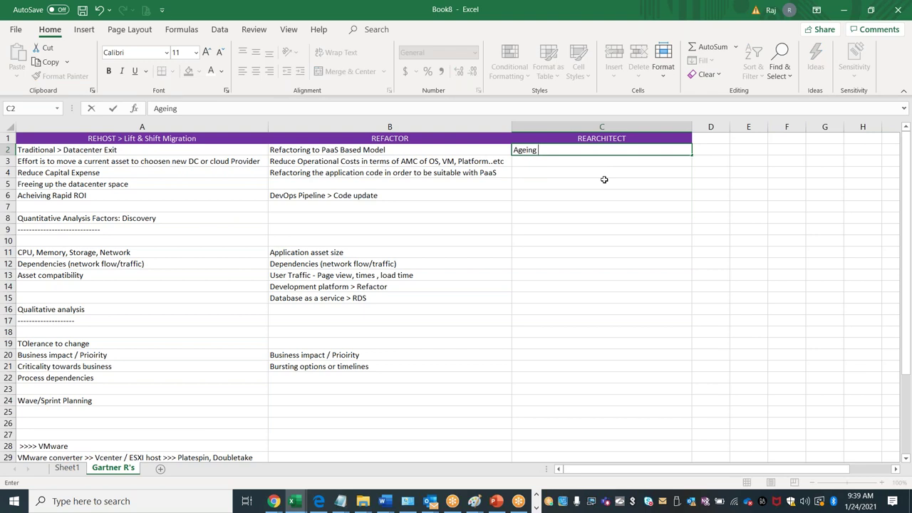
text(Apps)
key(Return)
text(Legacy/T)
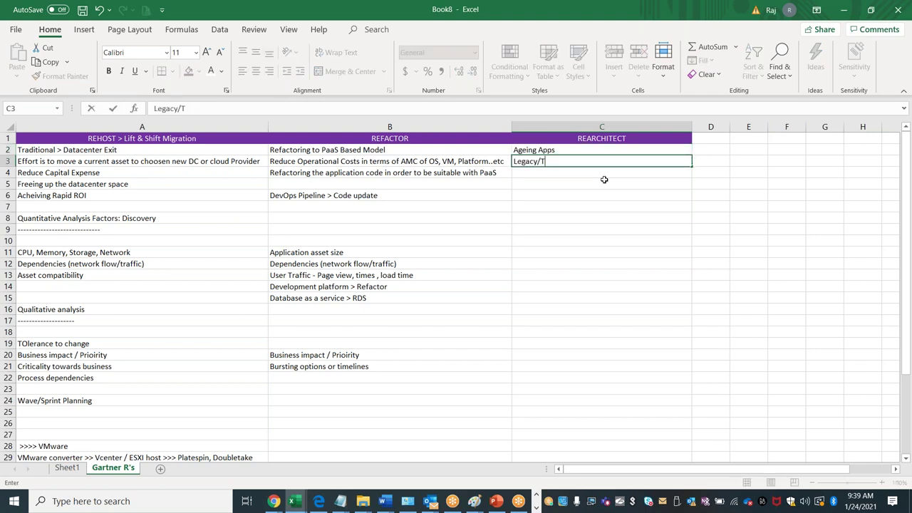
text(raditional Apps > 32 B)
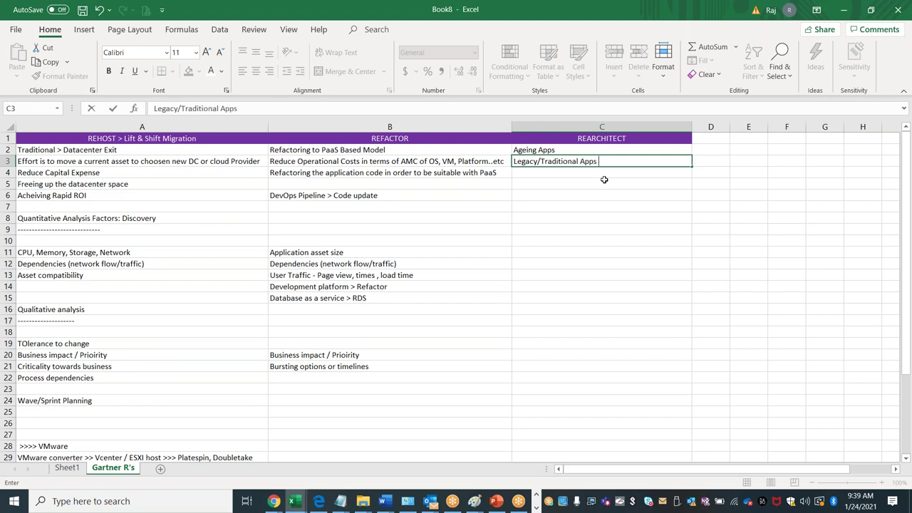
text(it architecture)
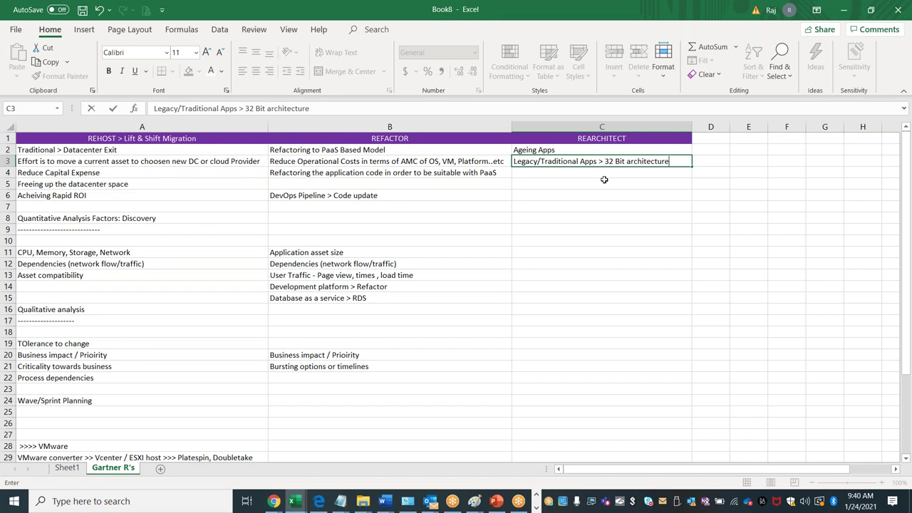
key(Return)
Complete C4 as 'Transform the Application to newer arch/platform'
text(Transfo)
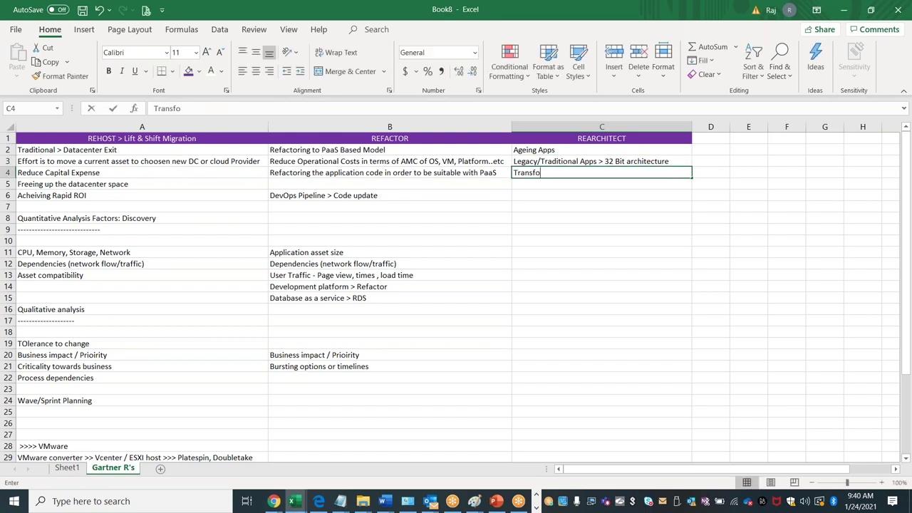
text(rm the Applica)
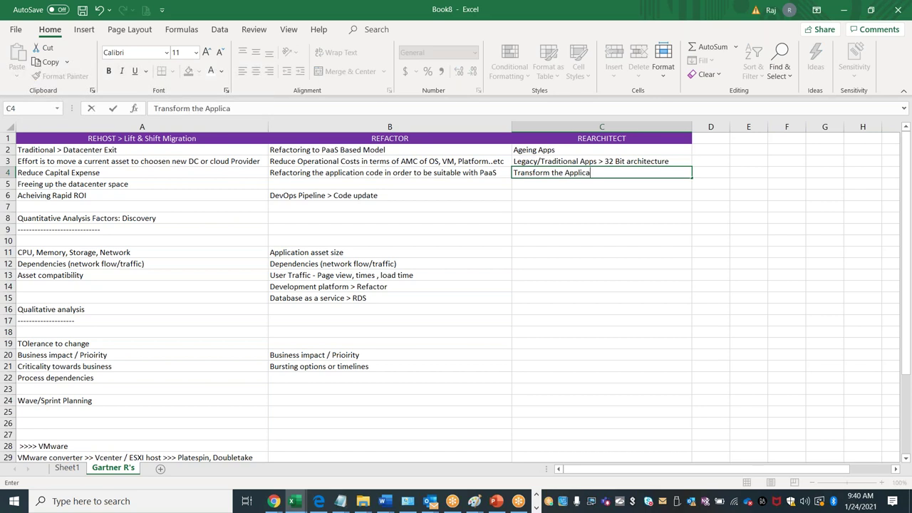
text(tion to newer arch/)
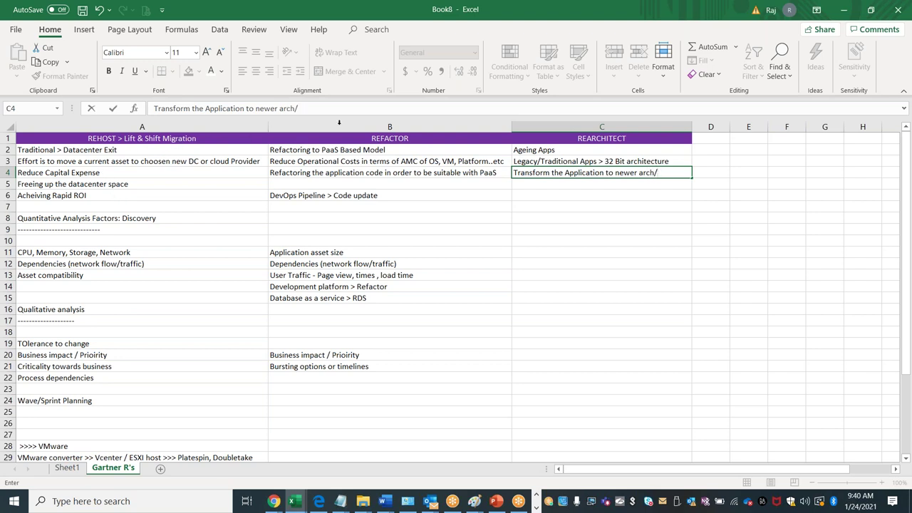
click(430, 138)
key(F2)
text(>)
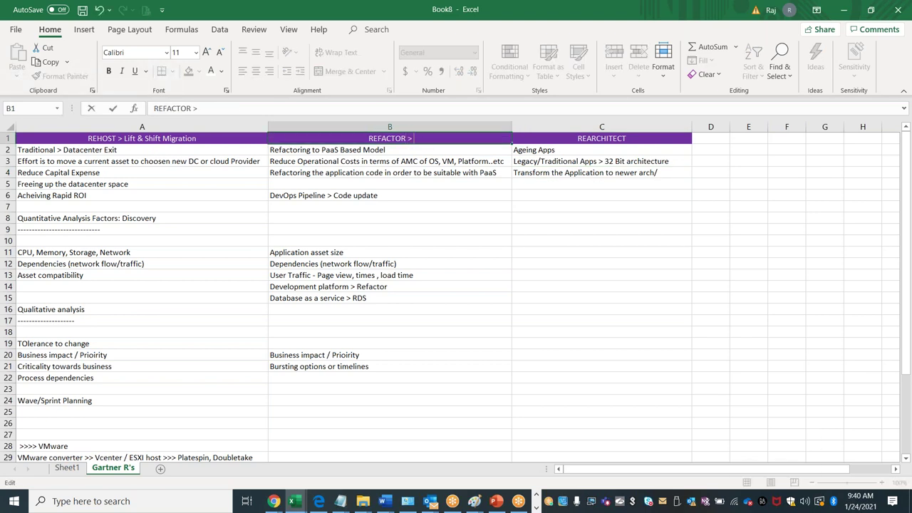
text( Li)
key(BackSpace)
key(BackSpace)
key(BackSpace)
key(BackSpace)
key(BackSpace)
double_click(657, 172)
text(platform)
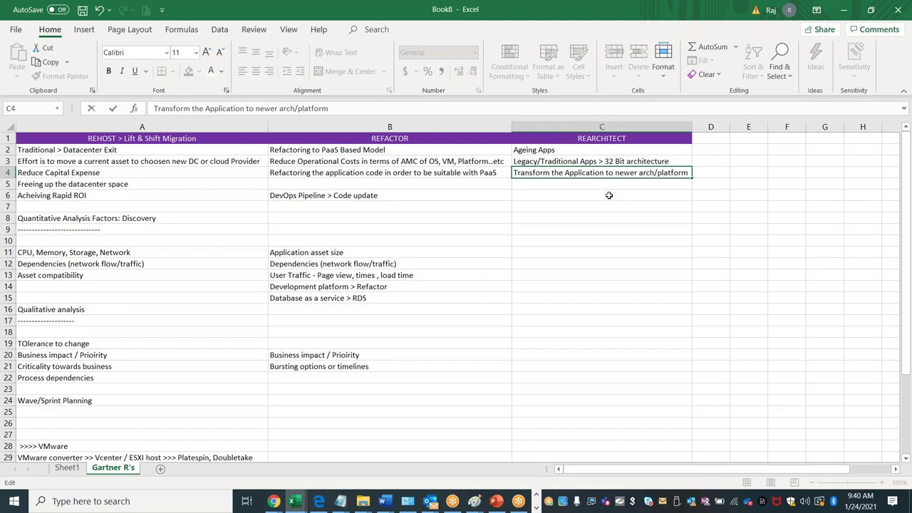
key(Return)
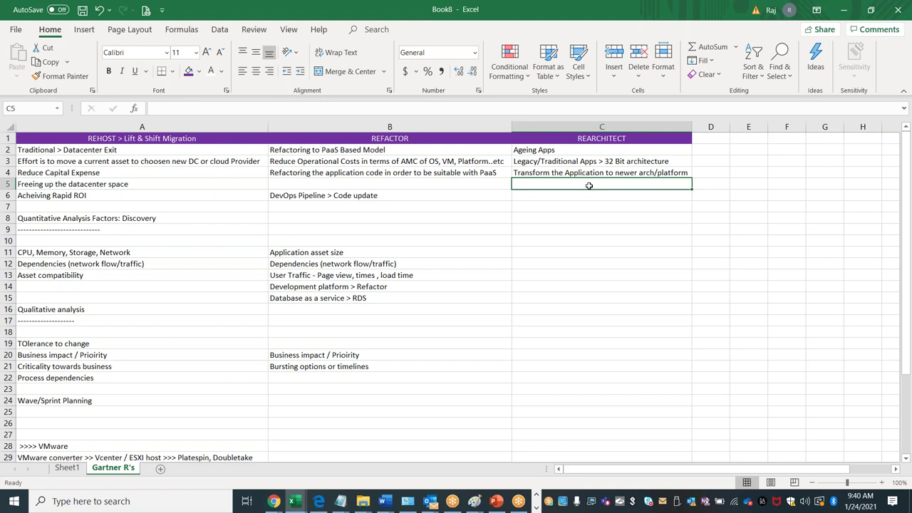
Copy 'Development platform > Refactor' into C14 and trim it to 'Development platform'
click(314, 288)
key(ctrl+c)
click(558, 288)
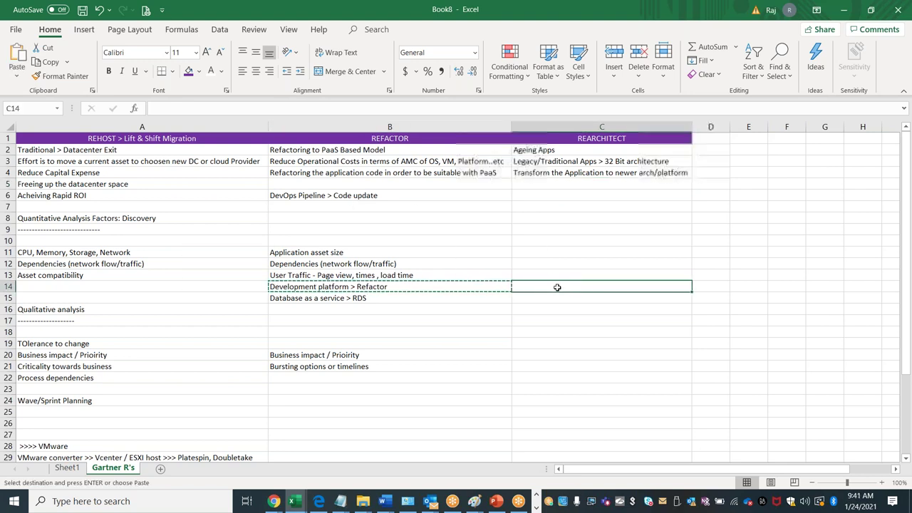
key(ctrl+v)
key(Escape)
double_click(614, 287)
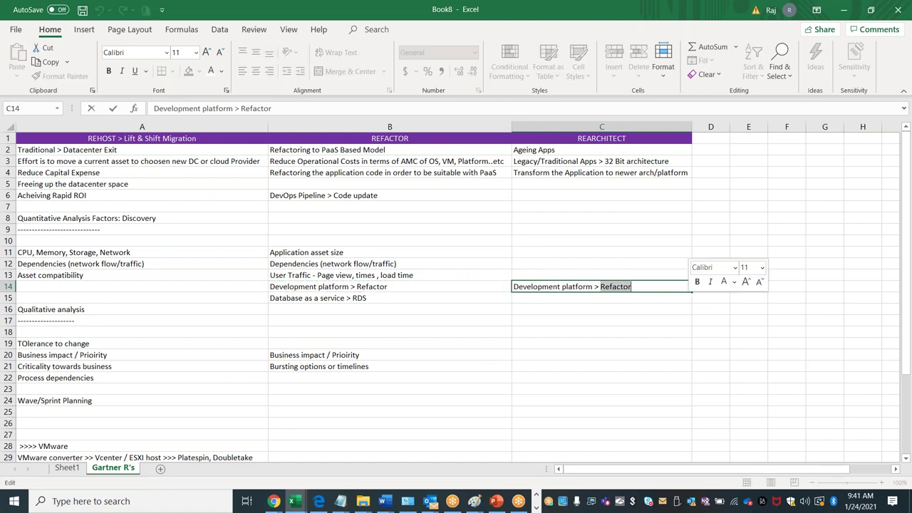
key(BackSpace)
key(BackSpace)
key(BackSpace)
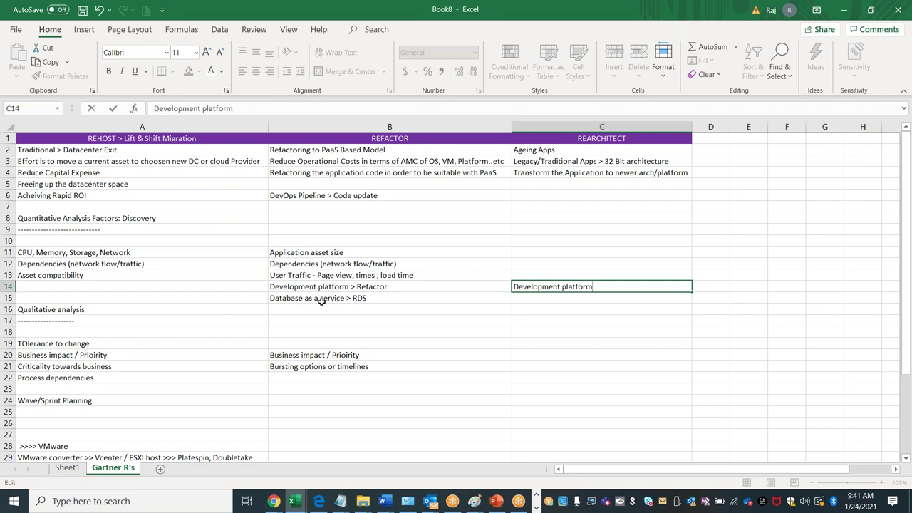
click(555, 354)
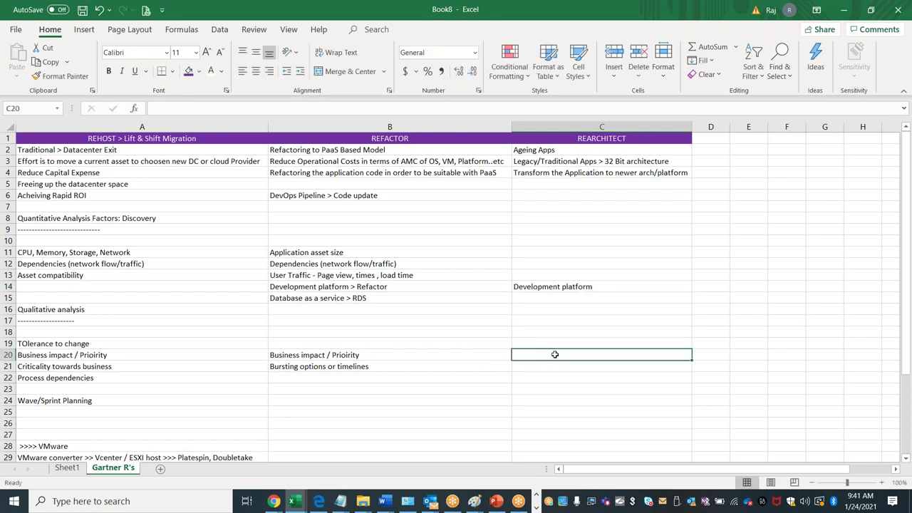
Enter 'Operational Costs' in C19 and begin 'Business investments >' in C20
key(Up)
text(Opera)
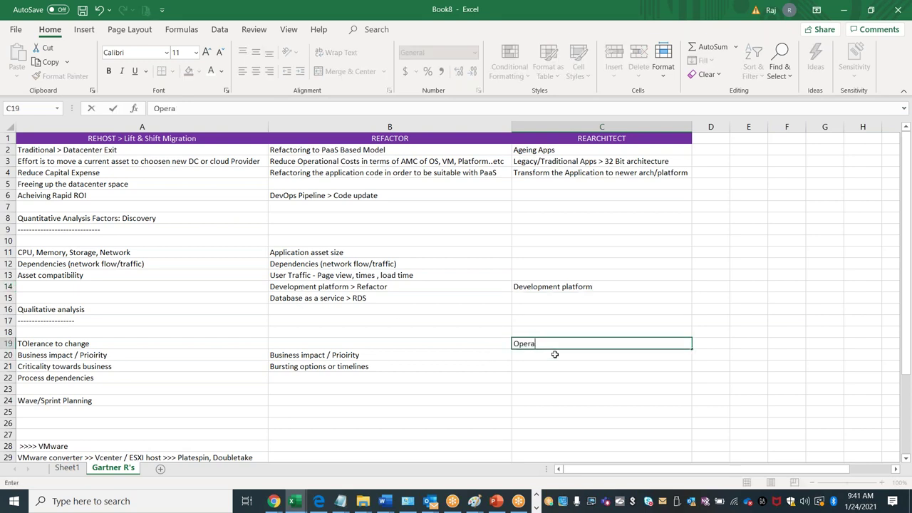
text(tional Costs)
key(Return)
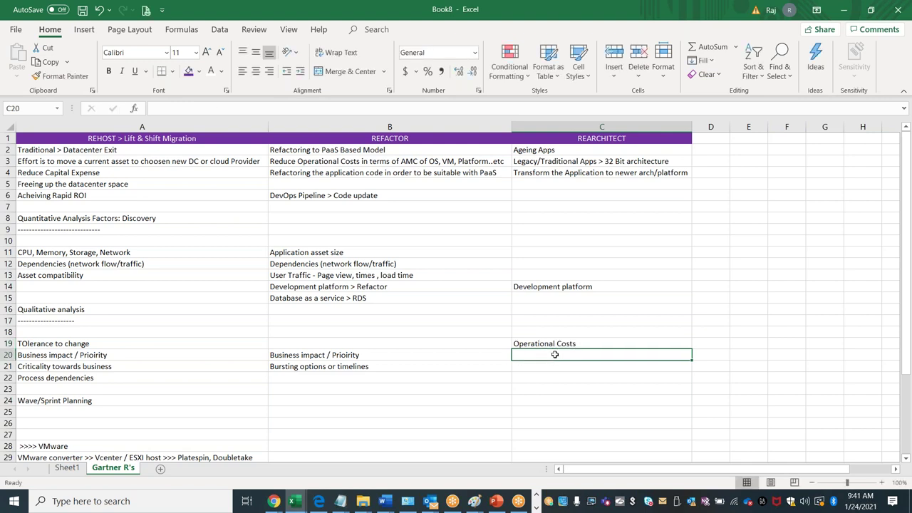
text(Business inv)
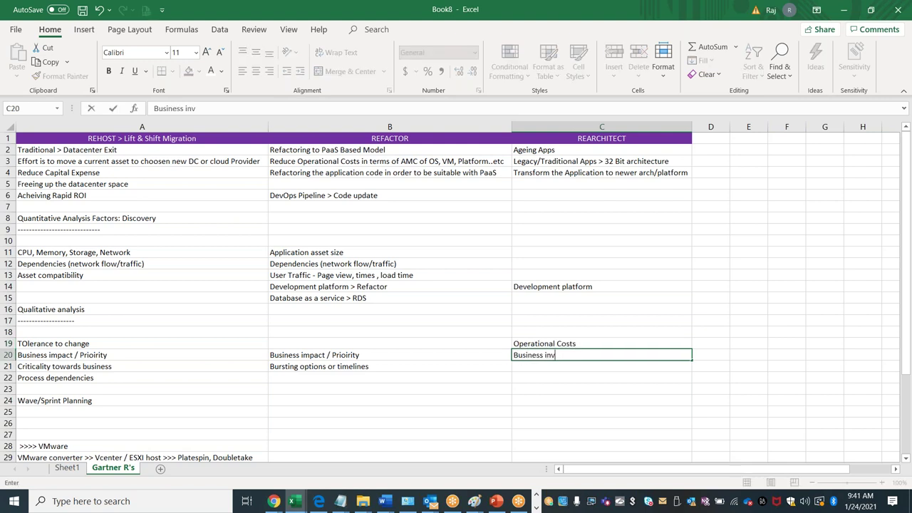
text(estments >)
Copy the purple REARCHITECT header into D1, widen column D and retitle it REPLACE
click(623, 140)
key(ctrl+c)
click(702, 138)
key(ctrl+v)
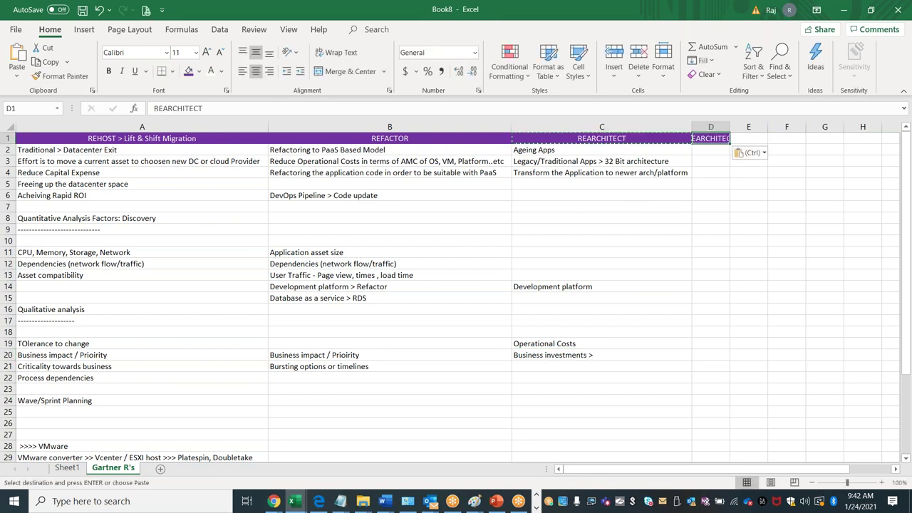
drag(730, 126, 810, 127)
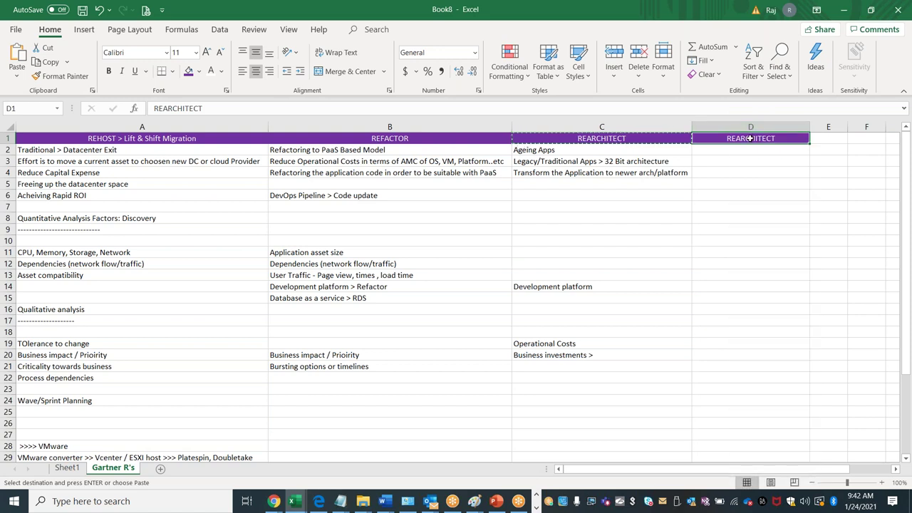
key(Escape)
text(REPLACE)
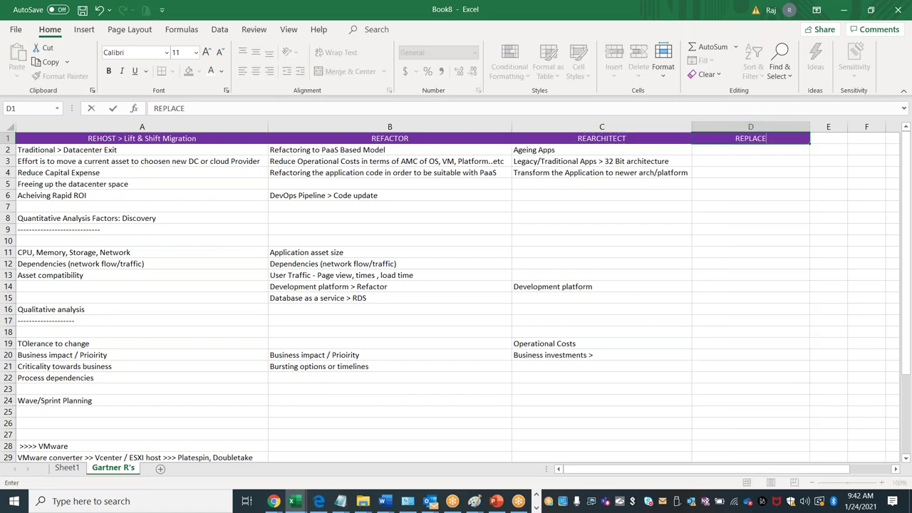
click(750, 205)
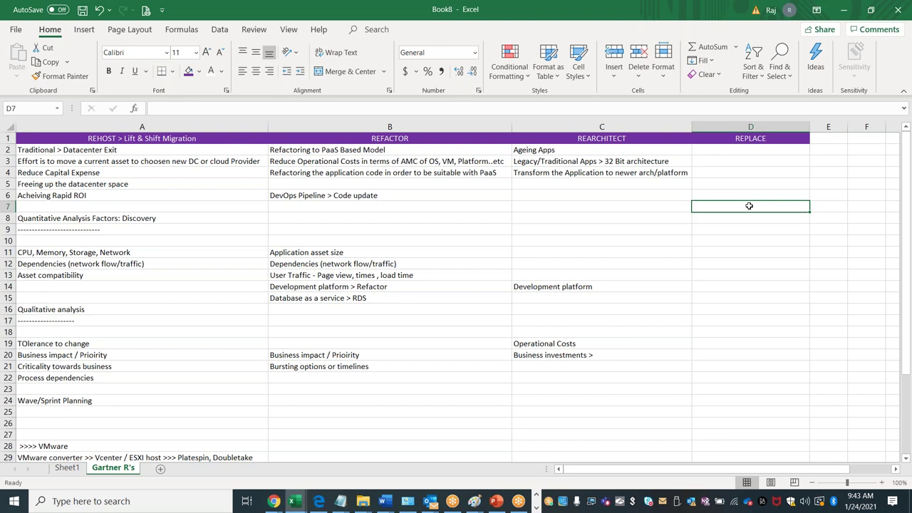
Enter 'Retire > Drop and Shop' and 'New Gen app > SaaS' in D2–D3, then 'Standardization' and 'Industry best practices' in D11–D12
click(750, 150)
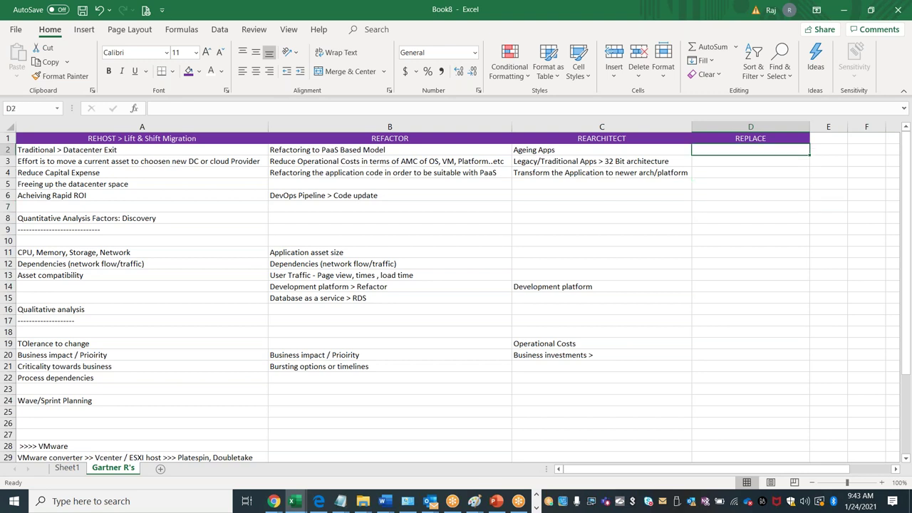
text(Retire > D)
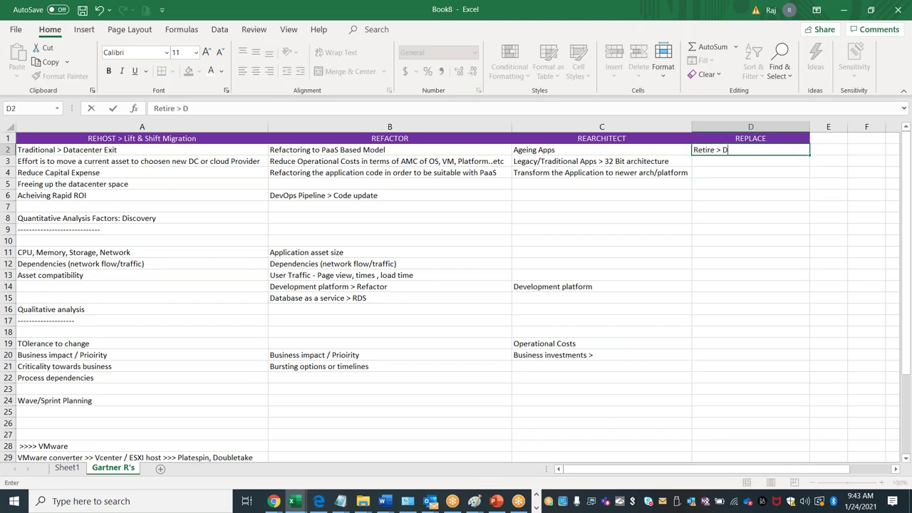
text(rop and Shop)
key(Return)
text(New)
key(BackSpace)
key(BackSpace)
text(ew Gen app)
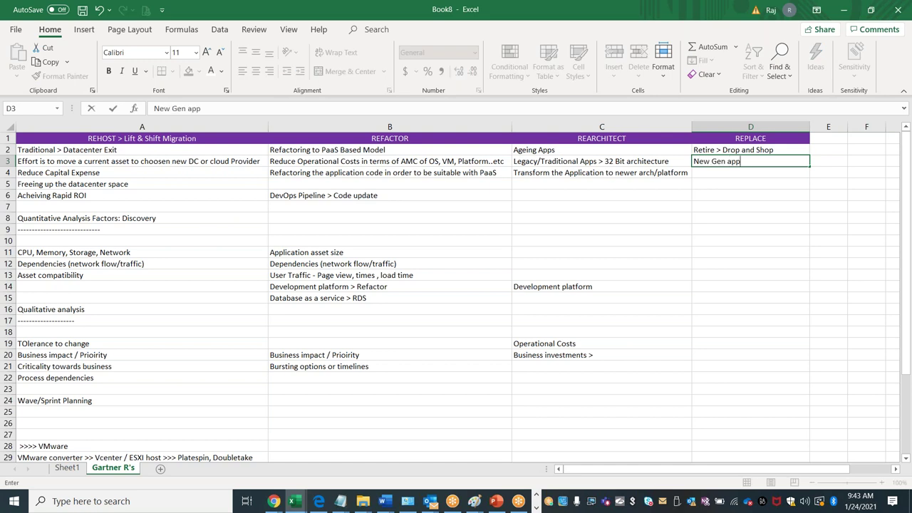
text( > SaaS)
key(Return)
key(Down)
key(Down)
key(Down)
key(Down)
key(Down)
key(Down)
key(Down)
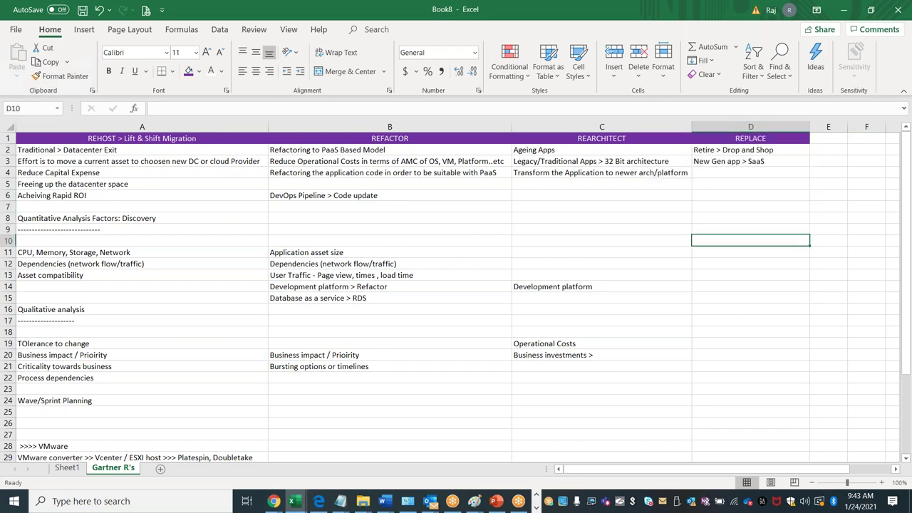
text(S)
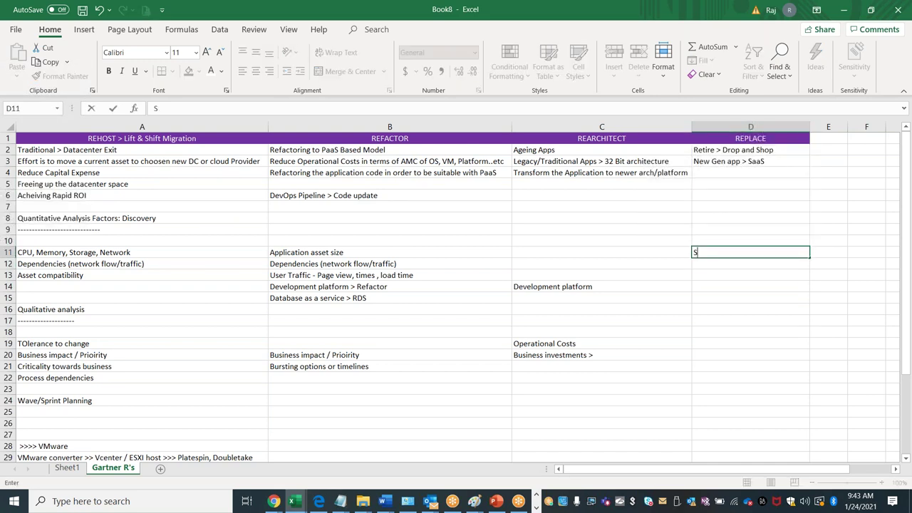
text(tandardization)
key(Return)
text(Industry b)
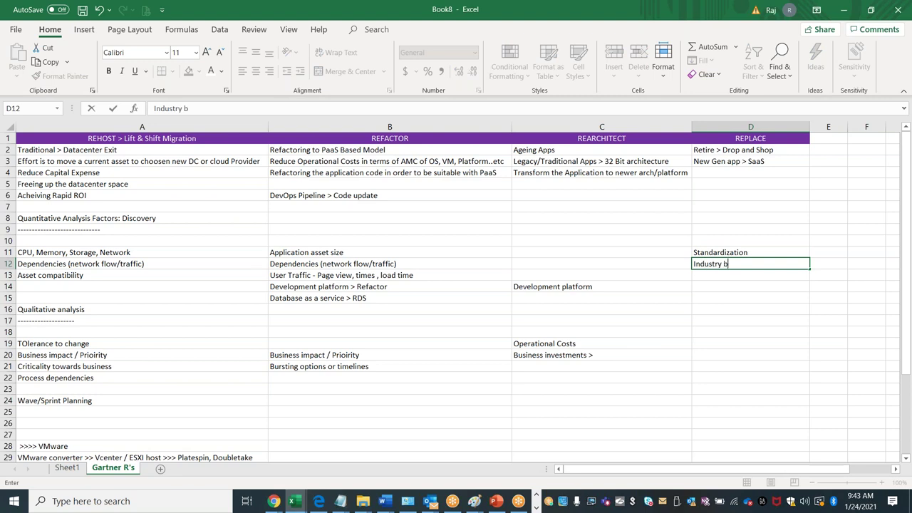
text(est practices)
key(Return)
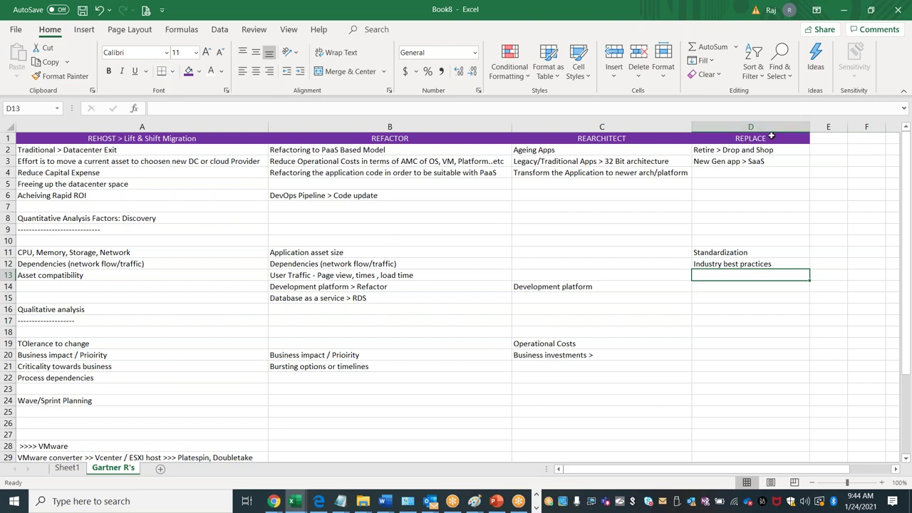
Copy the purple REPLACE header into E1, retitle it REBUILD, and widen column E
click(771, 136)
key(ctrl+c)
click(829, 138)
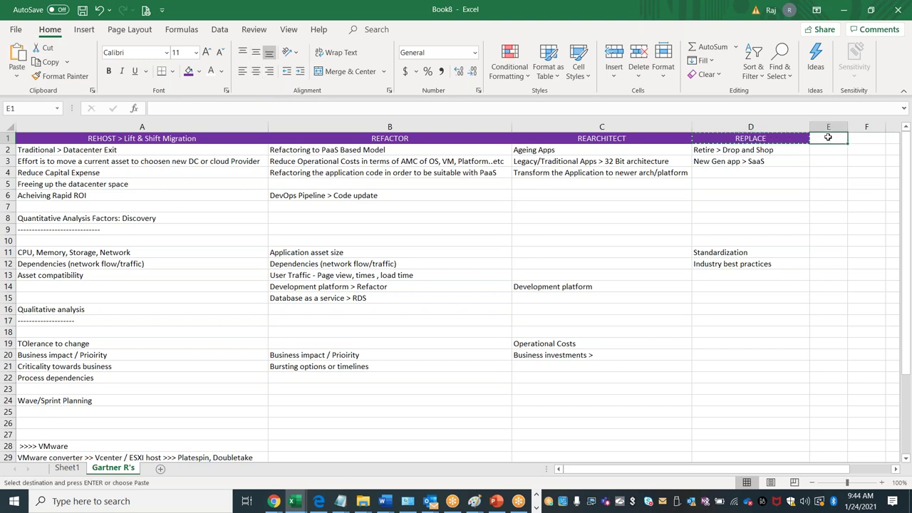
key(ctrl+v)
text(REBUILT)
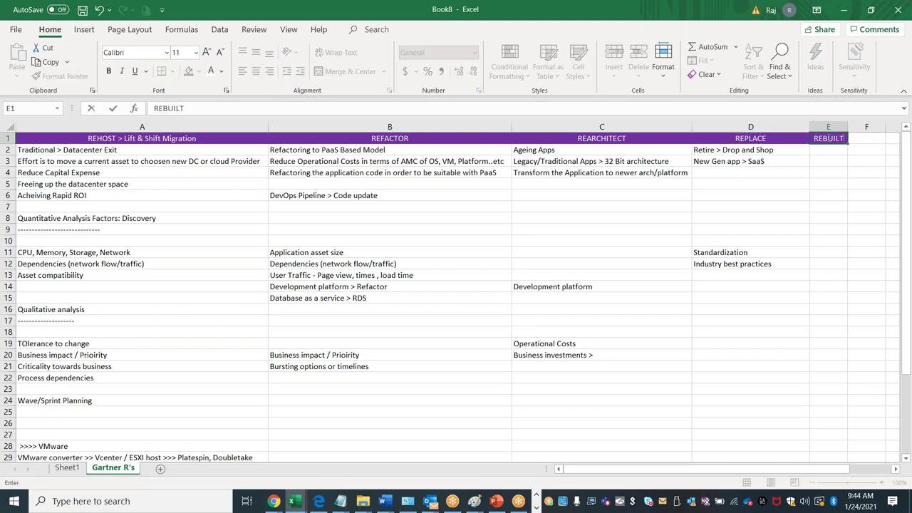
key(BackSpace)
text(D)
click(834, 187)
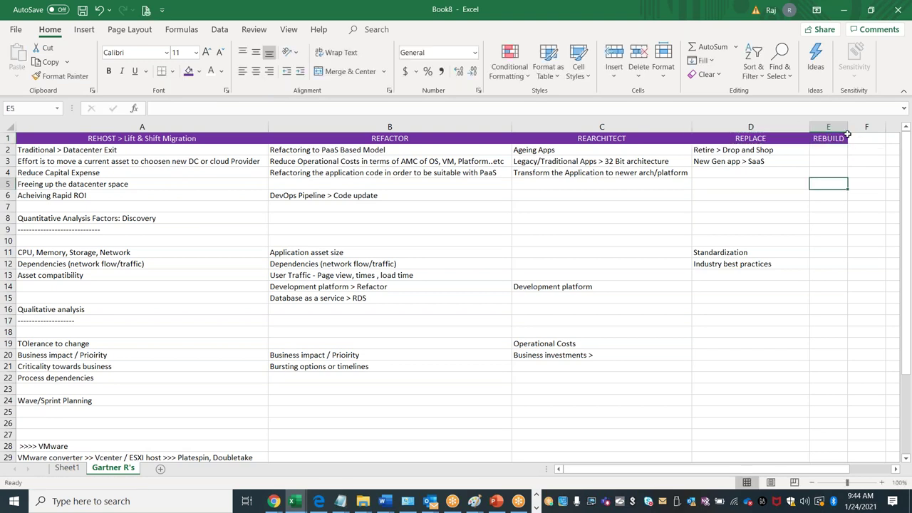
drag(848, 127, 888, 124)
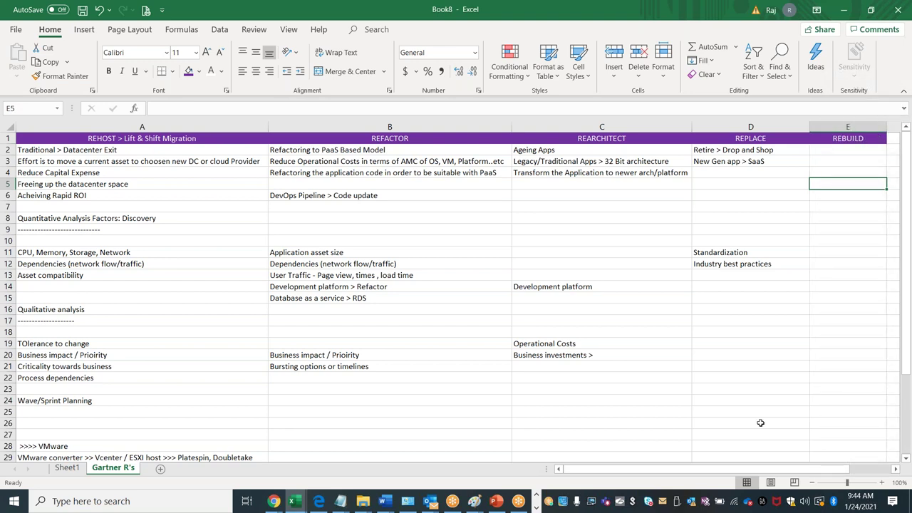
drag(720, 469, 820, 469)
Copy the REBUILD header into F1, retitle it RETIRE, and widen column F to match
click(597, 140)
key(ctrl+c)
click(659, 138)
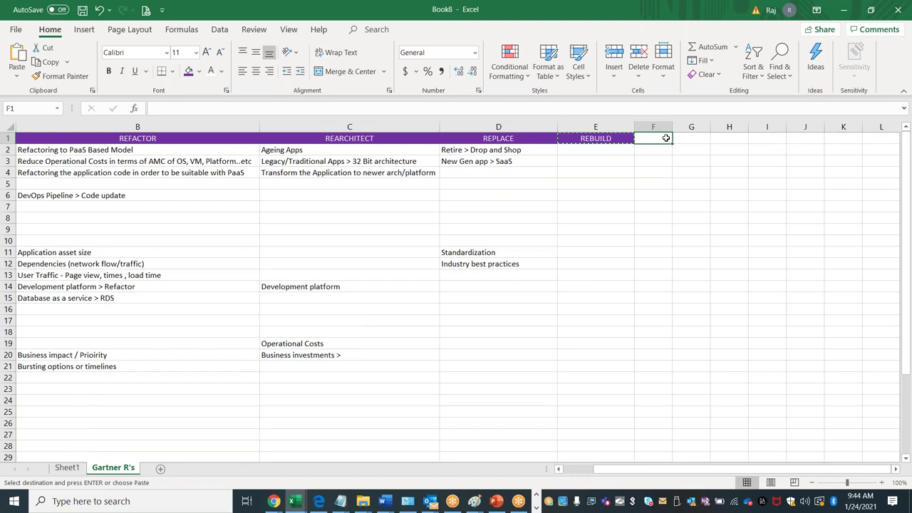
key(ctrl+v)
text(RETIRE)
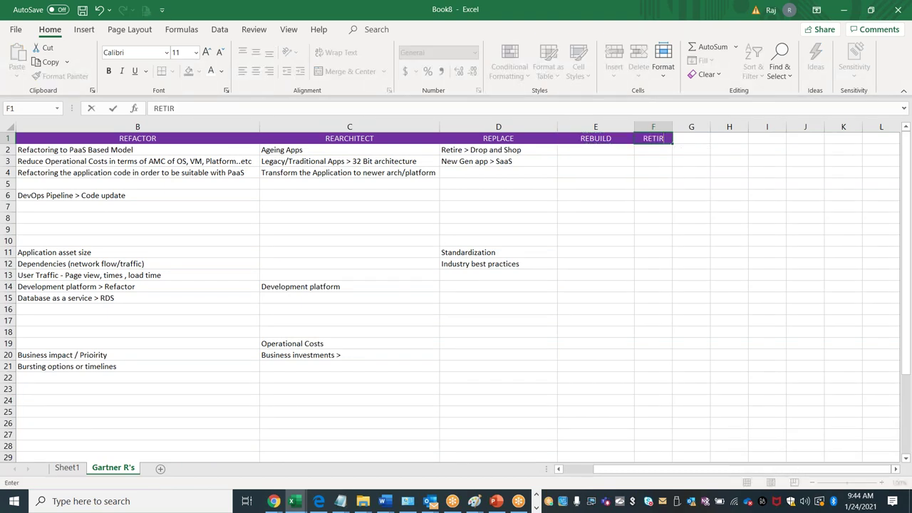
click(637, 205)
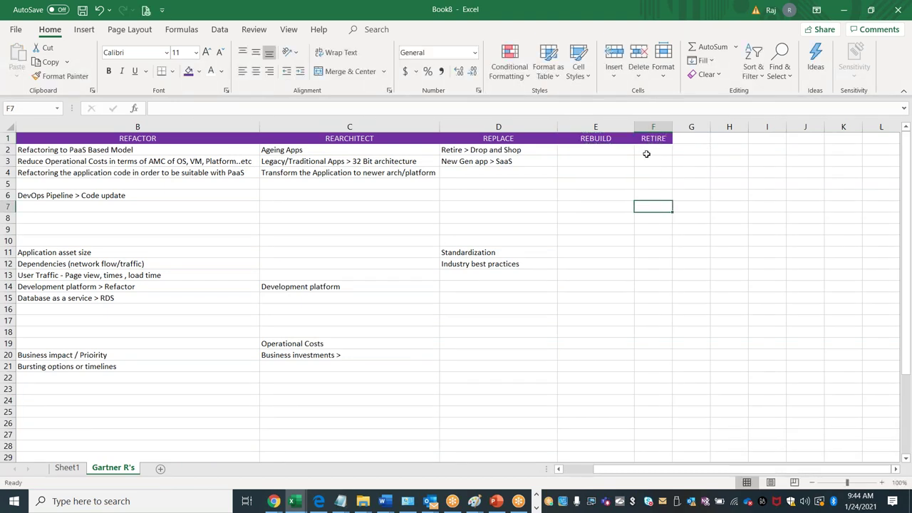
mouse_move(590, 469)
mouse_down()
mouse_move(558, 471)
mouse_move(595, 472)
mouse_up()
click(653, 149)
drag(672, 127, 766, 126)
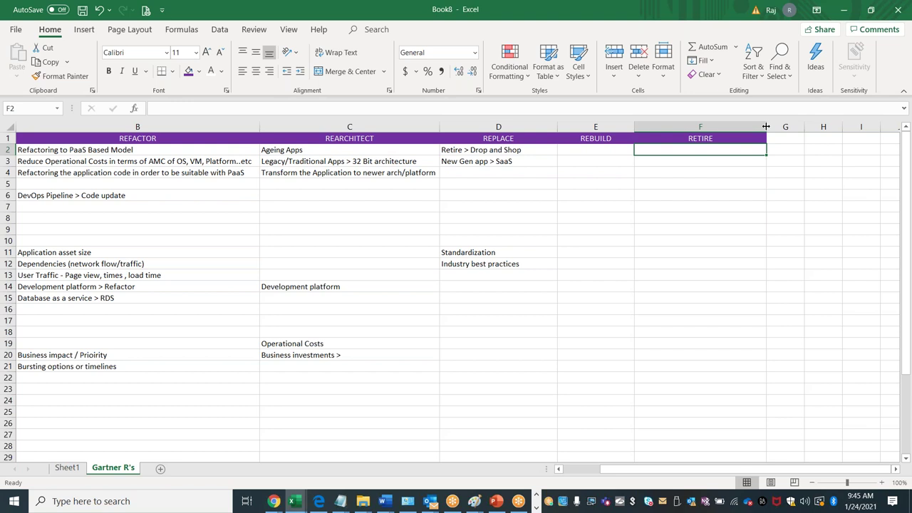
Enter 'Decommission' in F2 below the RETIRE header
text(Decommission)
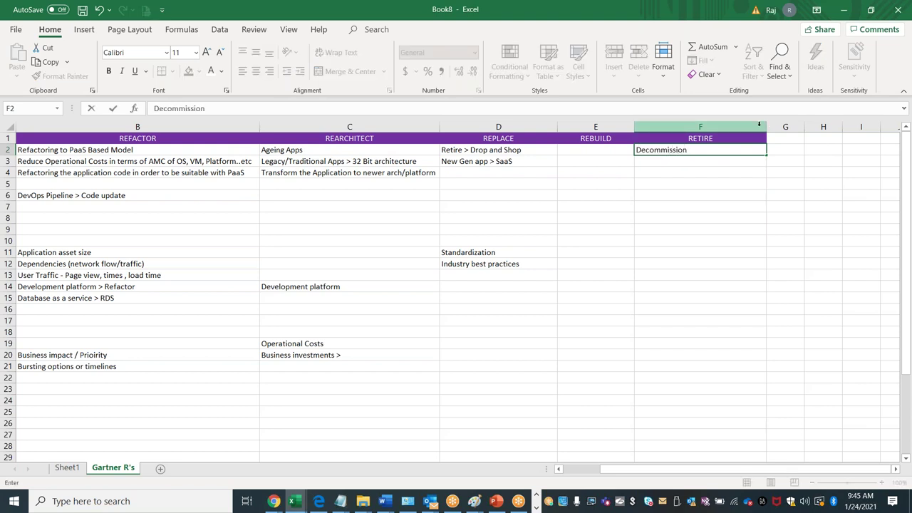
click(590, 154)
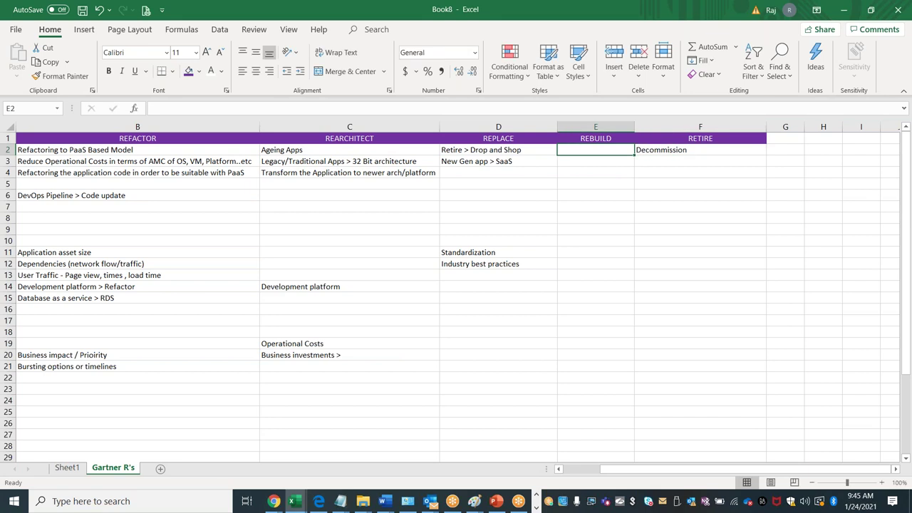
Change the E1 header from REBUILD to REVISIT and clear the stray 'REVISI' text from E2
text(REVISI)
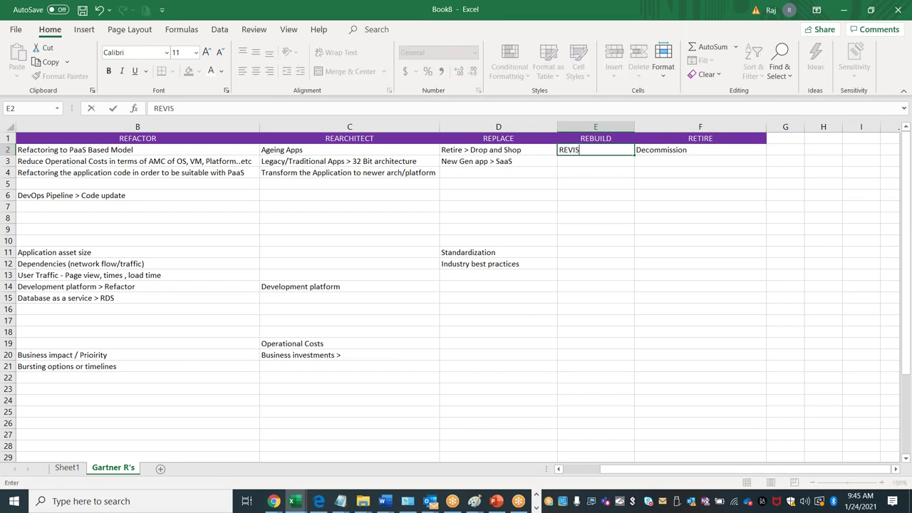
click(597, 138)
text(REVISIT)
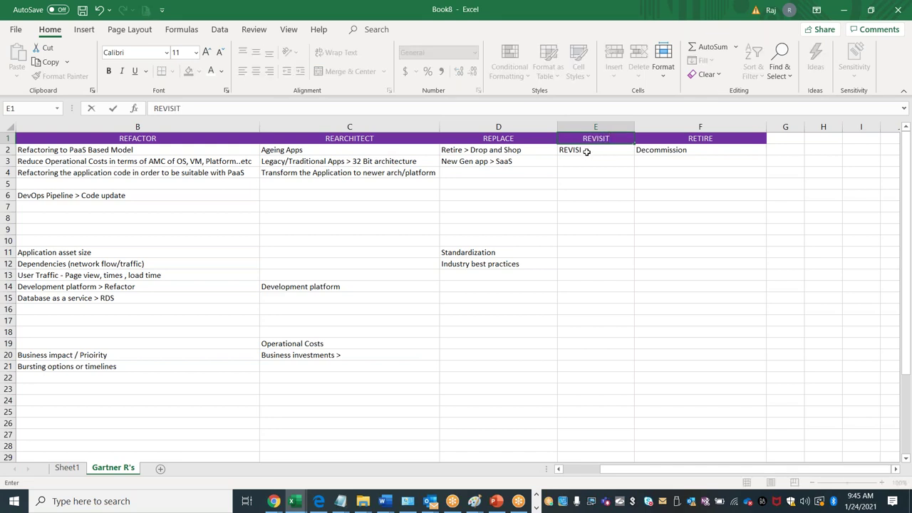
click(587, 151)
double_click(586, 149)
drag(581, 150, 544, 148)
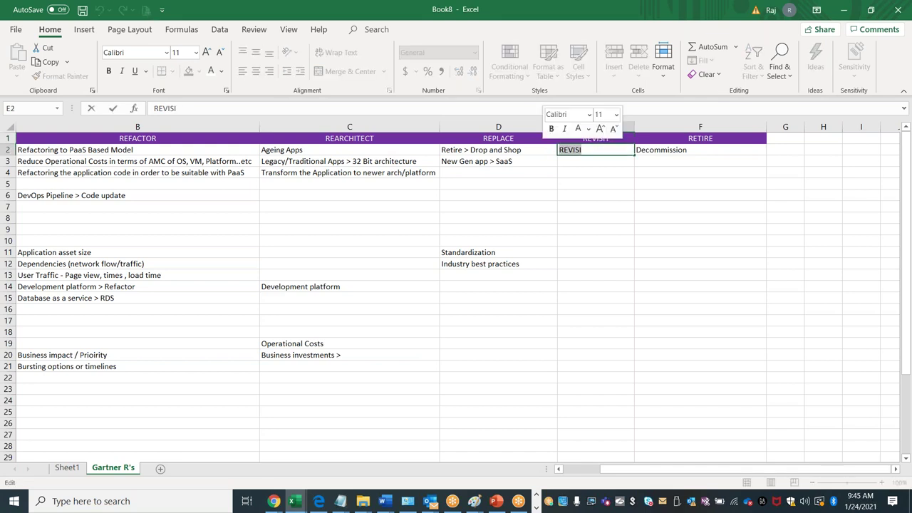
key(BackSpace)
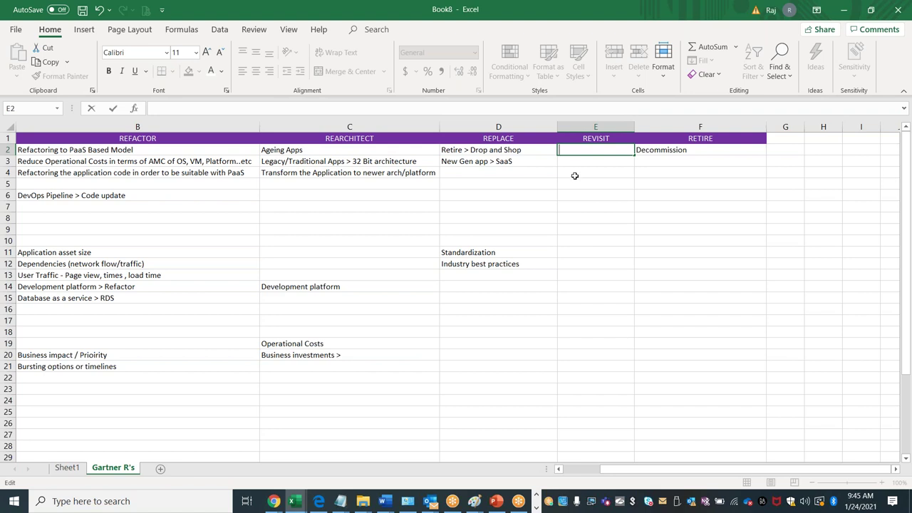
click(573, 177)
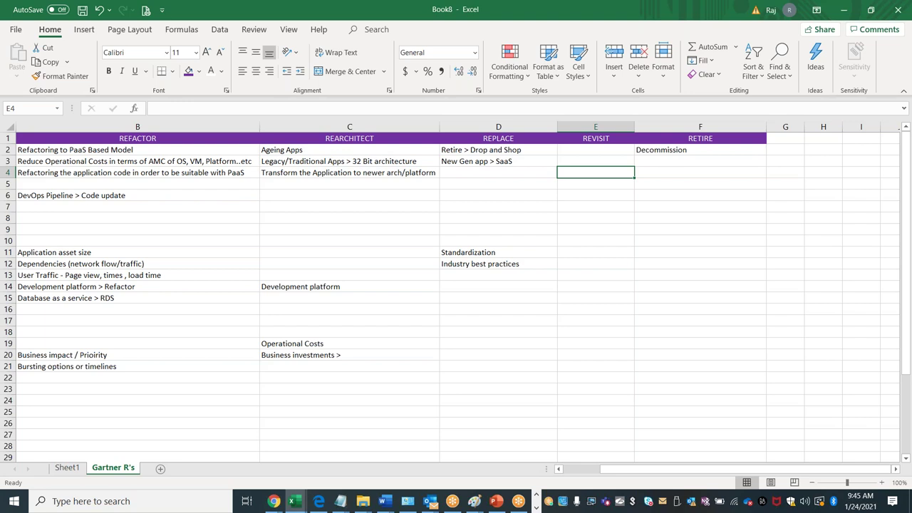
drag(640, 469, 601, 470)
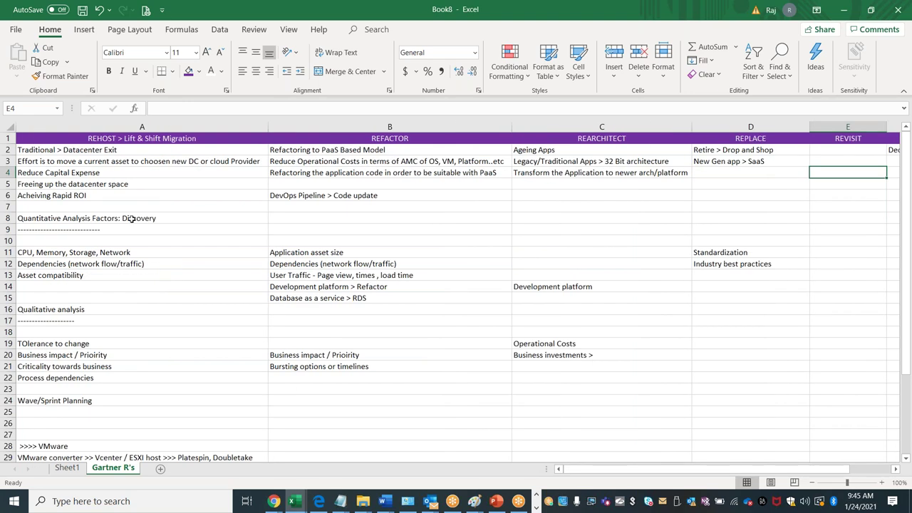
click(110, 140)
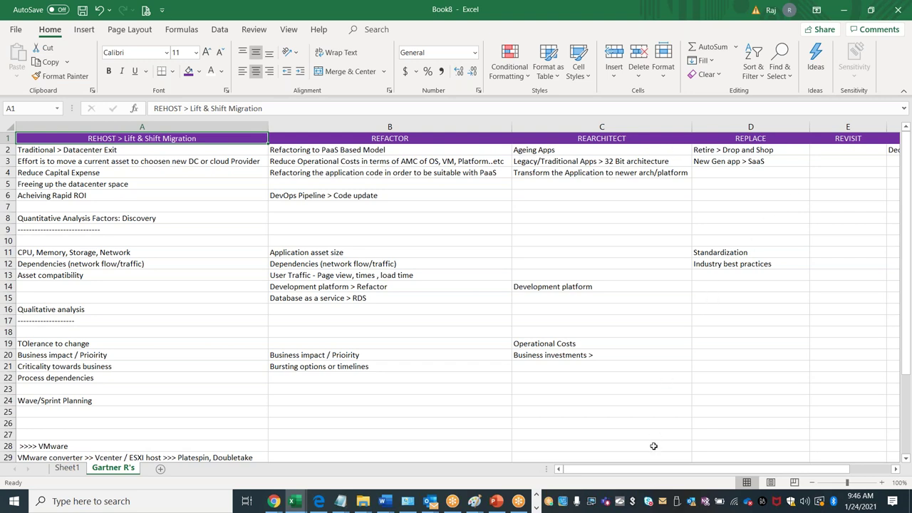
drag(583, 469, 606, 469)
On the remote server, dismiss the pop-ups and open Local Server's firewall settings
key(alt+Tab)
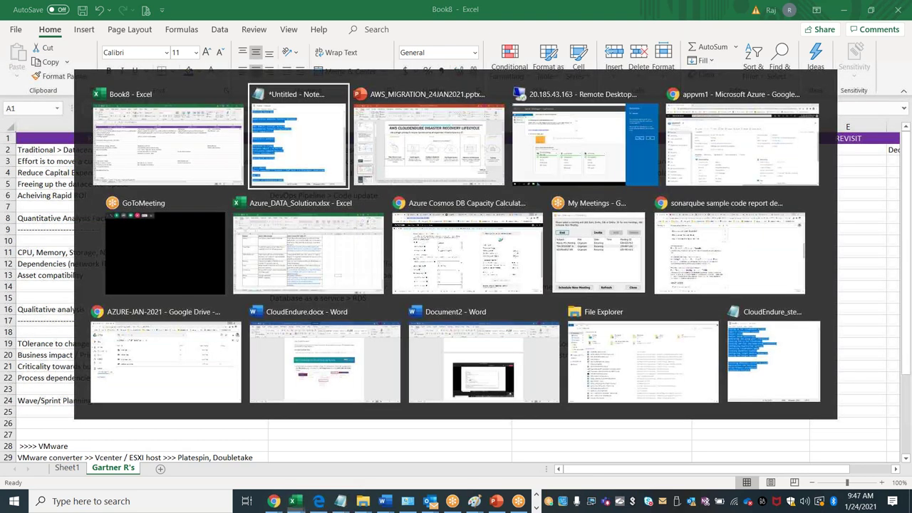
key(alt+Tab)
key(alt+Tab)
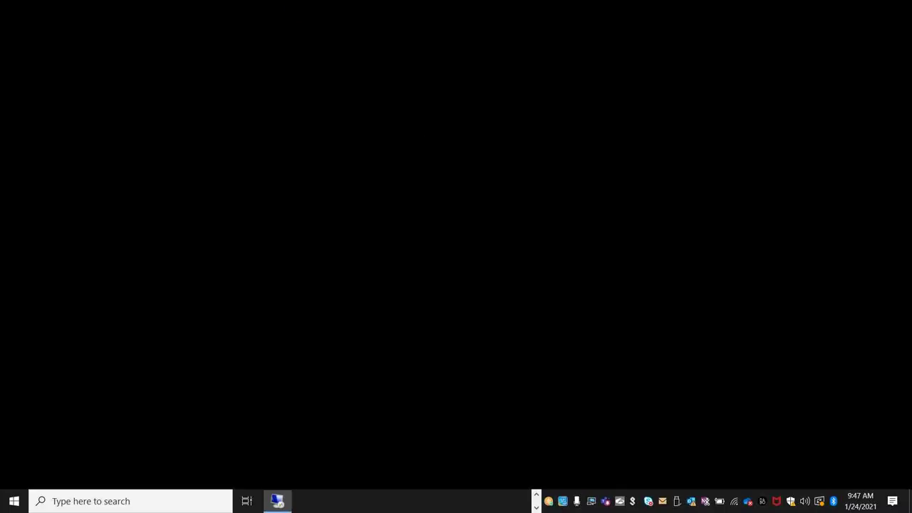
click(795, 215)
click(380, 86)
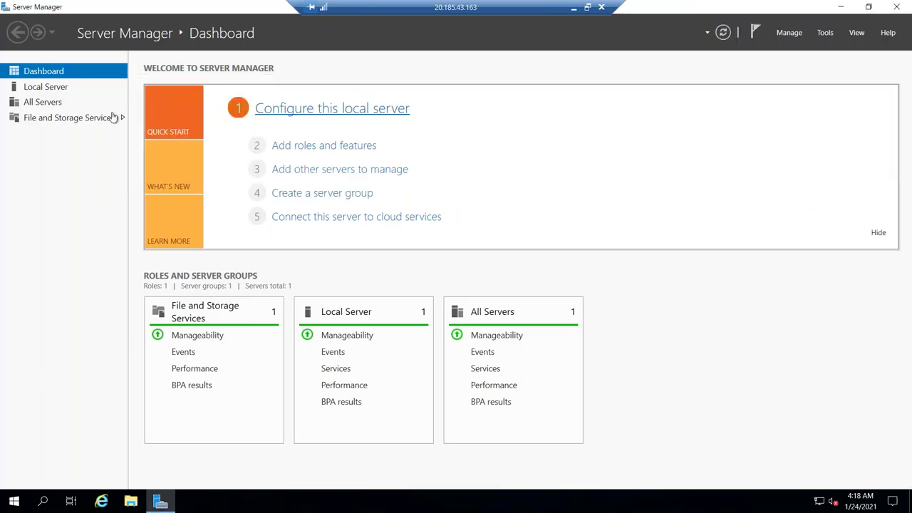
click(61, 88)
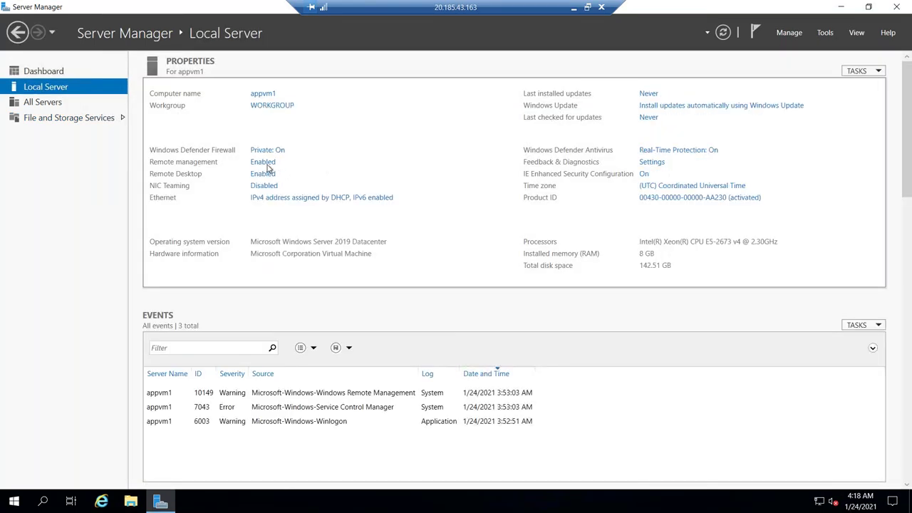
click(267, 151)
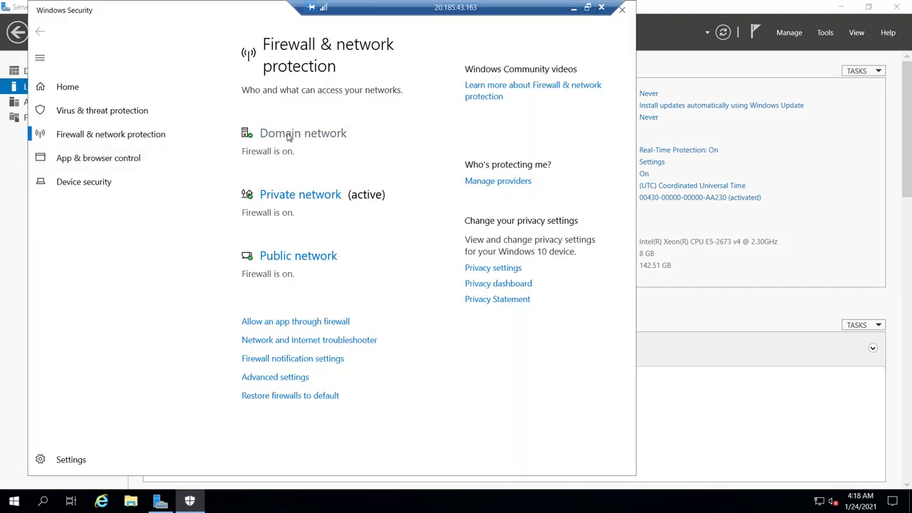
Switch the Windows Defender Firewall off for the Domain, Private and Public networks
click(291, 137)
click(255, 254)
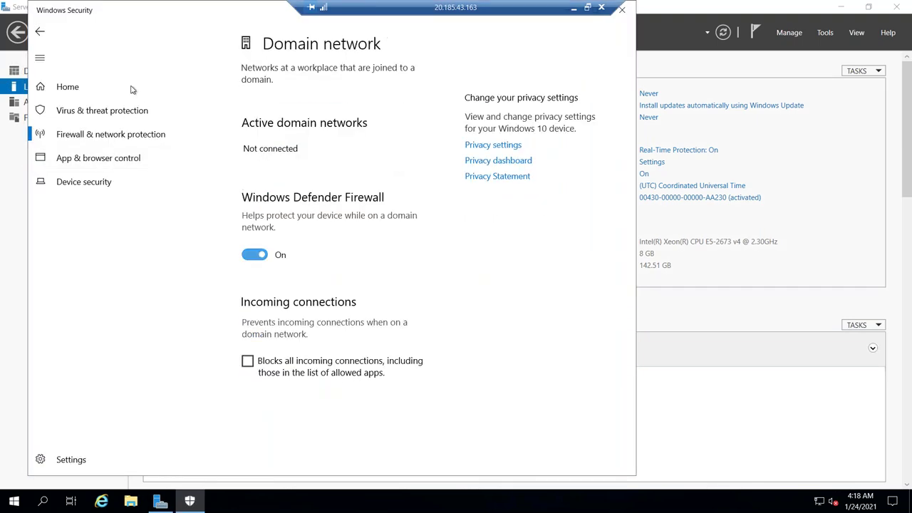
click(40, 32)
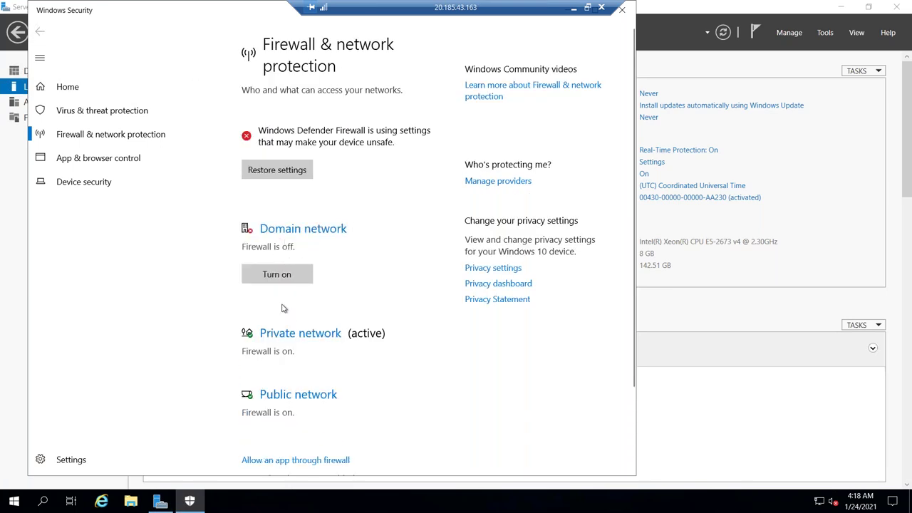
click(300, 333)
click(253, 269)
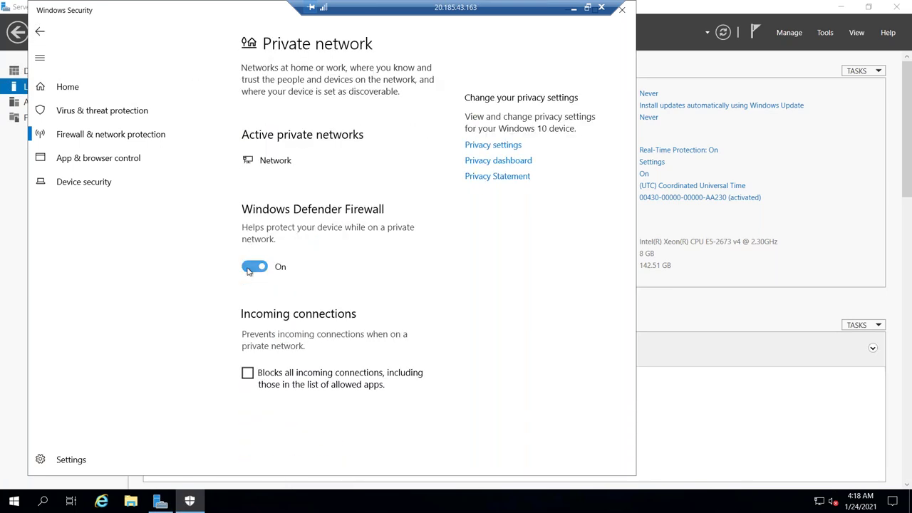
click(40, 31)
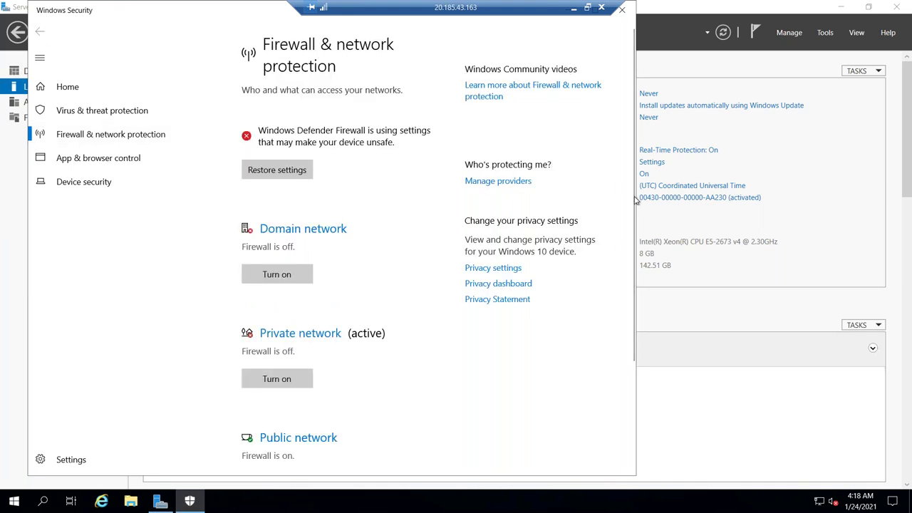
scroll(637, 280, down, 3)
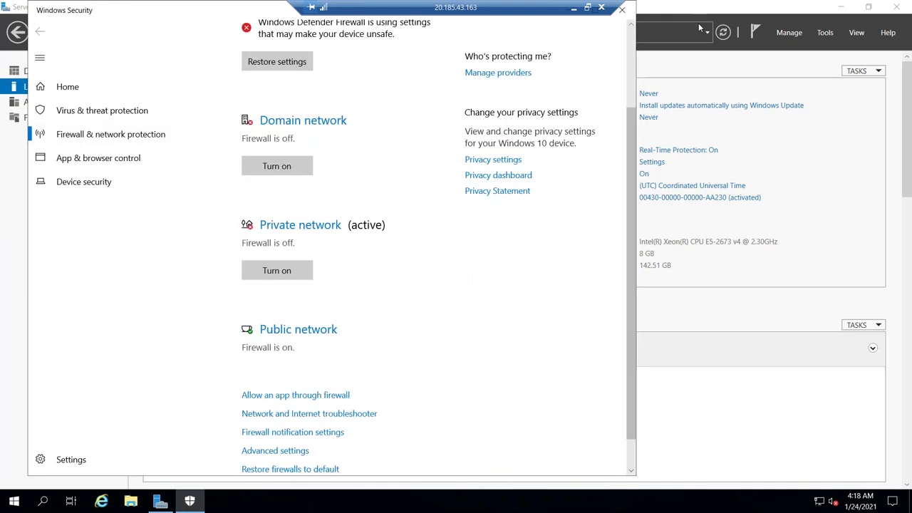
click(278, 333)
click(254, 267)
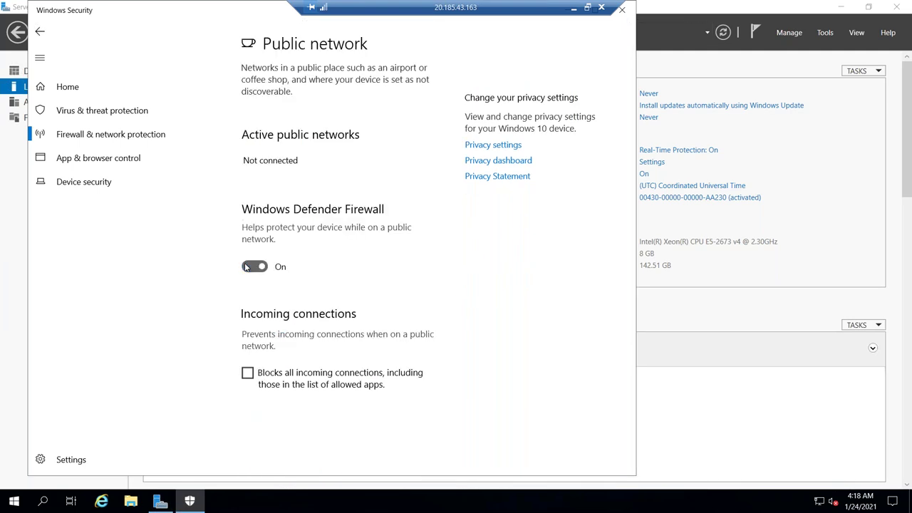
click(39, 32)
Close the Windows Security window
drag(126, 11, 104, 78)
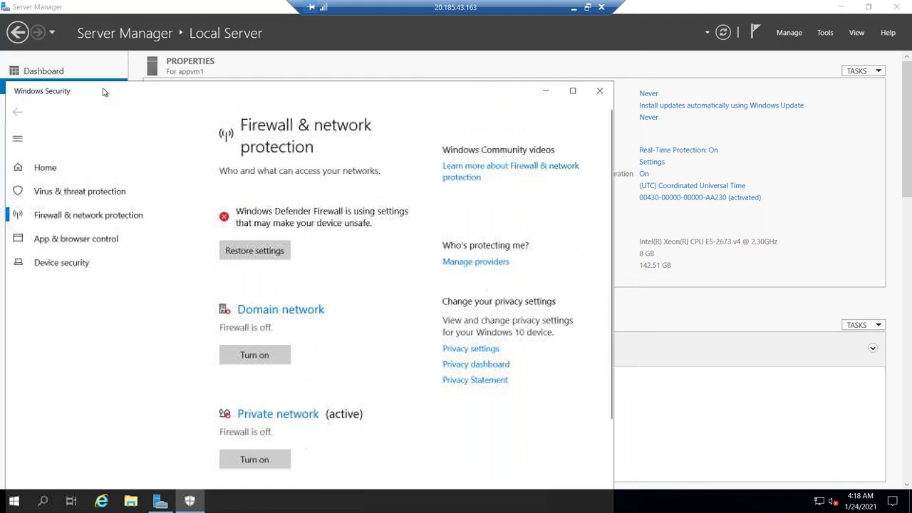
drag(140, 16, 113, 87)
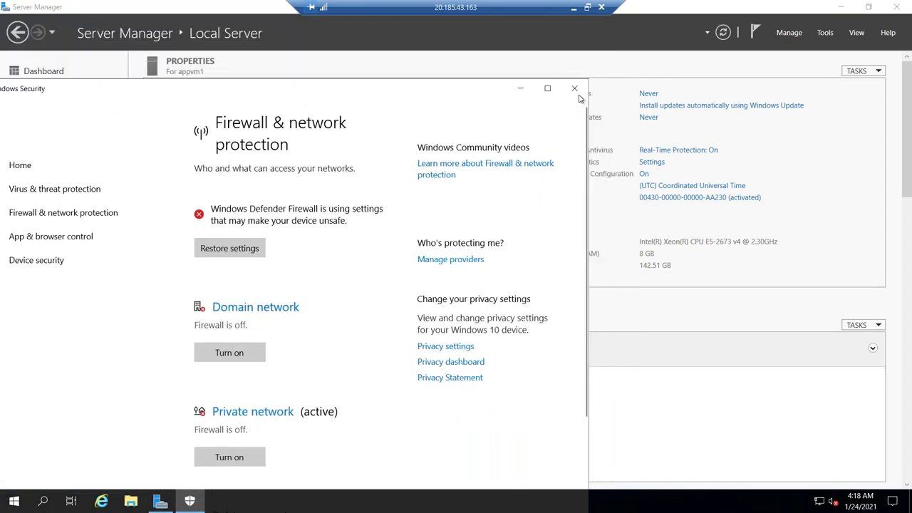
click(577, 88)
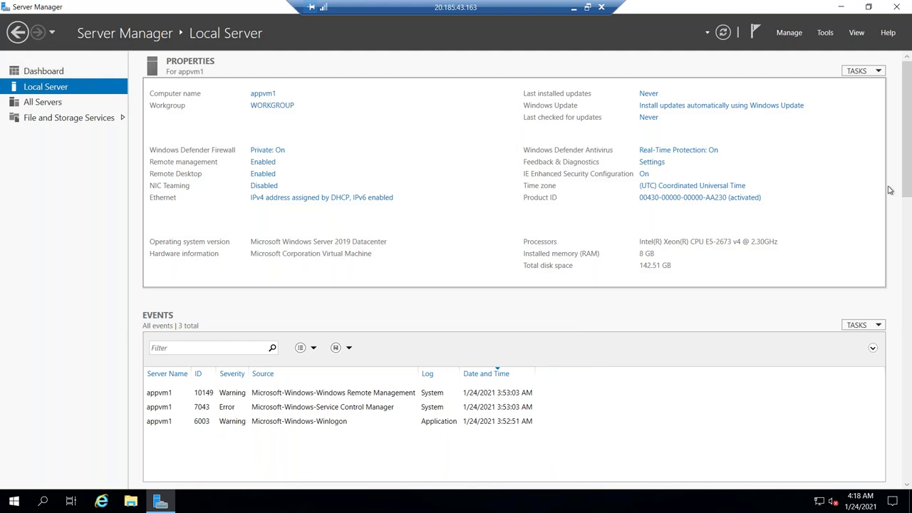
Set IE Enhanced Security Configuration to Off for Administrators and Users
click(644, 174)
click(378, 234)
click(379, 305)
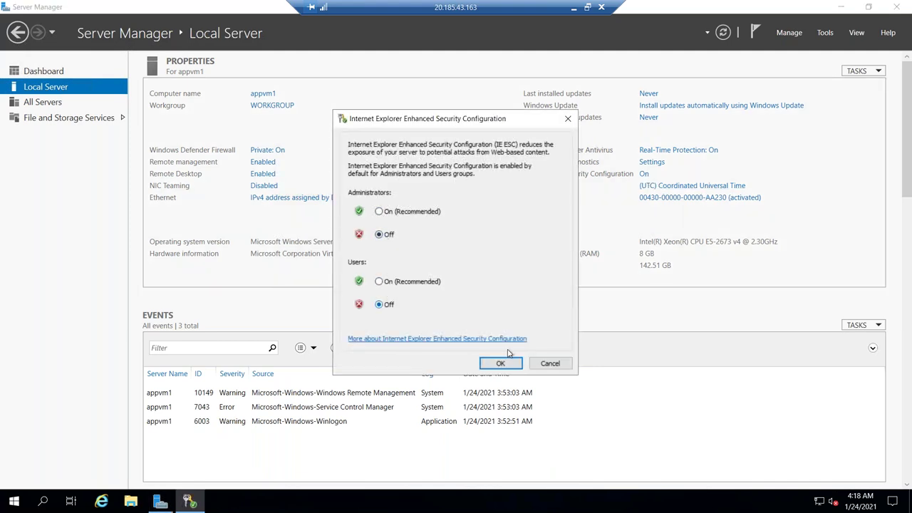
click(500, 364)
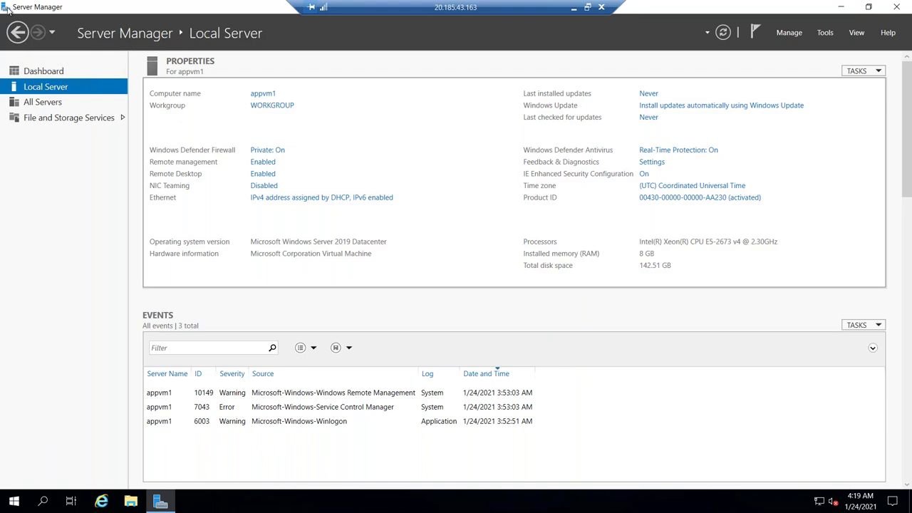
Close Server Manager, minimize the remote session, and return to Excel's empty Sheet1
double_click(8, 9)
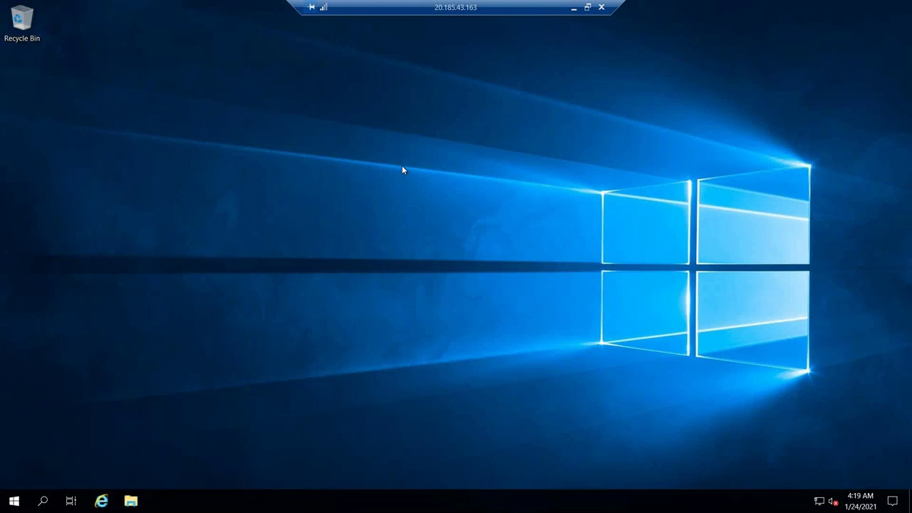
right_click(19, 500)
click(426, 258)
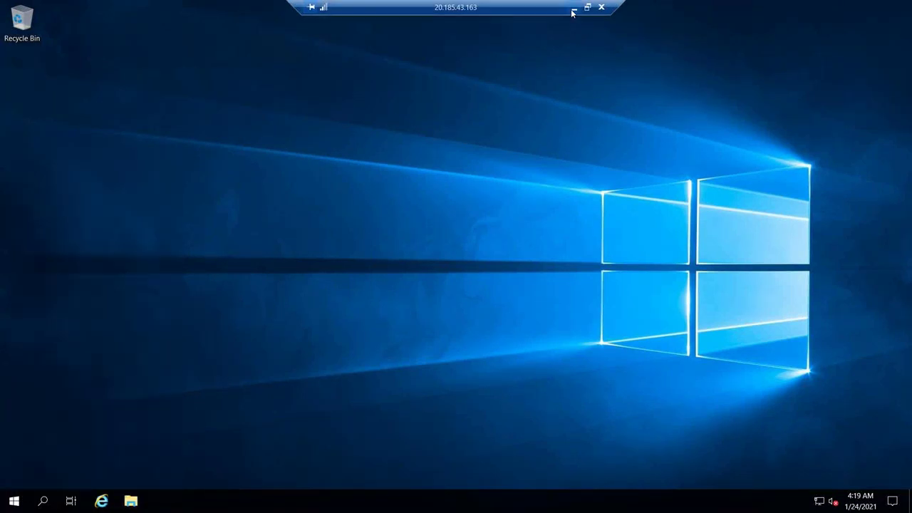
click(574, 9)
click(67, 468)
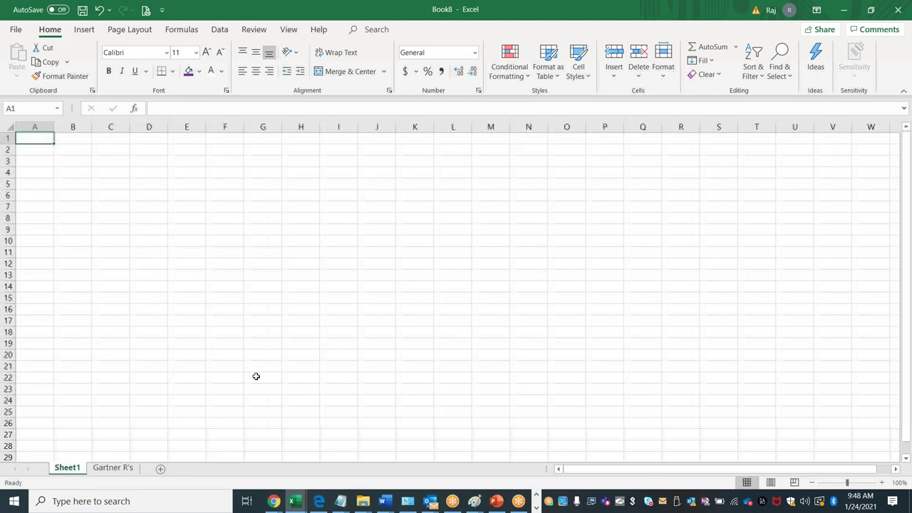
Enter 'Native' in E4 and 'Image Based' in E5, then widen column E
drag(179, 177, 179, 179)
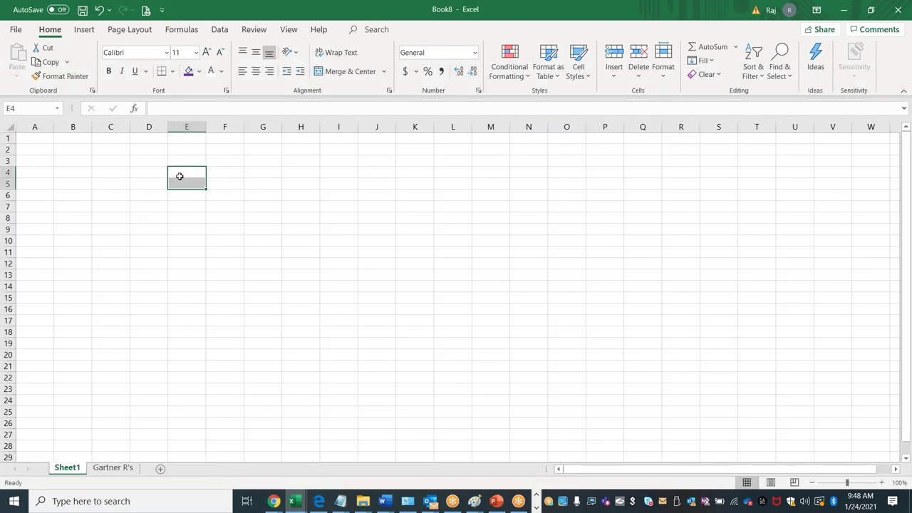
click(179, 176)
text(Native)
key(Return)
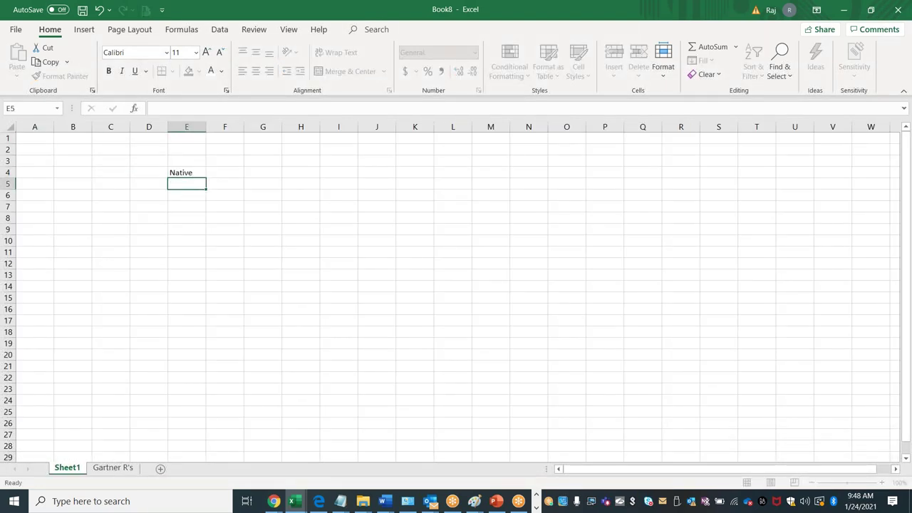
text(Image Based)
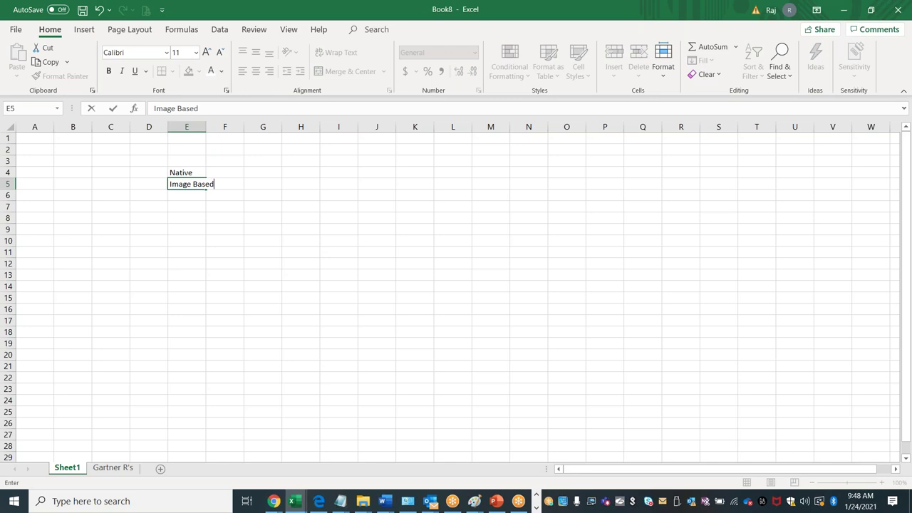
key(Return)
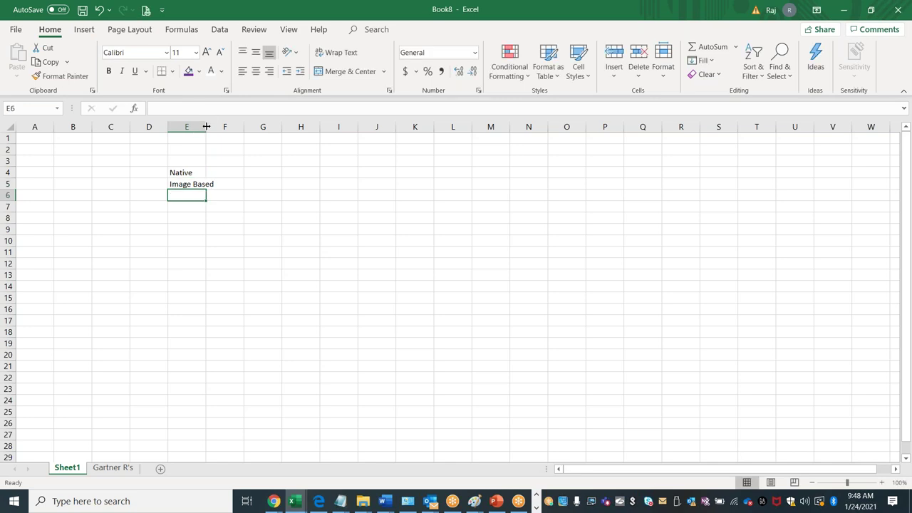
drag(206, 126, 338, 126)
Add a note in E1 recommending Physical-to-VM migration before cloud, and '3rd Party Tools' in E10
click(210, 136)
text(Migration to VM )
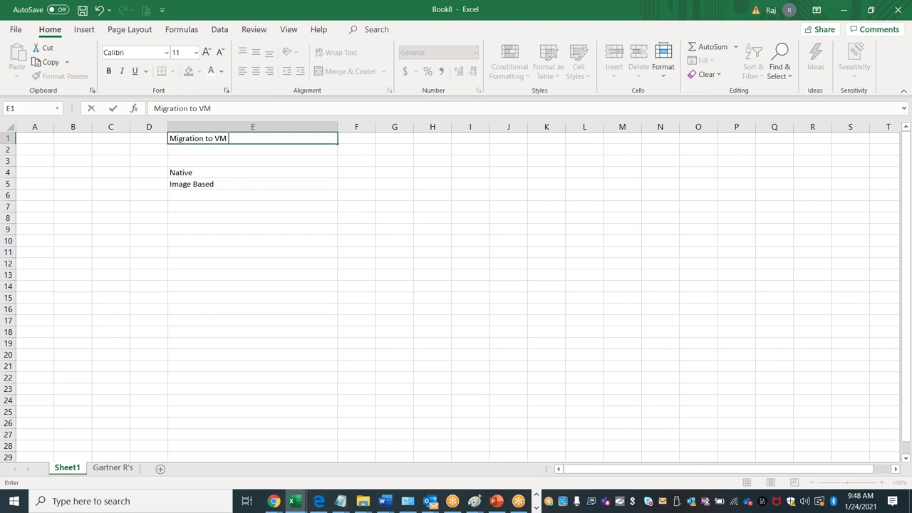
text(from Physical is recommended before moving to Cloud)
click(179, 242)
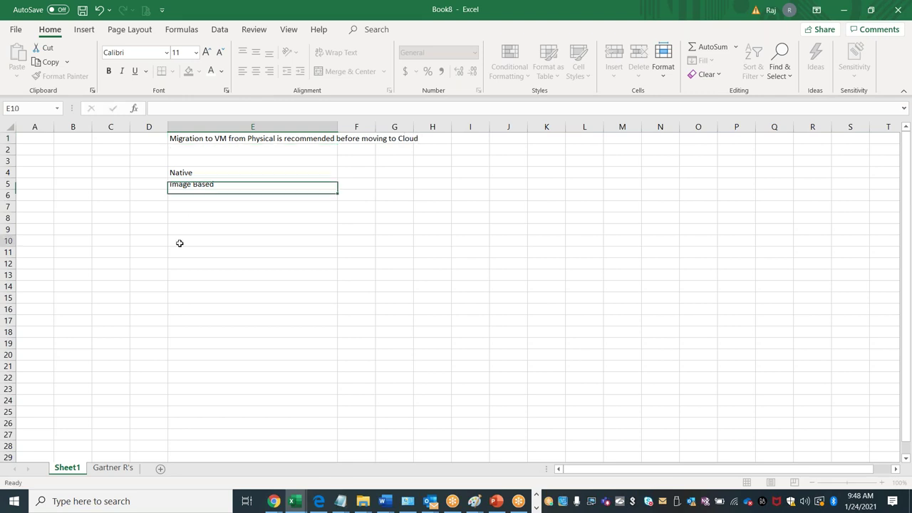
double_click(338, 127)
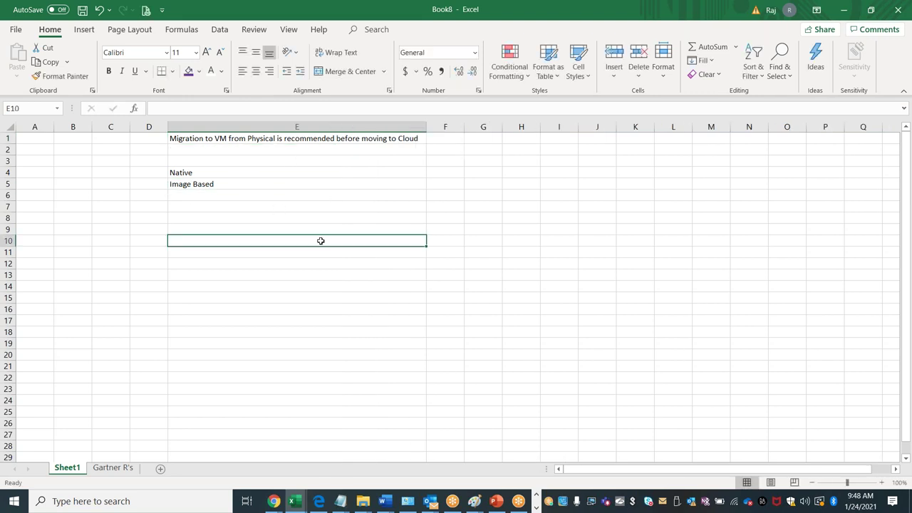
text(3rd Par)
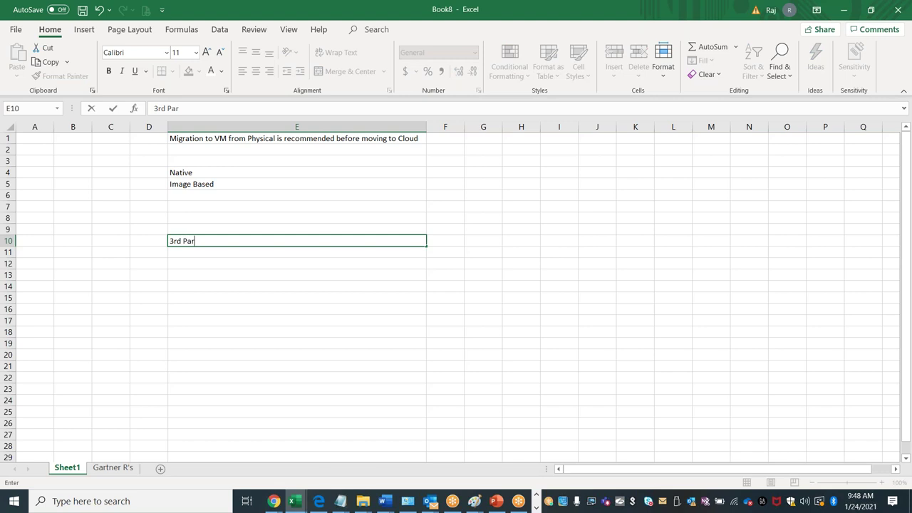
text(ty Tools)
click(268, 313)
Rename the Sheet1 tab to 'Migration'
double_click(68, 468)
text(Migartion)
key(BackSpace)
key(BackSpace)
key(BackSpace)
key(BackSpace)
key(BackSpace)
key(BackSpace)
text(ration)
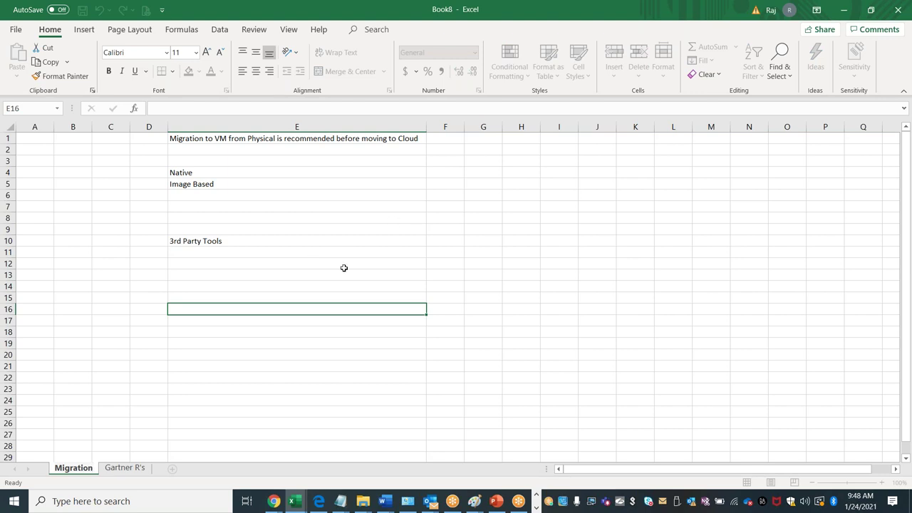
Add 'Agent Based' in E6 with the tool DoubleTake in F6, and widen column F
click(298, 194)
text(Agent Based)
key(Tab)
text(DoubtleTake)
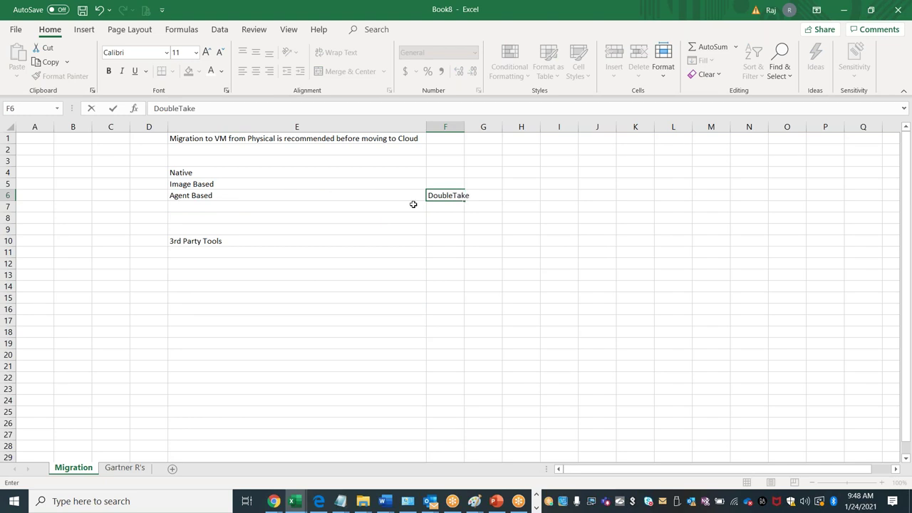
click(429, 209)
drag(464, 128, 518, 129)
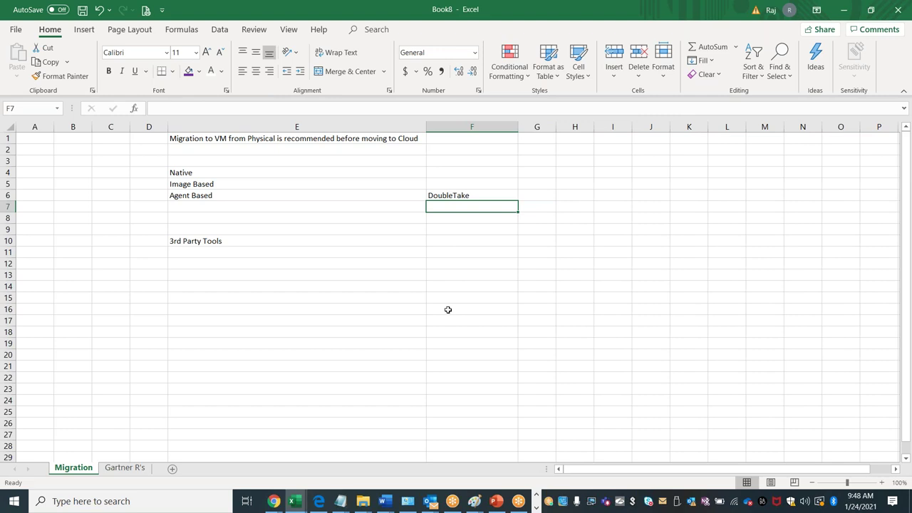
Enter 'Vmware Converter' in F4 next to Native
click(442, 173)
text(Vmware COnverter)
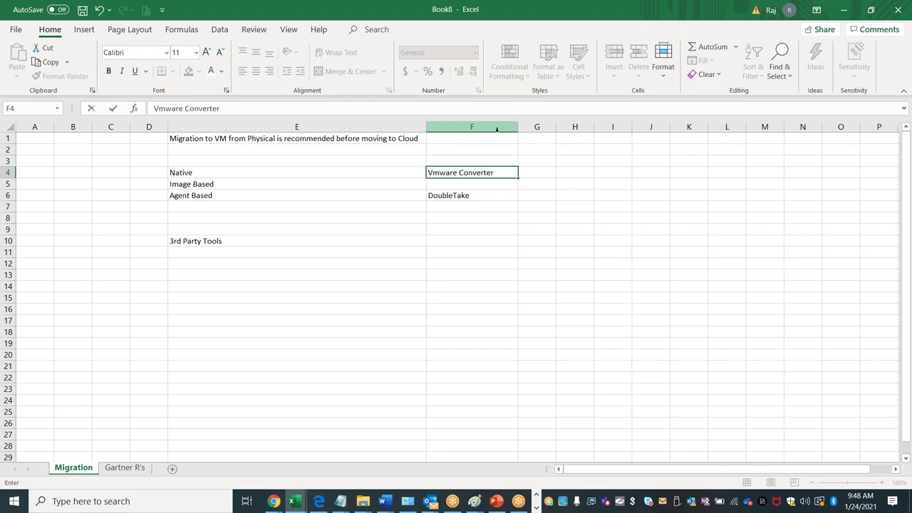
Add the note 'P2V then V2C' in F1
click(483, 141)
text(P2)
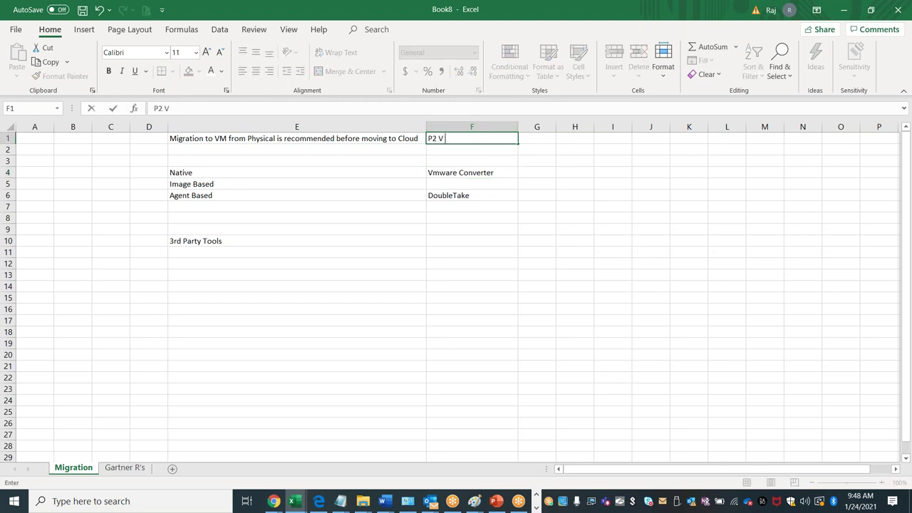
text(V then)
click(387, 289)
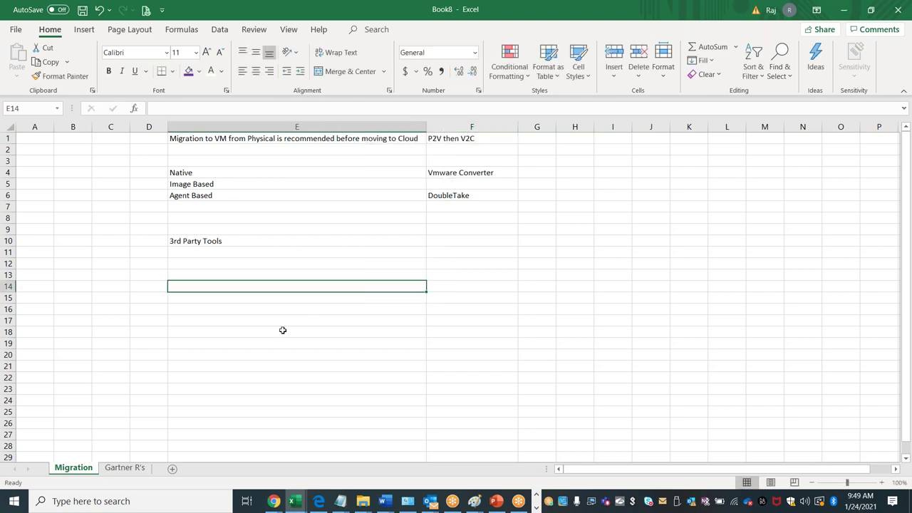
On the Gartner R's sheet, enter 'Monolithic to Microservices conversion' in C6 under REARCHITECT
click(119, 474)
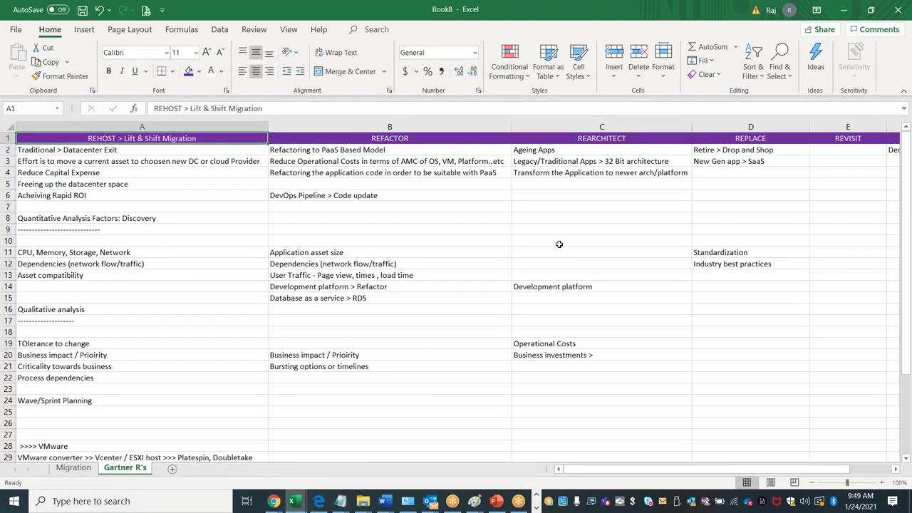
click(560, 243)
click(565, 195)
text(Monolithic to Microservices conversion)
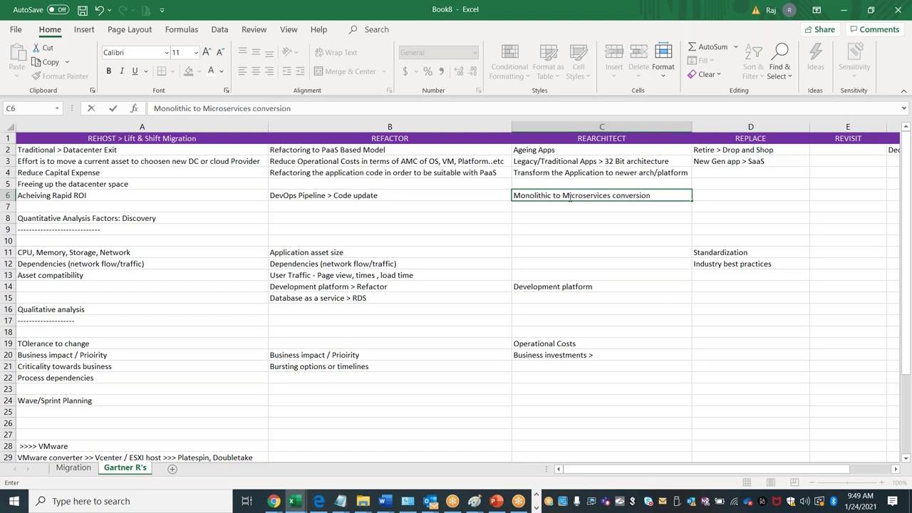
click(571, 240)
Add 'Monolithic - One Single big application' in C7 and 'Microservices - Split apps into modules based small app' in C8
click(557, 203)
text(Monolithic)
key(Delete)
text(- One)
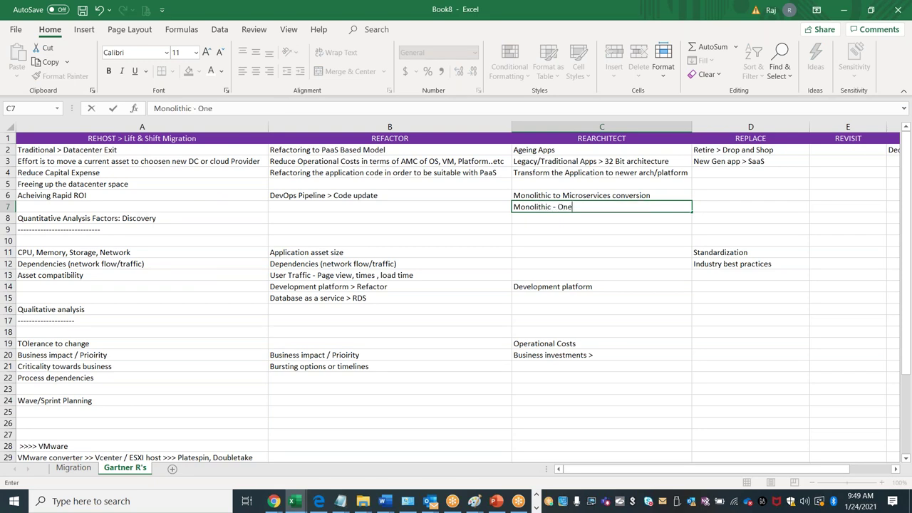
text( Single big application)
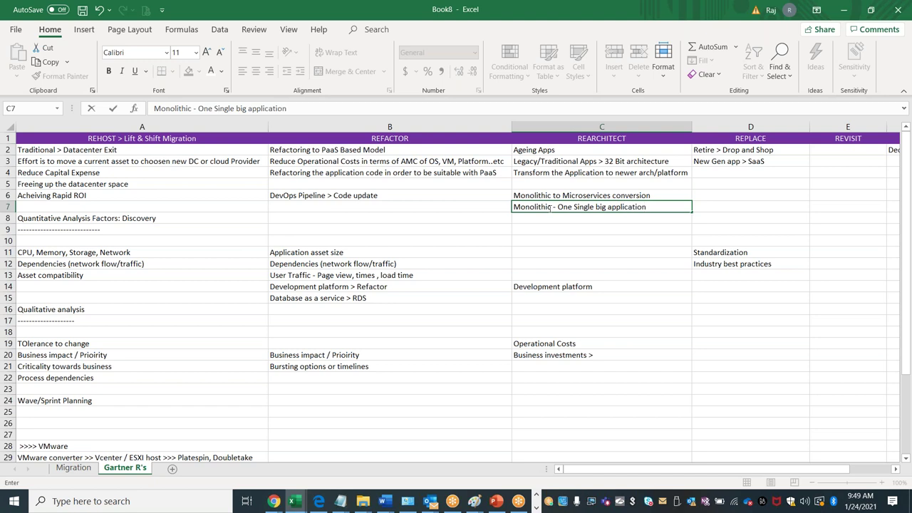
key(Return)
text(Microse)
text(rvice)
text(s - Sl=)
key(BackSpace)
key(BackSpace)
text(plit apps into )
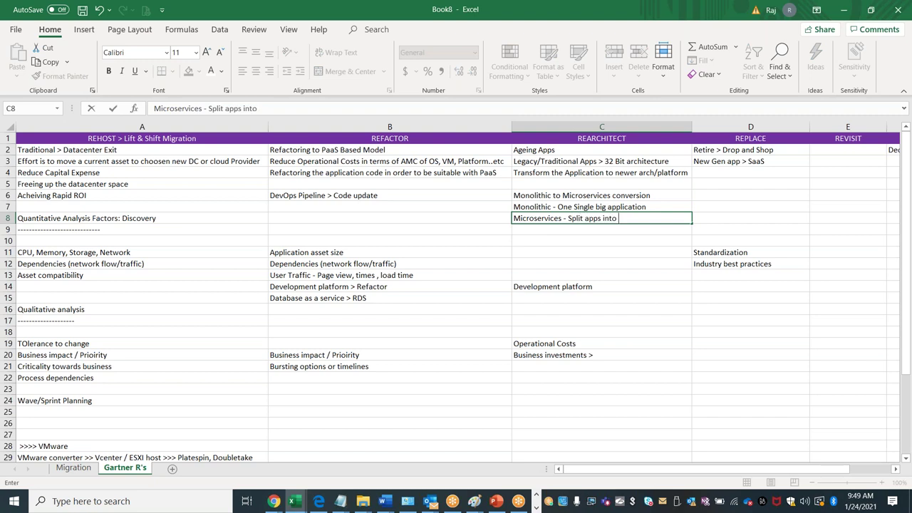
text(modules based small app)
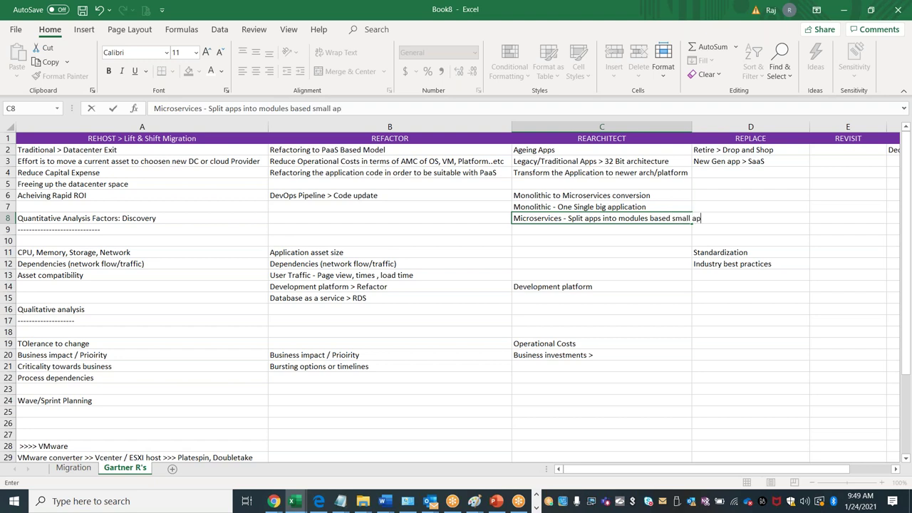
click(531, 240)
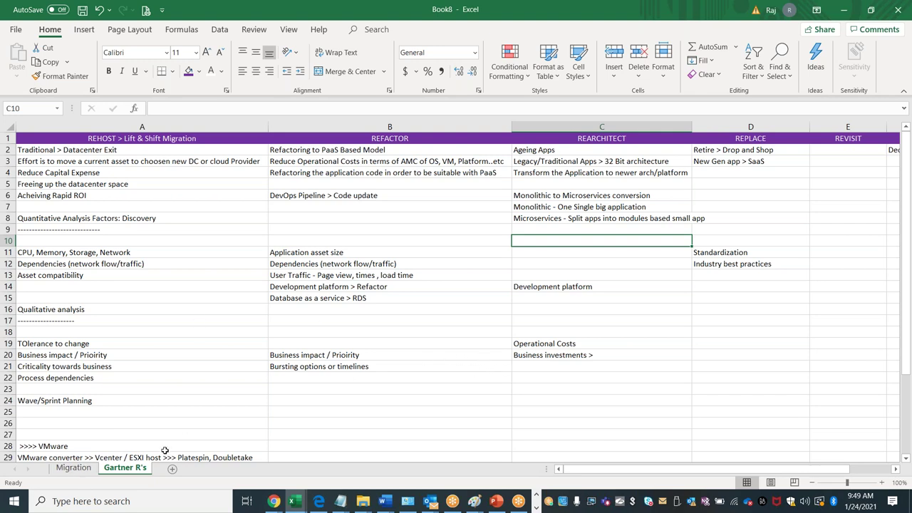
On the Migration sheet, enter Discover in A12 and Assessment in B12, then widen column A
click(80, 470)
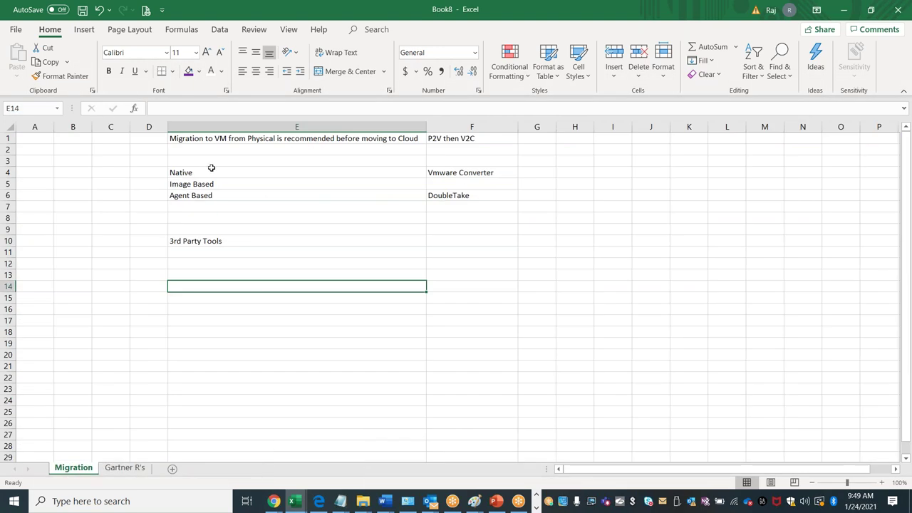
drag(208, 170, 207, 196)
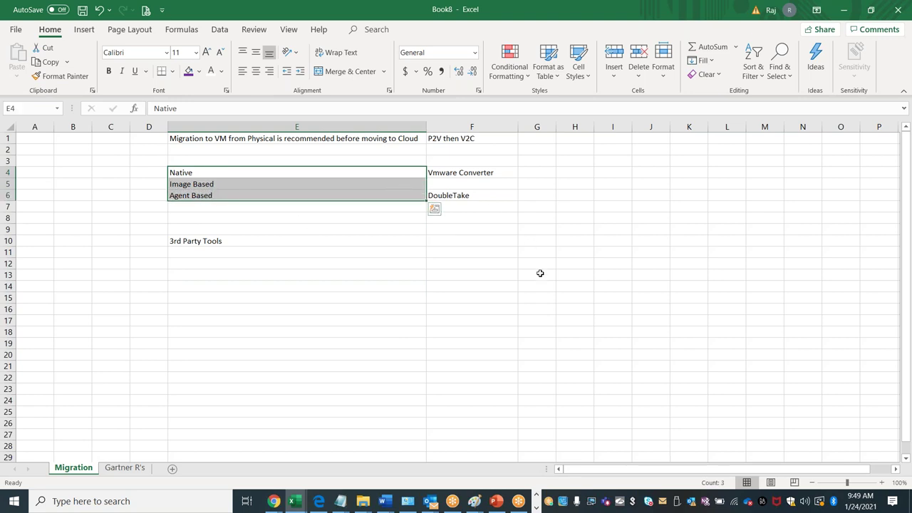
click(295, 218)
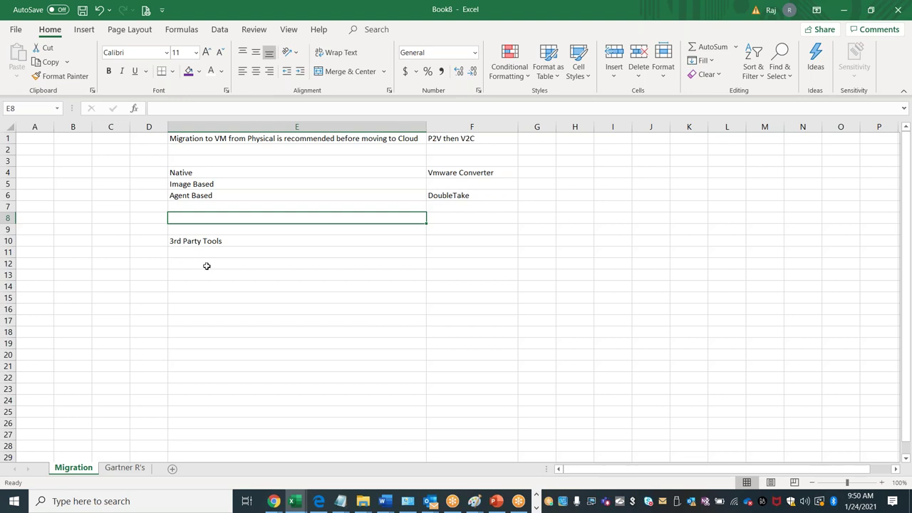
click(43, 262)
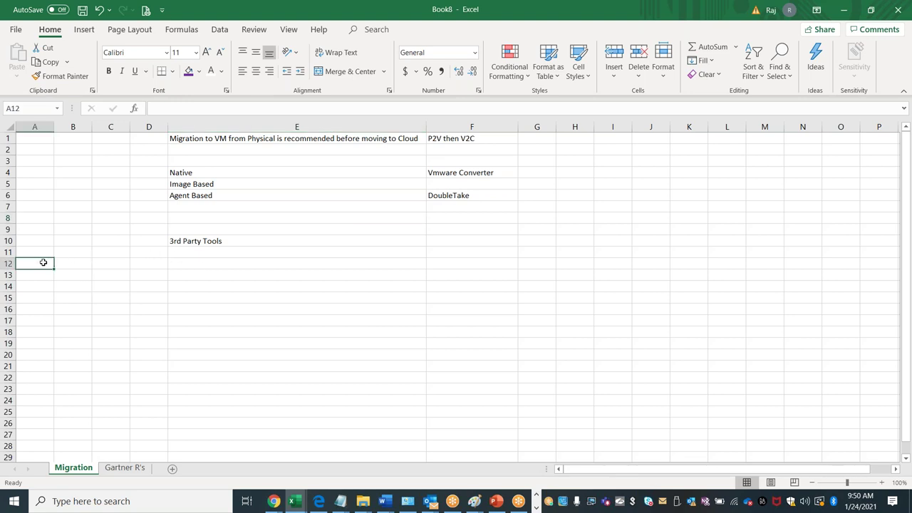
text(Discvoer)
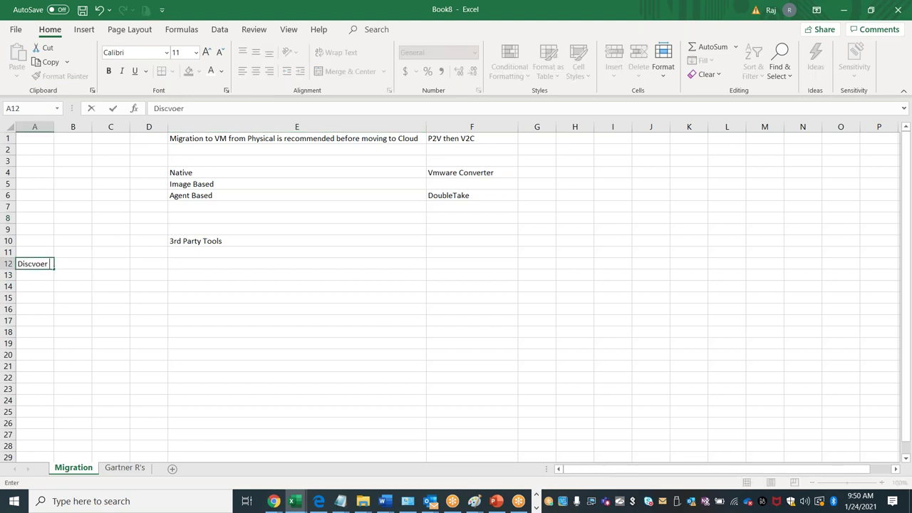
key(BackSpace)
key(BackSpace)
key(BackSpace)
key(BackSpace)
key(BackSpace)
key(BackSpace)
text(Asses)
key(BackSpace)
key(BackSpace)
key(BackSpace)
key(BackSpace)
key(BackSpace)
text(Discove)
key(Tab)
text(Assessmen)
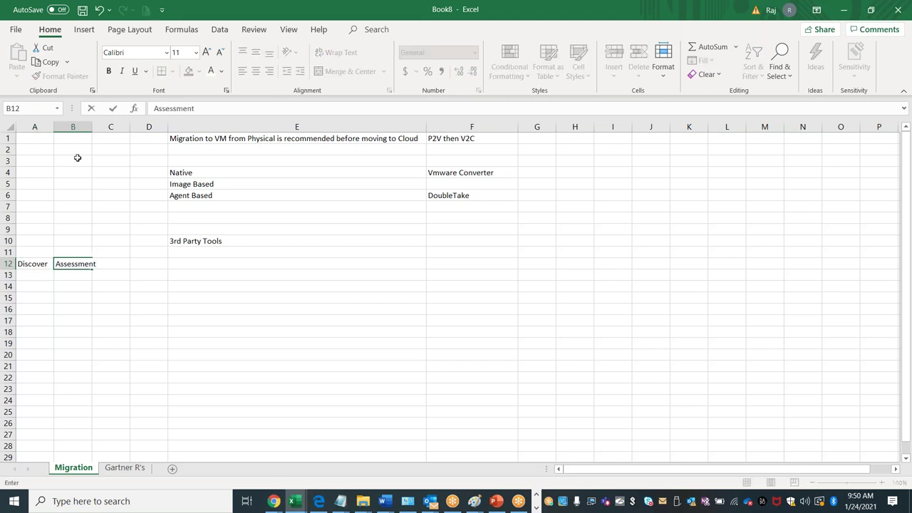
click(37, 147)
drag(54, 127, 223, 127)
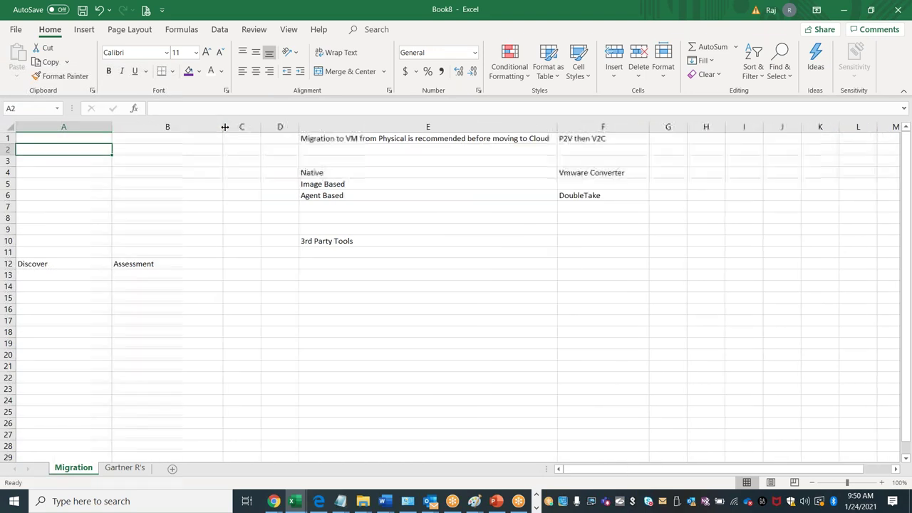
Enter Device 42 in B14 and 'Movere (Microsoft Owned product tool now)' in B15
click(158, 285)
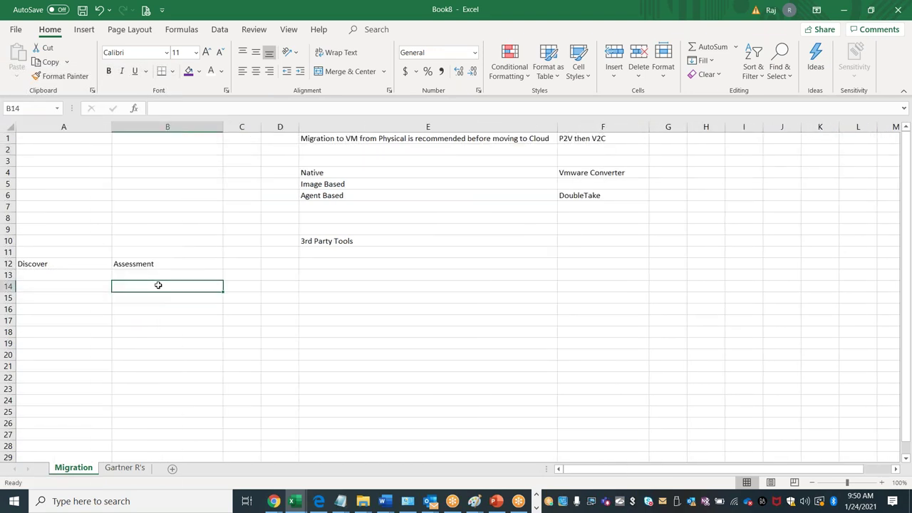
text(Device 42)
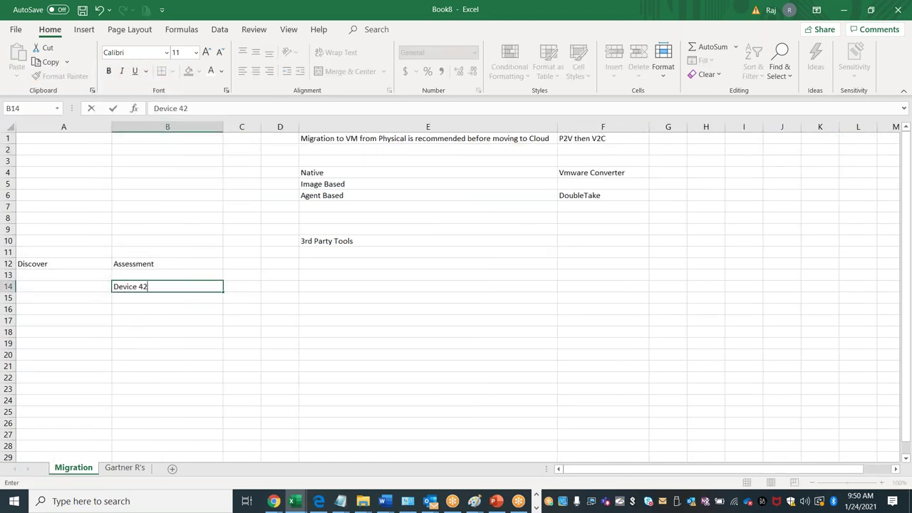
key(Return)
text(Movere)
key(Return)
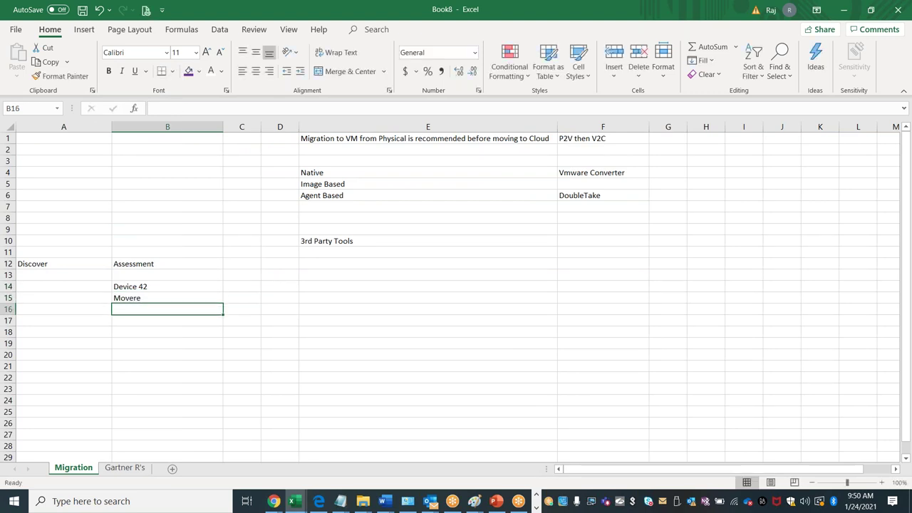
double_click(158, 296)
text((M)
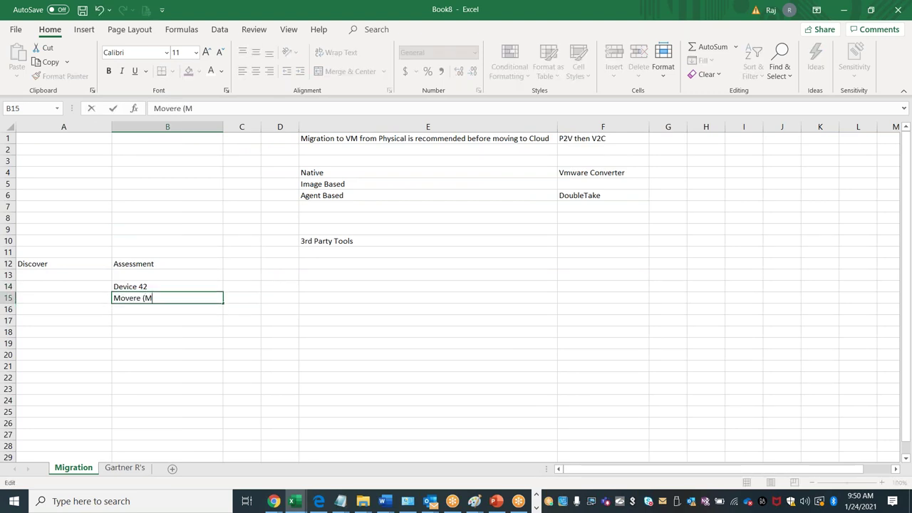
text(icrosoft Owned product )
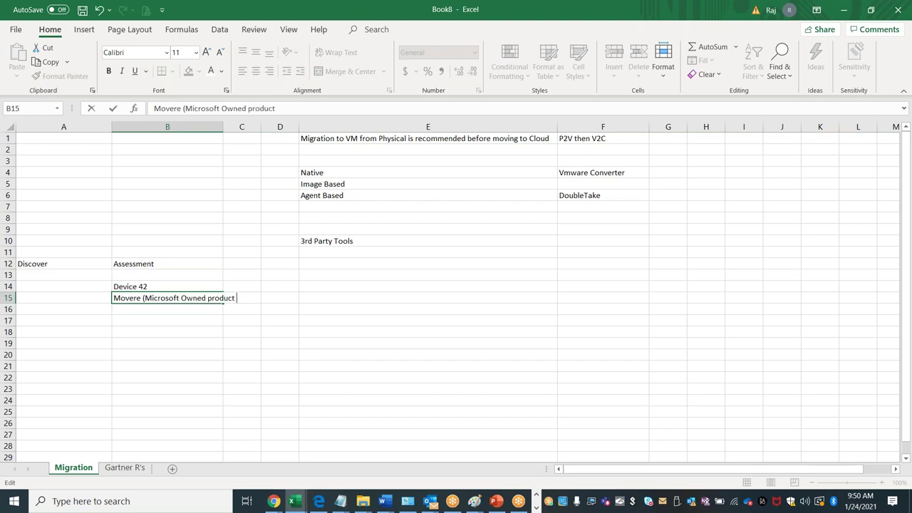
text(tool now))
click(157, 310)
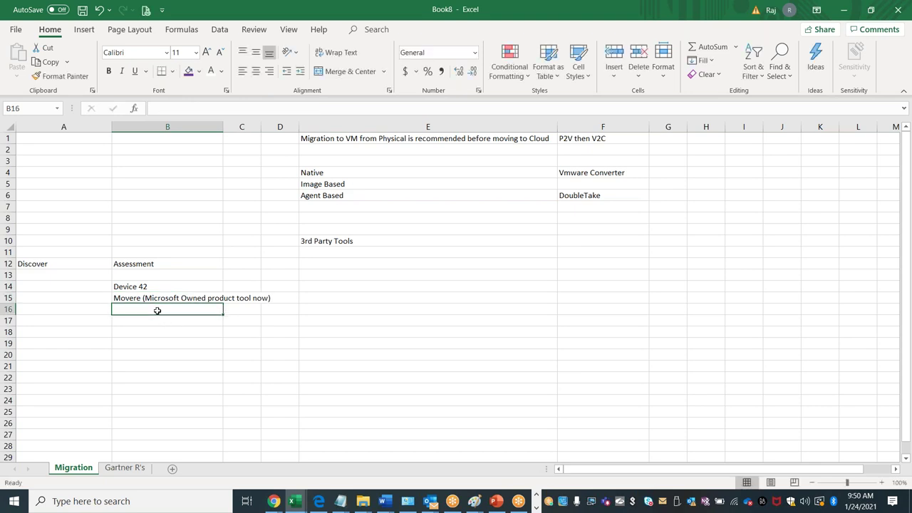
Review the Assessment and Device 42 cells, then switch to the browser showing the Azure VM
click(713, 16)
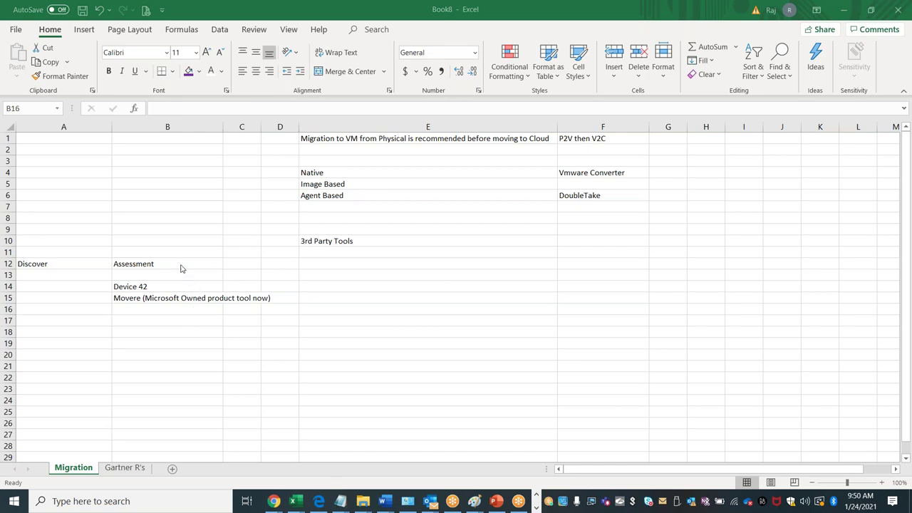
click(84, 268)
click(136, 262)
click(146, 286)
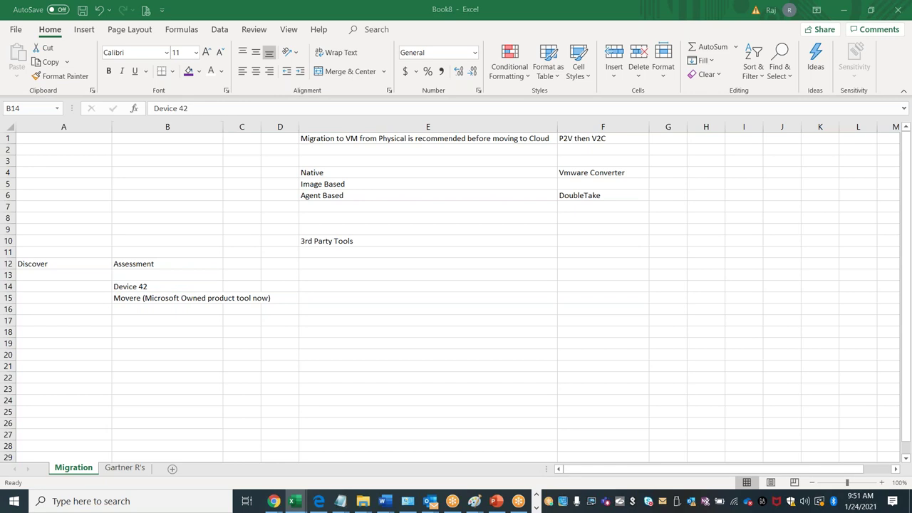
key(alt+Tab)
key(alt+Tab)
key(alt+Tab)
key(alt+Tab)
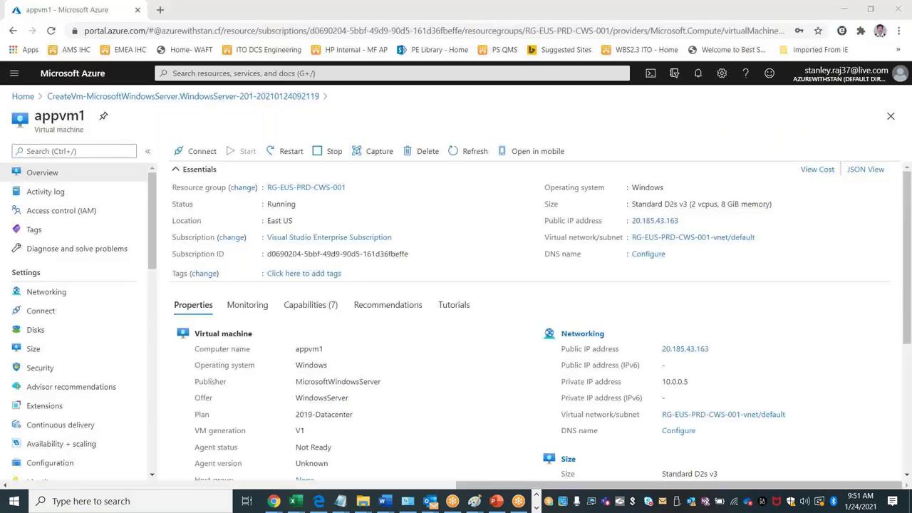
Search for 'Device 42 webinars' in a new tab and open the Device42 webinars page
click(161, 9)
text(C)
key(Escape)
text(Dev)
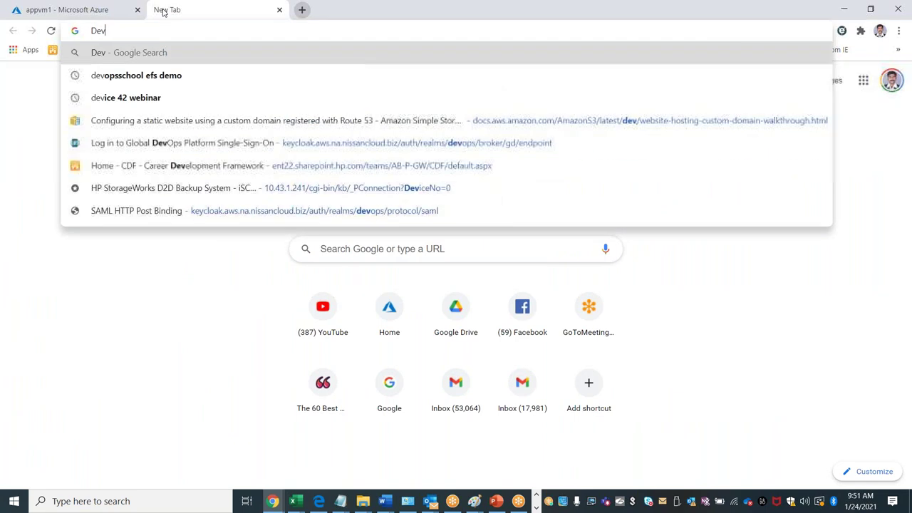
text(ice 42 webinars)
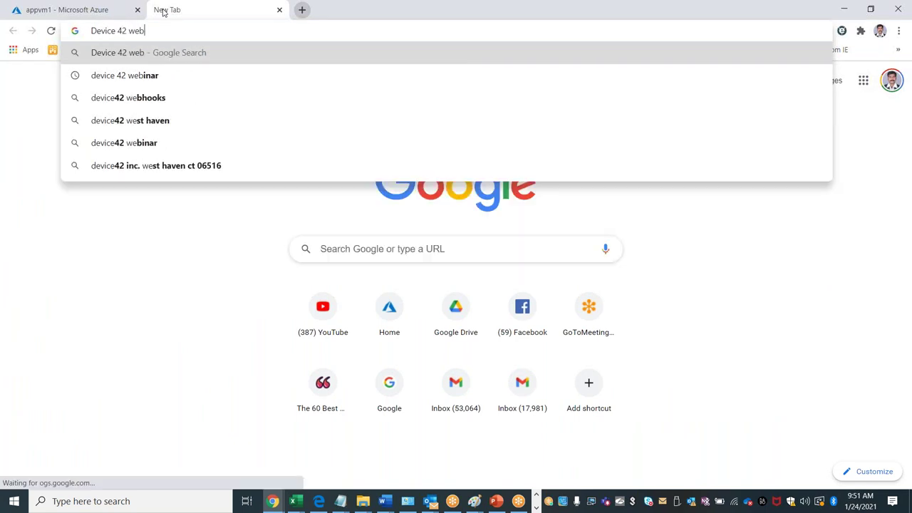
key(Return)
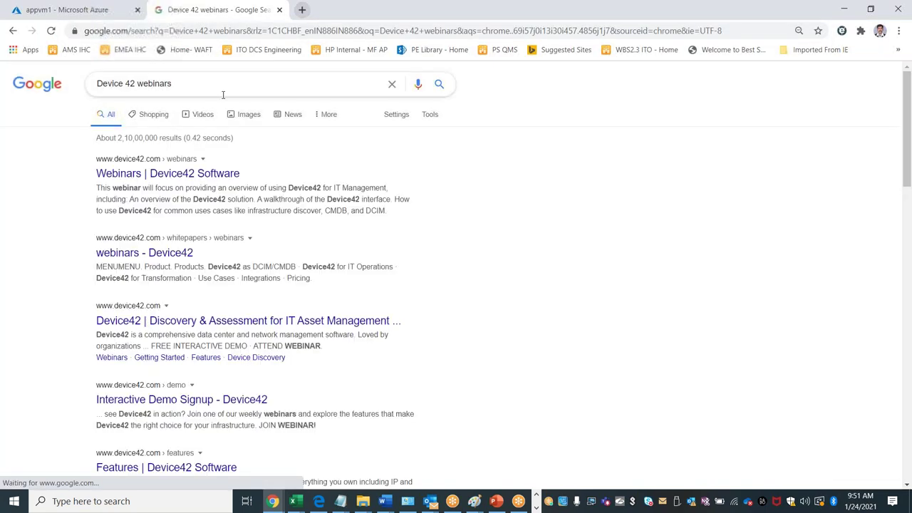
click(171, 173)
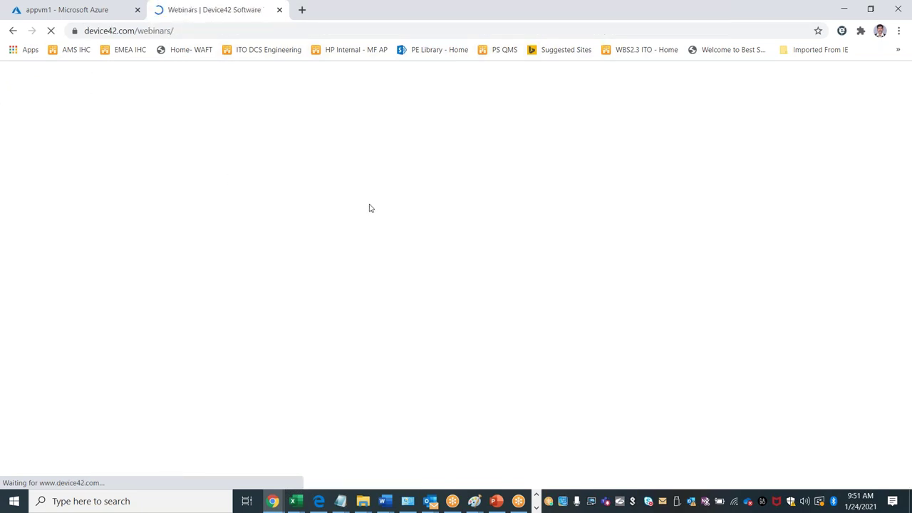
Read the IT Management and Advanced IT Operations webinar descriptions and copy the page address
drag(329, 229, 109, 229)
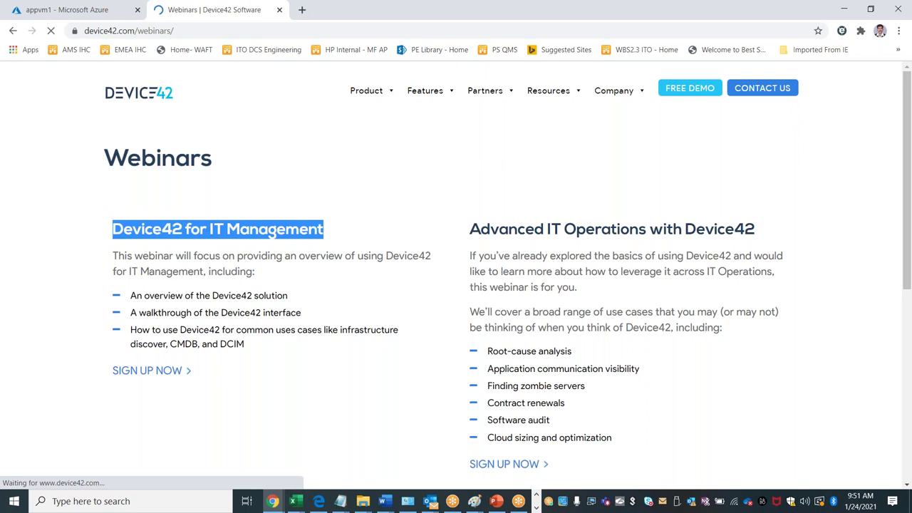
drag(246, 344, 107, 255)
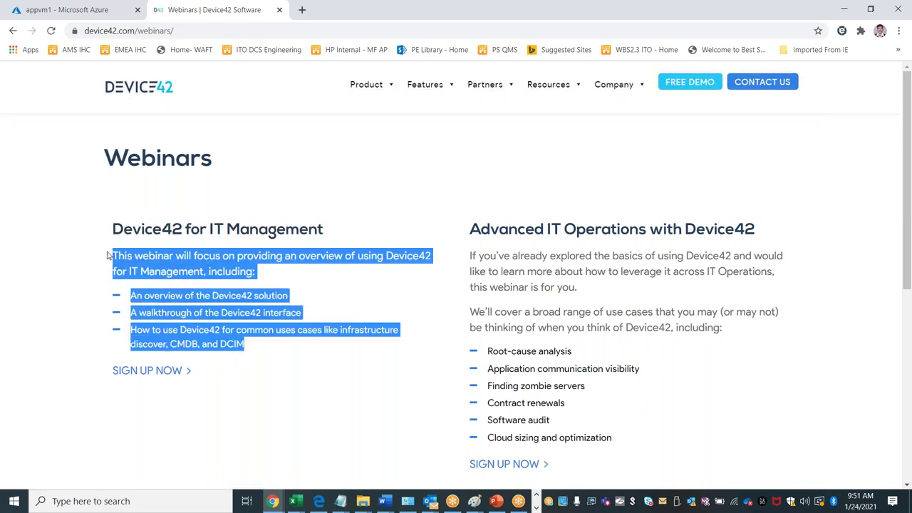
drag(479, 255, 682, 375)
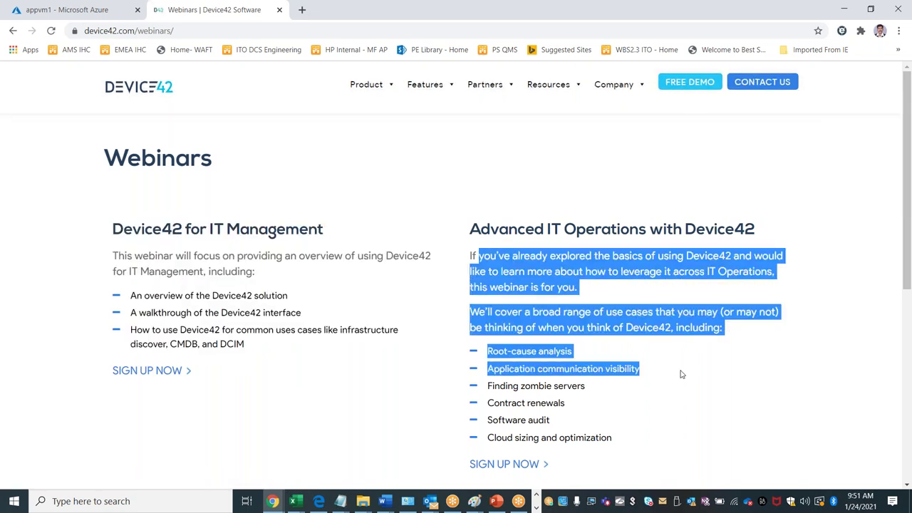
click(635, 431)
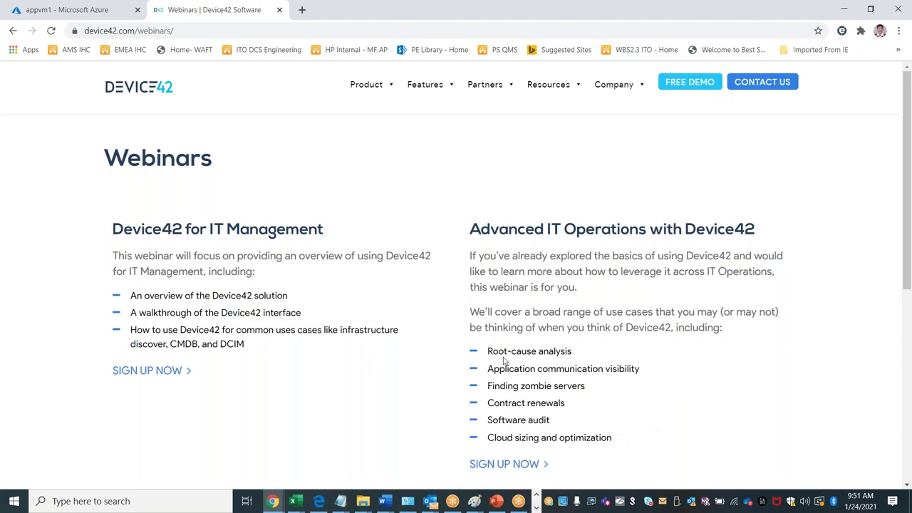
drag(488, 351, 612, 434)
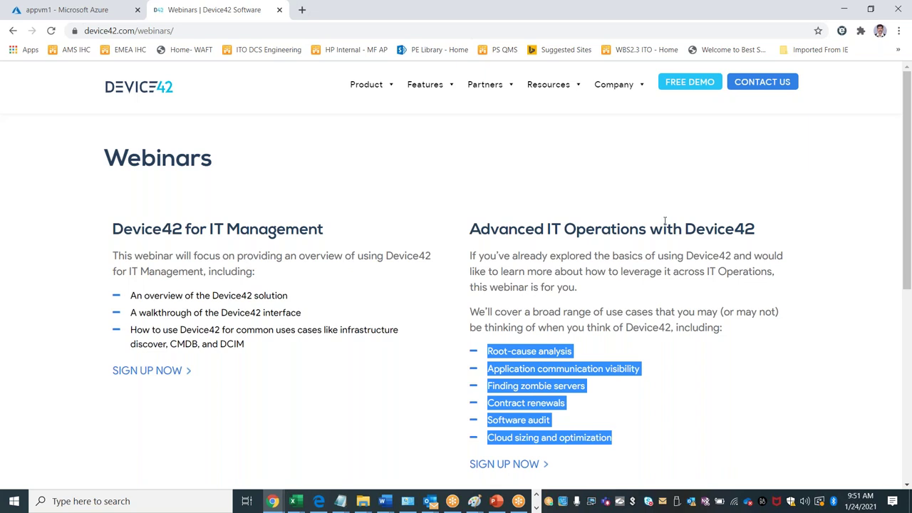
drag(908, 199, 322, 176)
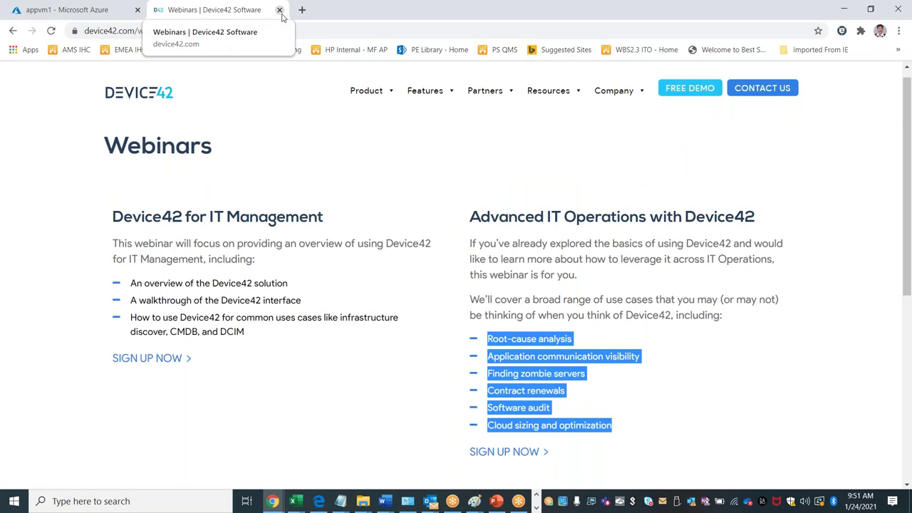
click(182, 34)
key(ctrl+c)
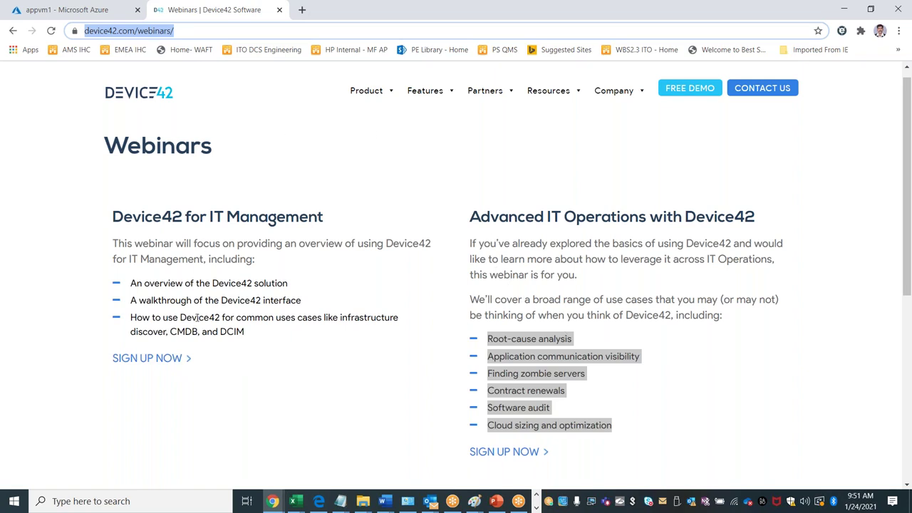
Open the IT Management webinar registration, check the session dates, then close the tab
click(164, 361)
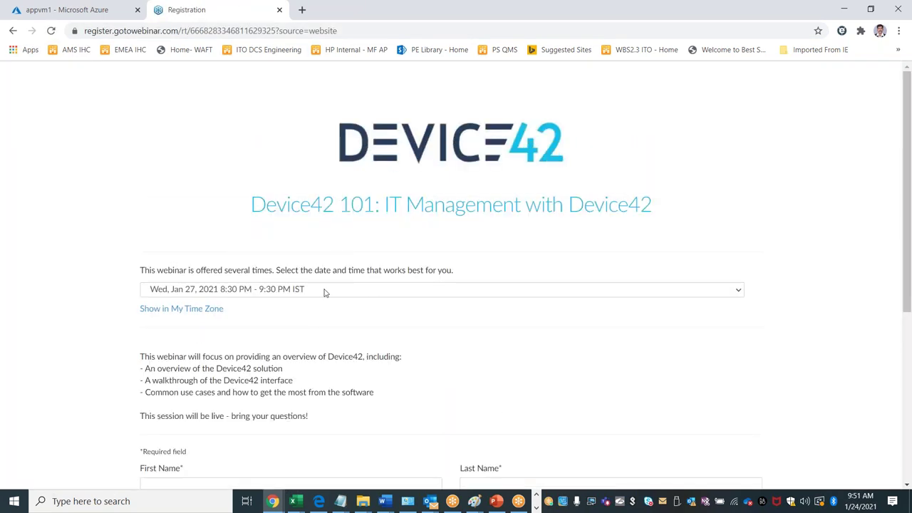
click(328, 291)
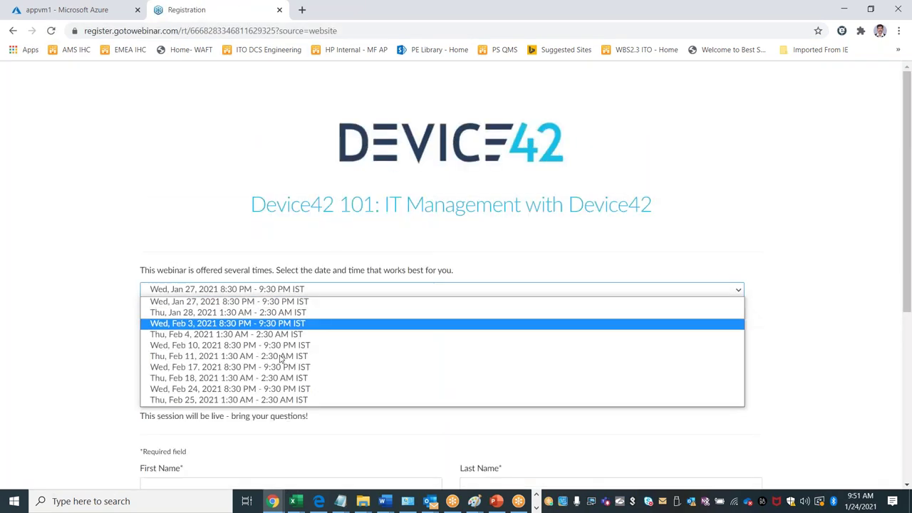
click(91, 347)
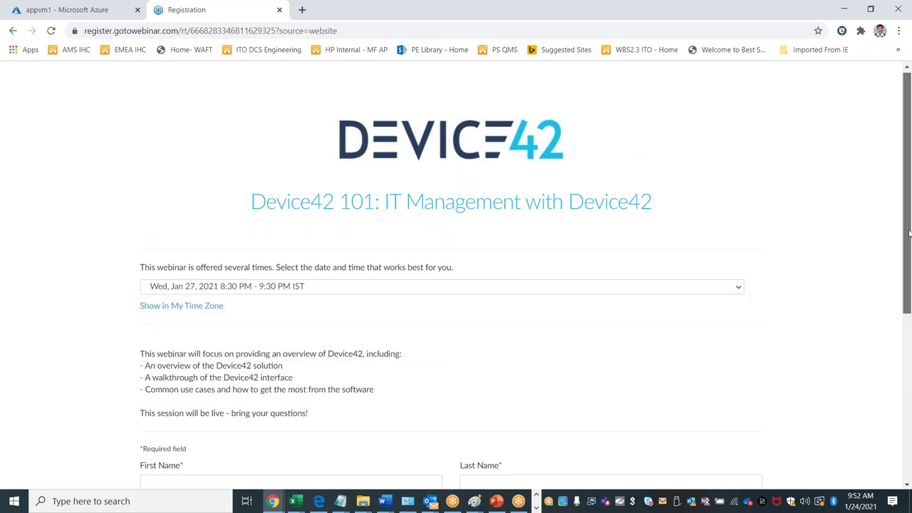
scroll(152, 242, down, 1)
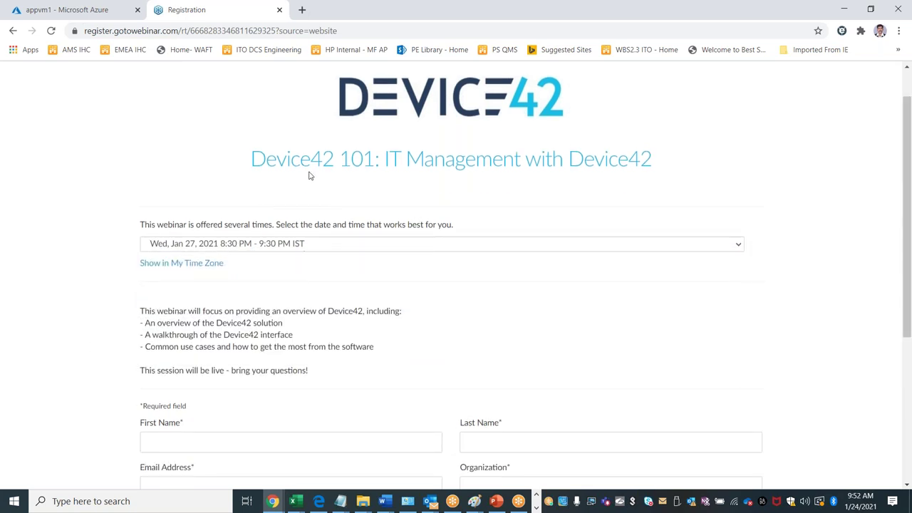
click(279, 9)
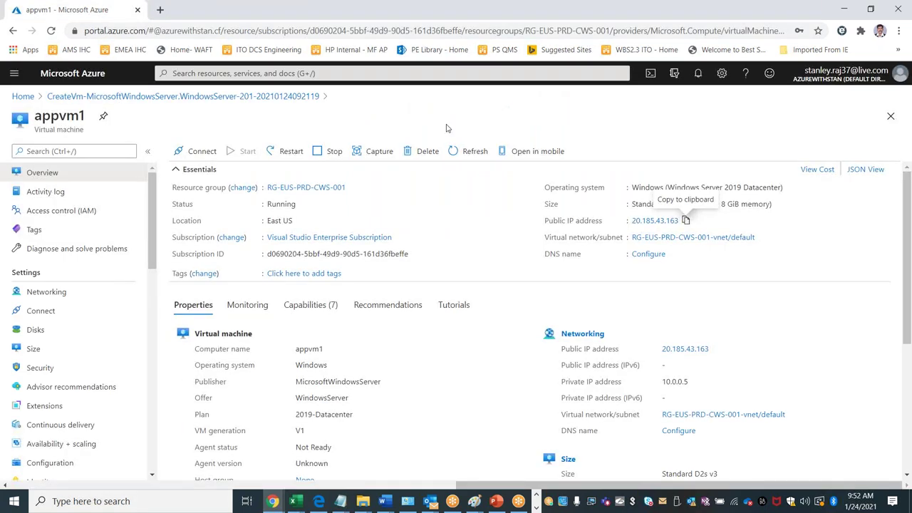
key(alt+Tab)
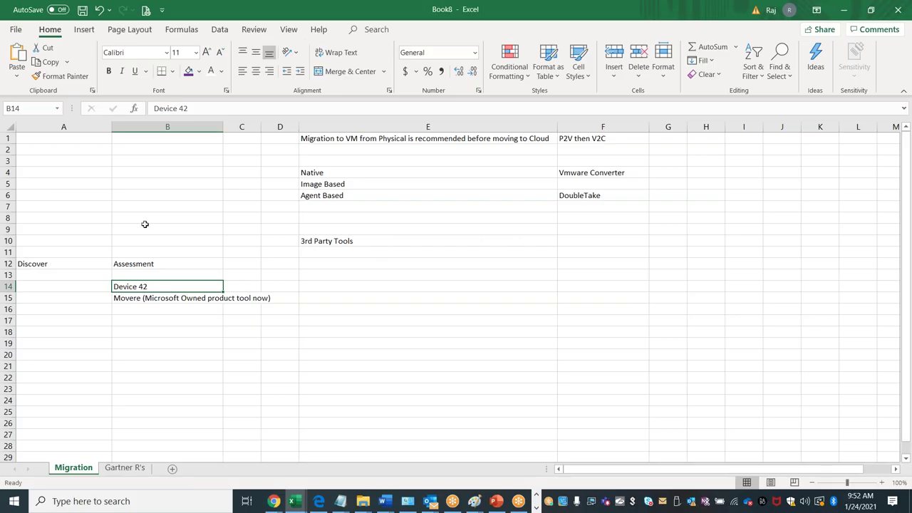
click(131, 228)
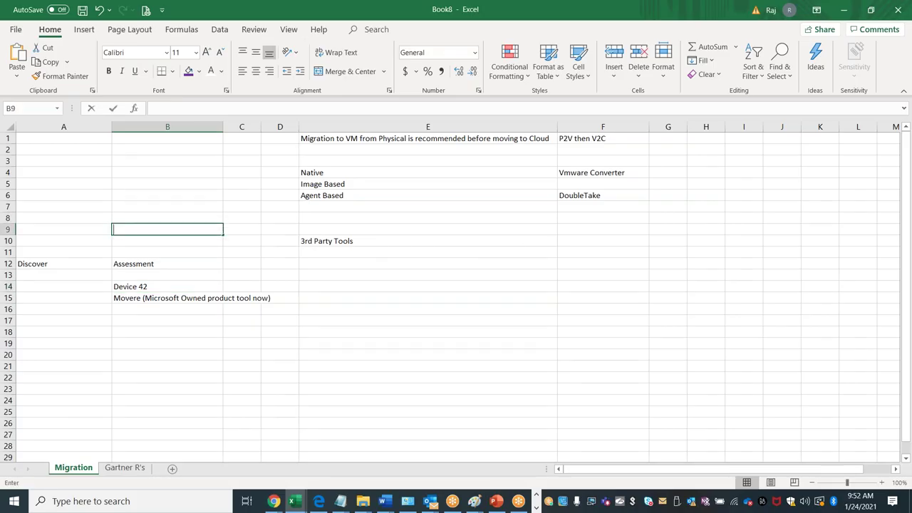
key(ctrl+v)
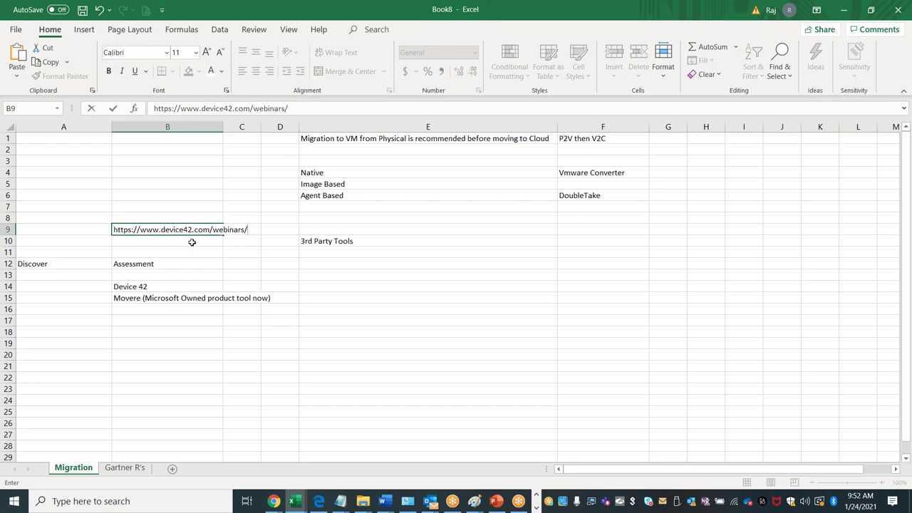
click(149, 286)
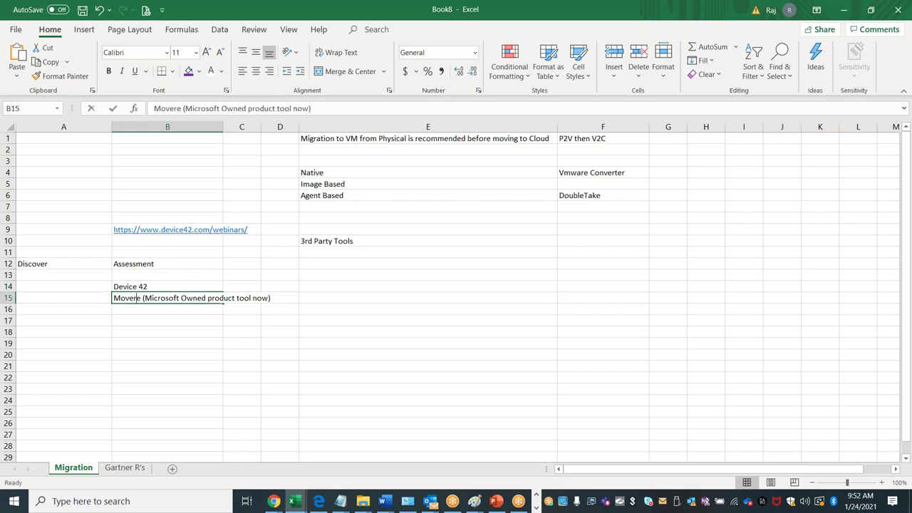
double_click(137, 299)
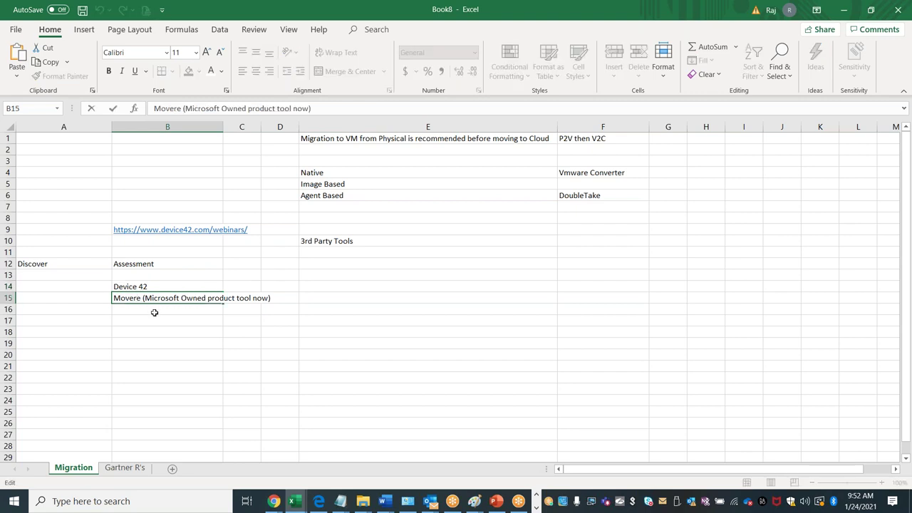
key(Return)
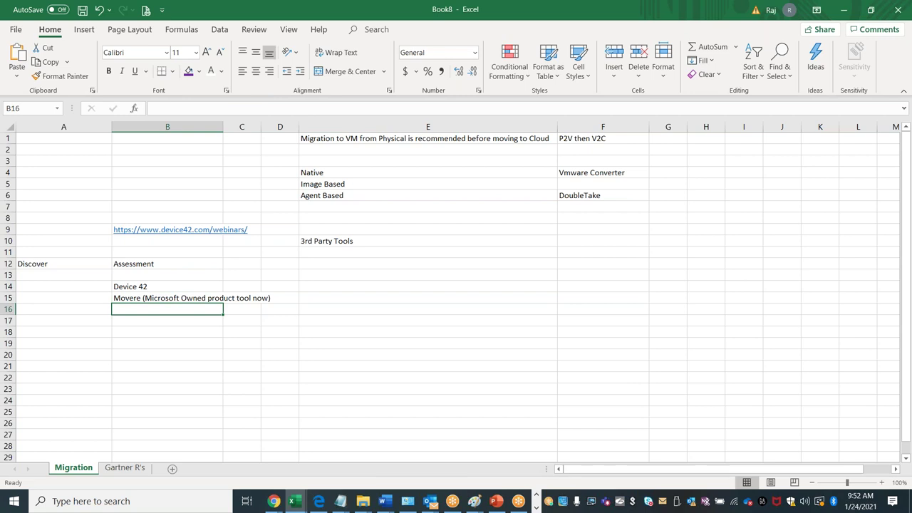
Enter Cloudamize, Corrent Tech, Unify Cloud, VROPS and Turbonomics in B16 through B20
text(Cloudamize)
key(Return)
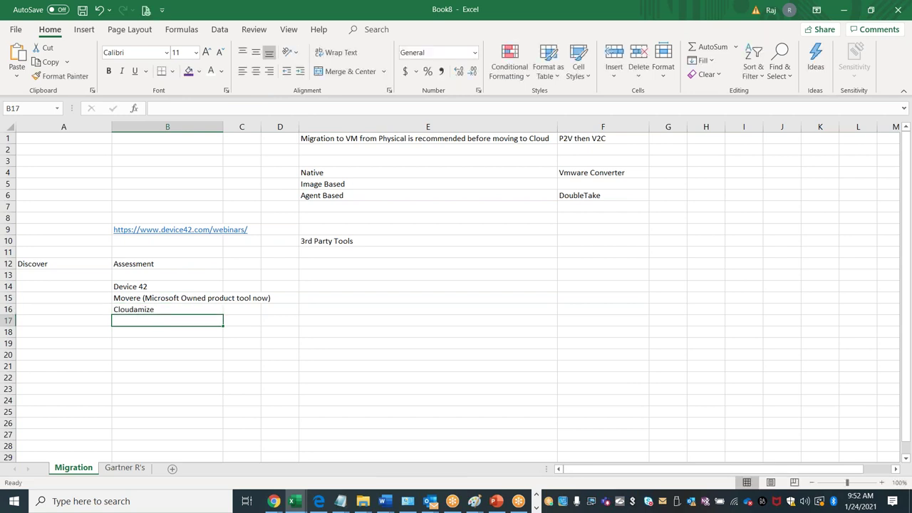
text(Corrent )
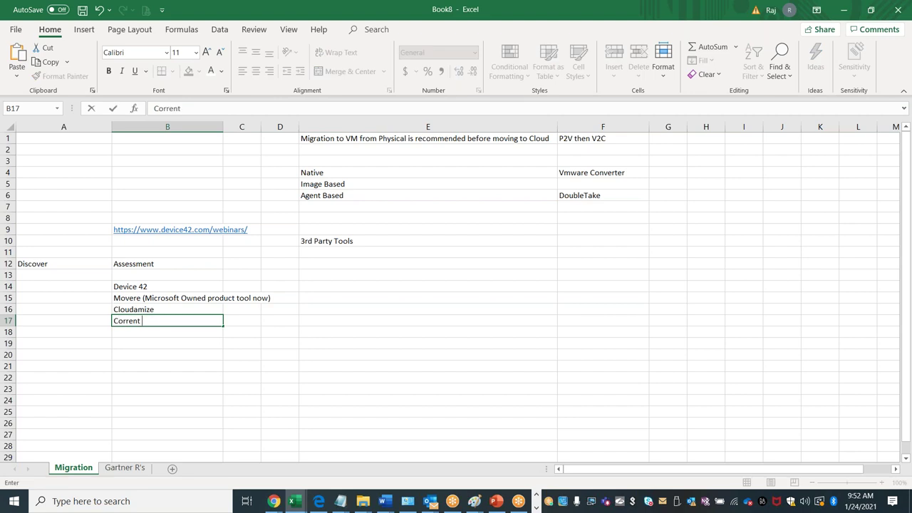
text(Tech)
key(Return)
text(U)
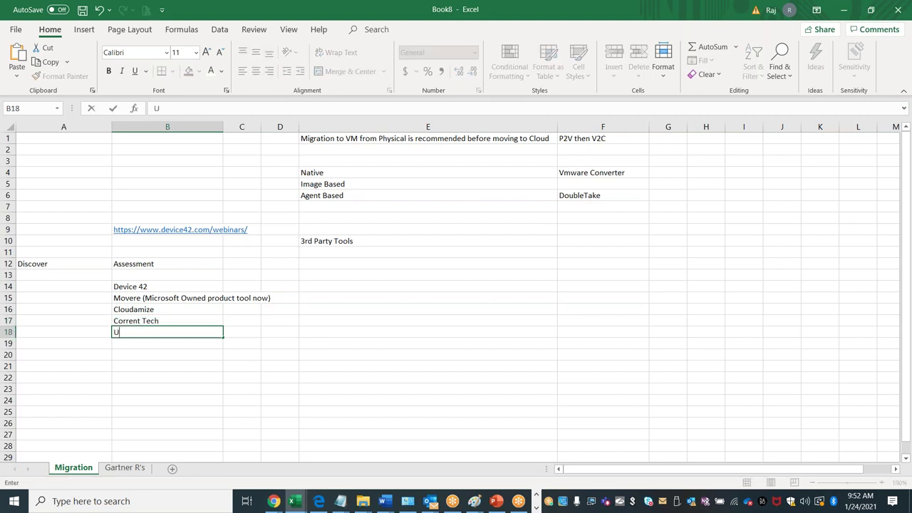
text(nify Cloud)
key(Return)
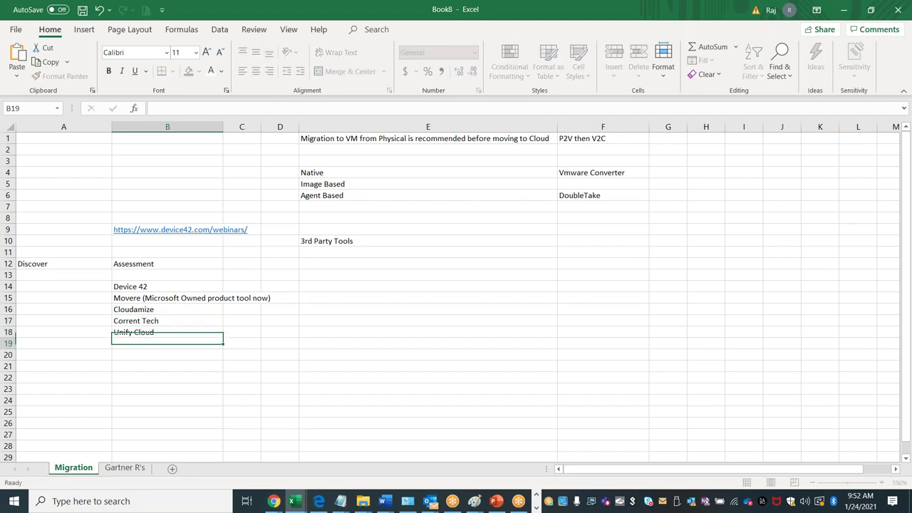
text(VROPS)
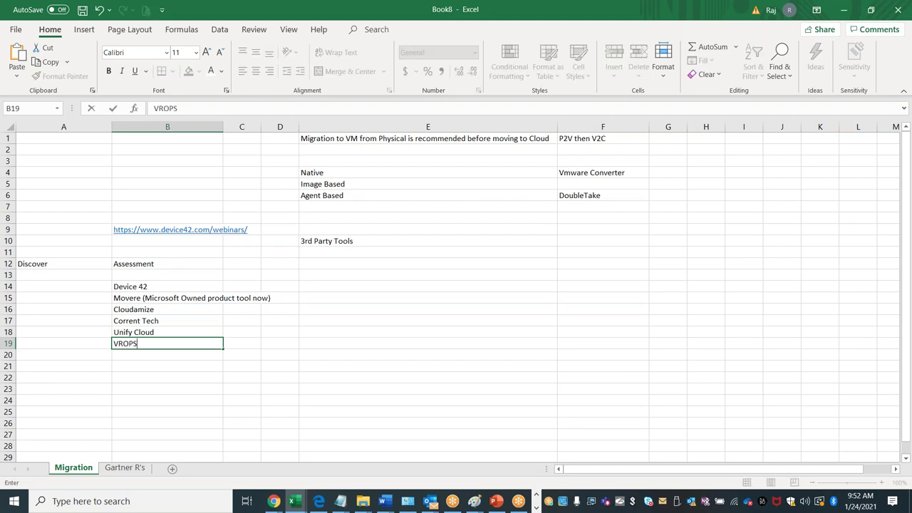
key(Return)
text(Tu)
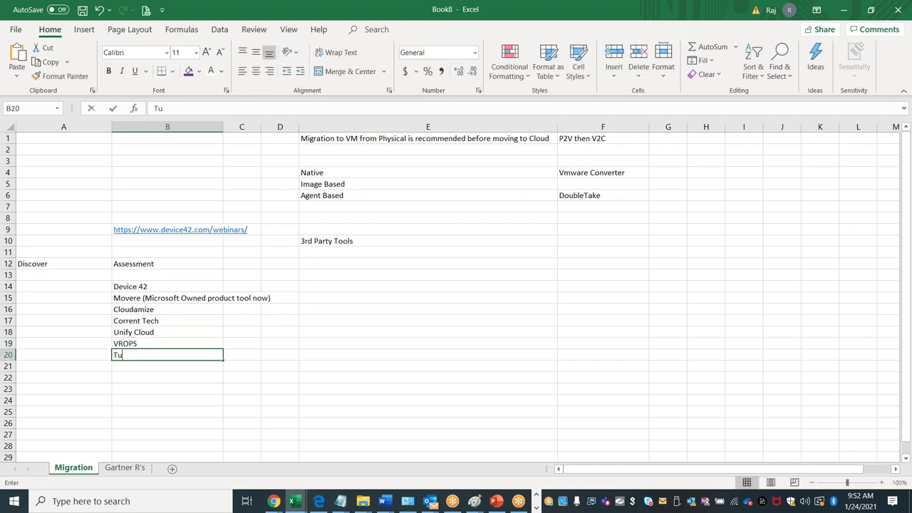
text(rbonomics)
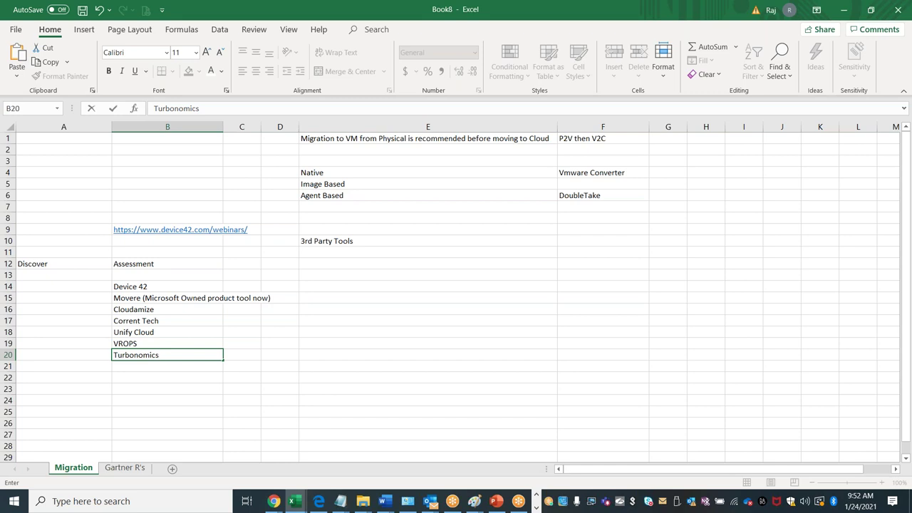
click(146, 300)
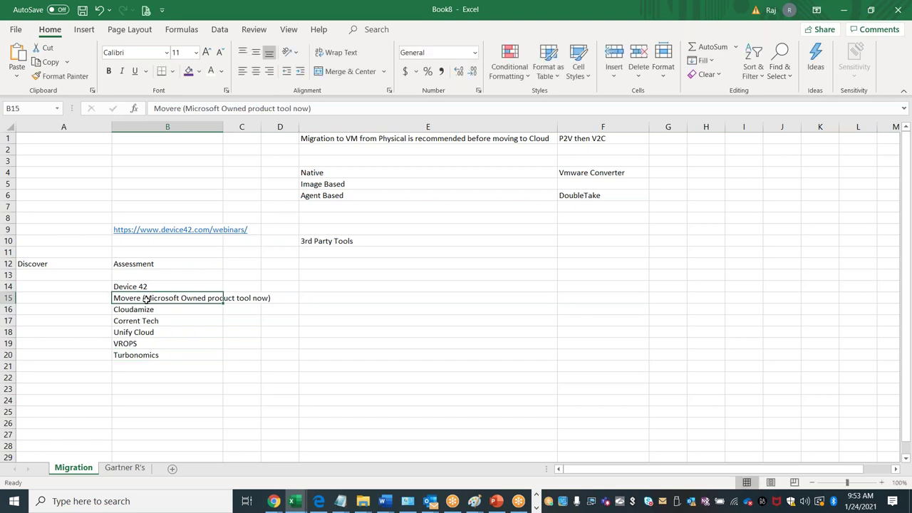
drag(158, 312, 157, 356)
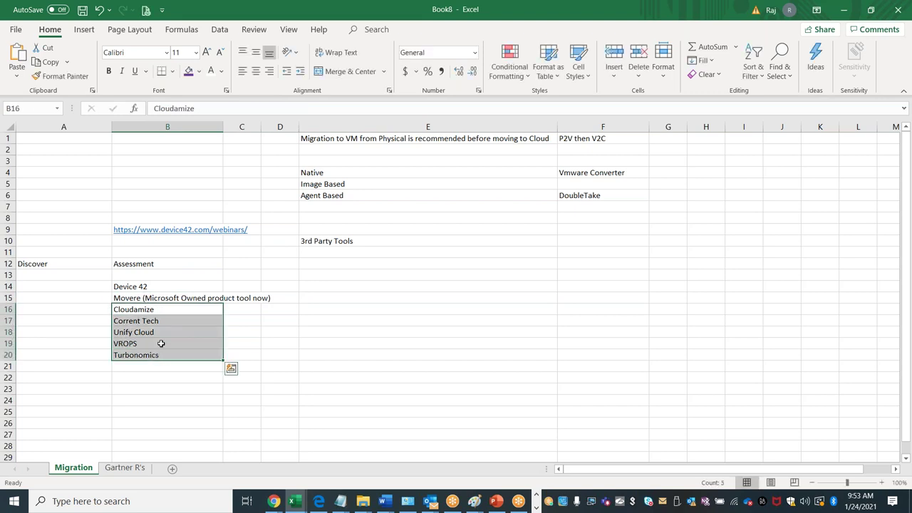
Enter CLOUDSCAPE (RISC Networks) in B23 and CLOUDMAPPER (Science Logic) in B24
click(152, 385)
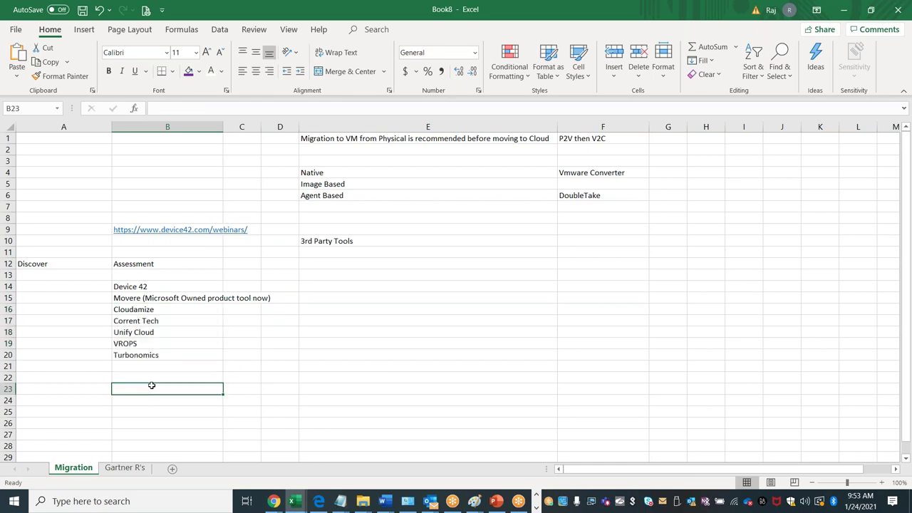
text(CLOUDSCAPE(R)
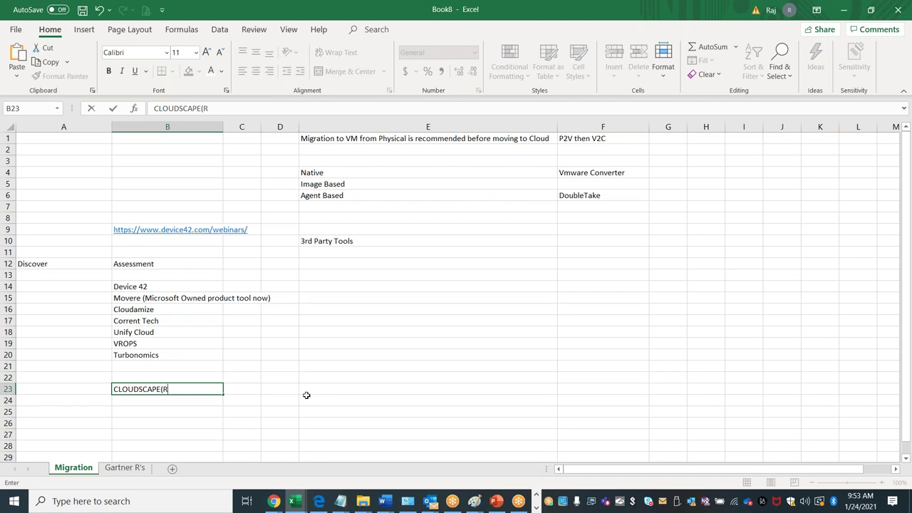
key(BackSpace)
text((RISC Netow)
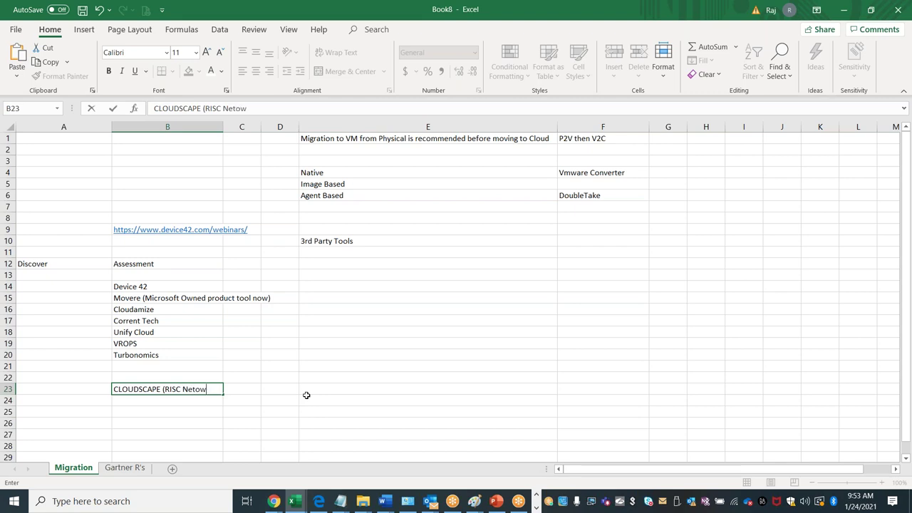
key(BackSpace)
key(BackSpace)
text(work)
click(149, 399)
text(CLOUDMAPPER)
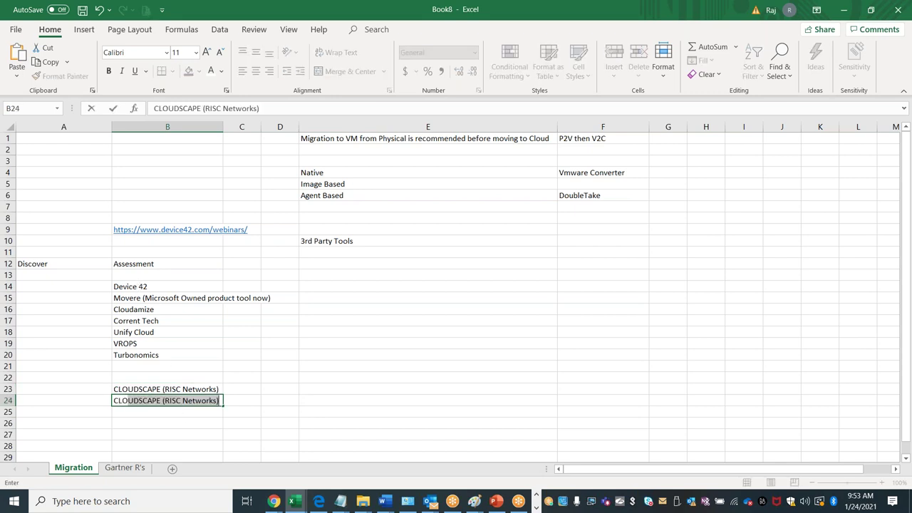
text( (Science Logic)
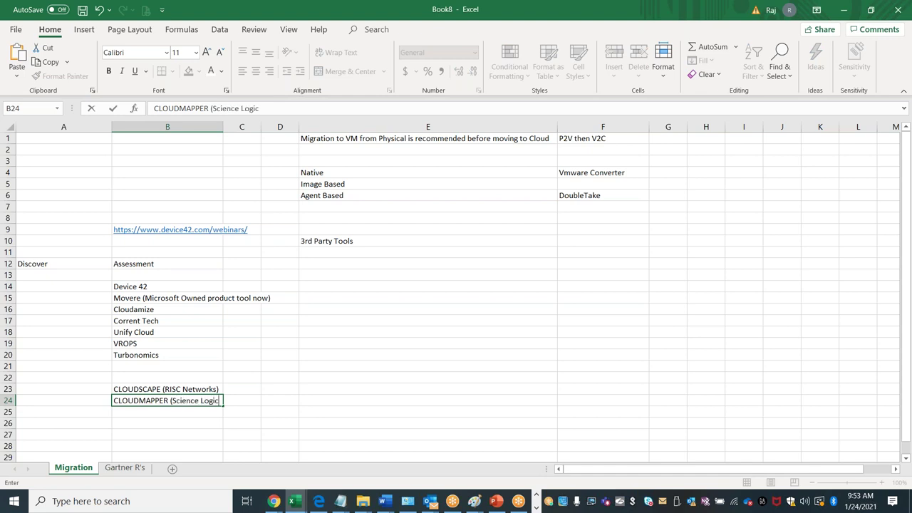
text())
click(141, 283)
drag(135, 287, 140, 411)
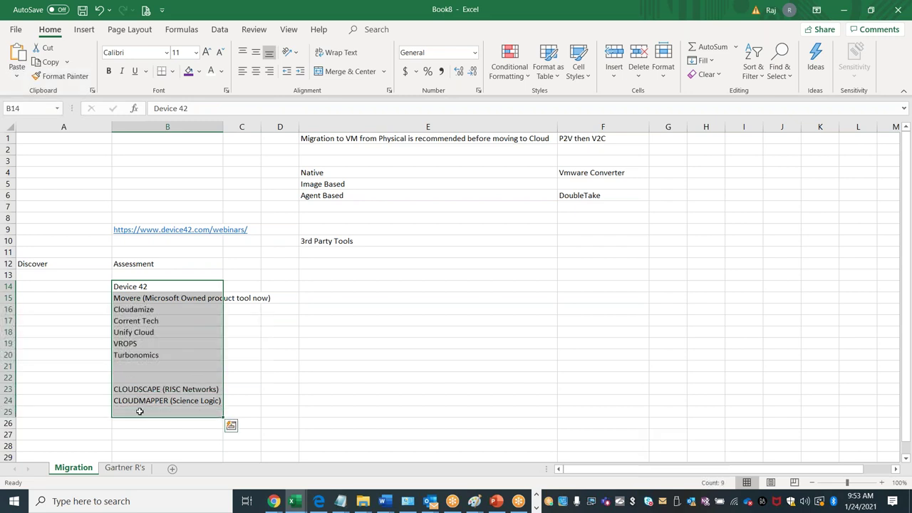
click(147, 286)
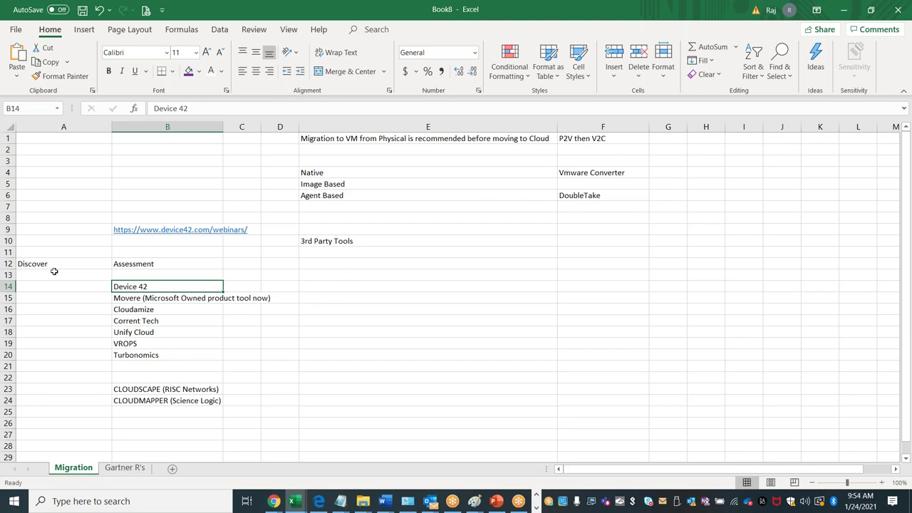
Format the Discover and Assessment headings in A12:B12 with purple fill, white text and centring
drag(52, 263, 155, 263)
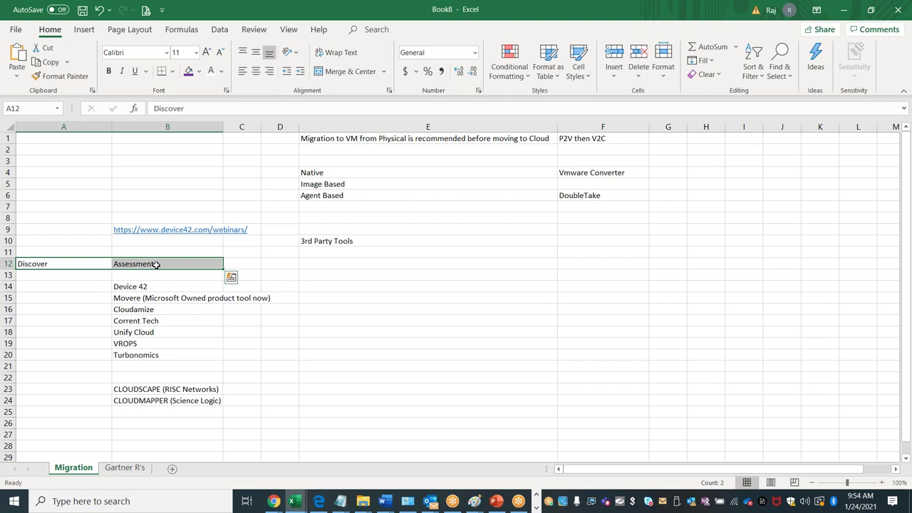
click(188, 72)
click(211, 71)
click(256, 71)
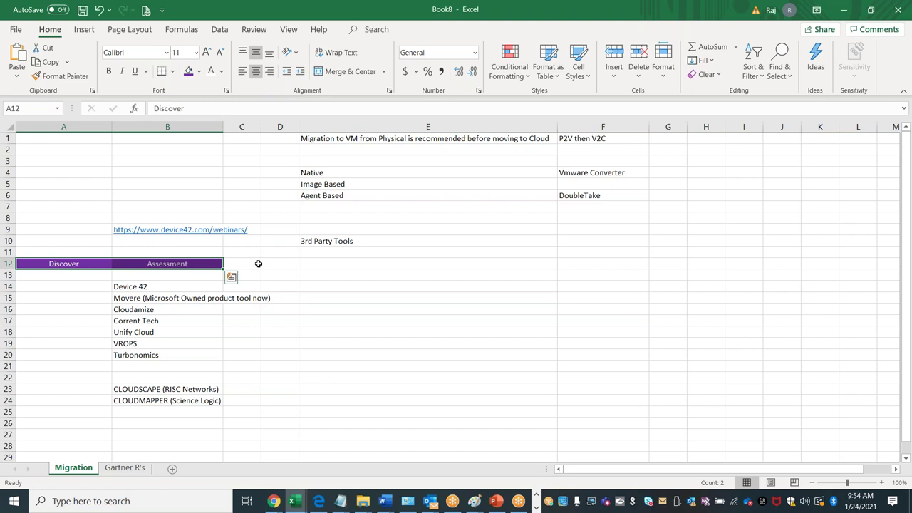
Add the heading Migration in cell E12
click(326, 267)
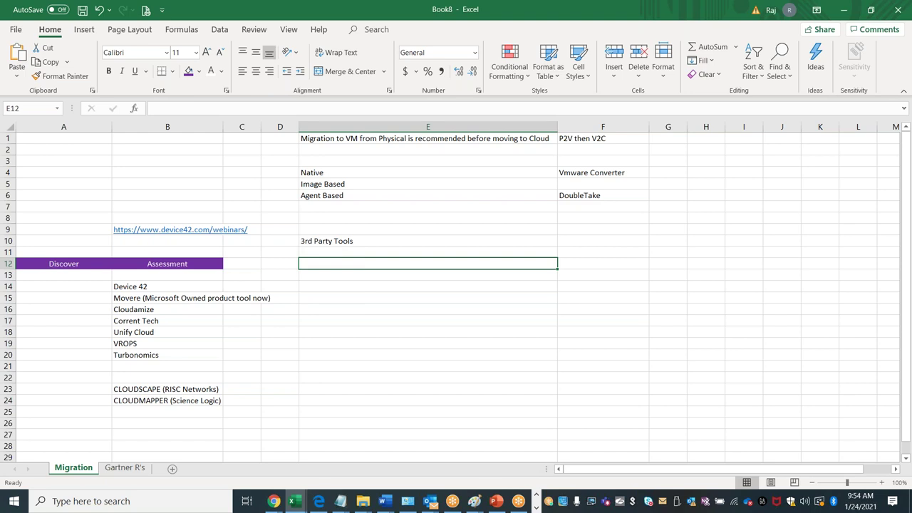
text(Migration)
click(368, 335)
click(179, 286)
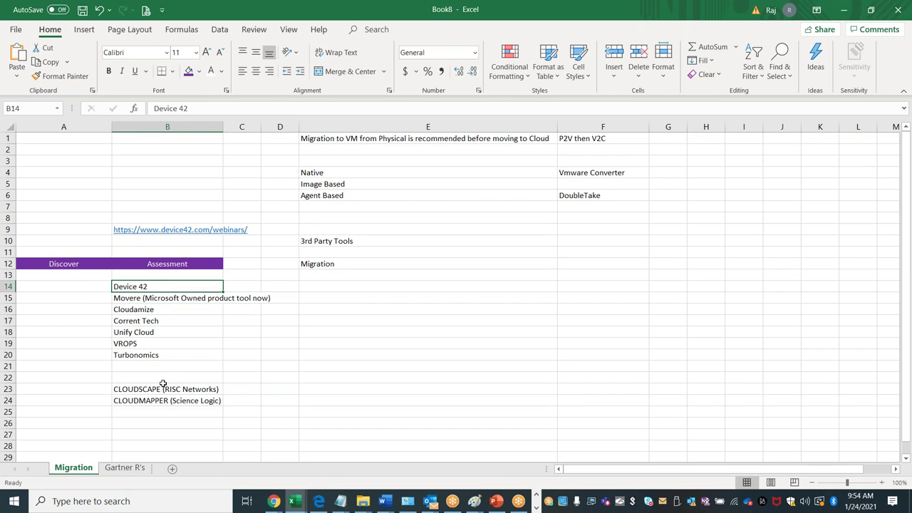
List CLOUDENDURE, Server Migration Service and ZERTO in E13 through E15
click(335, 276)
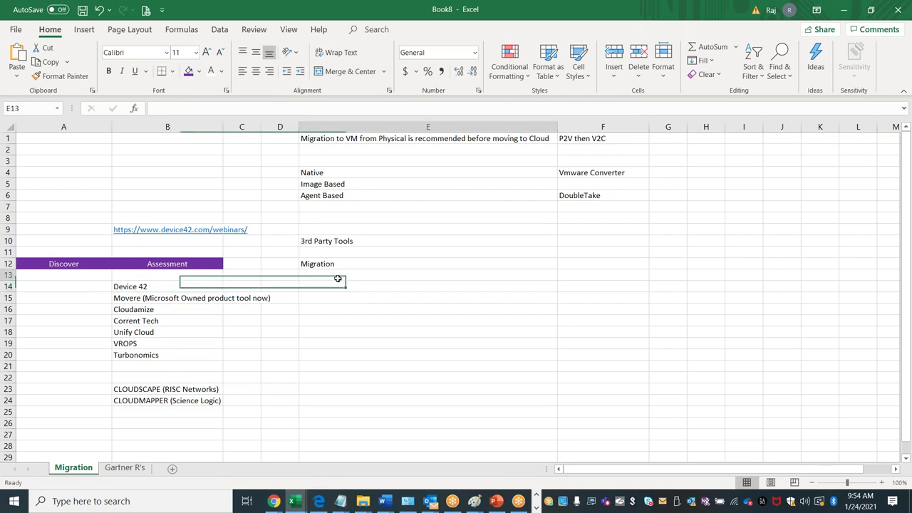
text(CLOUDENDURE)
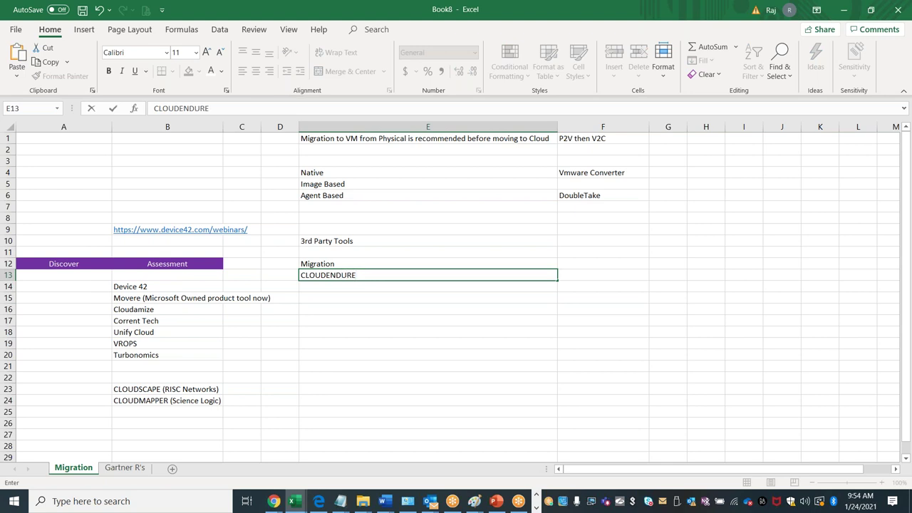
key(Return)
text(SM)
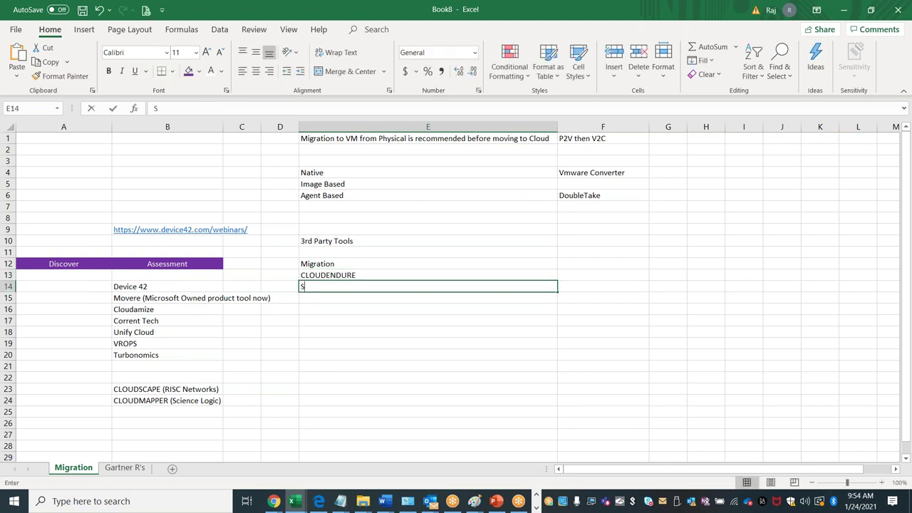
key(BackSpace)
key(BackSpace)
text(Server Migration Service)
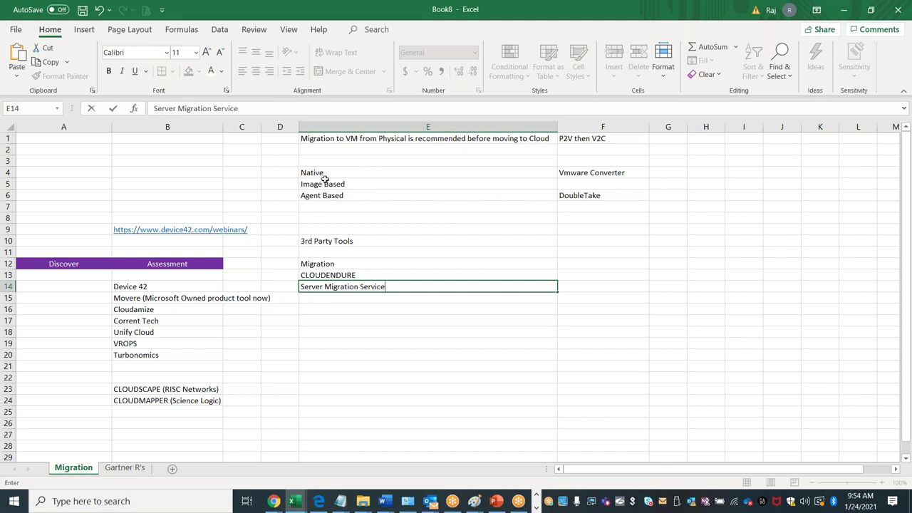
click(325, 173)
click(334, 277)
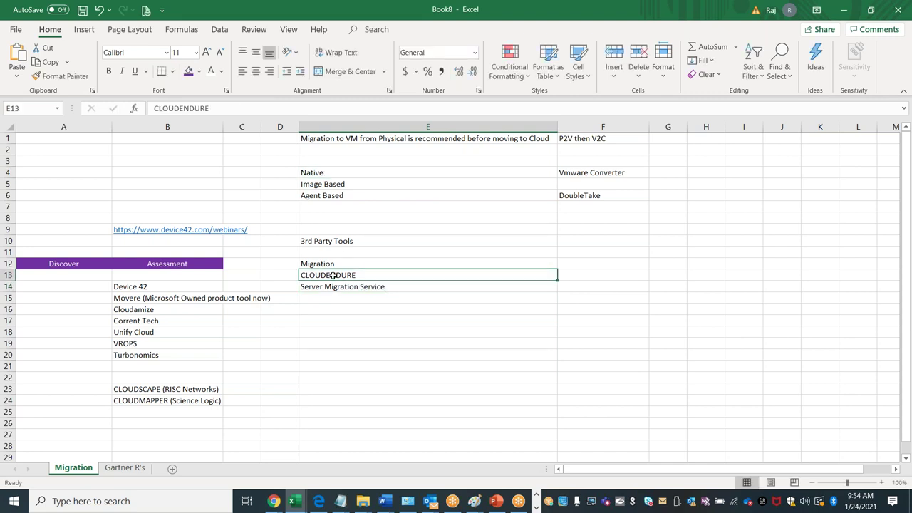
drag(333, 186, 332, 196)
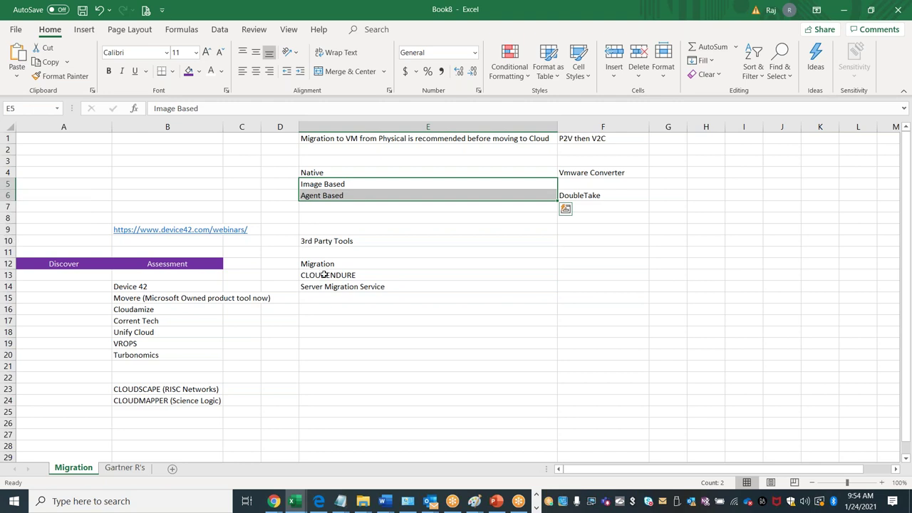
click(325, 275)
click(330, 298)
text(ZERTO)
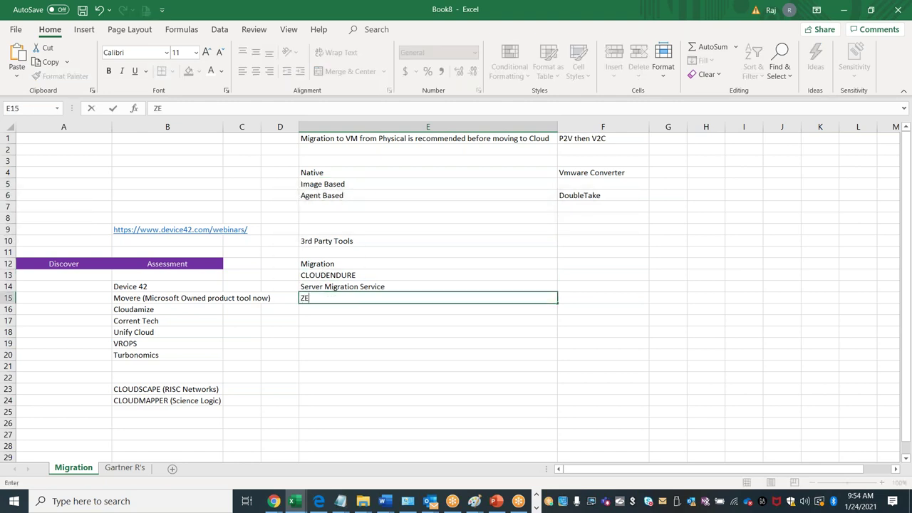
click(409, 369)
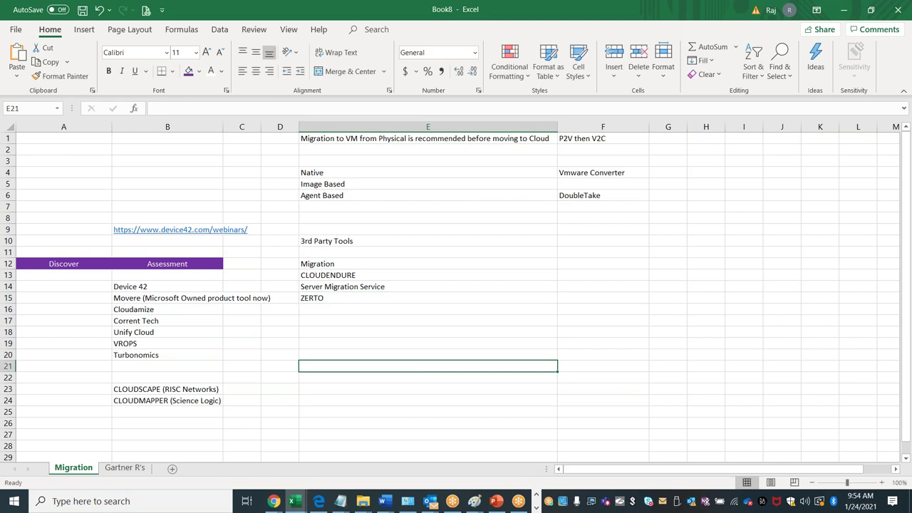
Give the Migration heading a purple fill, white text, and horizontal and vertical centring
key(ctrl+Up)
key(ctrl+Up)
click(188, 71)
click(212, 71)
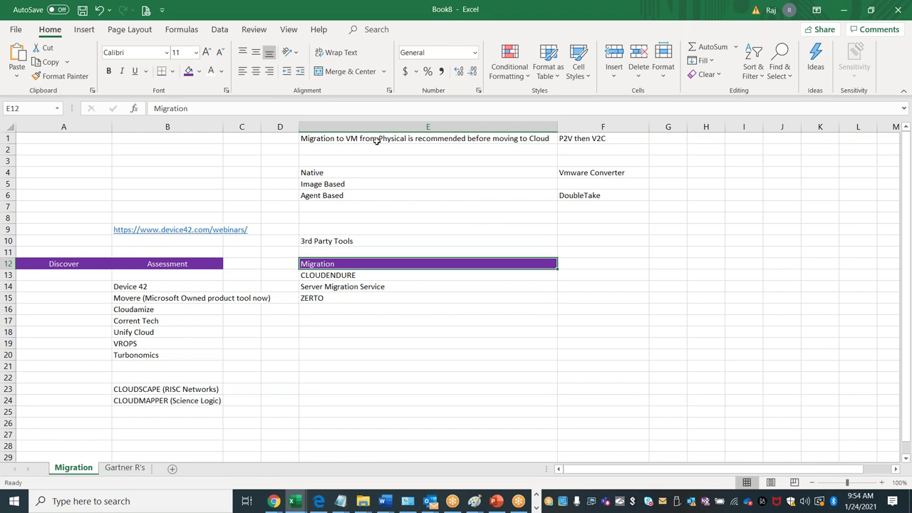
click(255, 70)
click(255, 52)
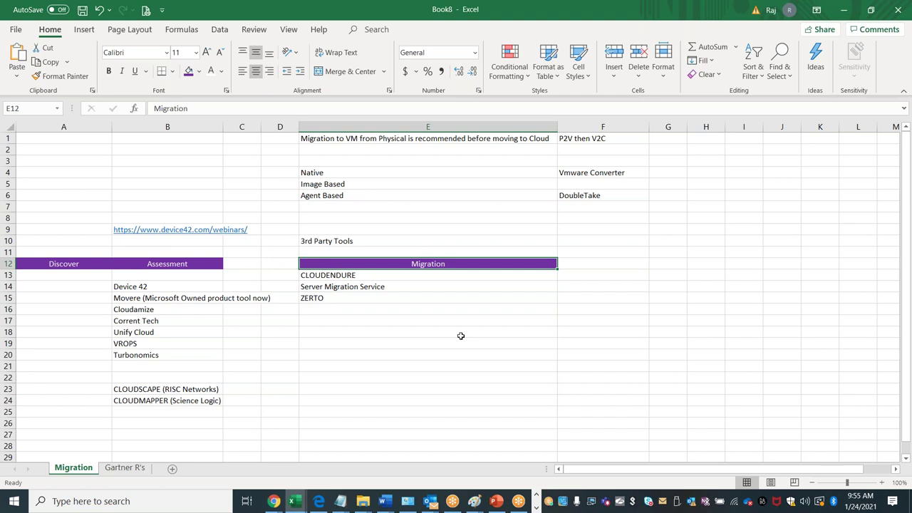
key(alt+Tab)
key(alt+Tab)
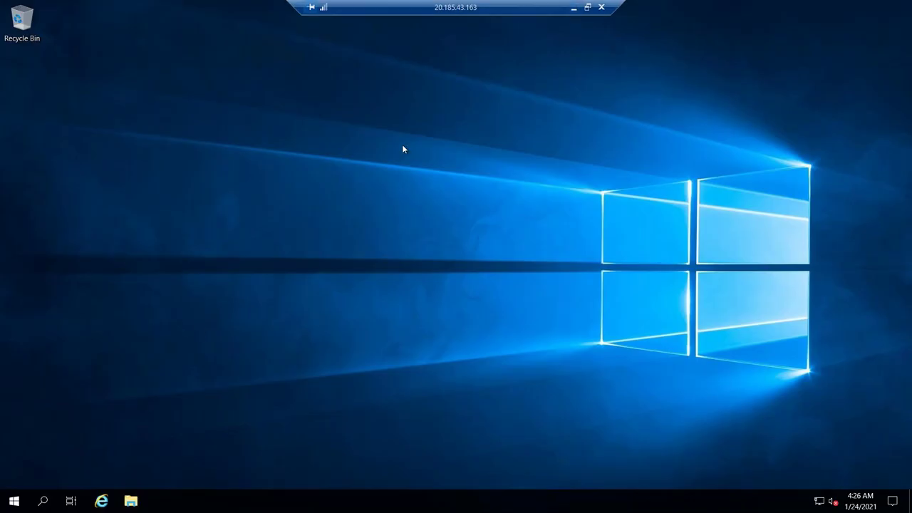
Launch Internet Explorer maximized without recommended settings and search 'google chrome downlaod'
click(101, 501)
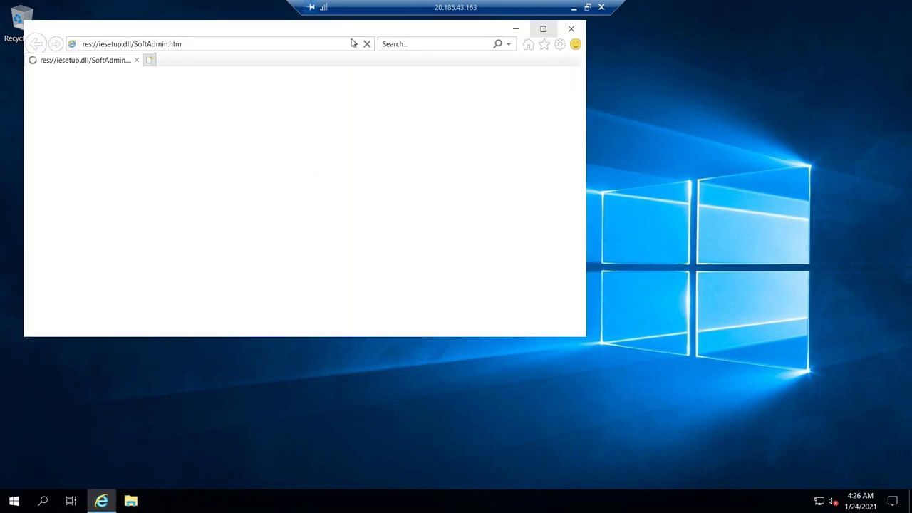
click(544, 29)
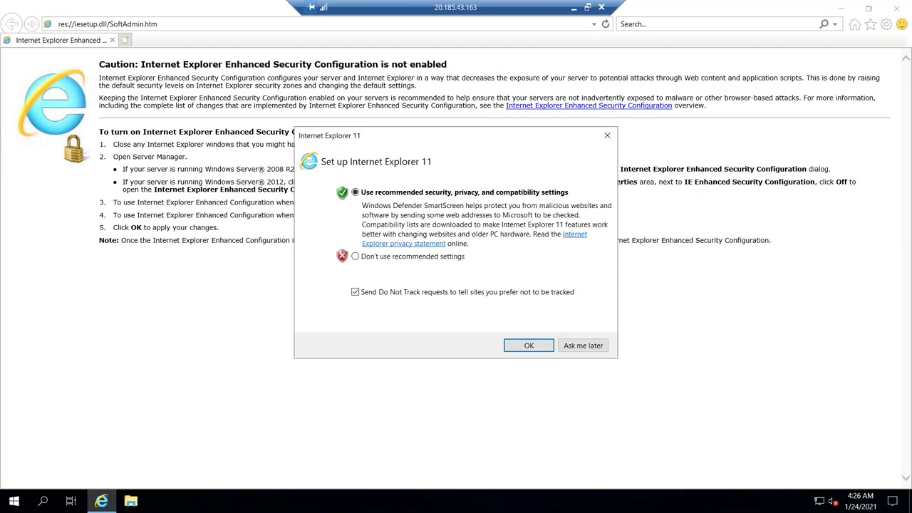
click(430, 258)
click(530, 346)
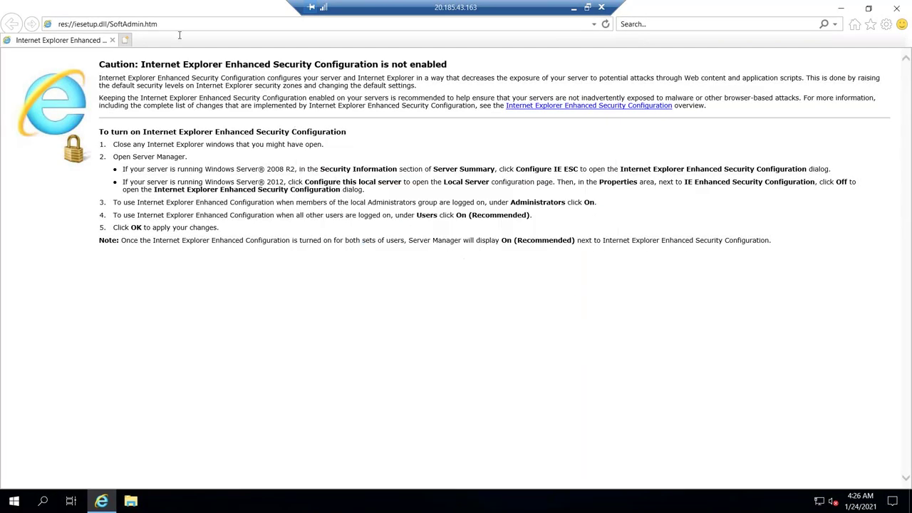
click(178, 24)
text(googl)
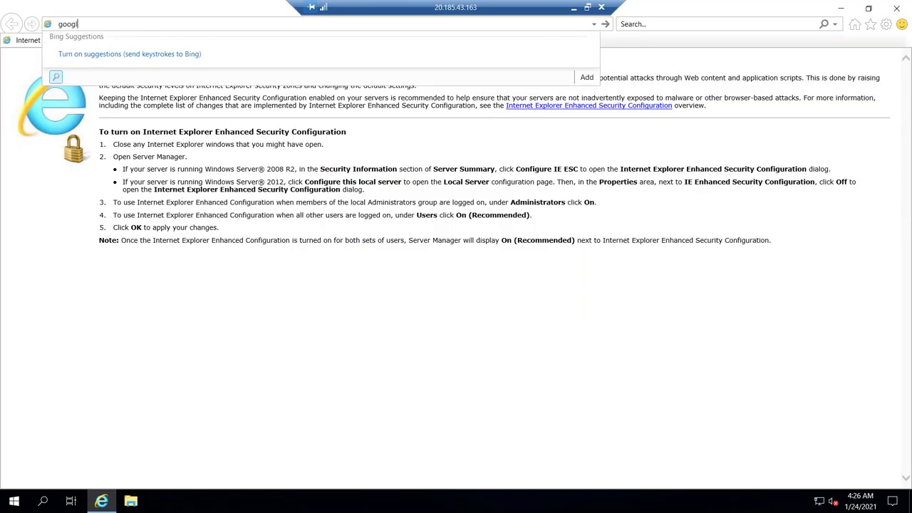
text(e chrome downlaod)
key(Return)
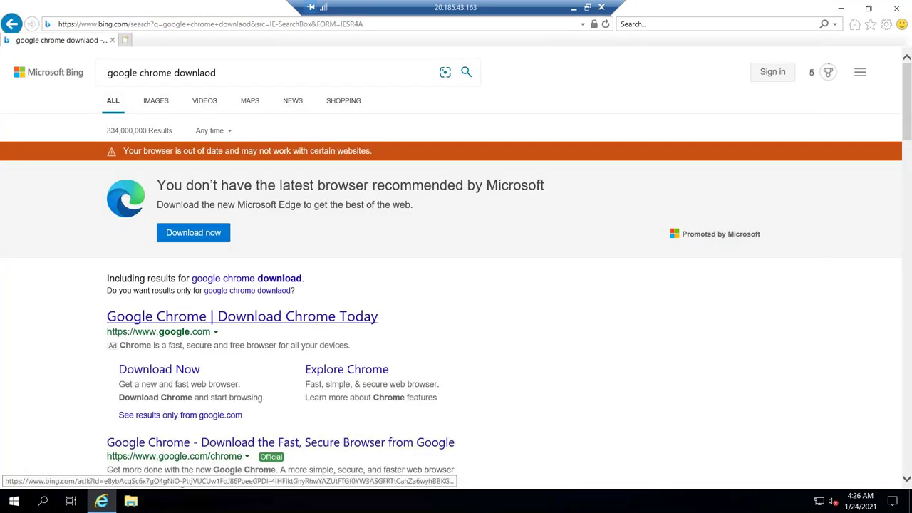
From Google's Chrome page, accept the terms and run the downloaded ChromeSetup.exe installer
click(306, 316)
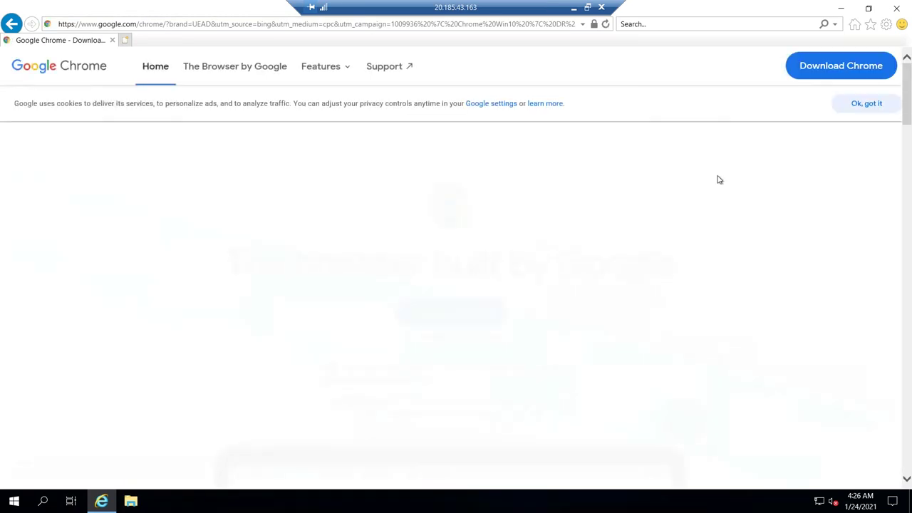
click(823, 71)
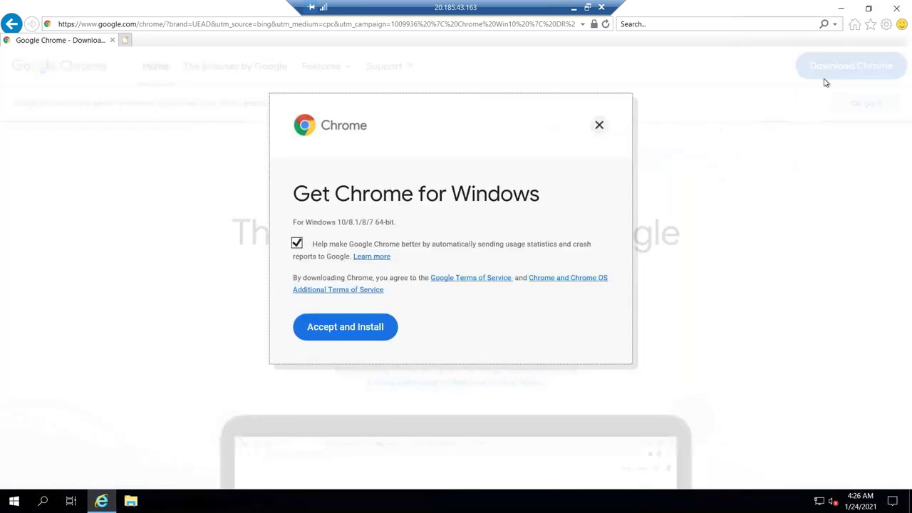
click(345, 326)
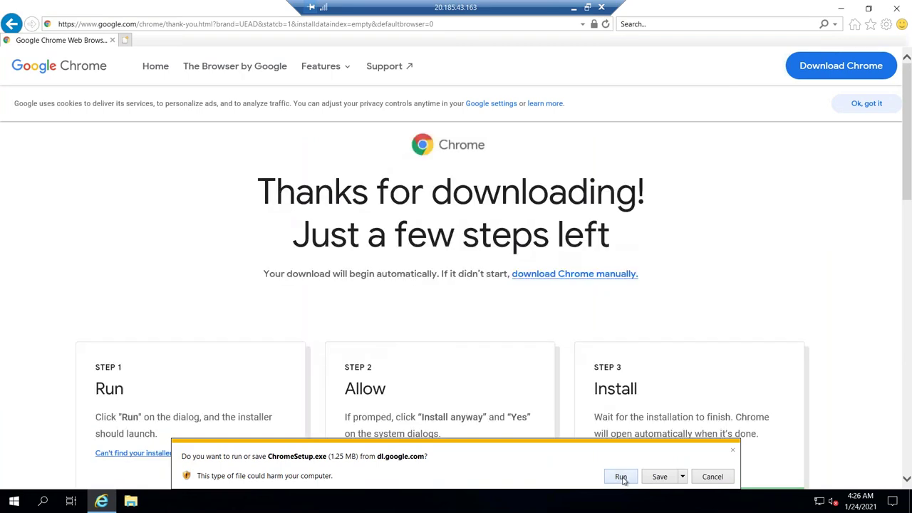
click(621, 478)
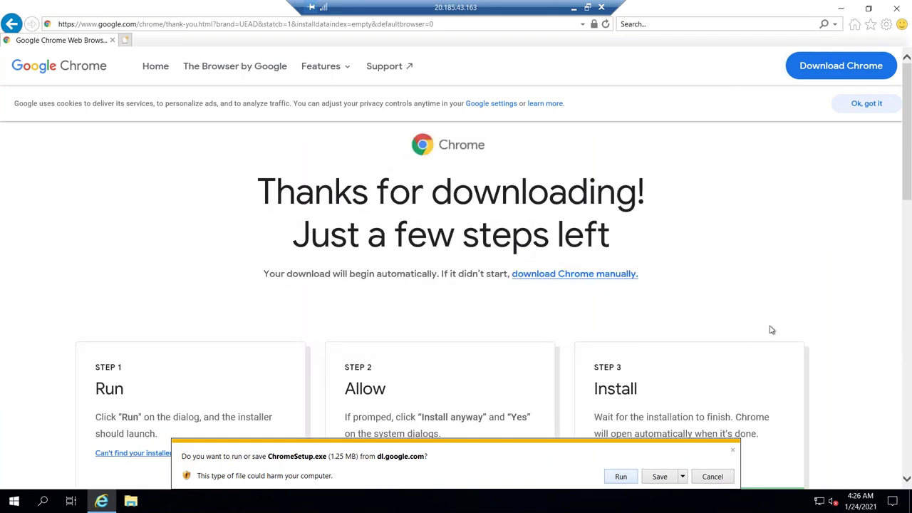
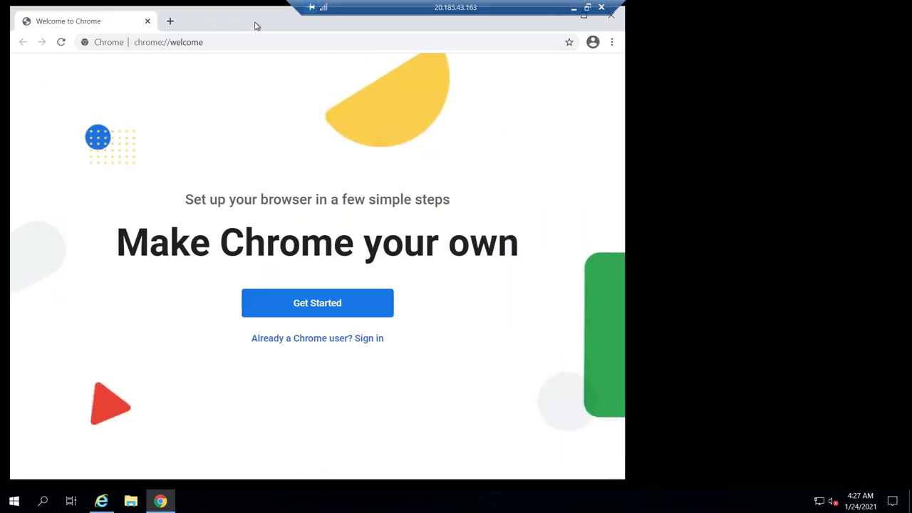
Maximize Chrome and load the AWS home page at aws.amazon.com
double_click(256, 26)
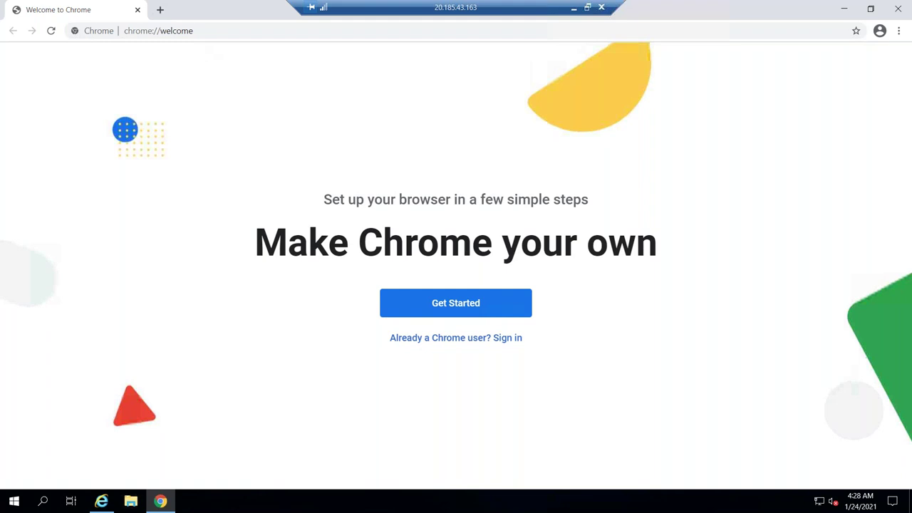
click(455, 303)
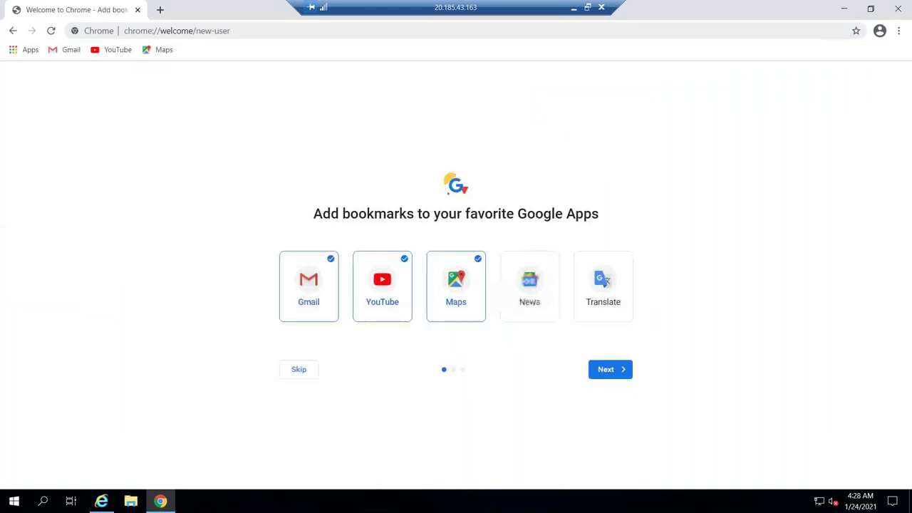
text(a)
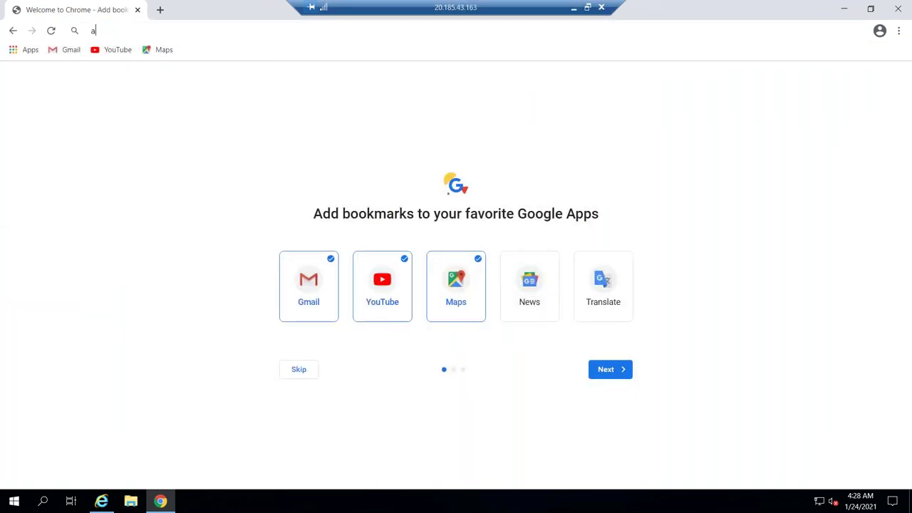
text(ws.amazon.com)
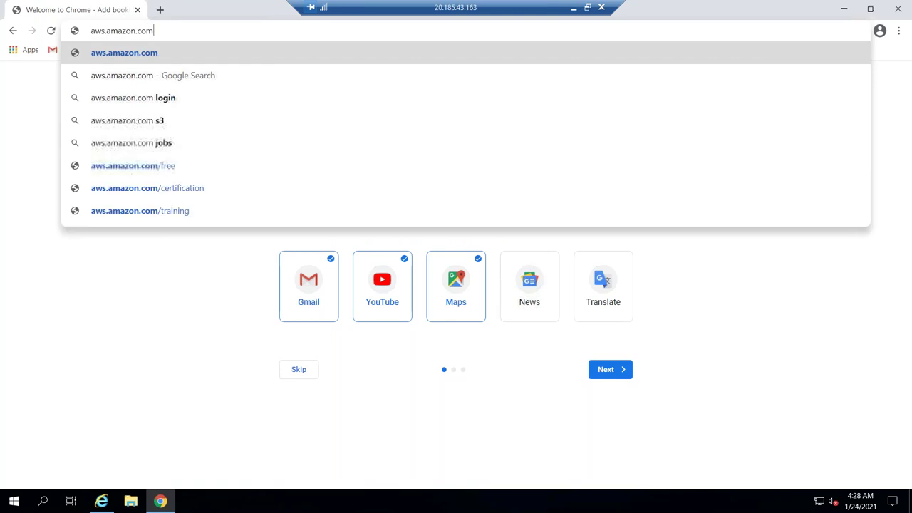
key(Return)
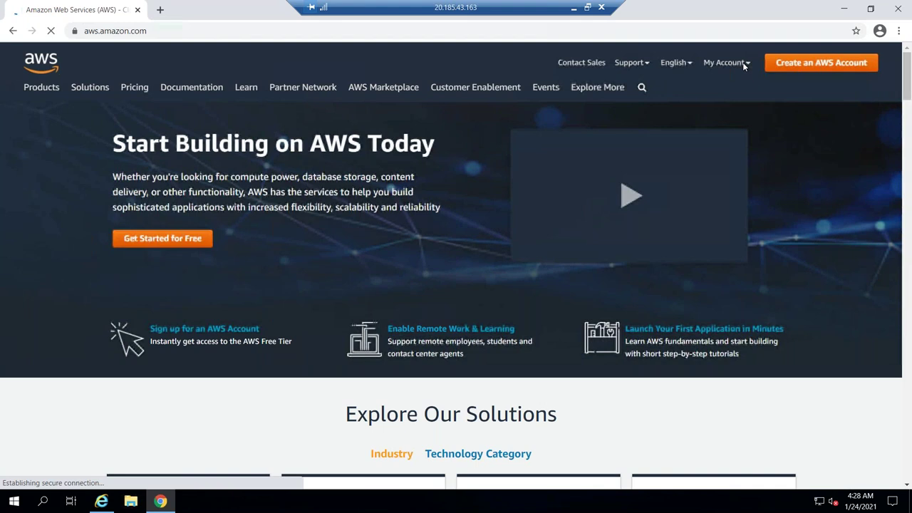
Go to the AWS Management Console sign-in and enter the root user's email address
click(748, 62)
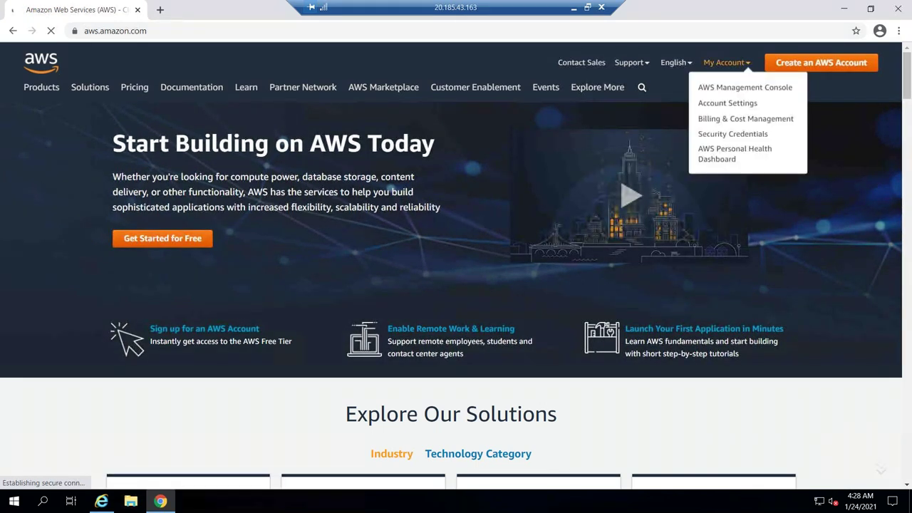
click(742, 87)
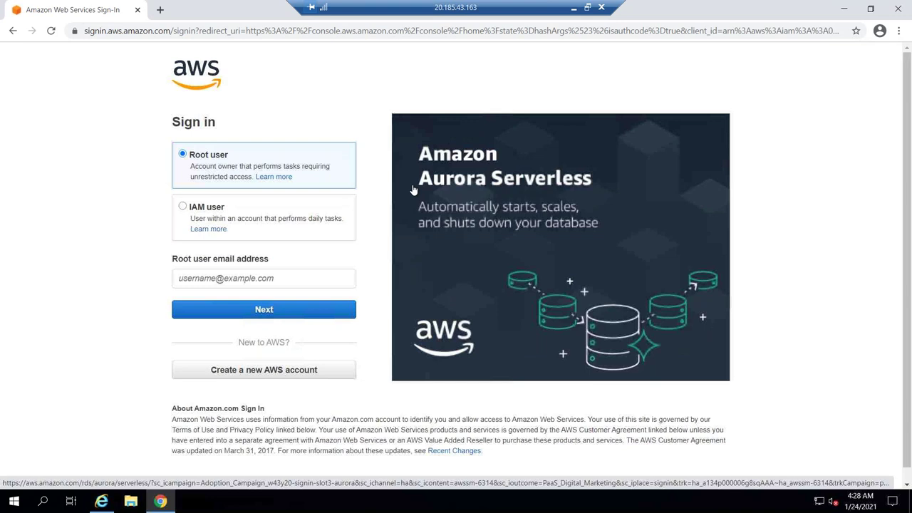
click(217, 278)
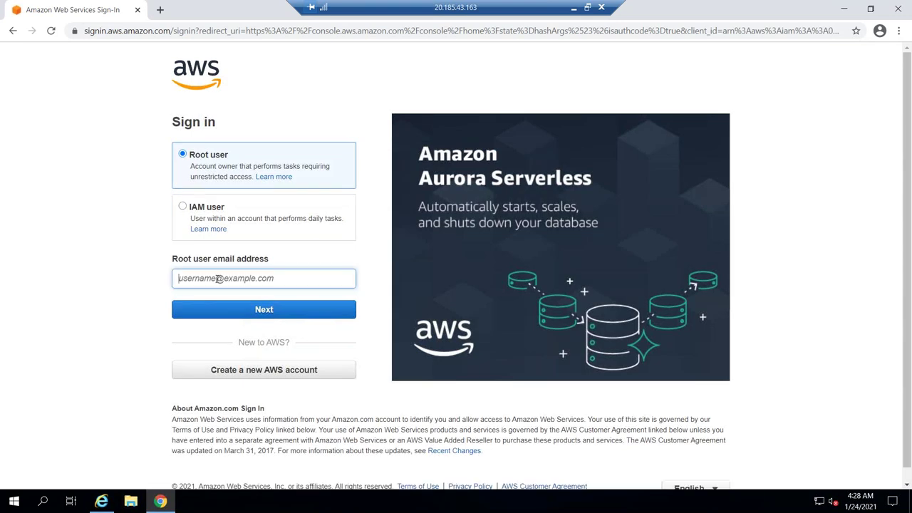
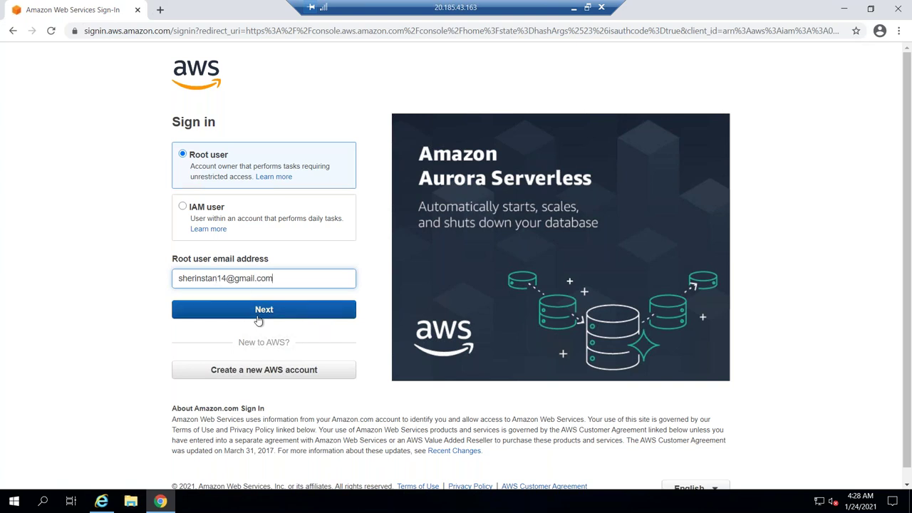
click(258, 312)
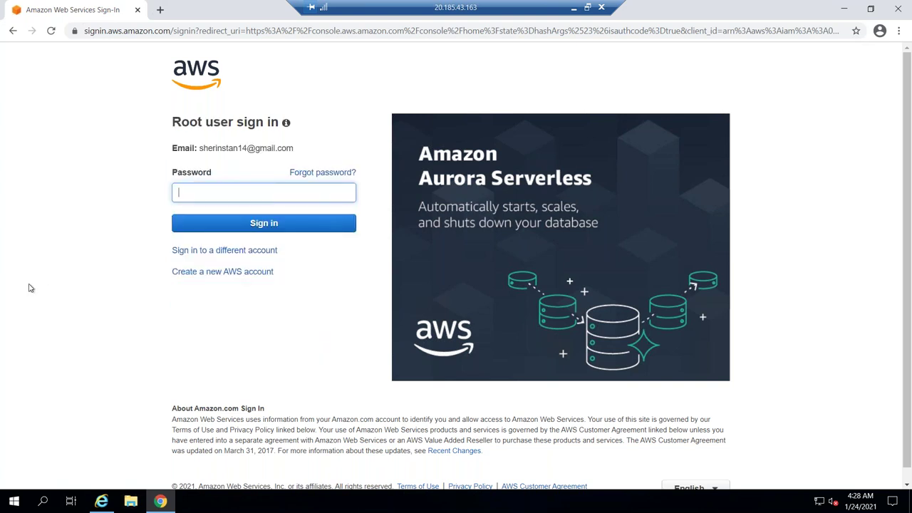
Enter the root account password and sign in
text(•••••••••••)
key(BackSpace)
key(BackSpace)
key(BackSpace)
key(BackSpace)
key(BackSpace)
key(BackSpace)
key(BackSpace)
key(BackSpace)
key(BackSpace)
text(••••••)
key(BackSpace)
key(BackSpace)
key(BackSpace)
key(BackSpace)
key(BackSpace)
text(••••••••••••••)
key(Return)
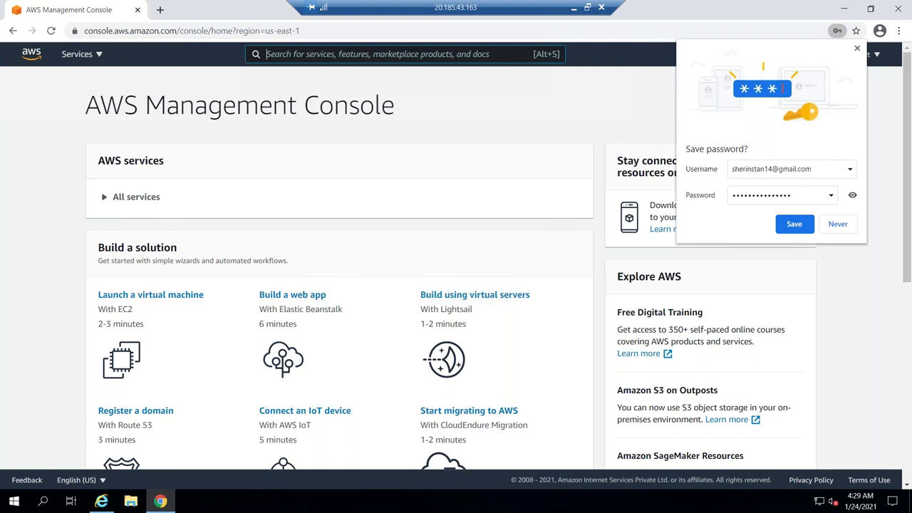
Decline Chrome's offer to save the password and scroll the console home page slightly
click(839, 225)
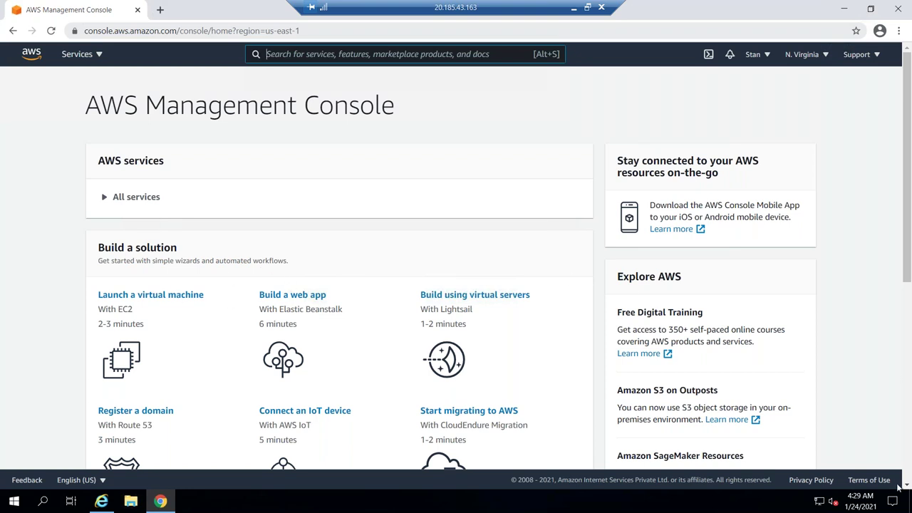
scroll(907, 485, down, 1)
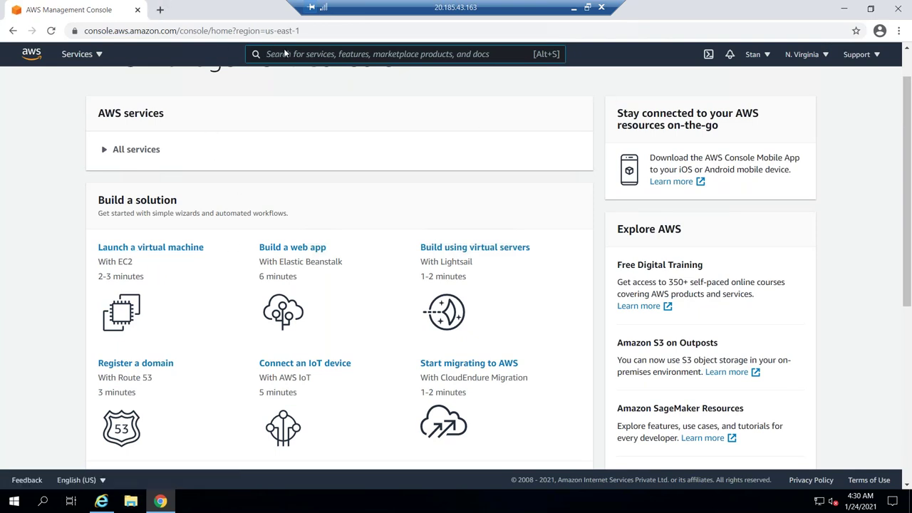
Search for 'cloudendure' and open CloudEndure Migration's marketplace page in a new tab
text(cloudendure)
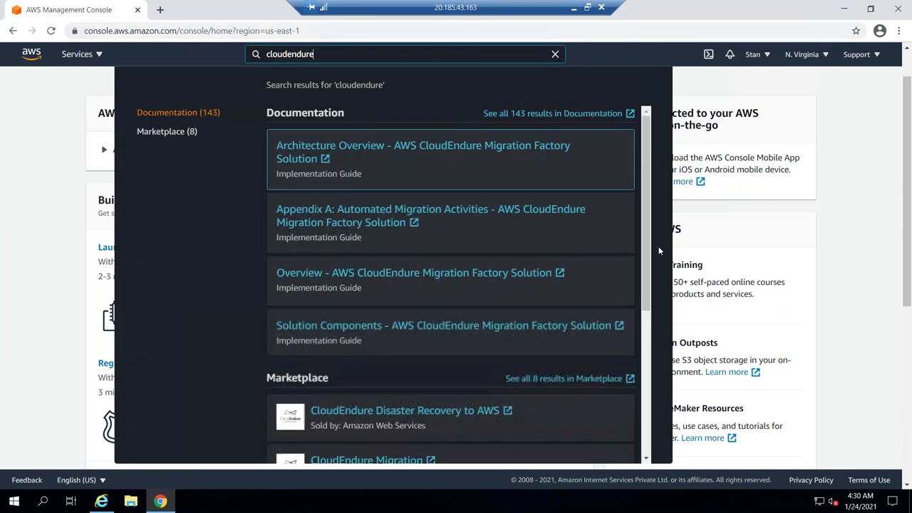
scroll(650, 302, down, 2)
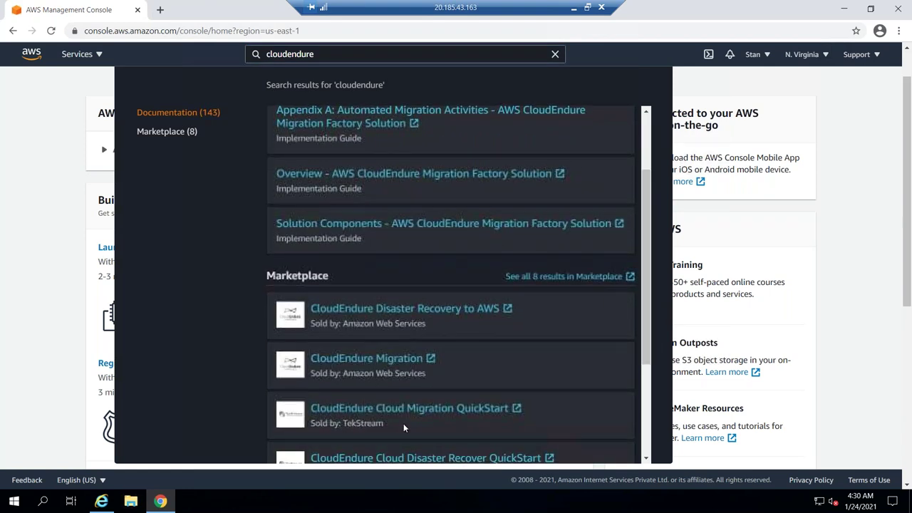
right_click(358, 360)
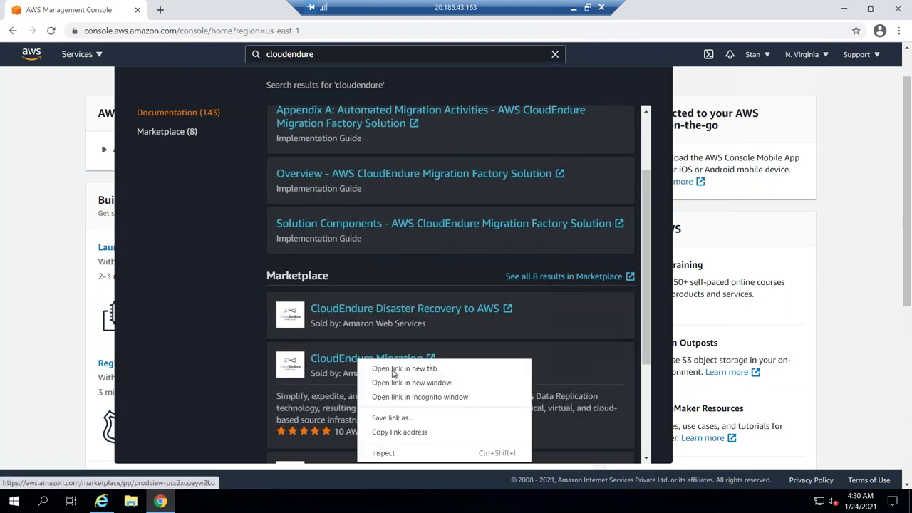
click(430, 367)
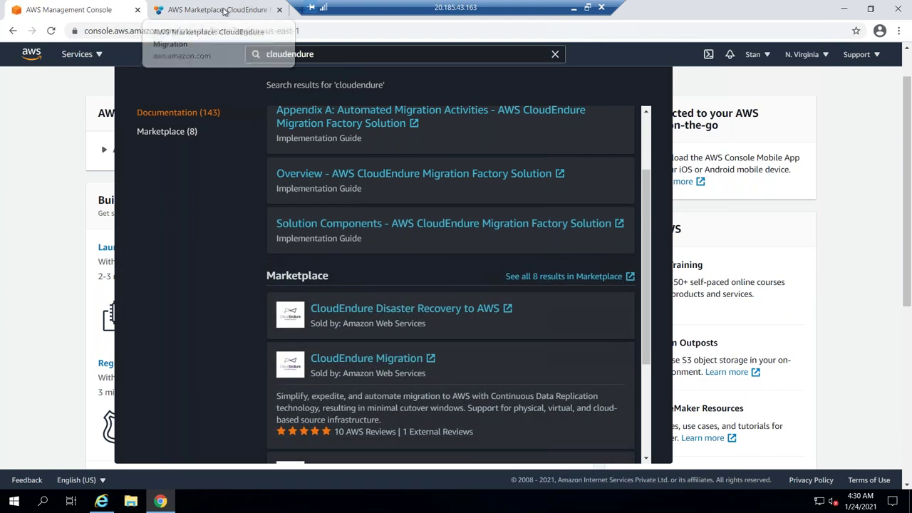
click(223, 10)
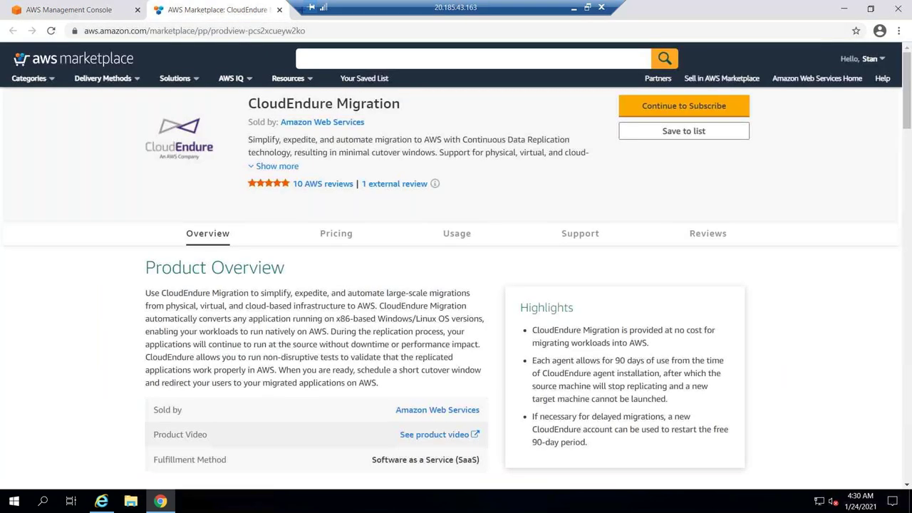
Subscribe to CloudEndure Migration and go to Set Up Your Account
click(684, 109)
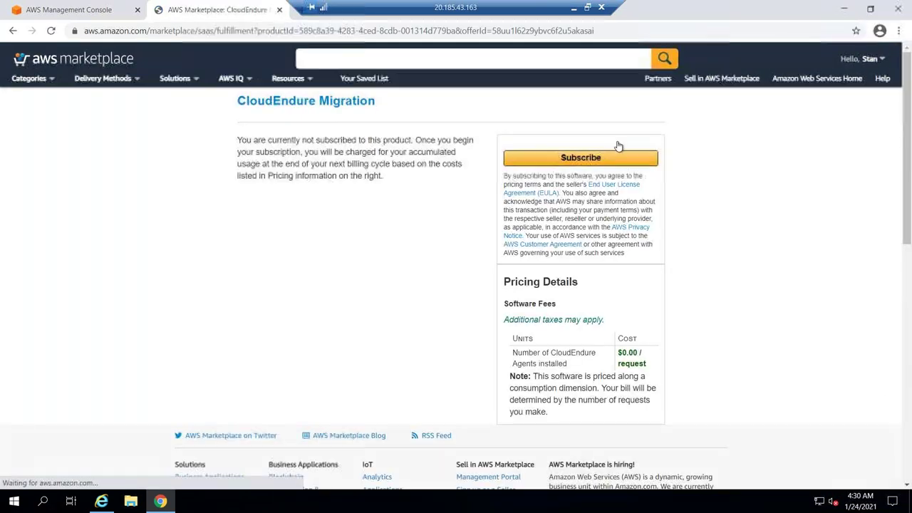
click(563, 167)
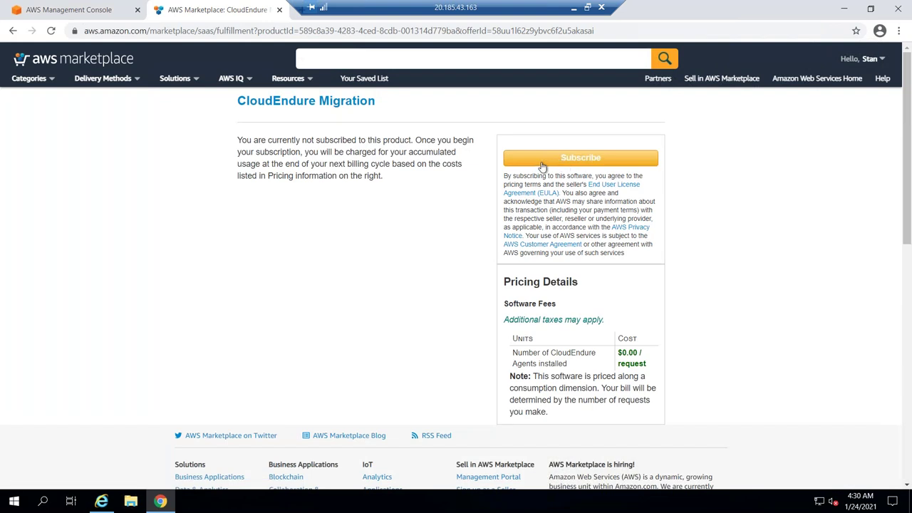
click(563, 167)
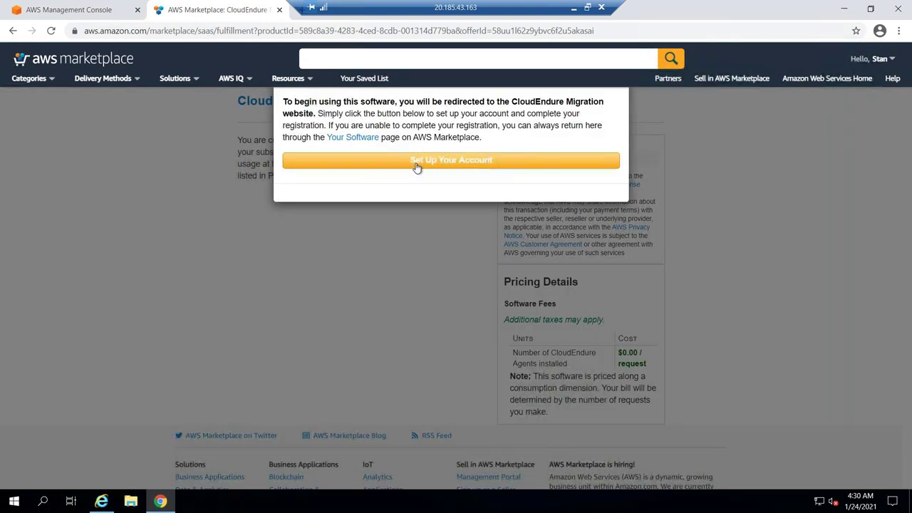
click(412, 163)
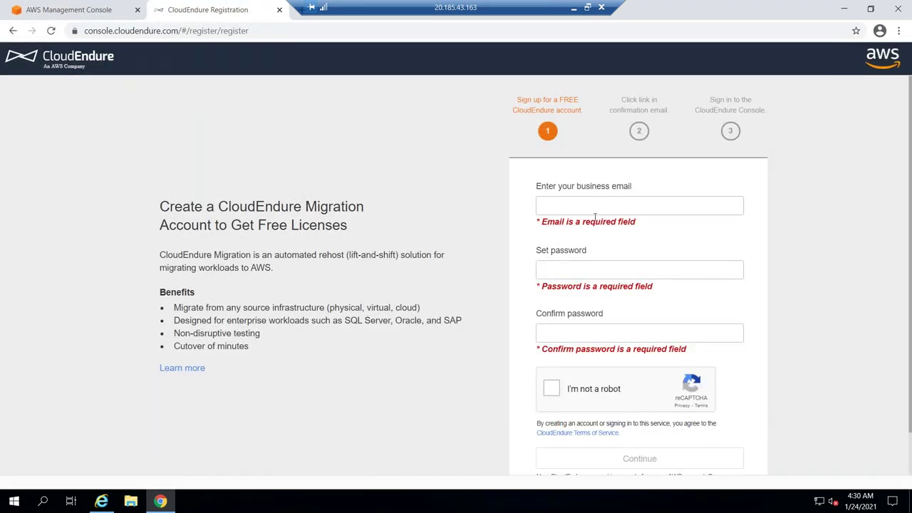
Copy the registration page's heading, description and benefits into Excel cell E18, then return
click(598, 211)
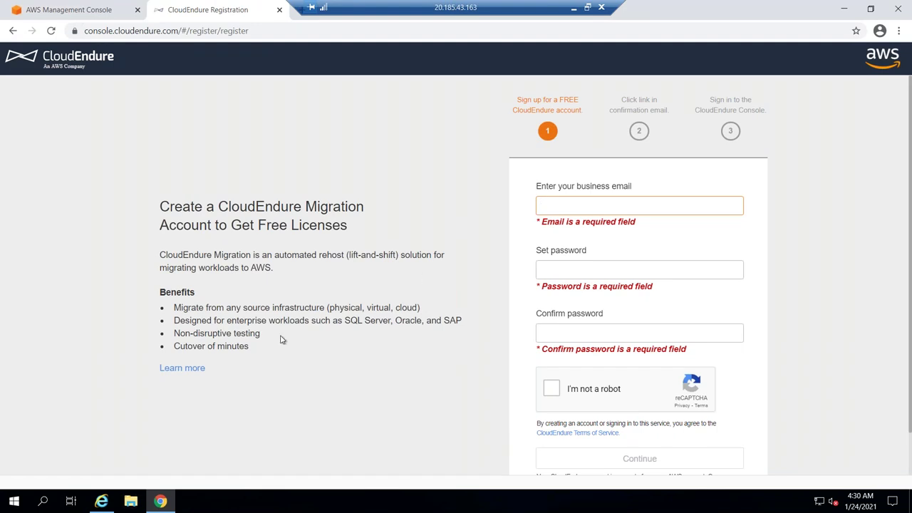
drag(250, 346, 354, 254)
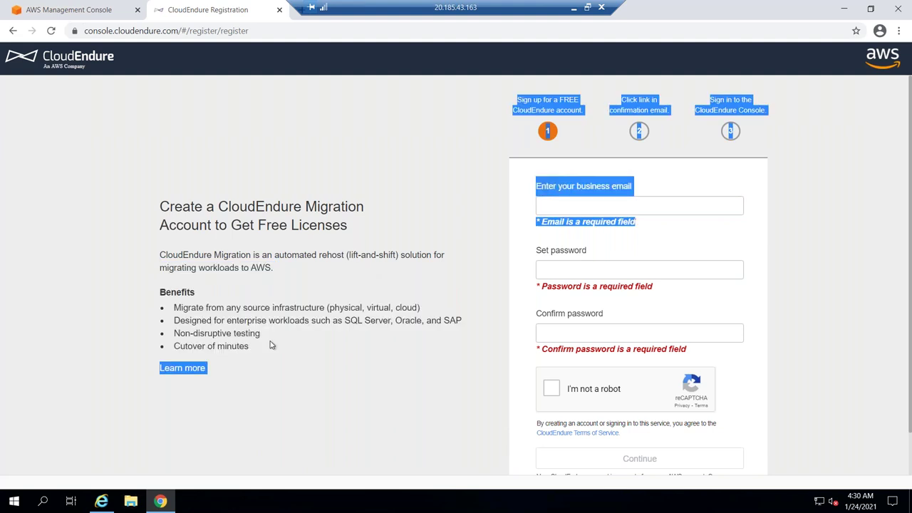
drag(191, 295, 269, 348)
key(ctrl+c)
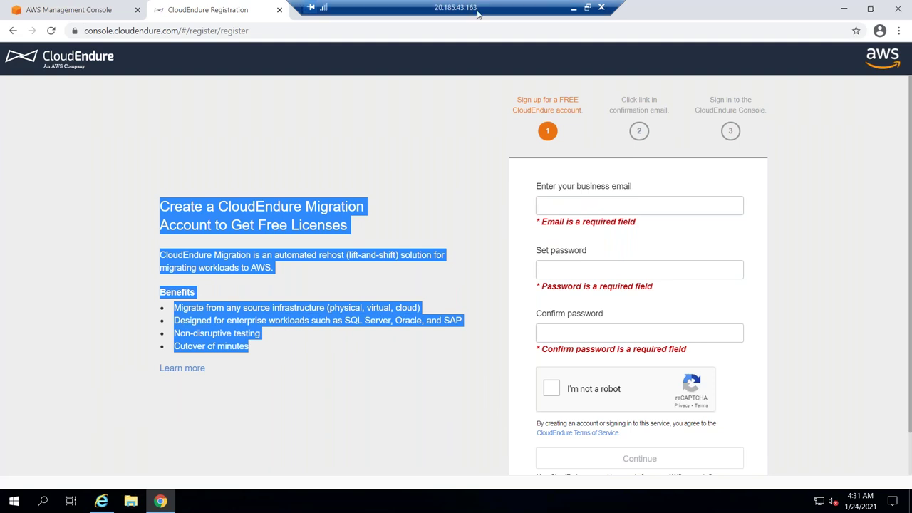
click(572, 13)
click(400, 335)
key(ctrl+v)
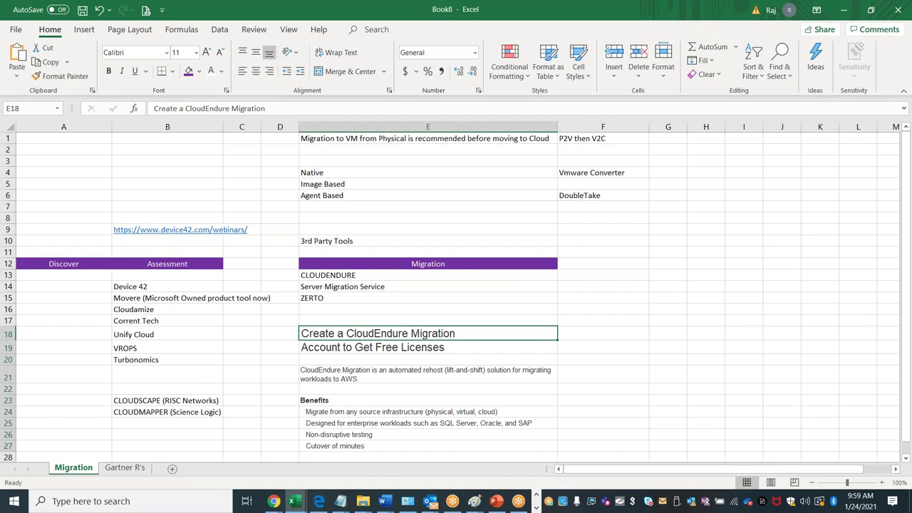
click(603, 337)
key(alt+Tab)
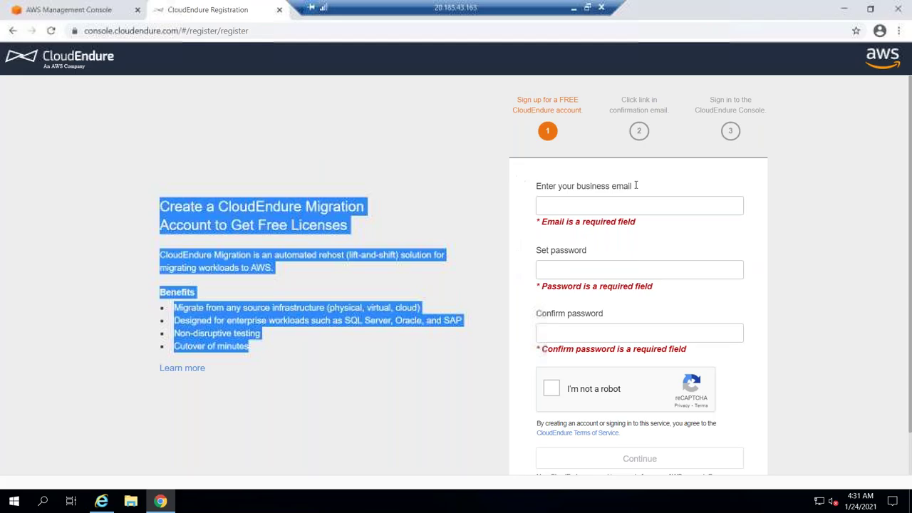
Enter the business email address, a password and its confirmation in the signup form
click(591, 205)
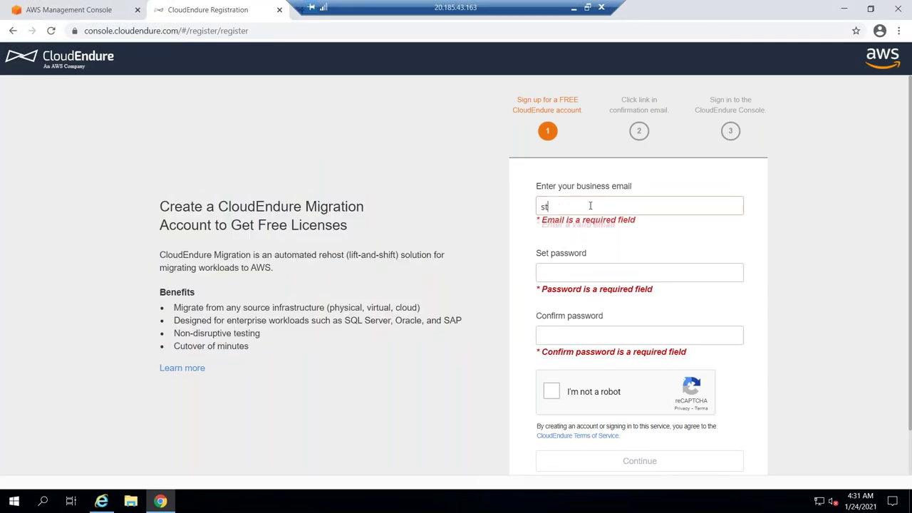
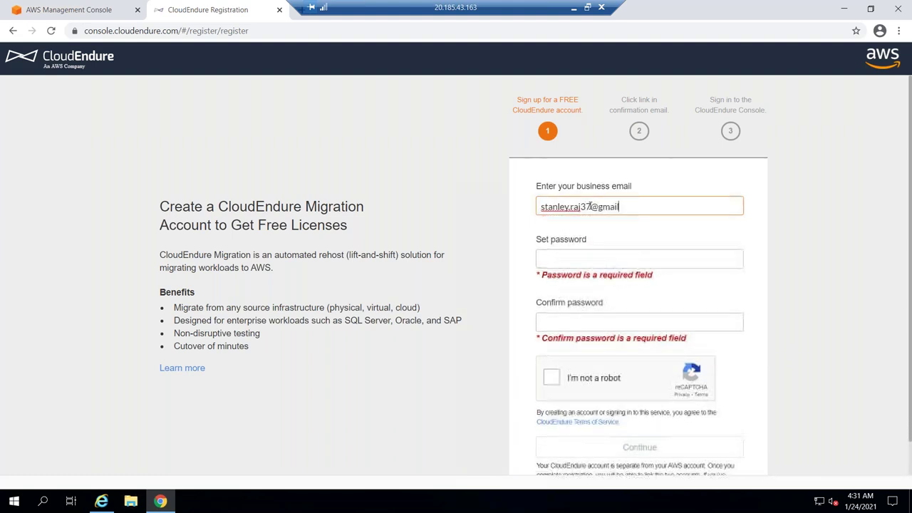
key(Tab)
text(••••••••••••)
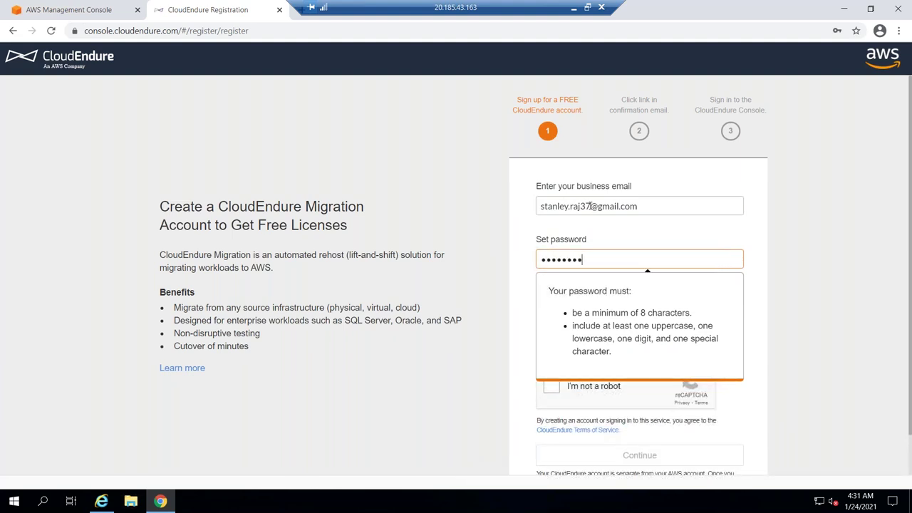
key(Tab)
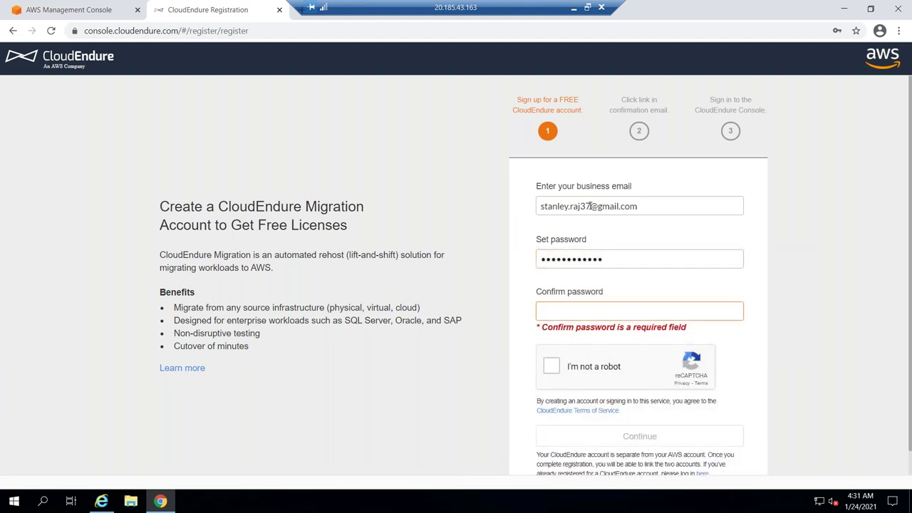
text(•)
key(shift+Tab)
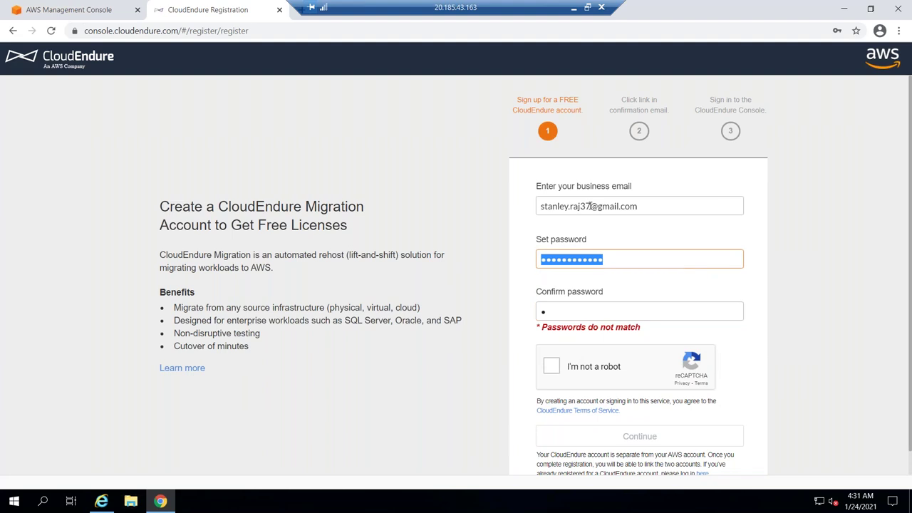
text(••••••)
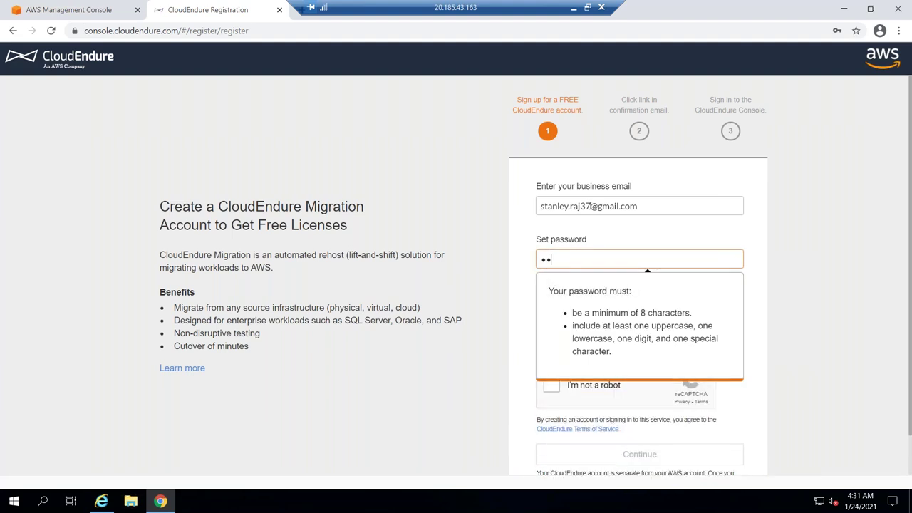
text(••••)
key(Tab)
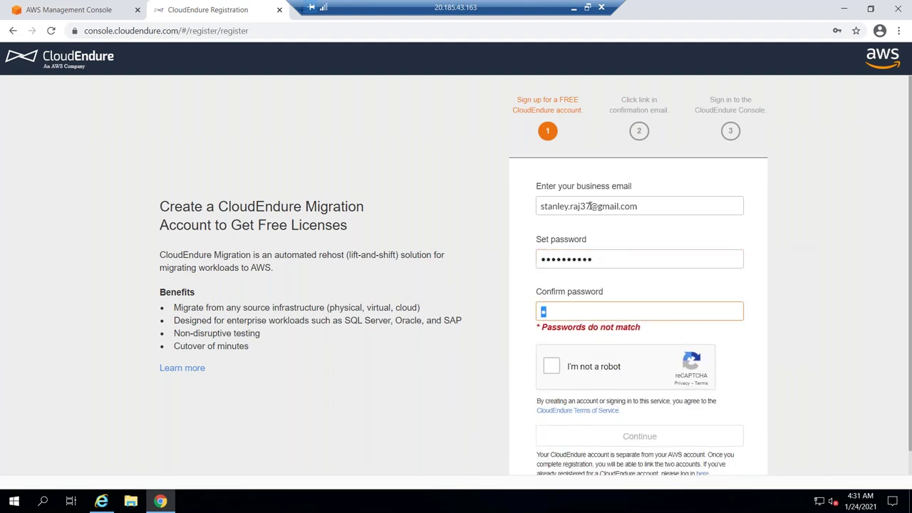
text(••••••••••)
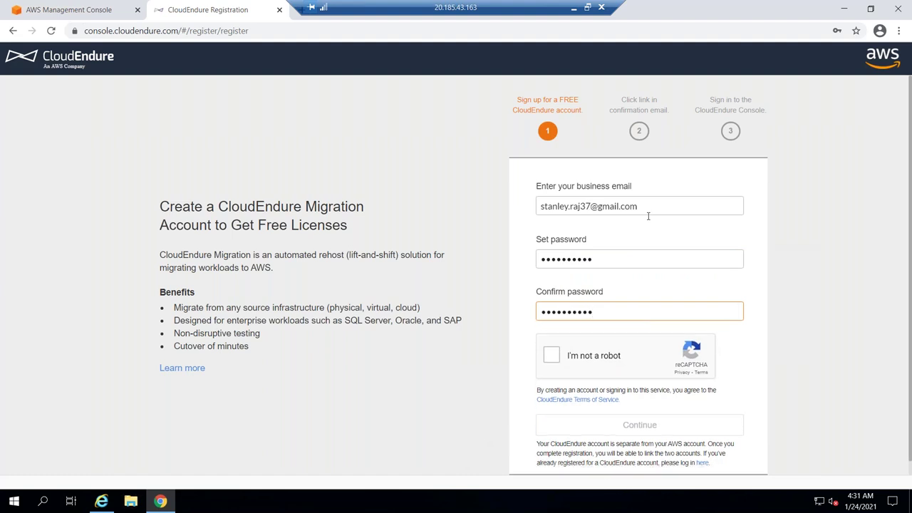
Solve the car-image captcha, submit the signup, and decline saving the password
click(553, 356)
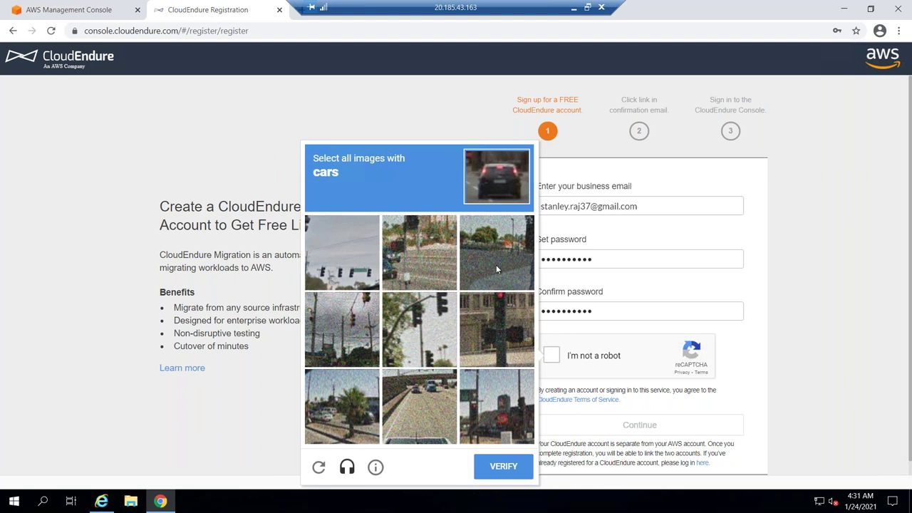
click(413, 264)
click(420, 407)
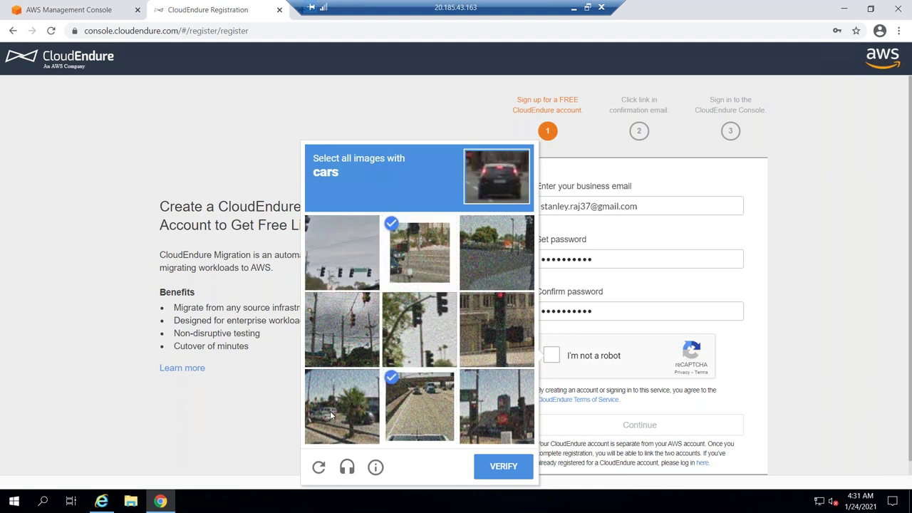
click(343, 407)
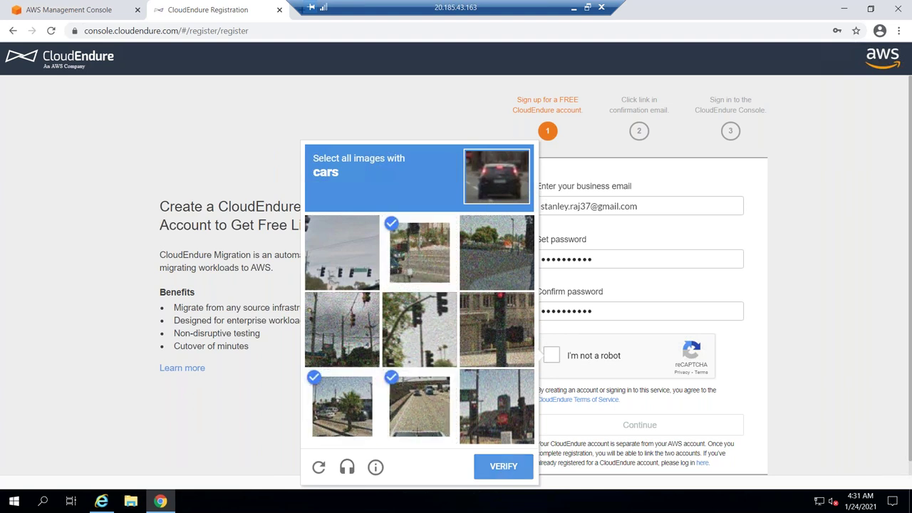
click(505, 467)
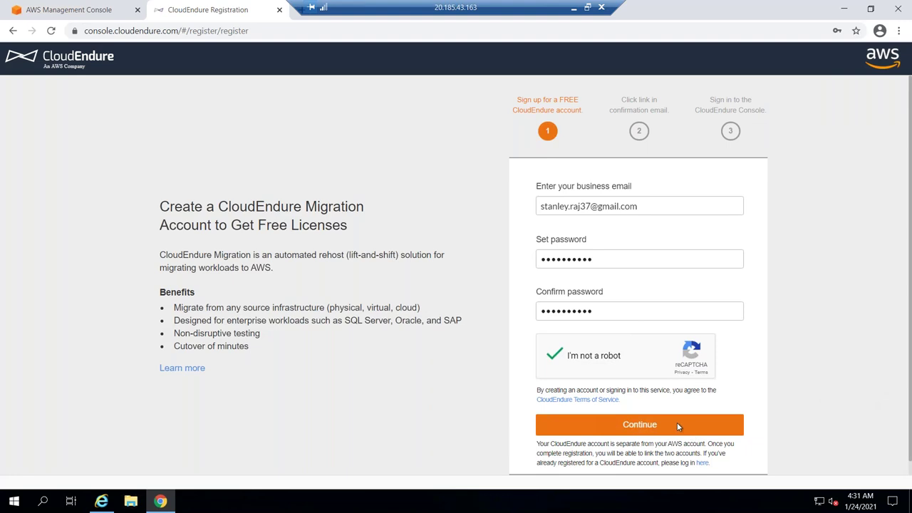
key(Return)
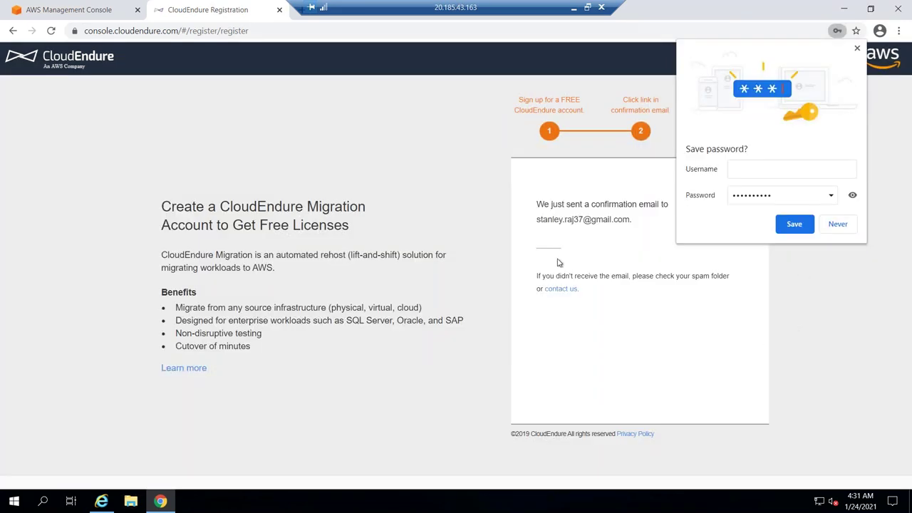
click(842, 227)
click(839, 226)
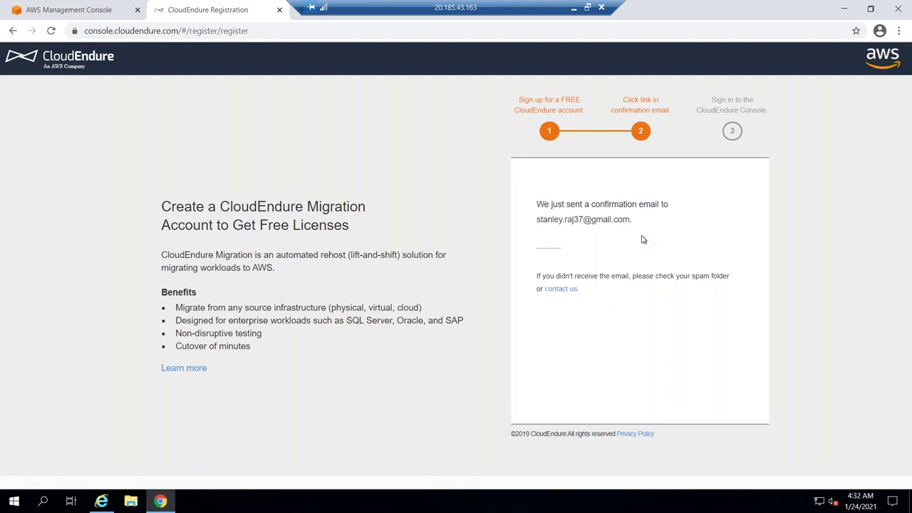
Reload the registration page and select the register path in its address
right_click(637, 184)
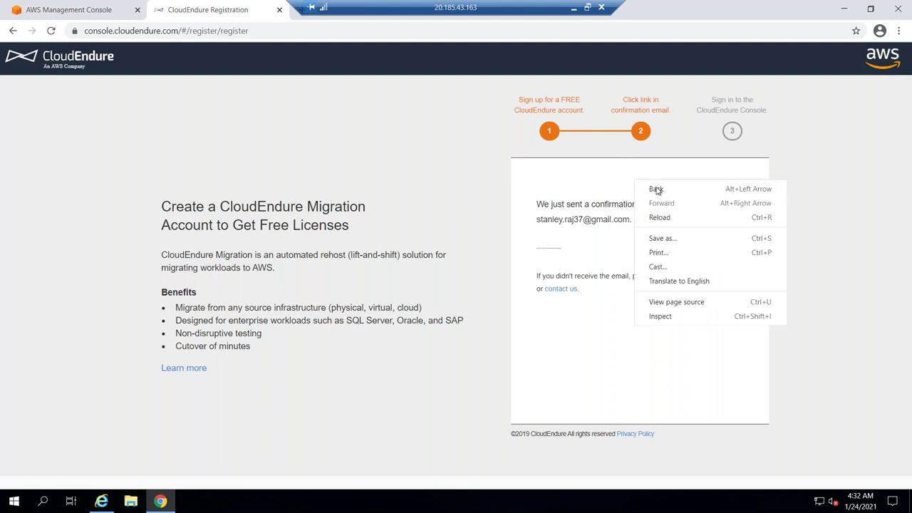
click(584, 238)
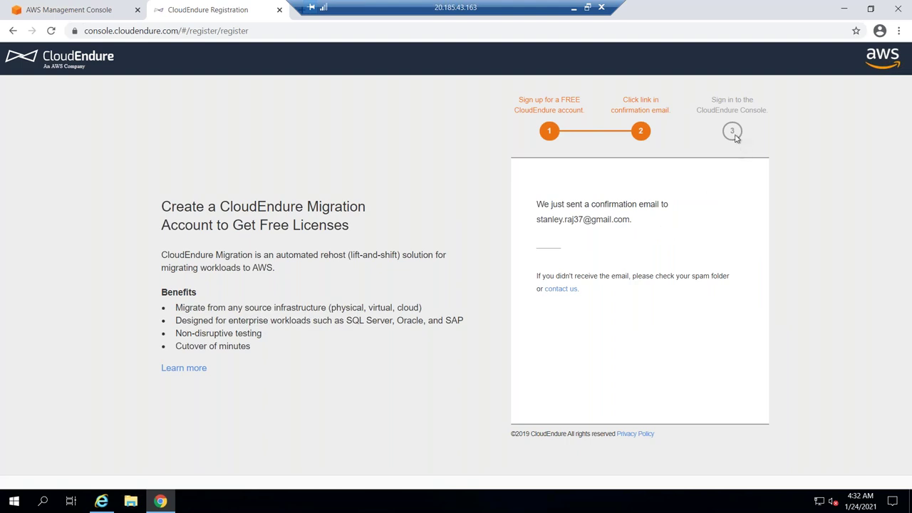
click(263, 32)
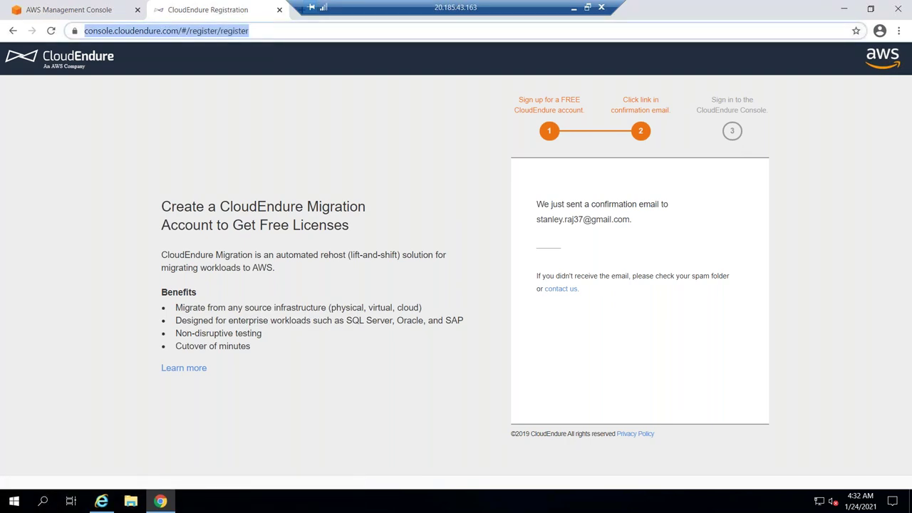
key(Return)
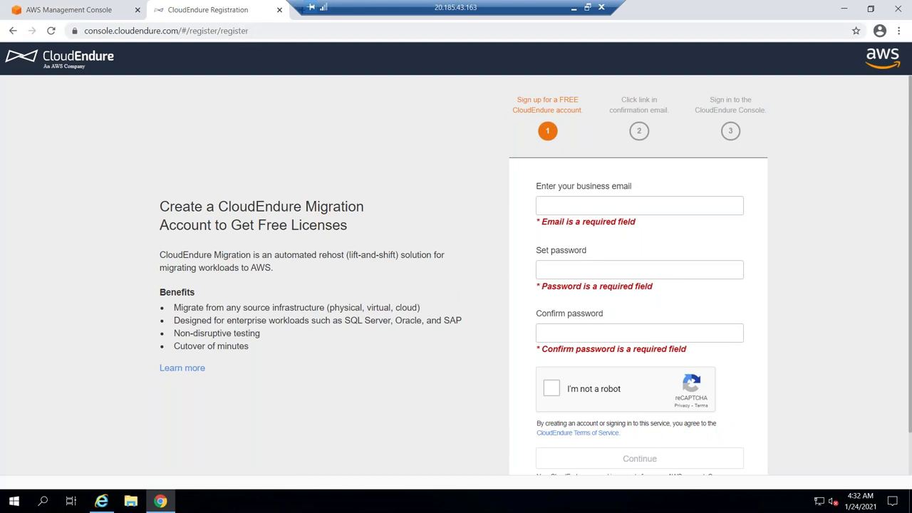
click(166, 30)
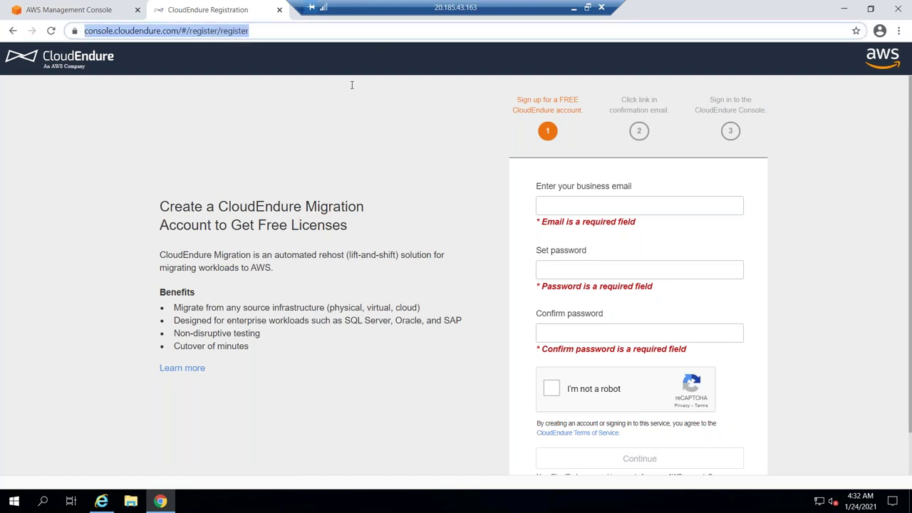
click(209, 31)
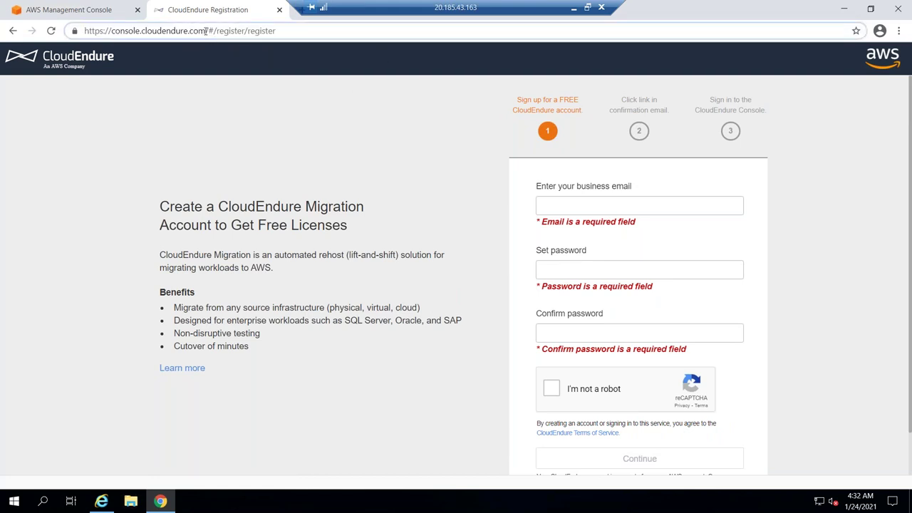
drag(205, 30, 340, 43)
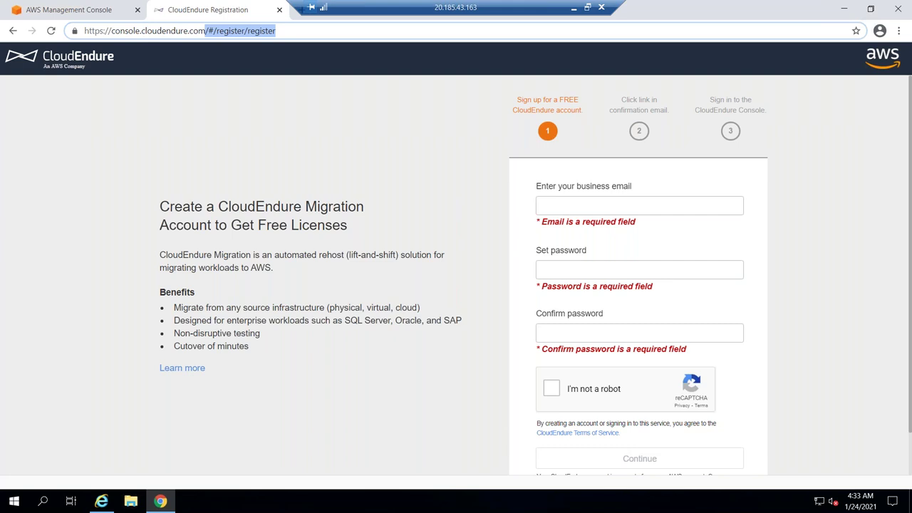
Change the address to console.cloudendure.com/#/Signin and load the sign-in page
key(End)
key(BackSpace)
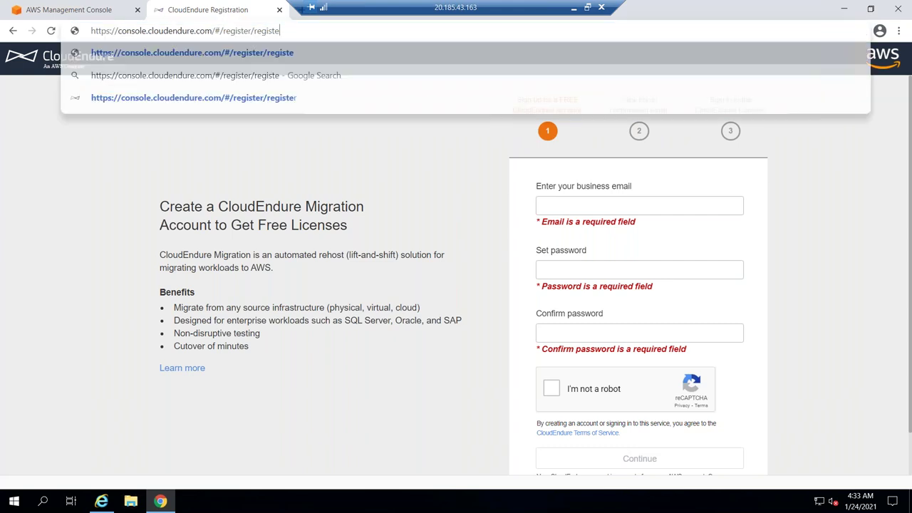
key(BackSpace)
key(BackSpace)
key(BackSpace)
key(BackSpace)
key(BackSpace)
key(BackSpace)
key(BackSpace)
key(BackSpace)
key(BackSpace)
key(BackSpace)
key(BackSpace)
key(BackSpace)
key(BackSpace)
key(BackSpace)
key(BackSpace)
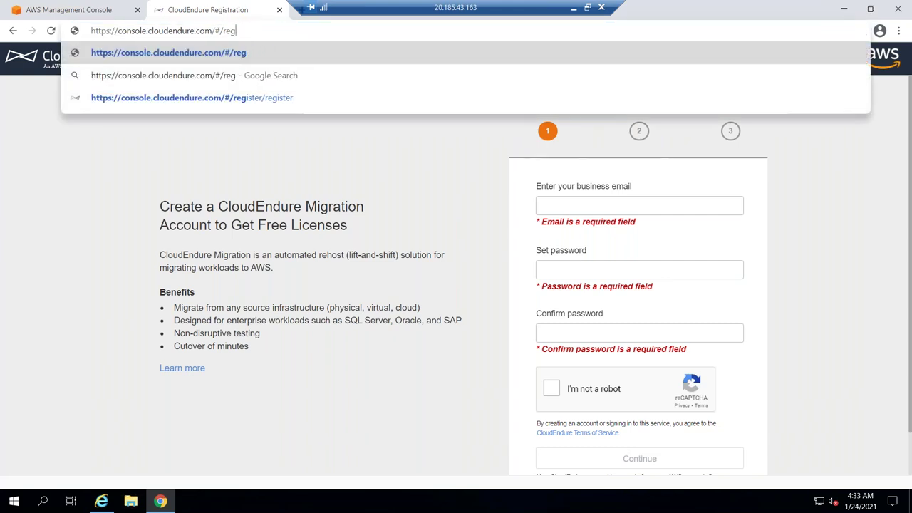
key(BackSpace)
text(Singi)
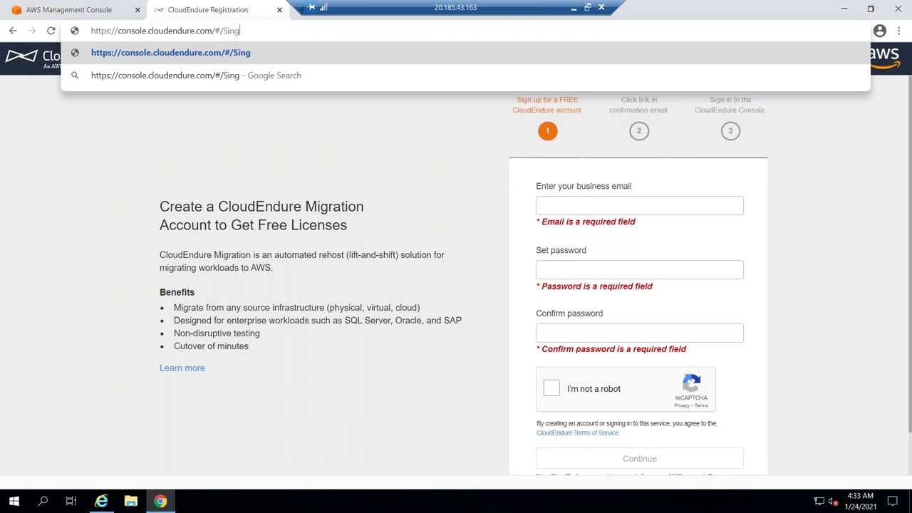
key(BackSpace)
key(BackSpace)
key(BackSpace)
text(gnin)
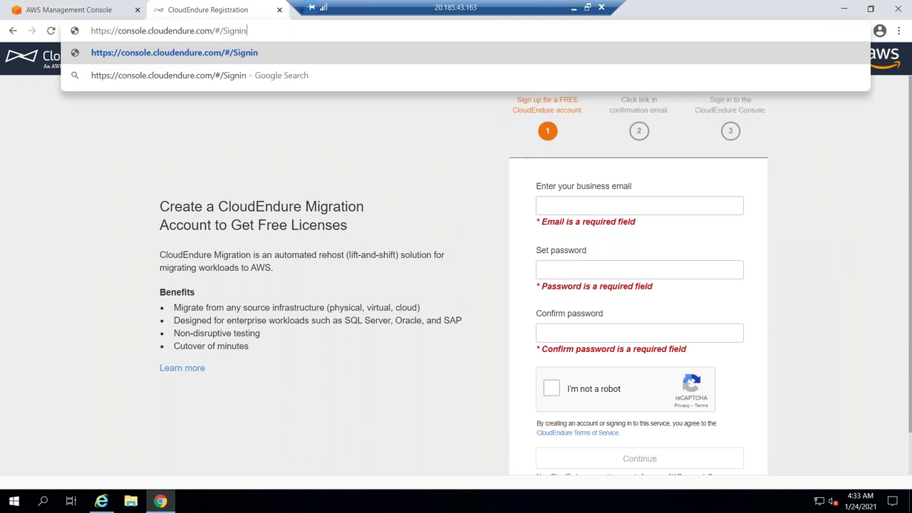
key(Return)
Sign in with the new account's email address and password
click(418, 178)
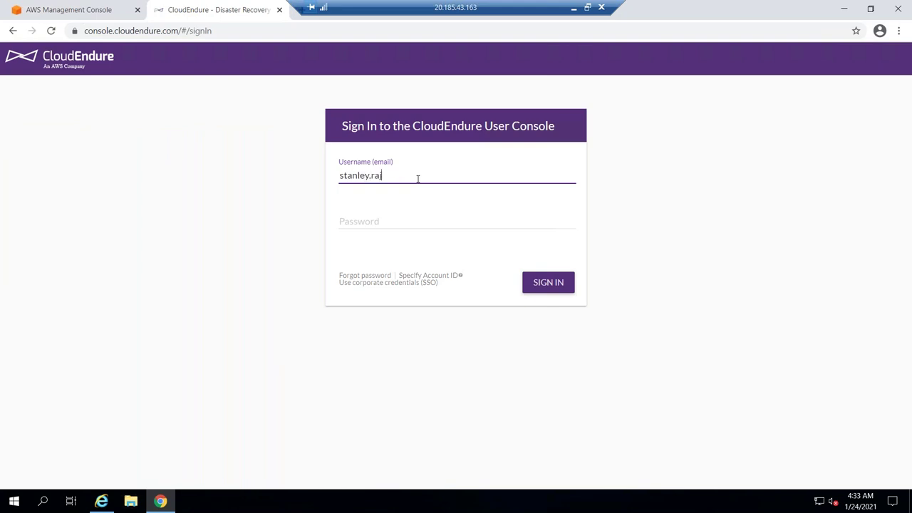
key(Tab)
text(•••••••)
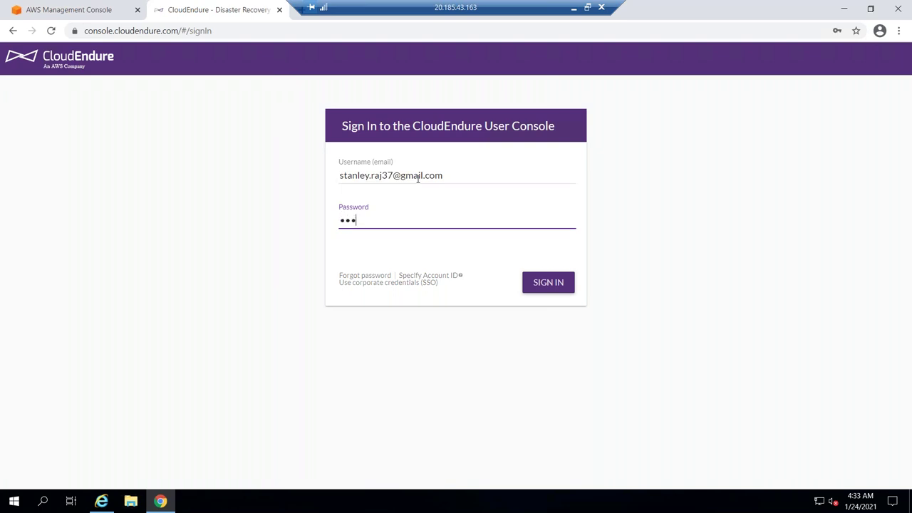
text(•••)
key(Return)
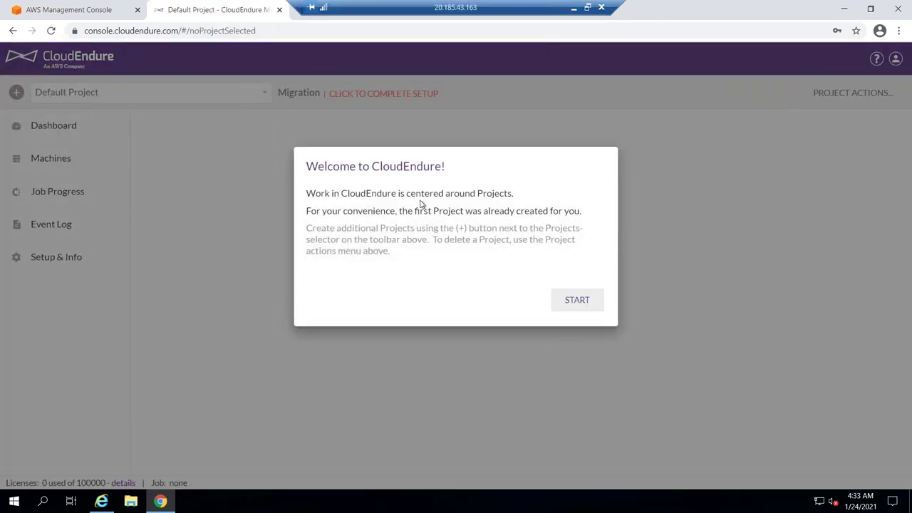
Dismiss the welcome and Project Not Set Up dialogs to reach the AWS Credentials tab
click(579, 301)
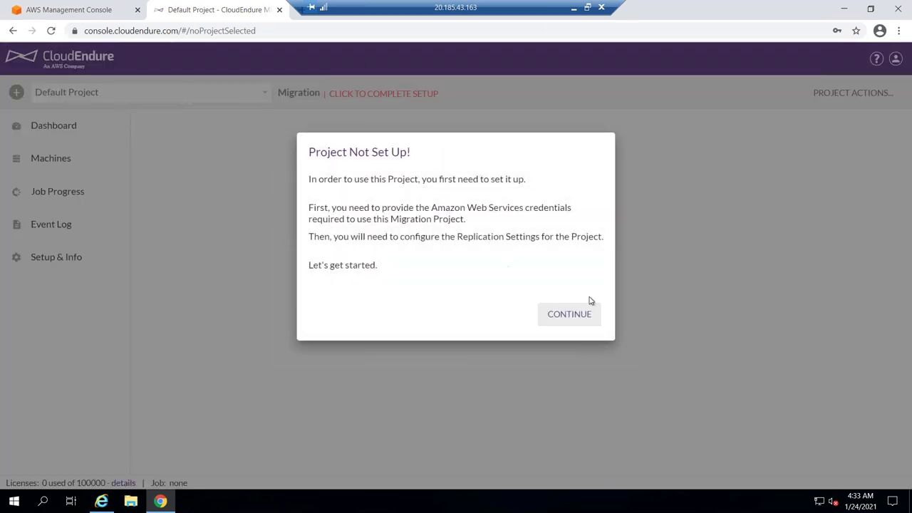
click(584, 322)
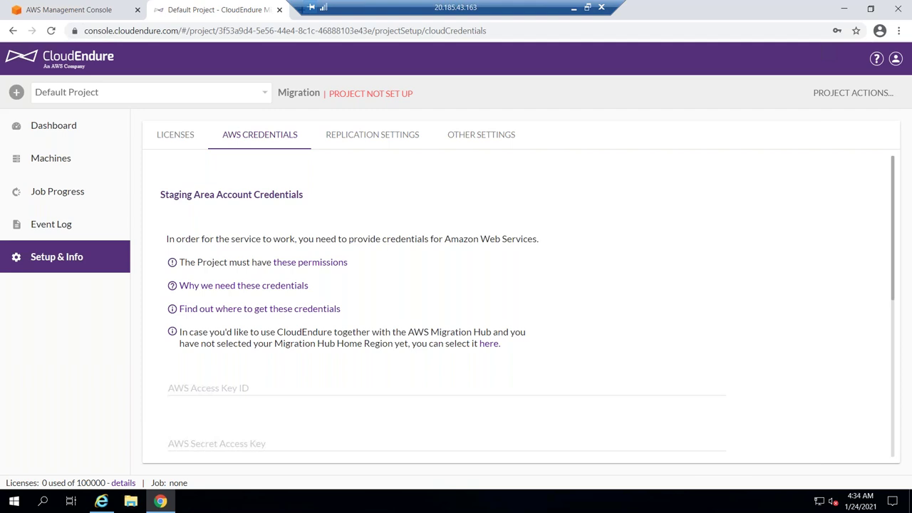
click(213, 102)
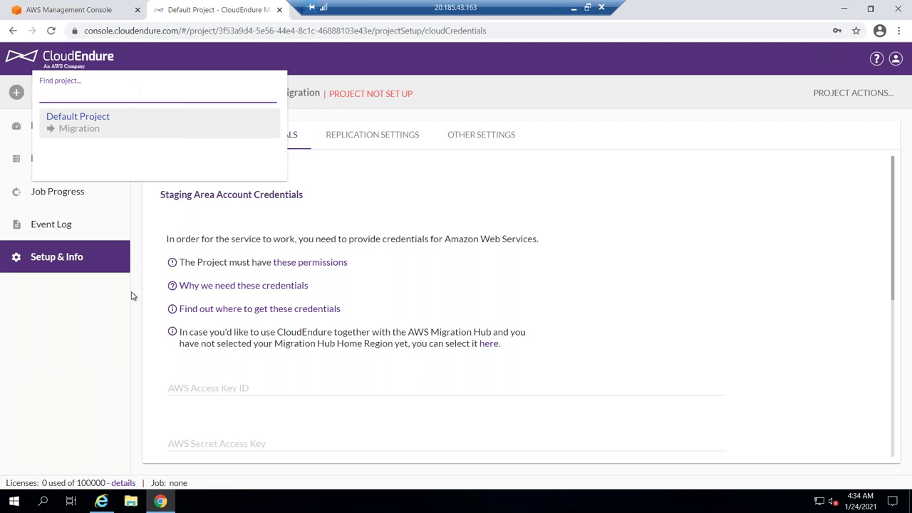
click(80, 381)
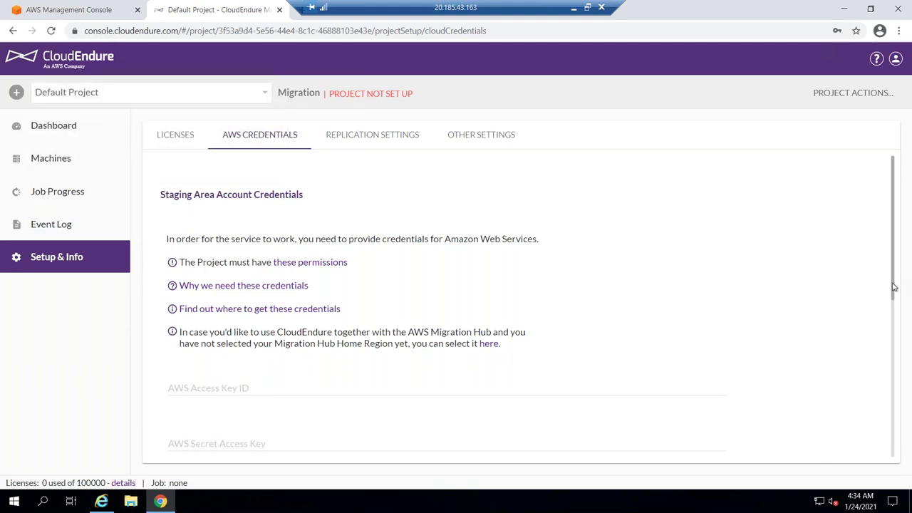
scroll(895, 313, down, 1)
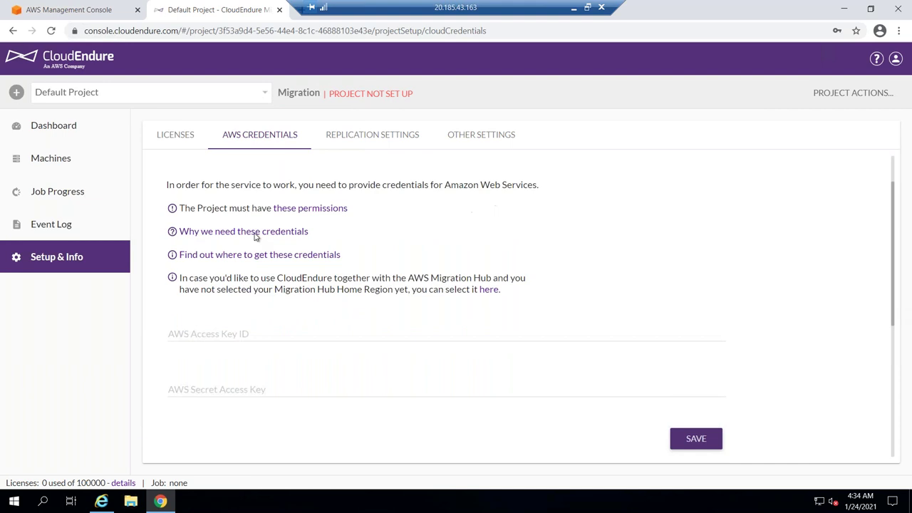
click(175, 139)
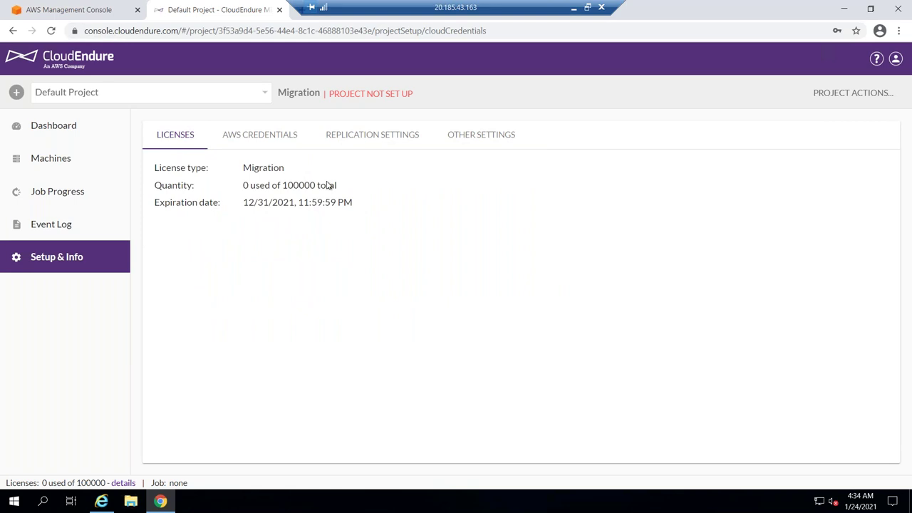
drag(345, 183, 284, 185)
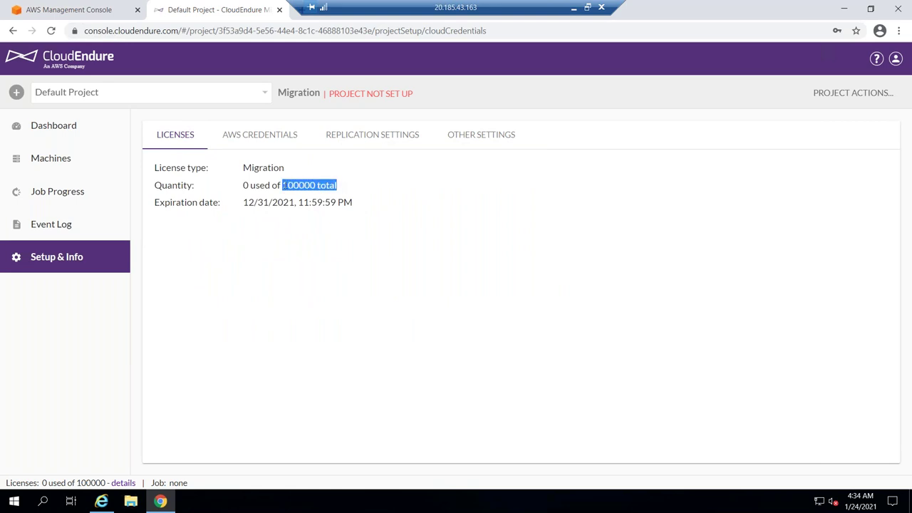
click(285, 184)
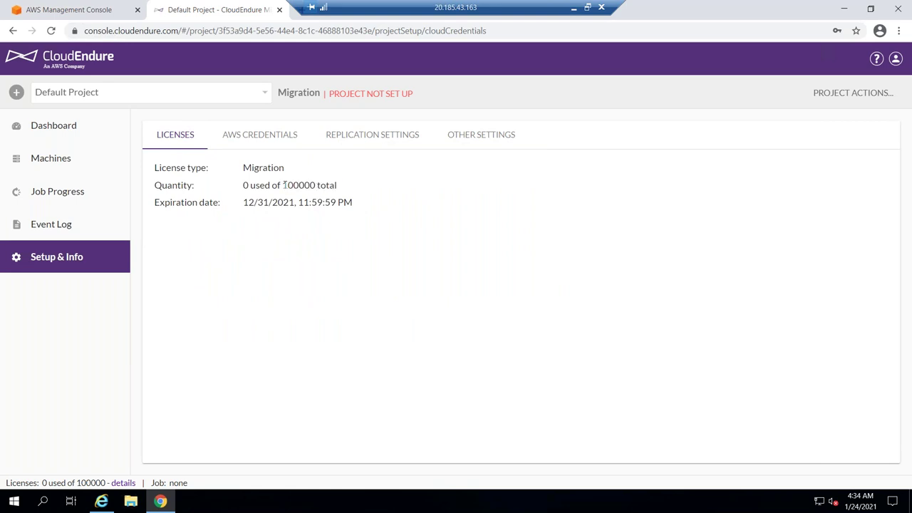
drag(305, 185, 282, 185)
click(271, 135)
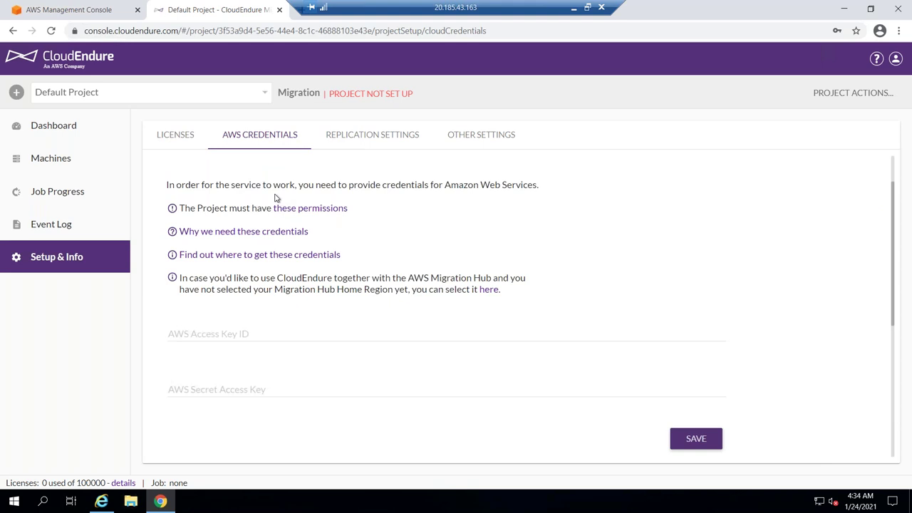
Open IAMPolicy.json, select all of its policy text, and return to the AWS console
click(317, 210)
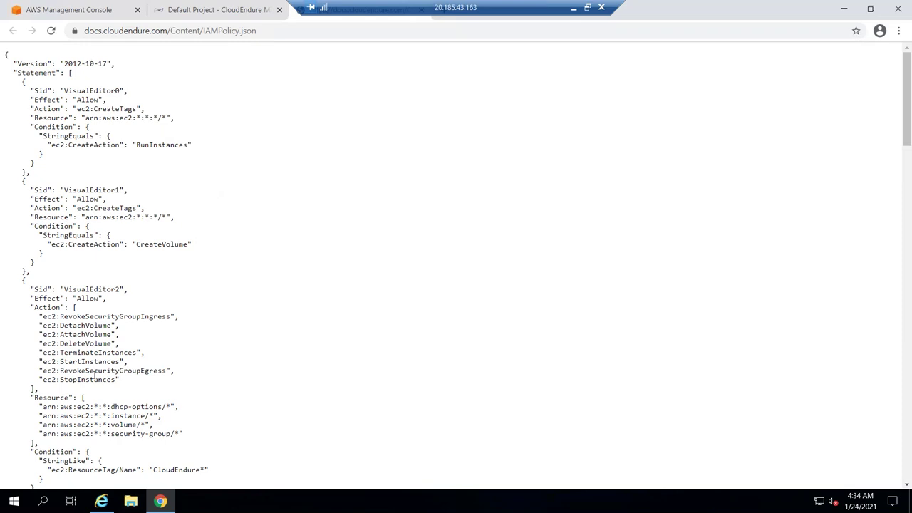
click(201, 11)
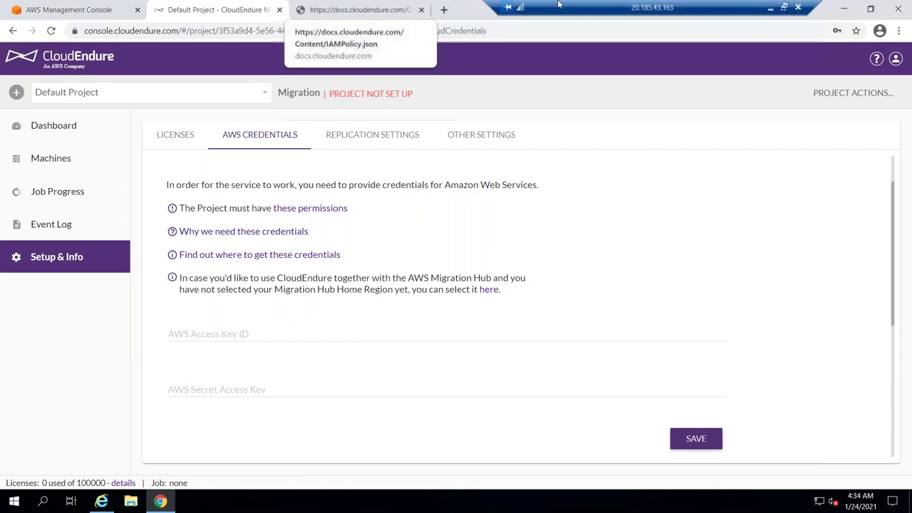
click(369, 9)
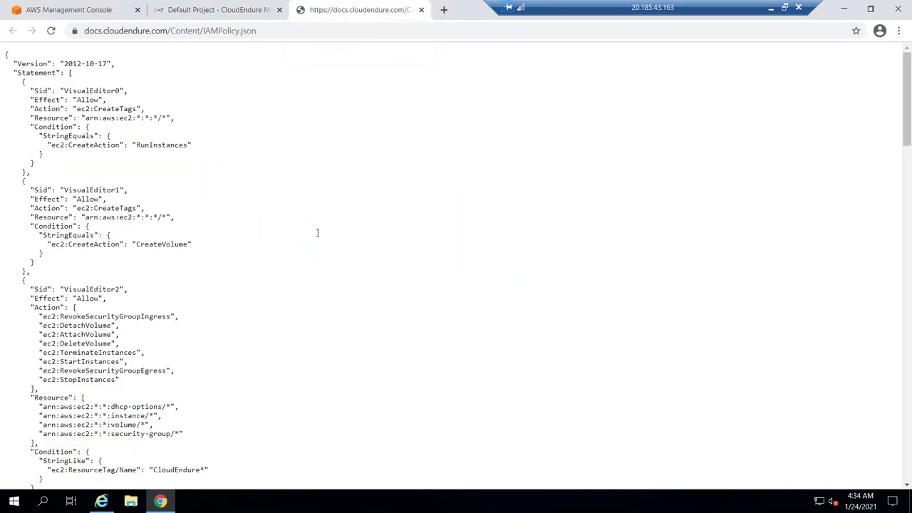
key(ctrl+a)
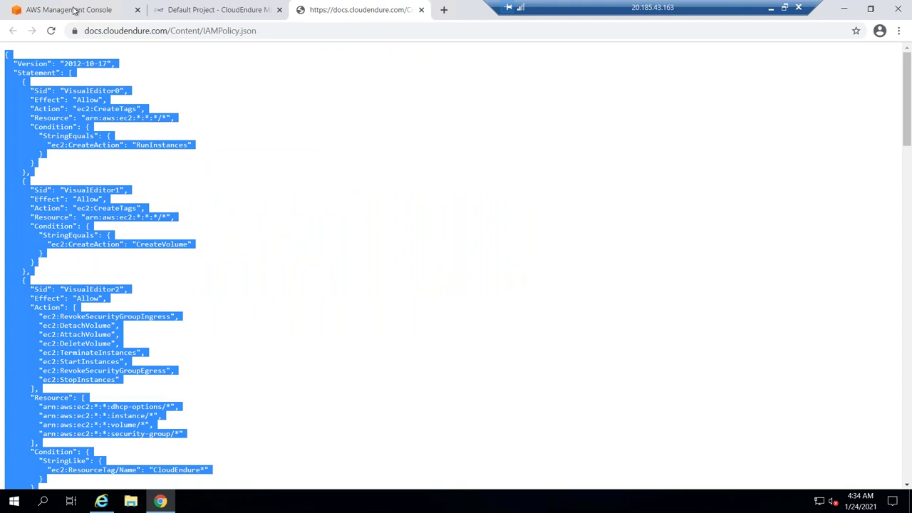
click(74, 10)
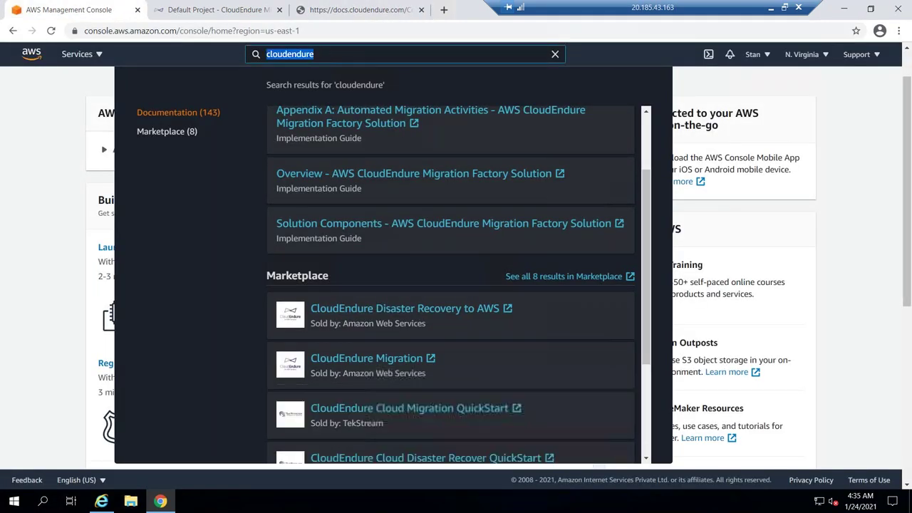
Search for IAM and start creating a new policy from the Policies list
double_click(315, 55)
text(IAM)
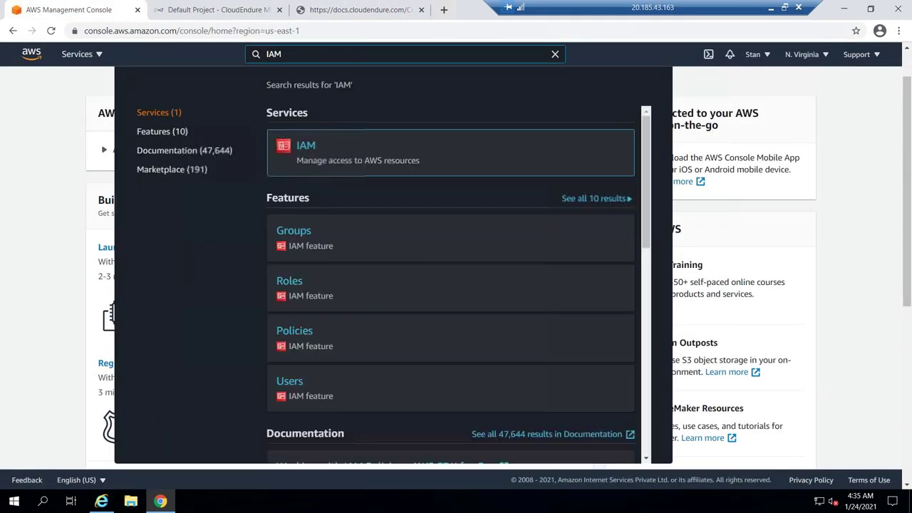
key(Return)
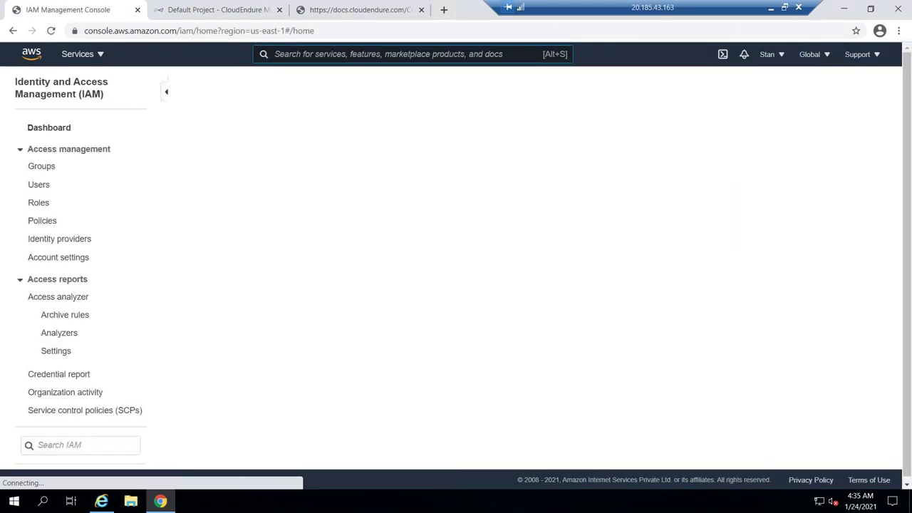
click(43, 221)
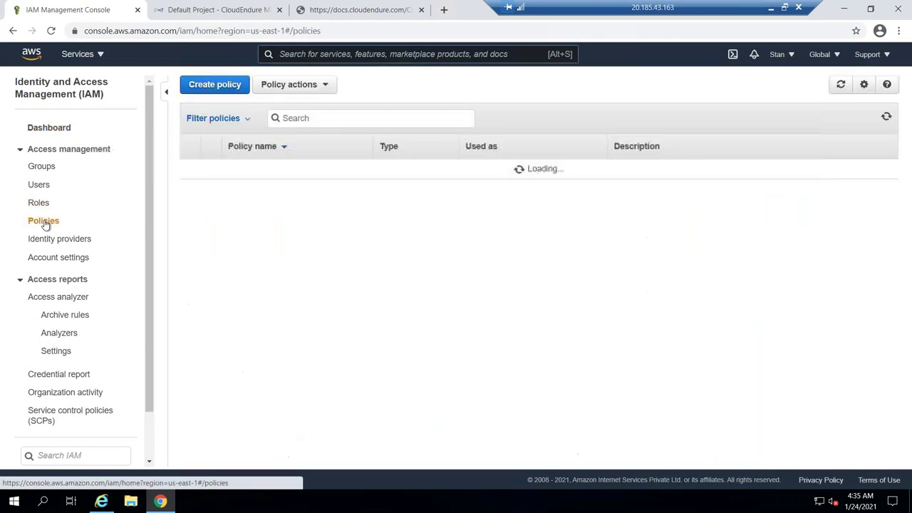
click(215, 85)
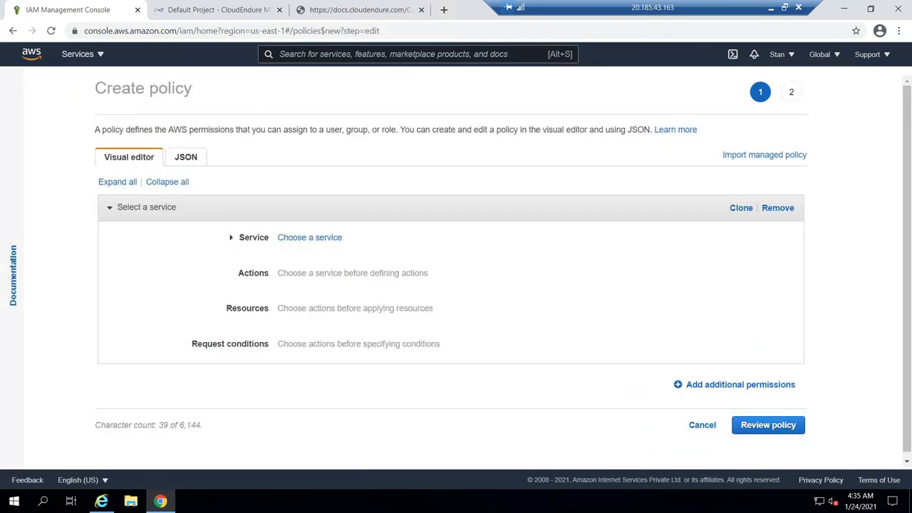
Replace the policy's JSON with the pasted CloudEndure policy and continue to review
click(191, 161)
click(142, 235)
key(ctrl+a)
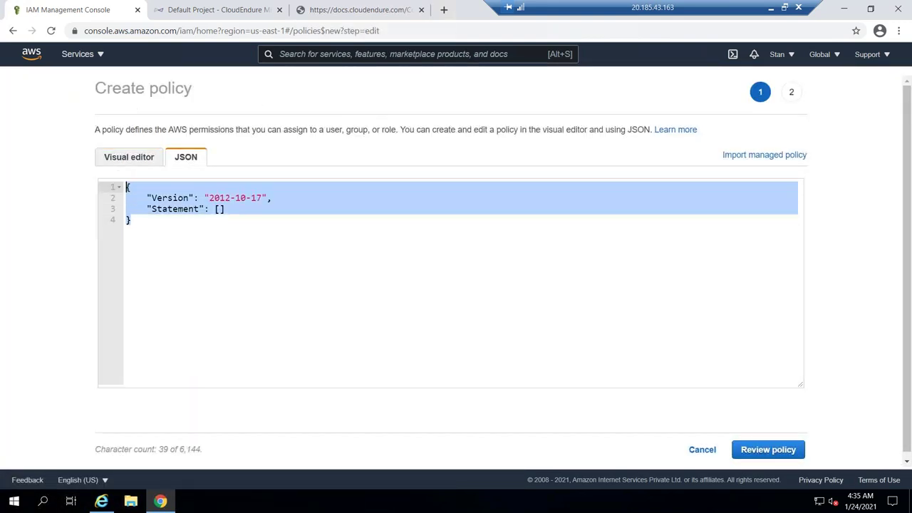
key(Delete)
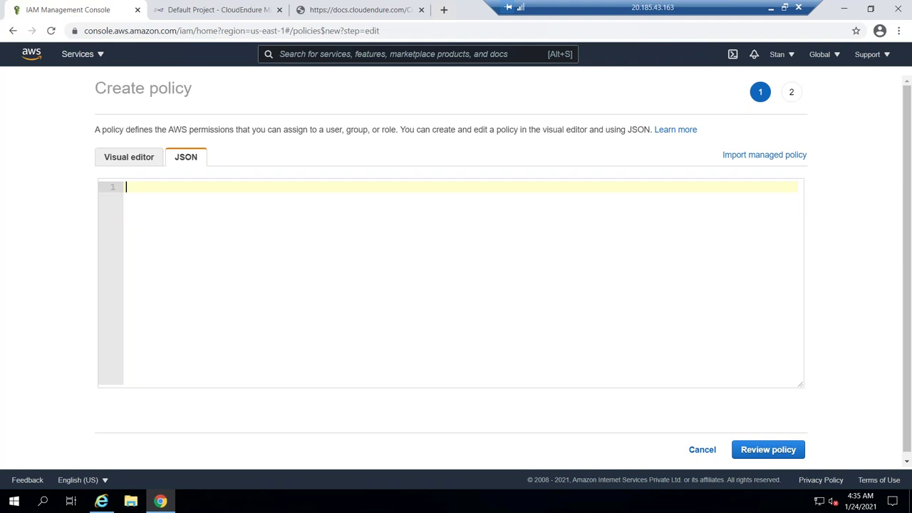
key(ctrl+v)
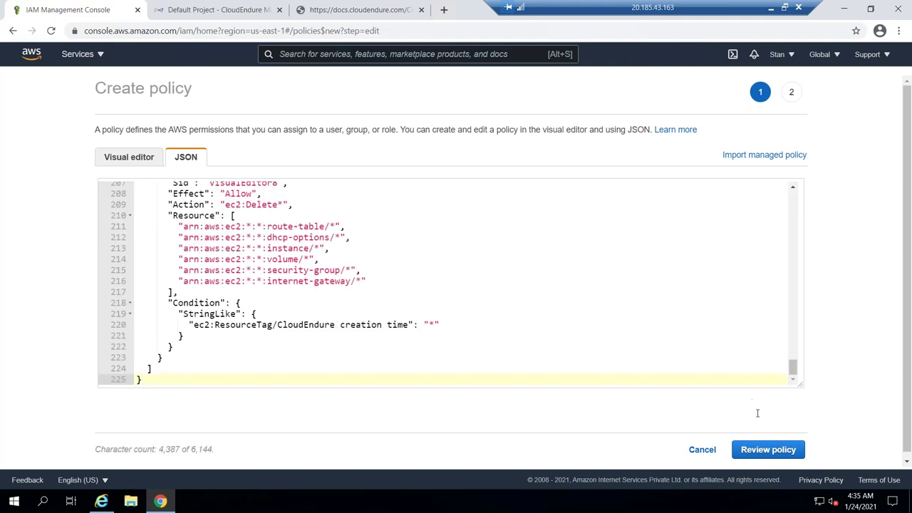
click(765, 451)
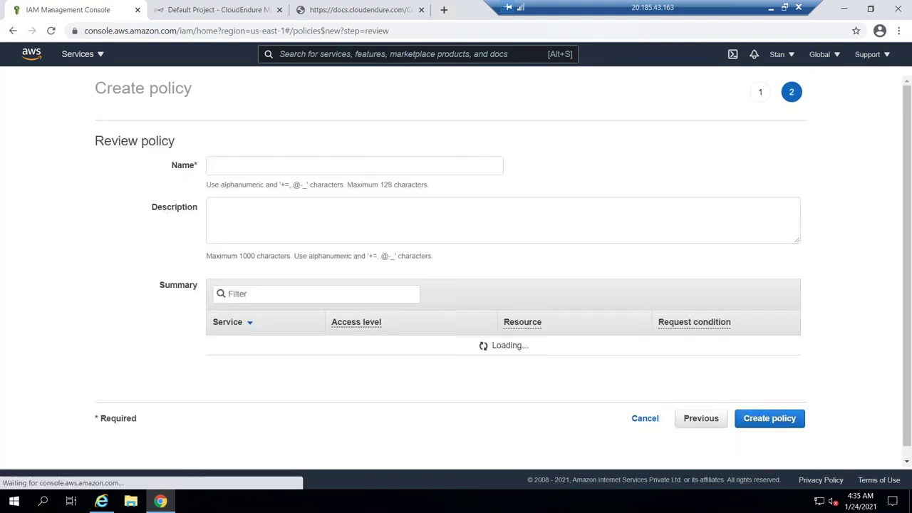
Name the policy CLOUDENDUREPOLICY, describe it as copied from CloudEndure, and go back to IAMPolicy.json
click(226, 171)
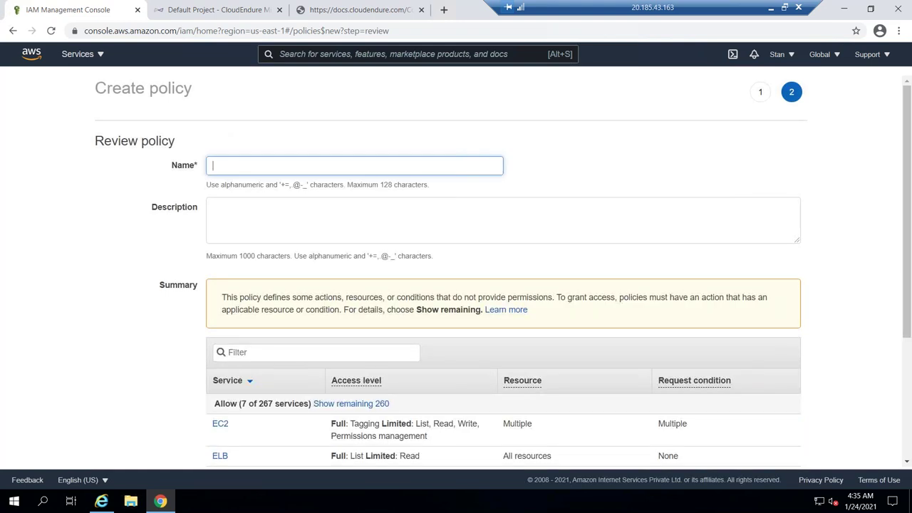
text(CLOUDEN)
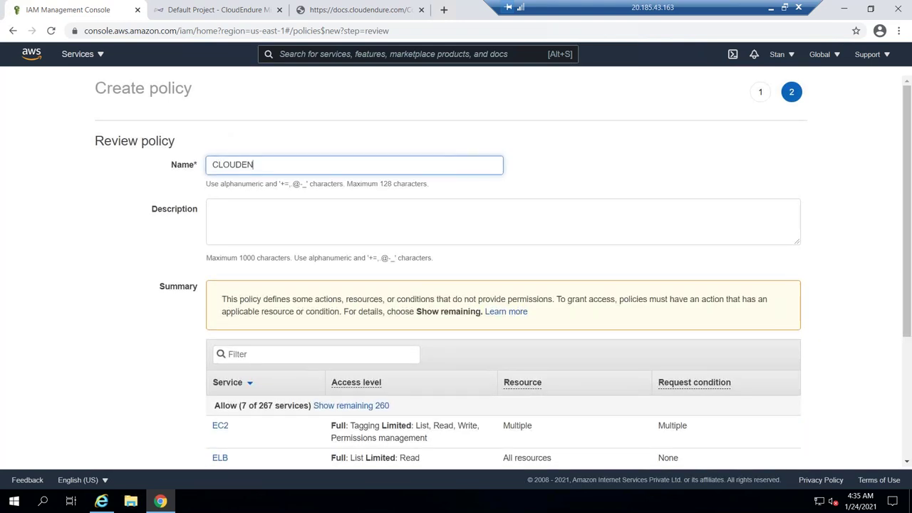
text(DUREPOLICY)
click(213, 209)
text(COpied from)
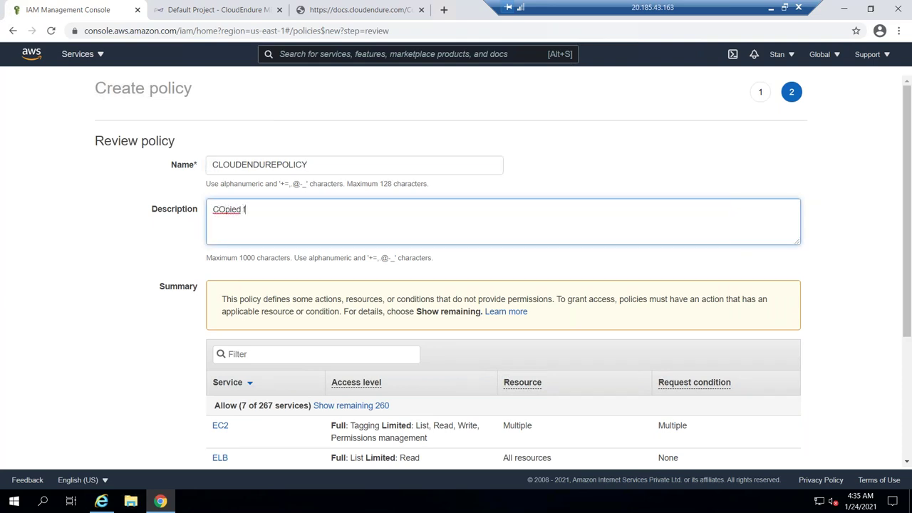
key(BackSpace)
key(BackSpace)
key(BackSpace)
key(BackSpace)
key(BackSpace)
key(BackSpace)
key(BackSpace)
key(BackSpace)
key(BackSpace)
key(BackSpace)
key(BackSpace)
key(BackSpace)
text(Policy co)
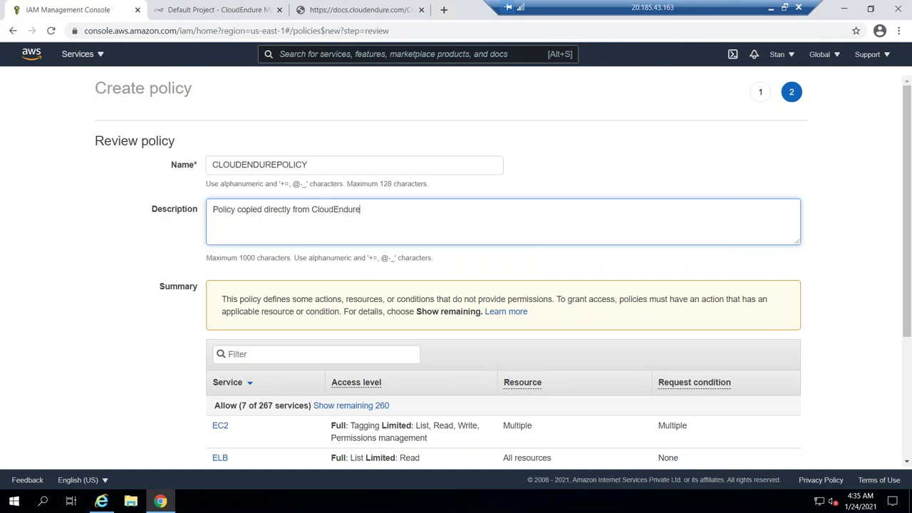
drag(906, 327, 910, 418)
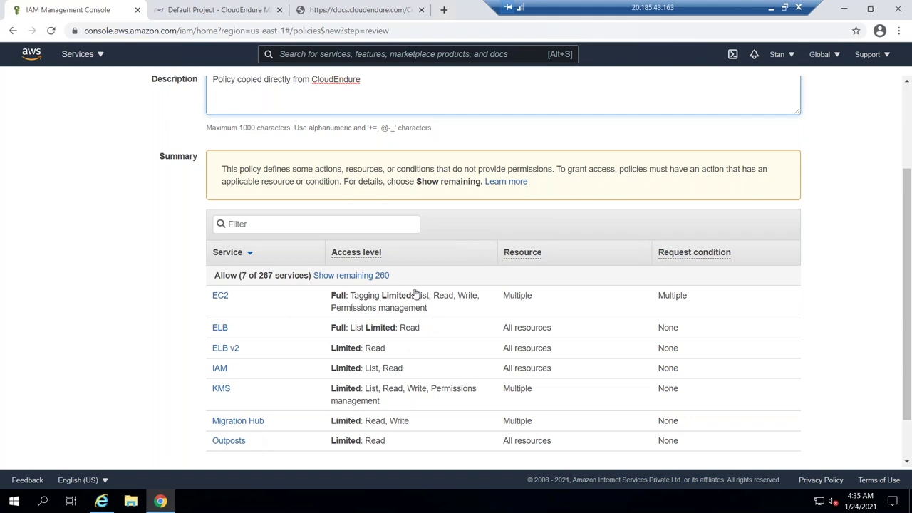
click(345, 9)
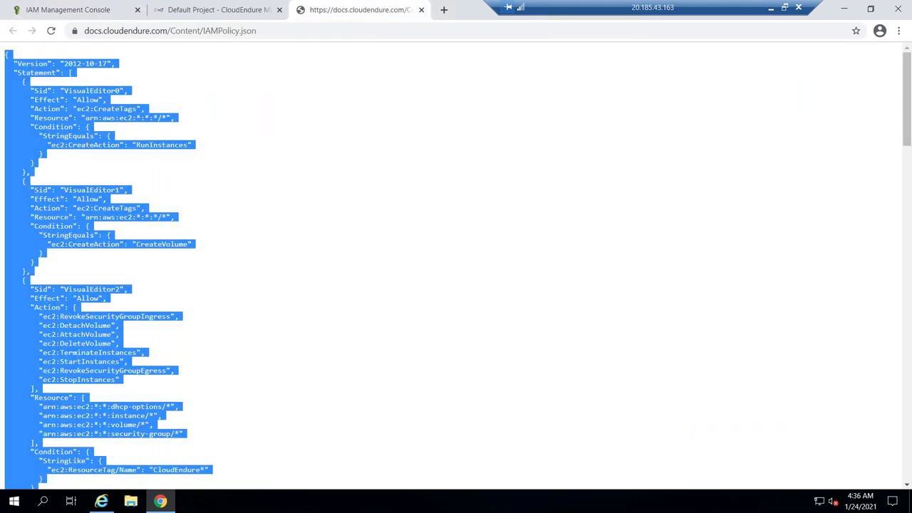
Review the ec2 statements in IAMPolicy.json, close the docs tab, and return to the IAM review page
click(193, 298)
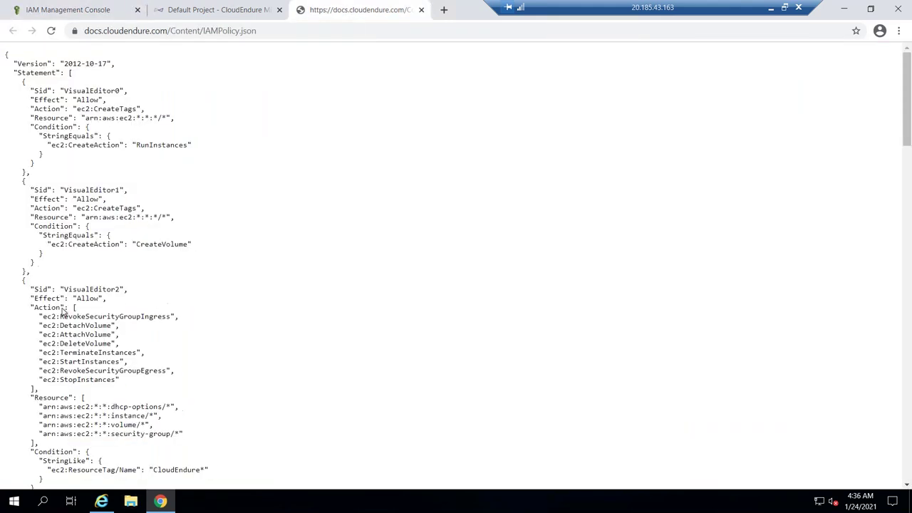
drag(43, 316, 51, 372)
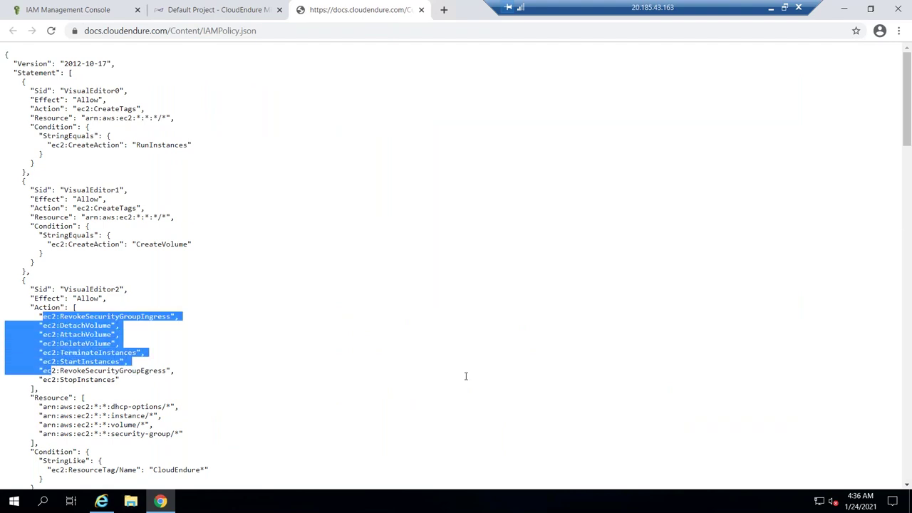
click(908, 485)
drag(907, 486, 907, 485)
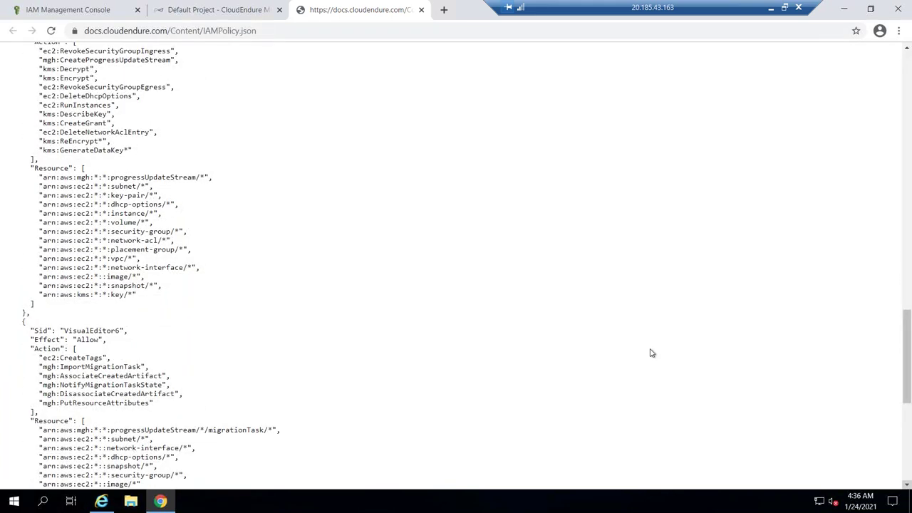
click(421, 10)
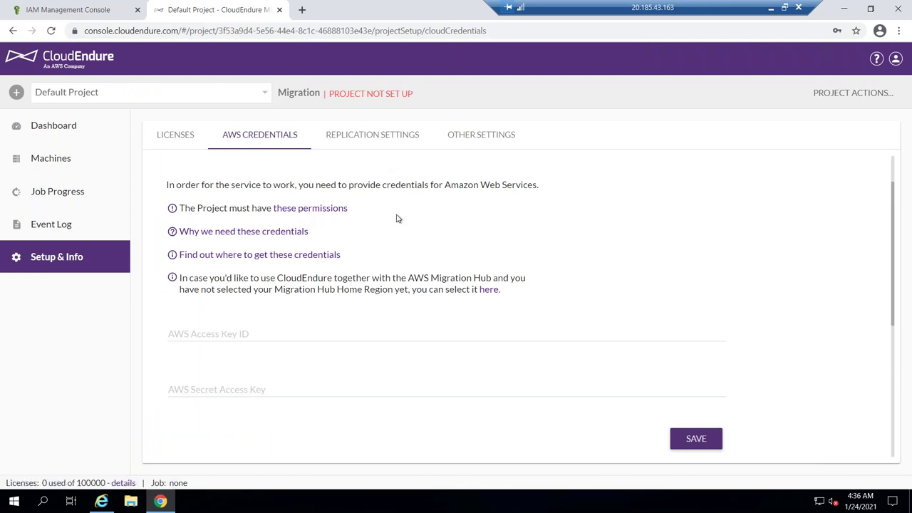
key(ctrl+1)
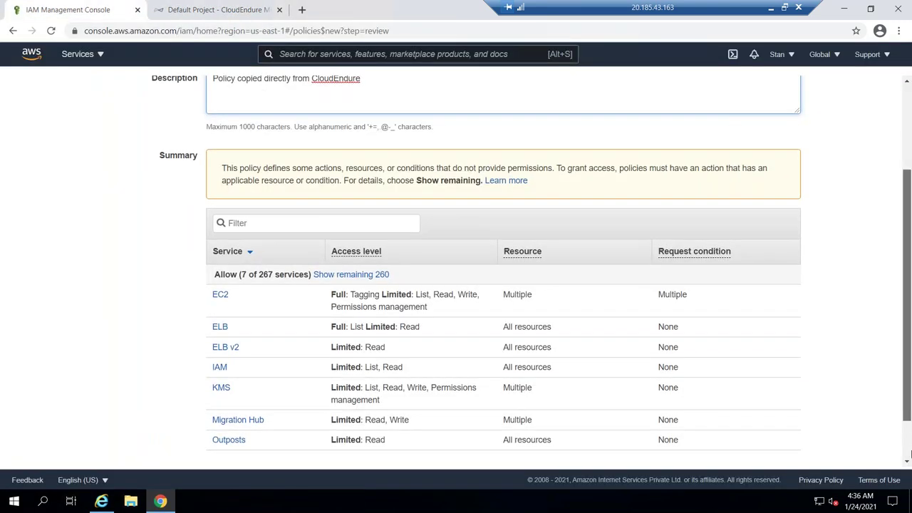
Rename the rejected duplicate CLOUDENDUREPOLICY to CLOUDENDUREWEEKEND and create the policy
scroll(909, 454, down, 1)
click(769, 456)
scroll(459, 345, up, 1)
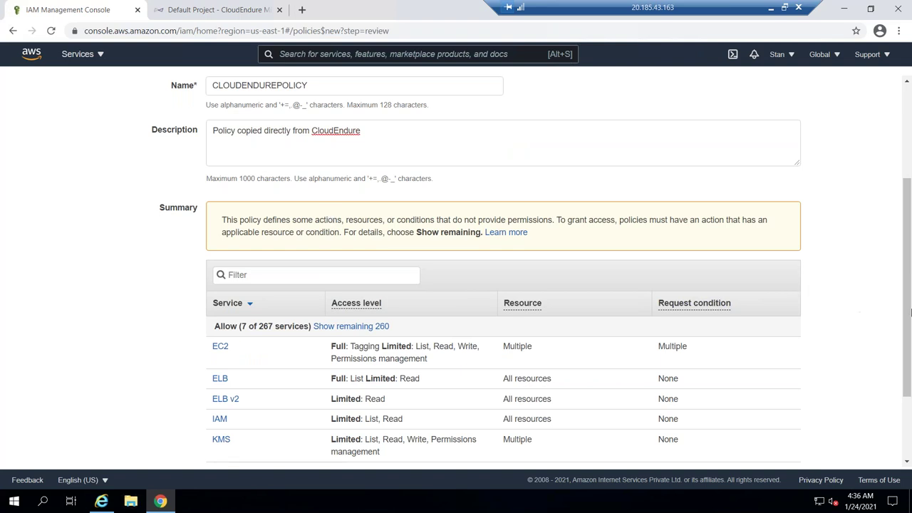
scroll(908, 319, down, 2)
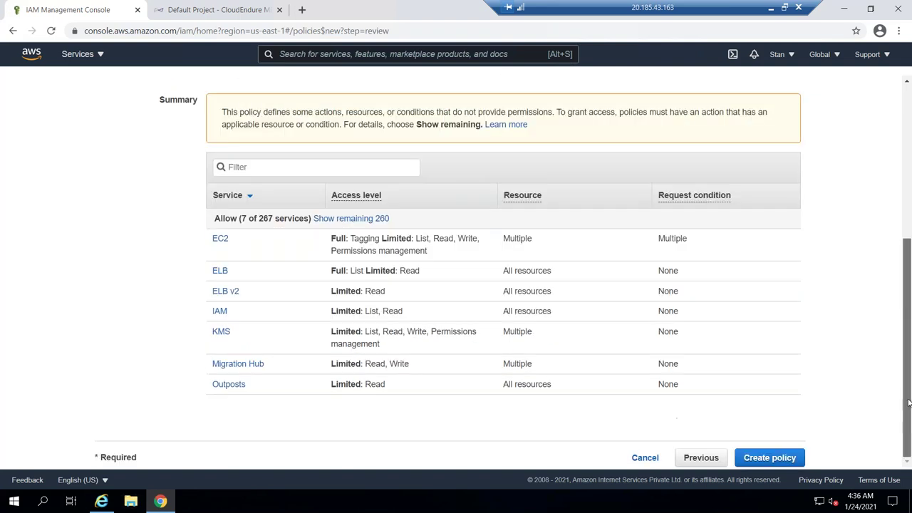
scroll(910, 266, up, 1)
scroll(910, 265, up, 2)
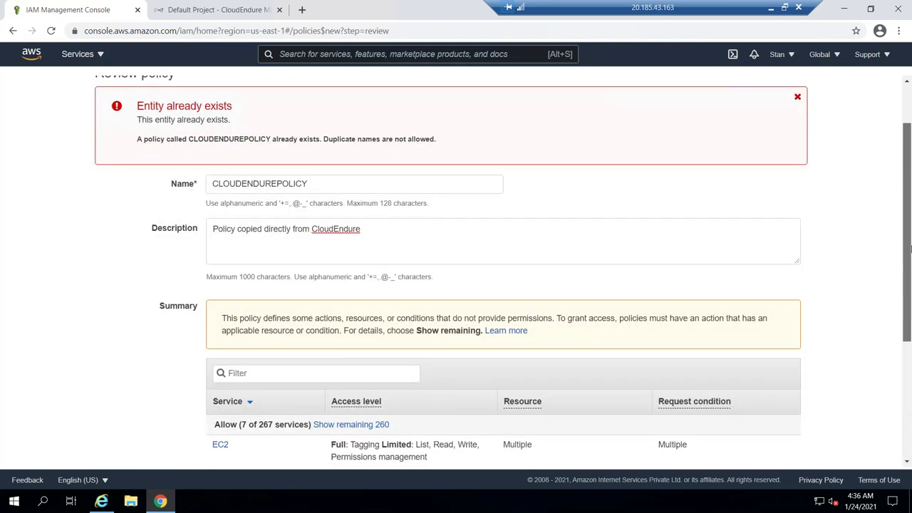
scroll(394, 266, up, 1)
click(310, 212)
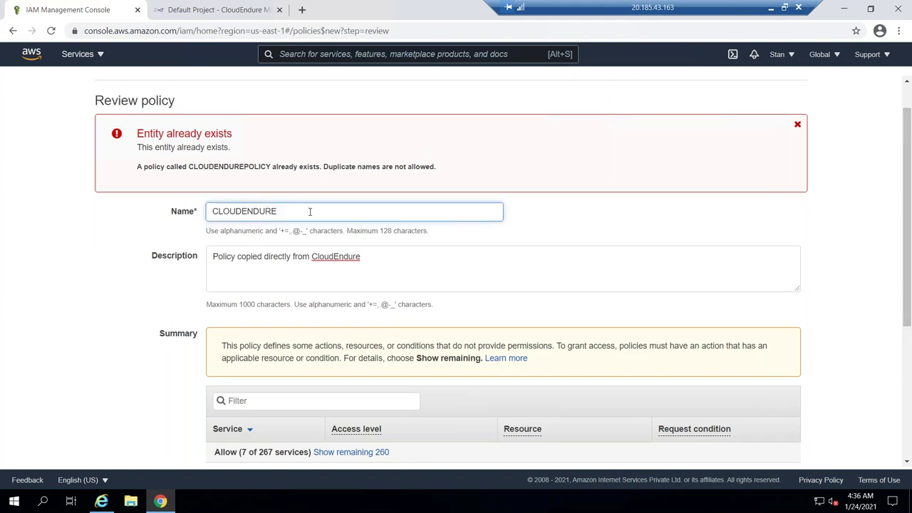
text(WEEKEND)
scroll(909, 288, down, 3)
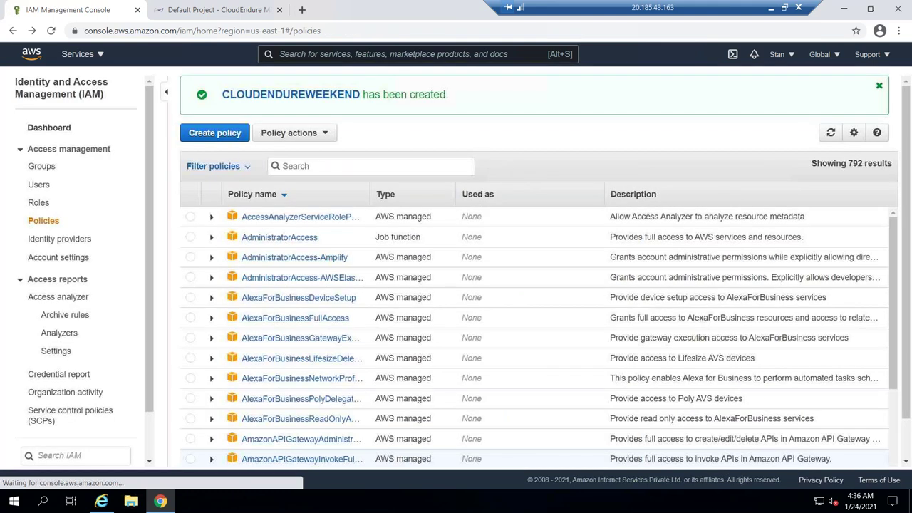
Check the CloudEndure credentials page, then go to IAM Users and begin Add user
click(208, 16)
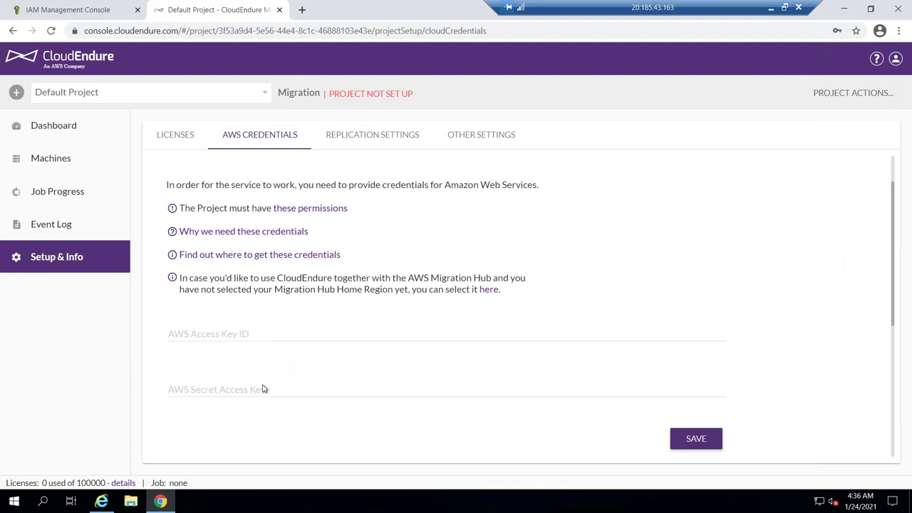
click(102, 14)
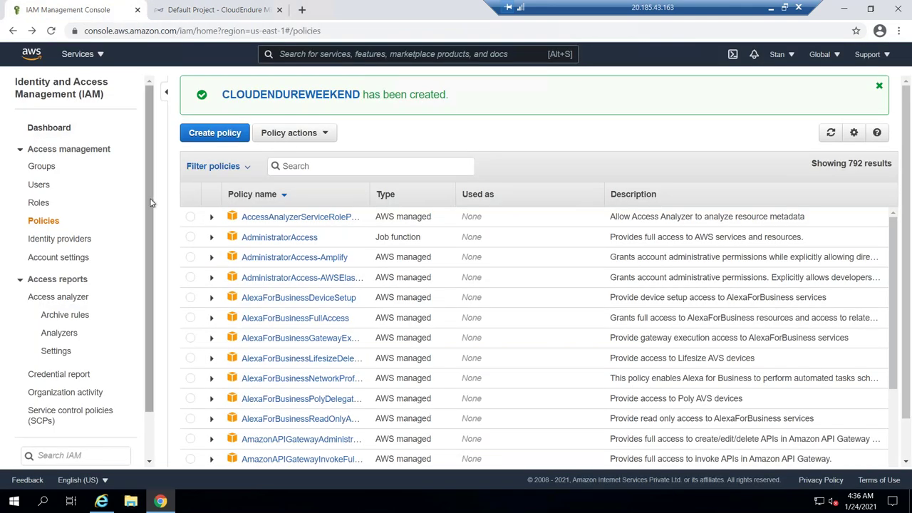
scroll(148, 212, down, 1)
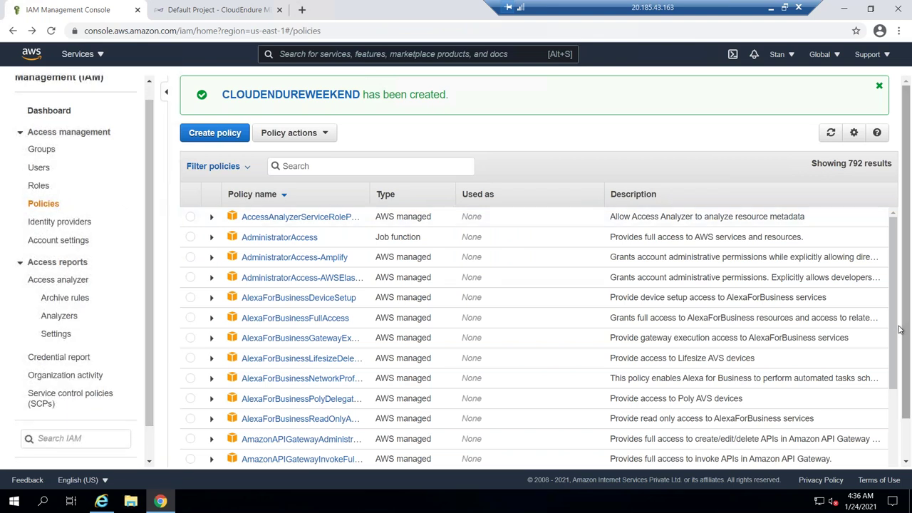
scroll(907, 407, down, 3)
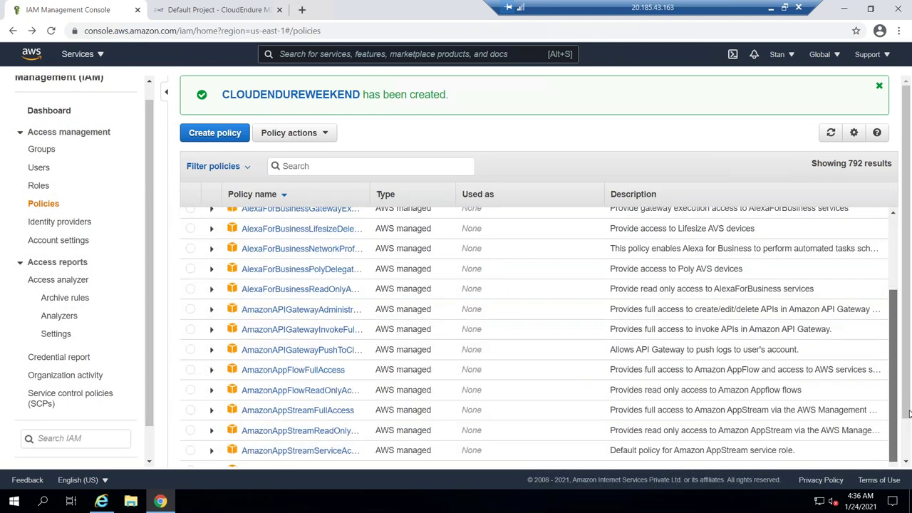
scroll(909, 436, down, 2)
scroll(905, 399, up, 3)
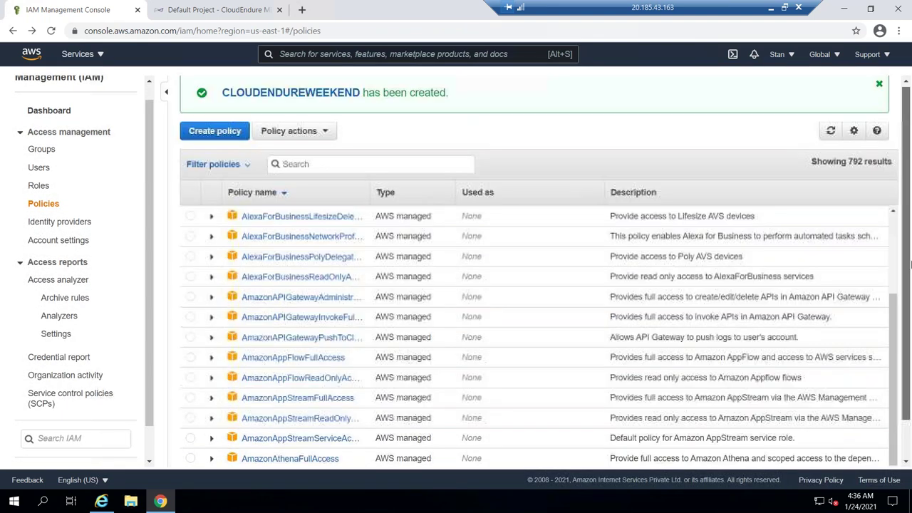
scroll(896, 346, up, 3)
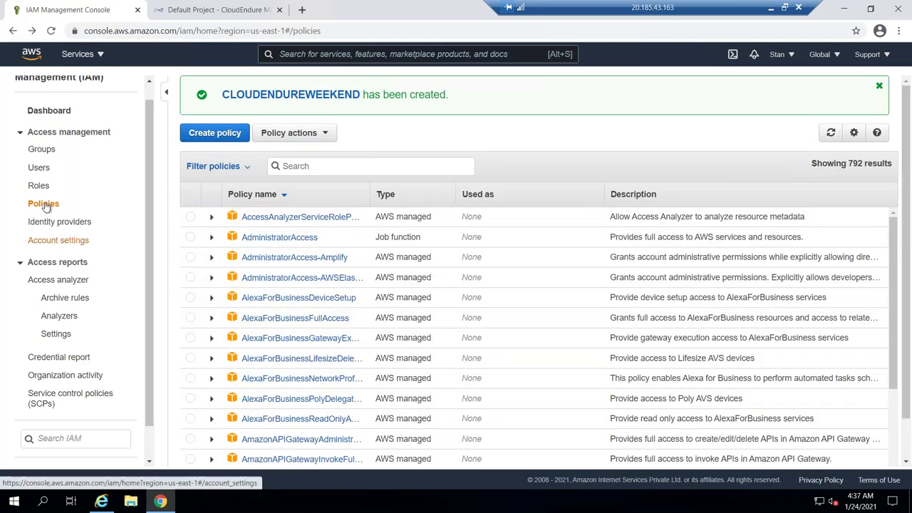
click(39, 168)
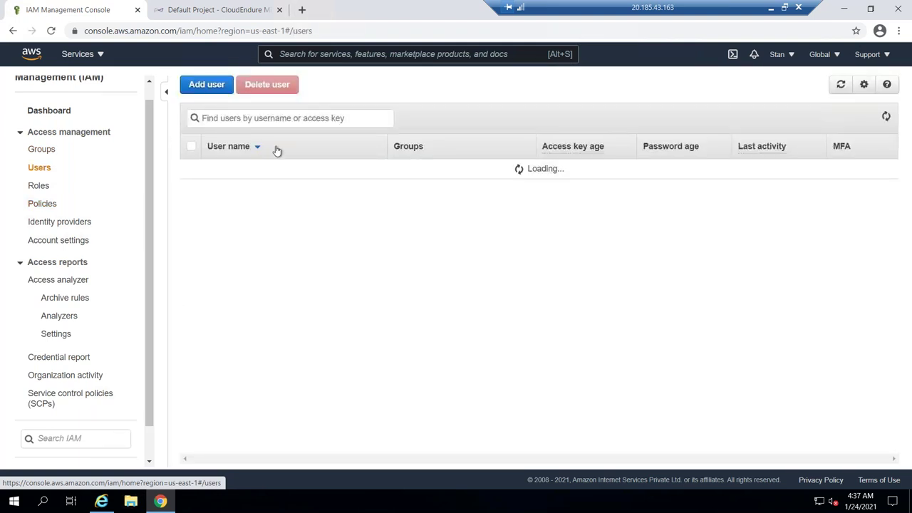
click(203, 88)
Enter ceweadmin1 as the new IAM user's name
click(381, 177)
text(cl)
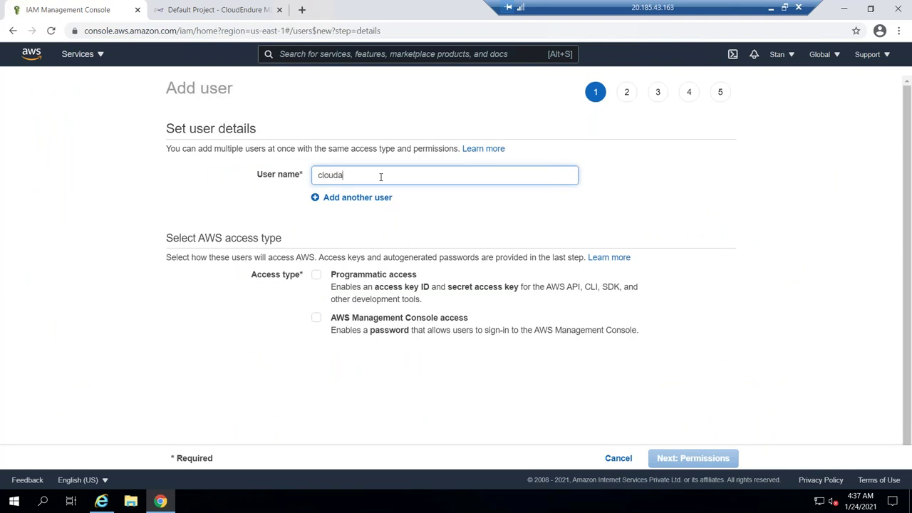
text(oudendure)
text(we)
text(ekendadmin)
key(BackSpace)
key(BackSpace)
key(BackSpace)
key(BackSpace)
key(BackSpace)
key(BackSpace)
key(BackSpace)
key(BackSpace)
key(BackSpace)
key(BackSpace)
key(BackSpace)
key(BackSpace)
key(BackSpace)
key(BackSpace)
key(BackSpace)
key(BackSpace)
key(BackSpace)
key(BackSpace)
key(BackSpace)
key(BackSpace)
text(ce)
Give ceweadmin1 programmatic and console access with an autogenerated password and no forced reset
click(320, 303)
click(316, 317)
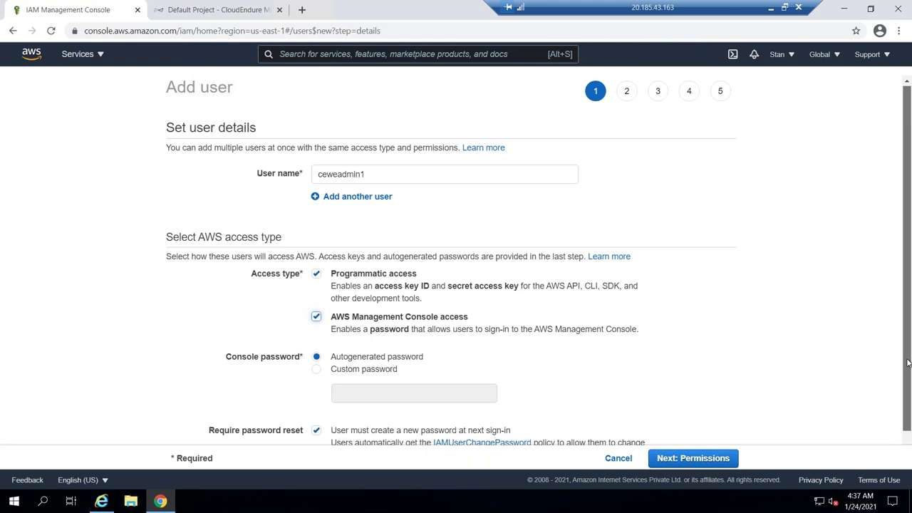
scroll(910, 363, down, 1)
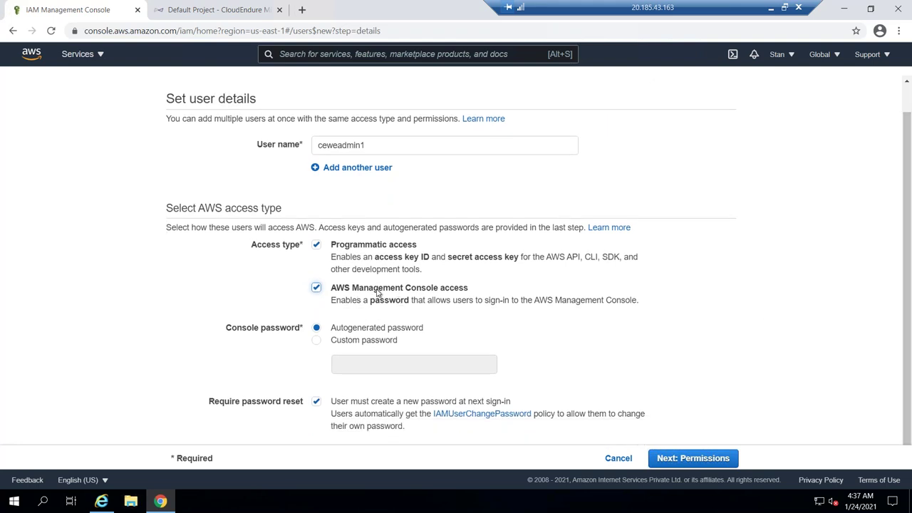
click(317, 341)
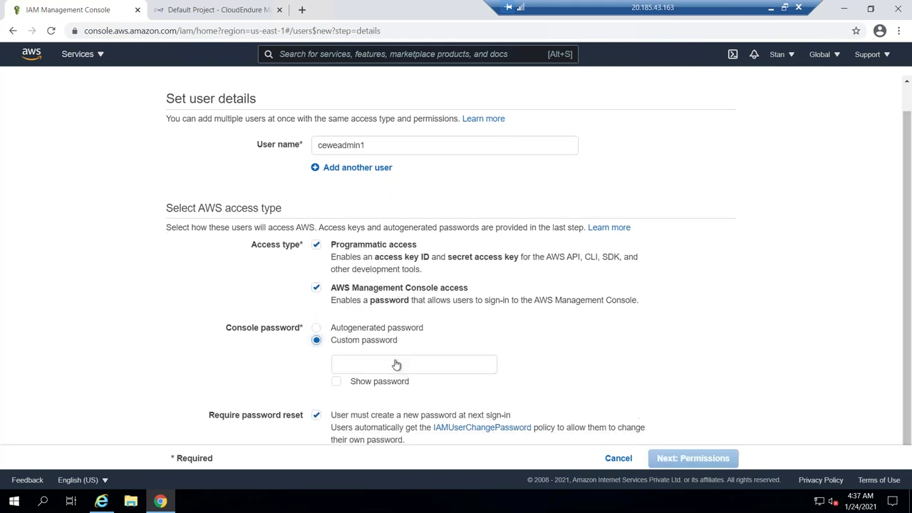
click(322, 328)
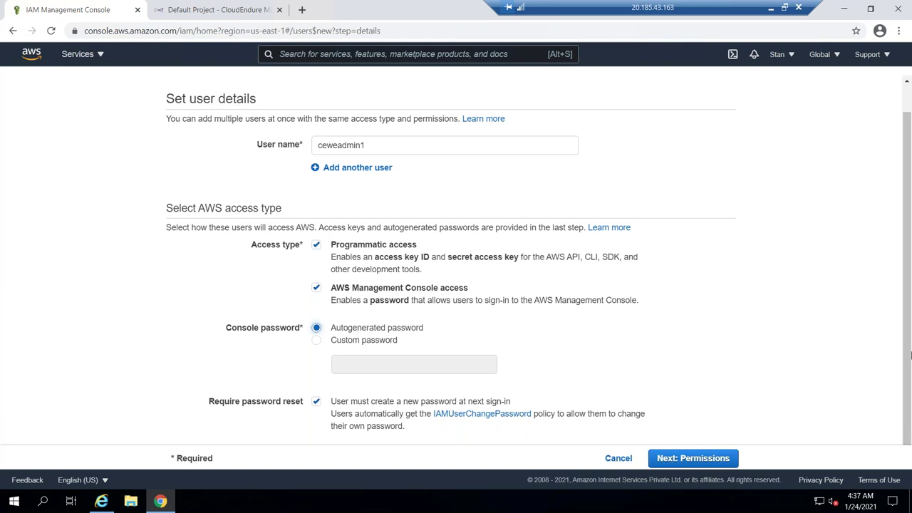
click(318, 403)
click(684, 459)
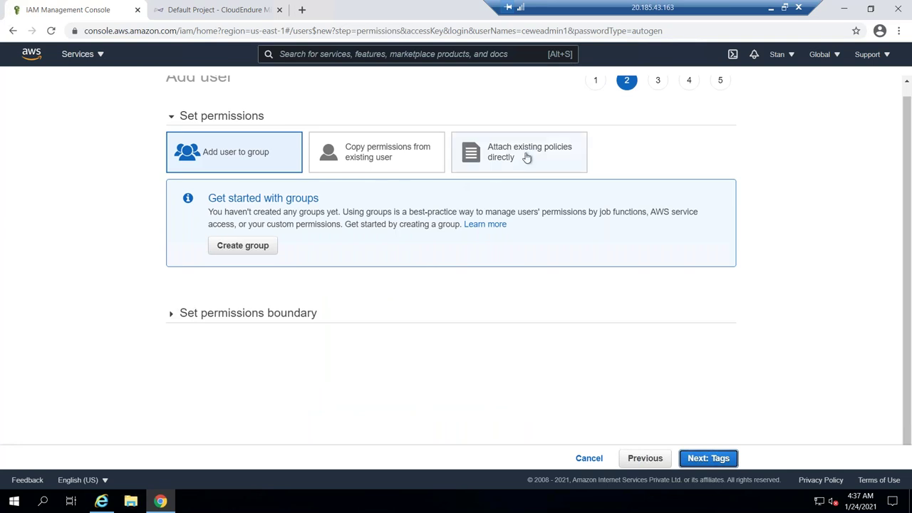
Attach the CLOUDENDUREWEEKEND policy directly to ceweadmin1, skip tags, and create the user
click(526, 158)
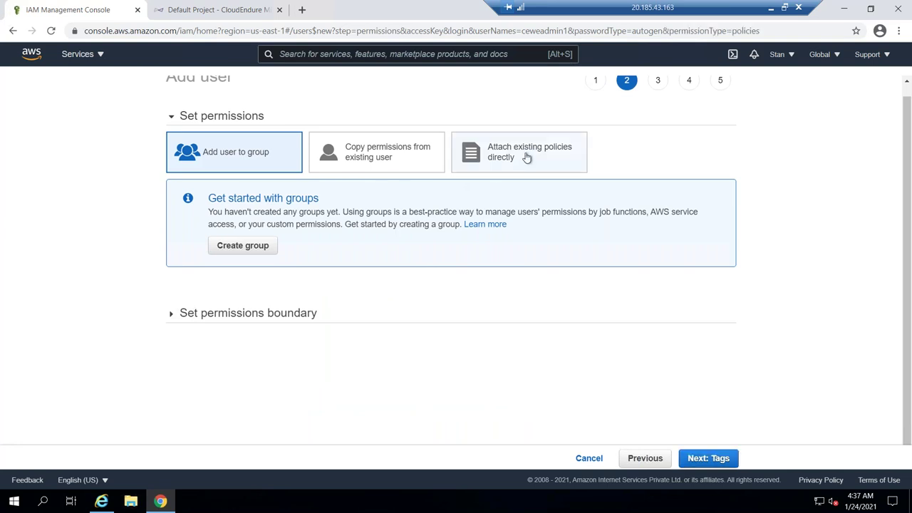
text(CLOUDENDURE)
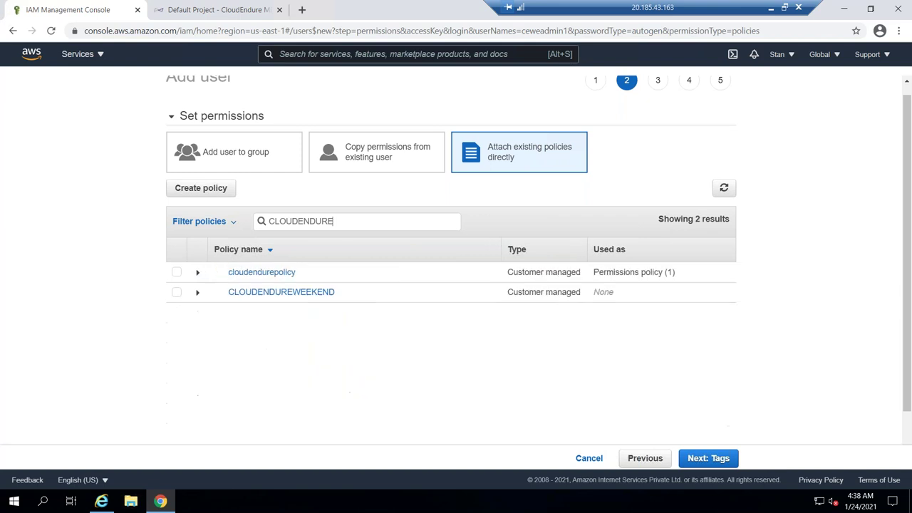
click(176, 293)
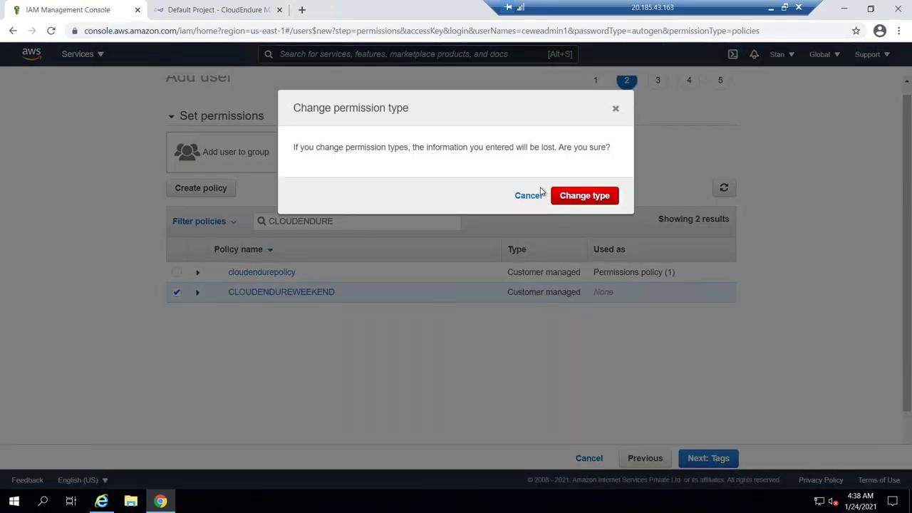
click(525, 195)
click(707, 458)
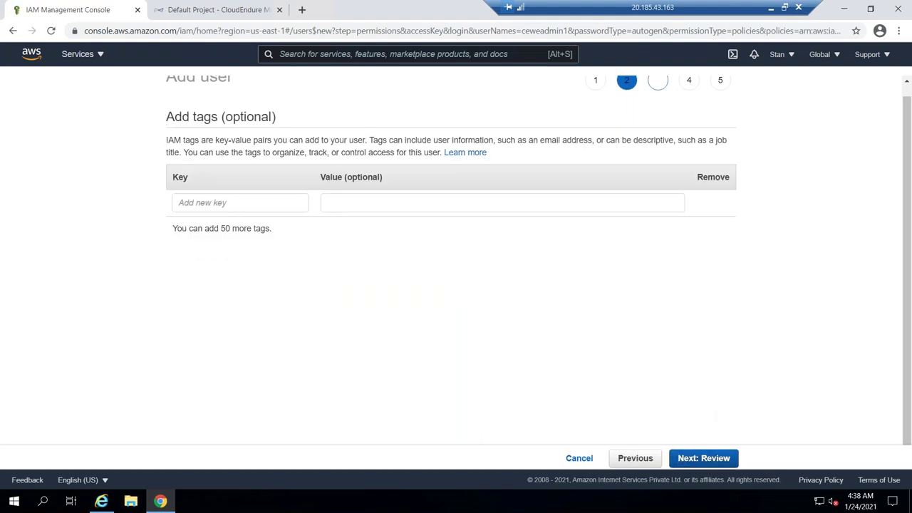
click(712, 465)
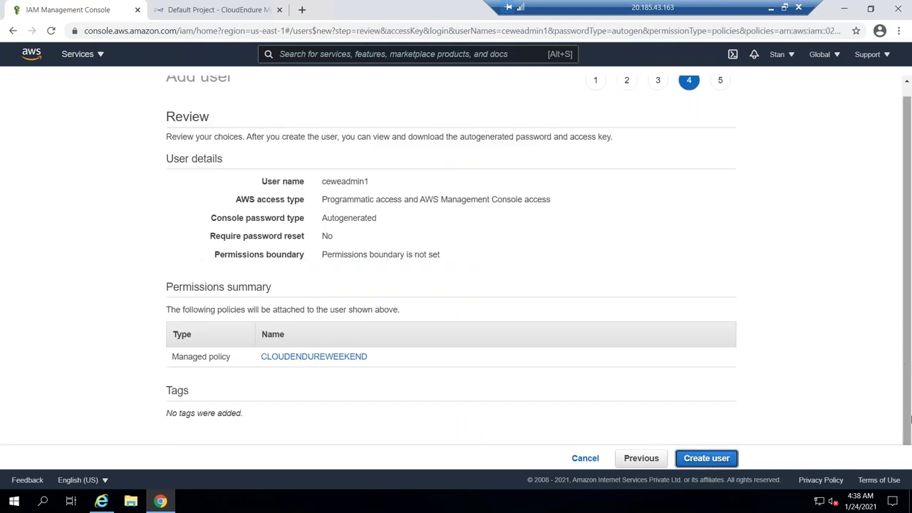
click(721, 459)
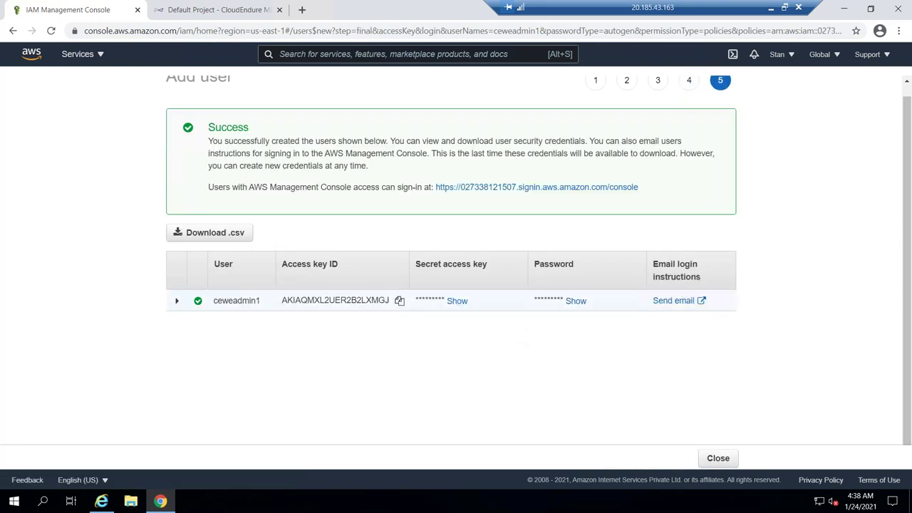
Download the credentials CSV and paste the revealed secret access key into a new Notepad note
click(215, 233)
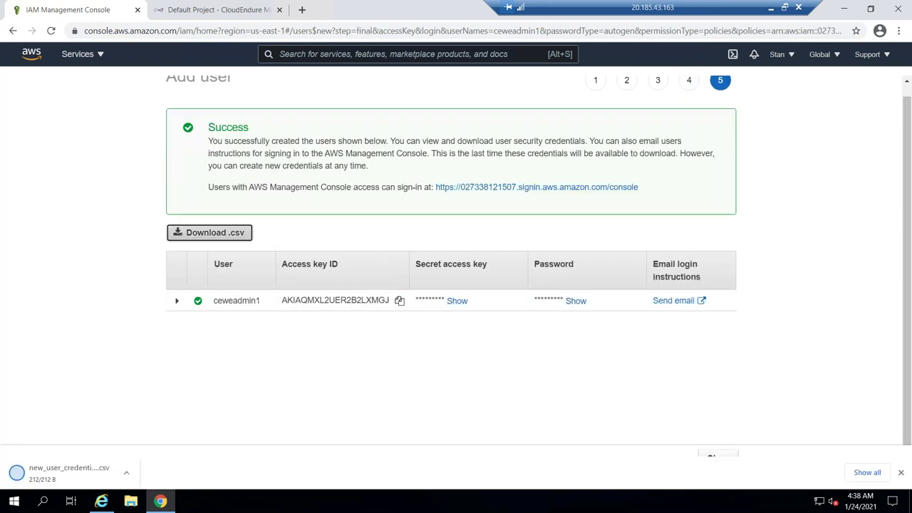
click(457, 301)
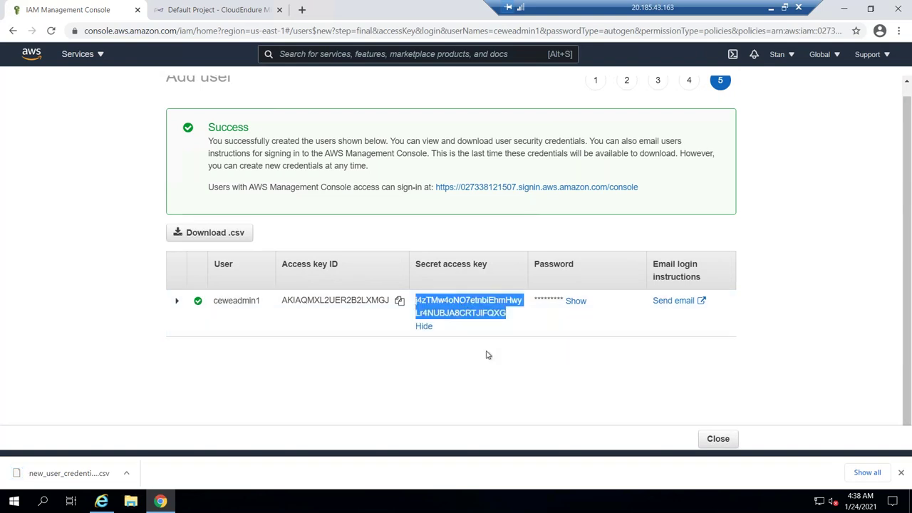
key(super+r)
text(notepad)
key(Return)
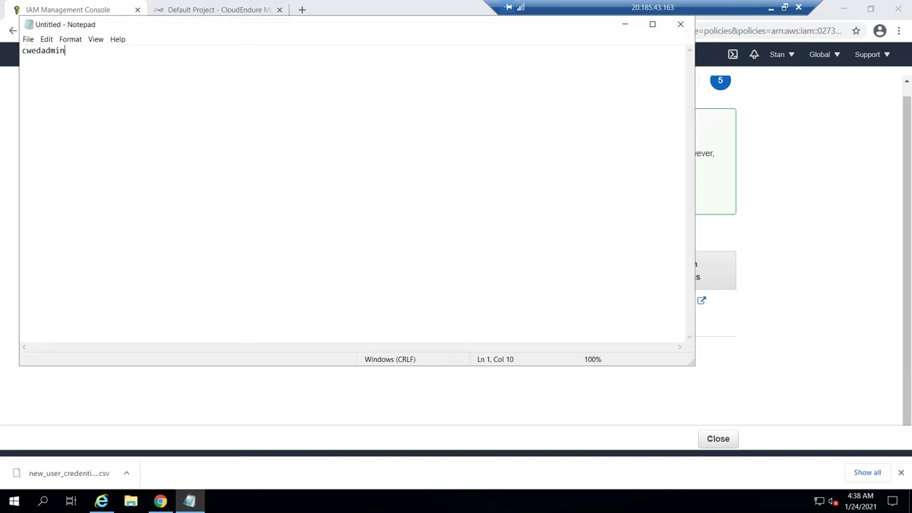
click(564, 468)
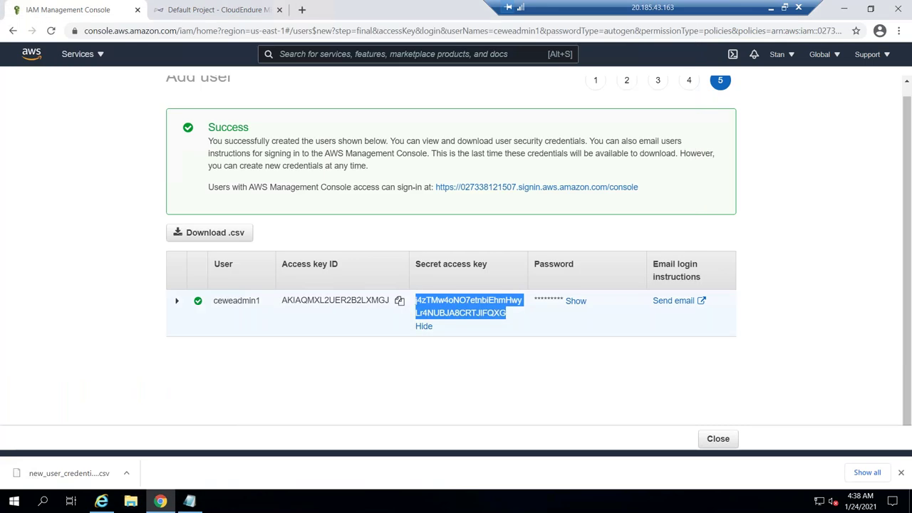
key(alt+Tab)
click(23, 50)
text(e)
key(Return)
key(Return)
key(Return)
key(ctrl+v)
Copy the access key ID into the Notepad note
key(alt+Tab)
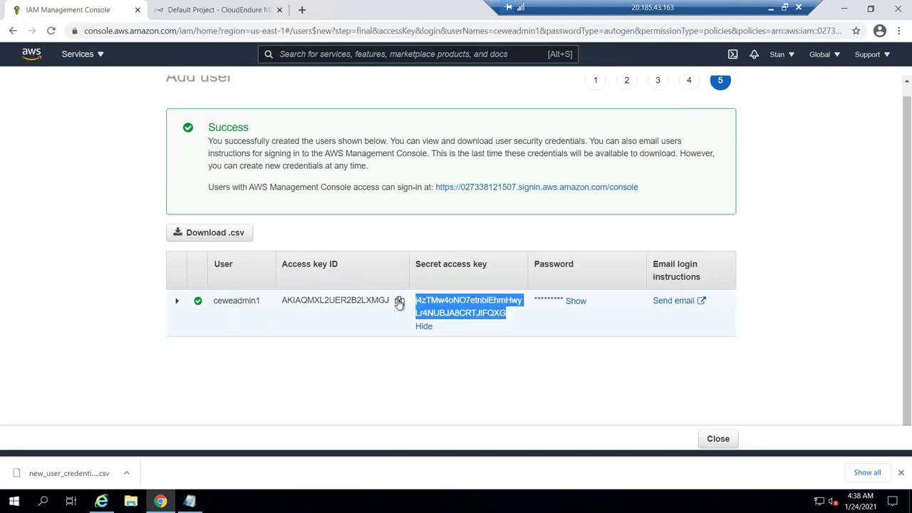
click(399, 301)
key(alt+Tab)
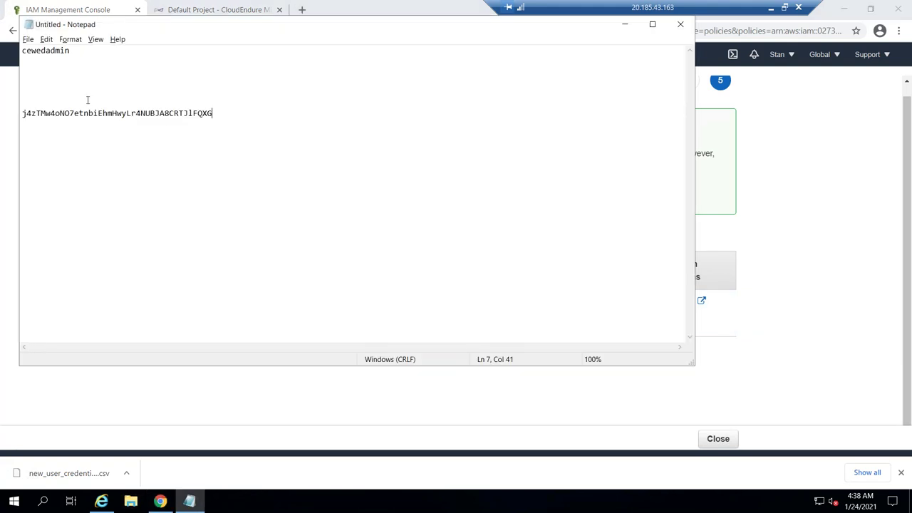
key(ctrl+v)
key(Delete)
key(alt+Tab)
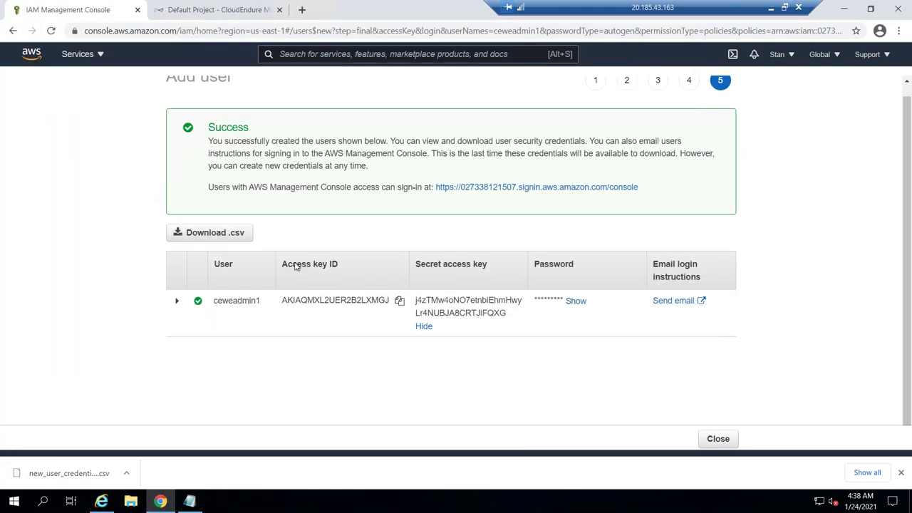
Copy the user's console password into the note and tidy the empty lines
triple_click(576, 302)
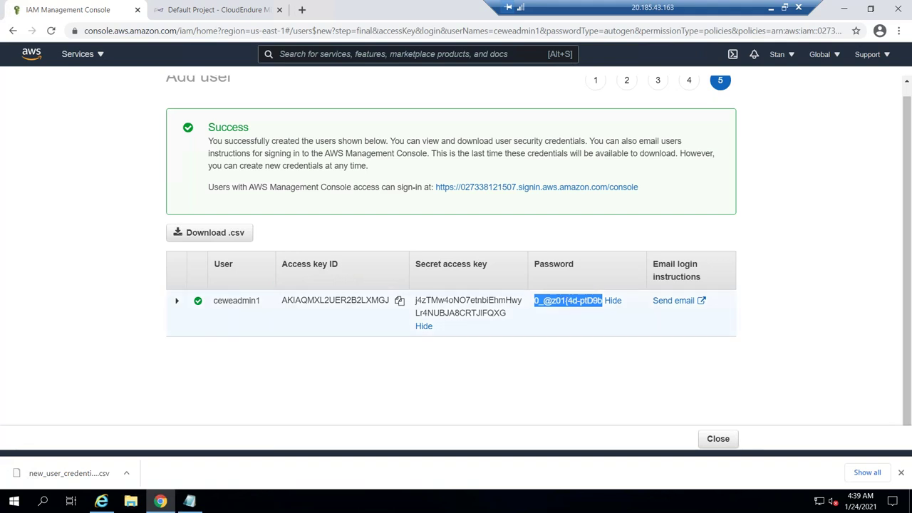
right_click(571, 299)
click(594, 306)
key(alt+Tab)
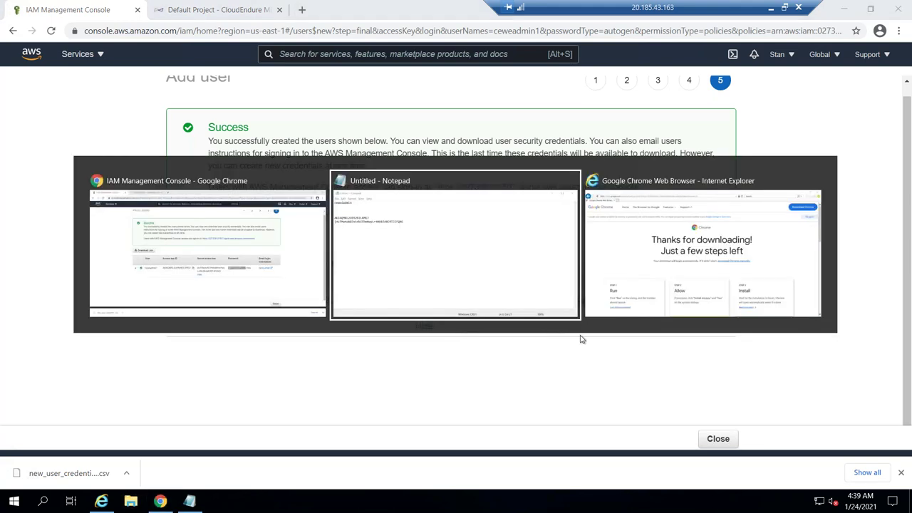
click(73, 71)
key(ctrl+v)
click(32, 61)
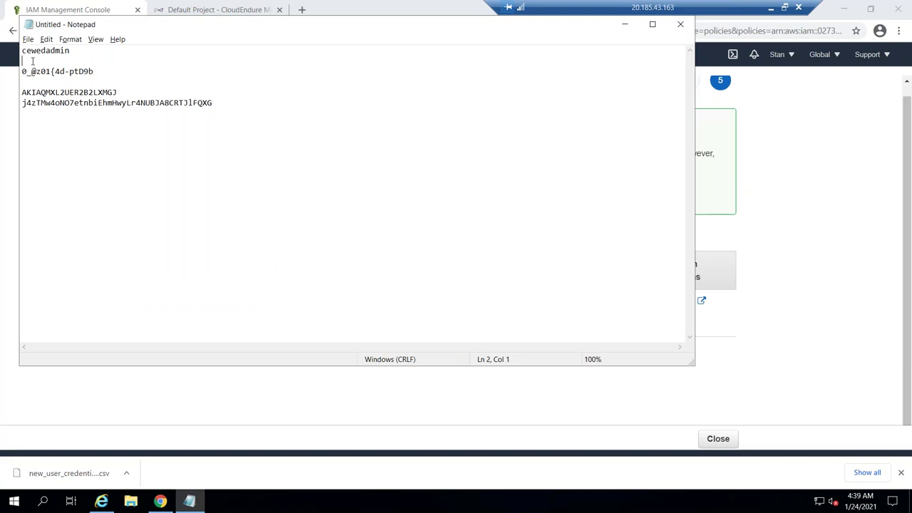
key(Delete)
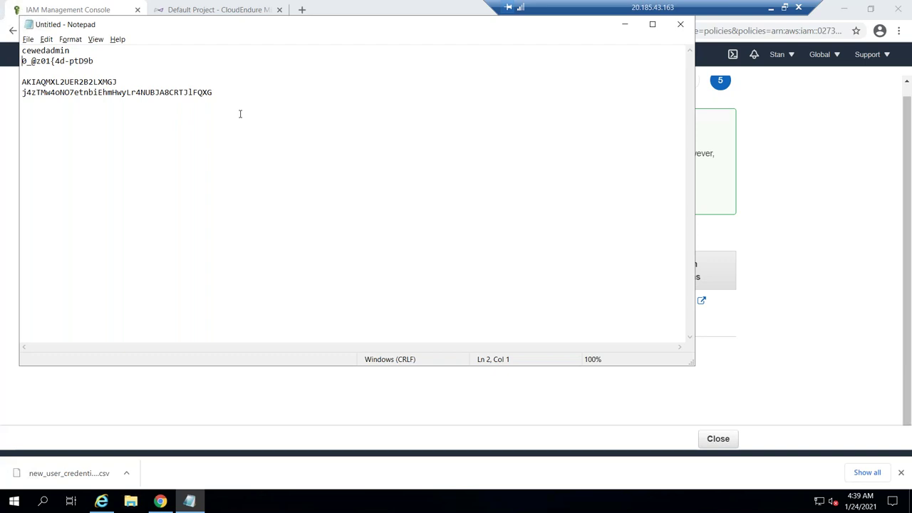
Replace the misspelled user name in the note with ceweadmin1 and close the success page
key(alt+Tab)
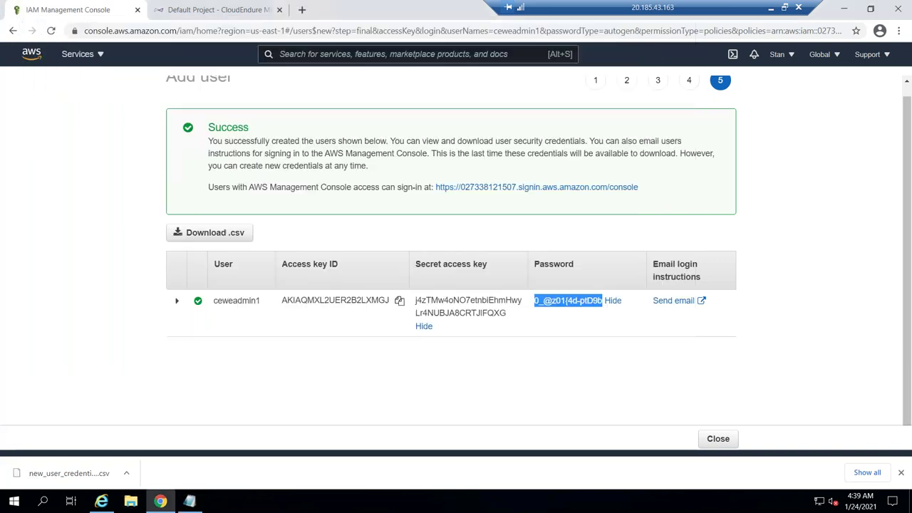
double_click(244, 302)
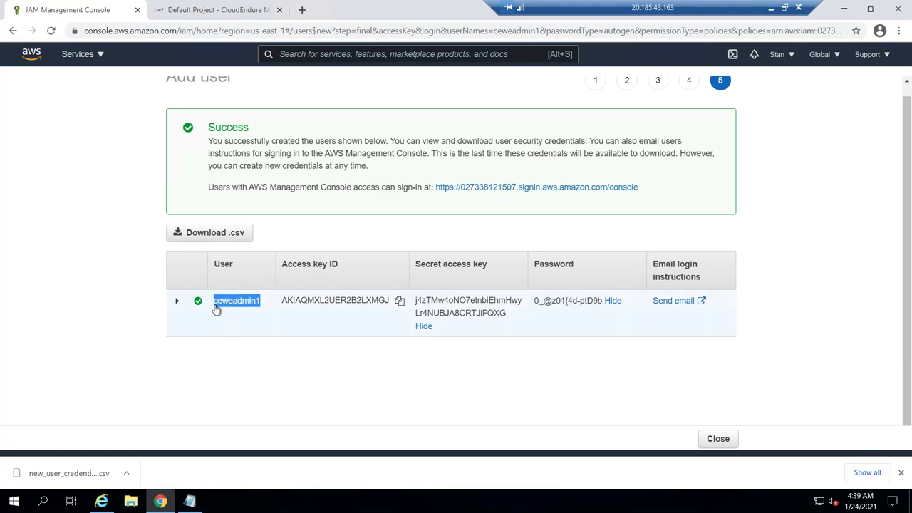
key(alt+Tab)
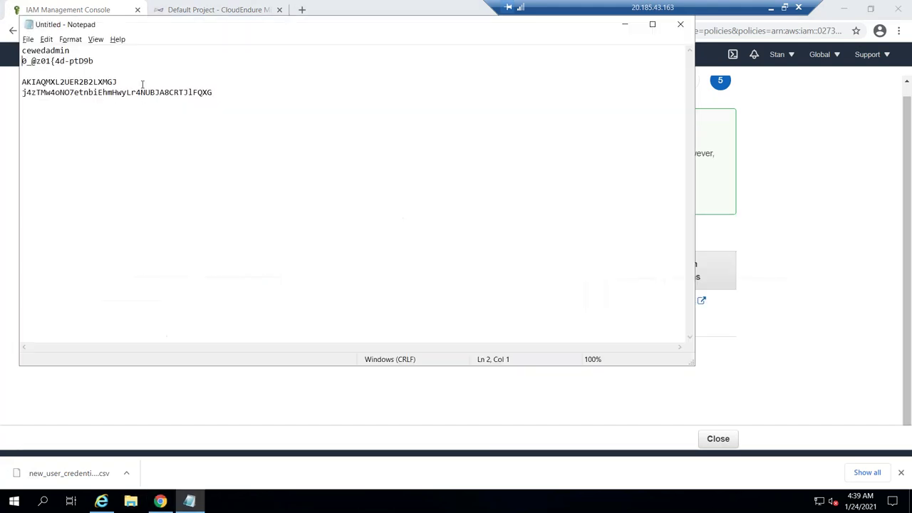
drag(78, 51, 23, 50)
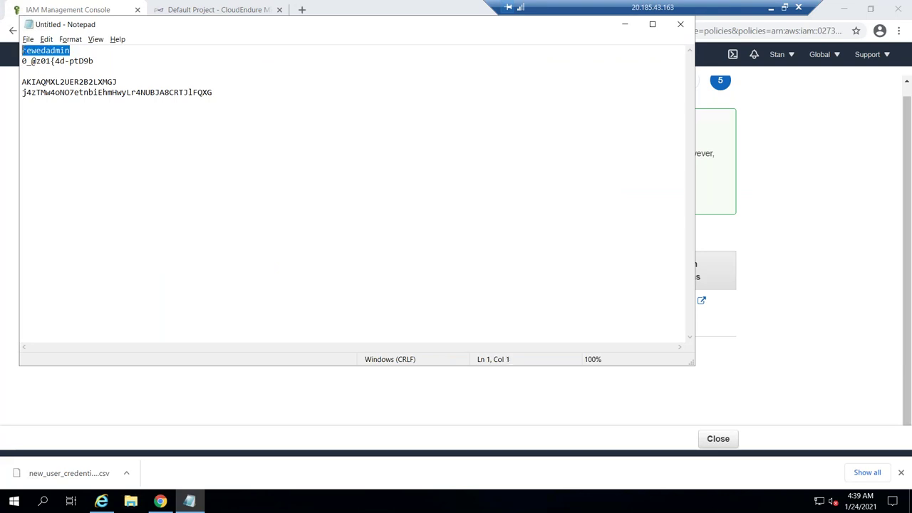
key(ctrl+v)
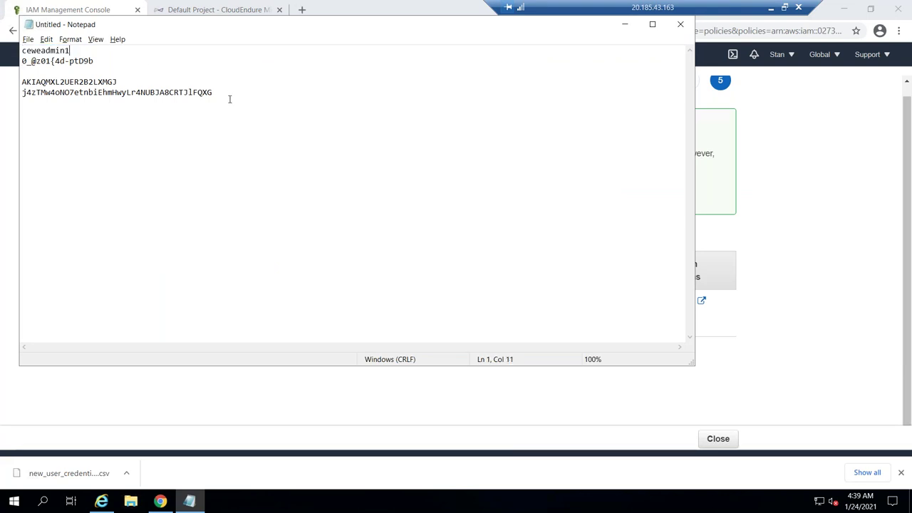
key(alt+Tab)
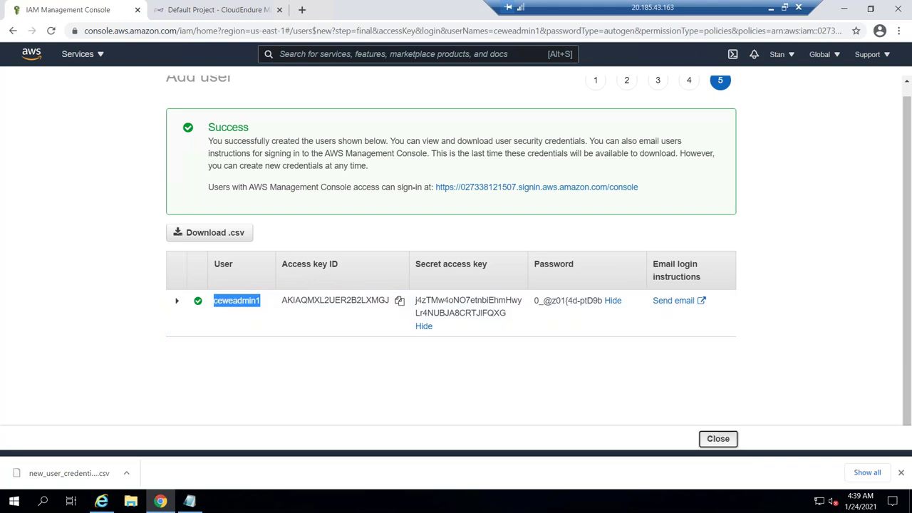
click(710, 438)
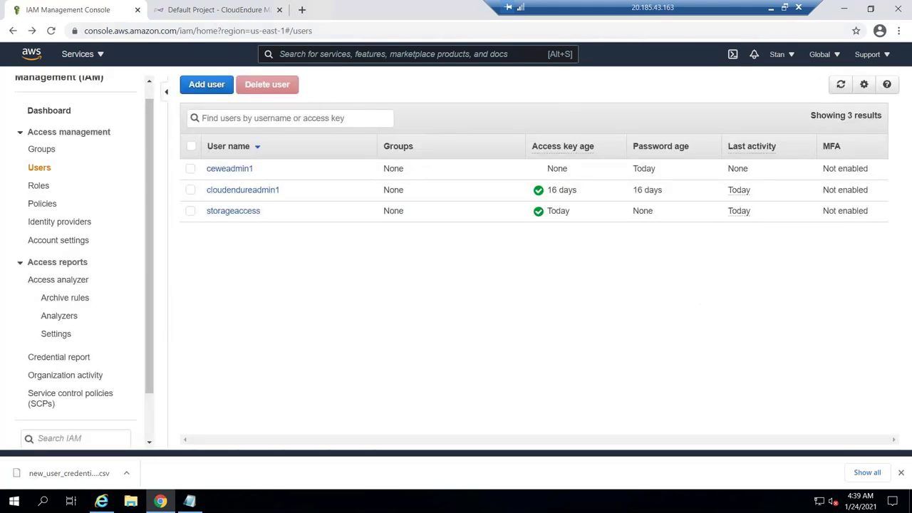
Paste the access key ID from Notepad into CloudEndure's AWS Access Key ID field
click(214, 9)
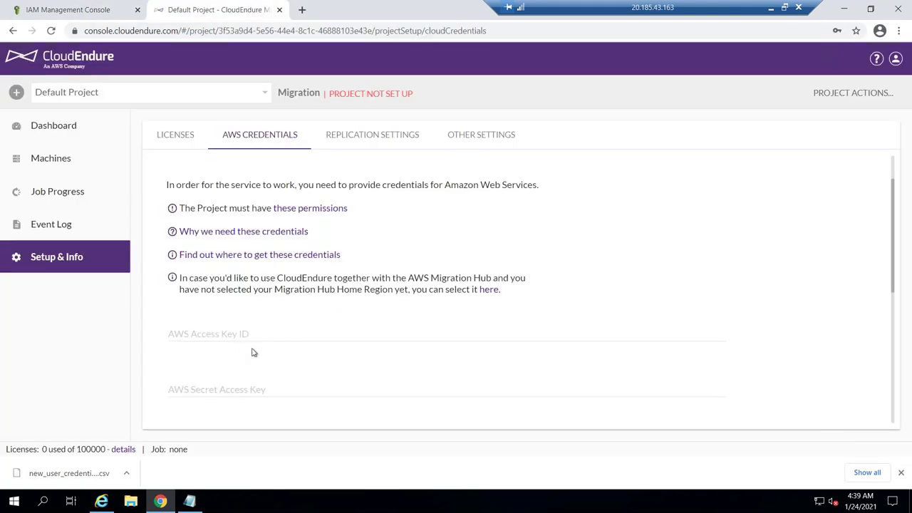
key(alt+Tab)
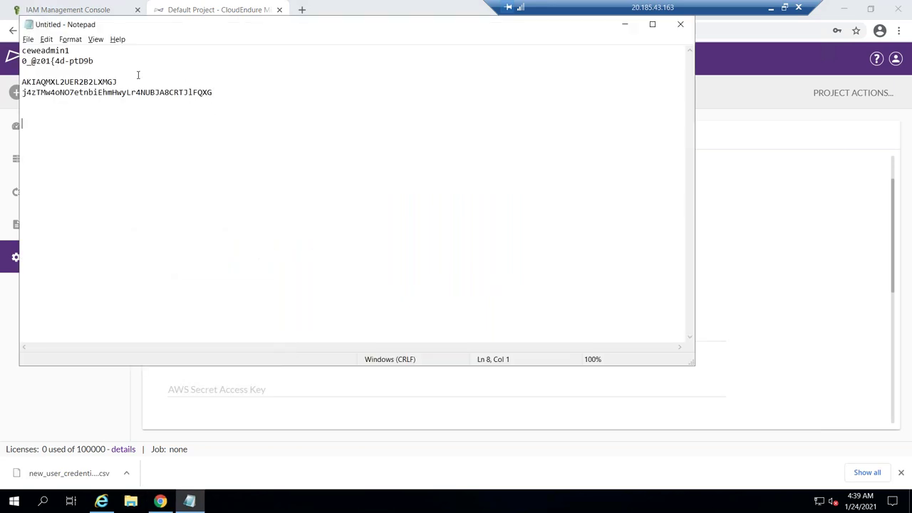
double_click(95, 82)
key(ctrl+c)
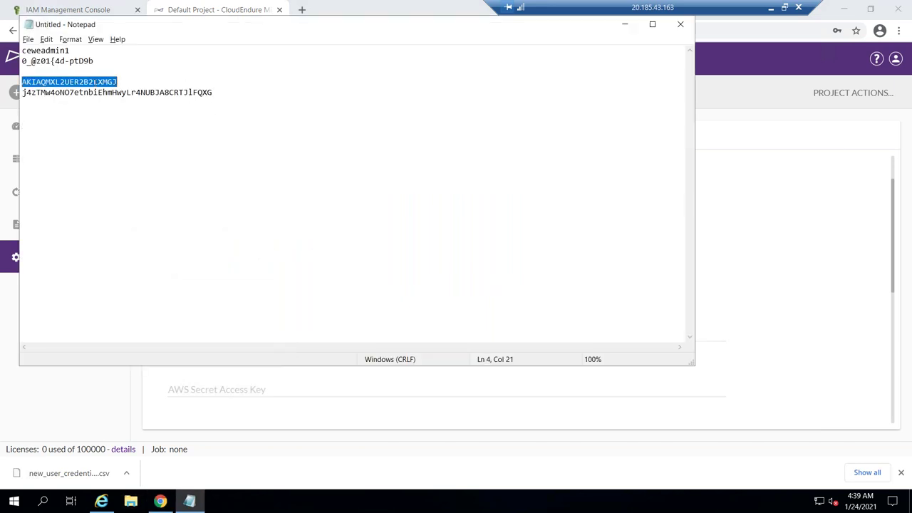
key(alt+Tab)
click(218, 339)
key(ctrl+v)
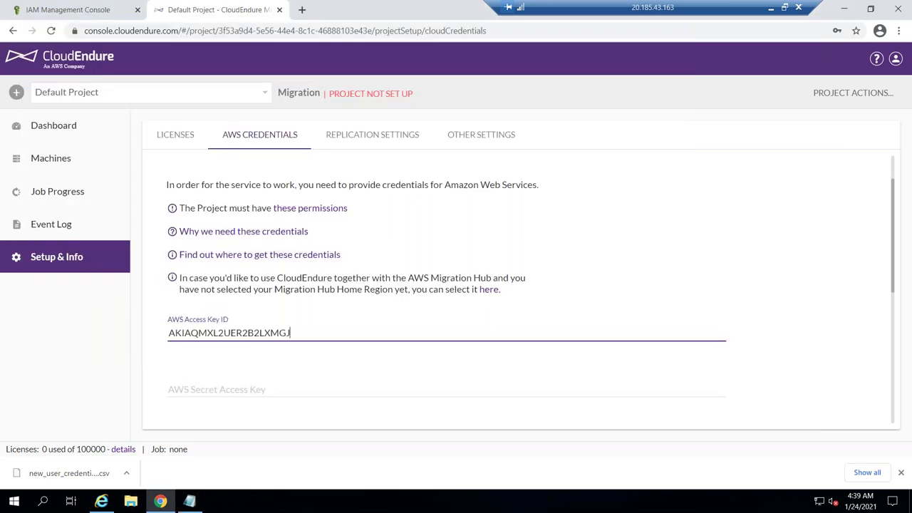
Paste the secret access key from Notepad into the AWS Secret Access Key field
key(alt+Tab)
double_click(118, 93)
key(ctrl+c)
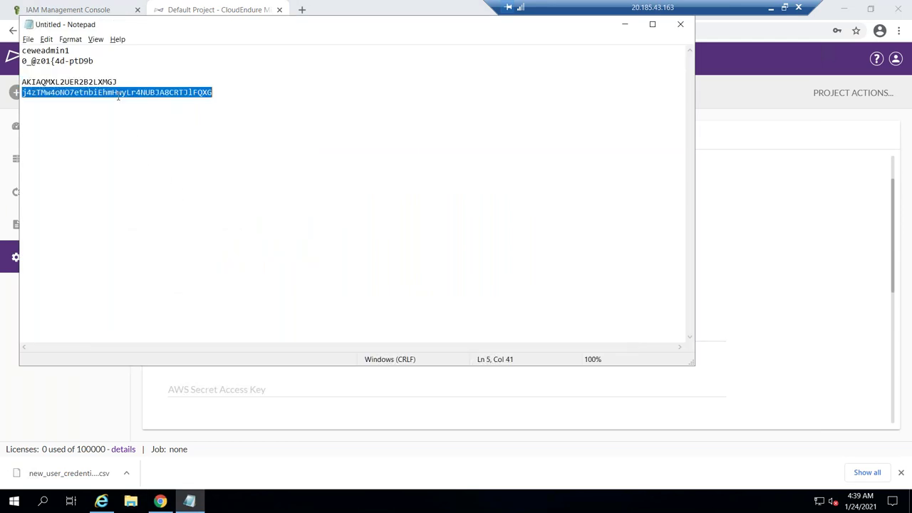
key(alt+Tab)
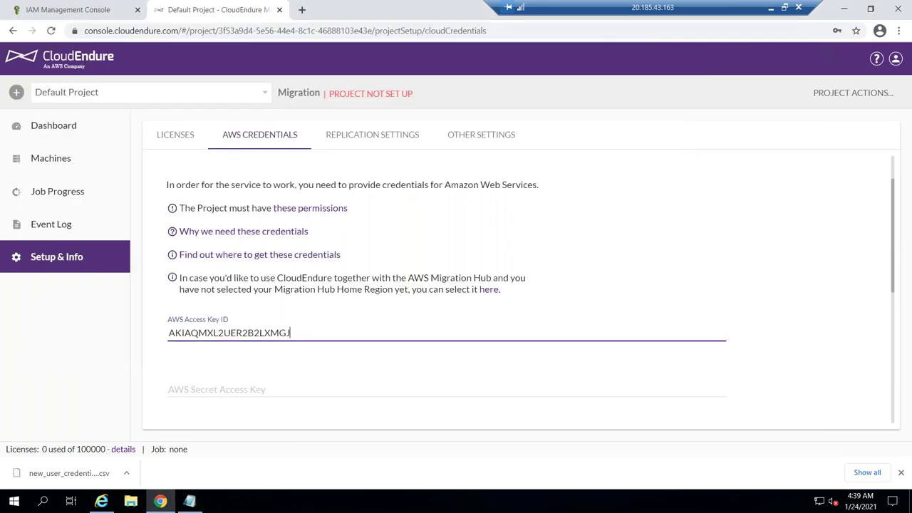
click(232, 389)
key(ctrl+v)
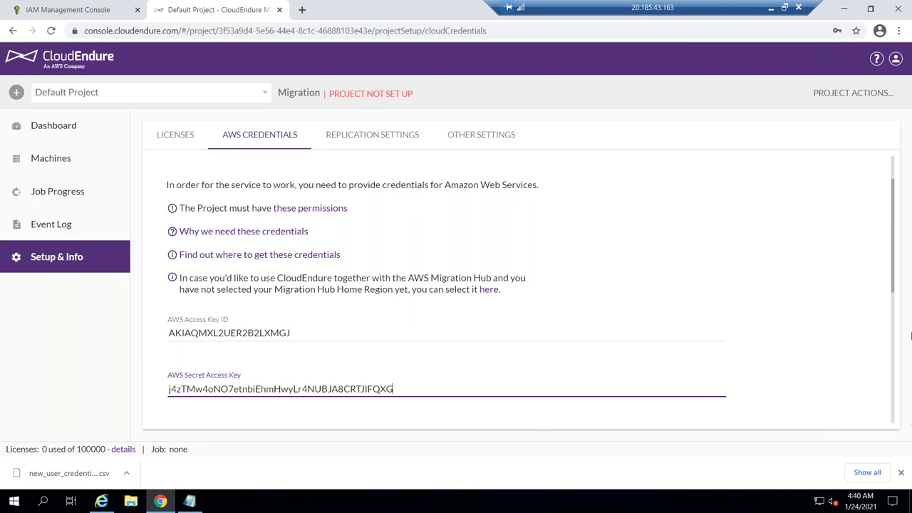
click(904, 397)
scroll(757, 358, down, 2)
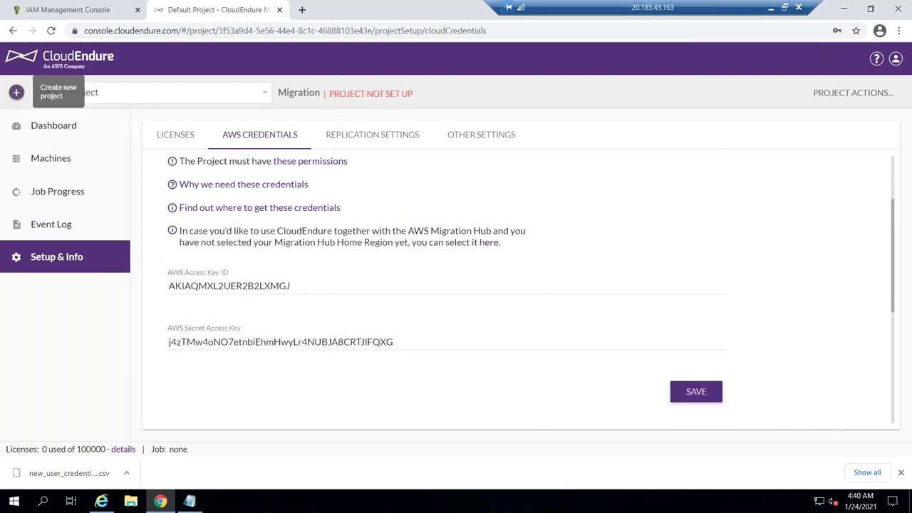
Create a CloudEndure project named AZURE2AWS and dismiss the not-set-up notice
click(16, 92)
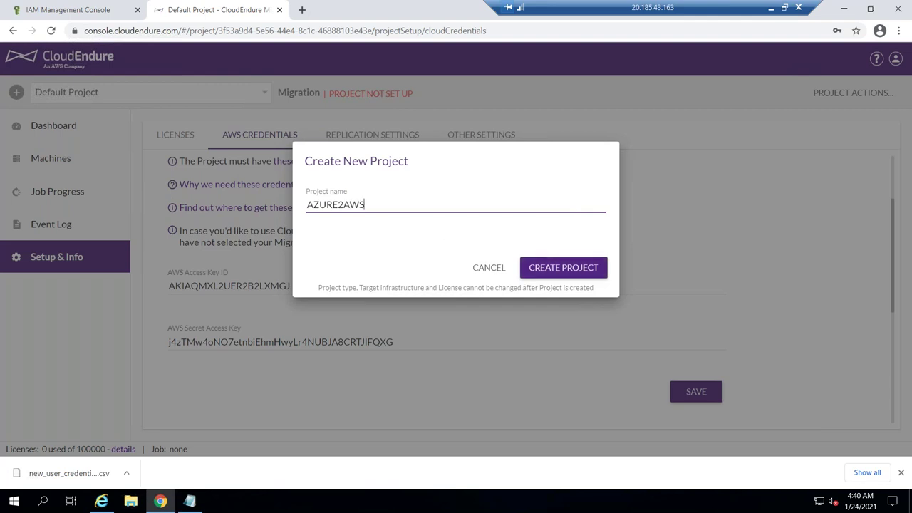
click(535, 274)
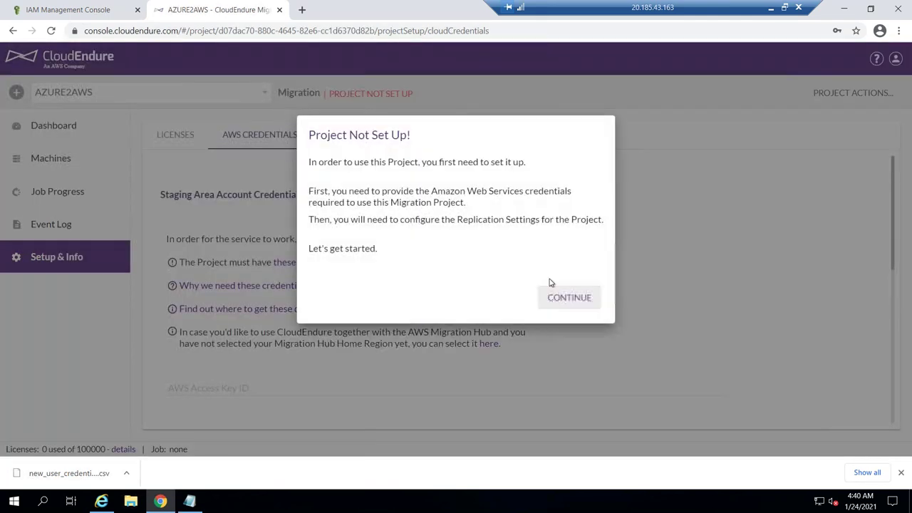
click(573, 305)
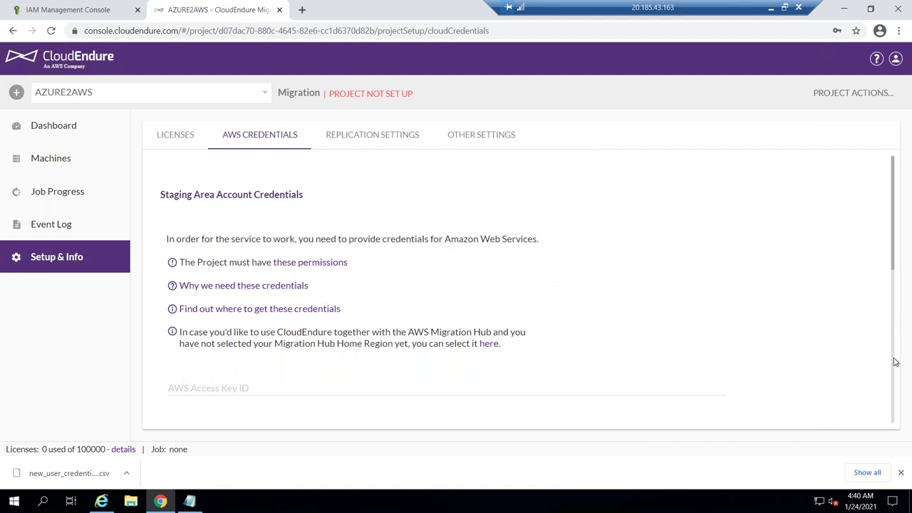
click(892, 314)
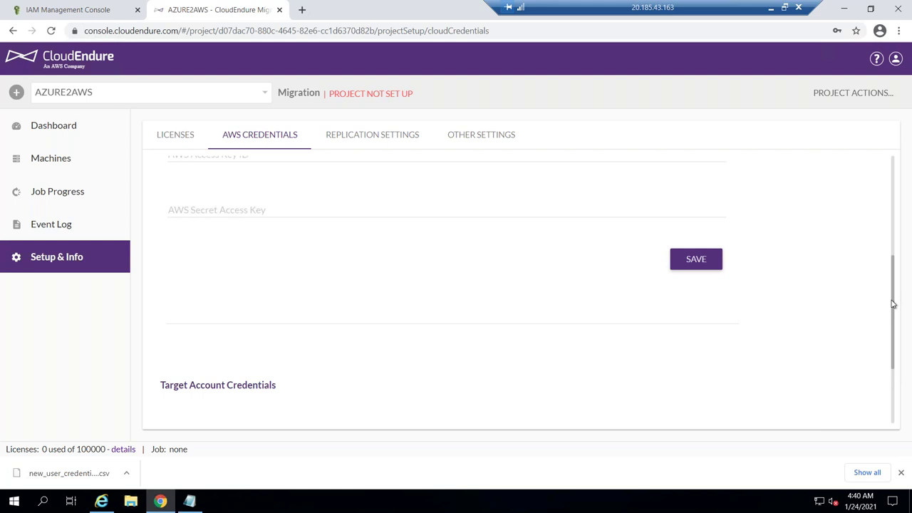
scroll(891, 275, up, 2)
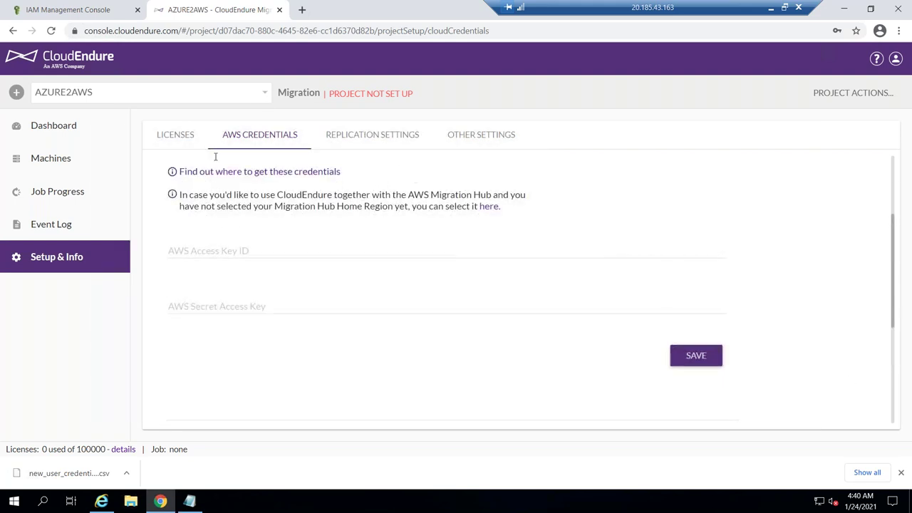
Switch to the Default Project and view its empty AWS Credentials fields
click(240, 96)
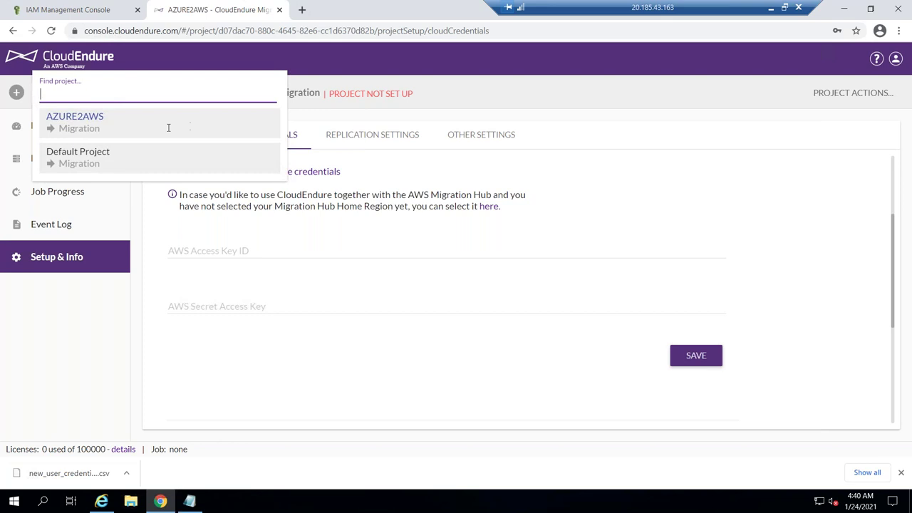
click(141, 158)
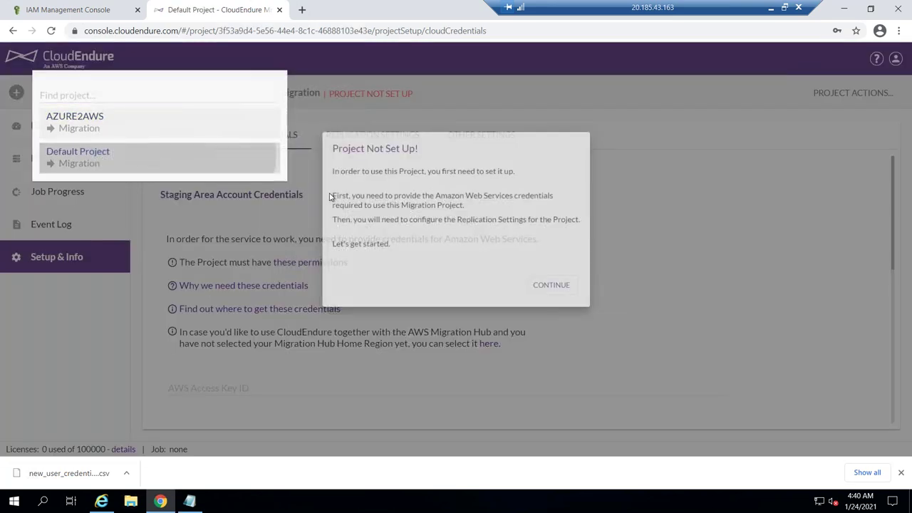
click(570, 292)
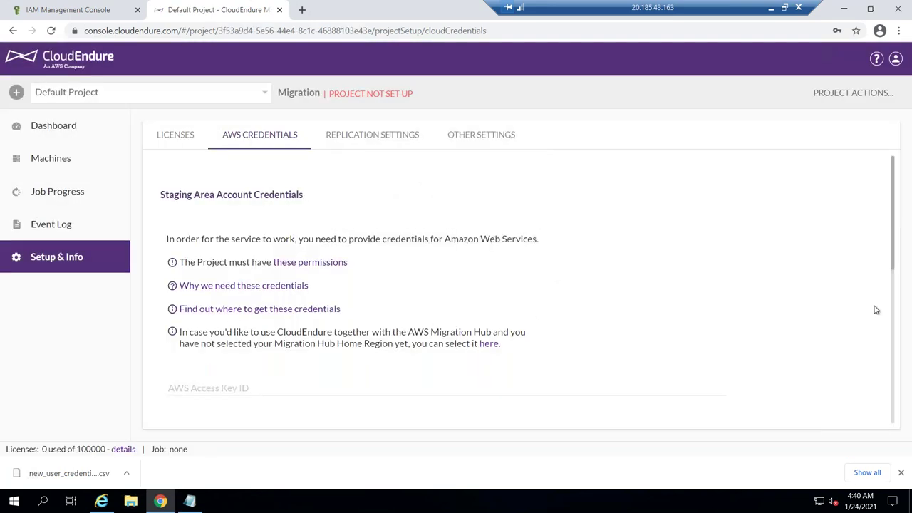
scroll(458, 259, down, 3)
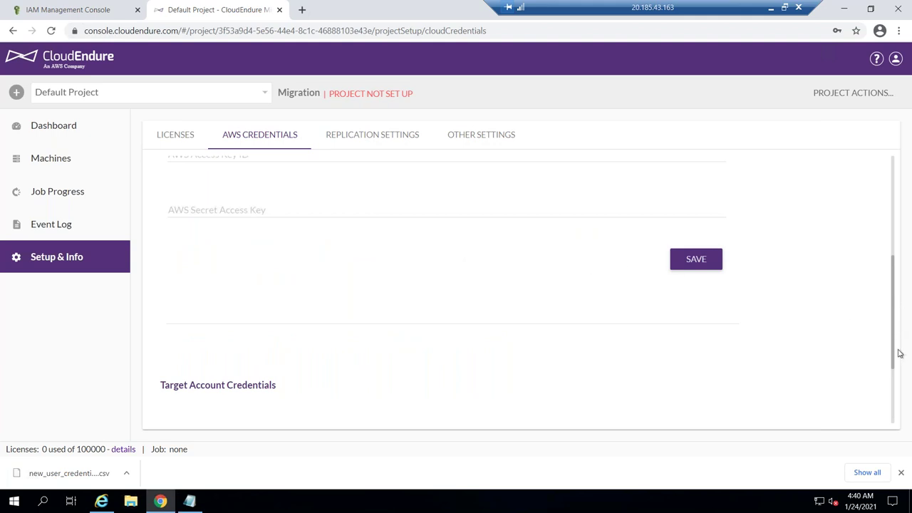
drag(895, 352, 891, 307)
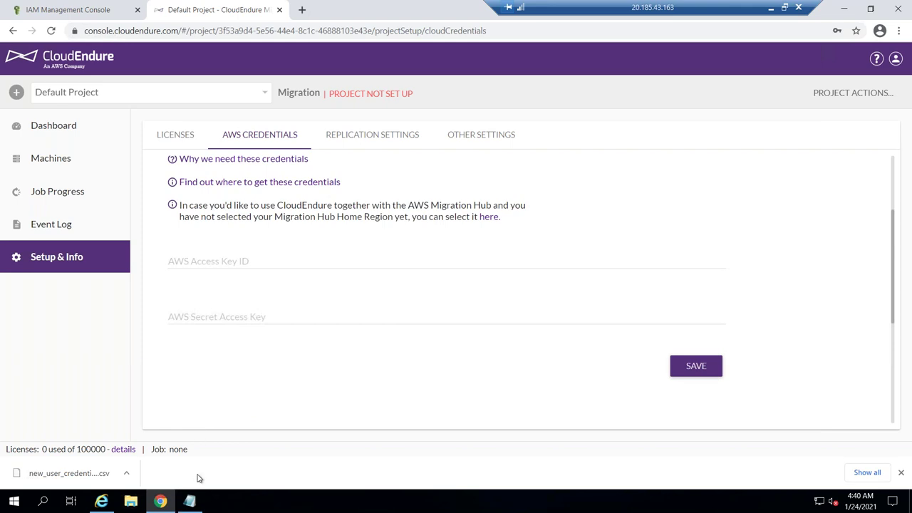
Paste the secret access key from Notepad into the Default Project's AWS Secret Access Key field
click(191, 502)
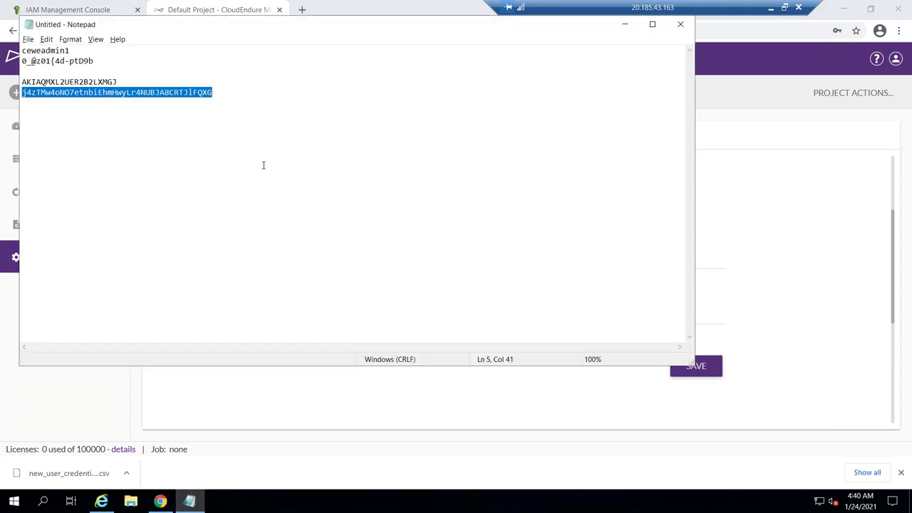
key(ctrl+c)
key(alt+Tab)
click(276, 312)
key(ctrl+v)
Paste the access key ID into the AWS Access Key ID field and save the credentials
key(alt+Tab)
double_click(68, 84)
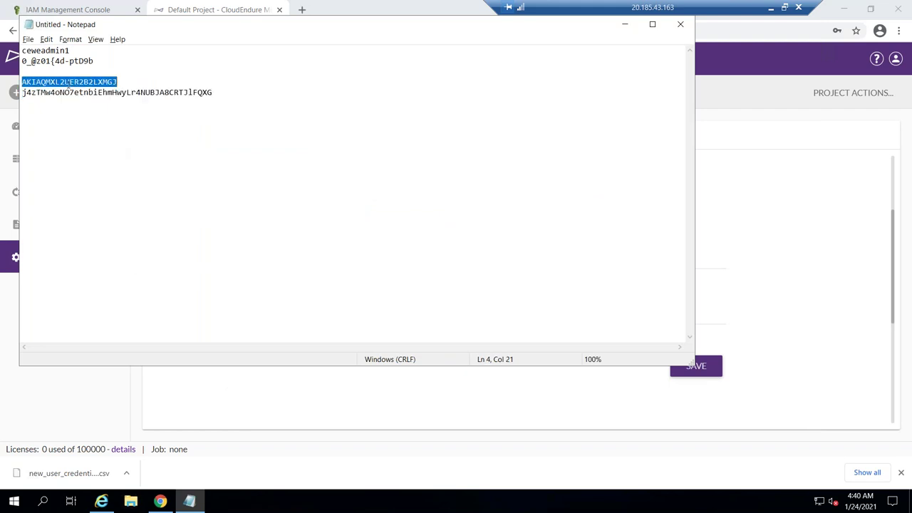
key(ctrl+c)
key(alt+Tab)
click(297, 260)
key(ctrl+v)
key(Return)
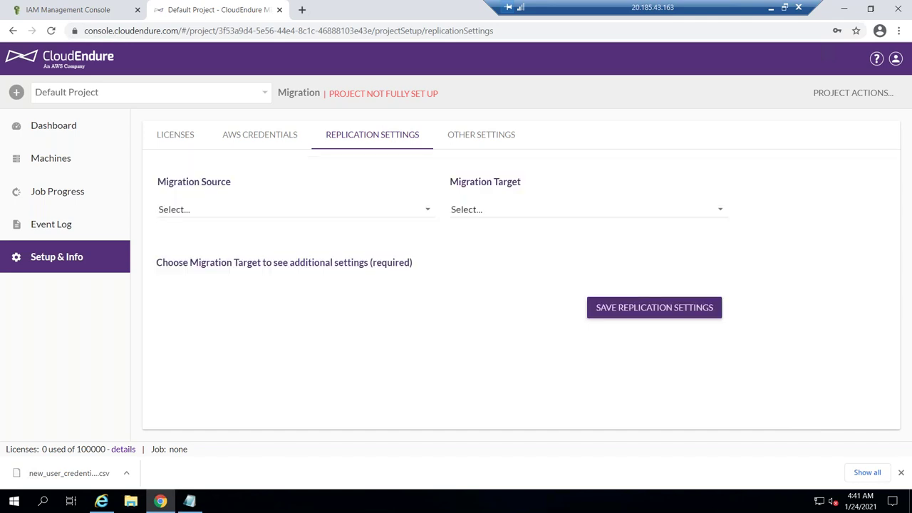
Set the replication source to Other Infrastructure and the target to AWS US East (Ohio)
click(351, 211)
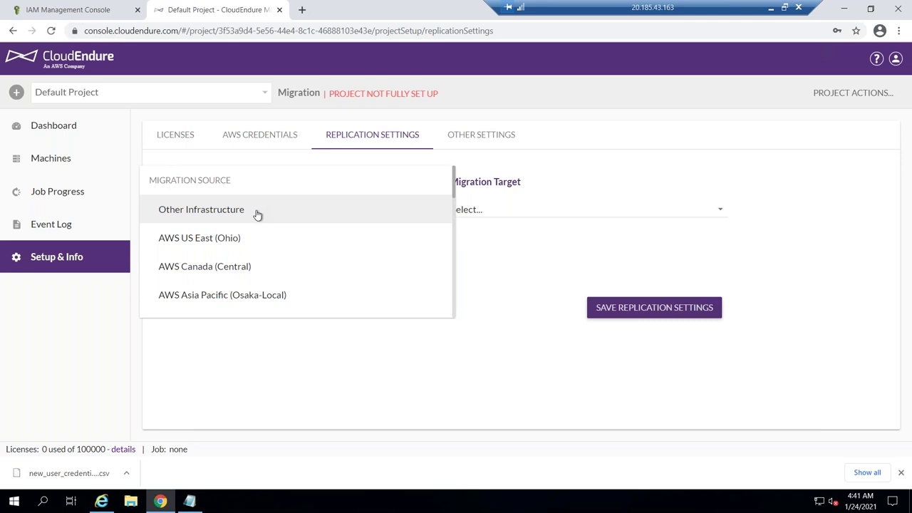
click(257, 214)
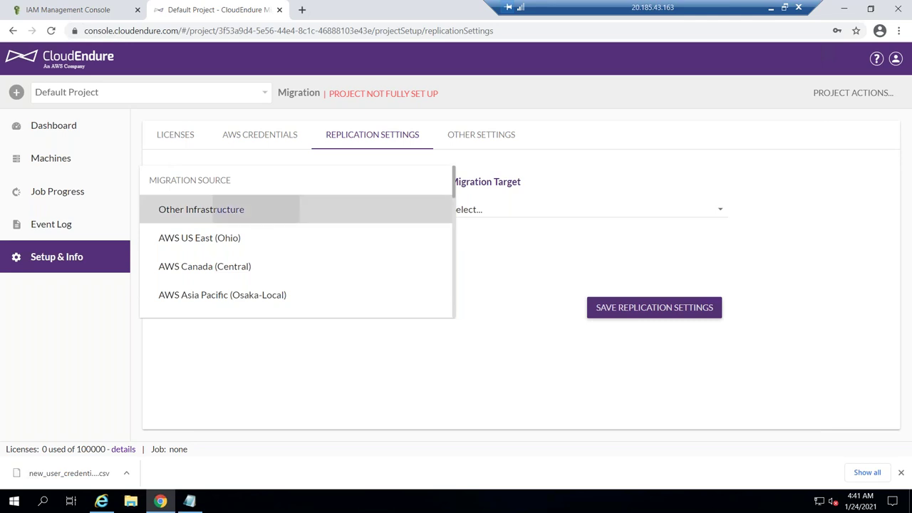
click(513, 214)
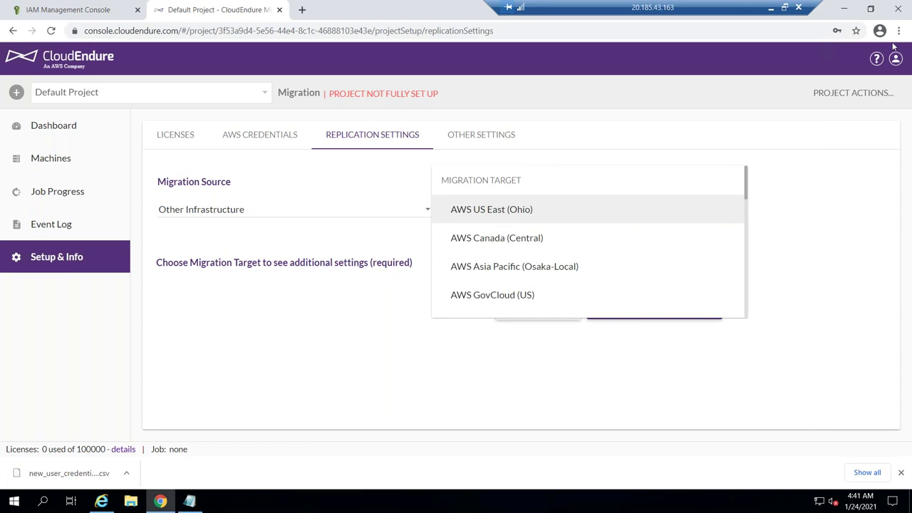
click(519, 211)
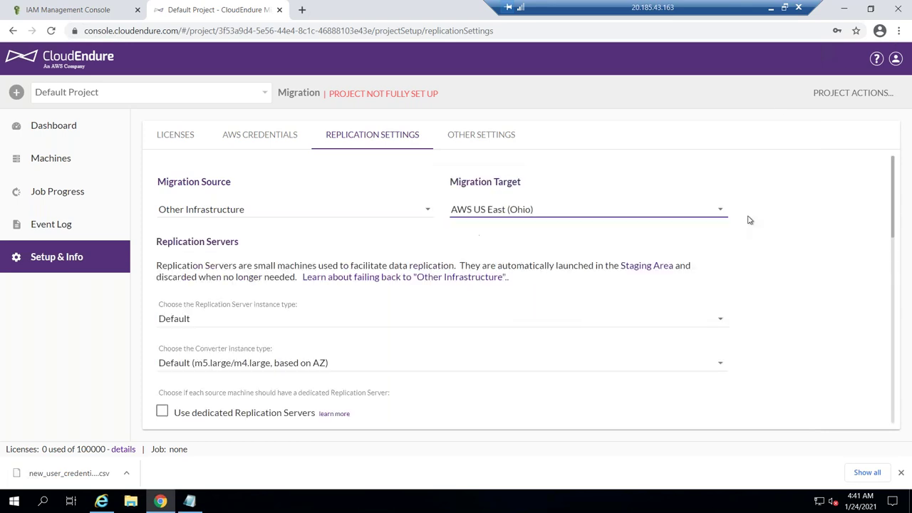
click(721, 211)
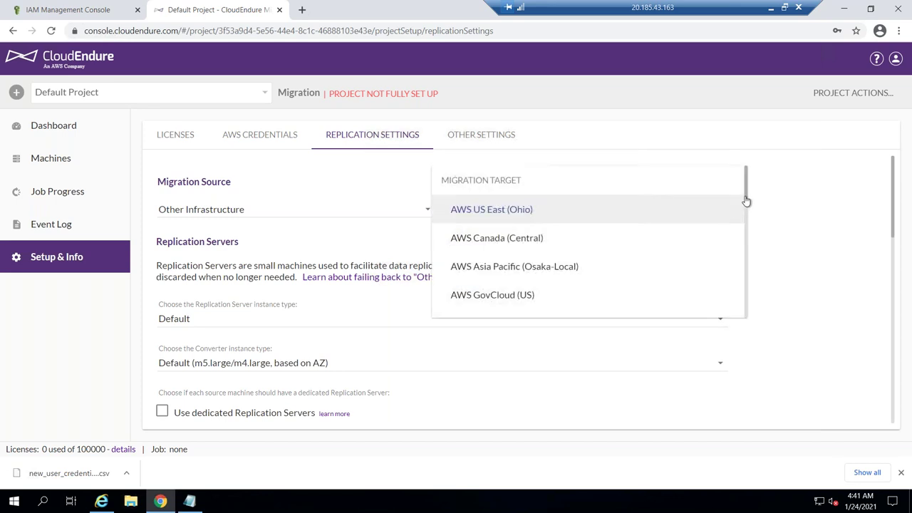
scroll(749, 299, down, 6)
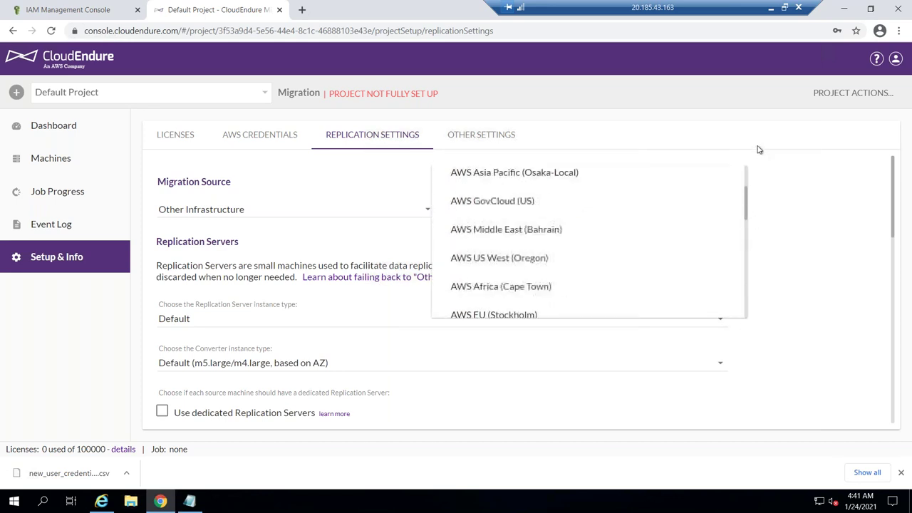
scroll(758, 151, up, 6)
click(535, 217)
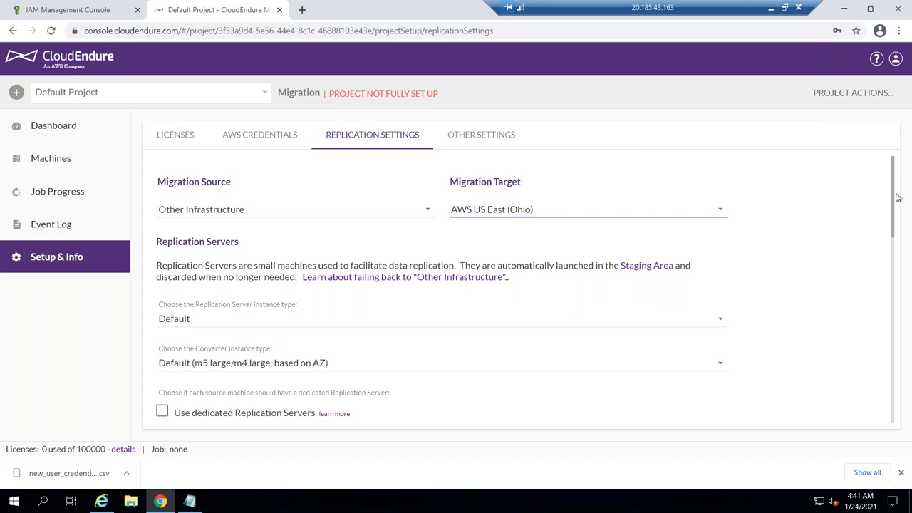
Choose t2.micro as the Replication Server instance type
scroll(897, 237, down, 2)
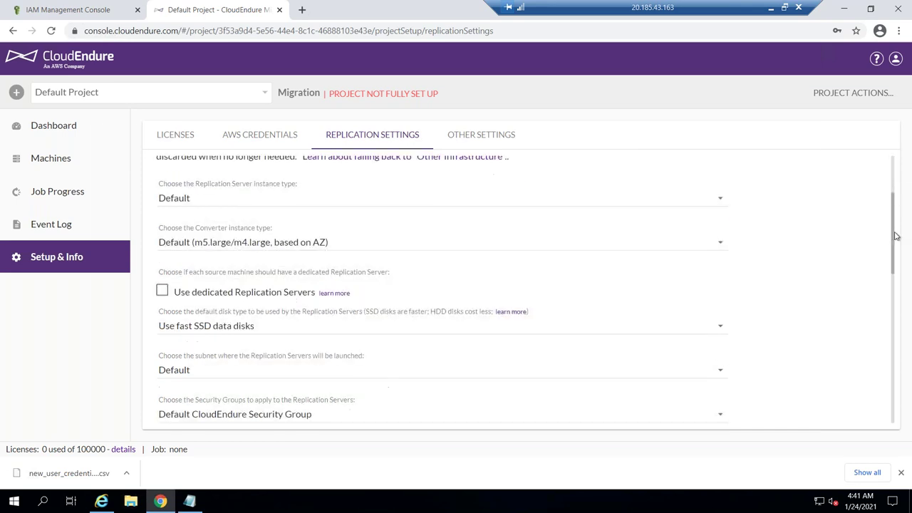
click(430, 200)
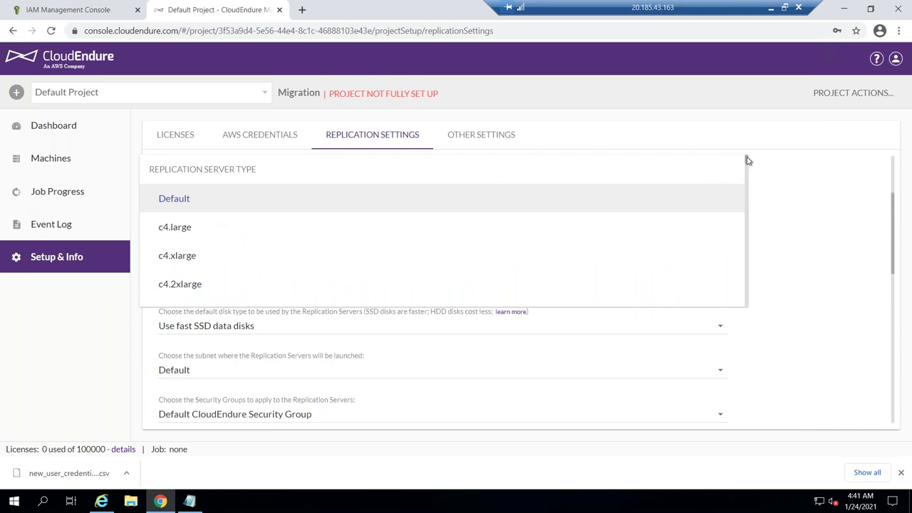
drag(747, 167, 755, 289)
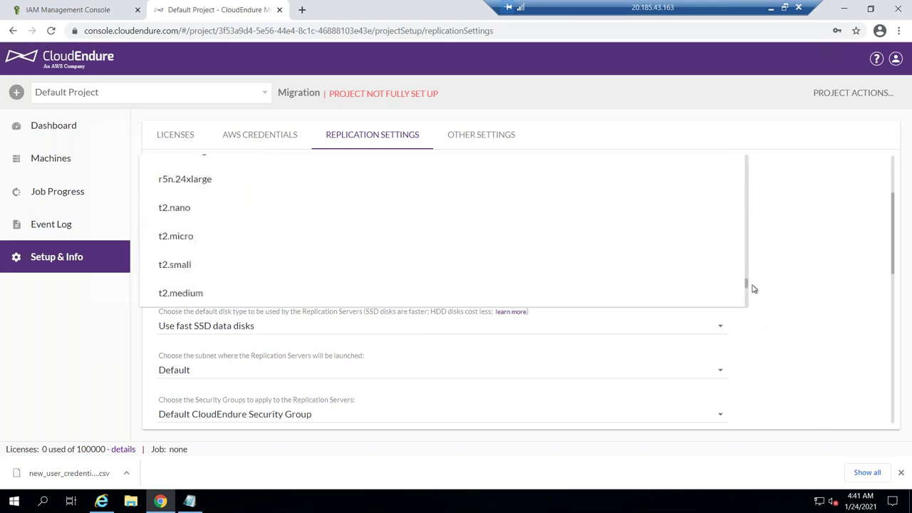
click(187, 241)
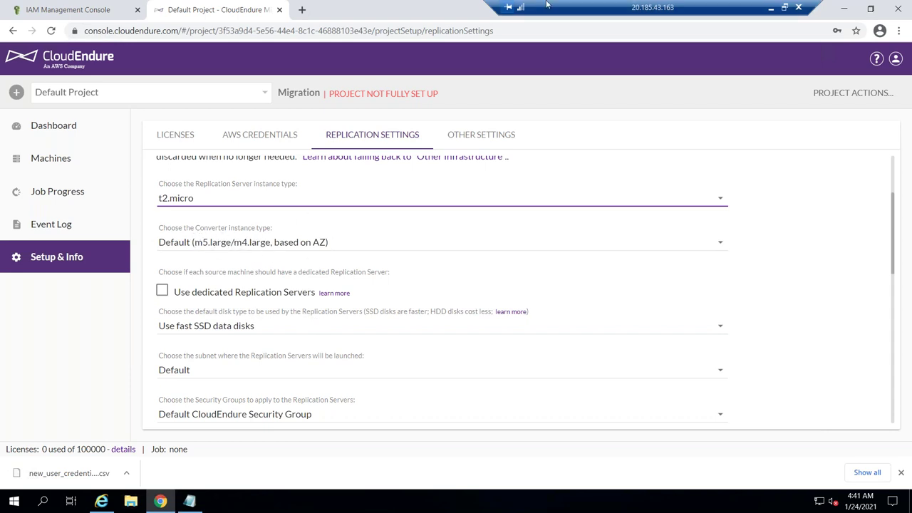
drag(553, 13, 179, 6)
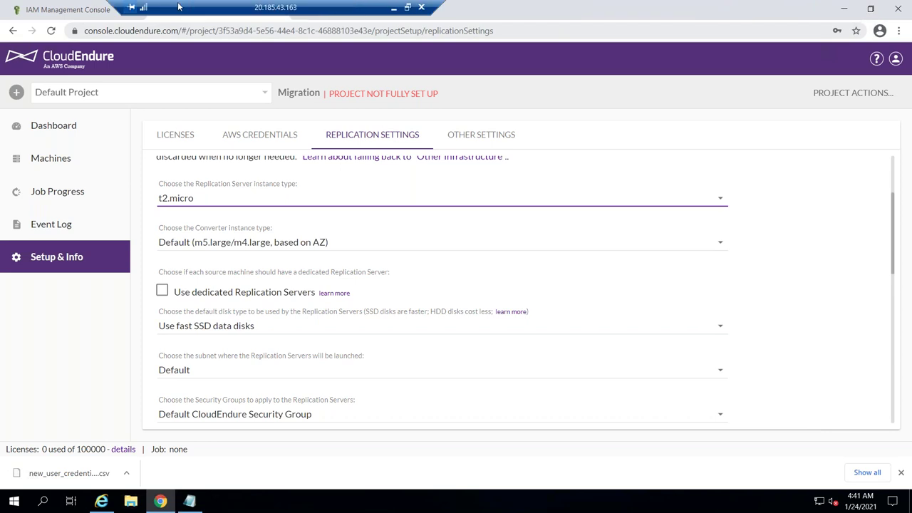
In the PowerPoint deck, present slide 5, 'How CloudEndure Disaster Recovery Works', full screen
click(395, 7)
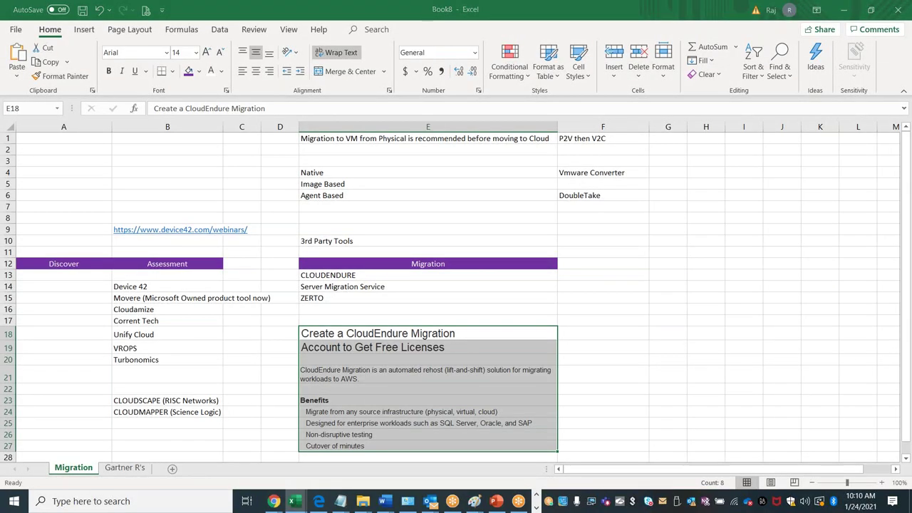
key(alt+Tab)
key(Tab)
key(Tab)
key(Tab)
click(67, 198)
key(Up)
key(Up)
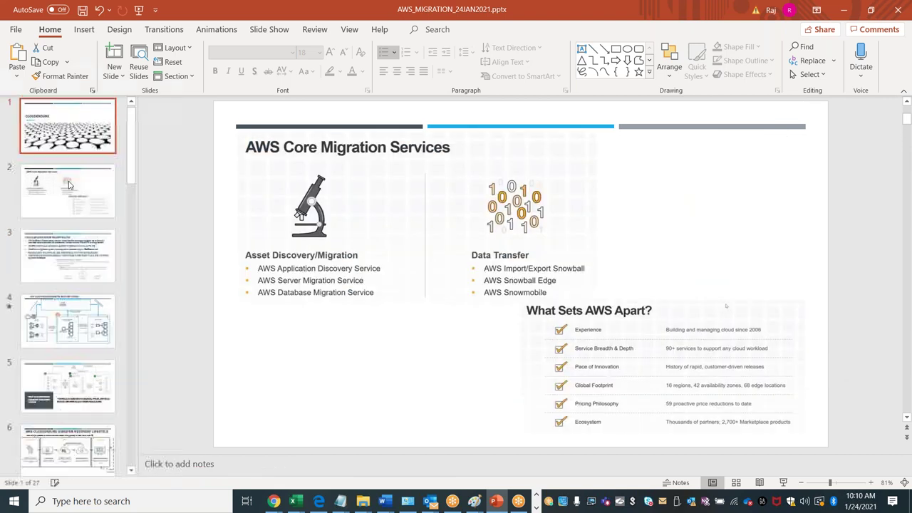
key(Down)
key(Down)
key(Down)
key(Down)
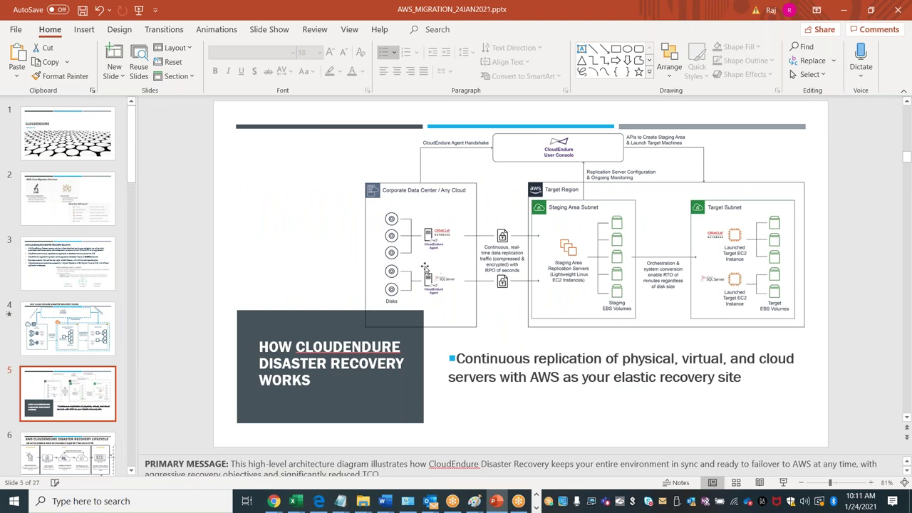
click(784, 483)
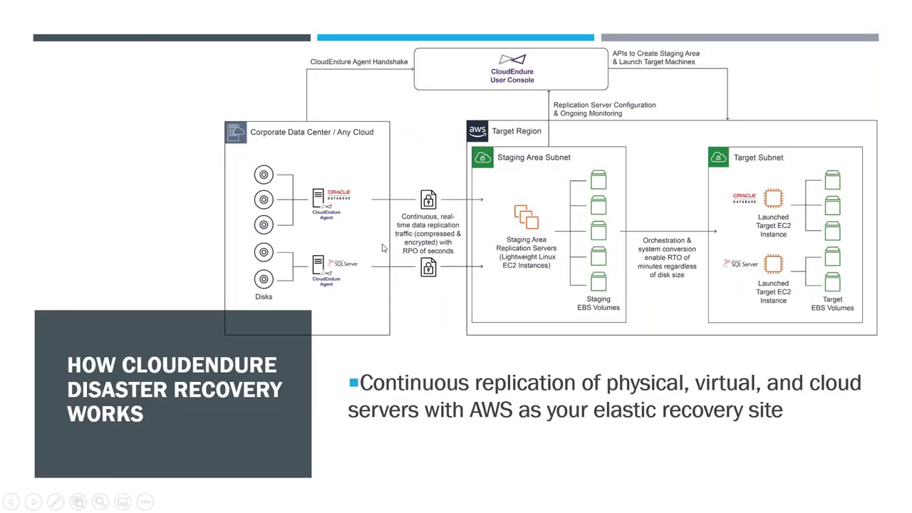
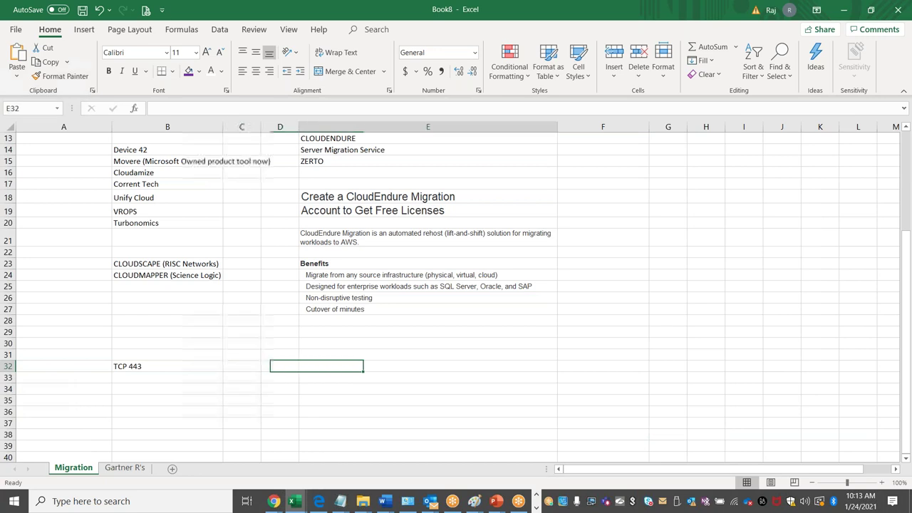
Enter 'Monitoring, Reporting' as the purpose of TCP 443 on the Migration sheet
text(, )
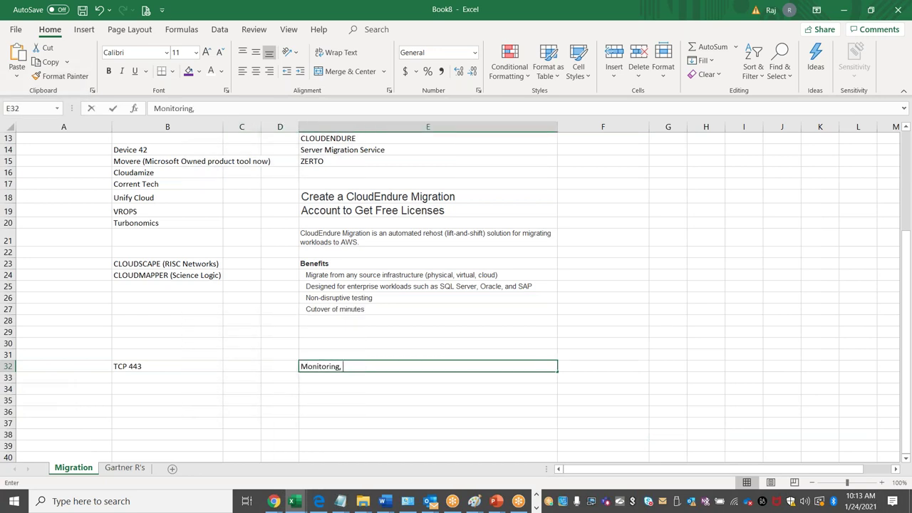
text(Reporting...)
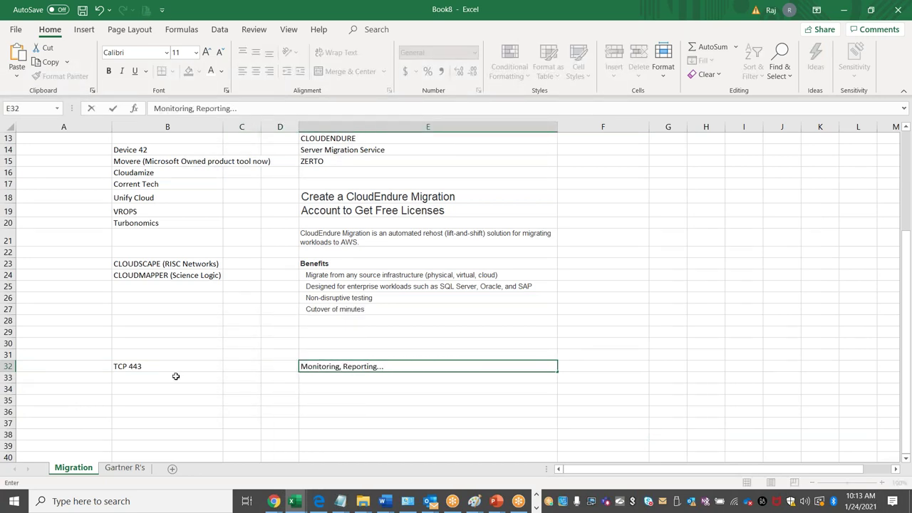
Record TCP 1500 in B33 with 'Continuous Replication using CloudEndure' in E33
click(176, 376)
text(TCP 15)
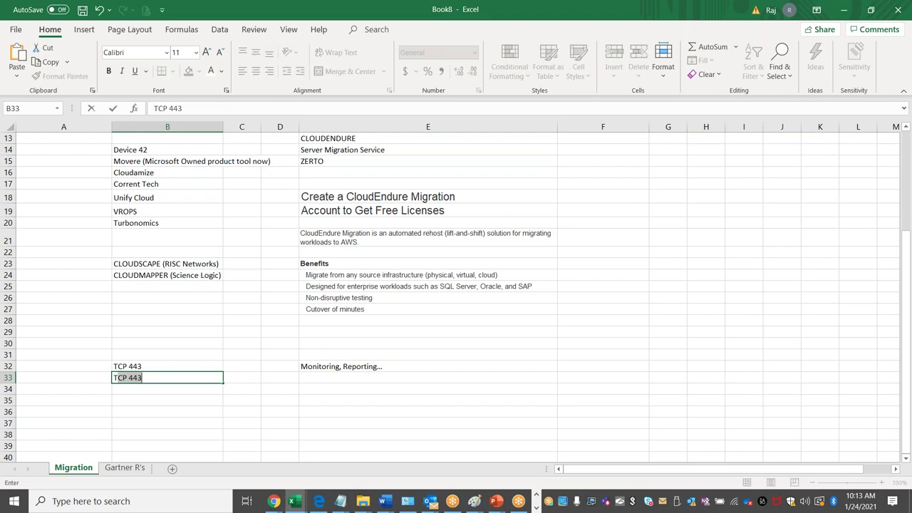
text(00)
key(Tab)
key(Tab)
key(Tab)
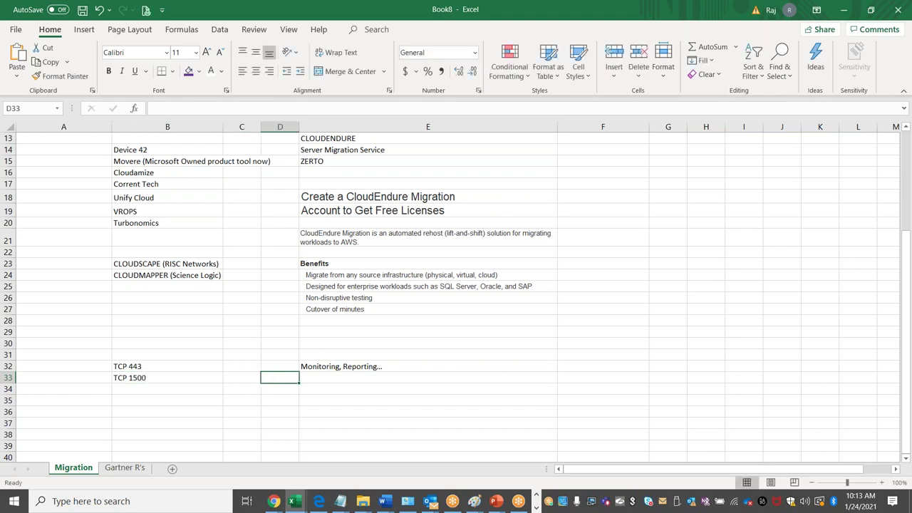
text(Continuous)
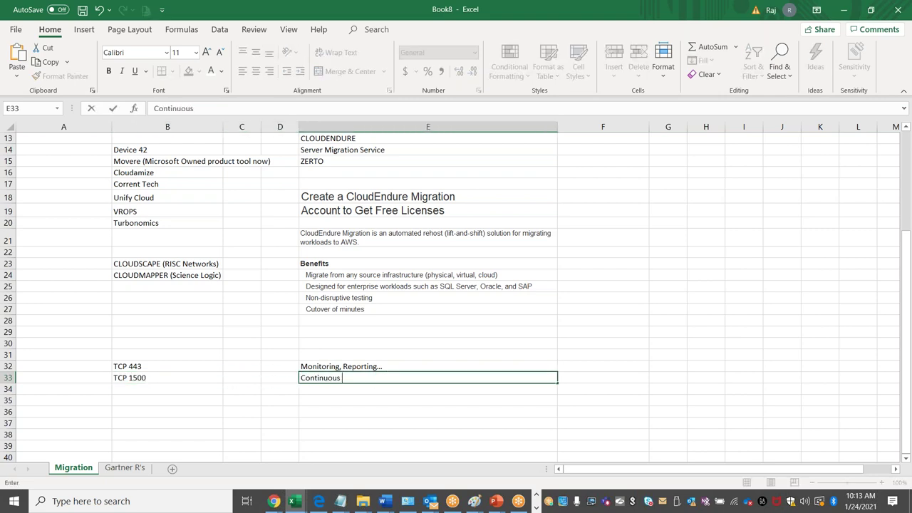
text( Replication us)
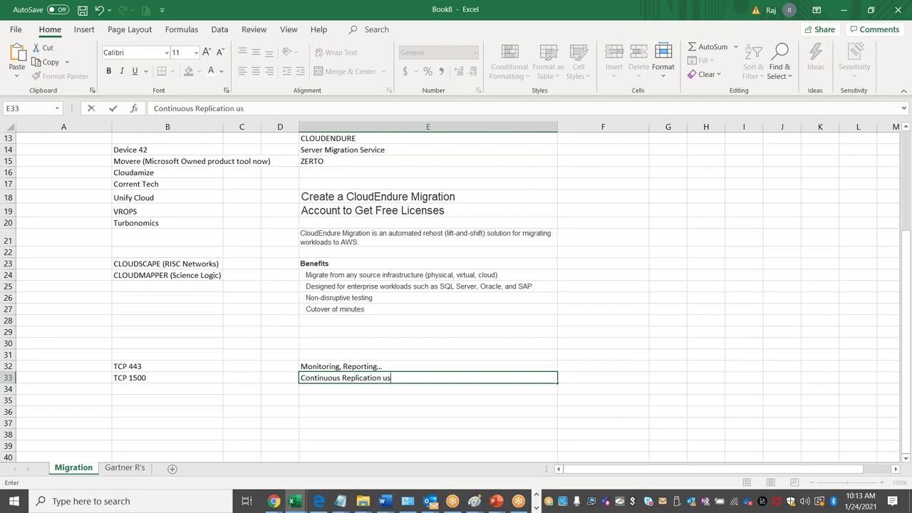
text(ing CloudEndure)
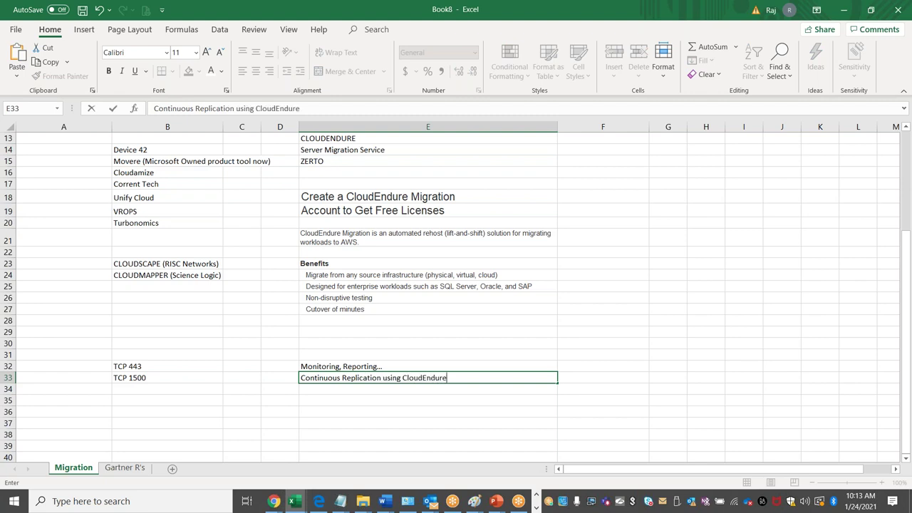
key(Return)
key(alt+Tab)
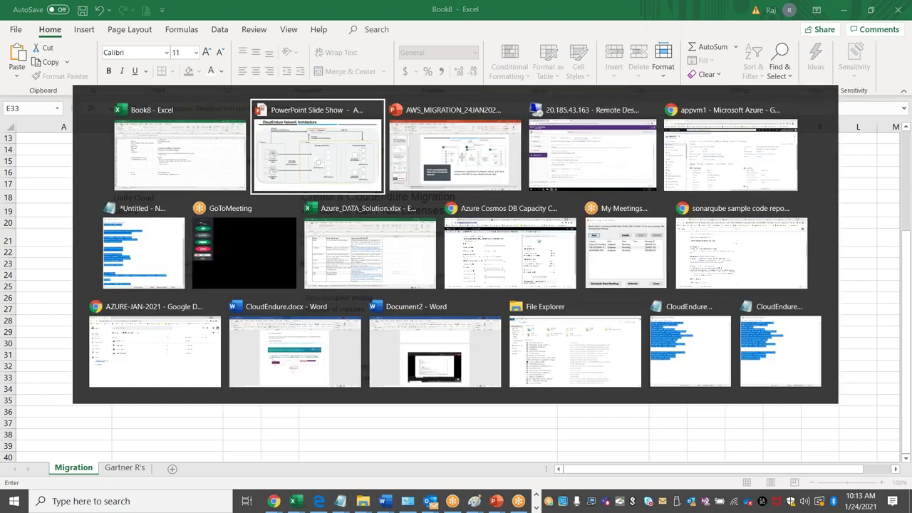
View the CloudEndure architecture slide in AWS_MIGRATION, then return to the remote desktop
key(Tab)
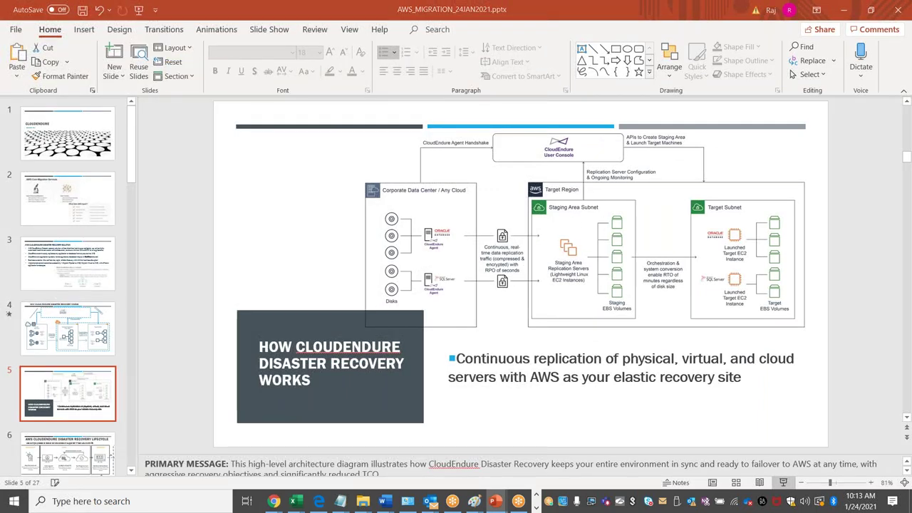
key(alt+Tab)
key(Tab)
key(Tab)
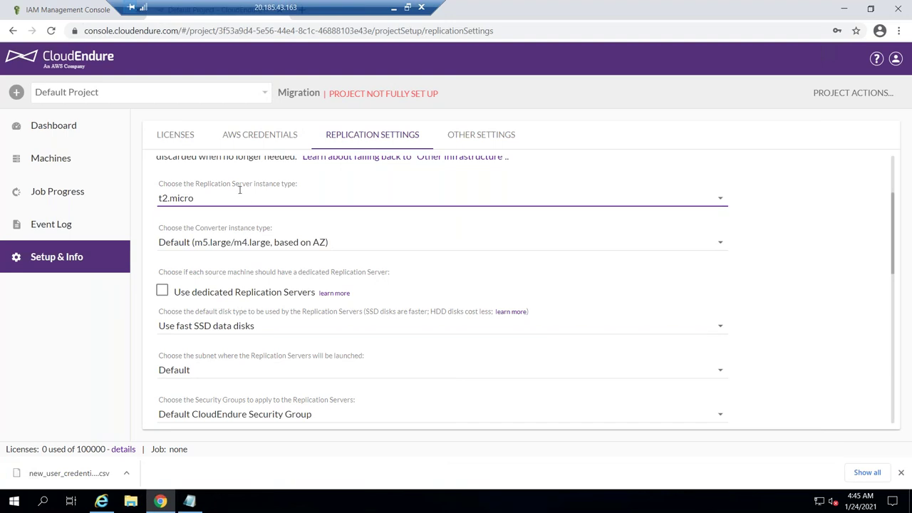
click(244, 241)
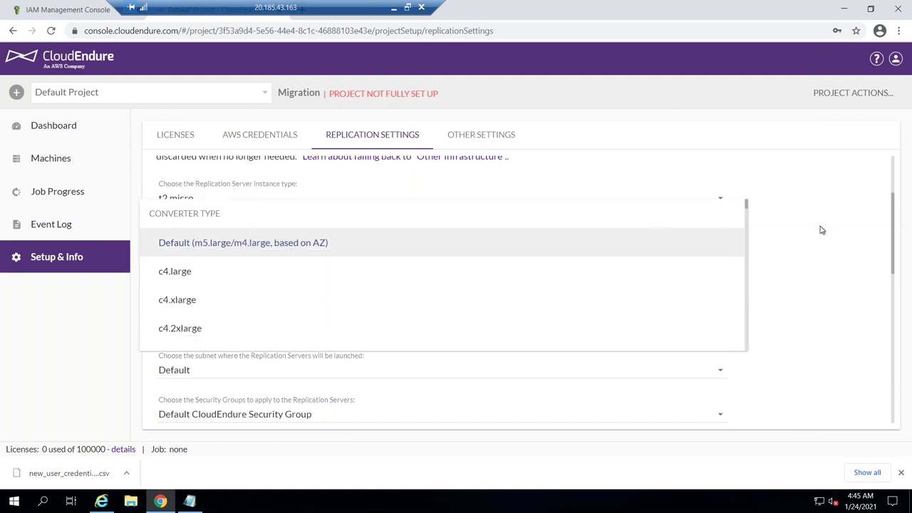
click(817, 253)
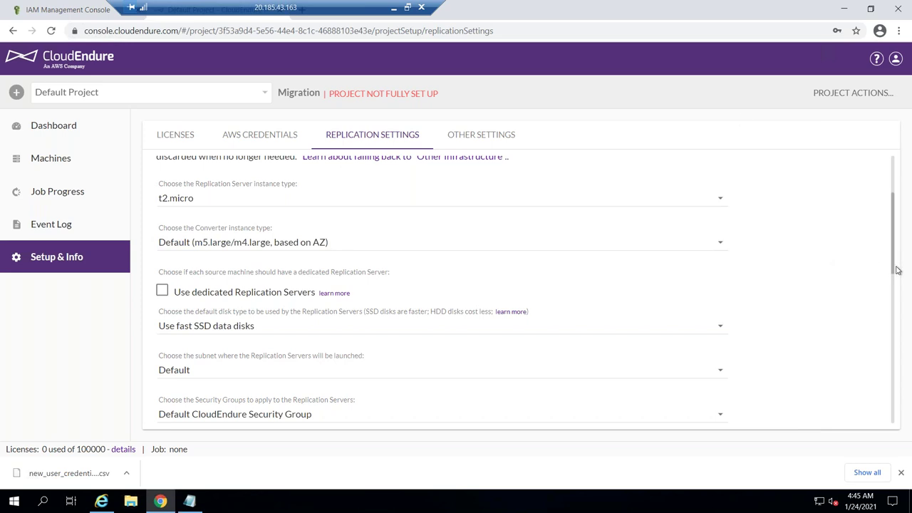
drag(897, 272, 897, 305)
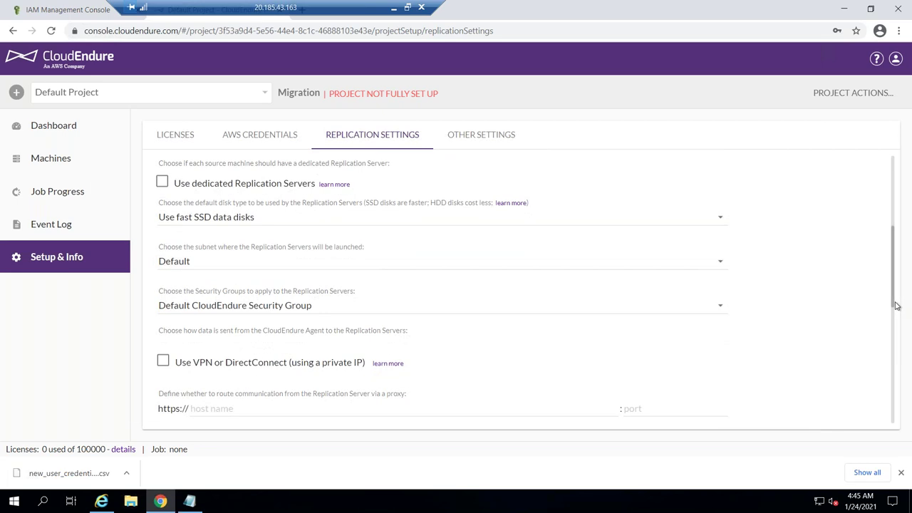
click(251, 217)
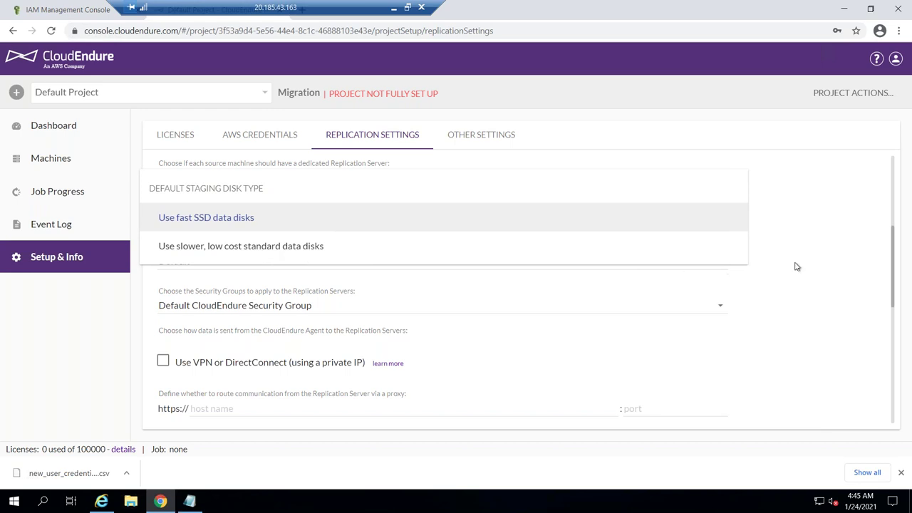
click(896, 267)
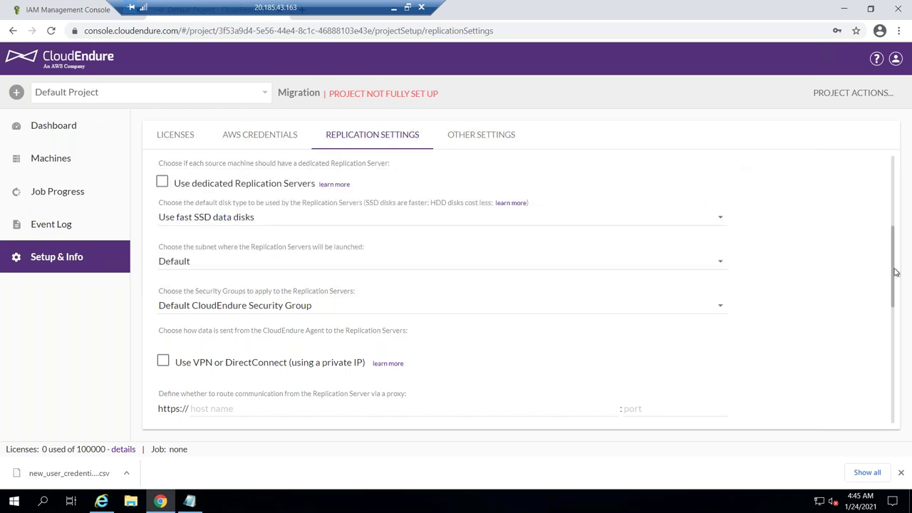
drag(892, 273, 892, 295)
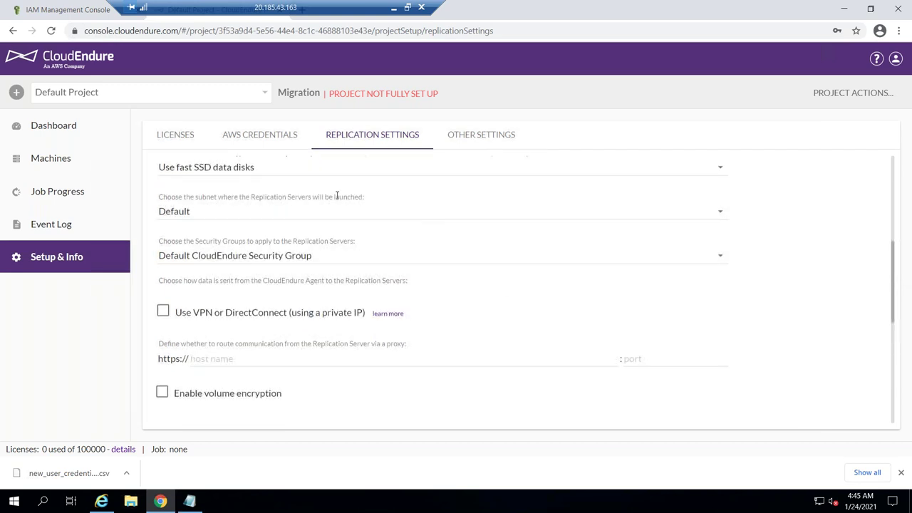
click(320, 215)
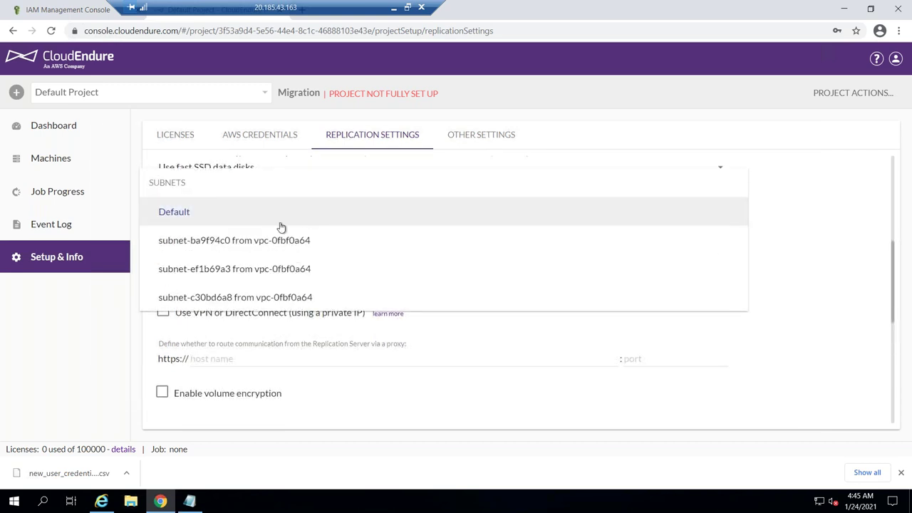
click(322, 222)
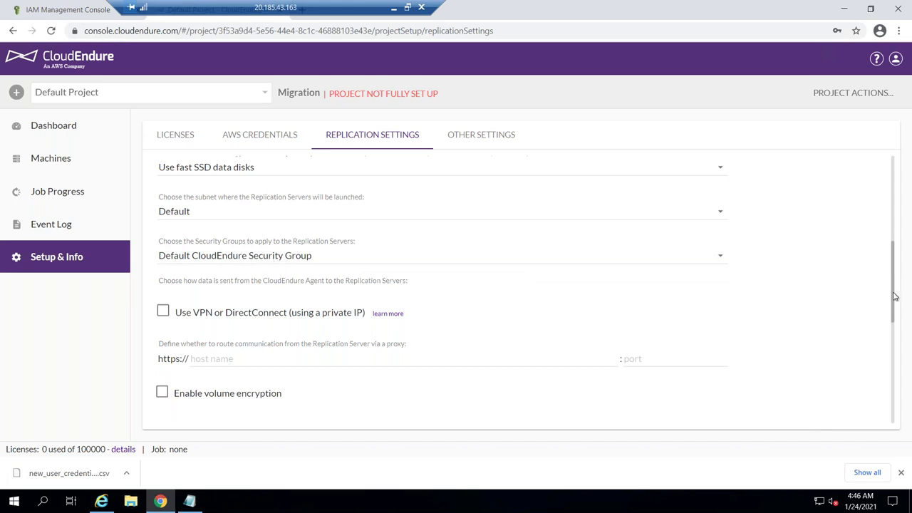
drag(896, 299, 897, 361)
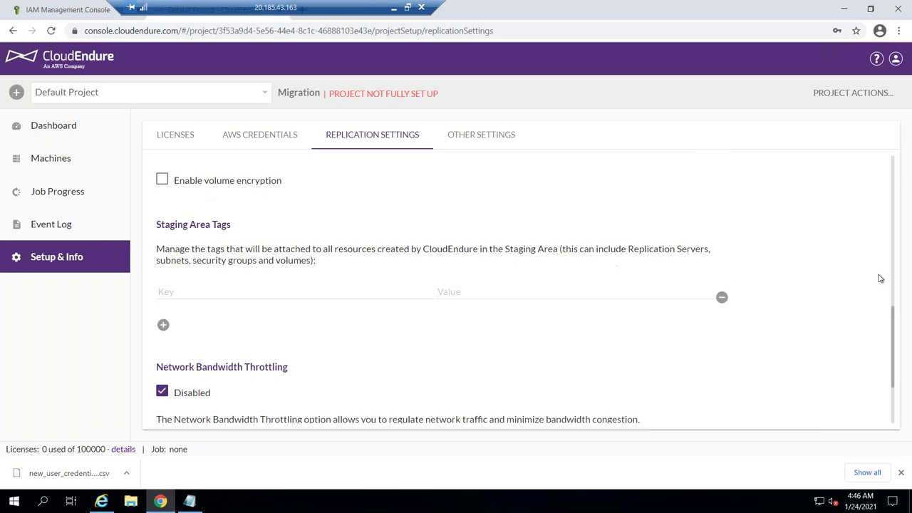
drag(893, 335, 892, 363)
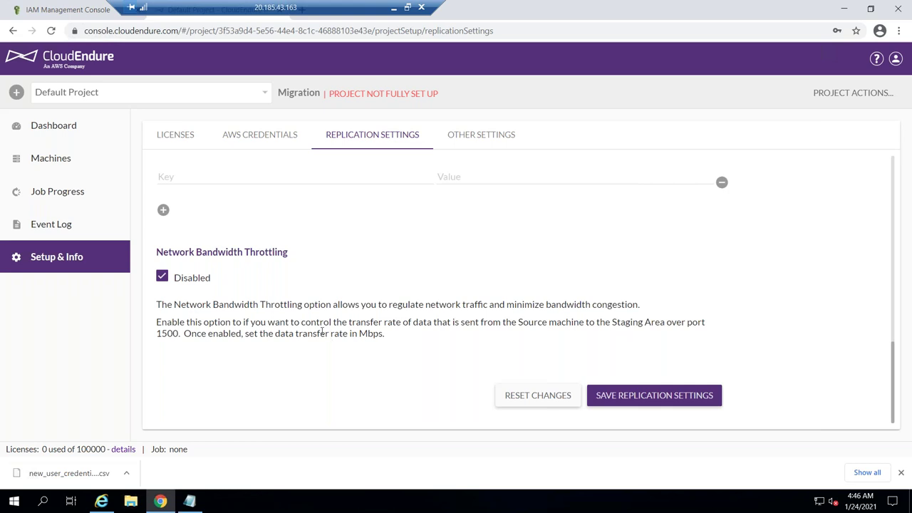
Try the bandwidth throttling slider, keep throttling Disabled, and save the replication settings
click(163, 278)
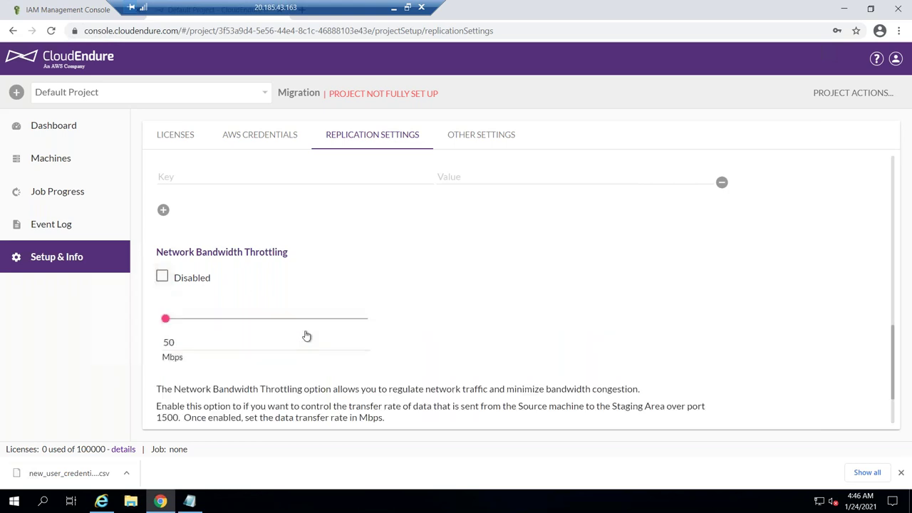
drag(197, 320, 157, 320)
click(166, 277)
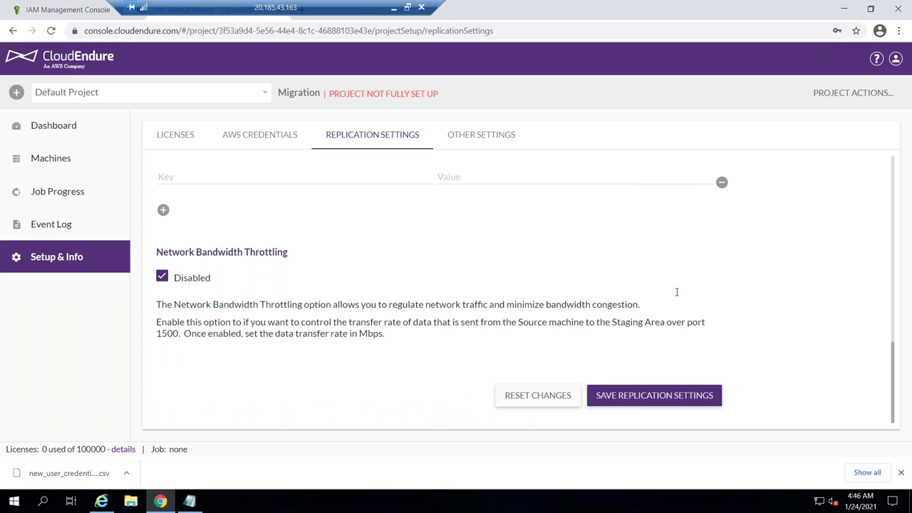
click(696, 399)
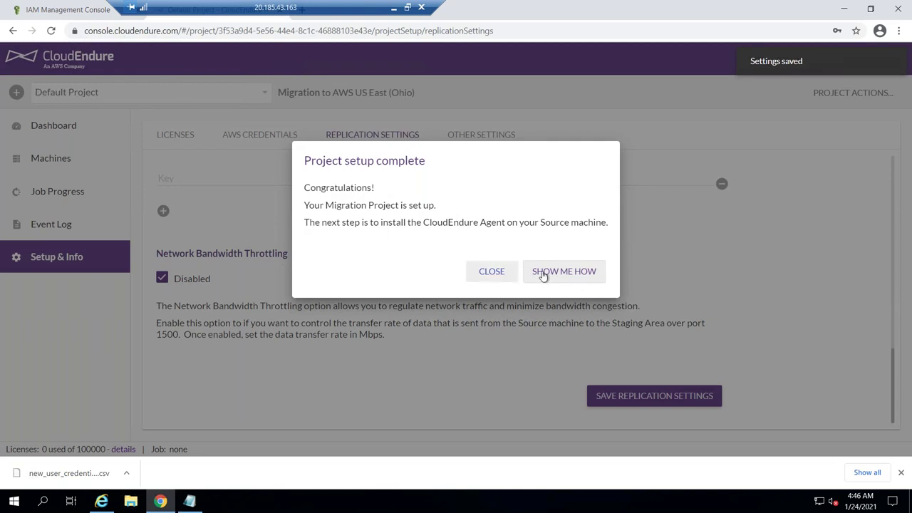
Open the How To Add Machines page with the agent token and installer commands
click(545, 276)
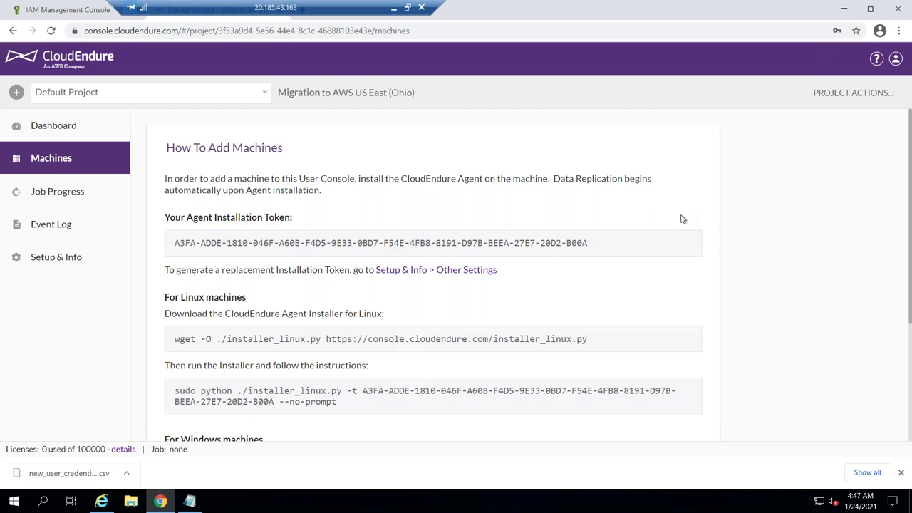
key(alt+Tab)
Note 'Network Throttling > Bandwidth for replication / migrate Project' in Notepad, then return to PowerPoint
key(alt+shift+Tab)
key(alt+Tab)
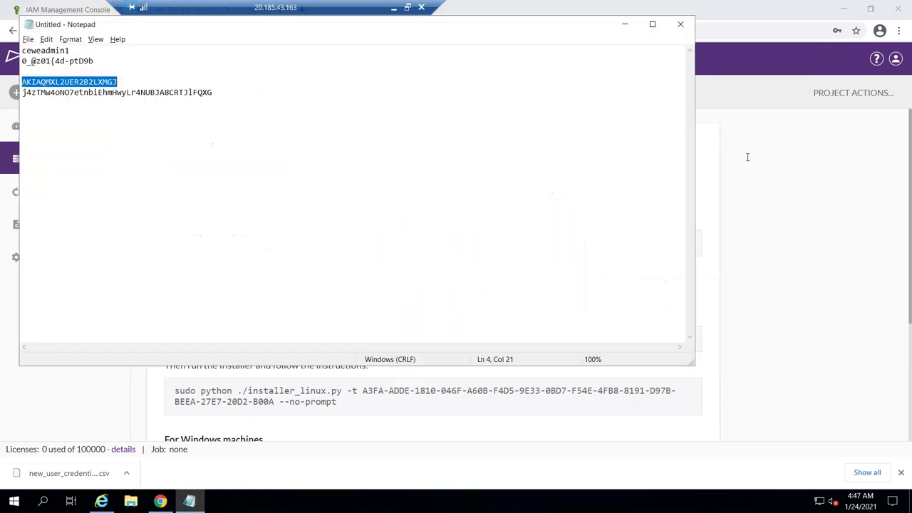
click(251, 89)
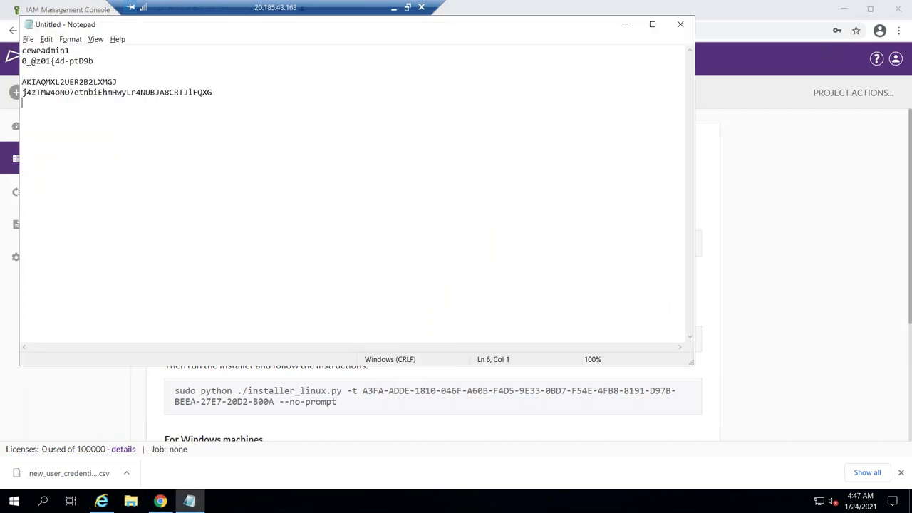
key(Return)
key(Return)
key(Return)
text(Network Throttling)
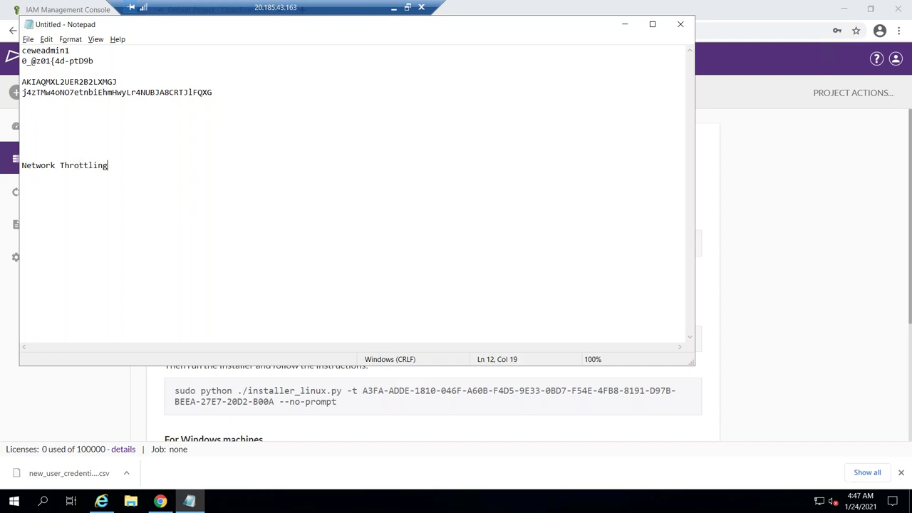
text( > Bandwidth for replicait)
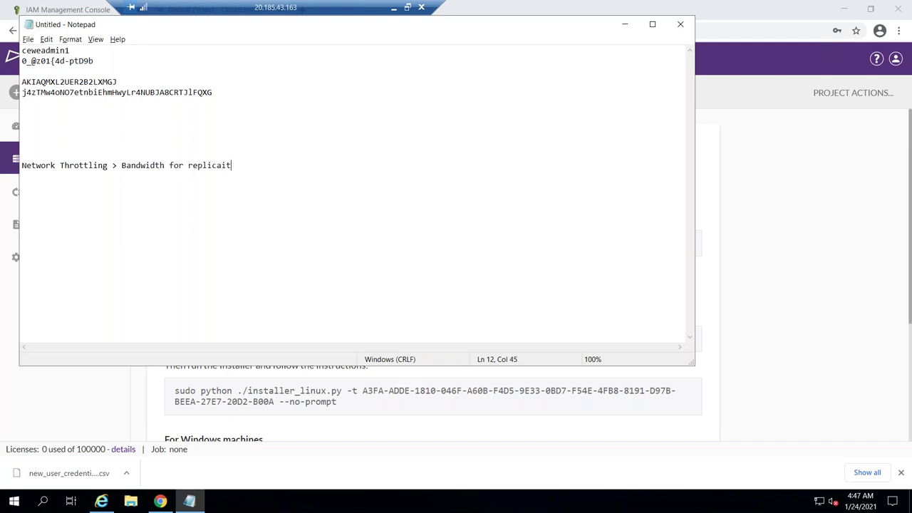
text(on / migratate Project)
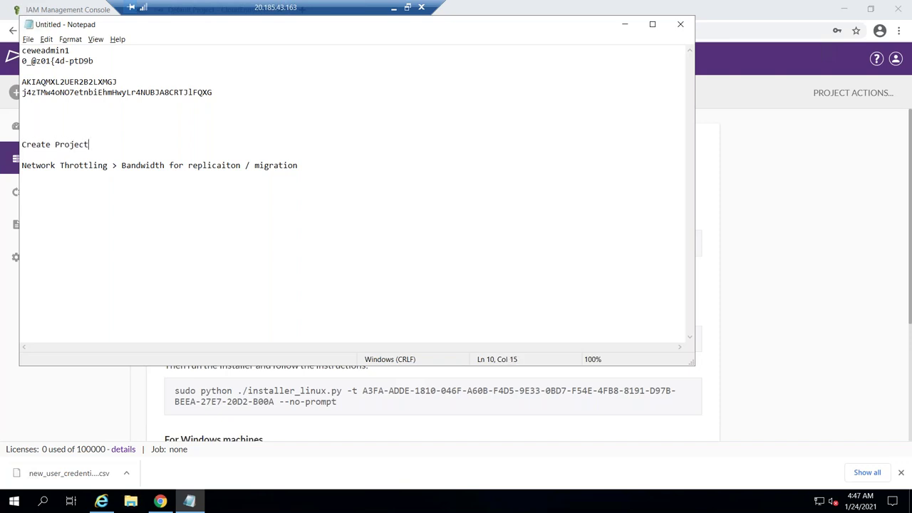
key(Return)
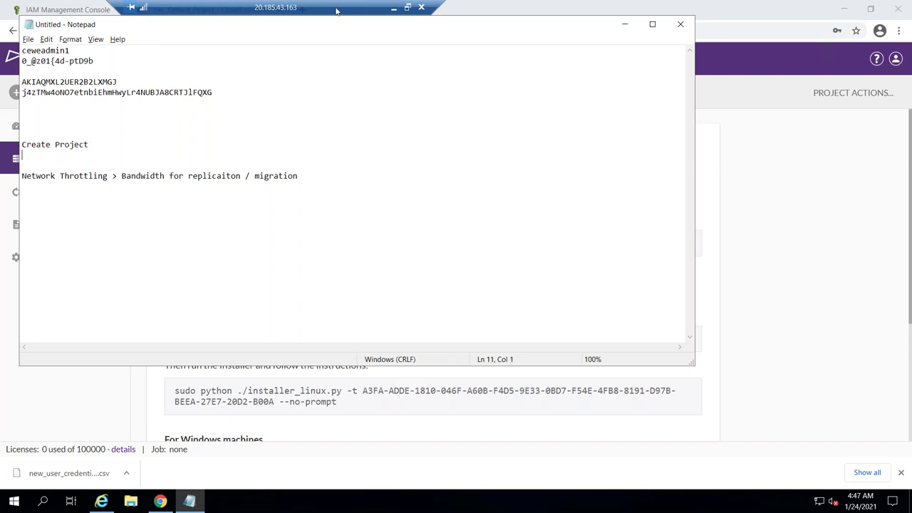
click(391, 8)
click(63, 452)
Advance through the AWS_MIGRATION deck to the CloudEndure migration lifecycle steps slide
click(63, 451)
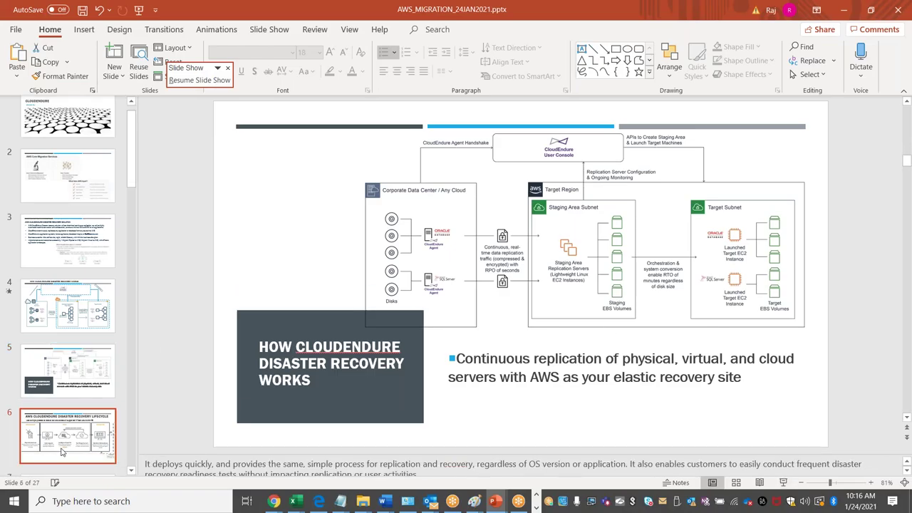
click(63, 451)
click(62, 452)
click(61, 451)
click(61, 451)
click(61, 451)
click(61, 452)
click(61, 451)
click(61, 452)
click(61, 451)
click(61, 452)
click(61, 451)
click(61, 451)
click(62, 451)
click(62, 452)
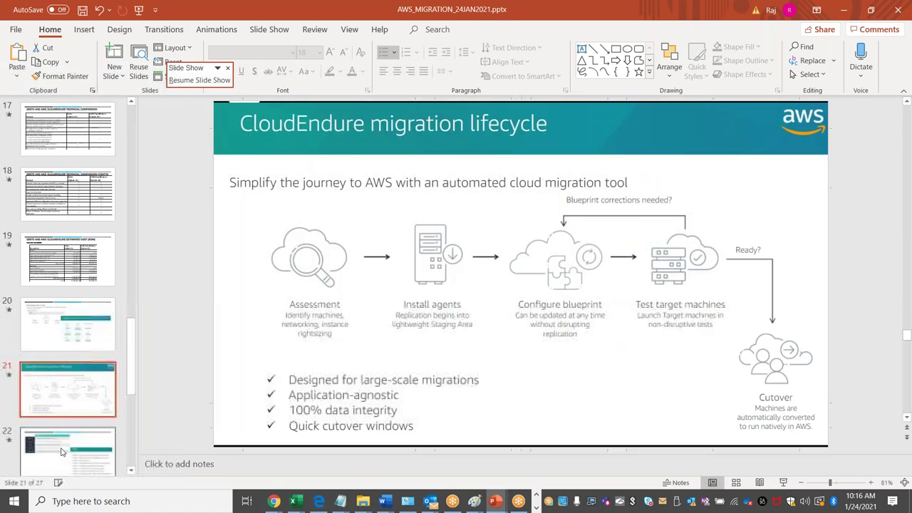
click(62, 452)
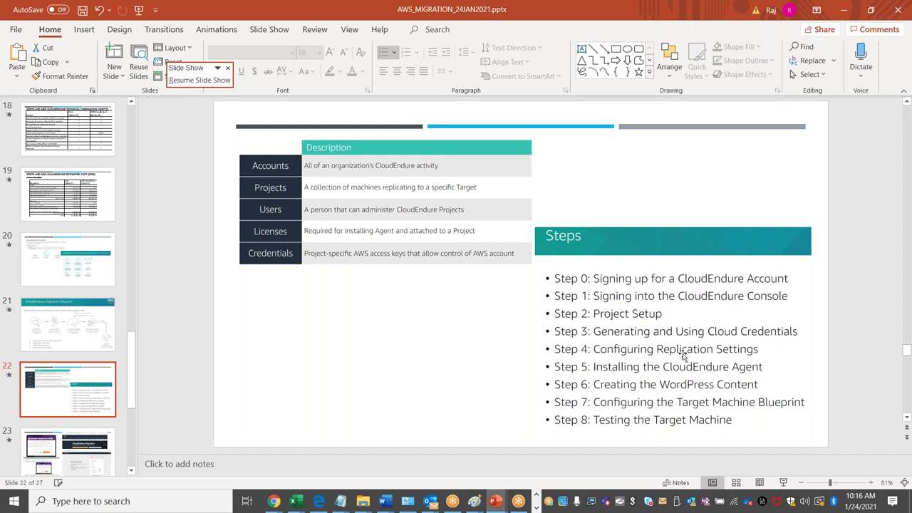
Add a 'Configure replication settings' line to the Notepad notes
key(alt+Tab)
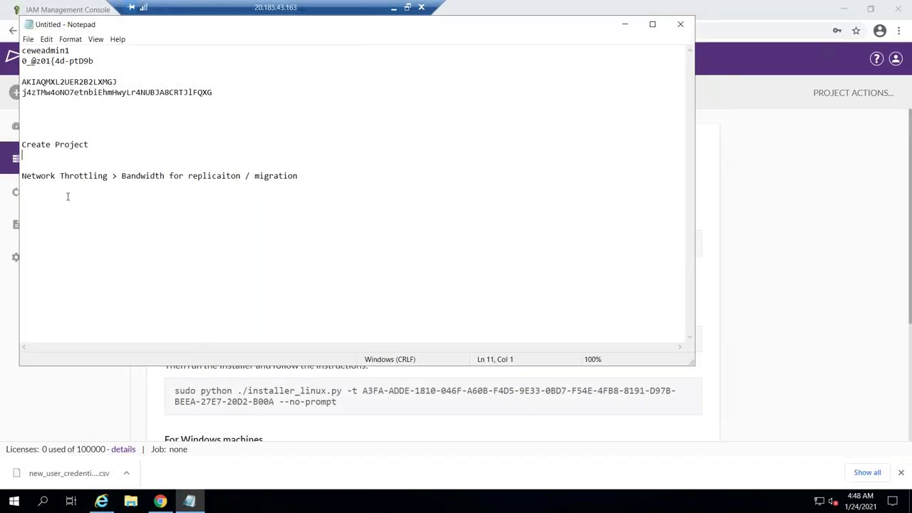
text(Confgiure)
key(BackSpace)
key(BackSpace)
key(BackSpace)
key(BackSpace)
key(BackSpace)
key(BackSpace)
text(igure replication settins)
key(Return)
List Staging EC2 instance, Destination EC2 Instance, Disks and Encryption on separate lines
text(Staging V)
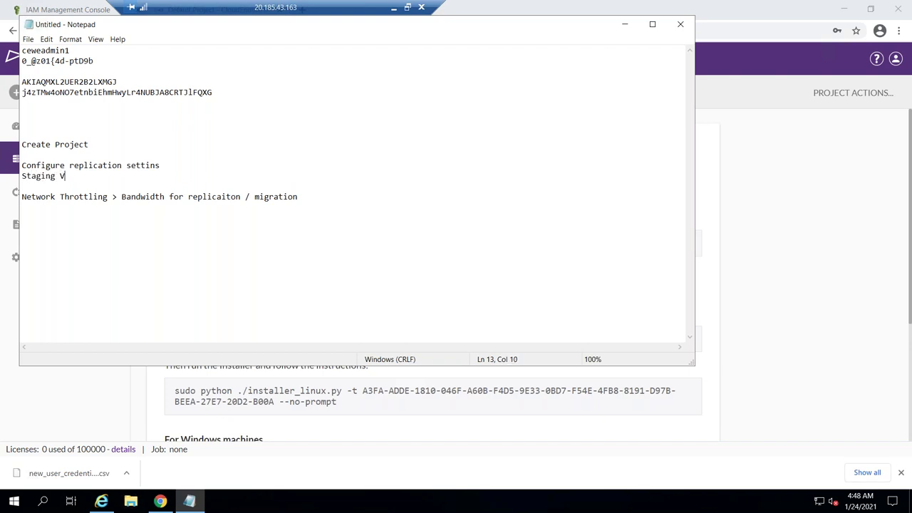
key(BackSpace)
text(EC2 isntance, Destination EC2 )
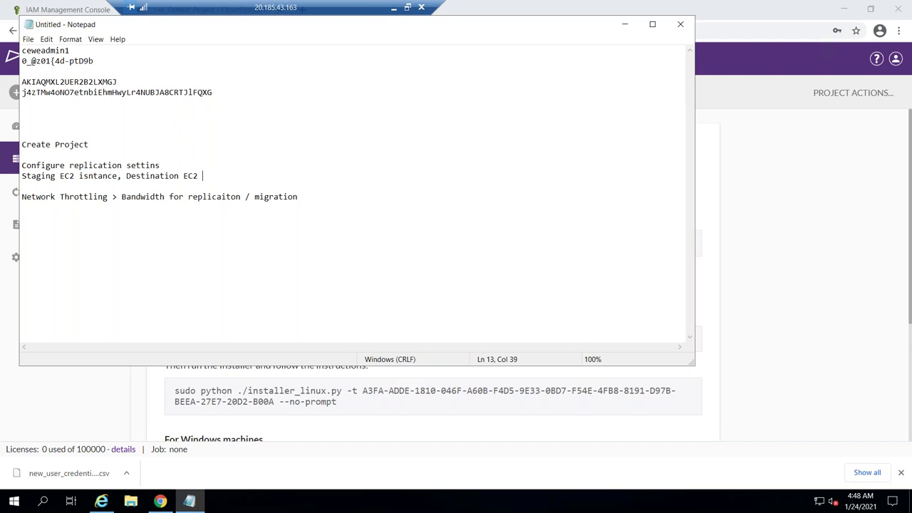
text(Instance)
key(Return)
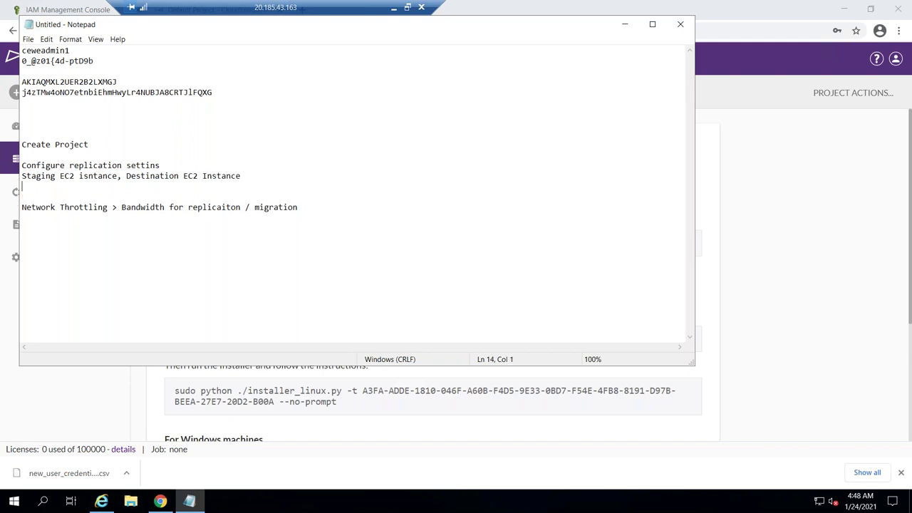
text(S)
key(BackSpace)
text(DIsks)
key(Return)
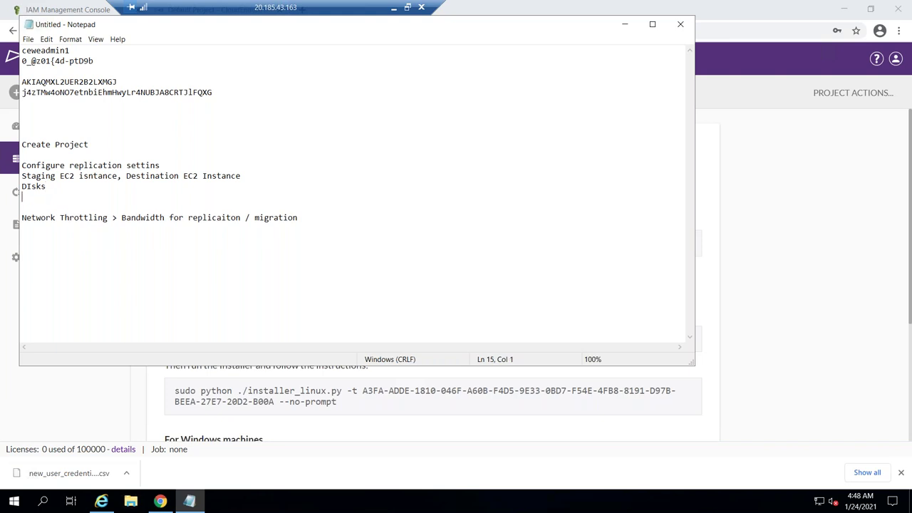
text(Encrt)
key(BackSpace)
text(yption)
Copy the Windows agent installer command from the How To Add Machines page
click(830, 252)
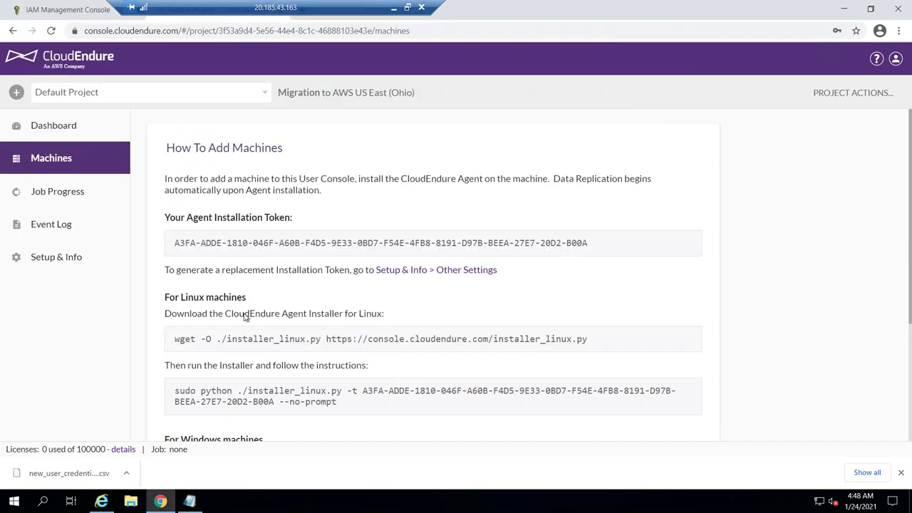
drag(175, 339, 589, 340)
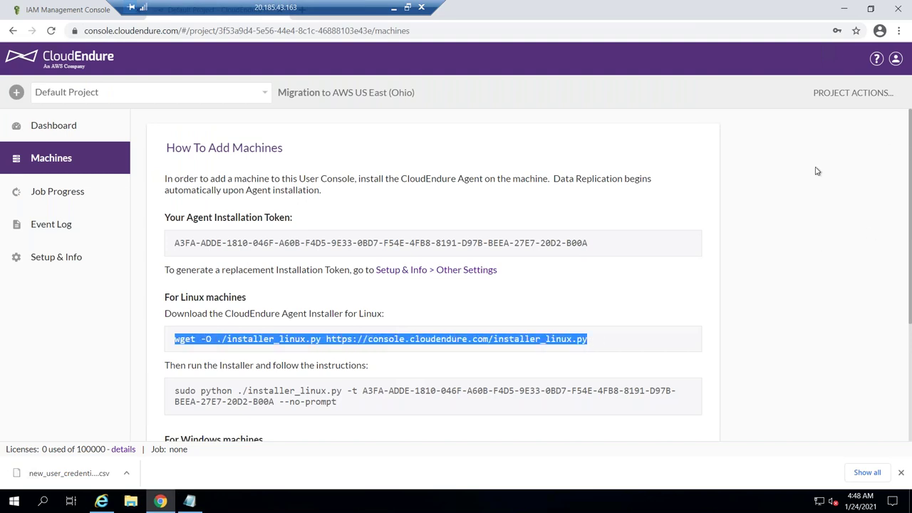
click(802, 184)
scroll(802, 184, down, 3)
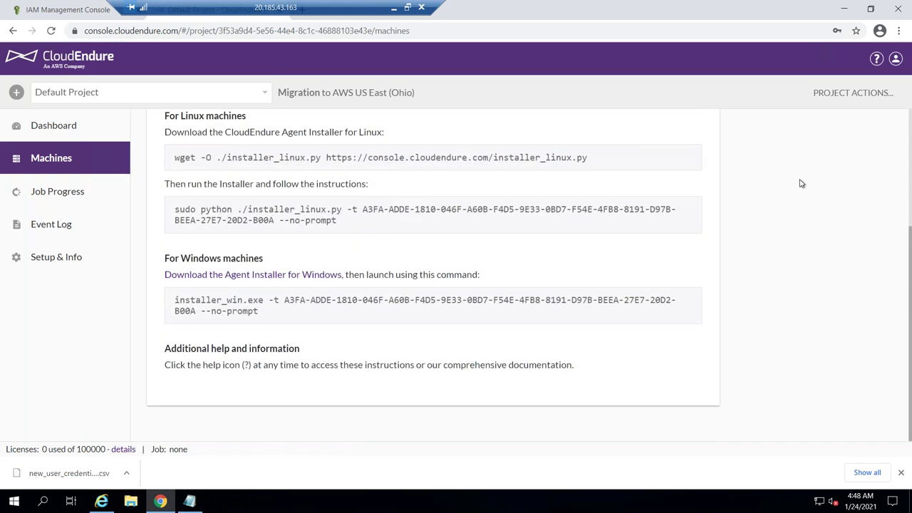
drag(259, 314, 174, 298)
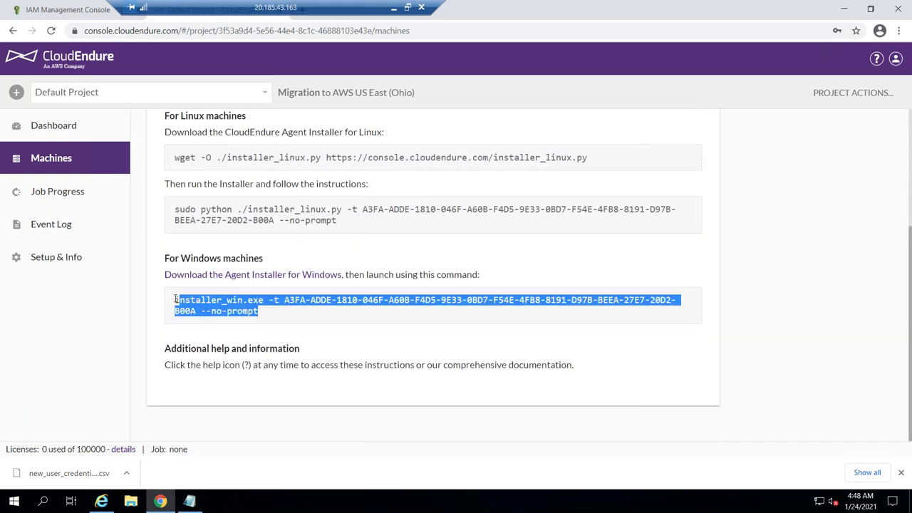
right_click(198, 303)
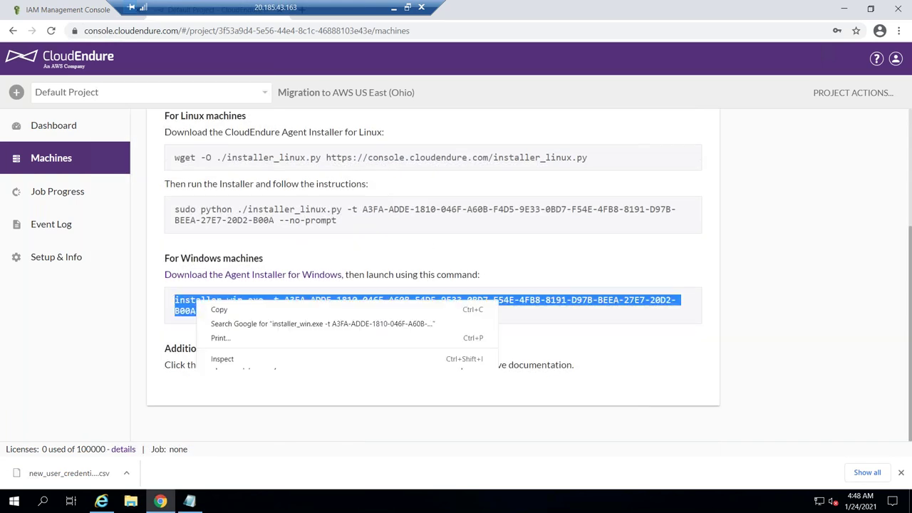
click(218, 311)
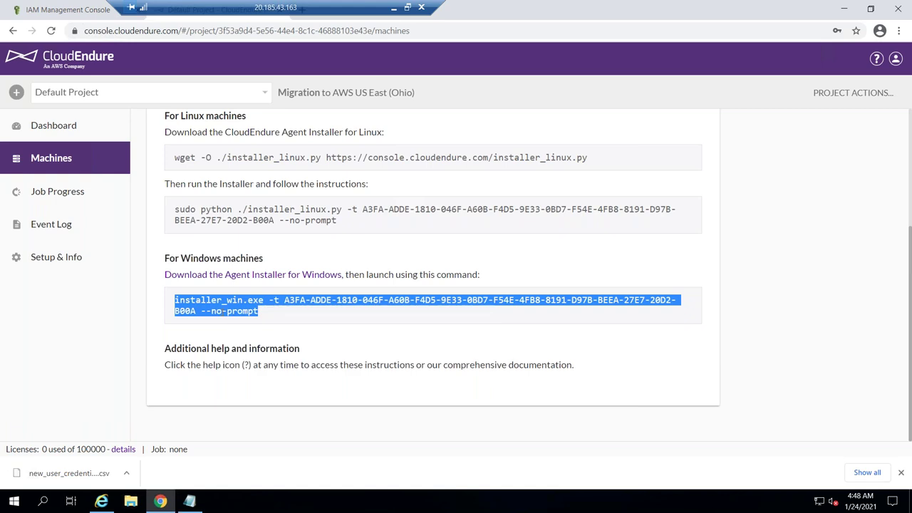
Download the Windows agent installer and run installer_win.exe
click(241, 278)
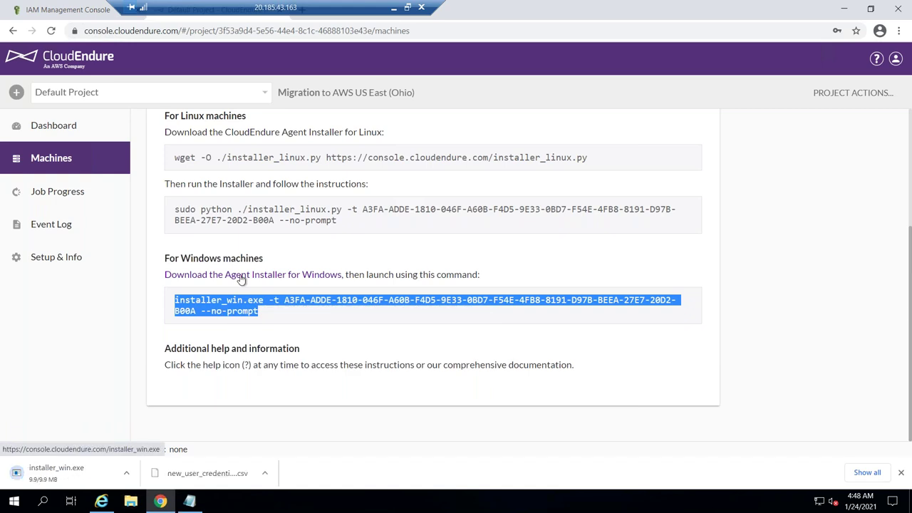
click(806, 198)
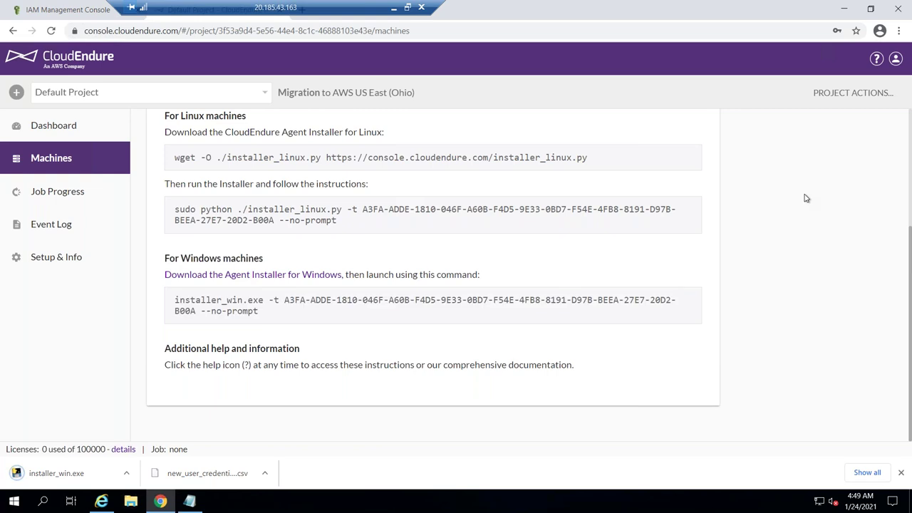
click(33, 483)
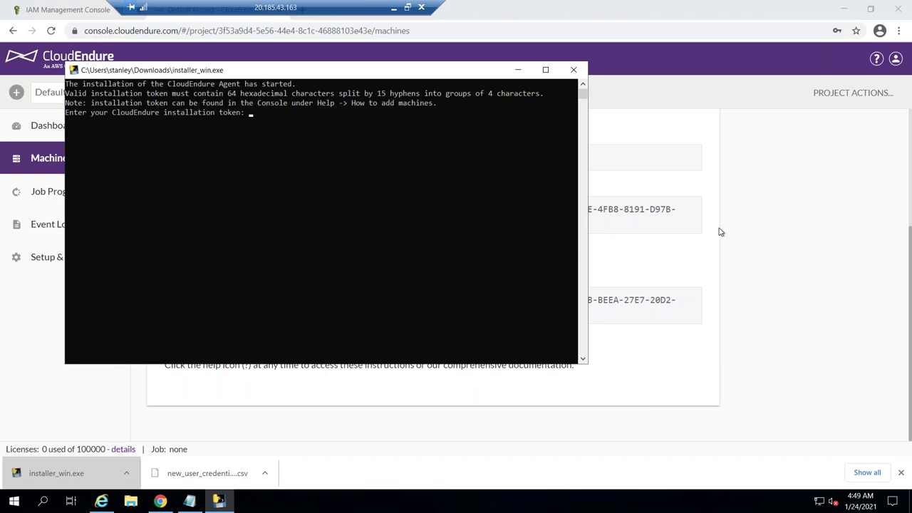
click(622, 221)
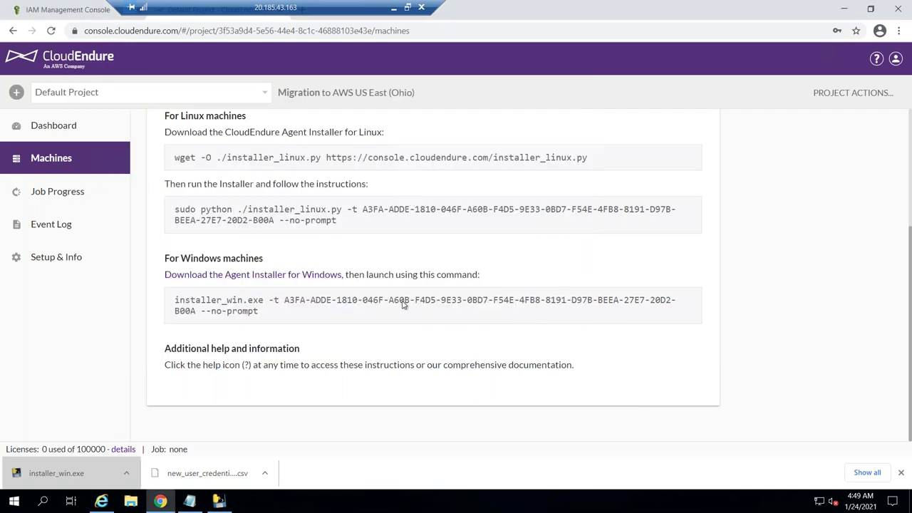
Select the full agent installation token on the How To Add Machines page
drag(285, 300, 650, 301)
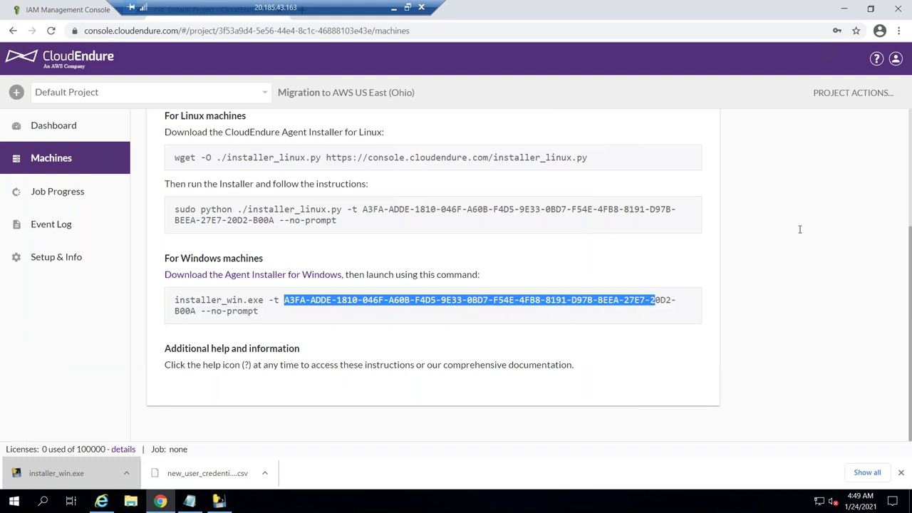
click(823, 219)
scroll(823, 219, up, 3)
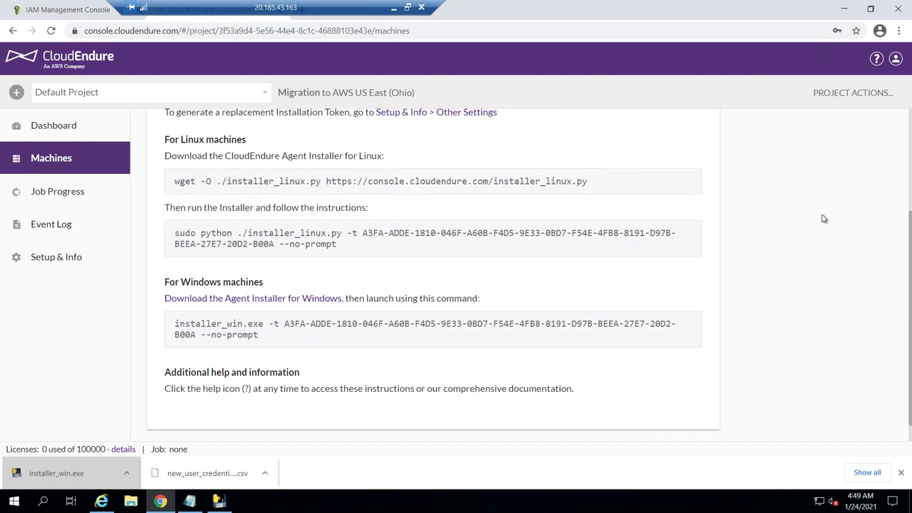
drag(601, 242, 177, 248)
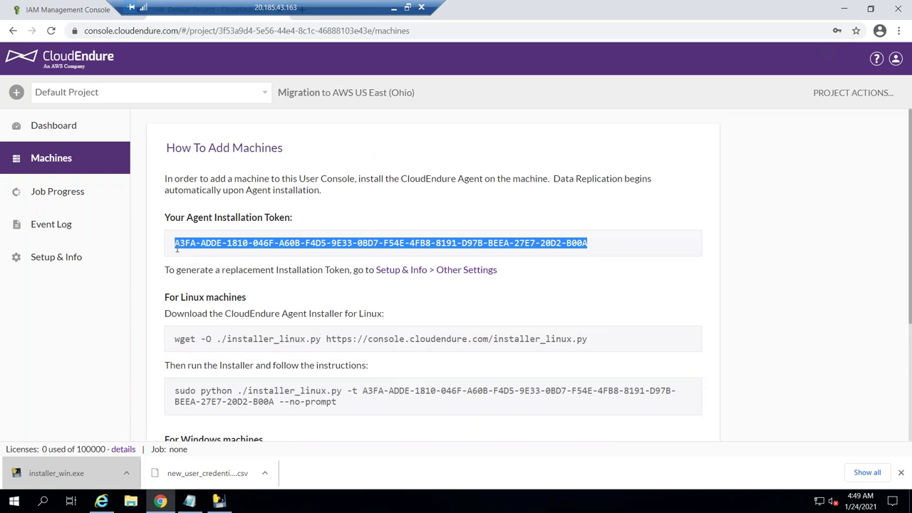
Paste the token into the installer and choose to replicate all disks (c: and d:)
click(219, 501)
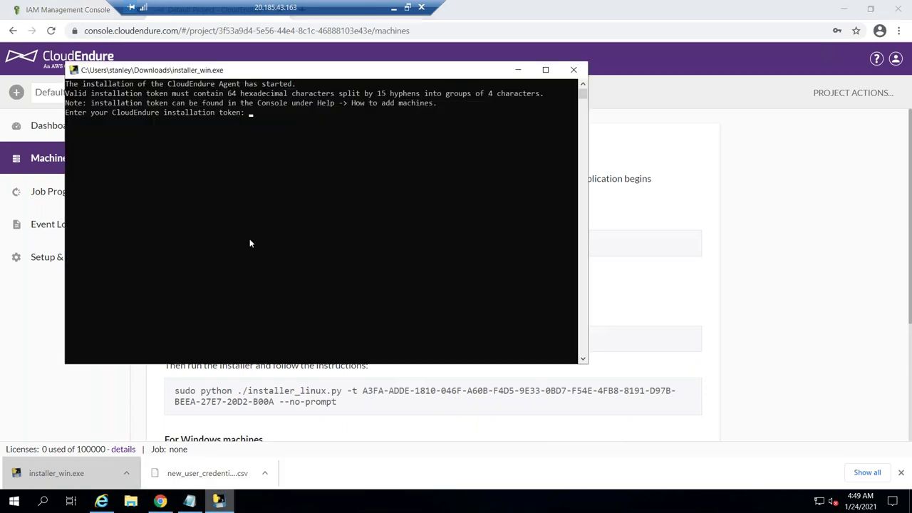
right_click(278, 137)
key(Return)
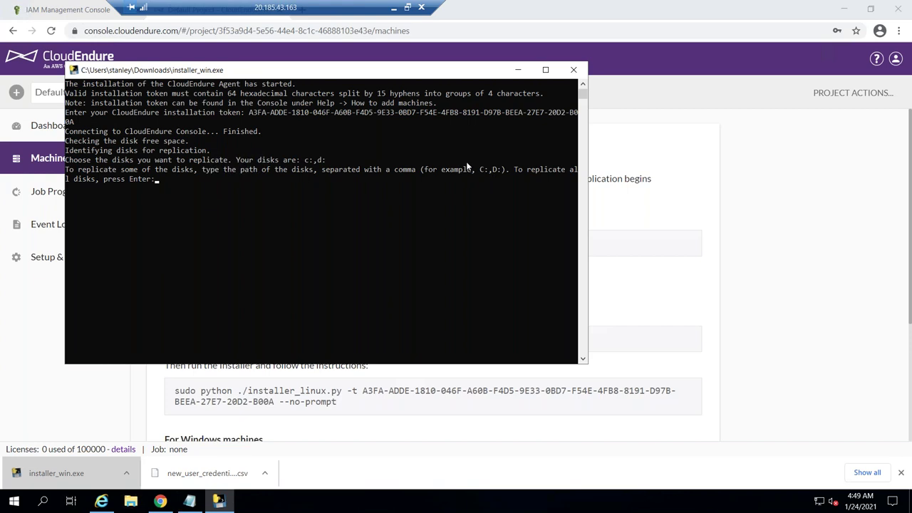
key(Return)
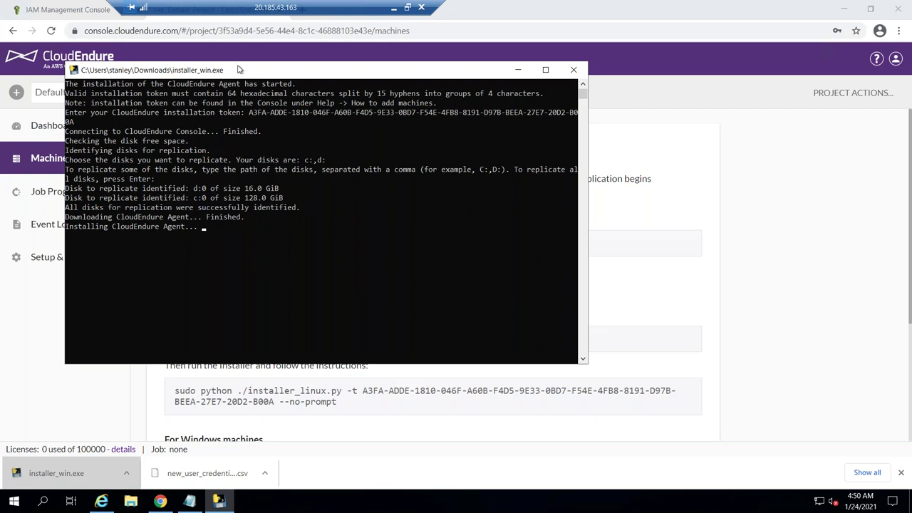
drag(233, 72, 357, 95)
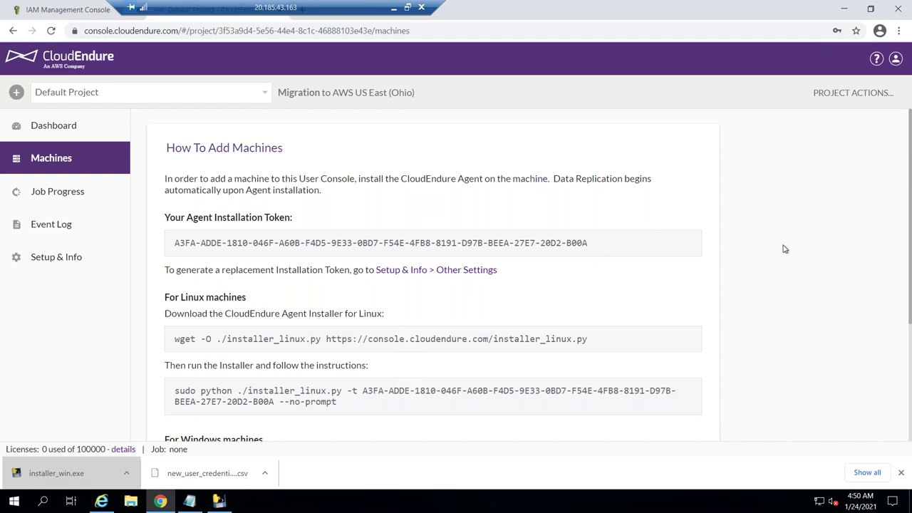
Copy the Windows agent installer download link and select the end of the installation token
scroll(840, 208, down, 3)
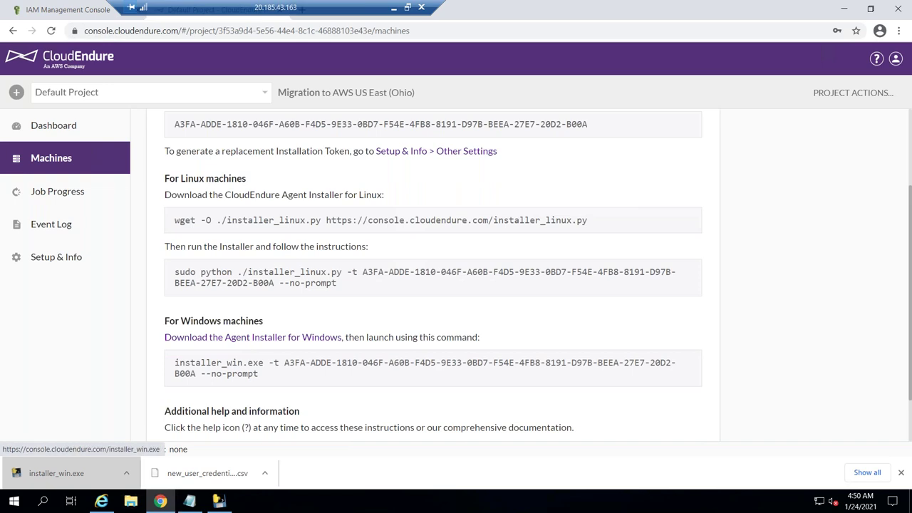
right_click(244, 340)
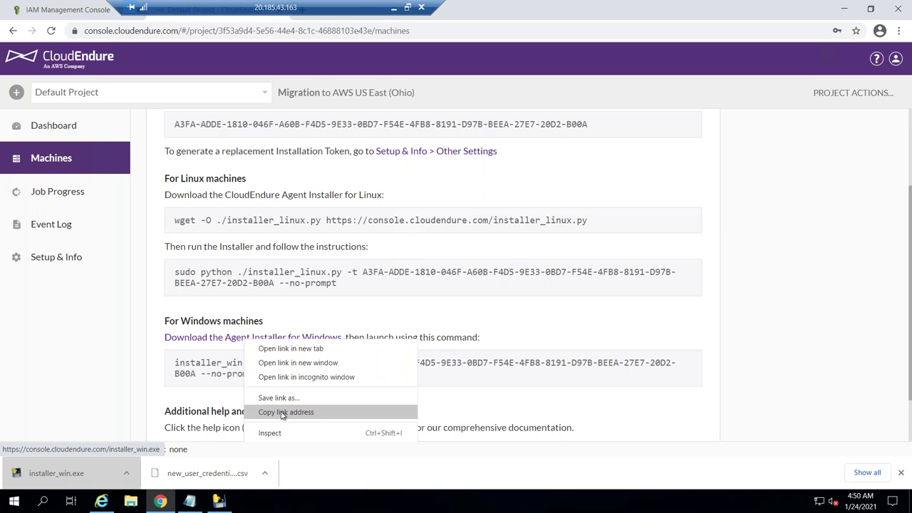
click(283, 414)
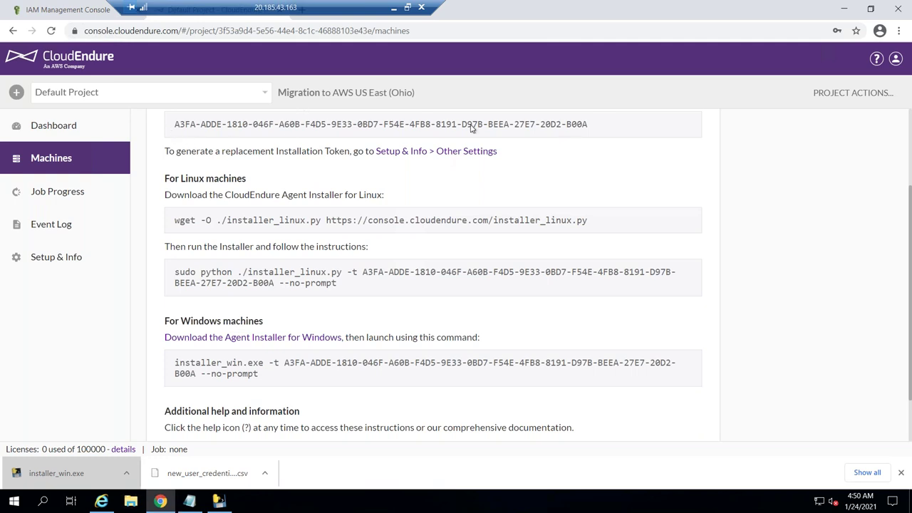
drag(588, 127, 175, 236)
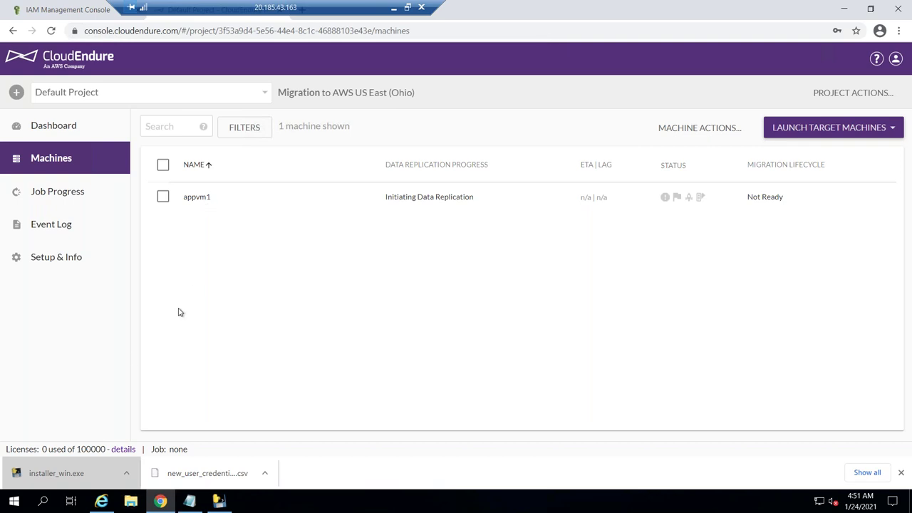
Run hostname in an administrator command prompt to confirm the server is appvm1, then minimize it
click(10, 506)
right_click(10, 506)
click(53, 450)
key(Return)
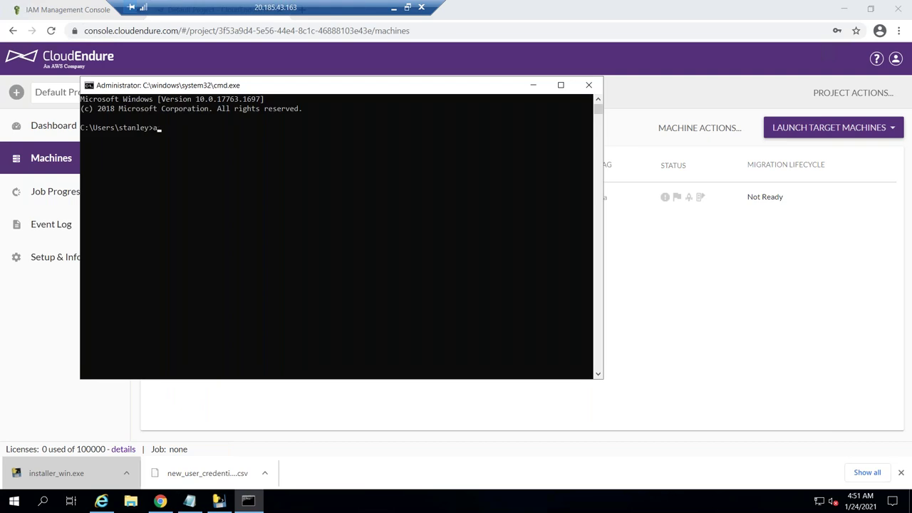
text(hostname)
key(Return)
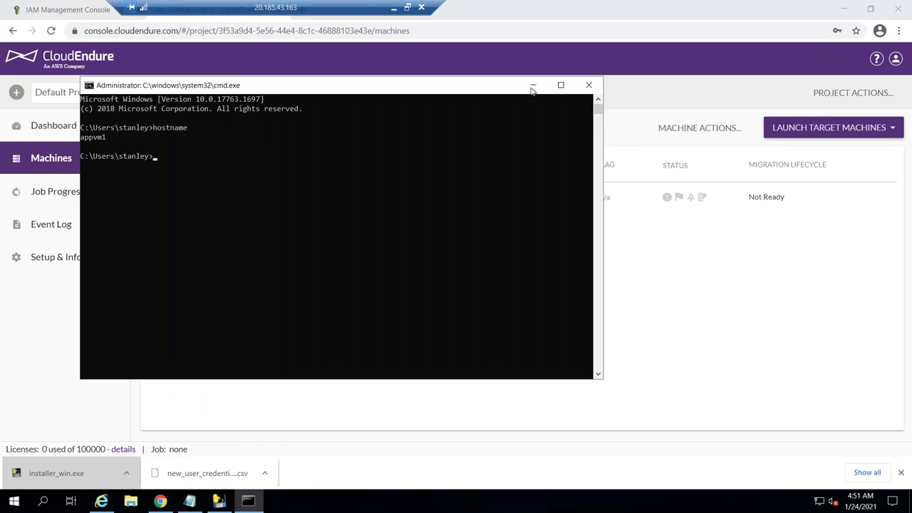
click(533, 84)
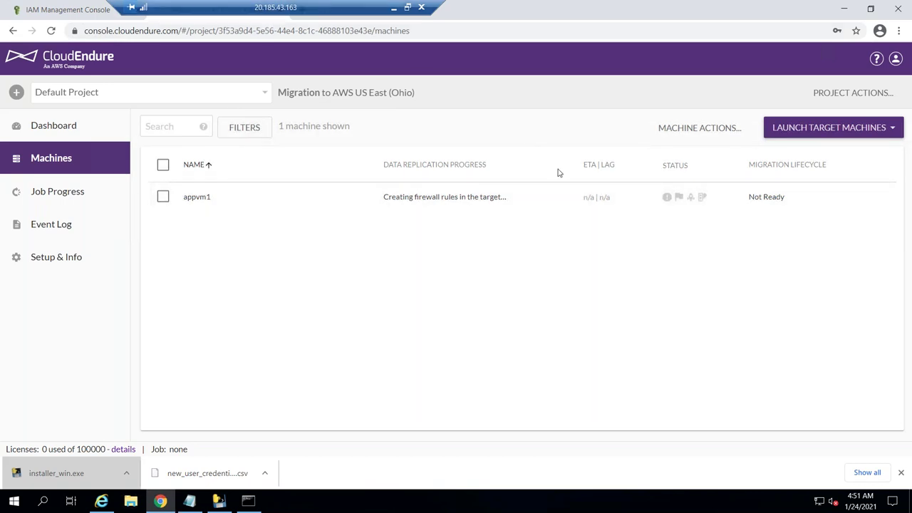
Switch to the appvm1 Azure portal window and open its Networking settings
click(392, 8)
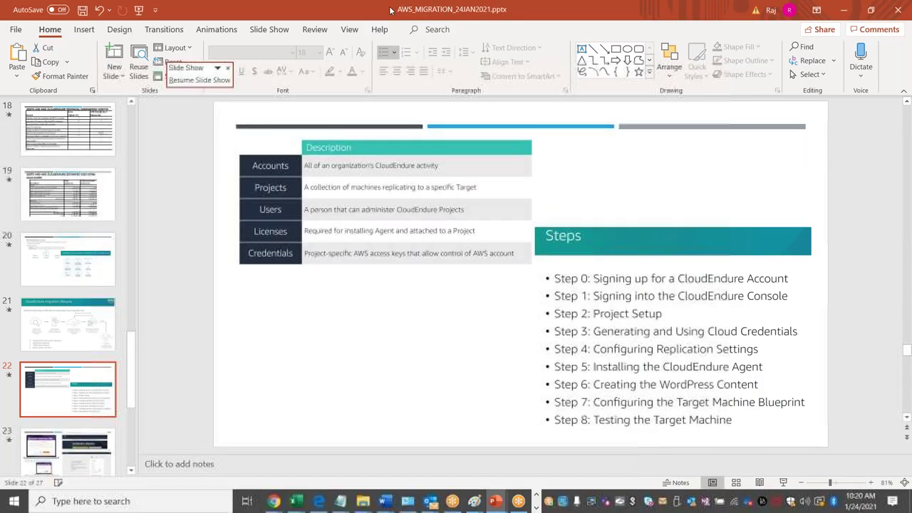
key(alt+Tab)
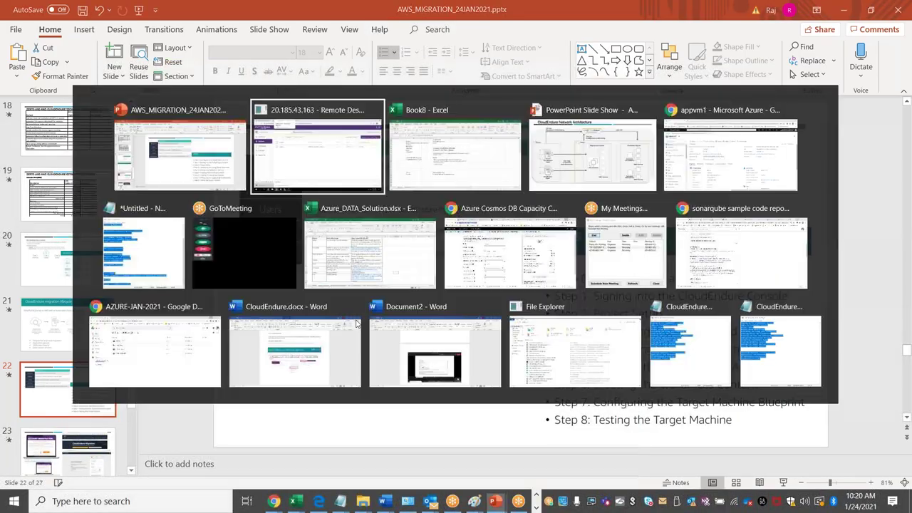
key(Tab)
key(Tab)
key(Tab)
click(60, 292)
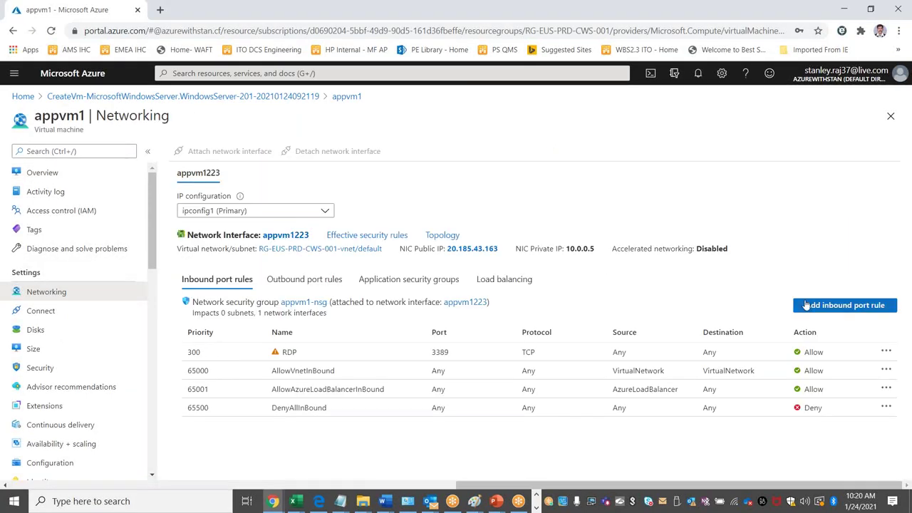
Add inbound port rule Port_ANY with destination port * and return to the remote desktop
click(808, 305)
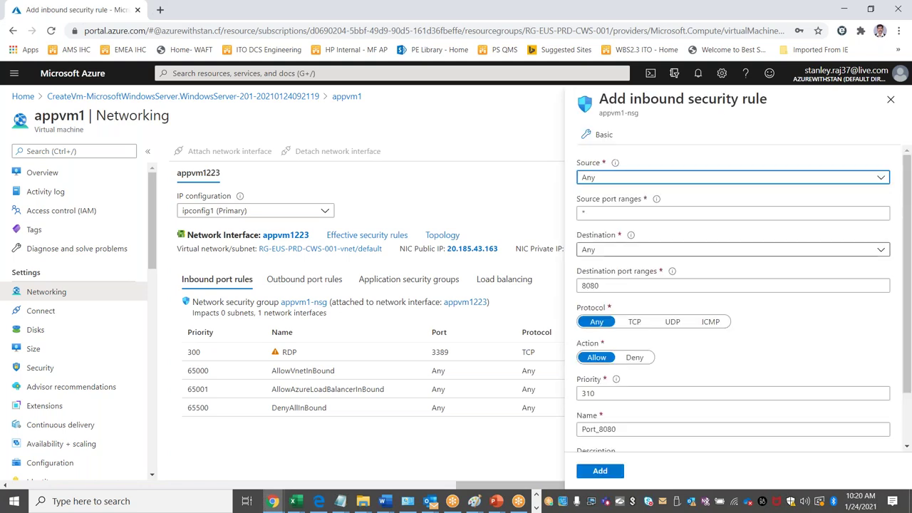
double_click(590, 285)
text(*)
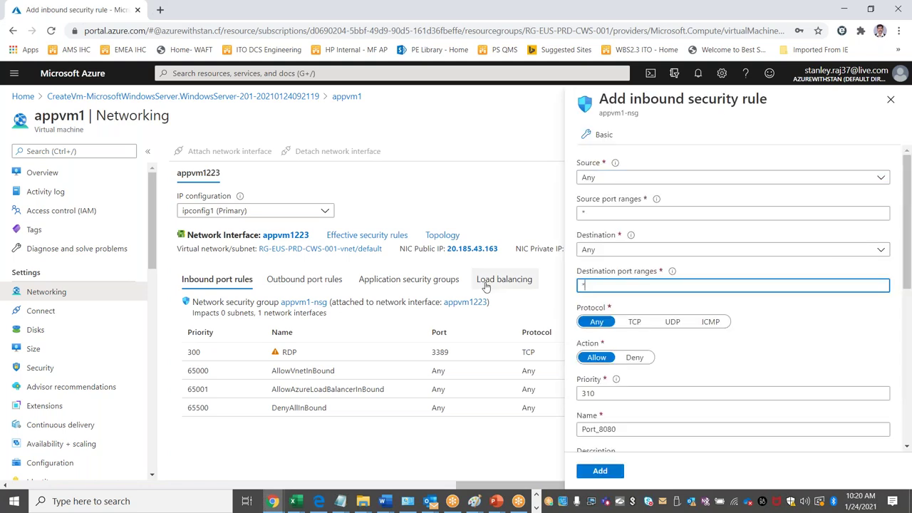
drag(598, 429, 660, 429)
text(ANY)
click(617, 473)
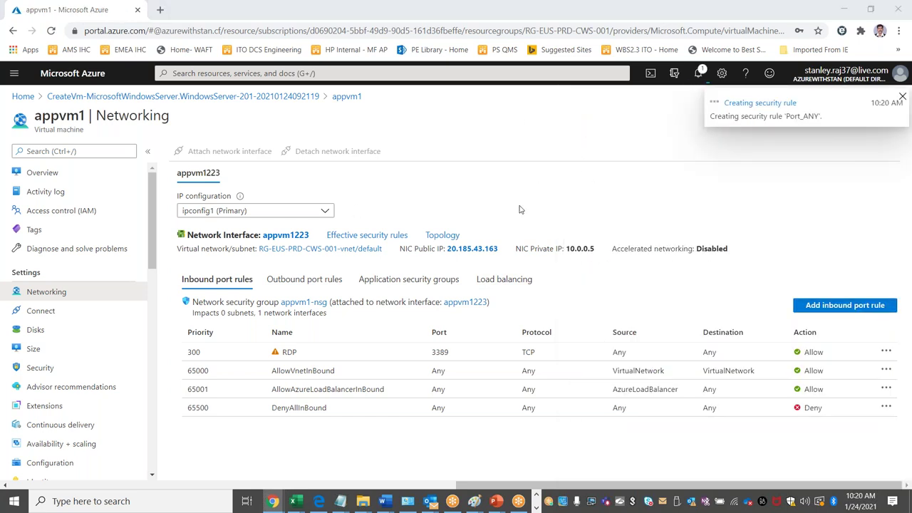
key(alt+Tab)
key(alt+Tab)
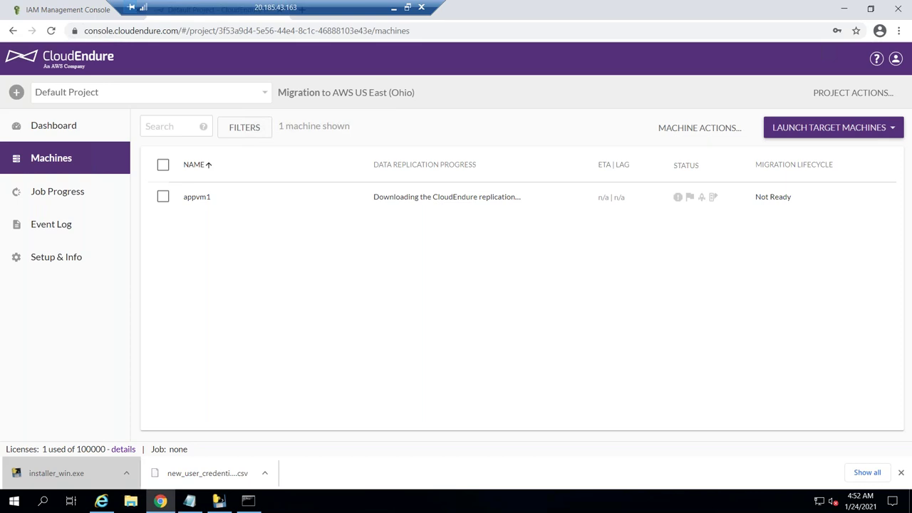
Snip the finished agent installer console window with the Snipping Tool
click(219, 502)
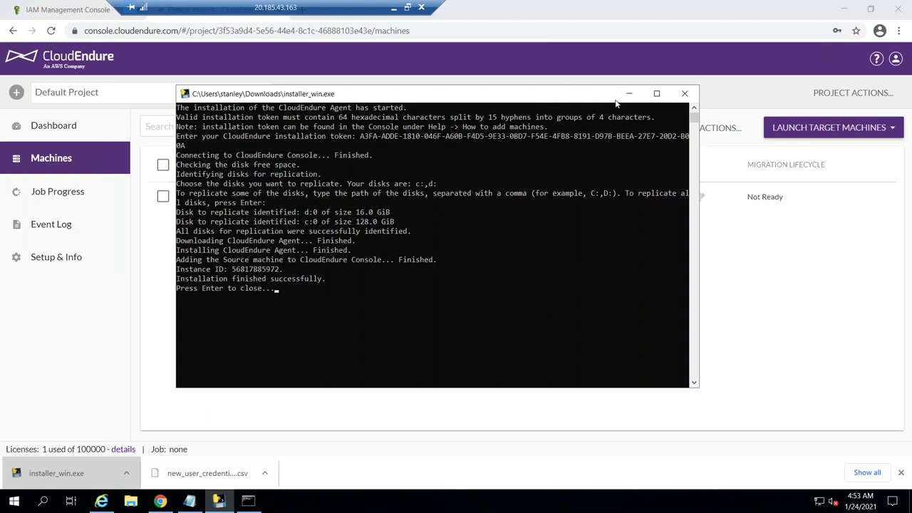
click(42, 501)
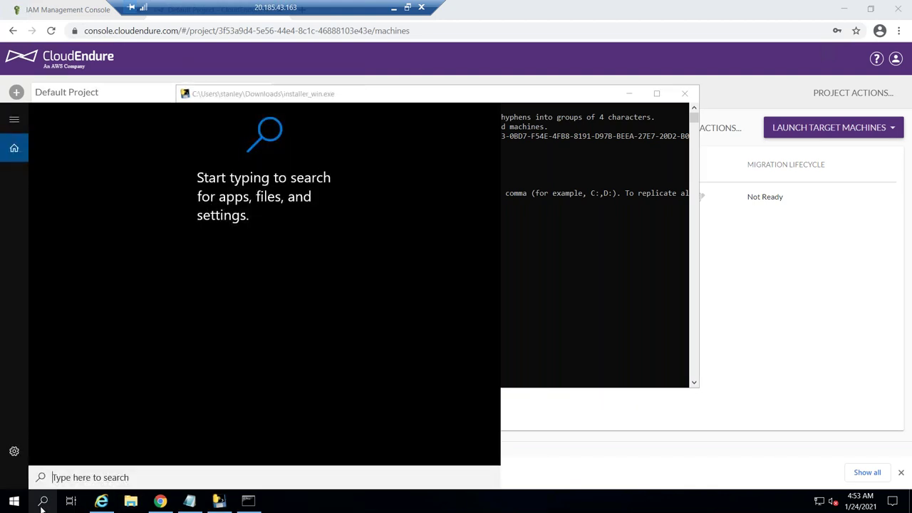
text(snipping)
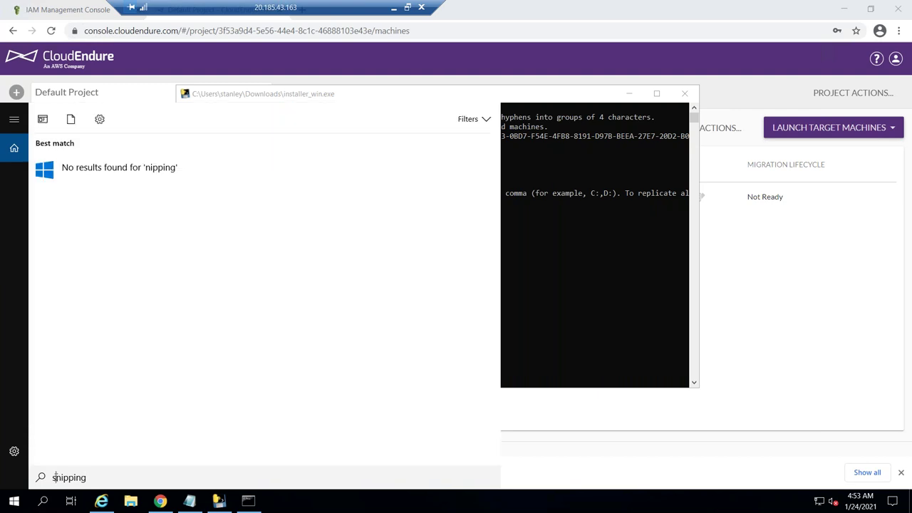
click(106, 169)
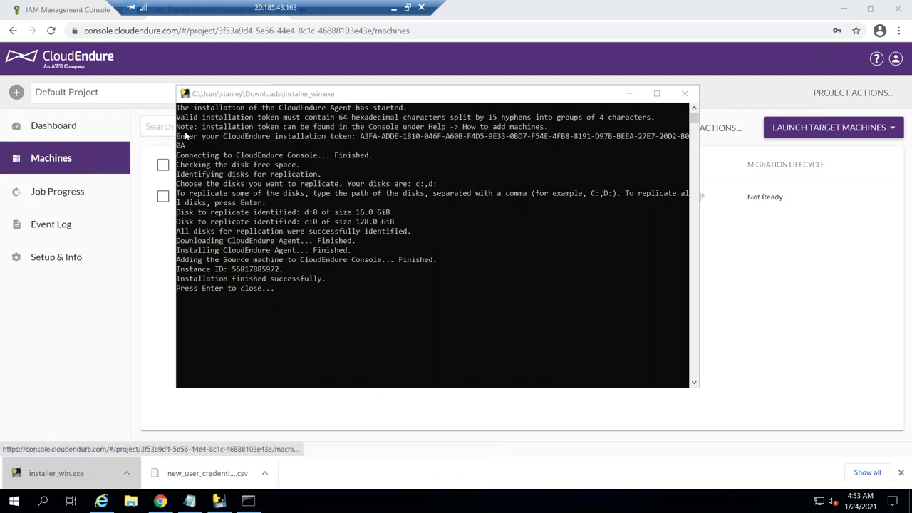
click(409, 141)
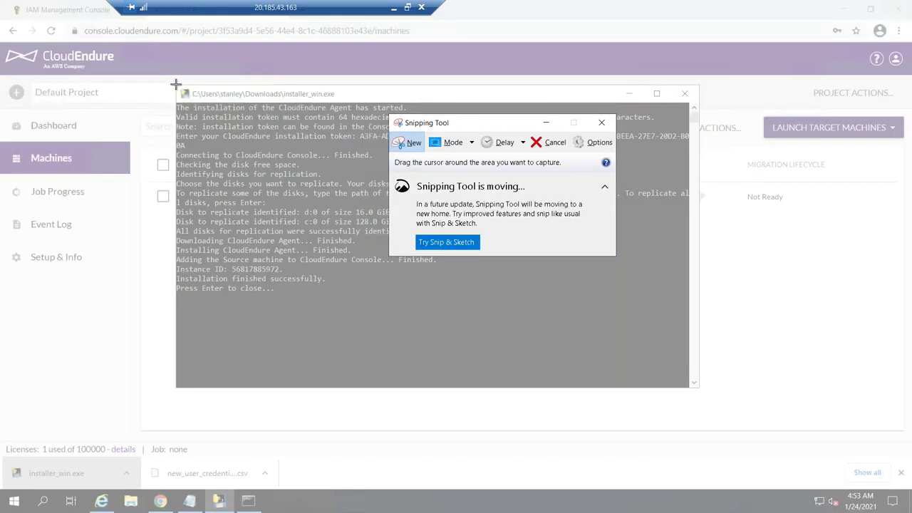
drag(176, 85, 763, 347)
drag(714, 293, 690, 300)
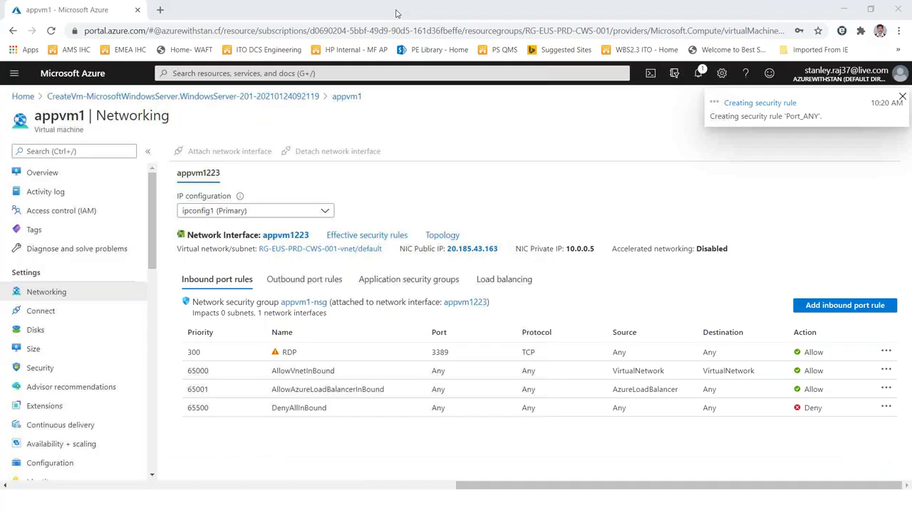
In the AWS_MIGRATION presentation, paste the screenshot on slide 22, then remove it again
key(alt+Tab)
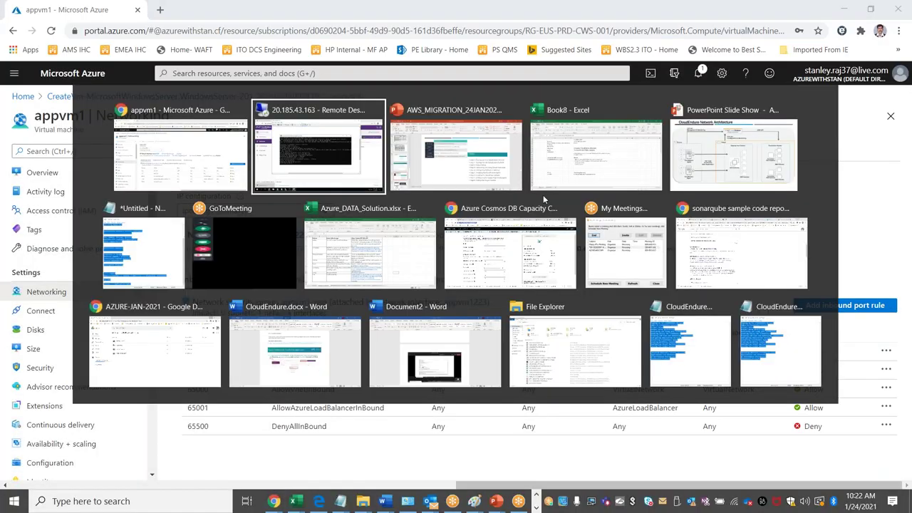
key(alt+Tab)
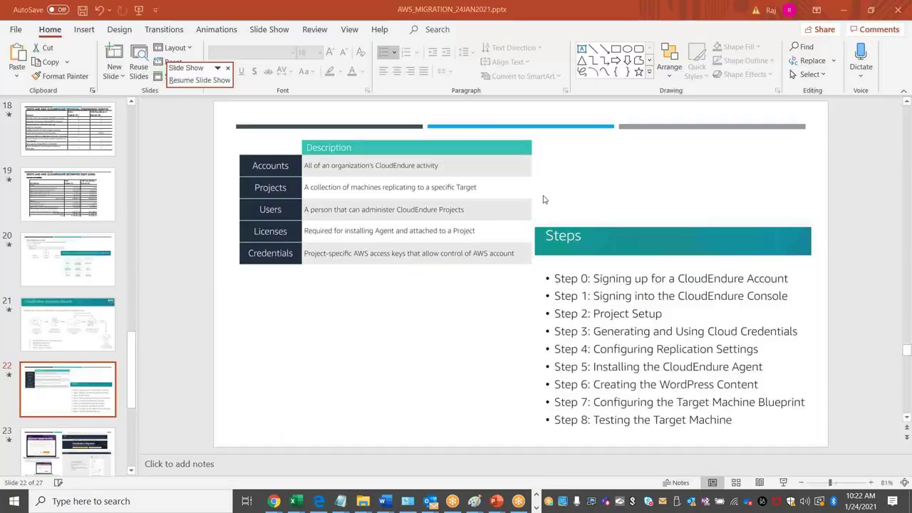
key(ctrl+v)
drag(644, 242, 630, 265)
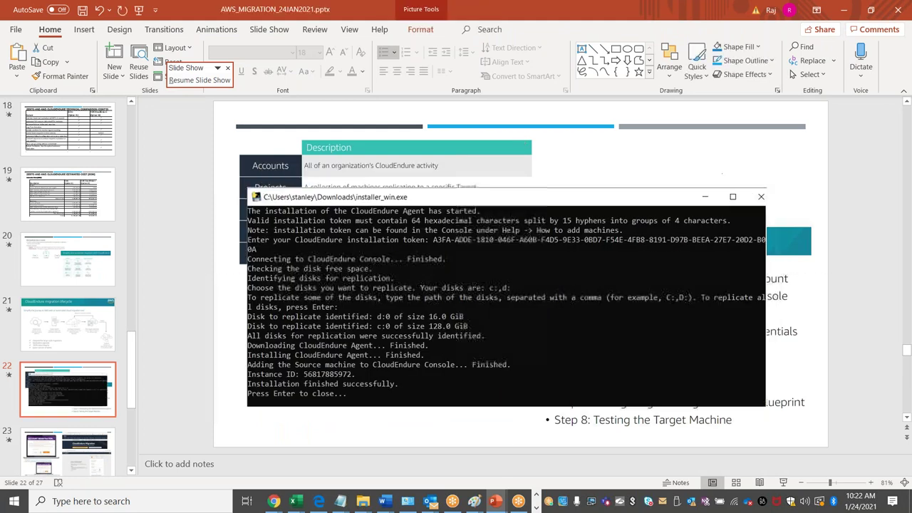
key(Delete)
Insert a blank slide 23 after slide 22 and paste the installer console screenshot onto it
right_click(98, 379)
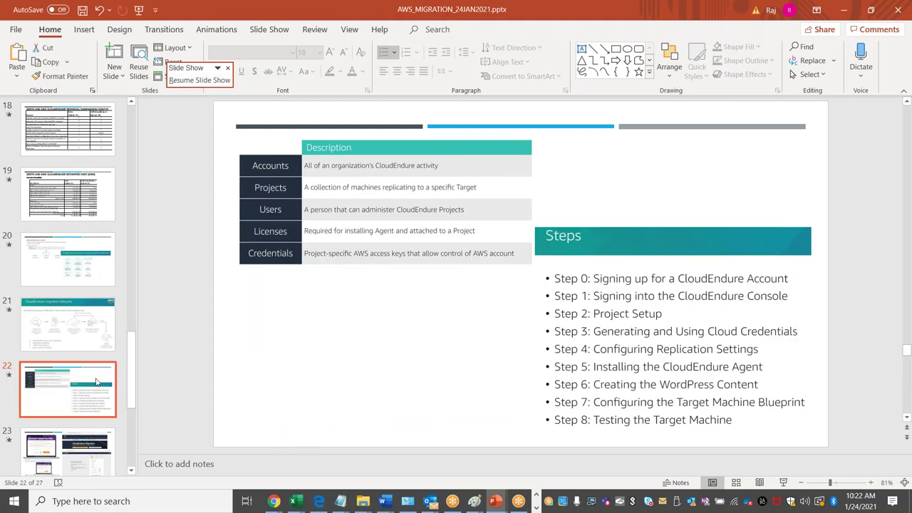
click(141, 220)
key(ctrl+a)
key(Delete)
key(ctrl+v)
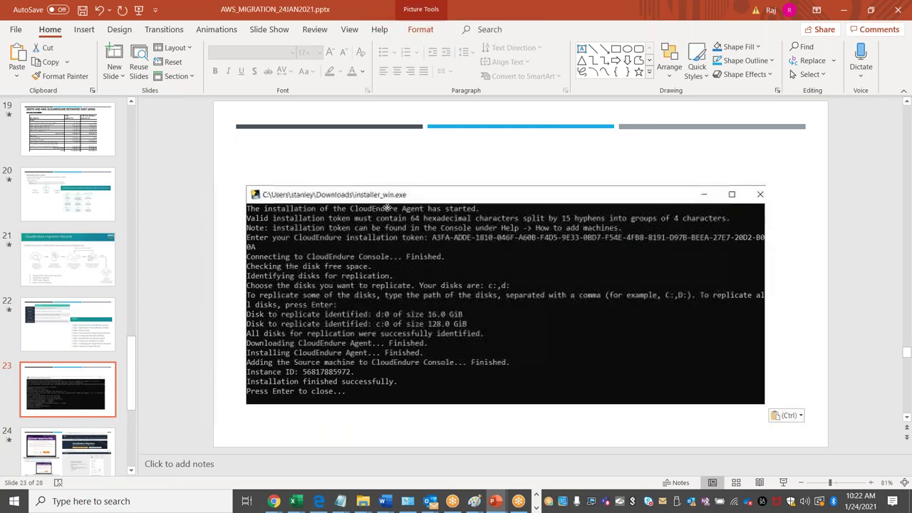
key(alt+Tab)
key(alt+Tab)
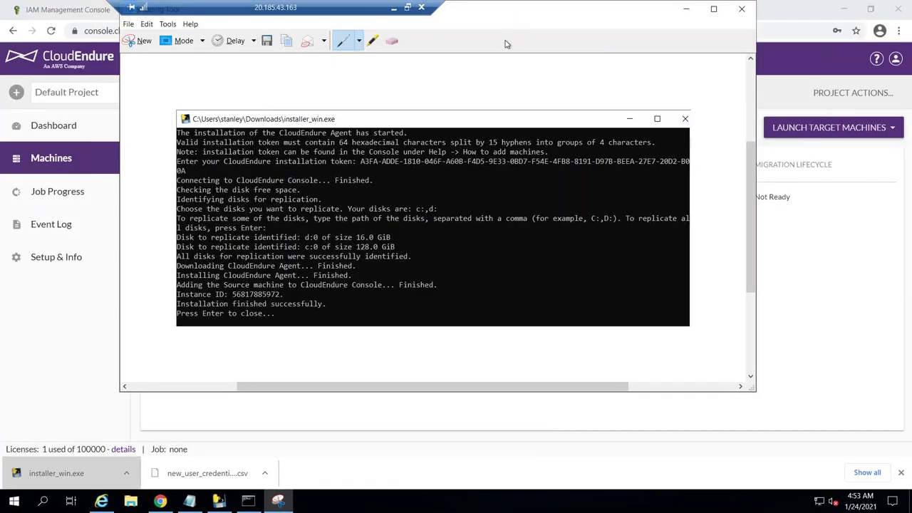
Minimize the Snipping Tool and installer console, then open Setup & Info's Other Settings tab
drag(682, 15, 633, 205)
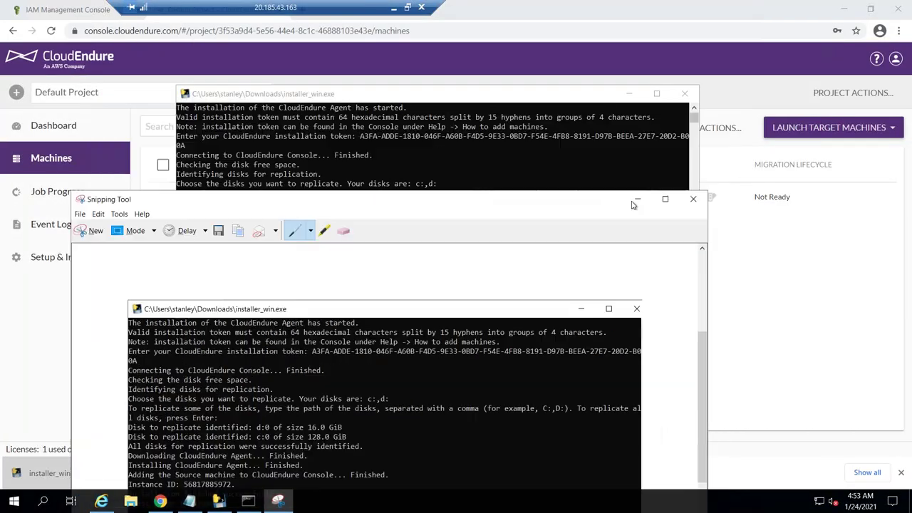
click(633, 200)
click(629, 94)
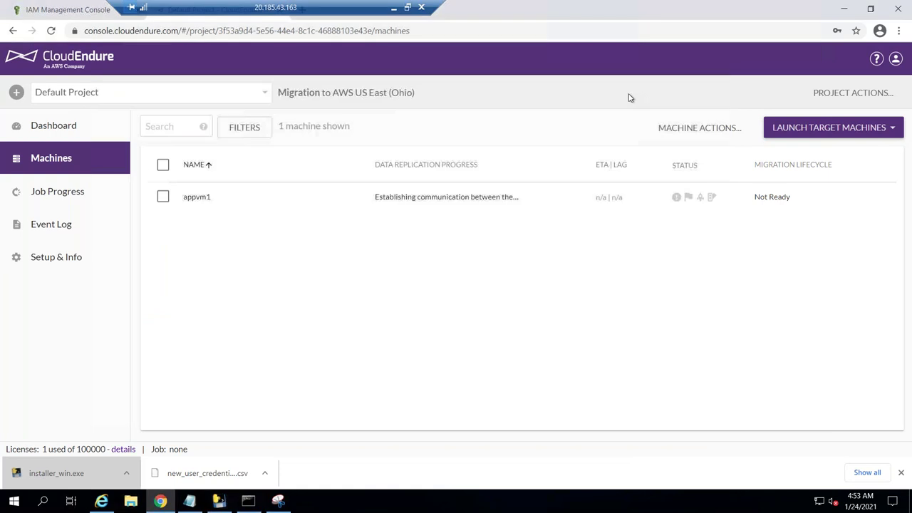
click(48, 133)
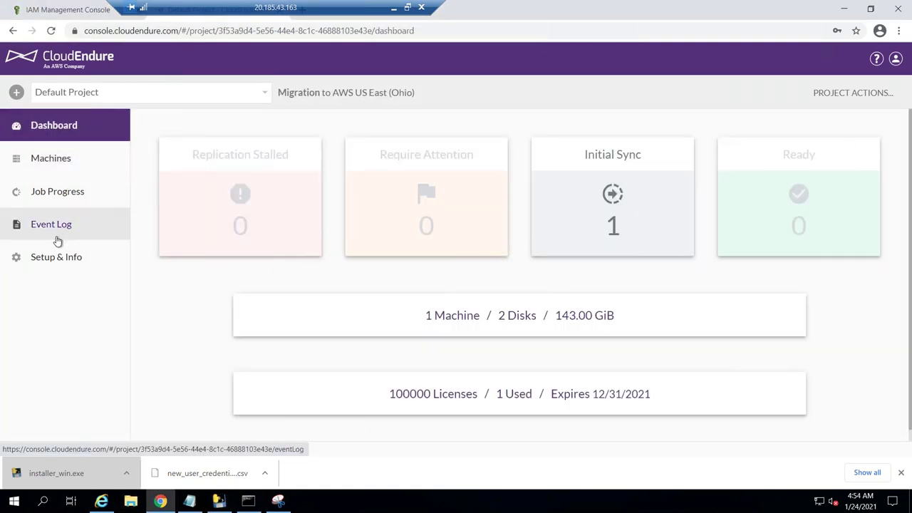
click(46, 257)
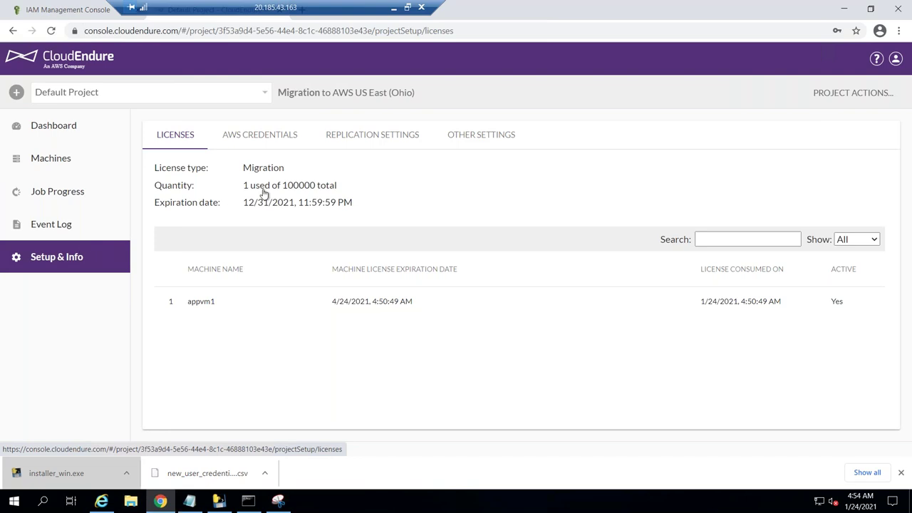
click(476, 139)
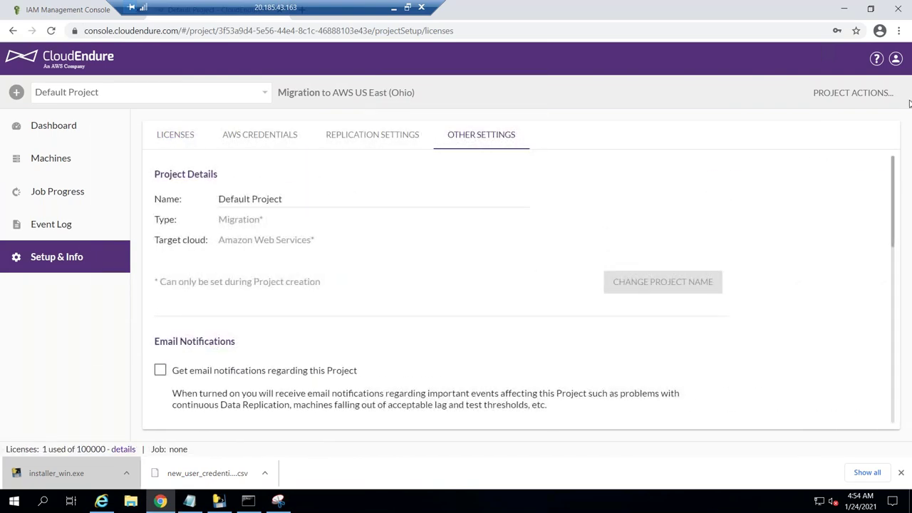
Tick 'Get email notifications regarding this Project' and scroll down to the Installation Token
scroll(896, 218, down, 2)
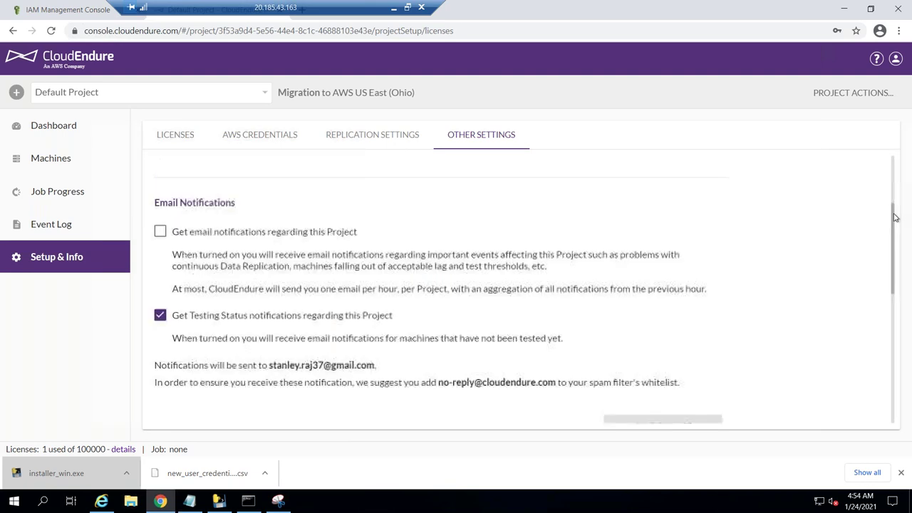
click(160, 232)
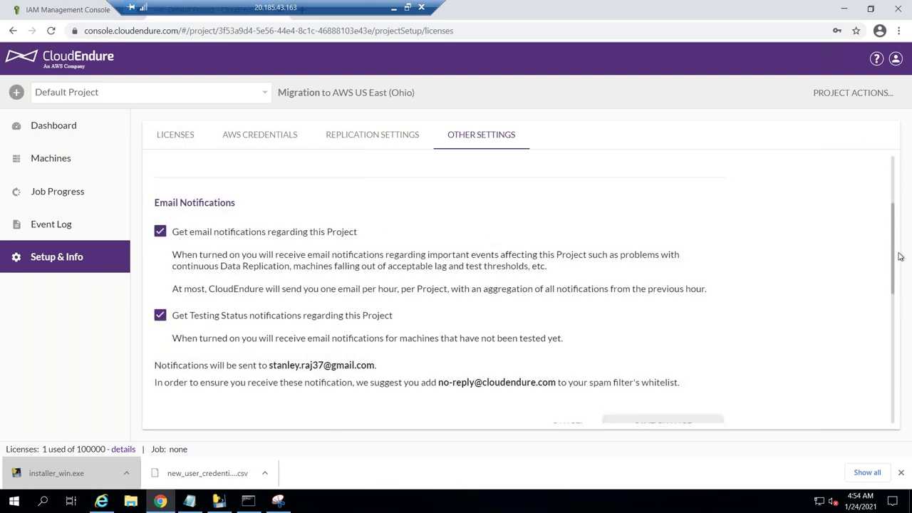
drag(562, 418, 488, 380)
click(761, 337)
scroll(761, 336, down, 2)
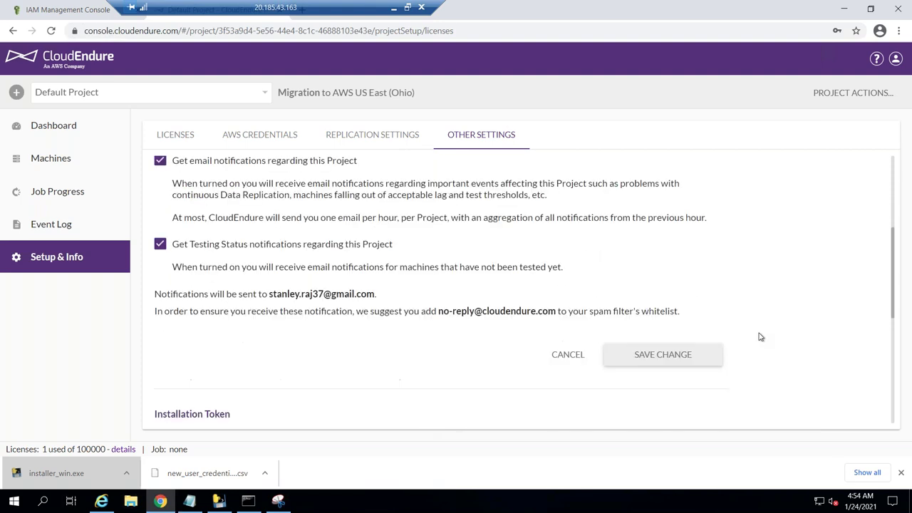
click(893, 175)
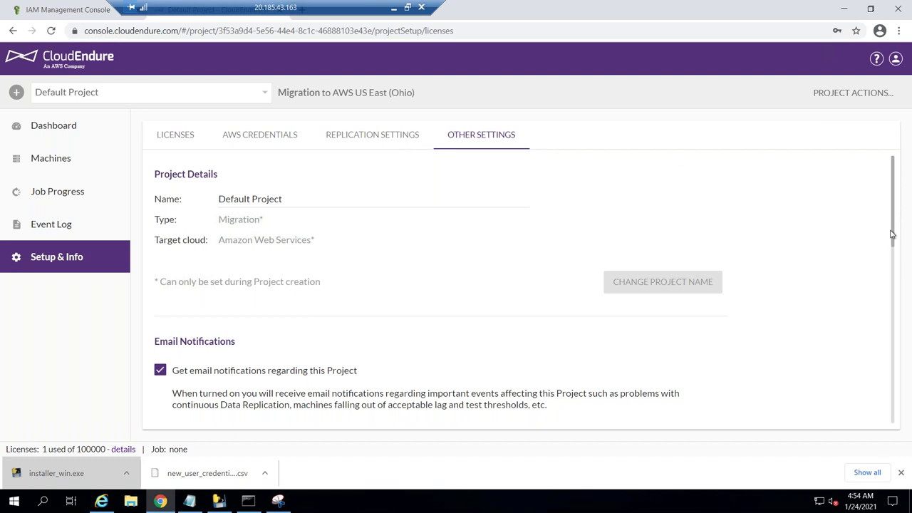
drag(896, 275, 889, 365)
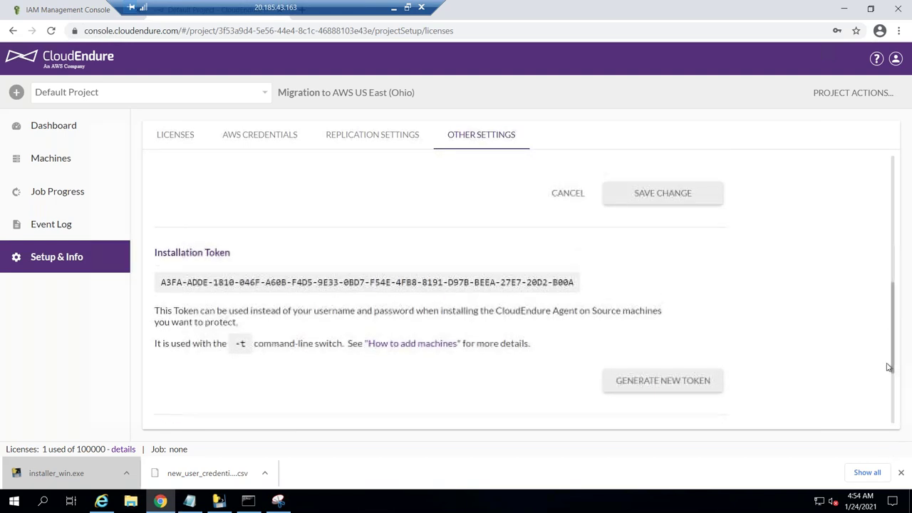
Regenerate the agent installation token and select the new token text
click(640, 391)
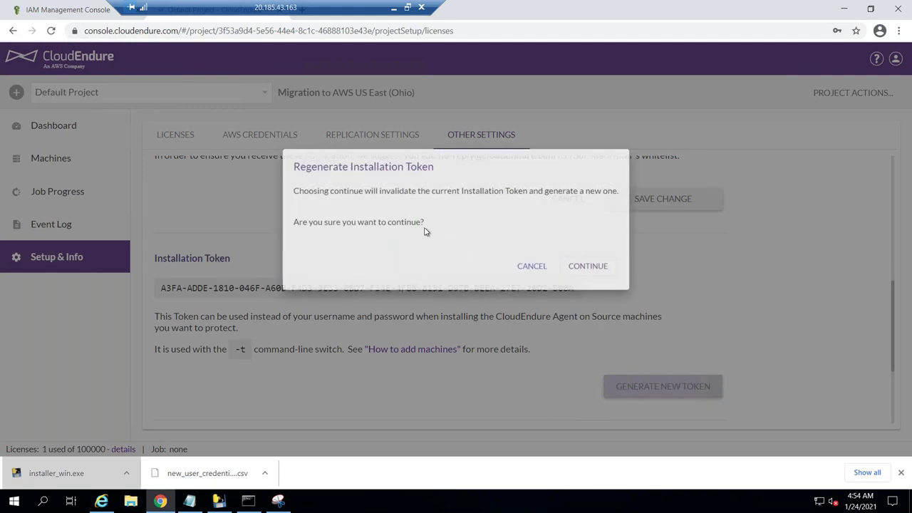
click(595, 275)
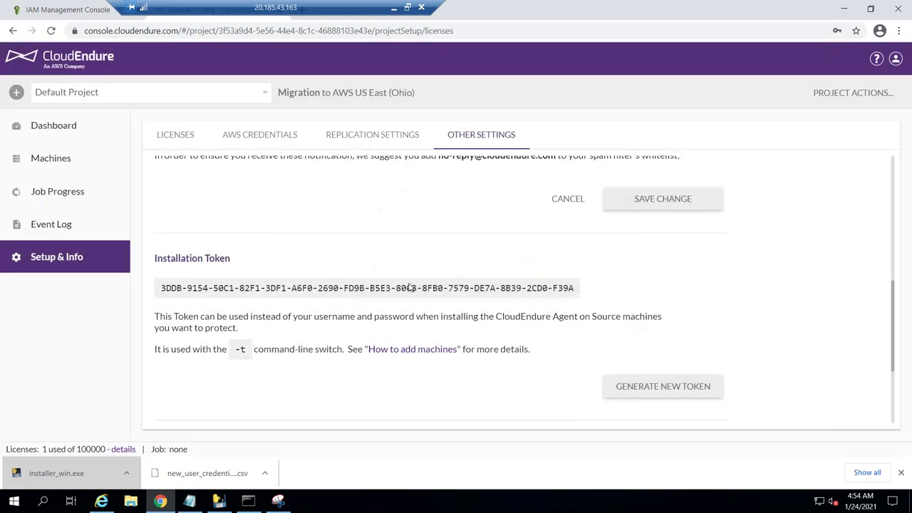
drag(166, 288, 635, 289)
drag(160, 288, 576, 288)
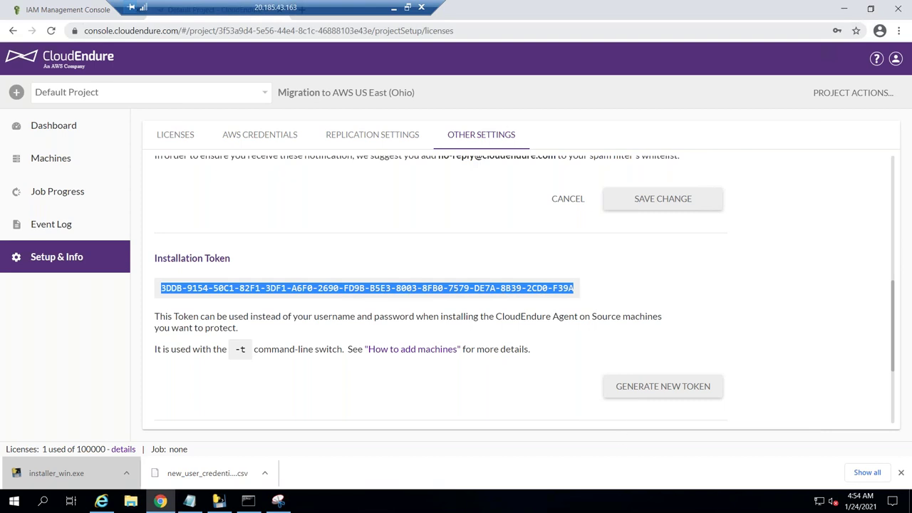
In the How to add machines guide, highlight the wget and sudo install commands, then close it
click(412, 349)
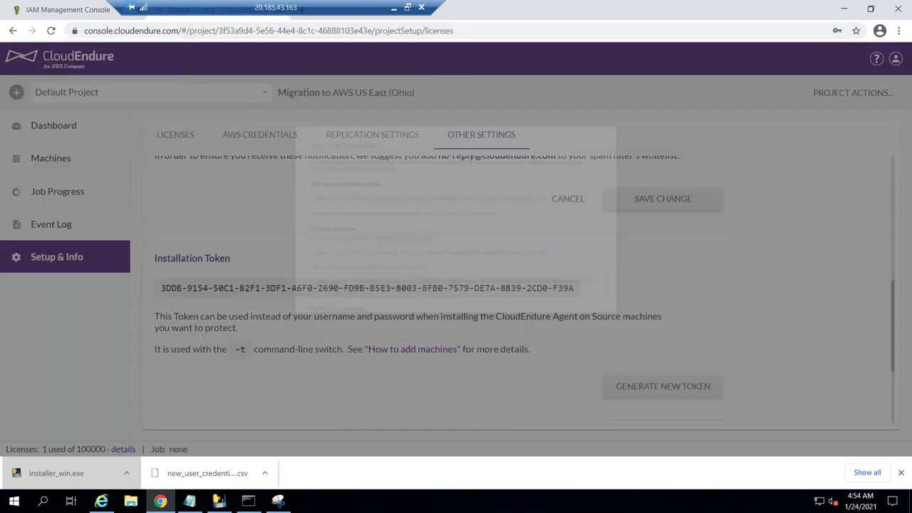
scroll(265, 188, down, 3)
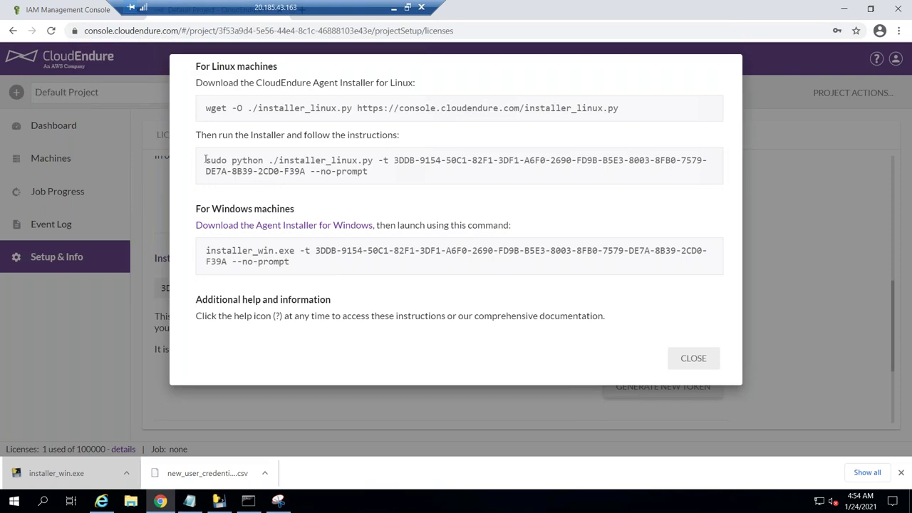
drag(205, 111, 713, 136)
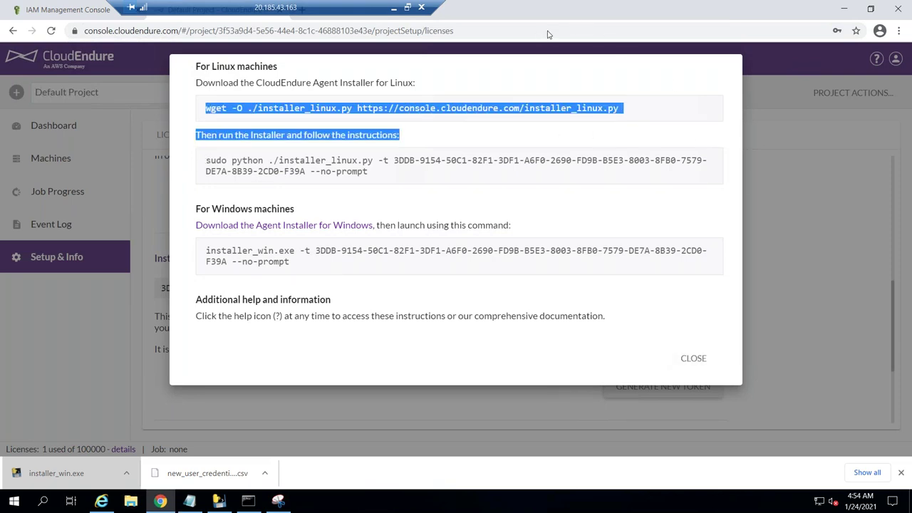
click(629, 108)
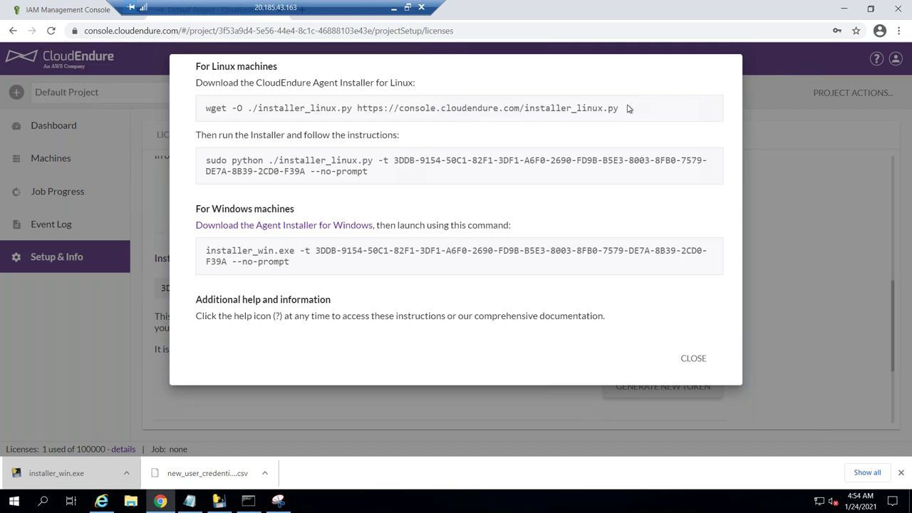
drag(345, 104, 204, 108)
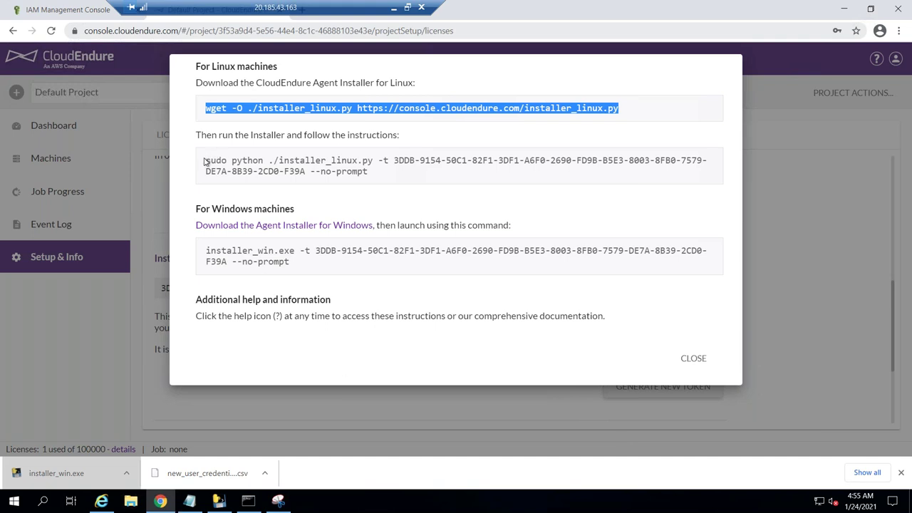
click(353, 187)
drag(368, 173, 204, 158)
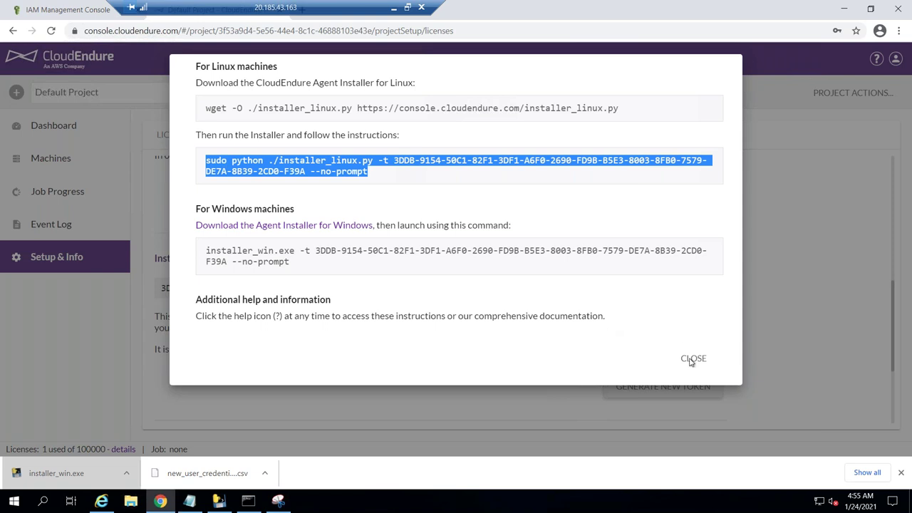
key(Escape)
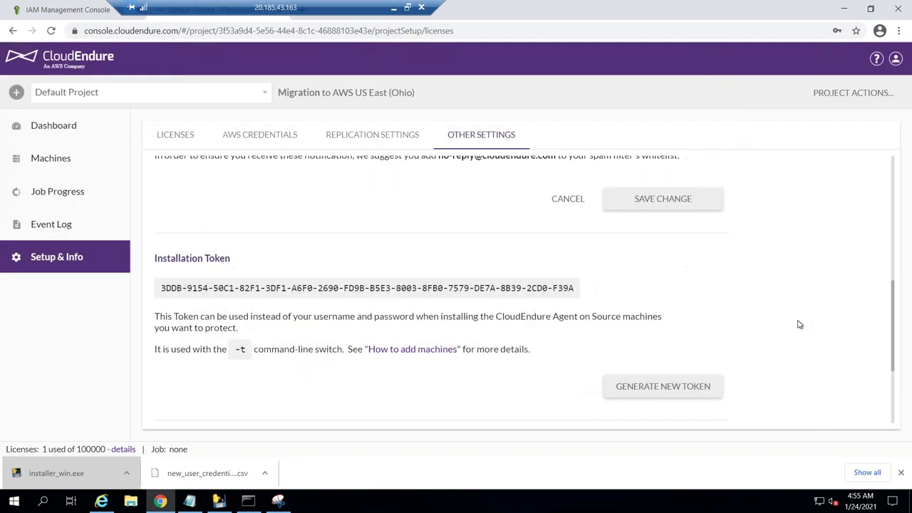
Check appvm1 in the Machines list and review projectSettingsModified events in the Event Log
click(64, 165)
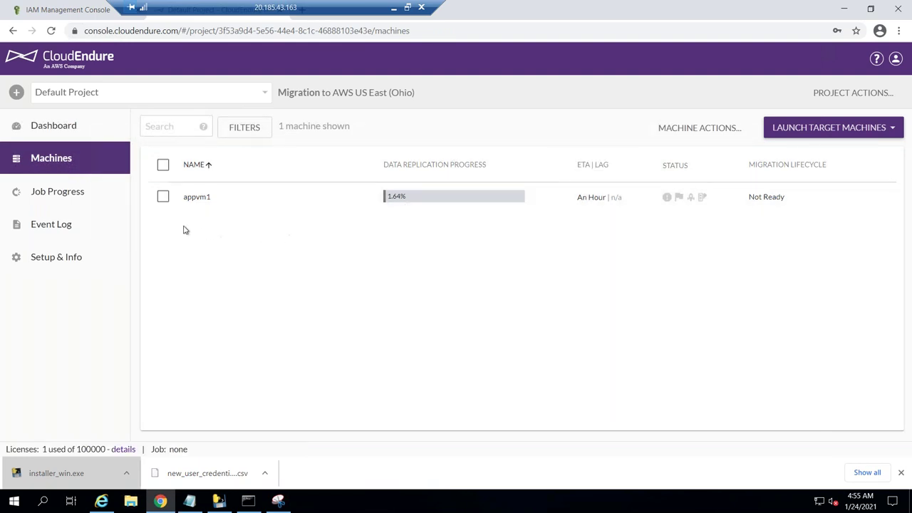
click(68, 232)
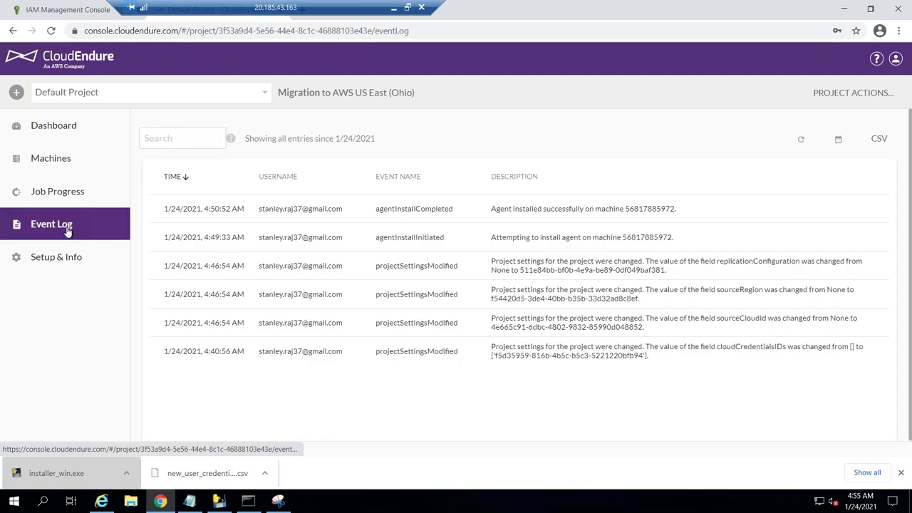
drag(458, 357, 413, 216)
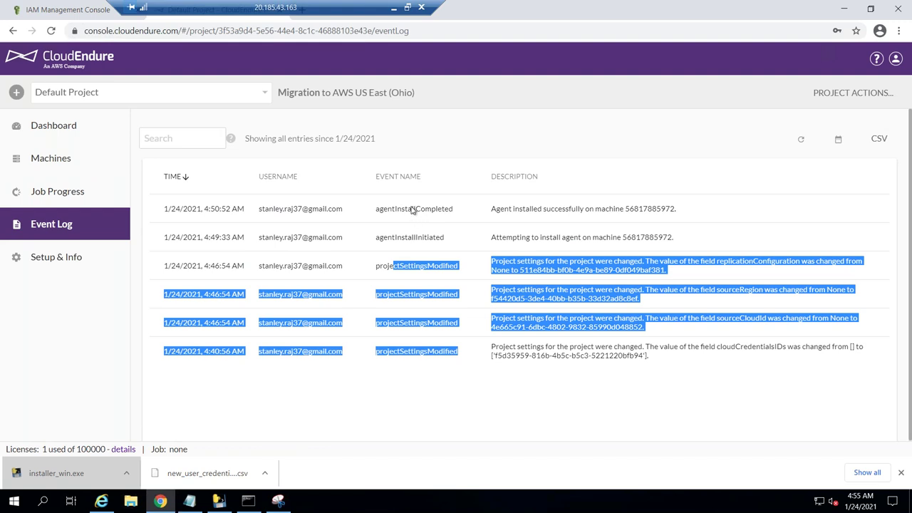
click(414, 209)
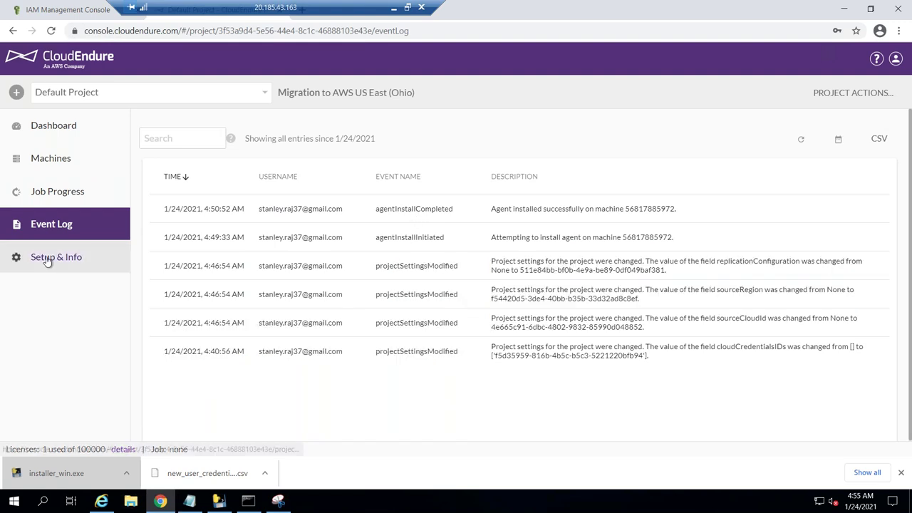
Review the Licenses tab (1 of 100000 used), then AWS Credentials and Replication Settings
click(47, 260)
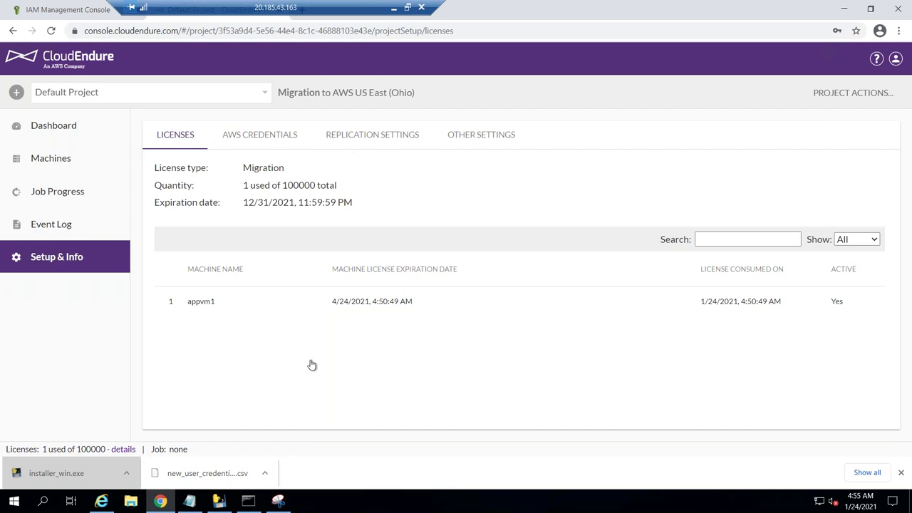
click(791, 271)
drag(339, 188, 237, 188)
click(263, 148)
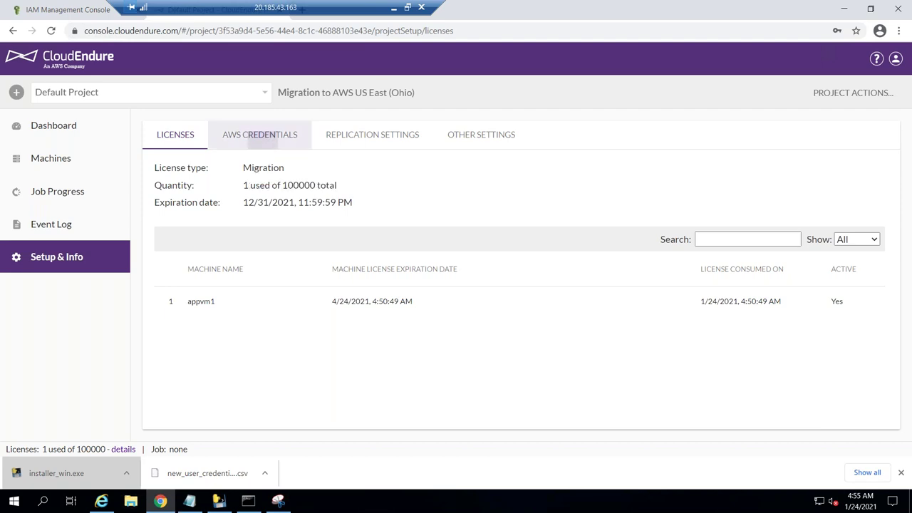
click(380, 146)
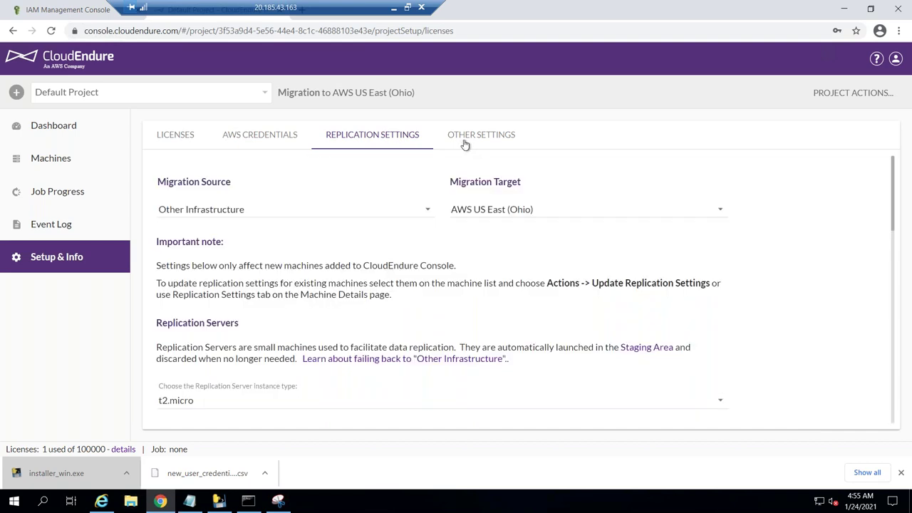
Enable 'Get email notifications' in Other Settings and save the change
click(465, 145)
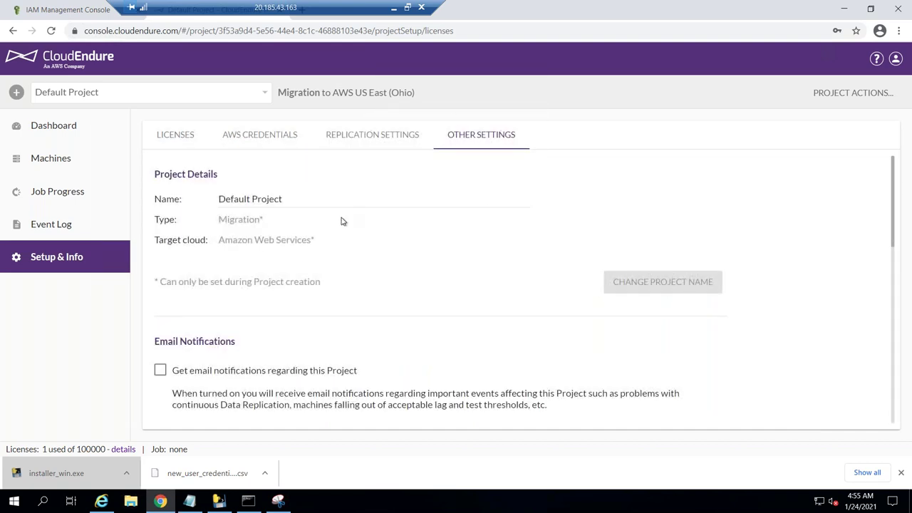
click(160, 370)
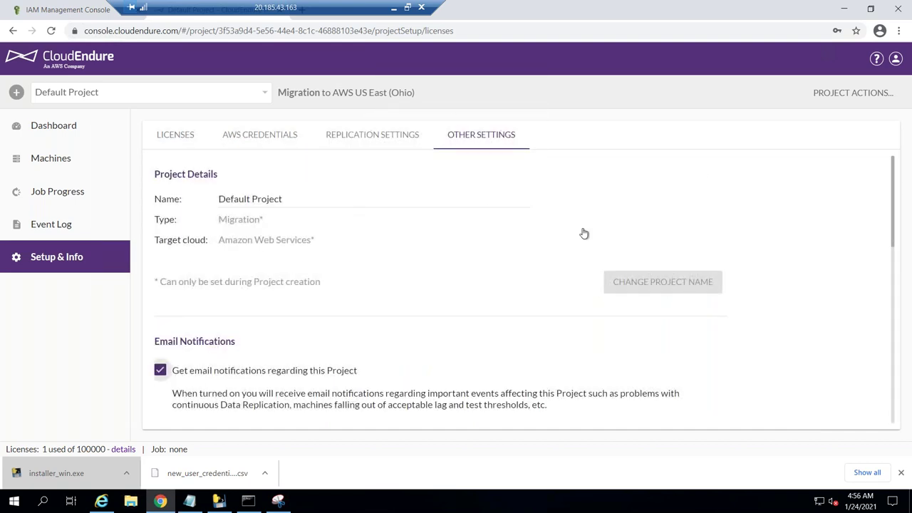
scroll(883, 286, down, 6)
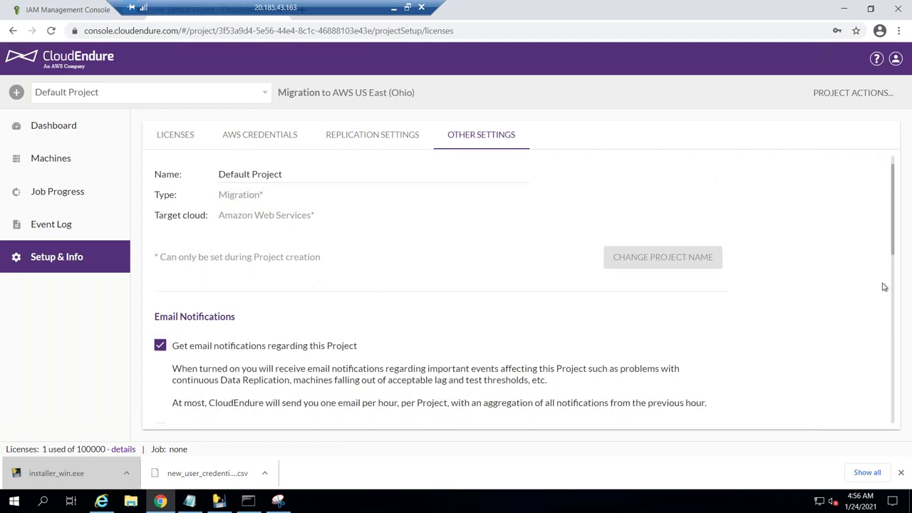
scroll(846, 239, up, 5)
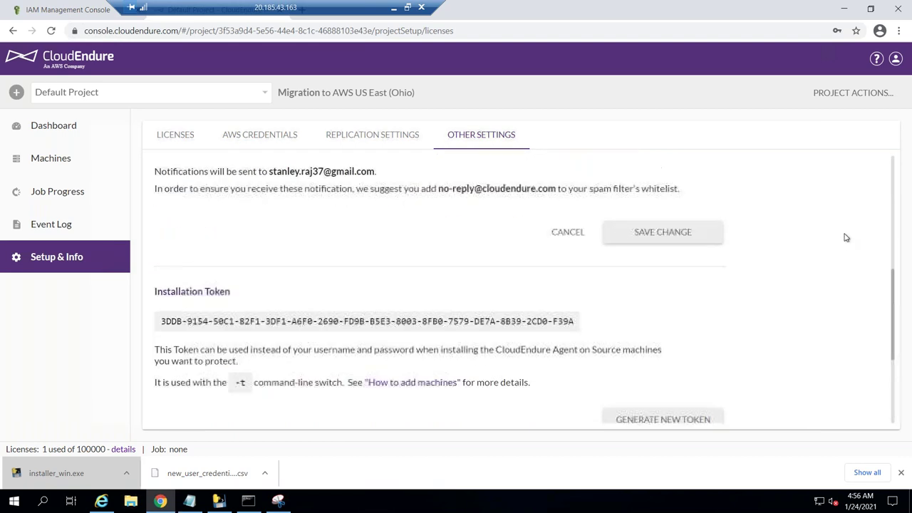
click(688, 396)
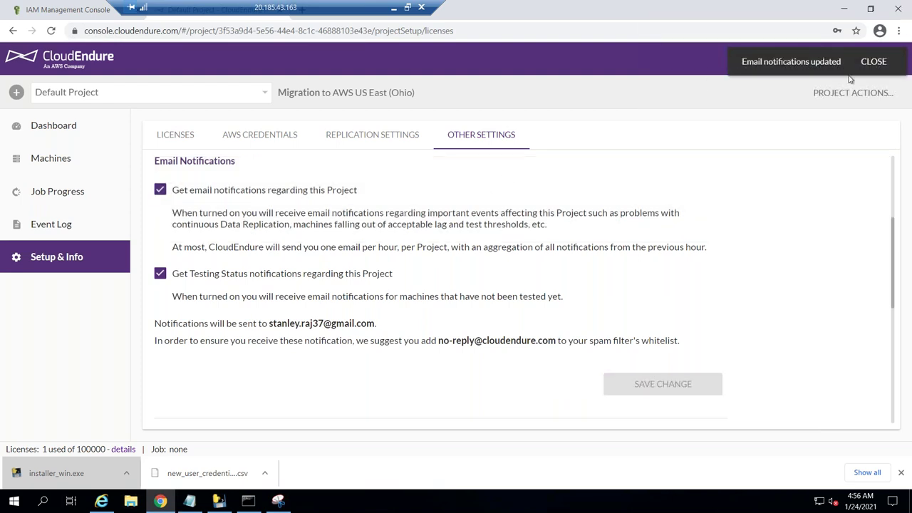
Check Job Progress twice, then view the Dashboard showing 1 machine in Initial Sync
click(56, 201)
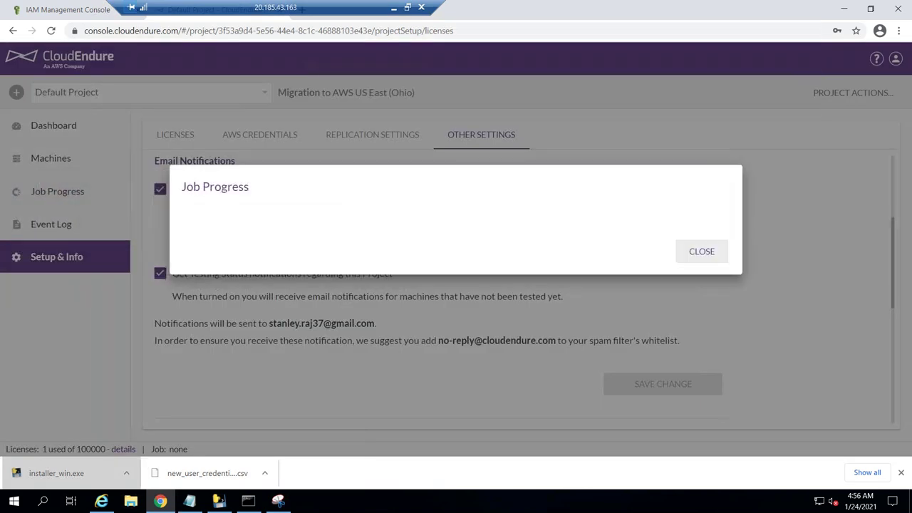
click(701, 254)
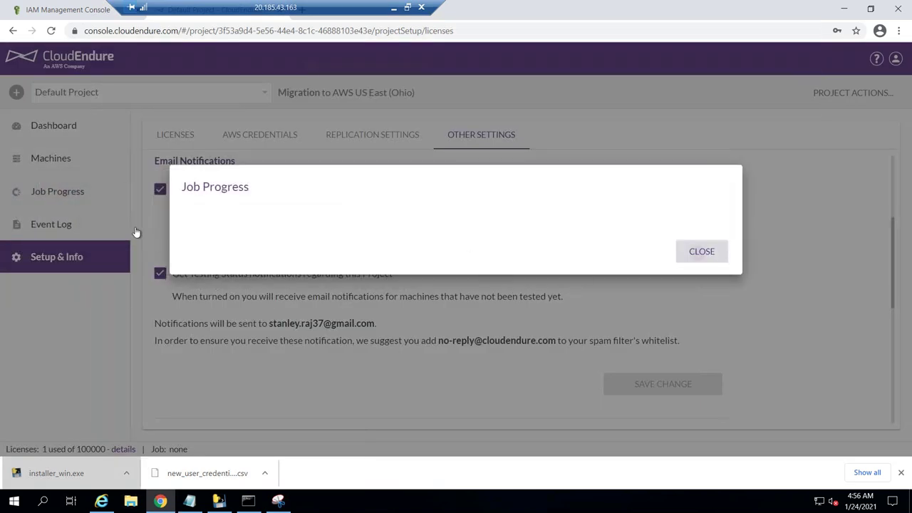
click(75, 191)
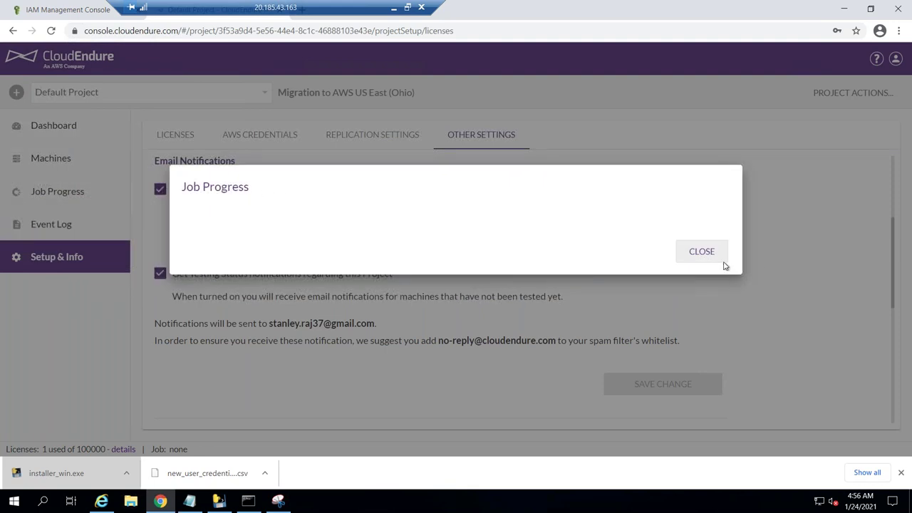
click(713, 251)
drag(709, 249, 651, 139)
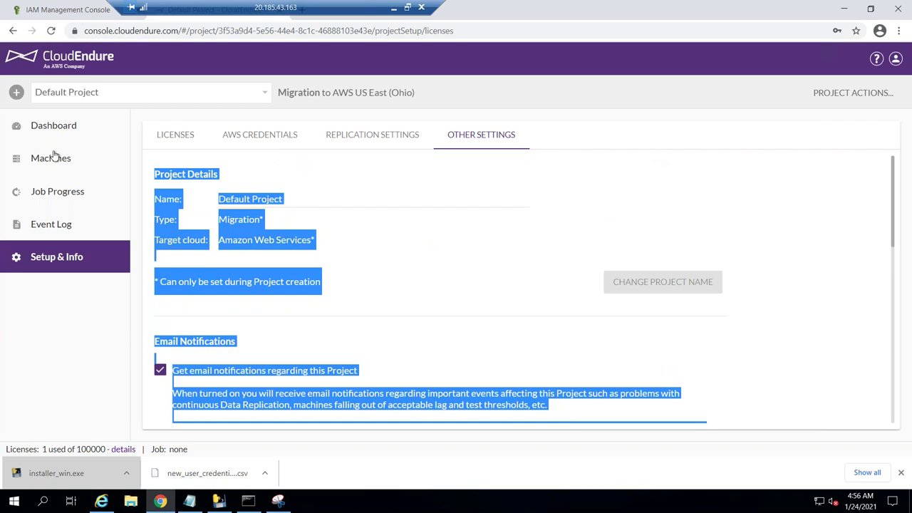
click(36, 134)
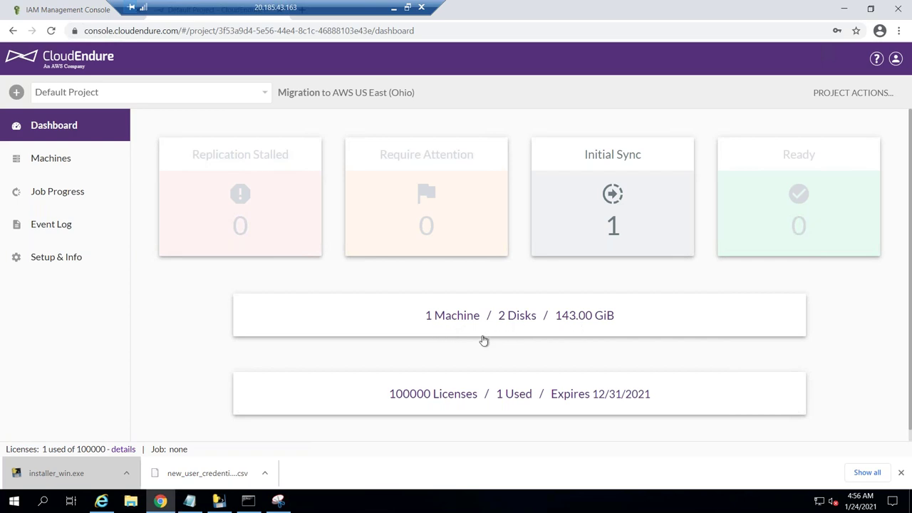
Review the command prompt showing hostname appvm1 and the successful agent installer output
click(249, 502)
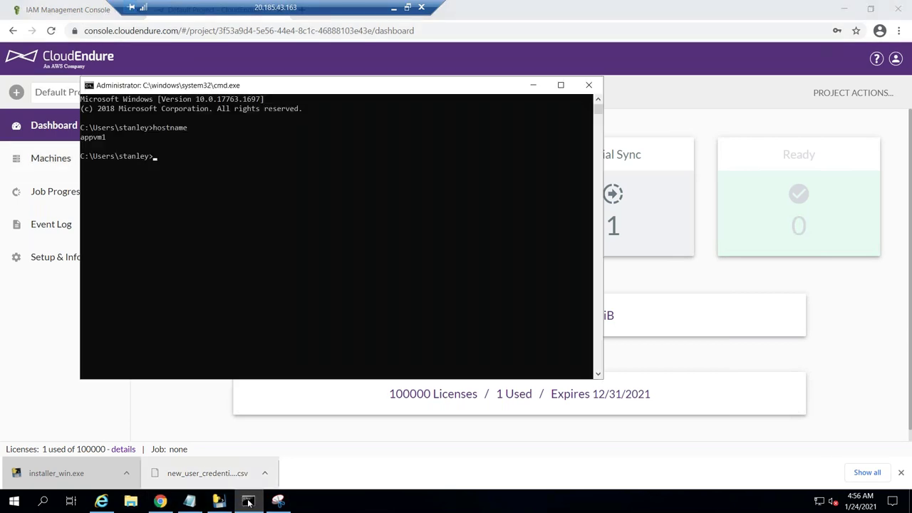
click(219, 502)
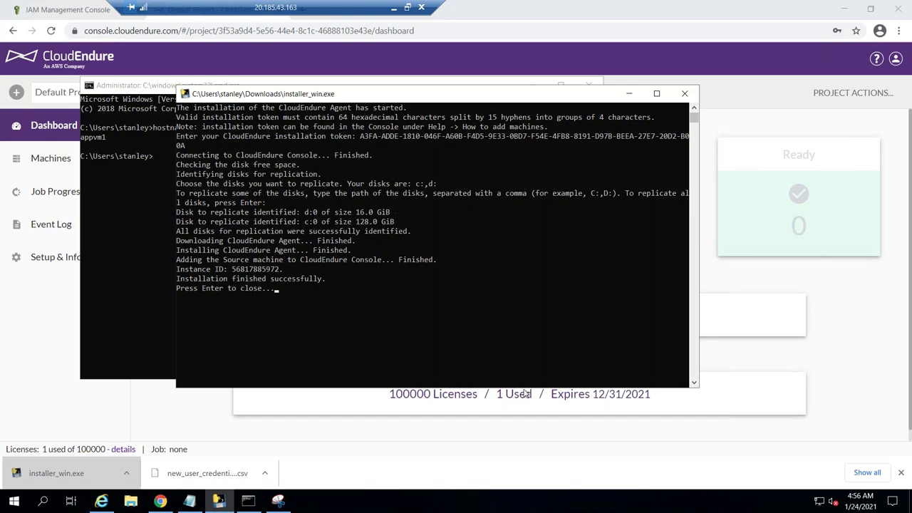
click(368, 436)
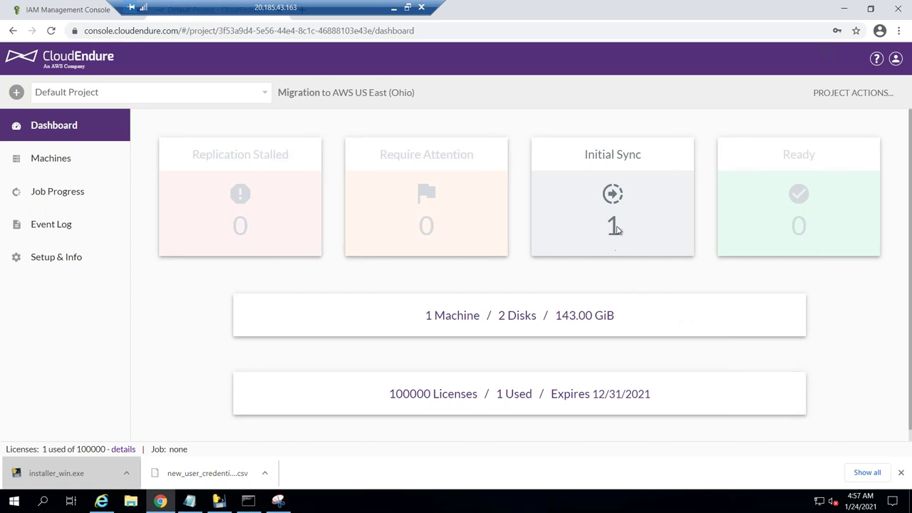
Check Job Progress and the Machines list showing appvm1 at 4.37%, then minimize the remote session
click(54, 199)
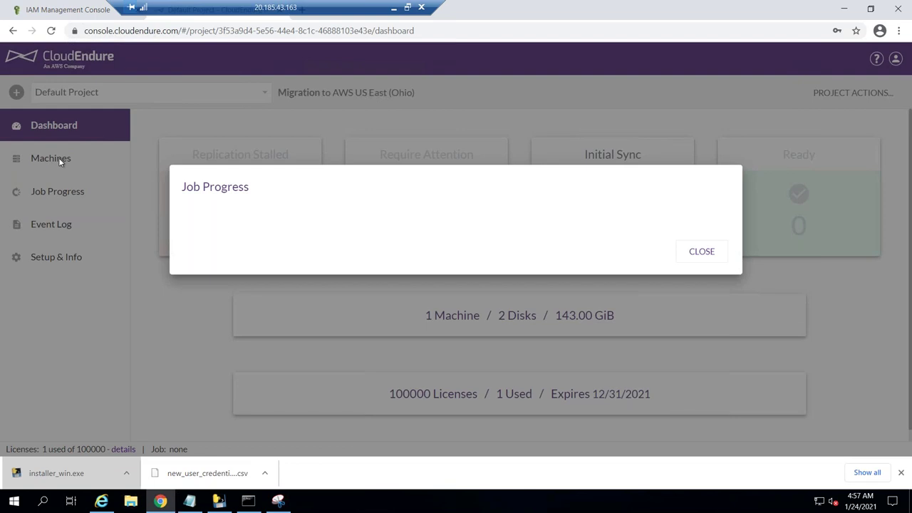
click(700, 249)
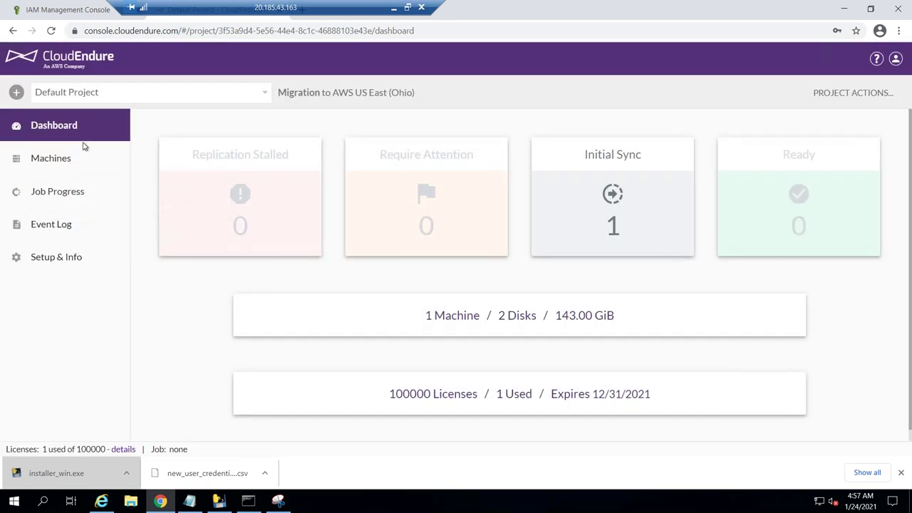
click(72, 160)
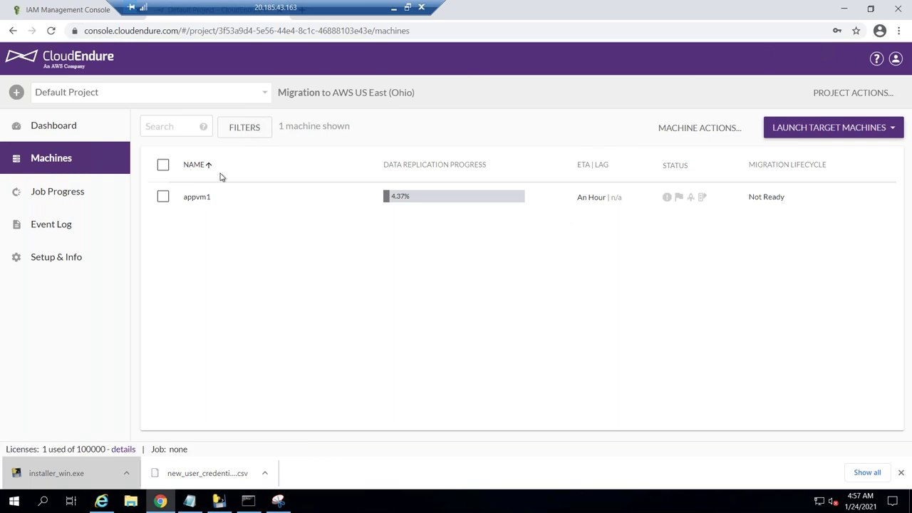
click(392, 7)
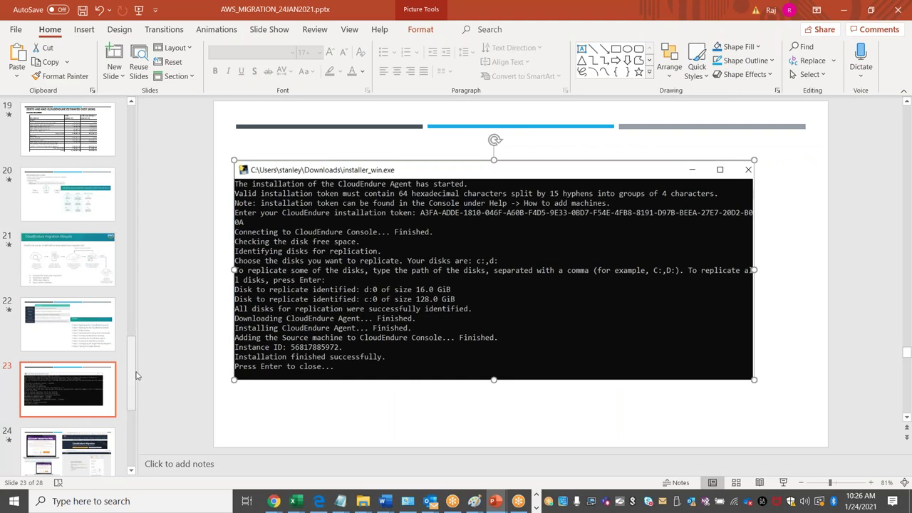
Display slide 4, the How Cloud Endure Disaster Recovery Works diagram
drag(137, 378, 142, 167)
click(94, 198)
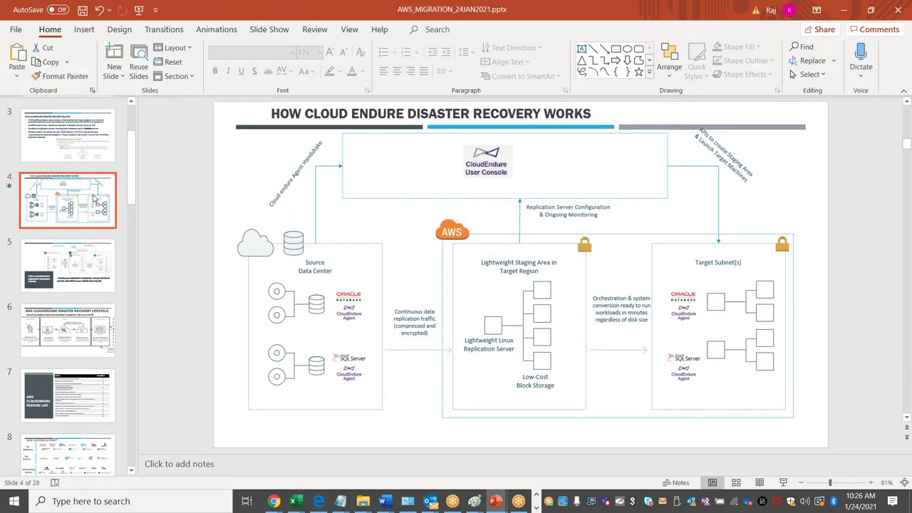
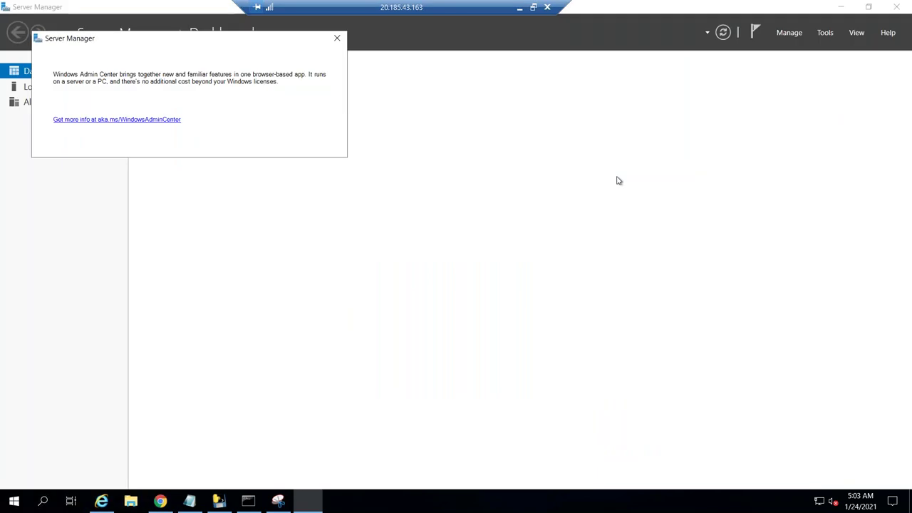
Close the Windows Admin Center pop-up with Escape to reveal the Server Manager dashboard
key(Escape)
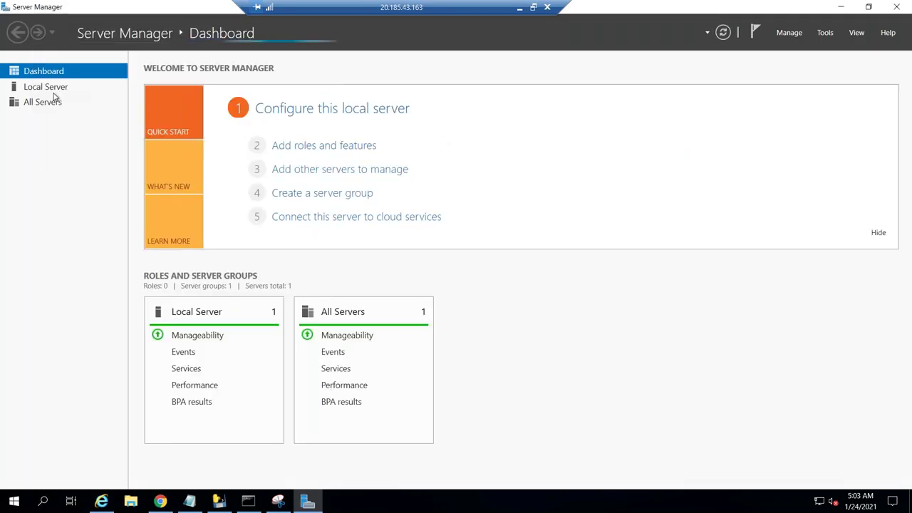
View appvm1's Local Server properties, then maximize the CloudEndure browser window and go to EC2
click(55, 93)
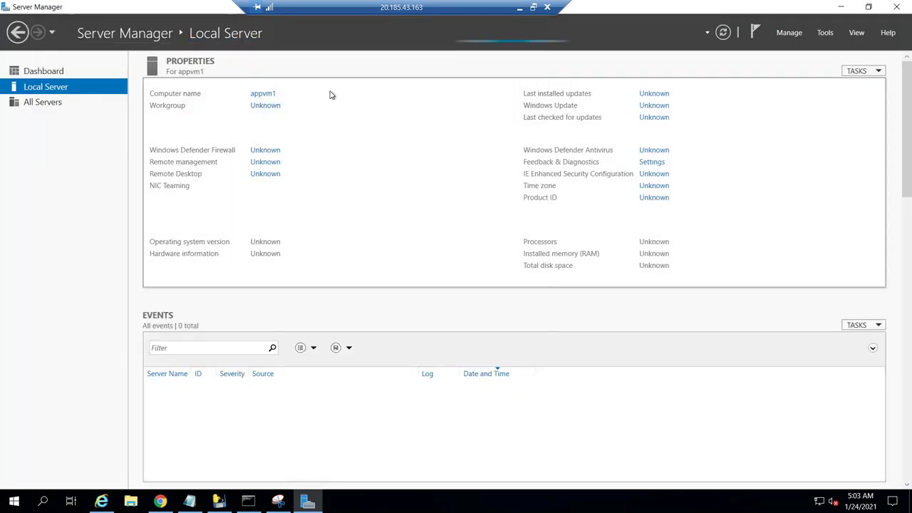
click(825, 33)
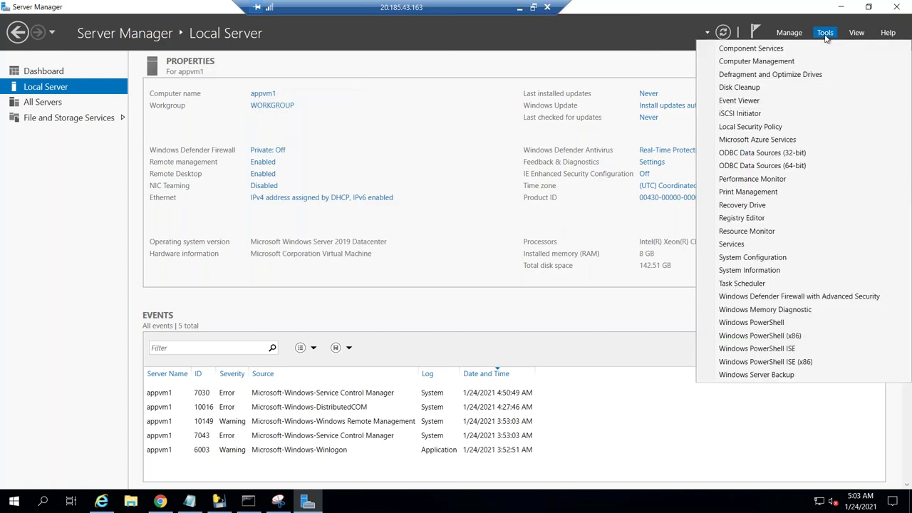
click(161, 501)
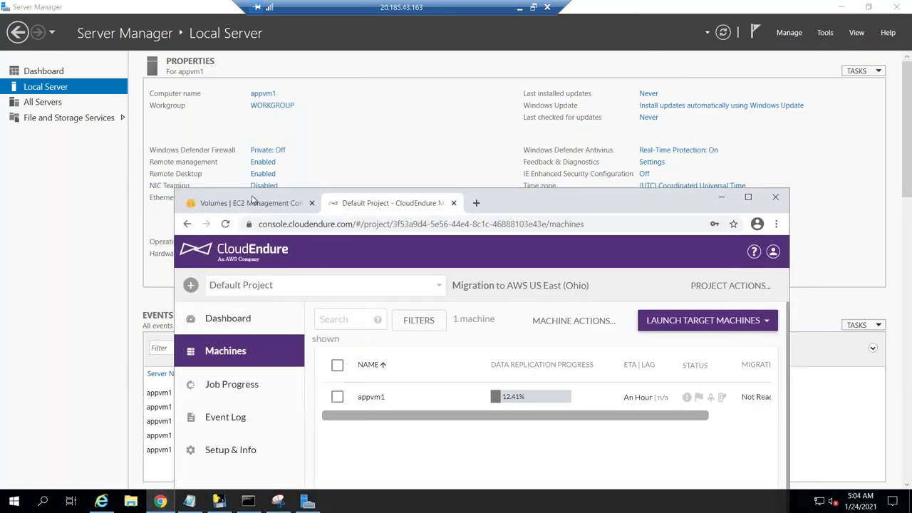
click(749, 198)
click(78, 10)
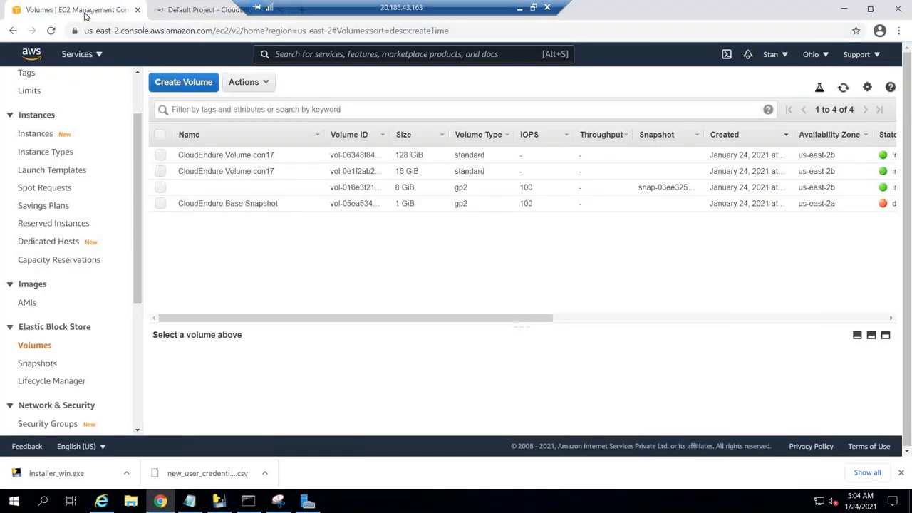
Inspect the con17 replication instance's Ubuntu (Inferred) platform, xenial AMI name and AMI location
click(36, 131)
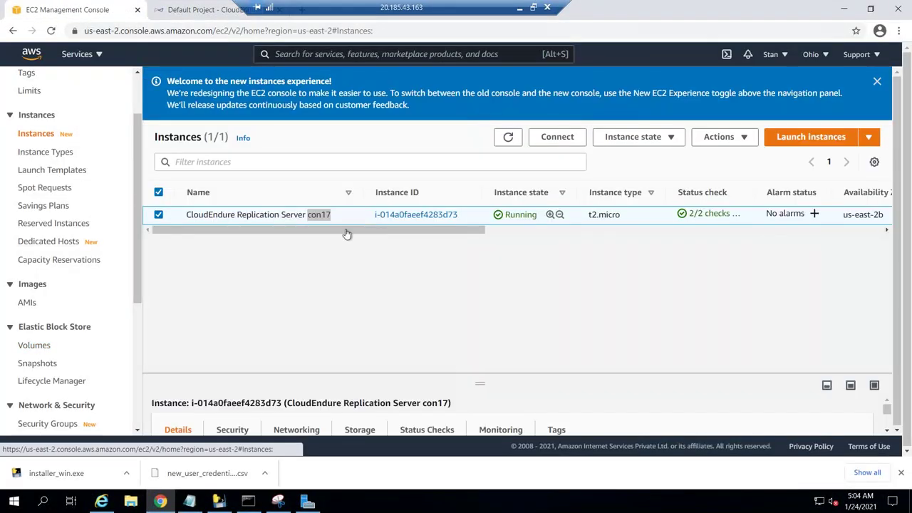
drag(480, 383, 489, 247)
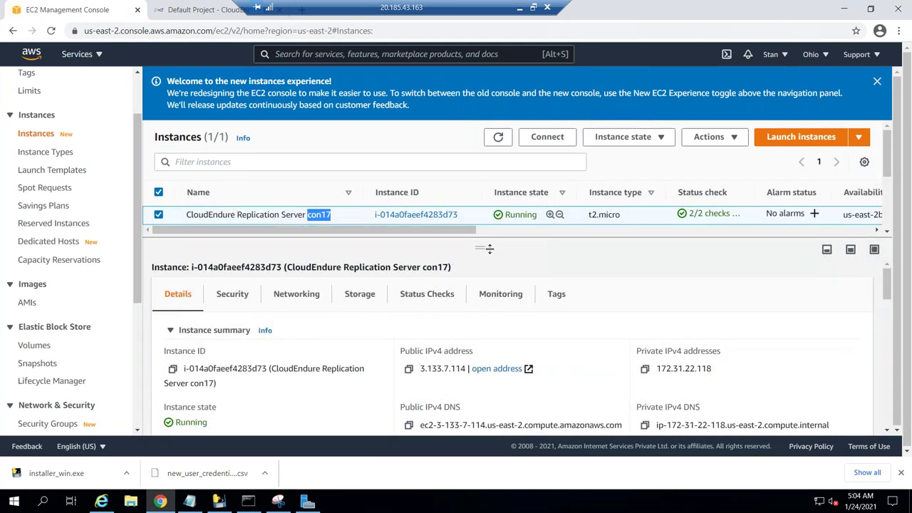
scroll(886, 430, down, 3)
scroll(888, 432, down, 2)
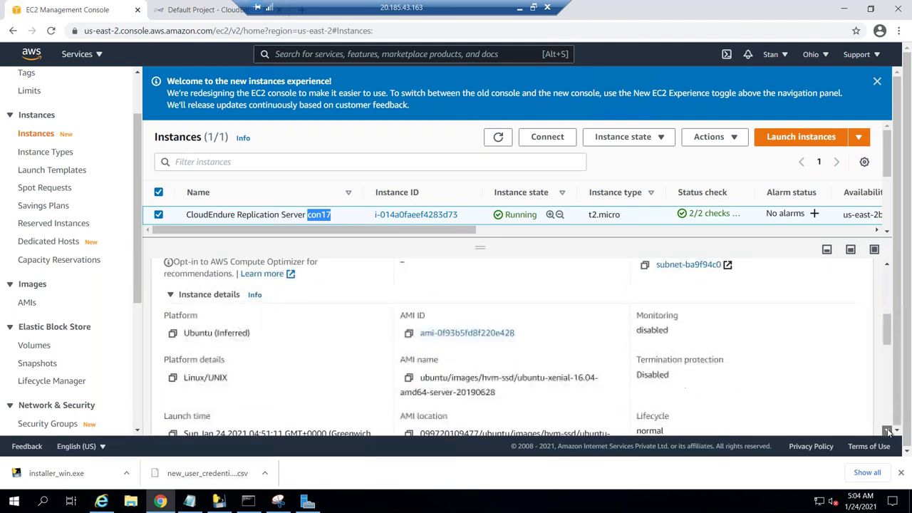
drag(257, 285, 183, 285)
drag(519, 330, 566, 347)
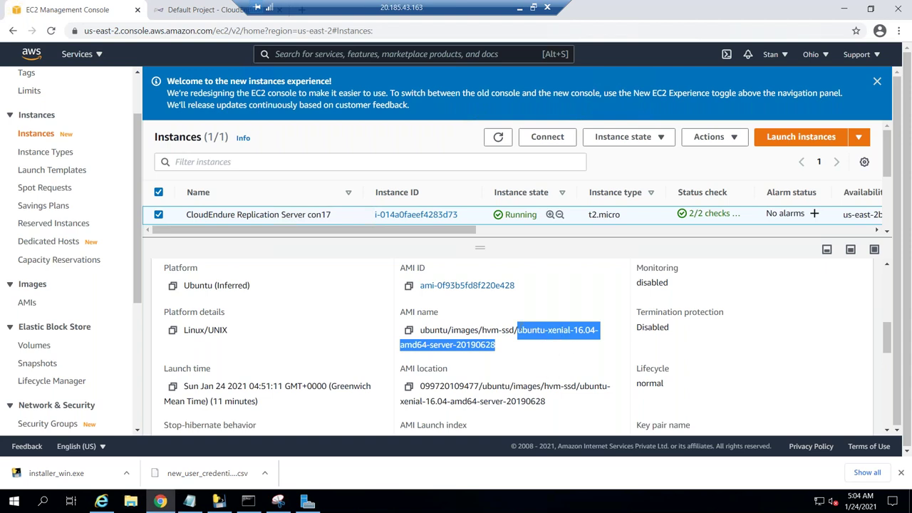
drag(547, 404, 419, 386)
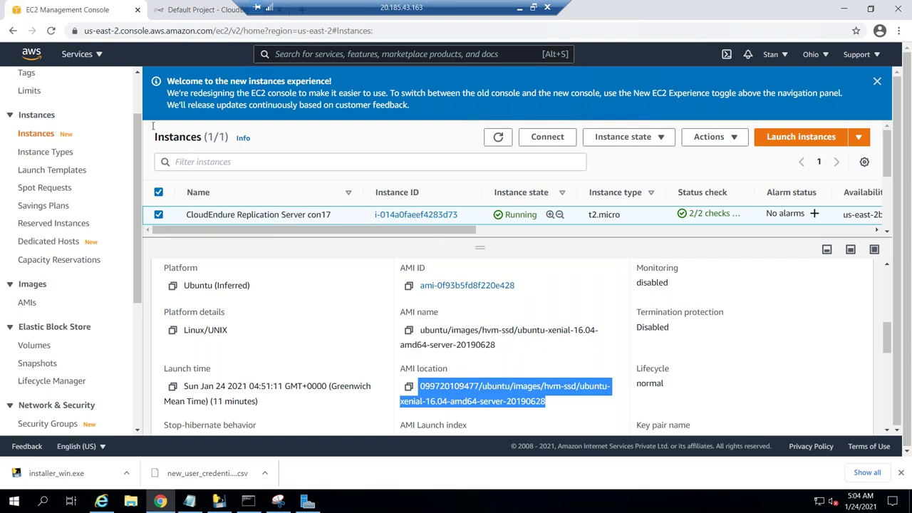
click(175, 9)
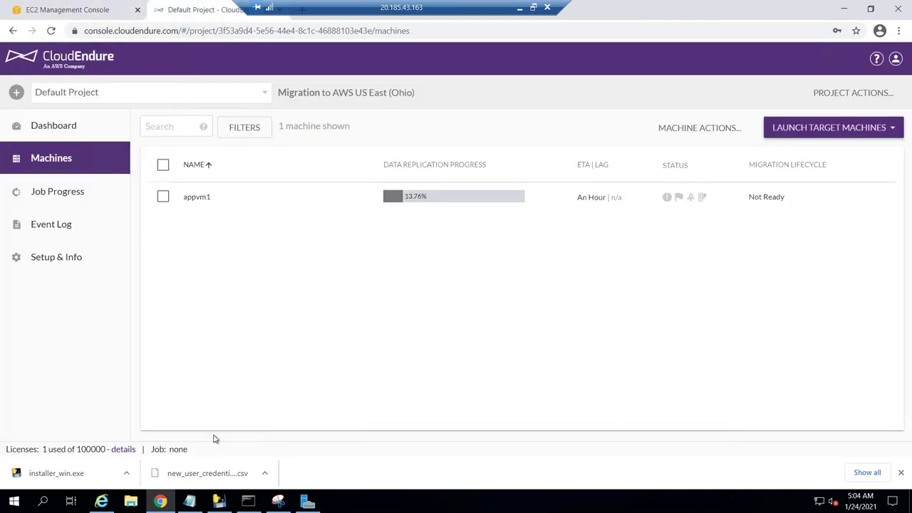
Return to Server Manager on appvm1 and check its Tools and Manage menus
click(305, 503)
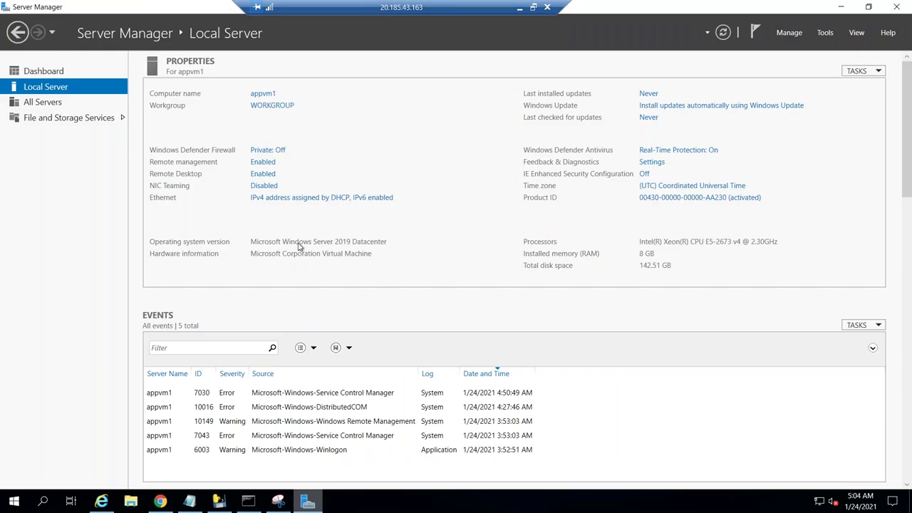
click(824, 33)
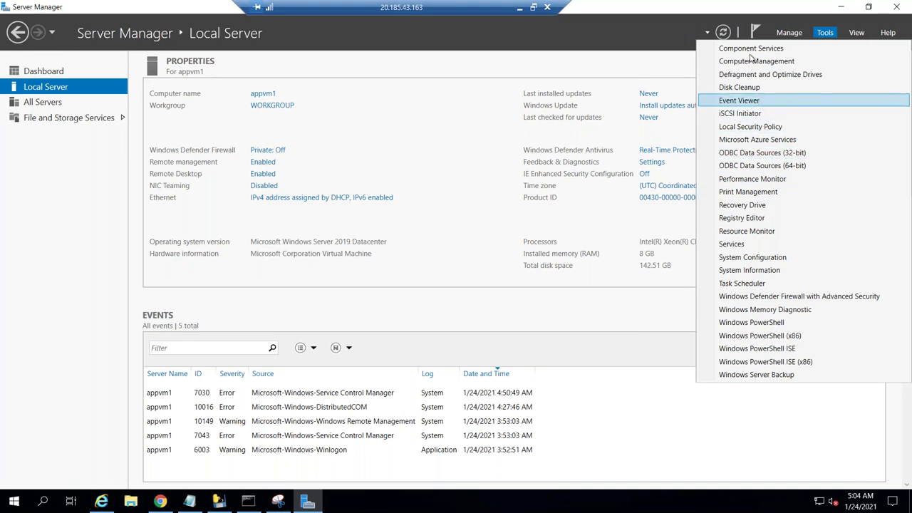
click(791, 34)
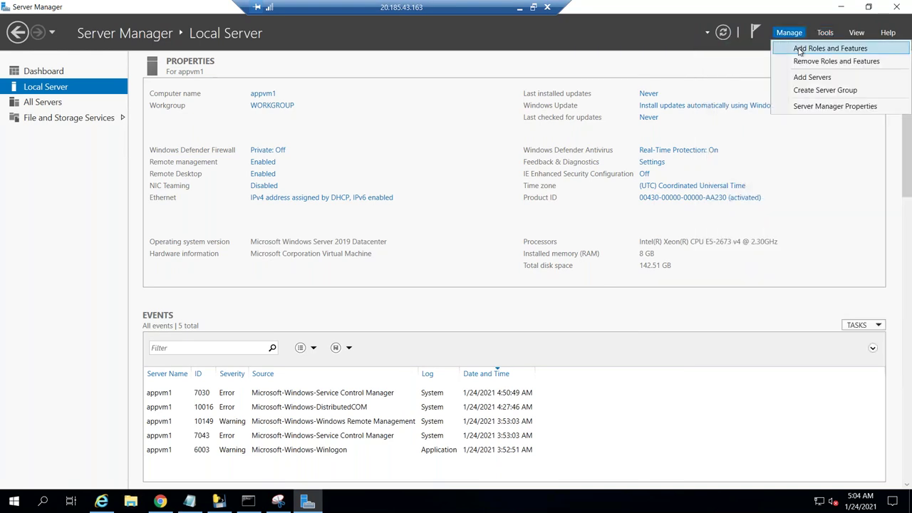
Install Web Server (IIS) on appvm1 via role-based setup, with required features and default role services
click(827, 49)
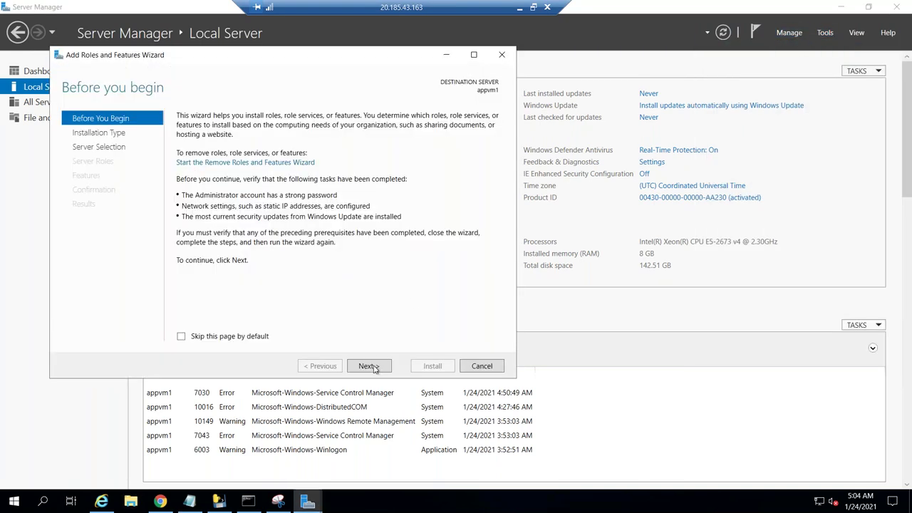
click(374, 367)
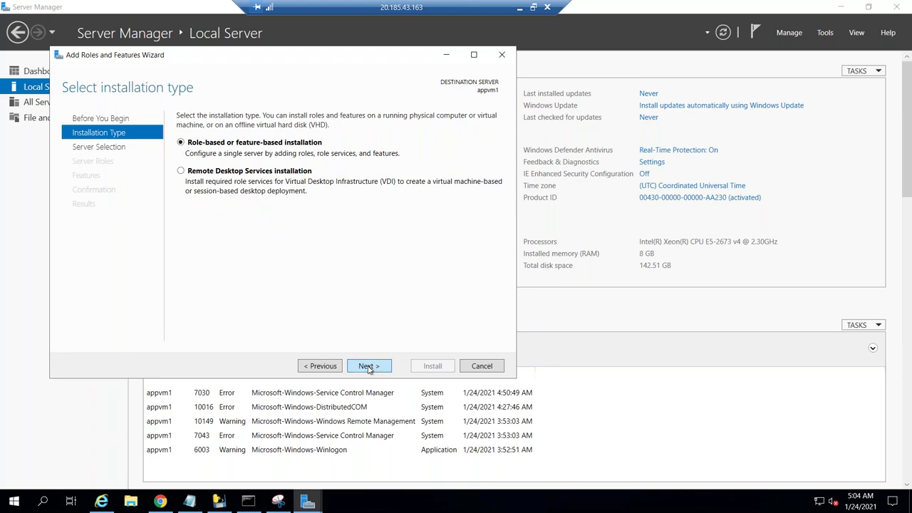
click(365, 368)
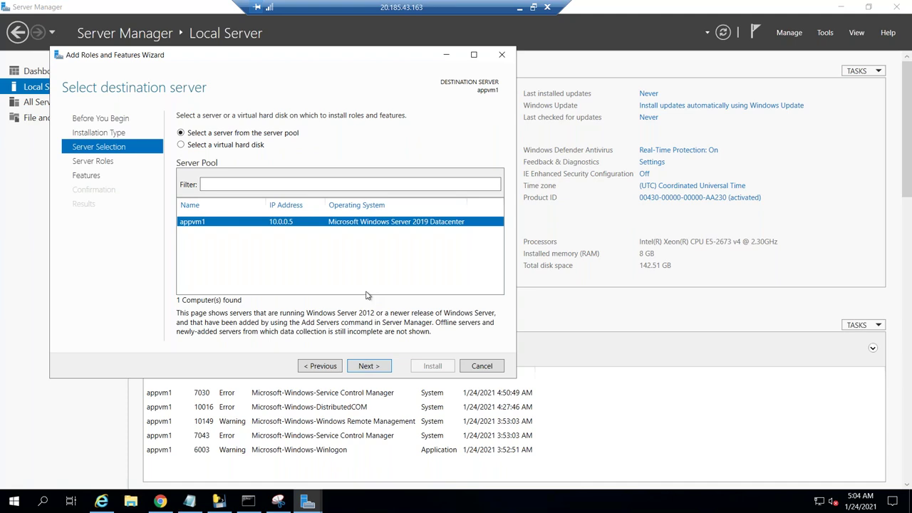
click(366, 367)
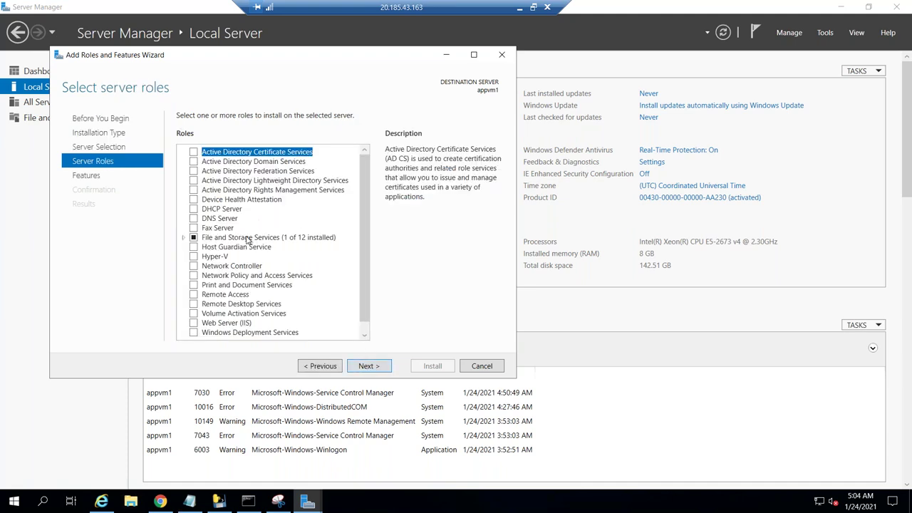
click(194, 323)
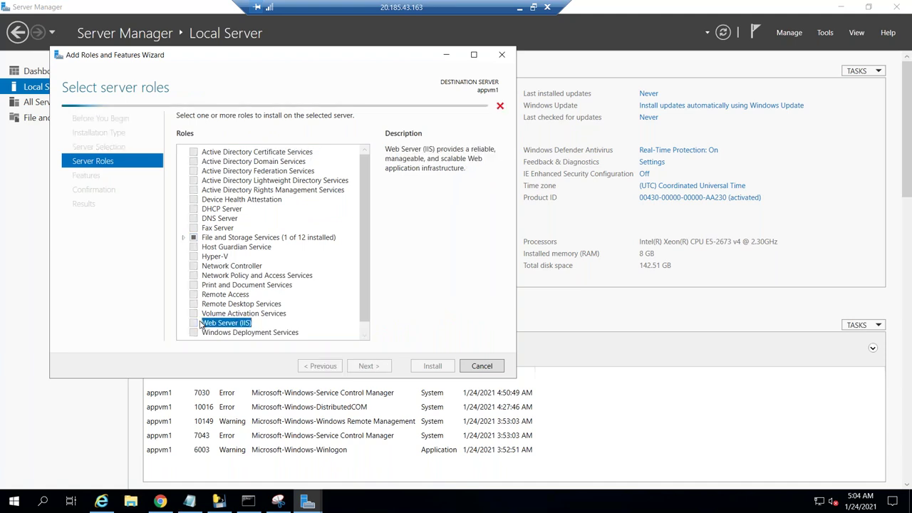
click(312, 313)
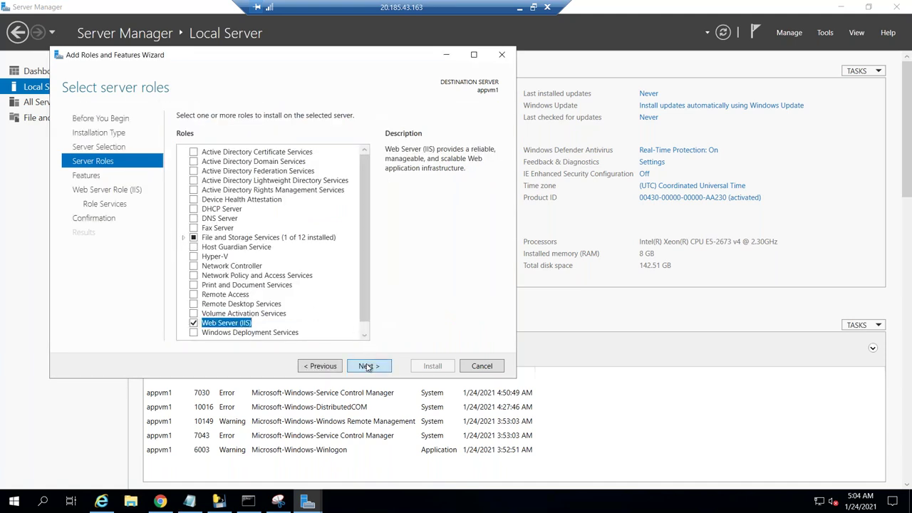
click(367, 367)
click(378, 368)
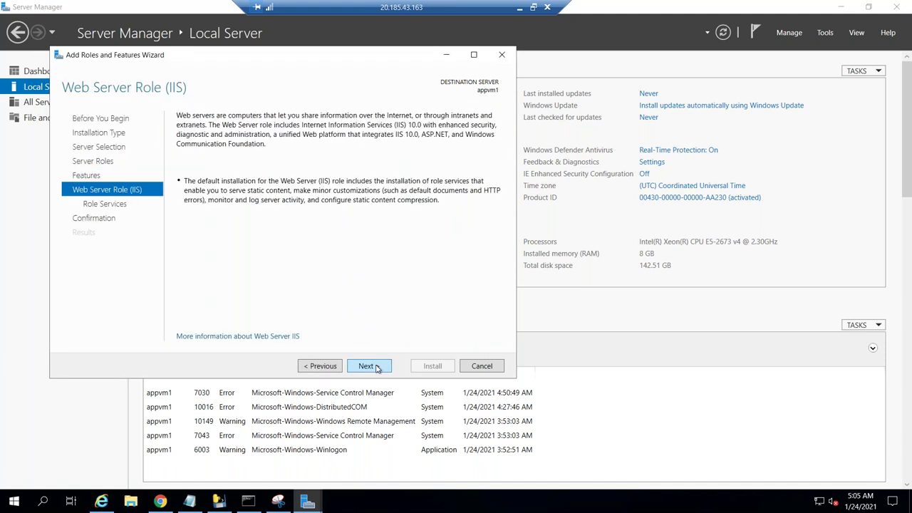
click(377, 367)
click(377, 367)
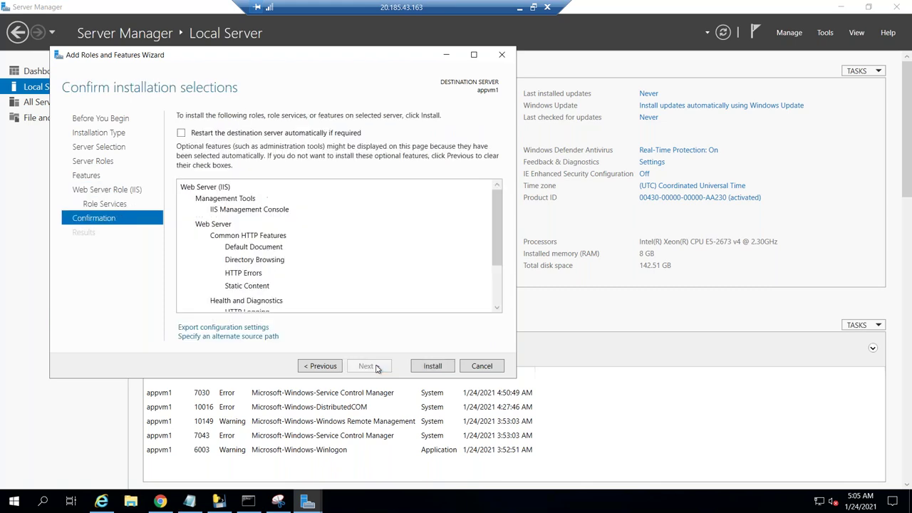
click(431, 367)
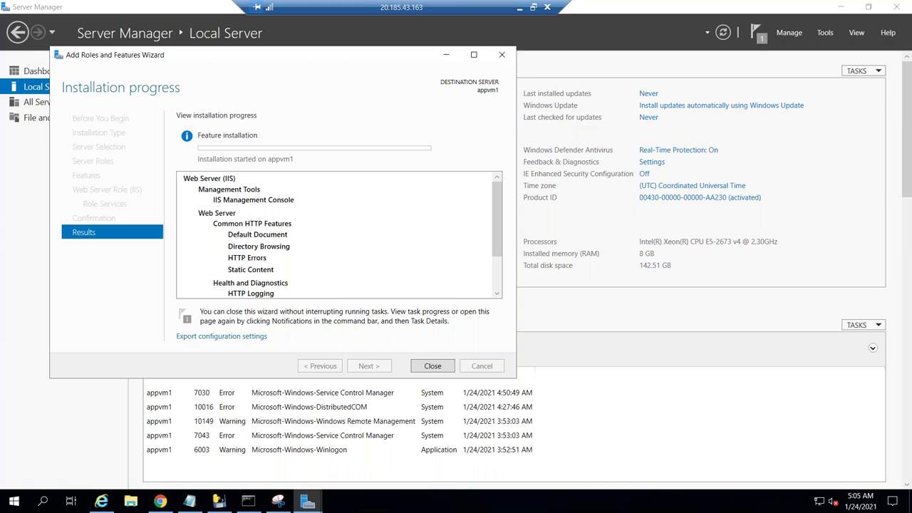
Check IIS progress, then restore the installer console showing the CloudEndure Agent installed successfully
click(219, 501)
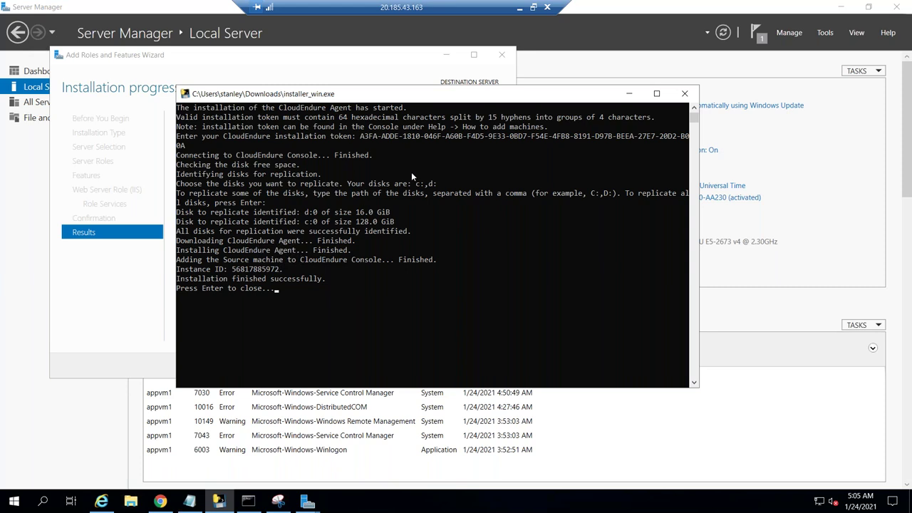
click(631, 95)
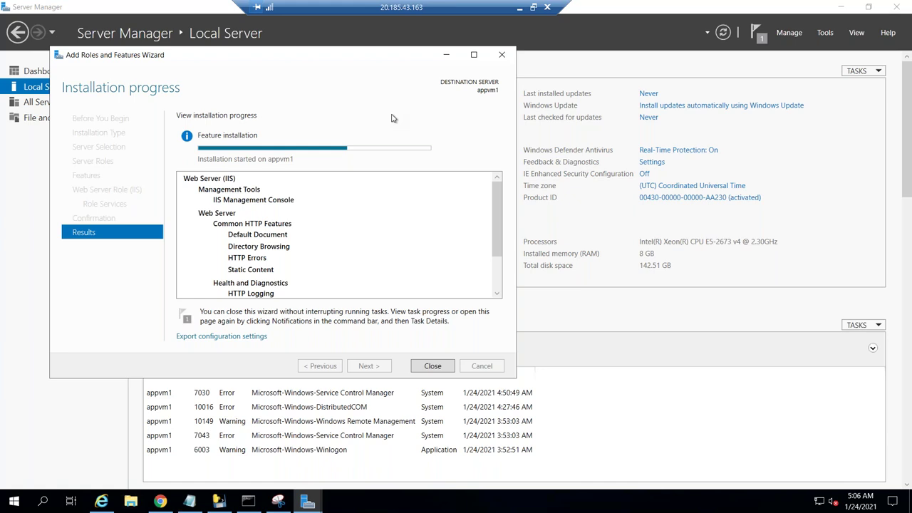
click(219, 502)
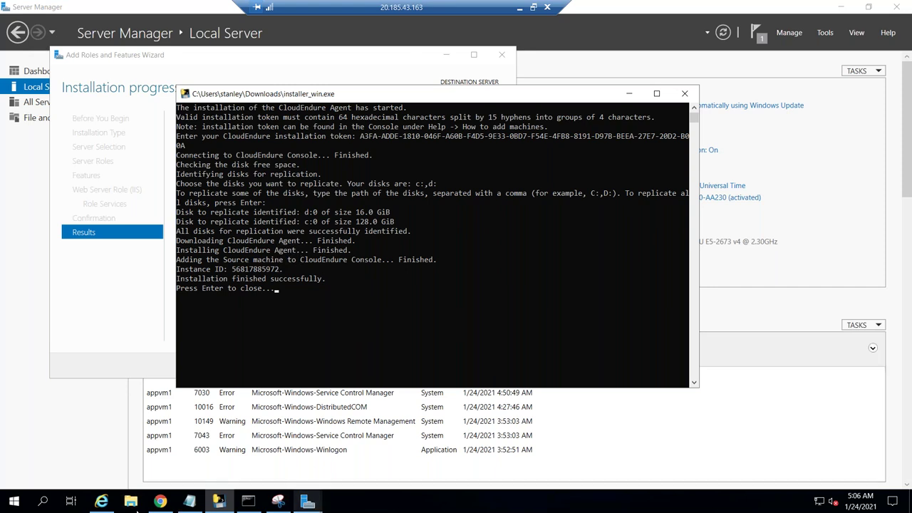
right_click(11, 503)
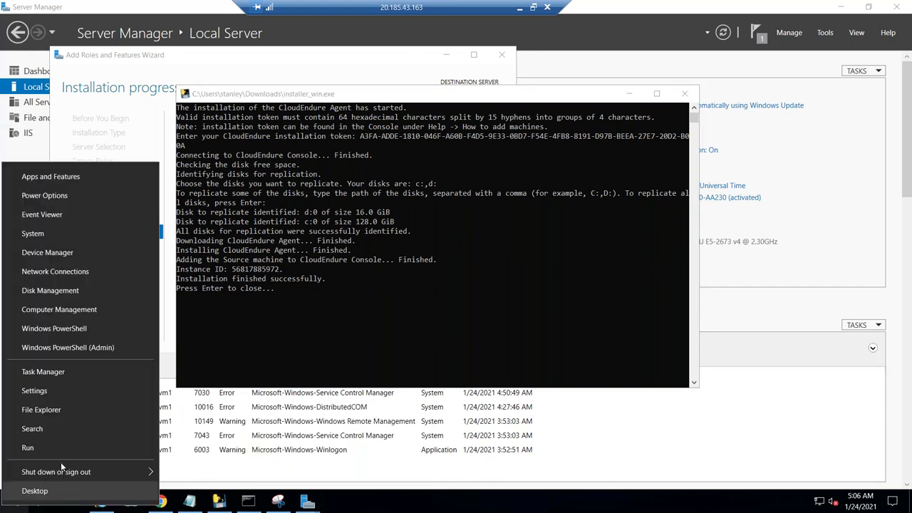
Run appwiz.cpl to review installed programs and updates, then minimize the installer console
click(67, 448)
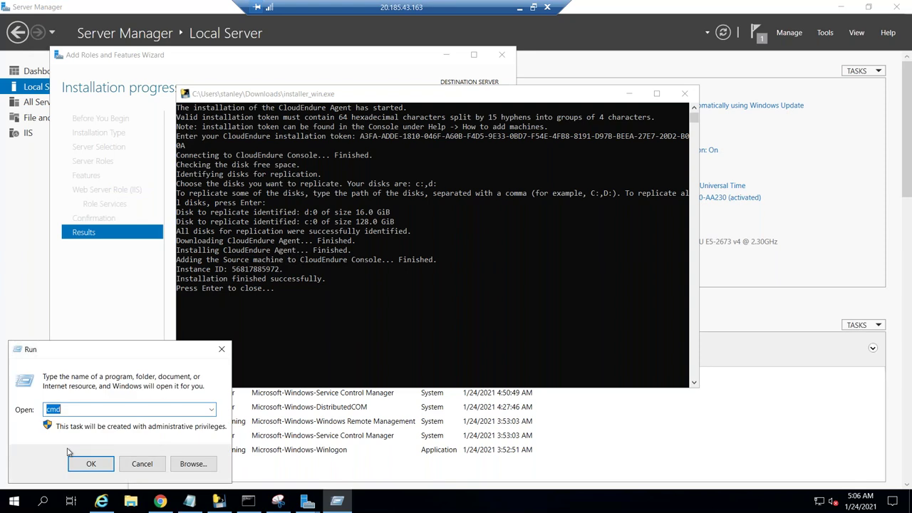
text(appwiz.cpl)
key(Return)
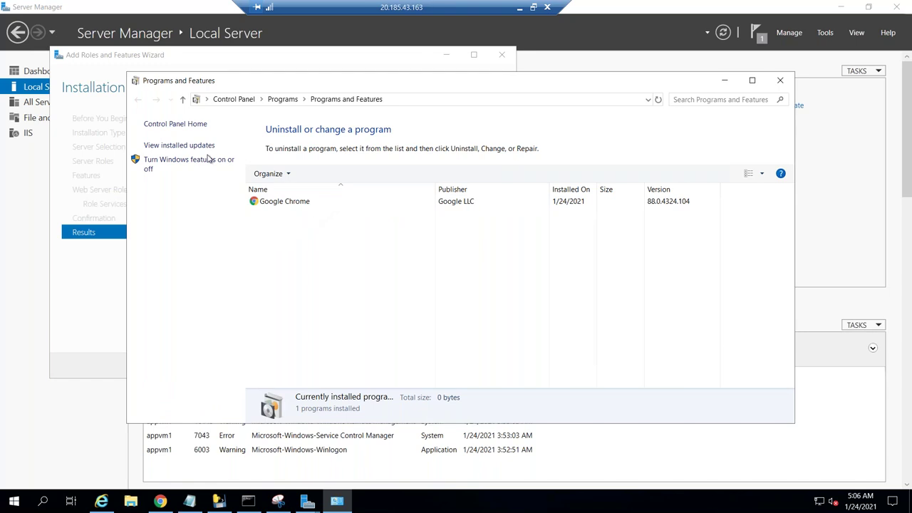
click(190, 145)
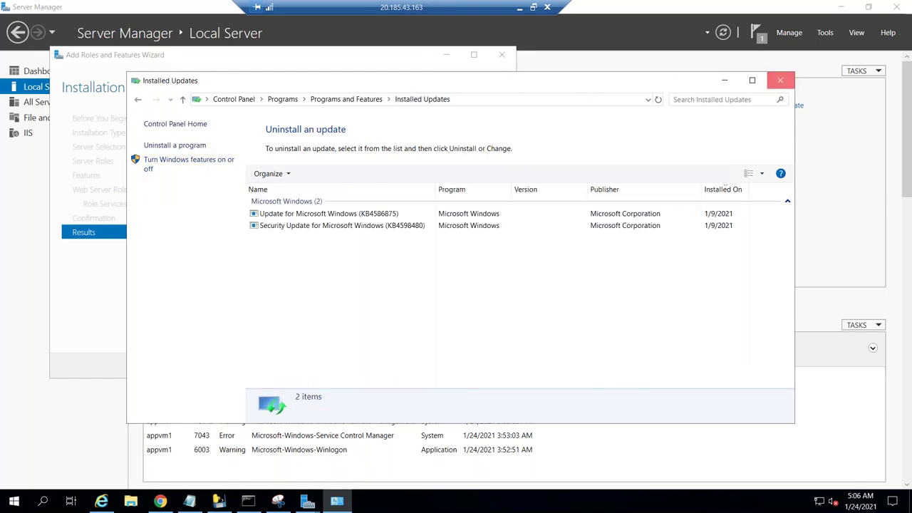
click(781, 80)
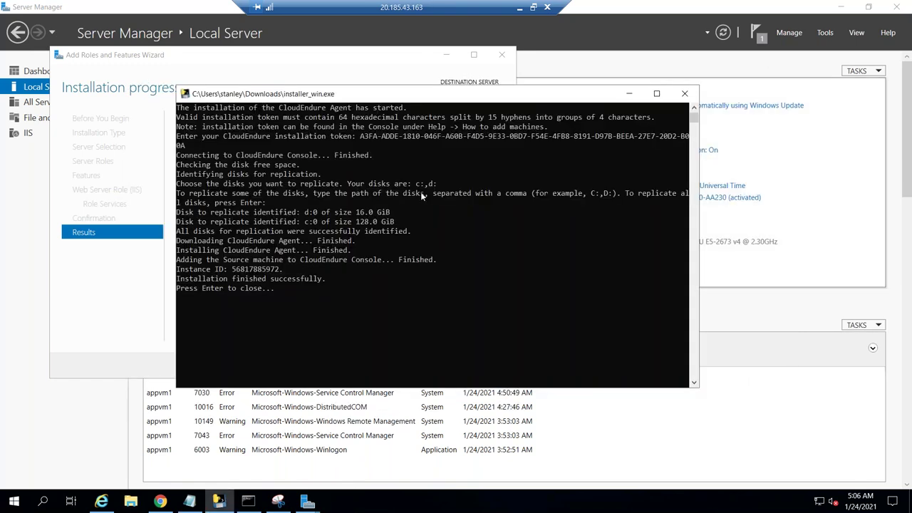
click(629, 94)
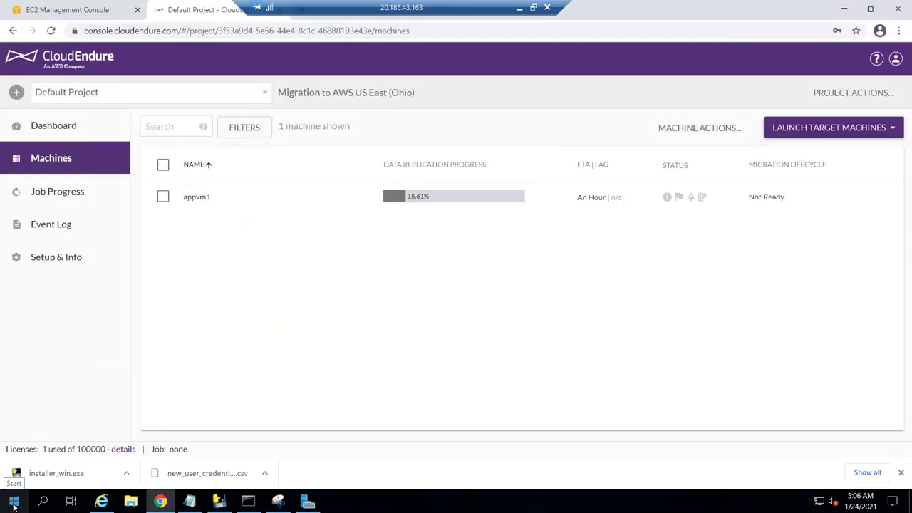
Browse File Explorer to C:\inetpub\wwwroot, showing the iisstart HTML page and PNG image
click(14, 505)
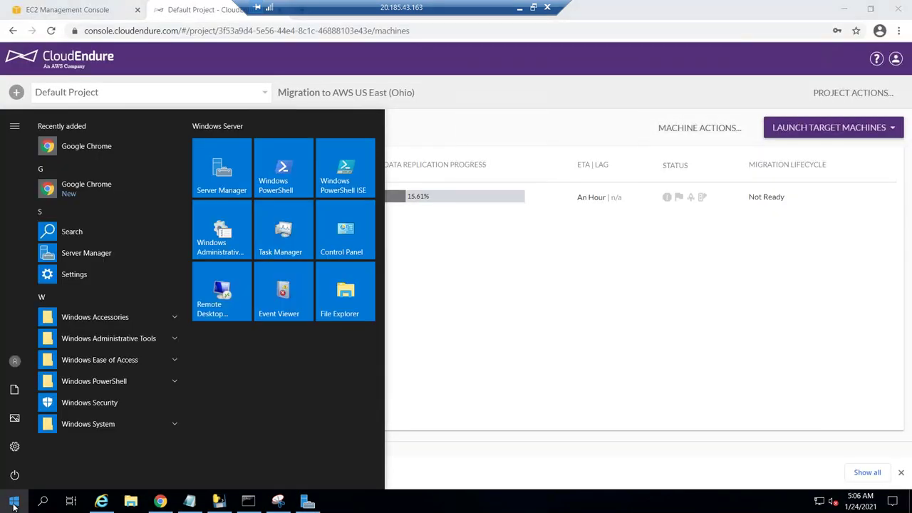
click(359, 314)
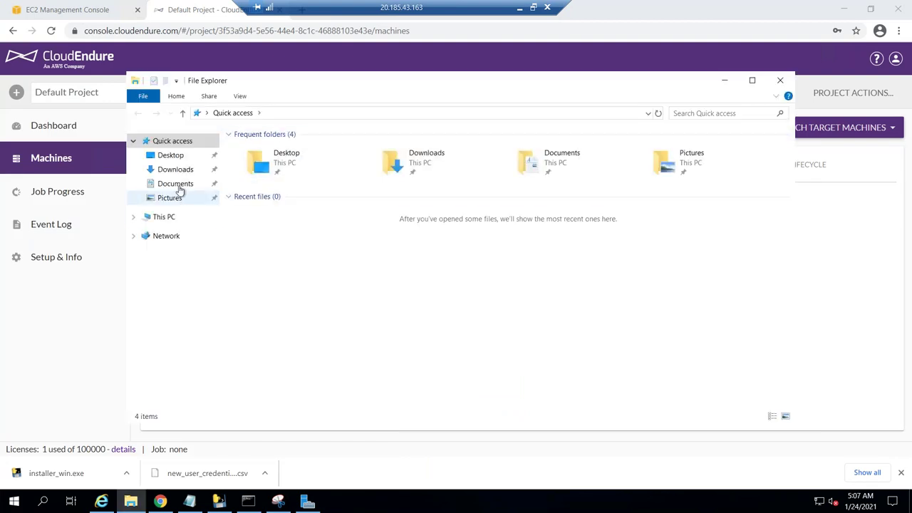
click(171, 155)
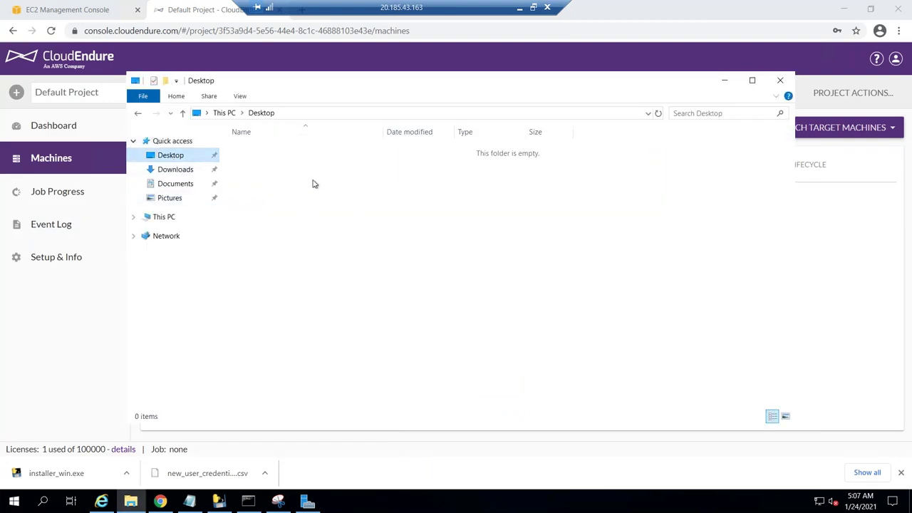
click(164, 217)
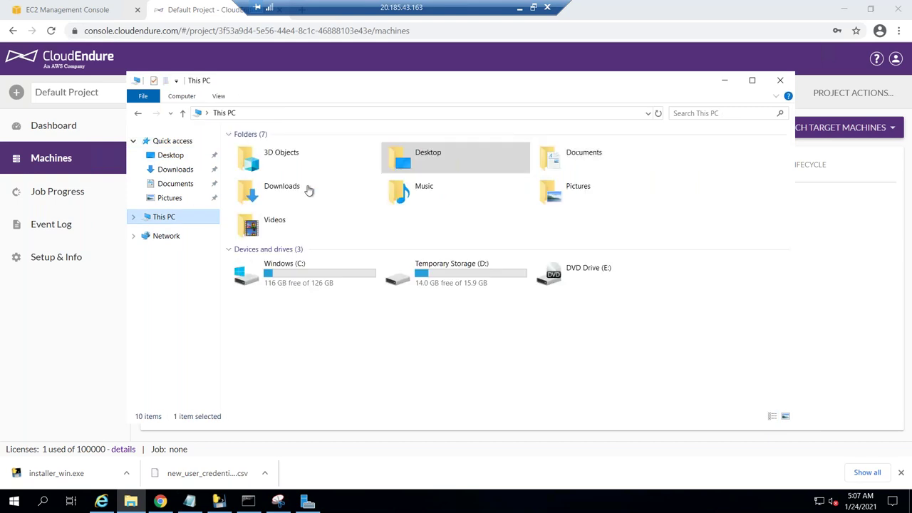
double_click(260, 263)
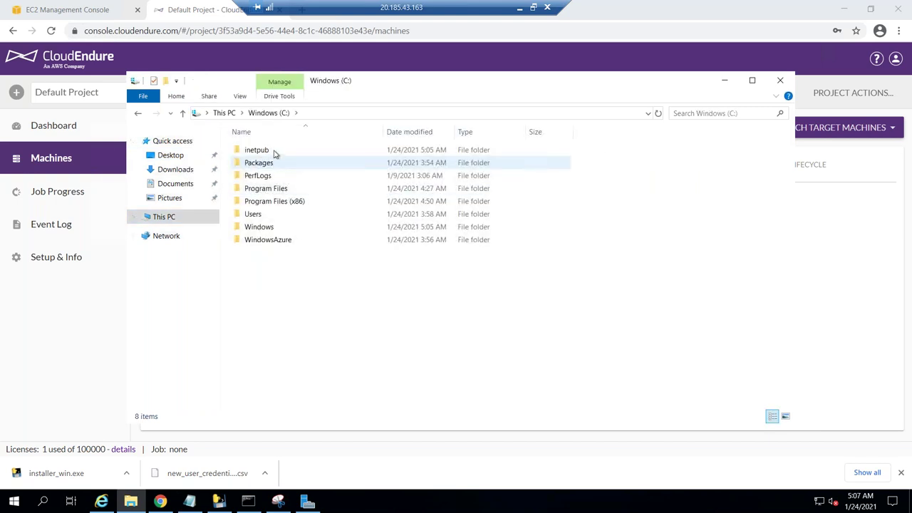
double_click(285, 152)
double_click(263, 202)
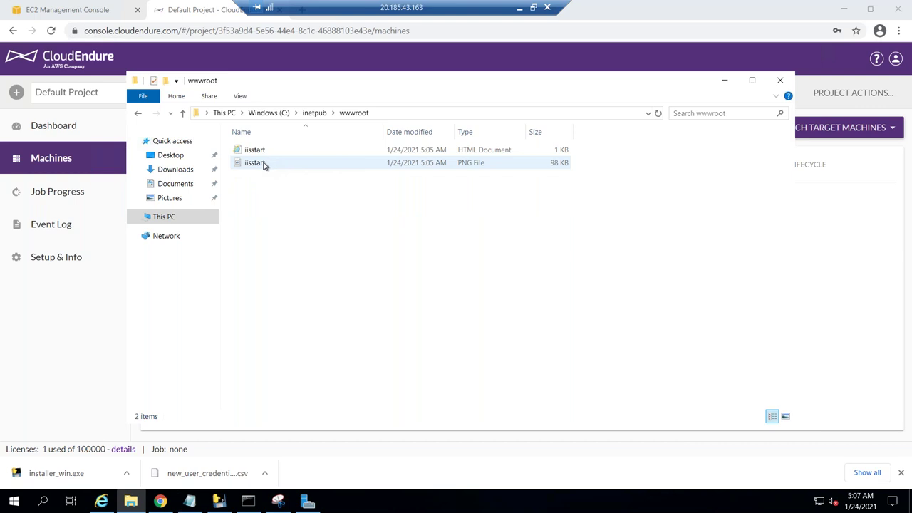
right_click(265, 164)
Handwrite 'Azure VM' in purple on iisstart.png in Paint, save it, and close Paint and Explorer
click(289, 172)
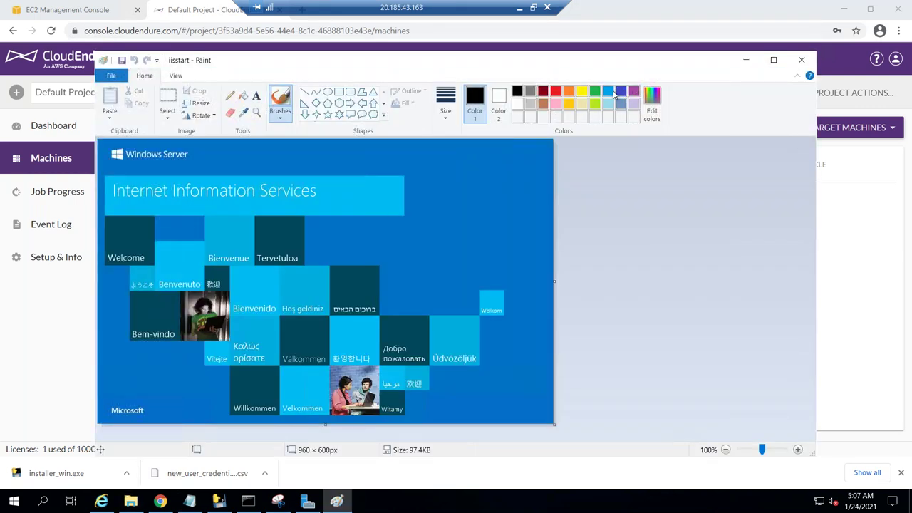
click(634, 92)
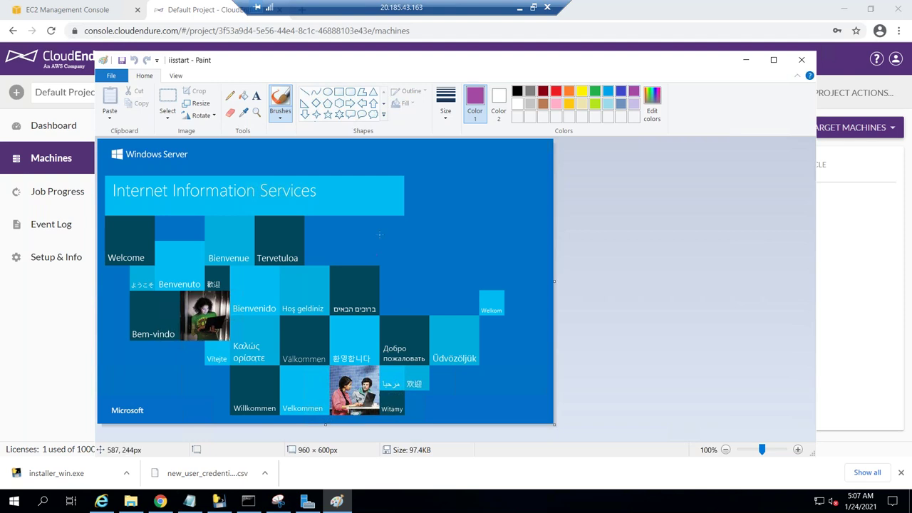
mouse_move(379, 266)
mouse_down()
mouse_move(406, 269)
mouse_move(401, 245)
mouse_move(427, 263)
mouse_move(444, 260)
mouse_up()
drag(441, 247, 451, 246)
mouse_move(452, 214)
mouse_down()
mouse_move(474, 228)
mouse_move(507, 208)
mouse_up()
mouse_move(463, 261)
mouse_down()
mouse_move(485, 288)
mouse_move(486, 249)
mouse_move(512, 274)
mouse_up()
mouse_move(512, 243)
mouse_down()
mouse_move(526, 247)
mouse_move(531, 279)
mouse_up()
click(122, 61)
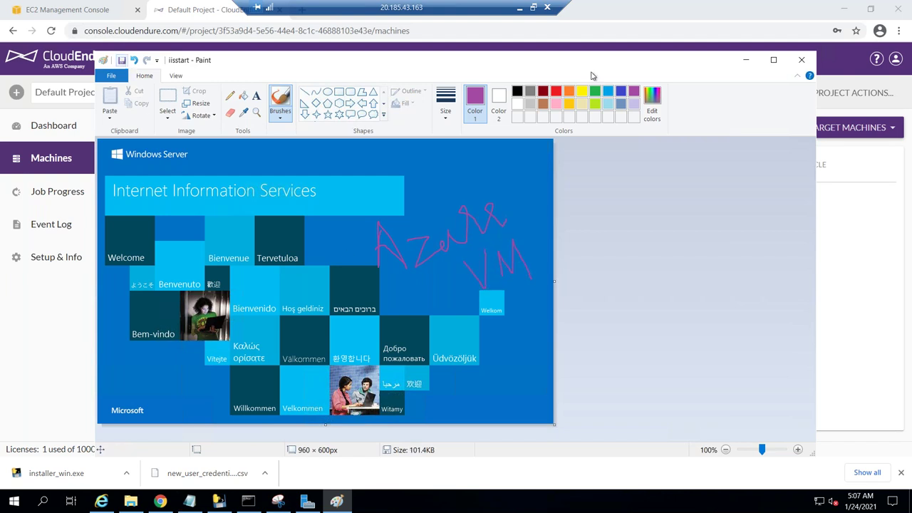
click(800, 62)
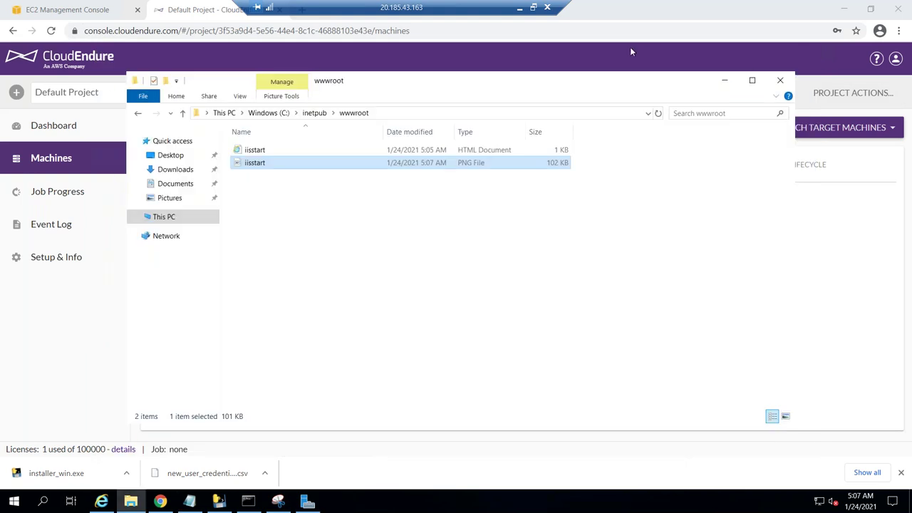
click(780, 82)
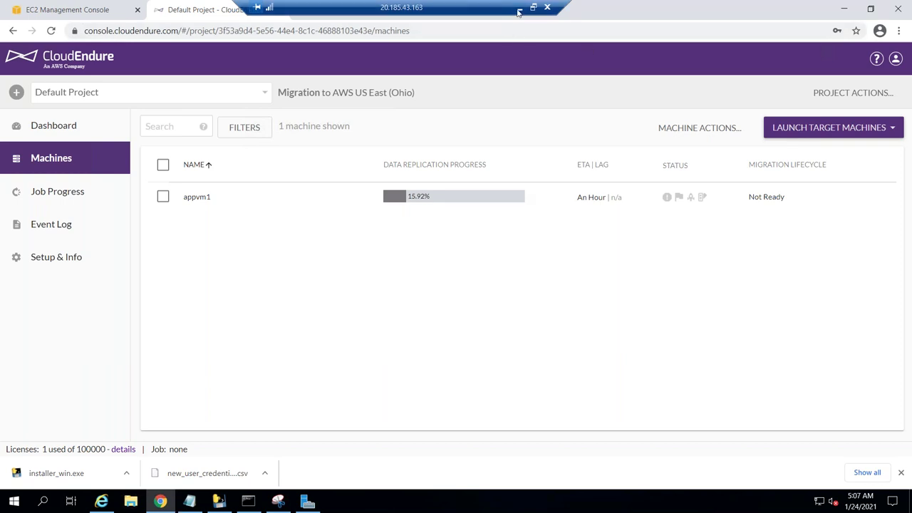
click(51, 8)
click(189, 8)
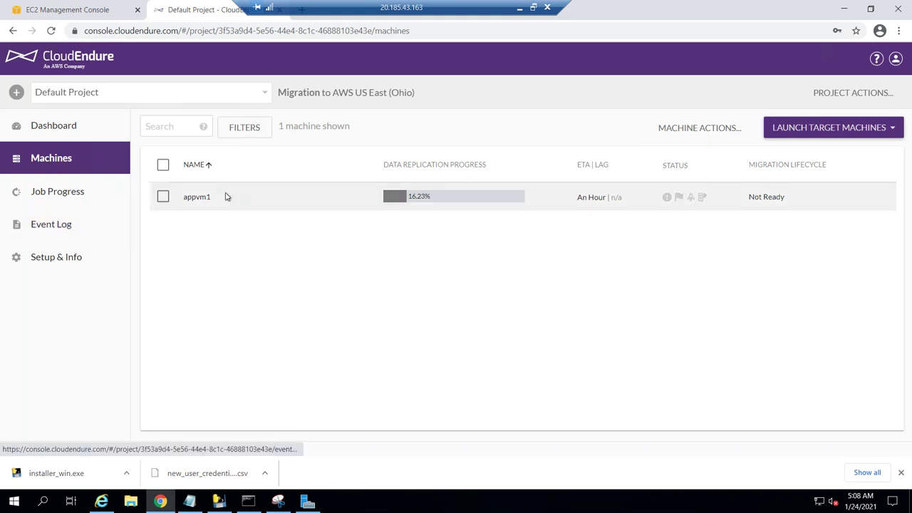
click(199, 200)
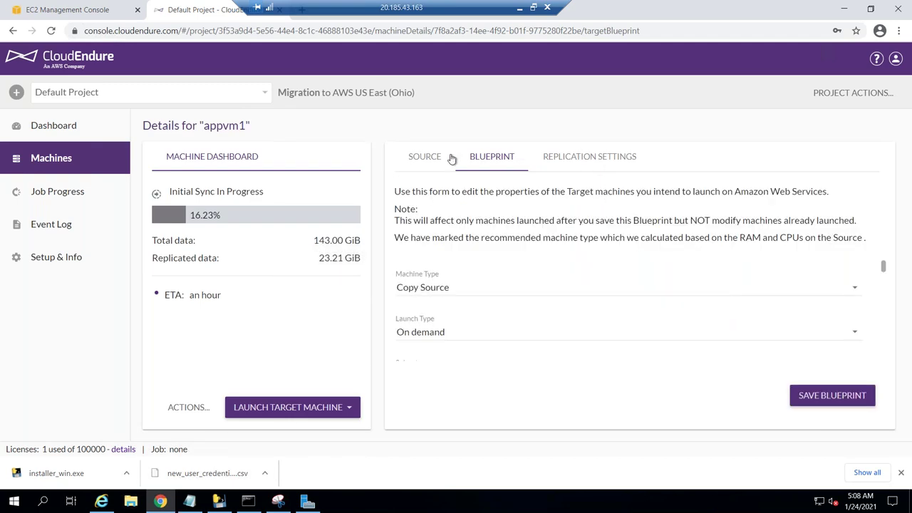
Check appvm1's Blueprint Machine Type and Launch Type lists, keeping Copy Source and On demand
click(443, 292)
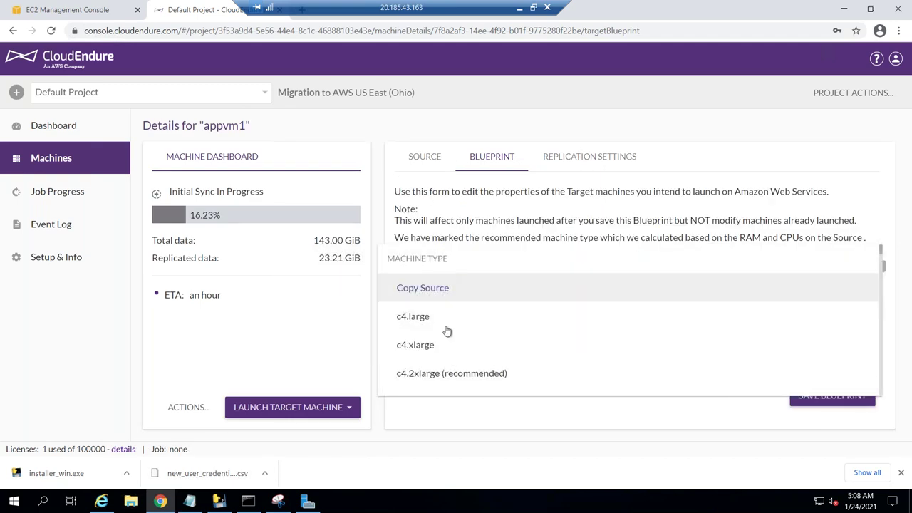
click(644, 141)
click(482, 337)
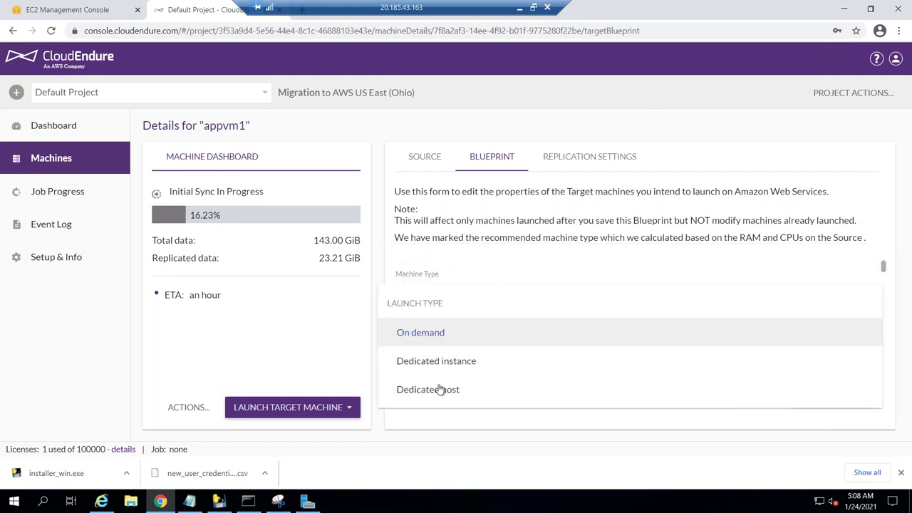
click(288, 351)
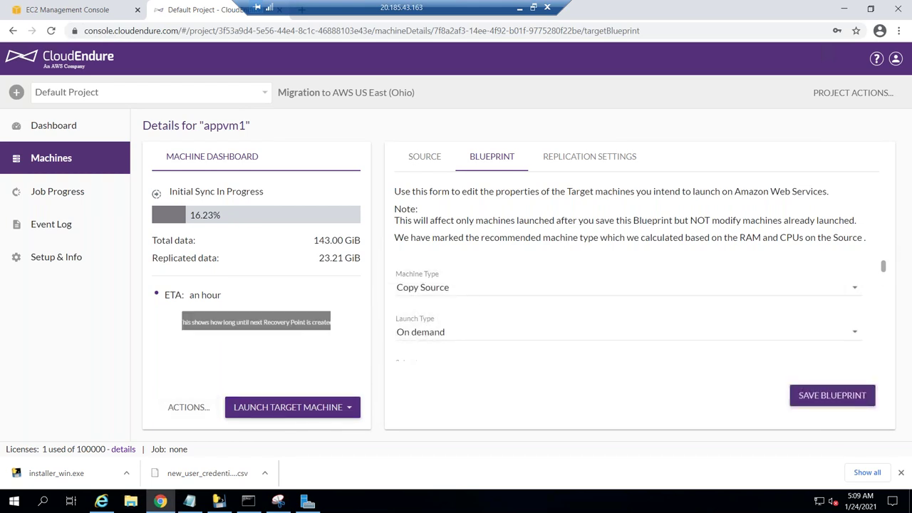
Show appvm1's SOURCE details (8.00 GiB memory, Windows Server 2016, 16 and 127 GiB disks) and scroll its services list
click(415, 156)
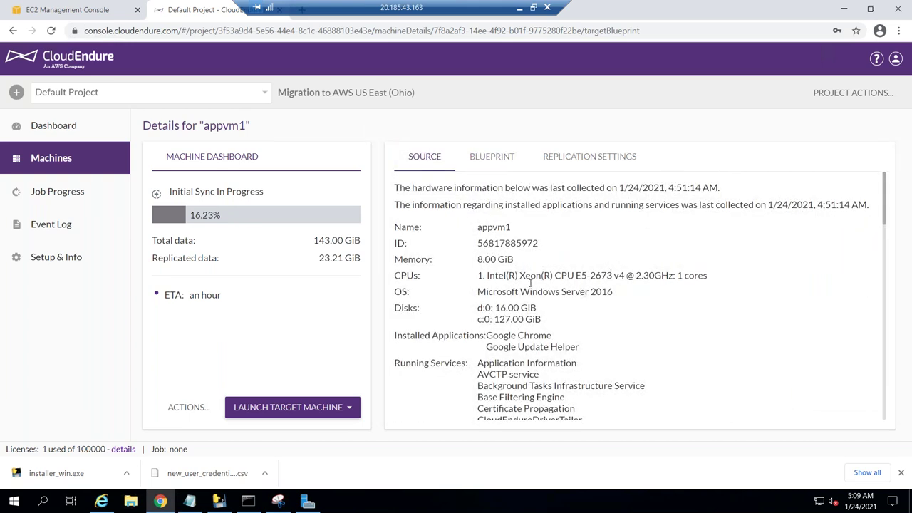
drag(503, 296, 581, 451)
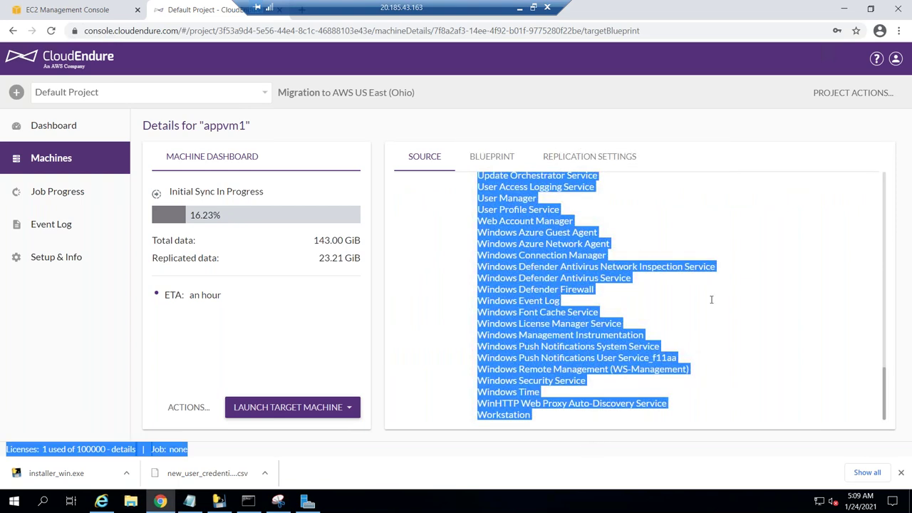
click(883, 382)
drag(886, 372, 882, 341)
scroll(882, 340, up, 10)
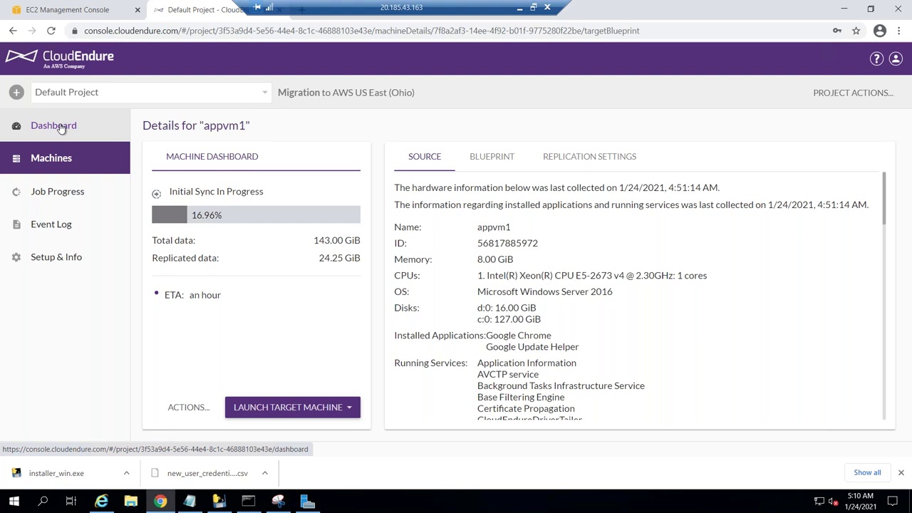
click(347, 405)
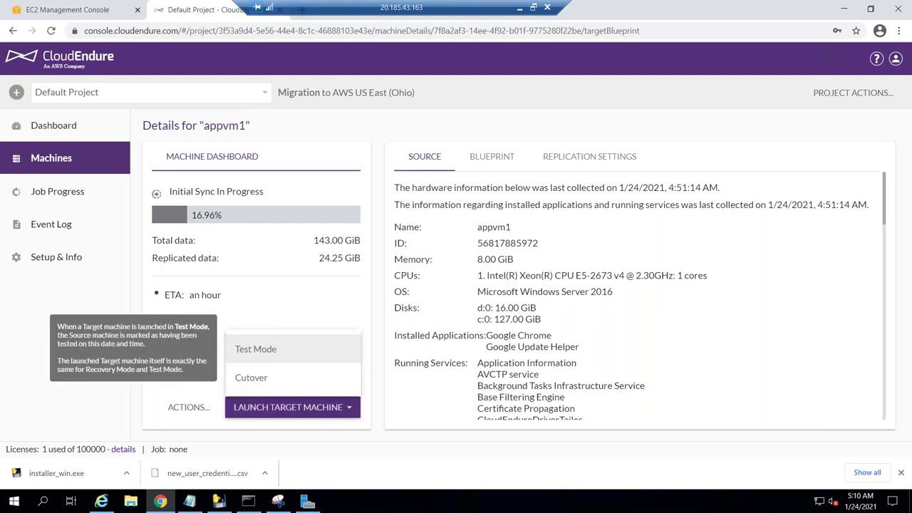
click(451, 146)
click(55, 163)
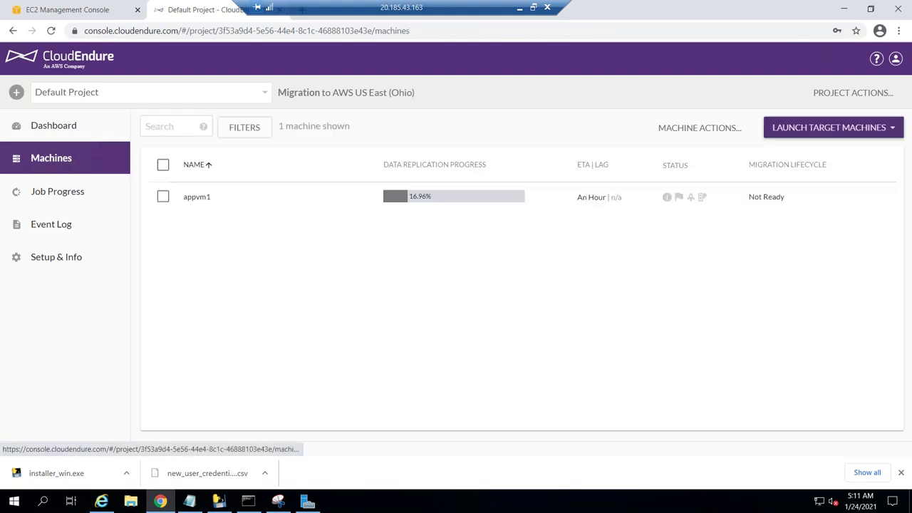
click(163, 197)
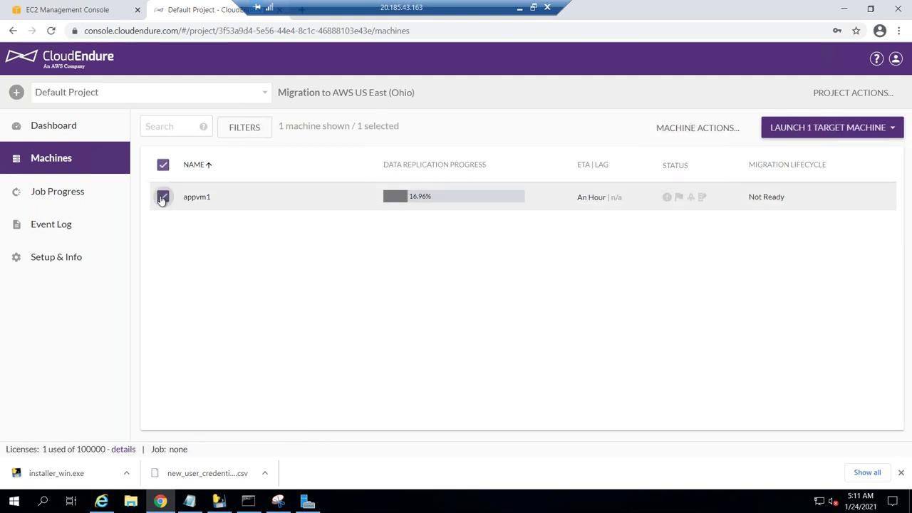
click(716, 134)
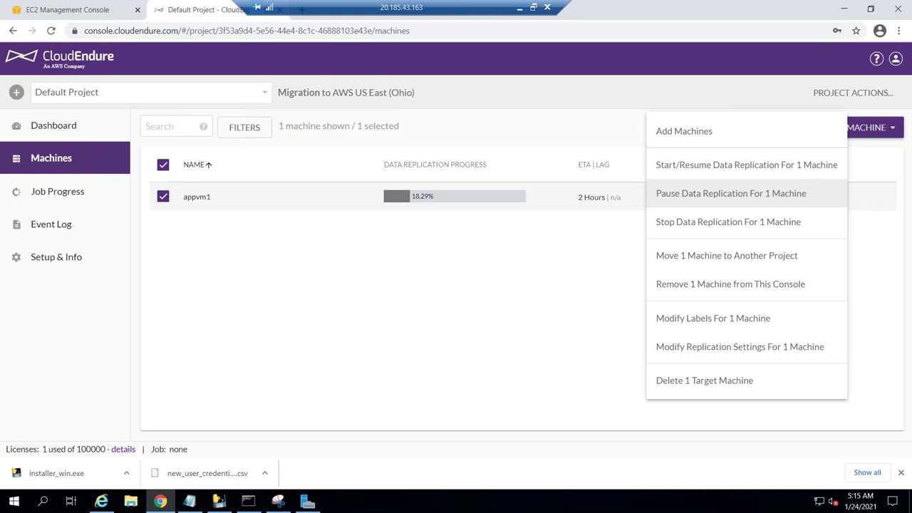
click(487, 293)
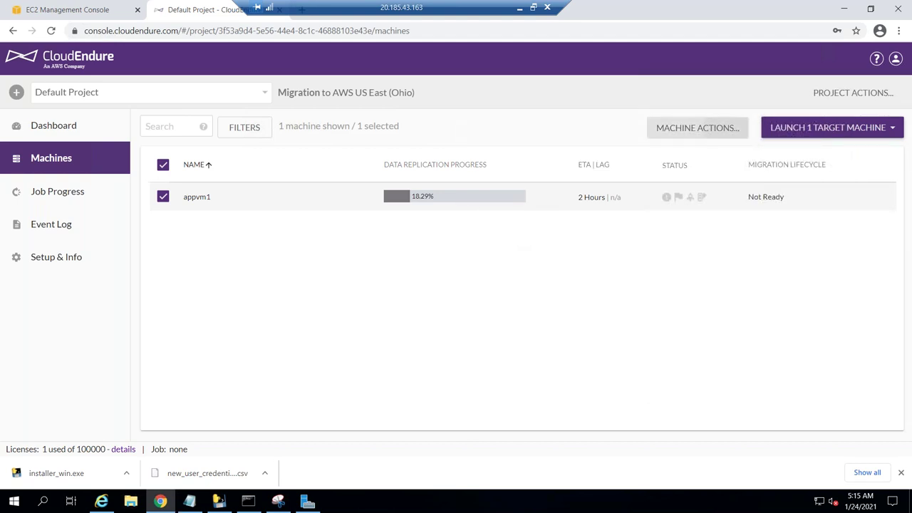
click(698, 127)
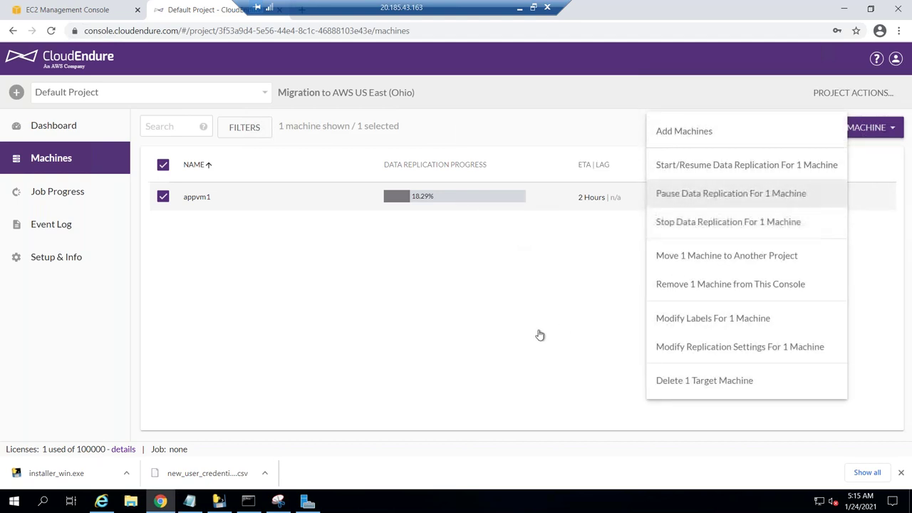
click(513, 344)
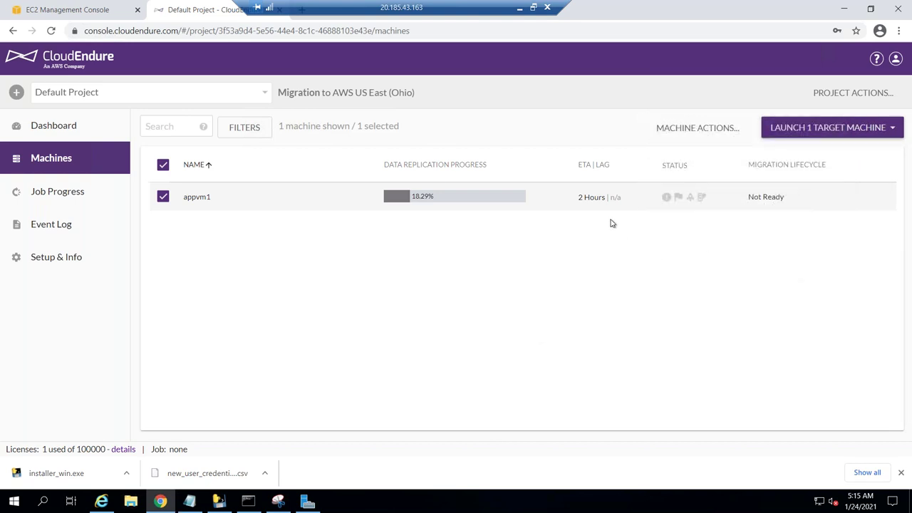
mouse_move(589, 204)
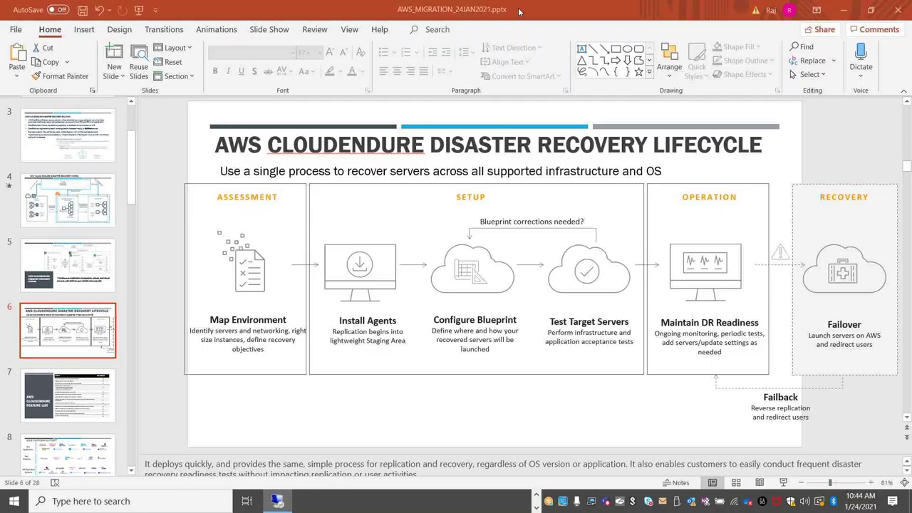
Minimize the remote desktop session and bring the Book8 workbook to the front
click(520, 9)
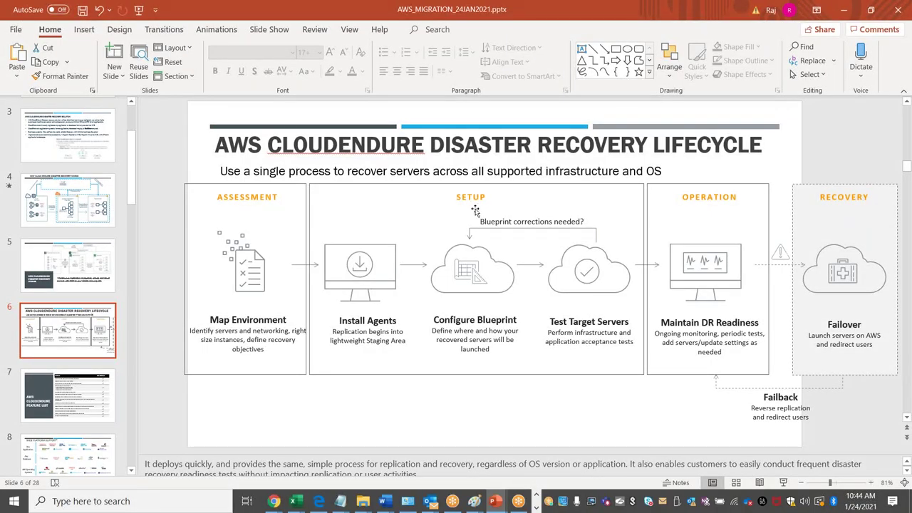
key(alt+Tab)
key(Tab)
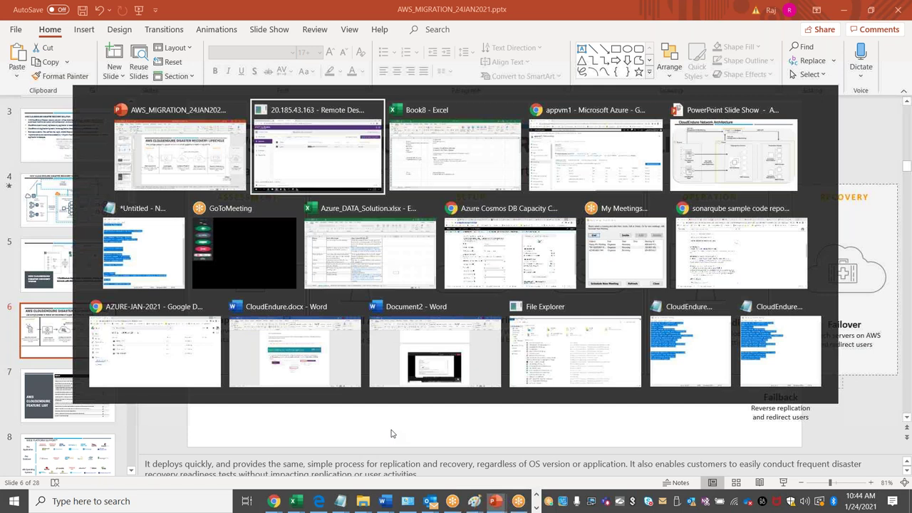
click(185, 424)
Enter the labels BACKLOG, LAG and ETA in B37:B39, correcting the LGA typo
text(BACKLOG)
key(Up)
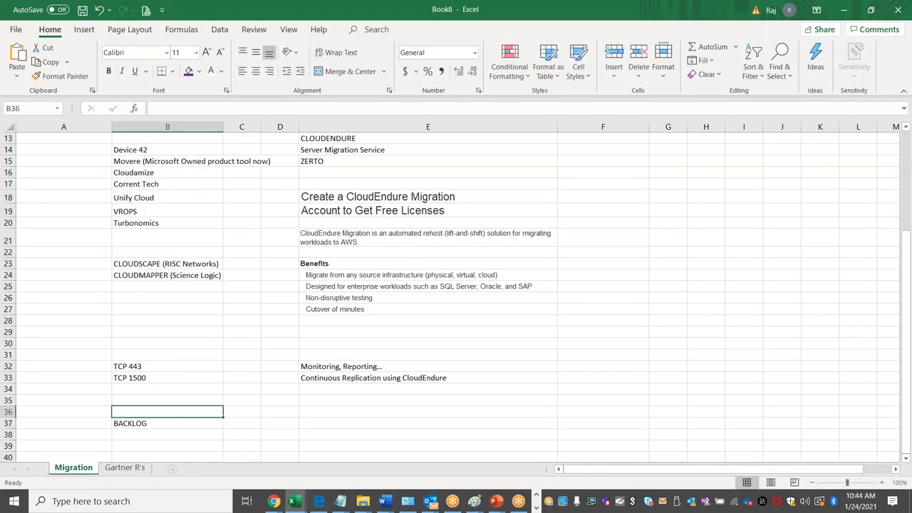
key(Down)
key(Down)
text(LGA)
key(Return)
key(Up)
text(LAG)
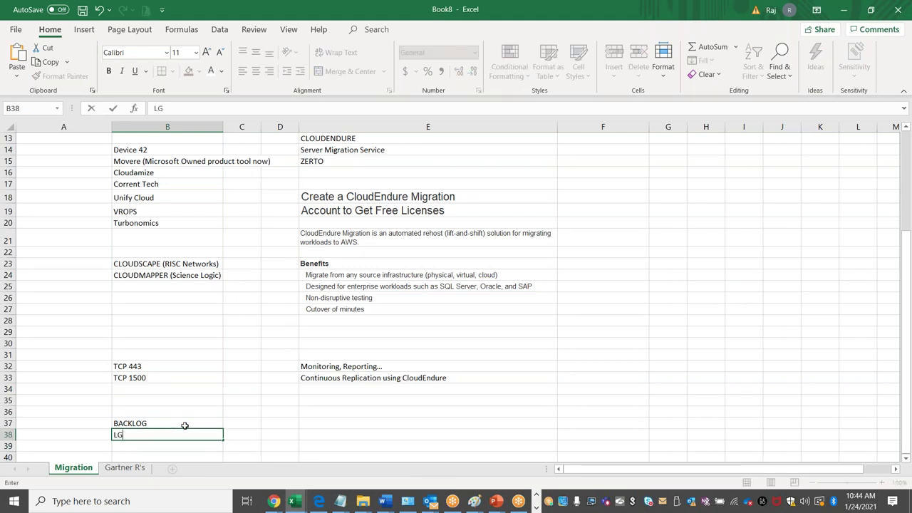
key(Return)
text(ETA)
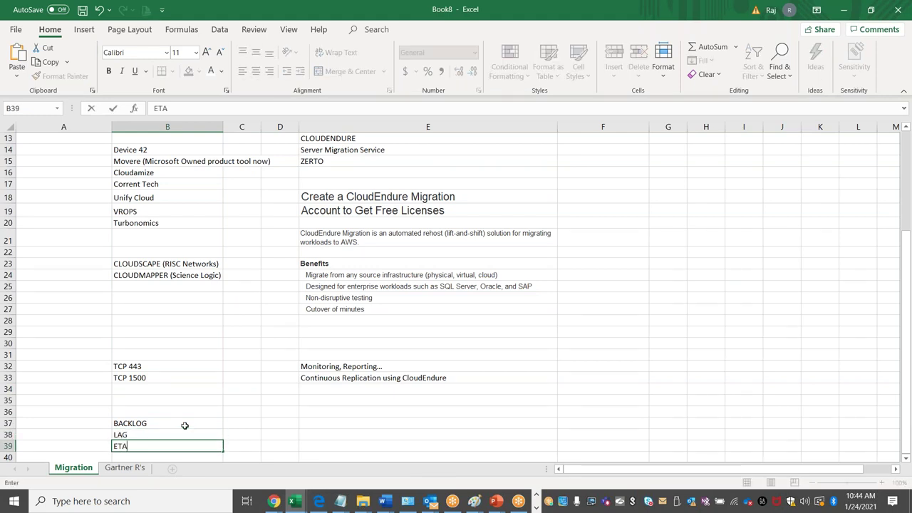
click(312, 425)
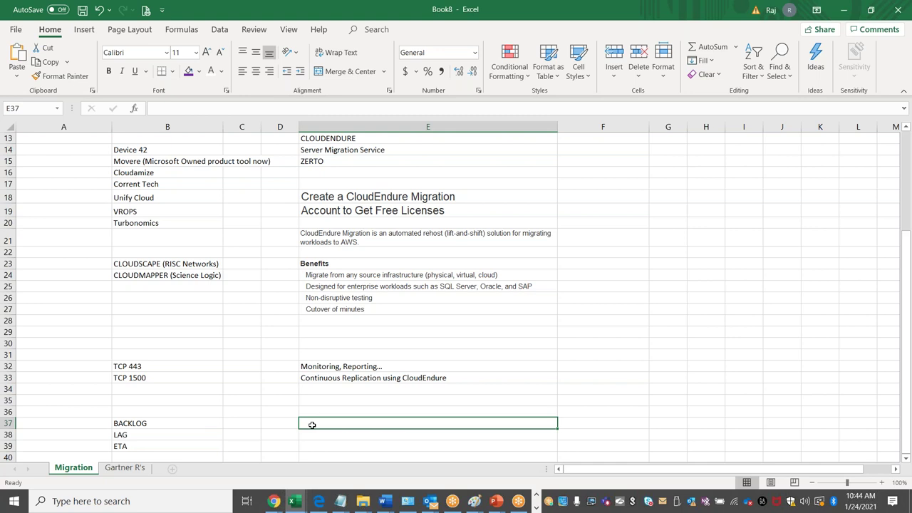
Describe BACKLOG in E37 as data needing replication to consistent mode, and head E35 'Continuous Data Protection (CDP) Mode'
text(Amount of )
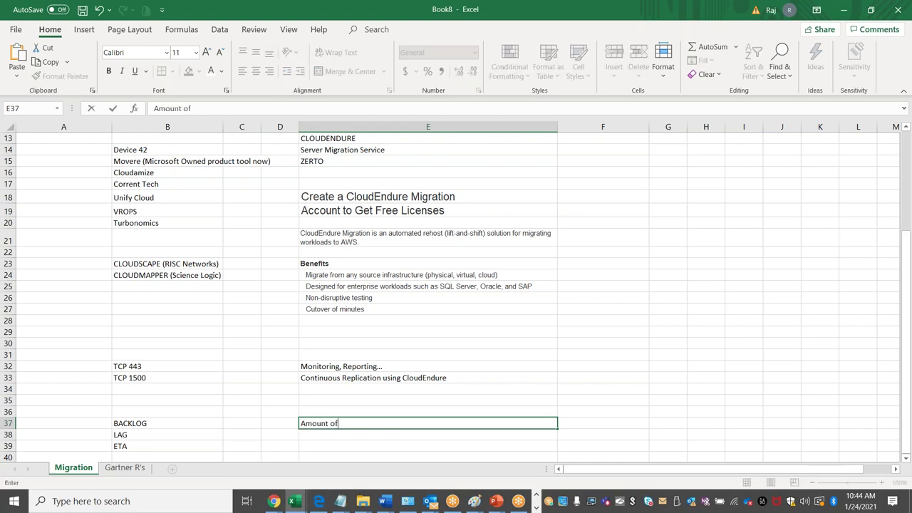
text(data written to disk)
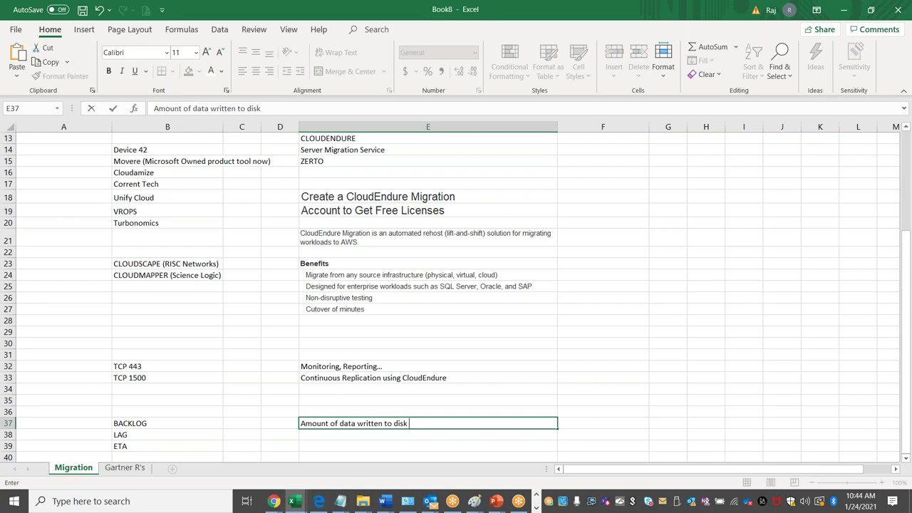
text( > Needs to)
key(BackSpace)
key(BackSpace)
key(BackSpace)
text(s to be replicatio)
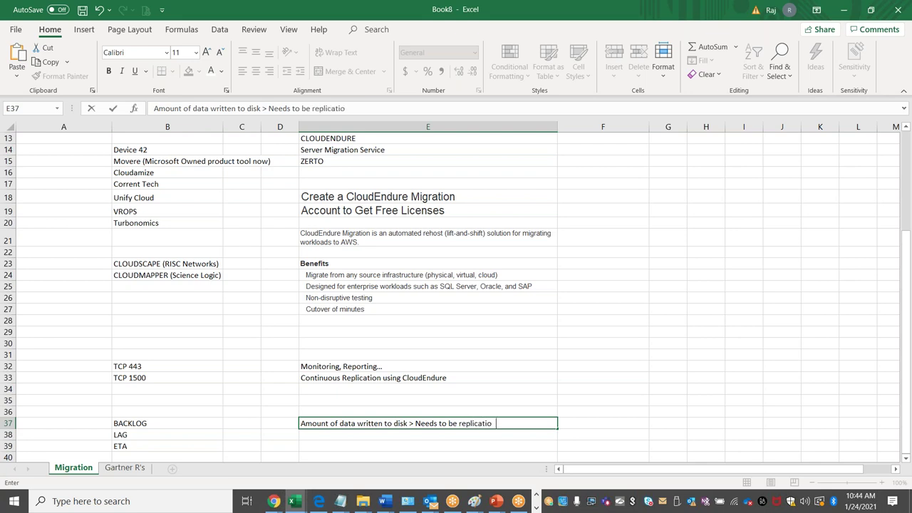
text(n to consistent MOd)
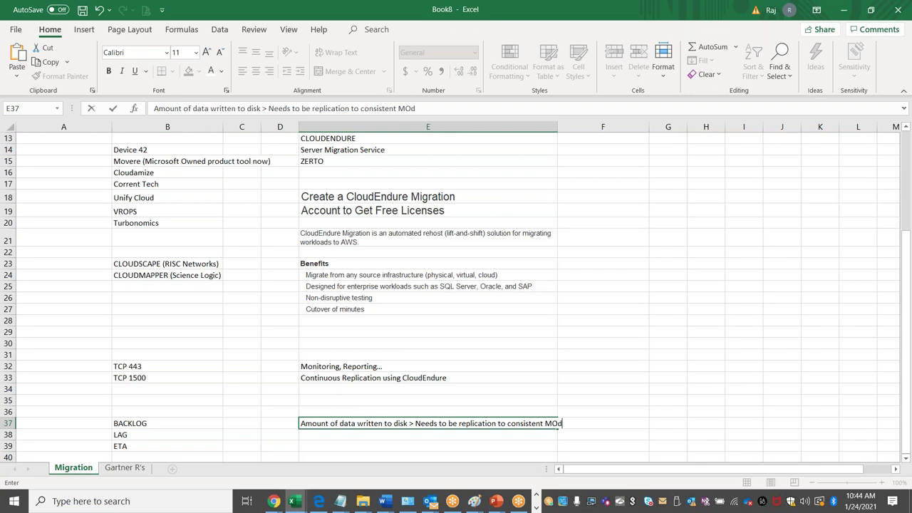
key(BackSpace)
key(BackSpace)
key(BackSpace)
text(Mode)
click(316, 400)
text(COntin)
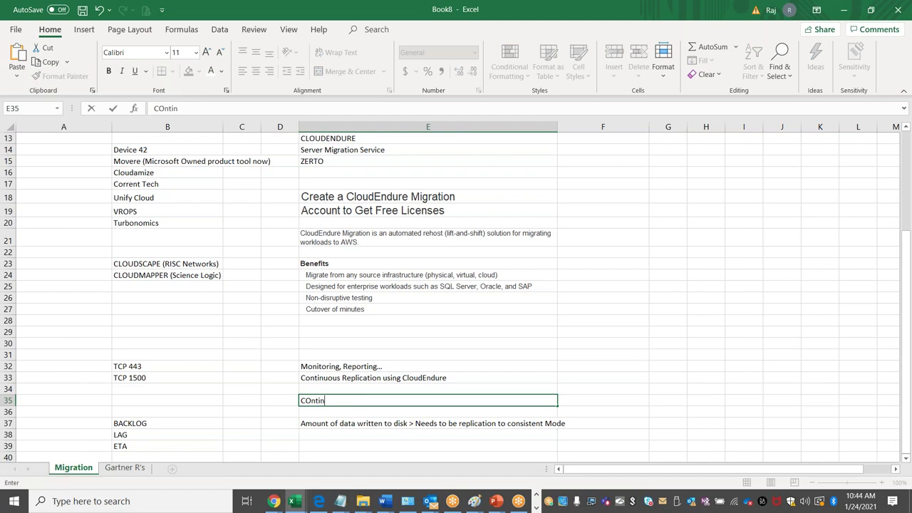
text(uous Data Protector)
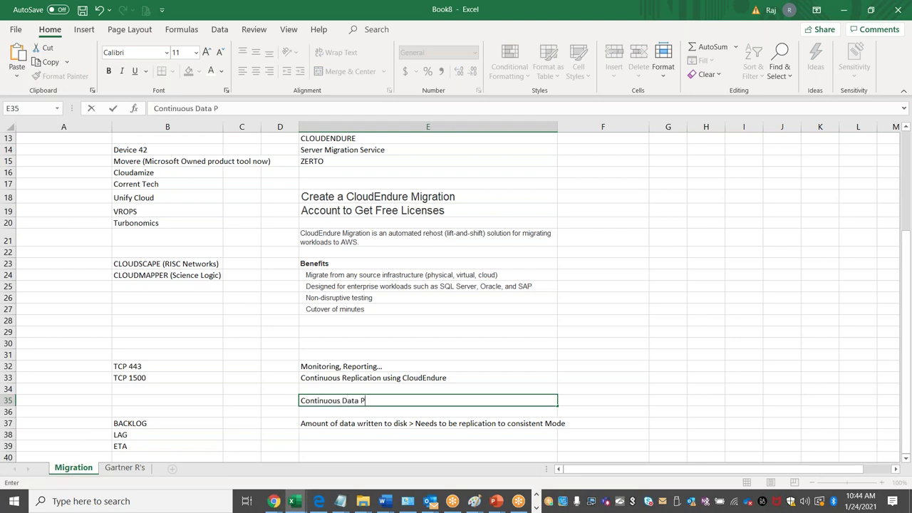
key(BackSpace)
key(BackSpace)
text(ion (CDP))
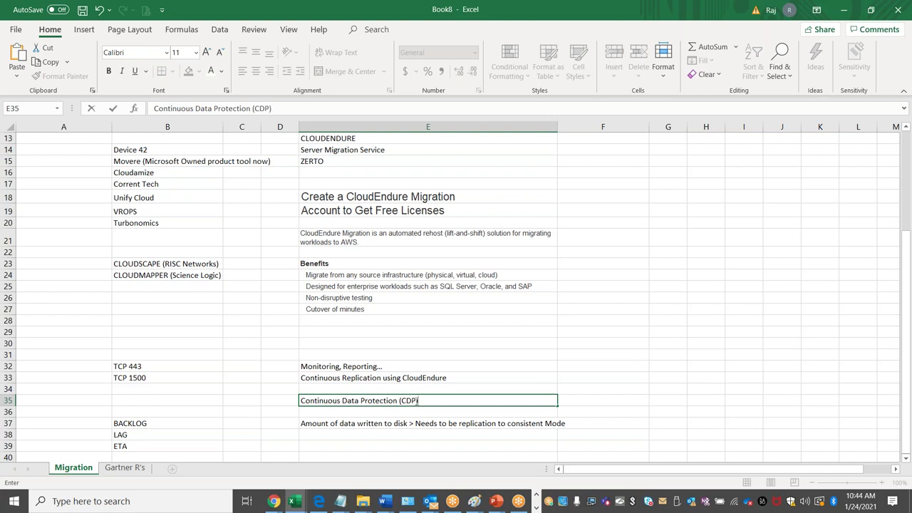
text( Mode)
click(321, 436)
Define LAG in E38 as time since CDP Mode, and ETA in E39 as estimation time to return to CDP mode
text(Amount of time)
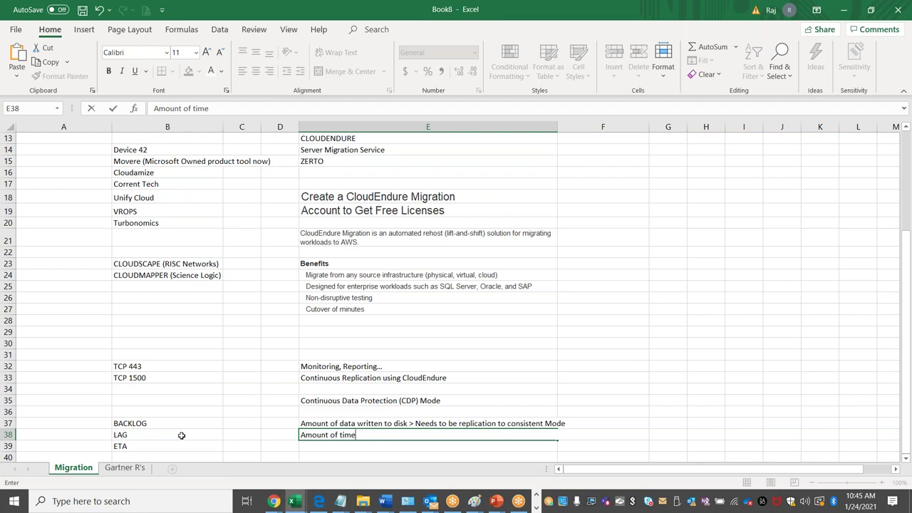
text(since the server was)
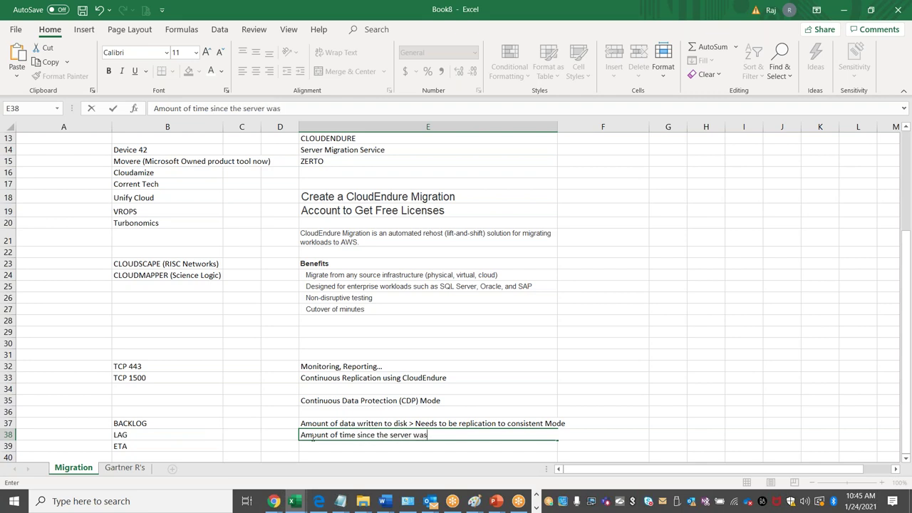
text( in CDP Mode)
drag(356, 435, 280, 436)
click(151, 447)
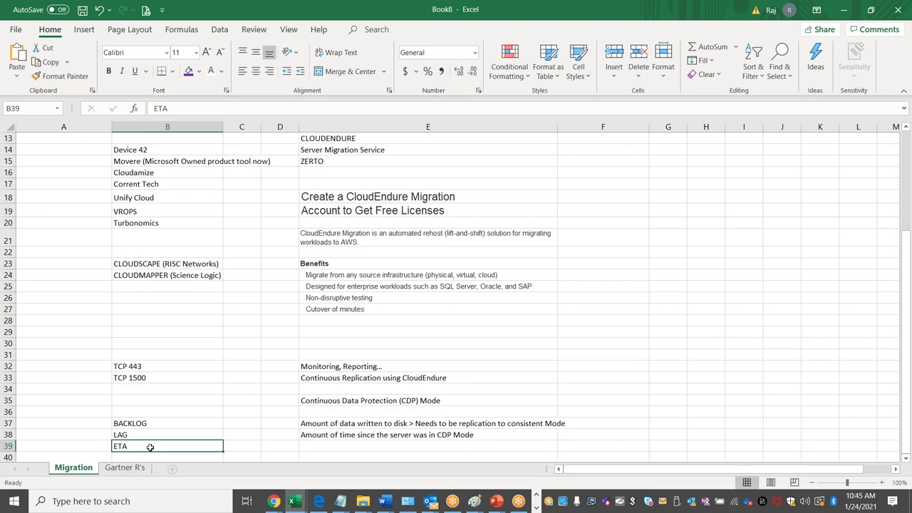
click(299, 445)
text(Estimation time to return to CDP mode)
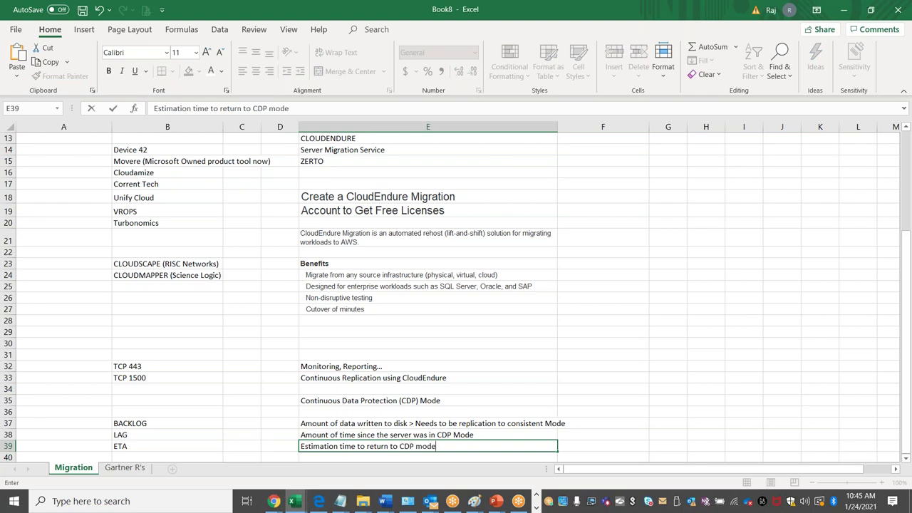
click(491, 433)
double_click(490, 434)
drag(490, 434, 301, 434)
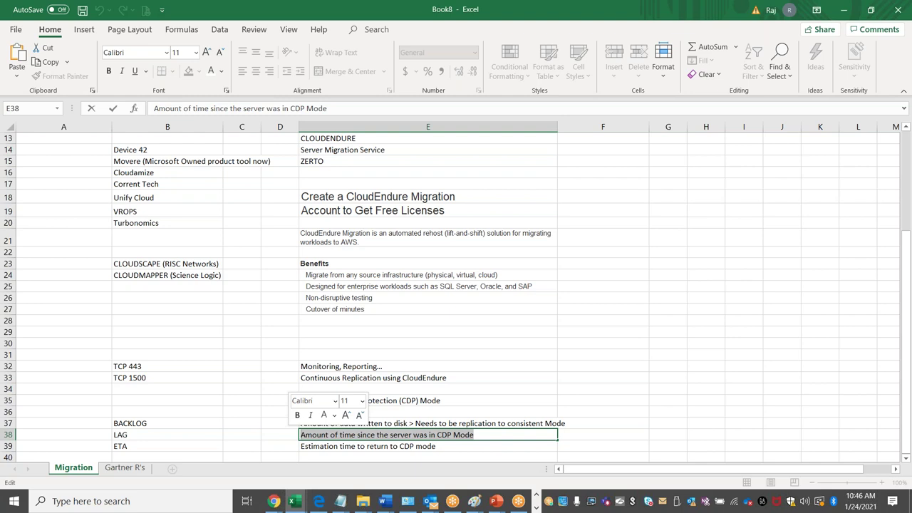
drag(132, 424, 132, 446)
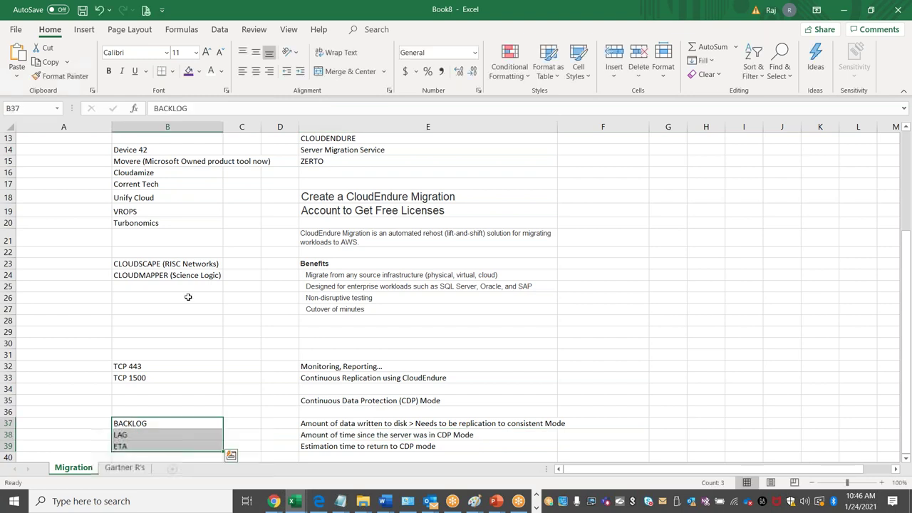
click(189, 71)
click(211, 71)
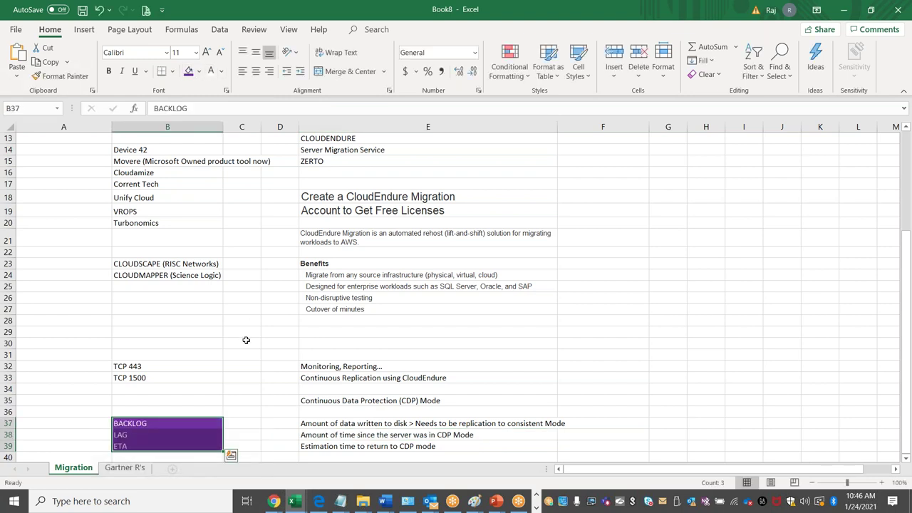
click(182, 396)
key(Down)
key(Down)
key(Down)
key(Down)
key(Down)
key(Down)
key(Down)
key(Down)
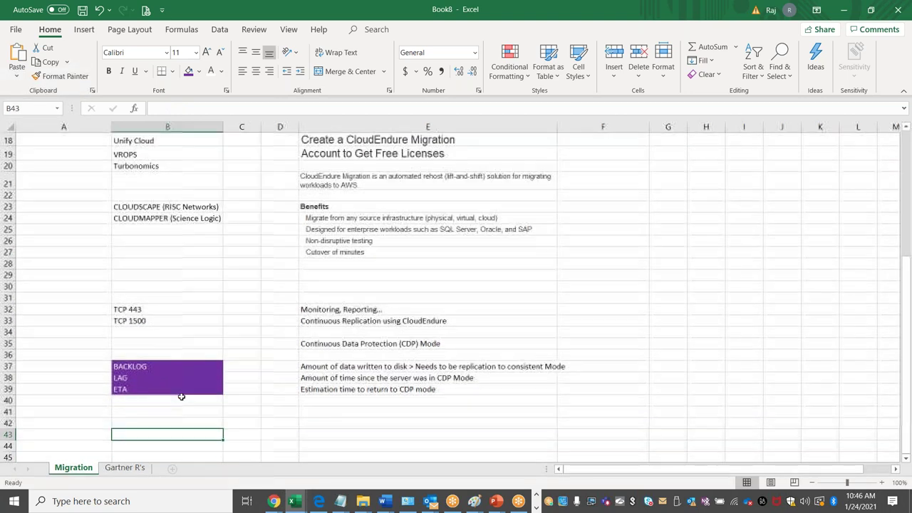
key(Up)
key(Up)
key(Right)
key(Right)
key(Right)
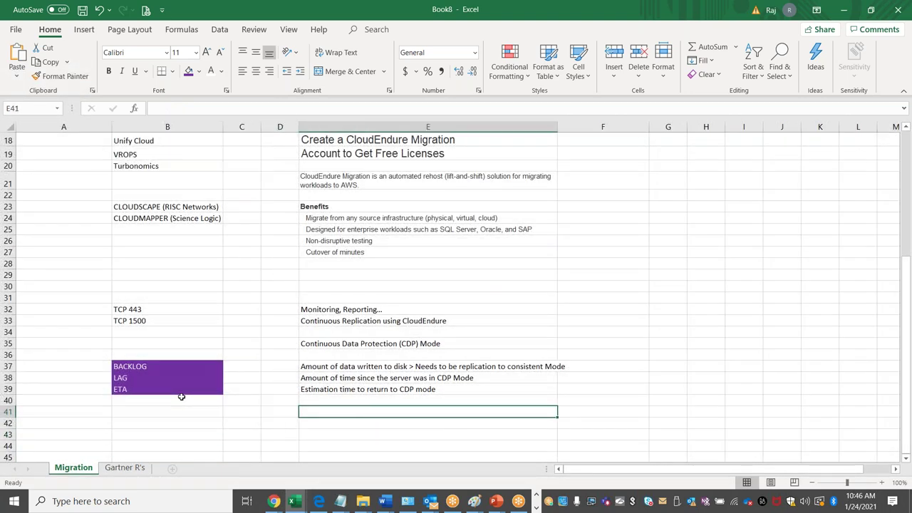
Enter 'Uplink speed - Bandwisth - Data Transfer' in E41 and 'Overall Disk storage / Usage' in E42
text(Uplin)
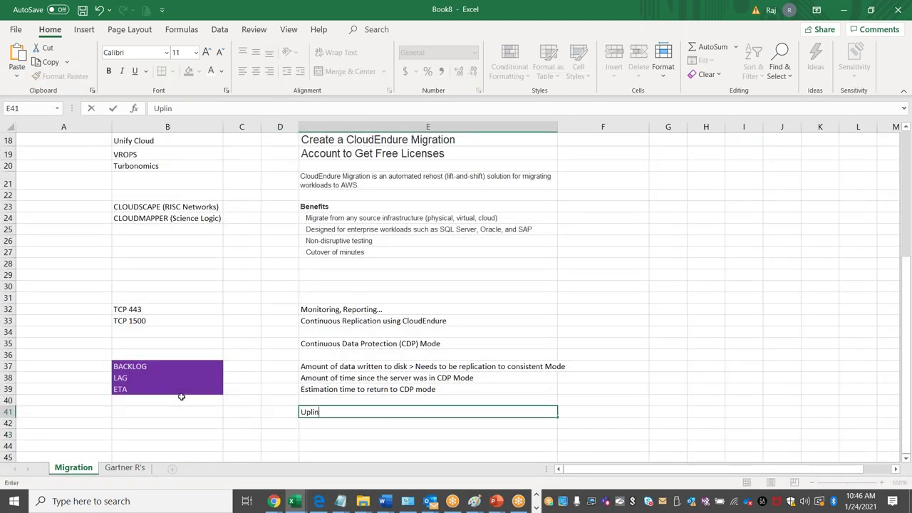
text(k speed - Bandwi)
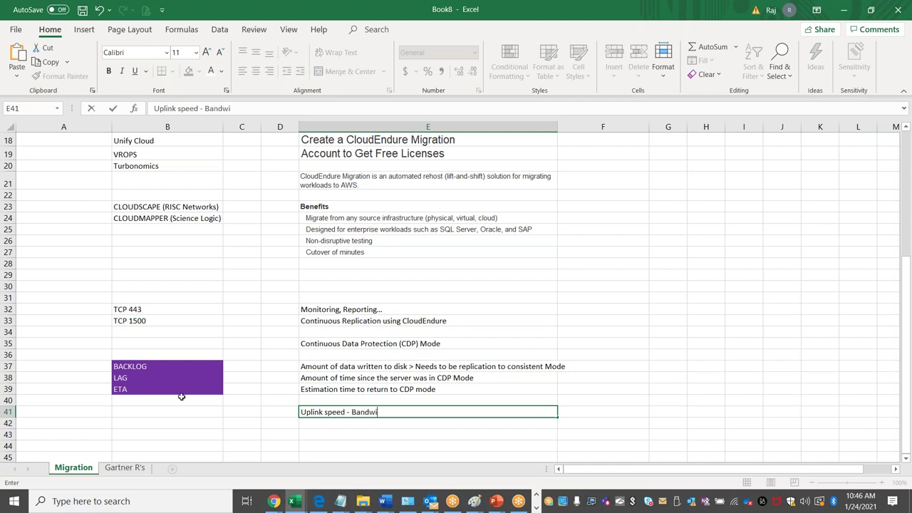
text(sth - Data T)
text(ransfer)
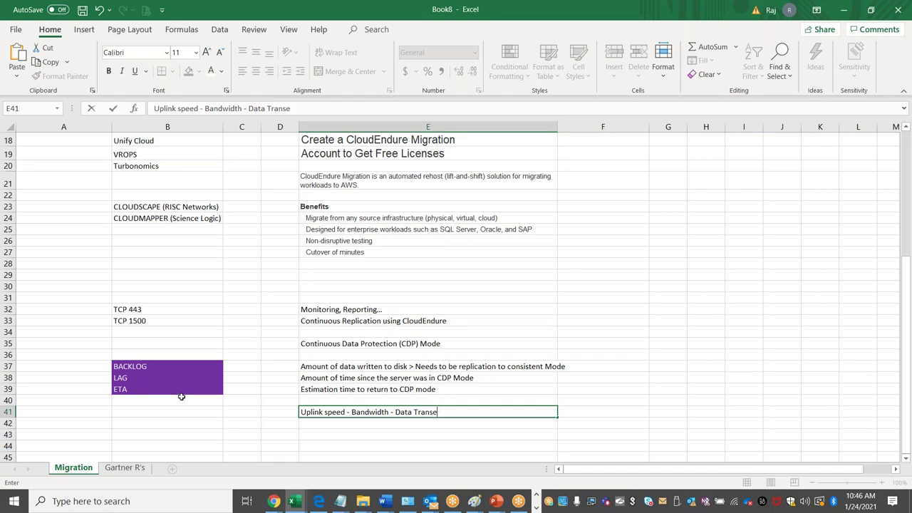
key(Return)
text(Ov)
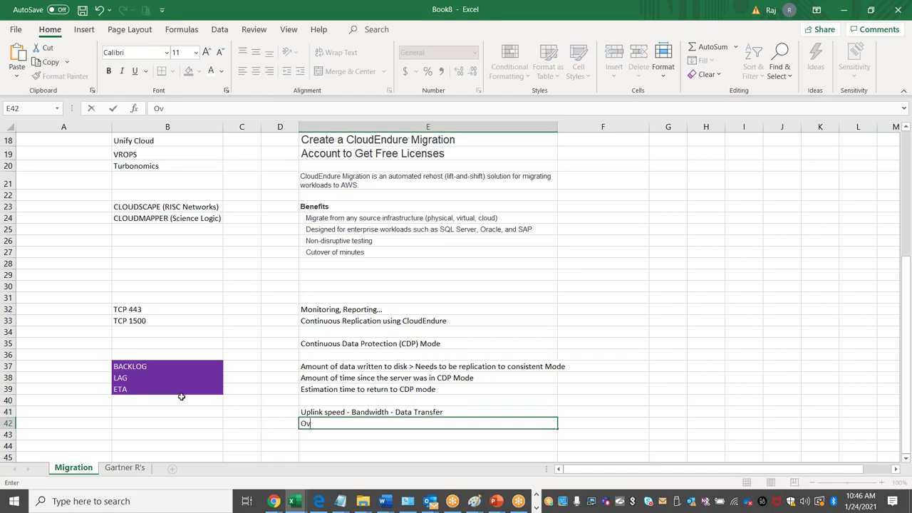
text(erall Disk storage / Usage)
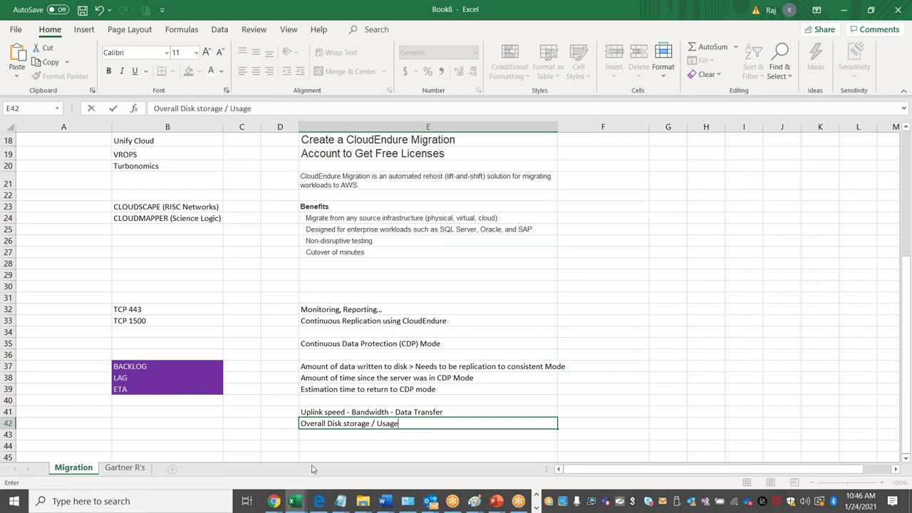
Add 'I/O speed of the storage' in E44, fixing the typos
click(339, 444)
text(I/O I)
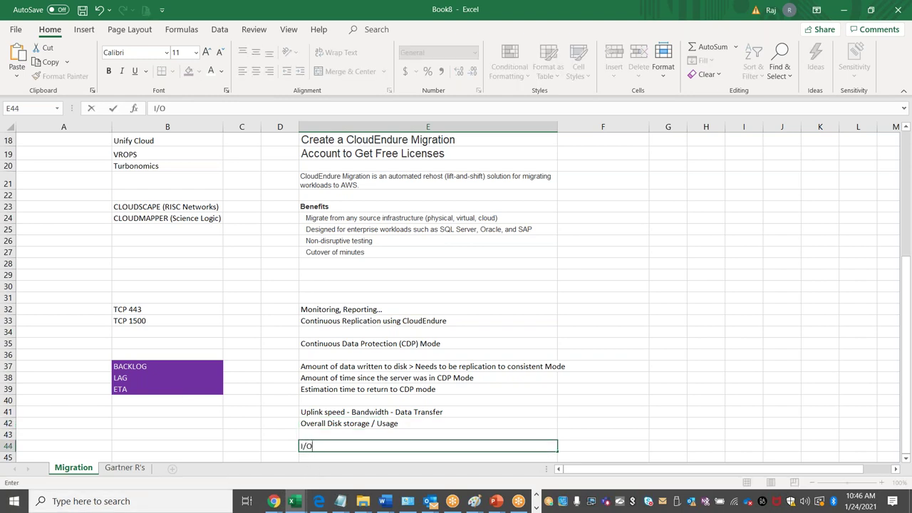
key(BackSpace)
text(spp)
key(BackSpace)
key(BackSpace)
text(peed off th)
key(BackSpace)
key(BackSpace)
key(BackSpace)
key(BackSpace)
key(BackSpace)
text(f the sotrage)
key(BackSpace)
key(BackSpace)
key(BackSpace)
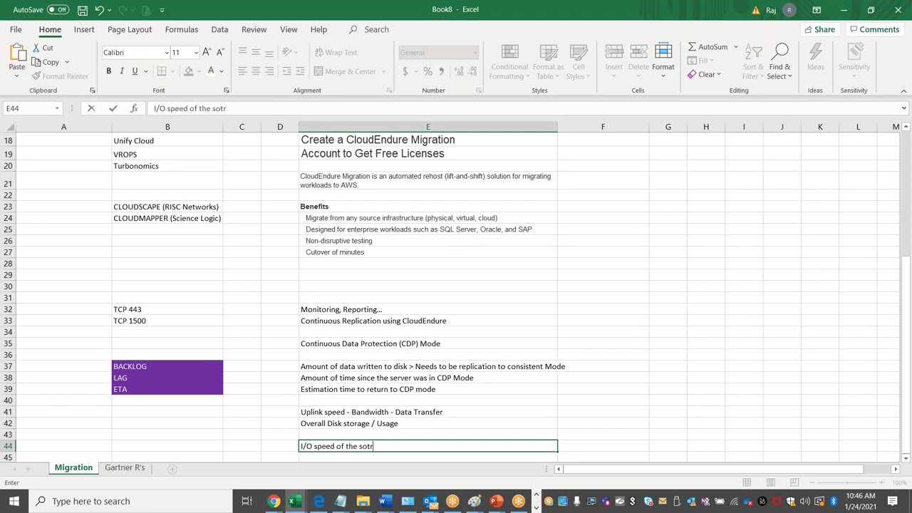
key(BackSpace)
key(BackSpace)
key(BackSpace)
text(torage)
Fill E43 with 'Data changes while we are replicating'
click(428, 435)
text(Data chan)
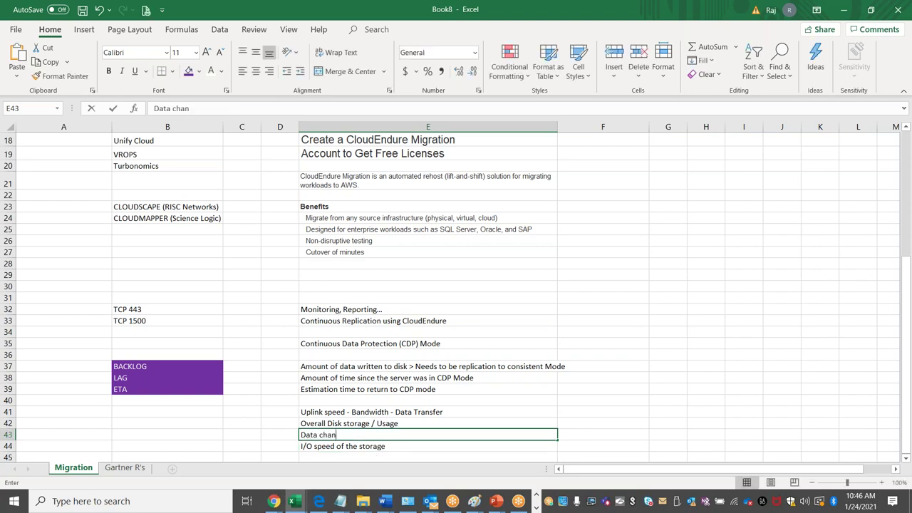
text(ges while we )
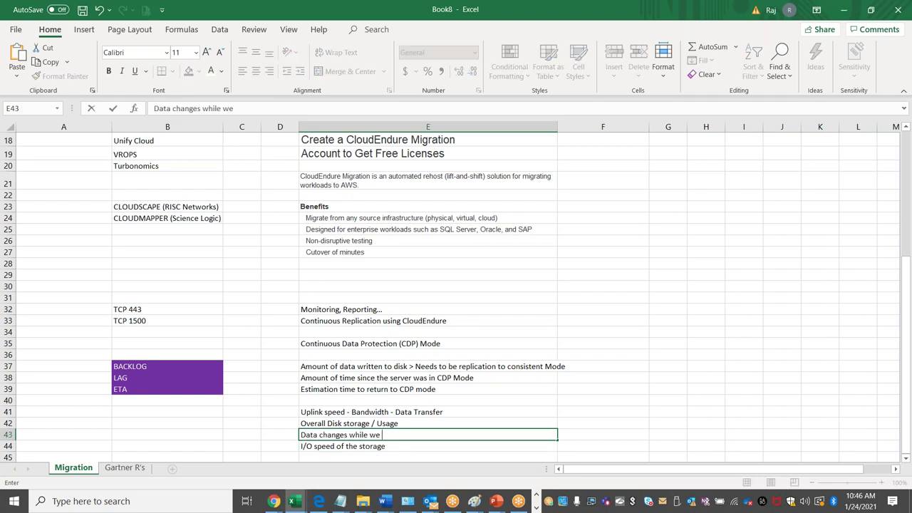
text(are replication)
key(BackSpace)
key(BackSpace)
text(ng)
Enter iperf3 in G41 beside the uplink note, then switch to the Azure browser
click(454, 410)
double_click(454, 411)
drag(453, 411, 261, 401)
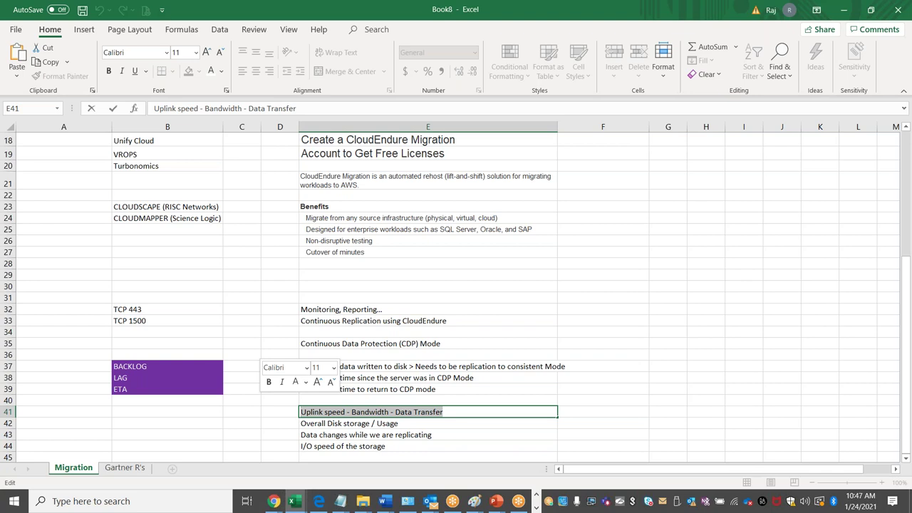
click(661, 413)
text(iperf)
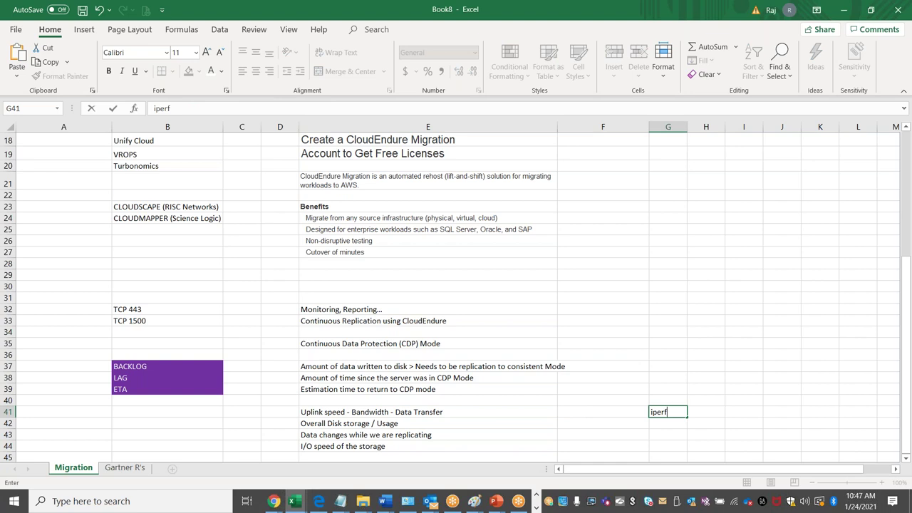
text(3)
key(alt+Tab)
key(alt+Tab)
key(alt+Tab)
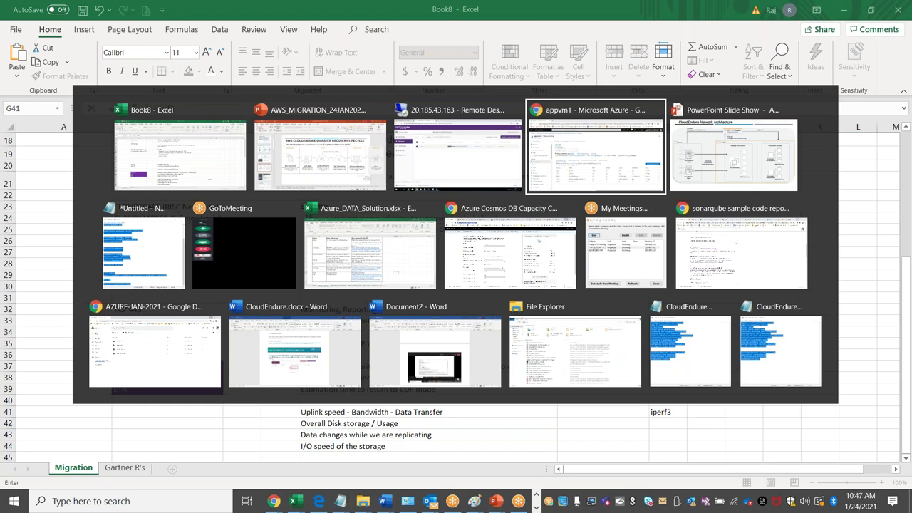
click(161, 9)
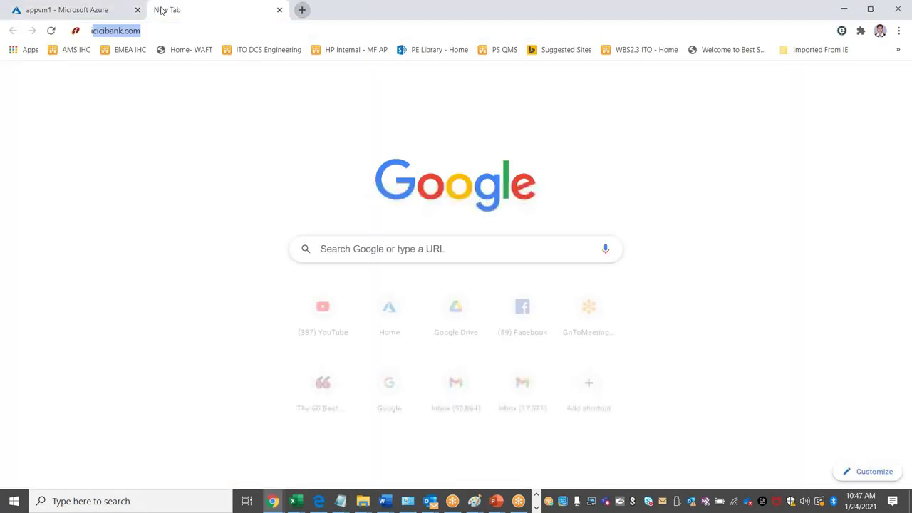
text(iperf3)
key(Return)
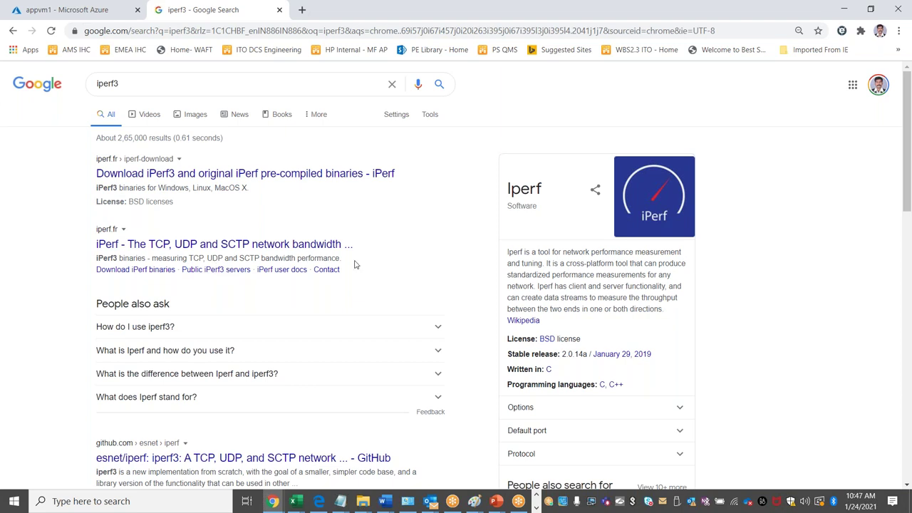
click(280, 10)
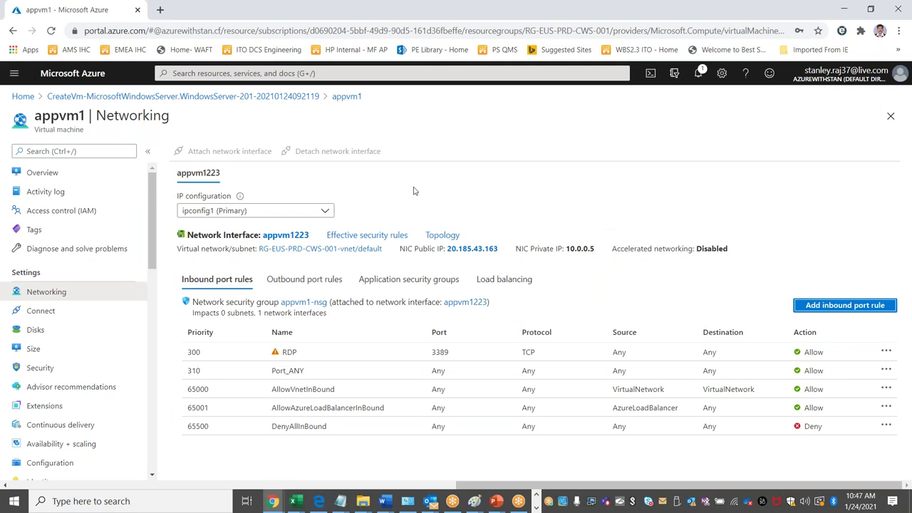
In the remote session's EC2 Management Console, start the Launch instance wizard
key(alt+Tab)
key(alt+Tab)
key(alt+Tab)
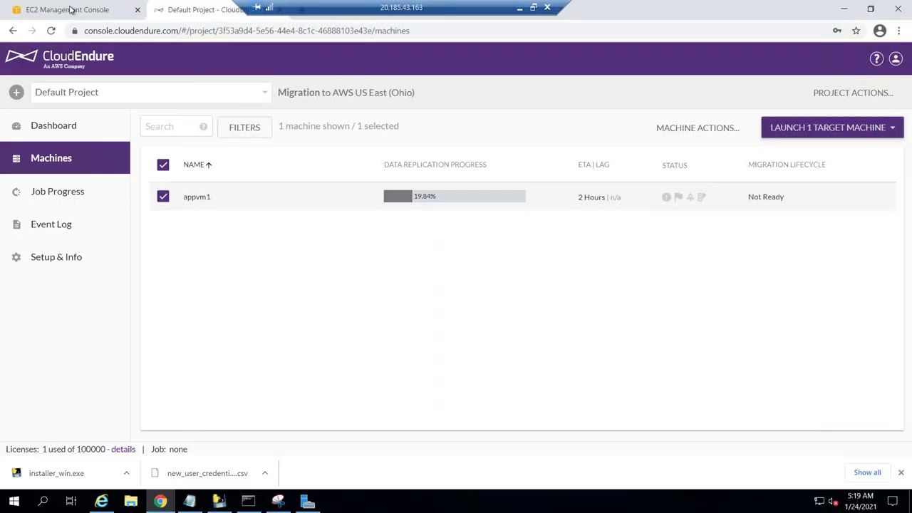
click(71, 9)
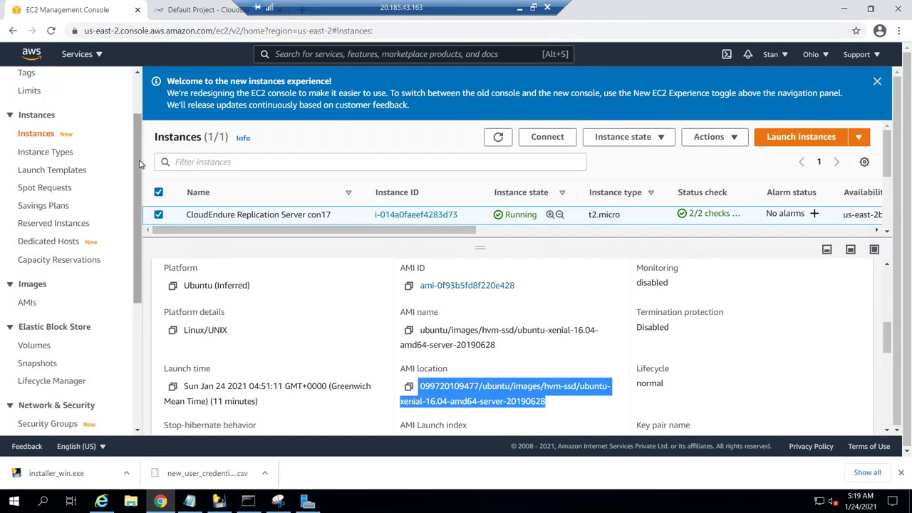
scroll(140, 132, up, 1)
scroll(141, 132, up, 1)
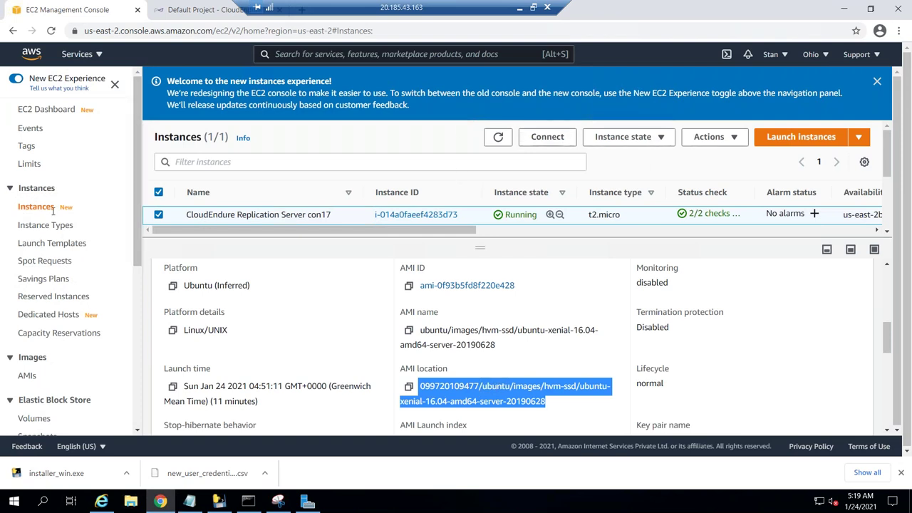
click(790, 137)
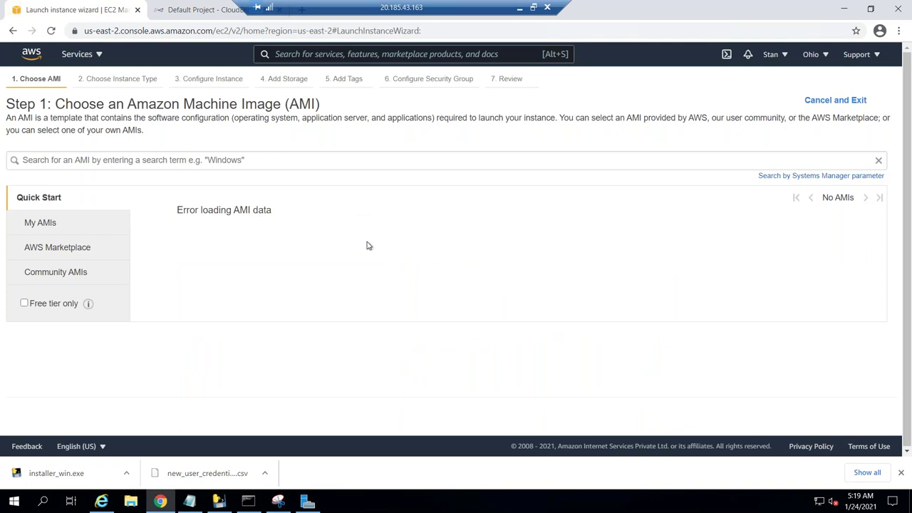
Search AMIs for CE-SSL-Speedtest, view its single community AMI, then minimize the remote session
click(109, 163)
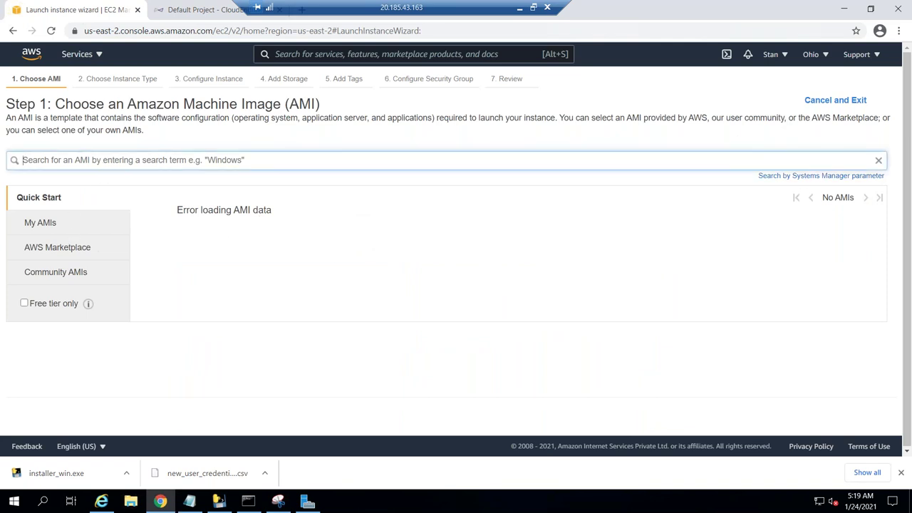
text(CE-)
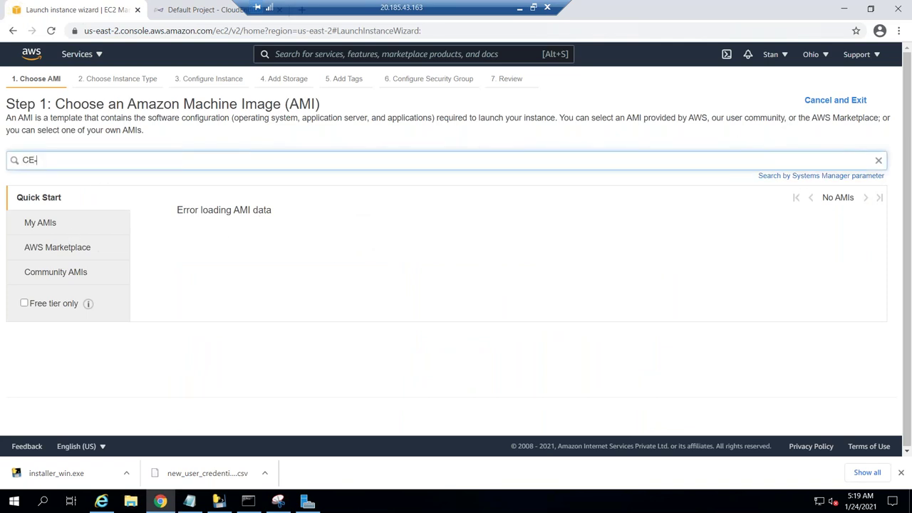
text(SSL-Speedtest)
key(Return)
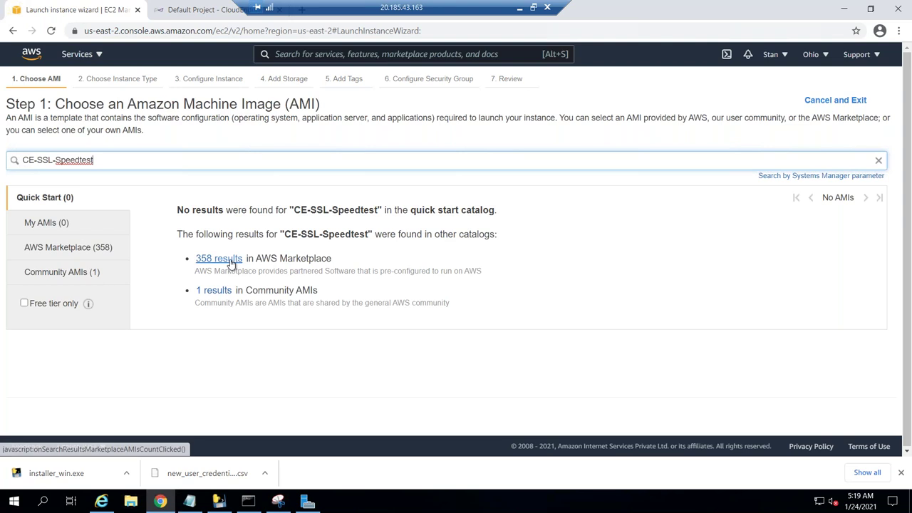
click(214, 290)
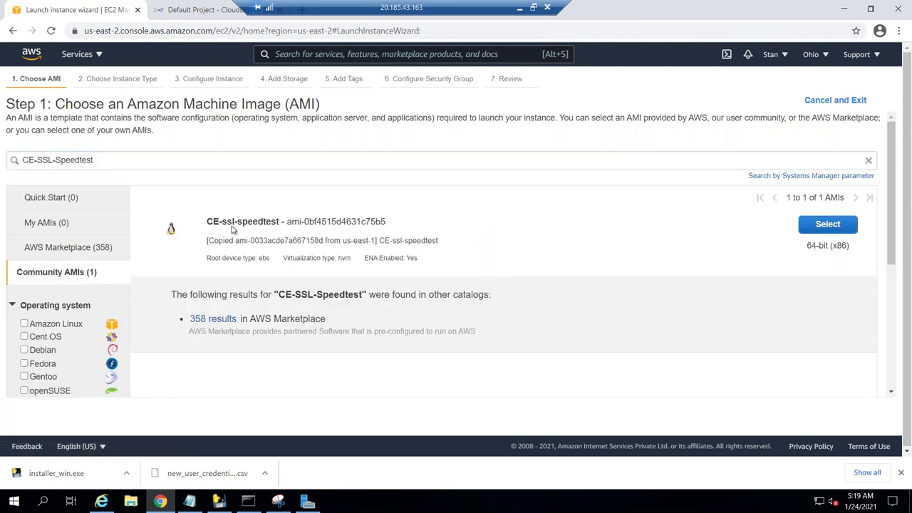
drag(205, 223, 292, 226)
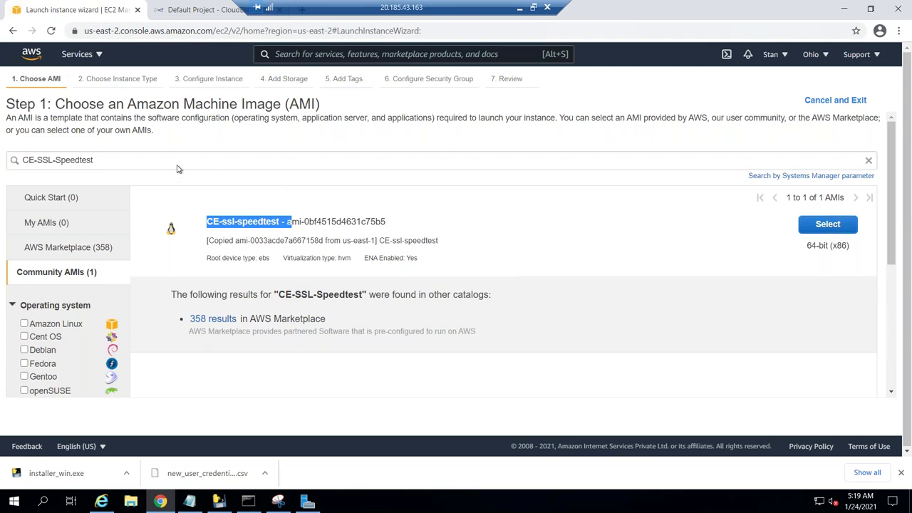
click(62, 200)
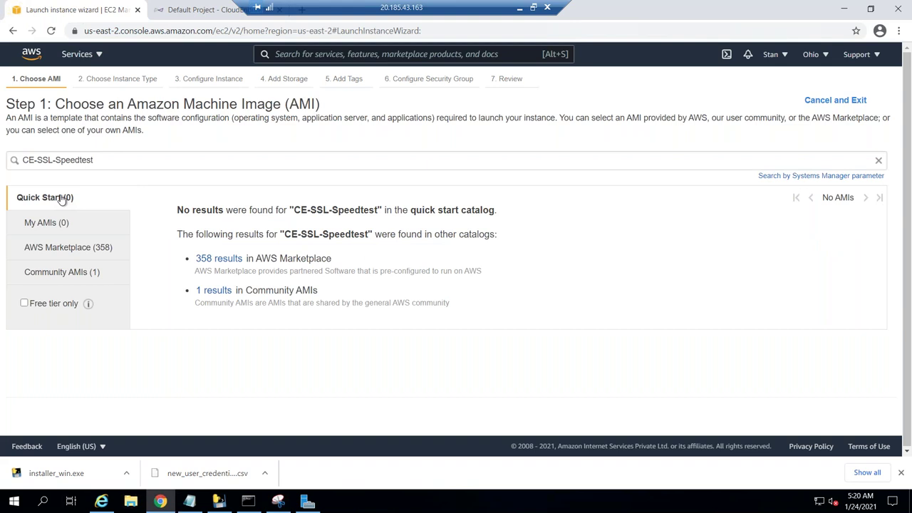
click(521, 12)
key(alt+Tab)
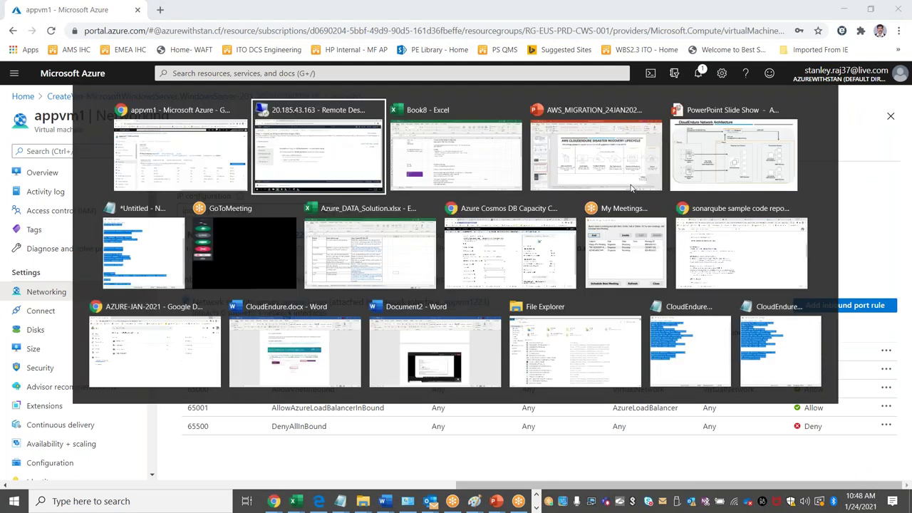
Back in Excel, enter 'CE-SSL AWS VM AMI' in G42 below iperf3
key(alt+Tab)
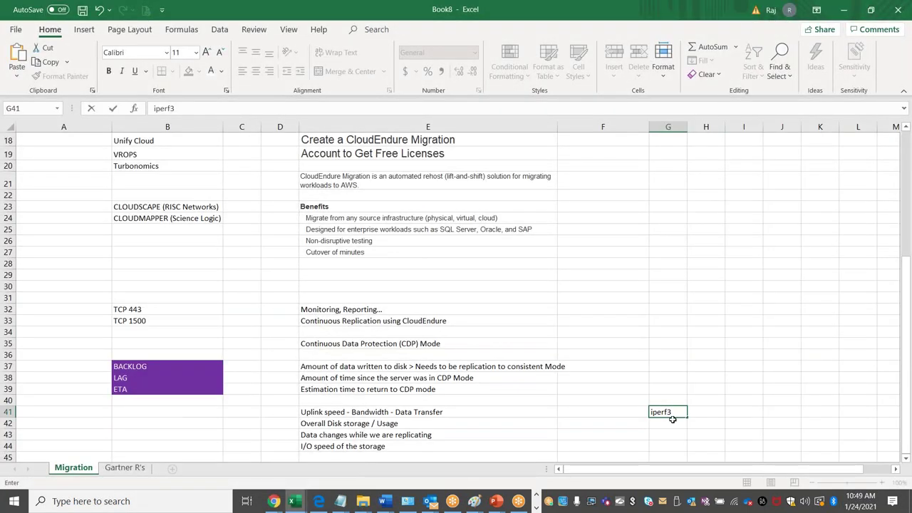
key(Return)
text(CE)
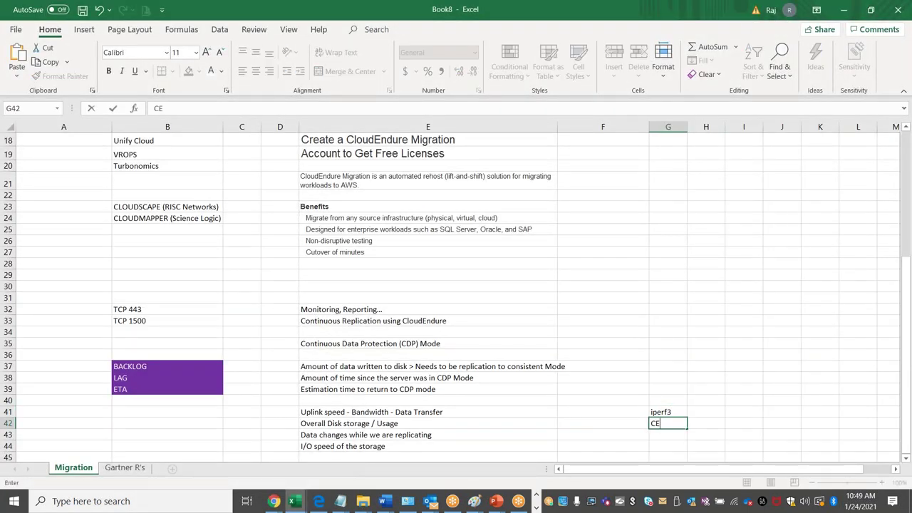
text(-SSL AWS VM AMI)
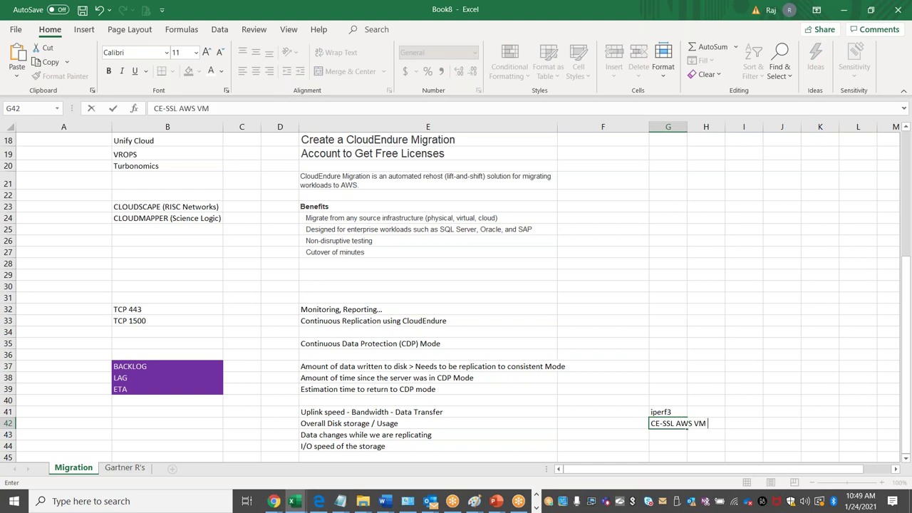
click(668, 378)
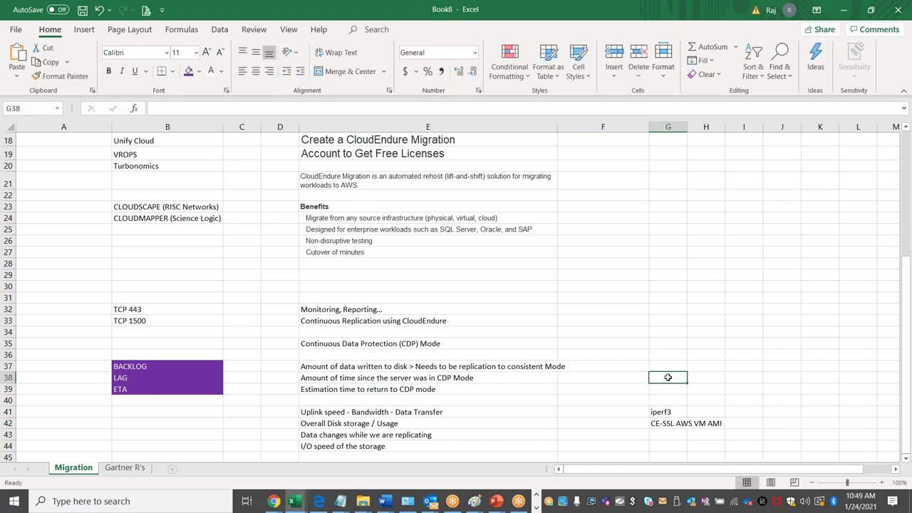
Insert a new blank sheet, Sheet3, after the Migration sheet
click(228, 448)
key(Down)
key(Down)
key(Down)
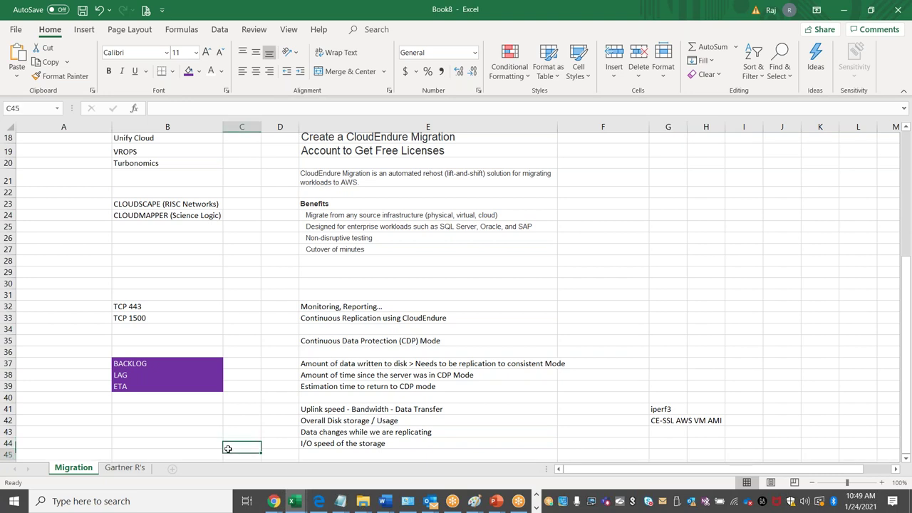
key(Down)
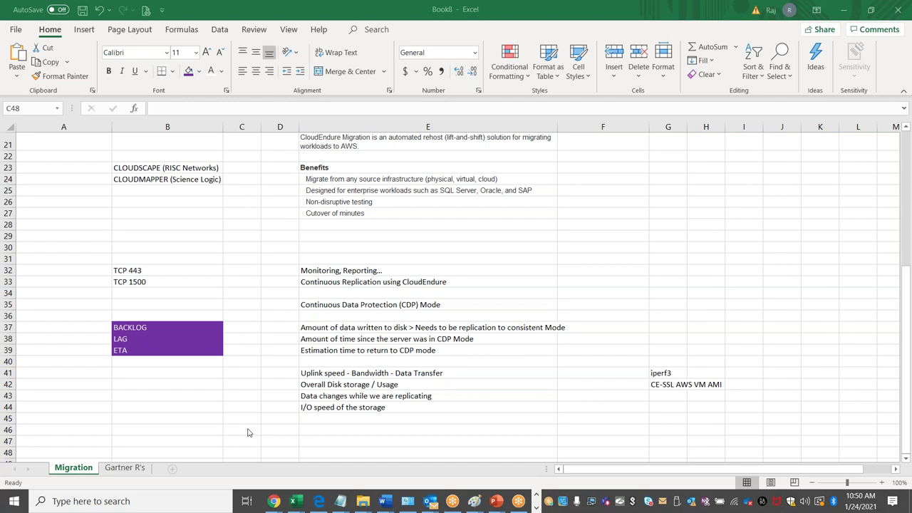
click(235, 450)
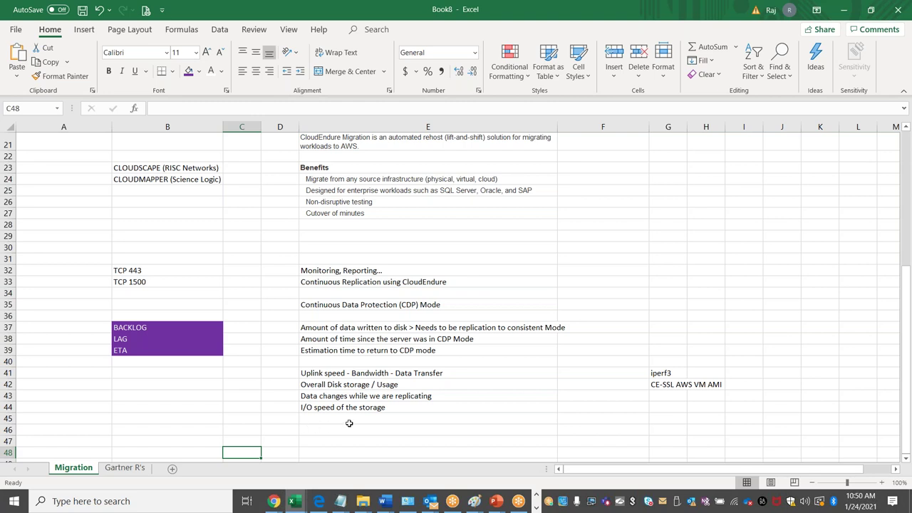
click(196, 468)
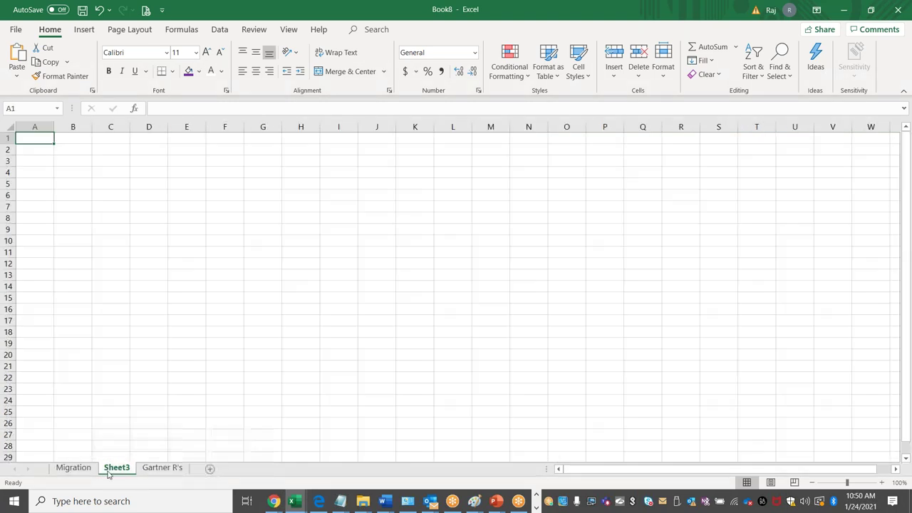
Rename the new sheet to 'General Migration Issues'
double_click(116, 468)
text(General)
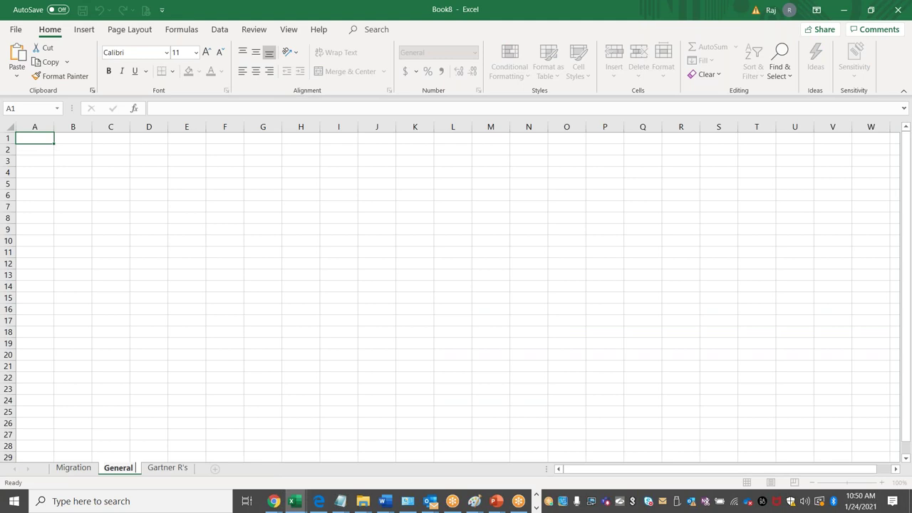
text( Migration use cases iss)
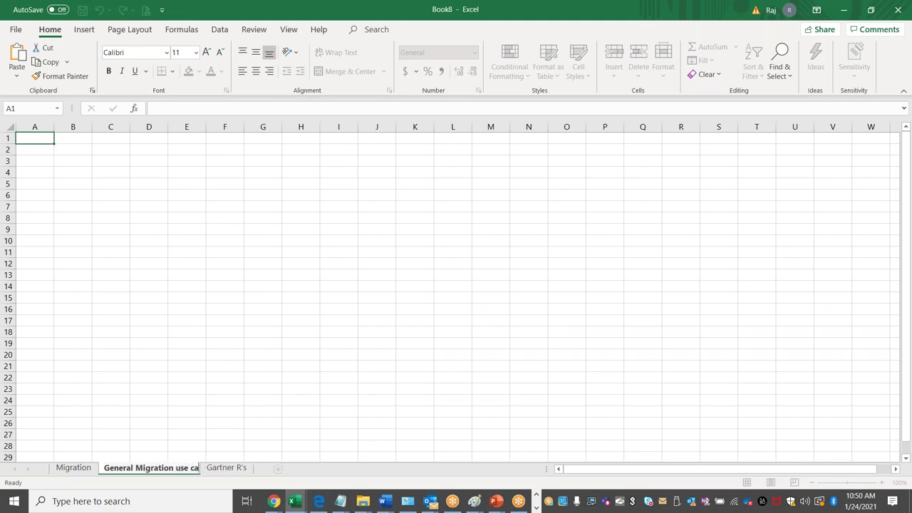
key(BackSpace)
key(BackSpace)
key(BackSpace)
key(BackSpace)
key(BackSpace)
key(BackSpace)
key(BackSpace)
key(BackSpace)
key(BackSpace)
key(BackSpace)
key(BackSpace)
key(BackSpace)
key(BackSpace)
key(BackSpace)
text(Issues)
Fill row 2 with 'Virus Scanner issues', fsutil, 'create a dummy file', '1 GB' and 'To check throughput'
click(73, 151)
text(Virus )
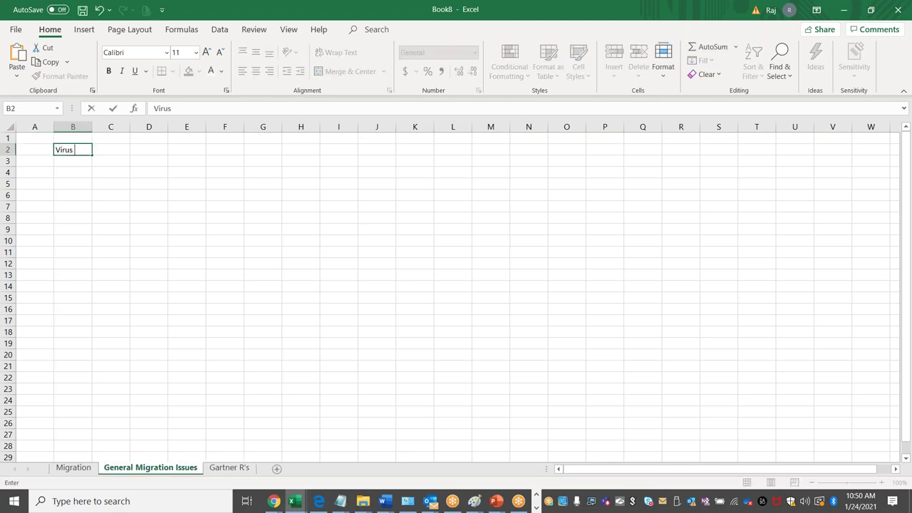
text(Scanner issues)
key(Tab)
key(Tab)
key(Tab)
text(fsuti)
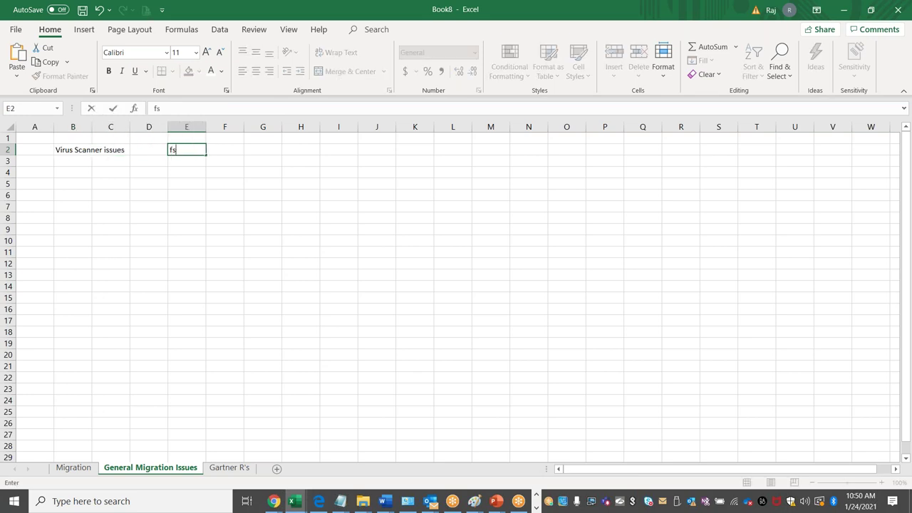
key(Tab)
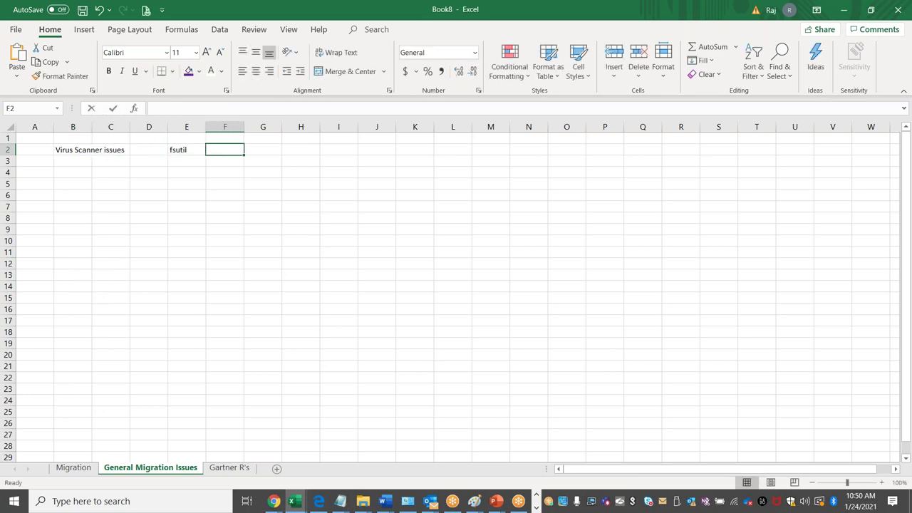
text(create a dummy file)
key(Tab)
key(Tab)
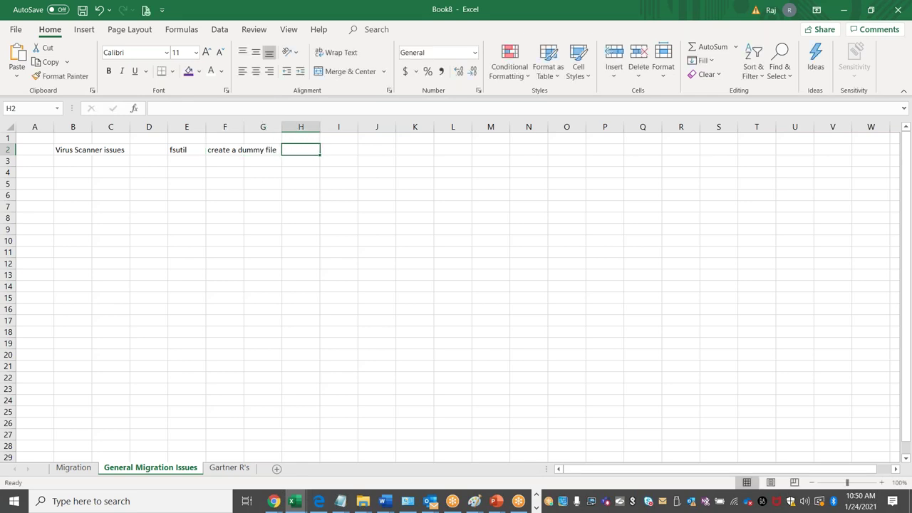
click(339, 150)
text(1 GB)
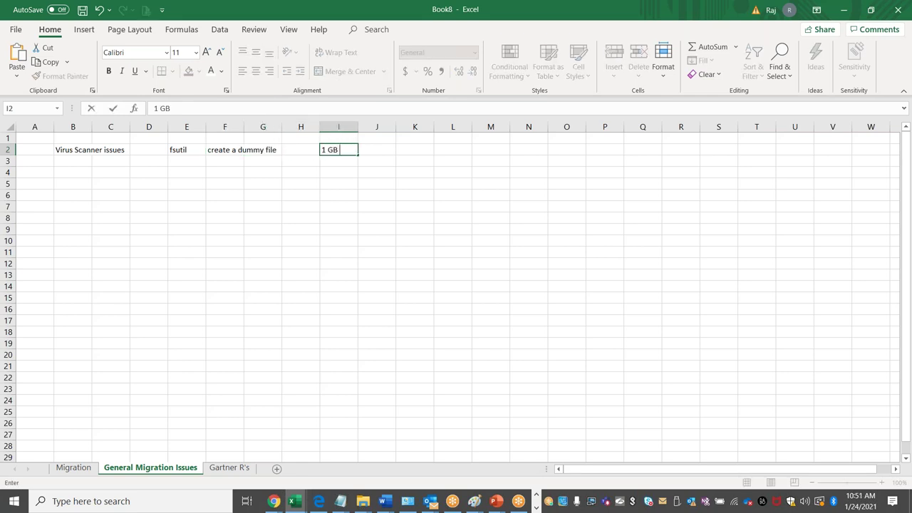
key(Tab)
text(To check)
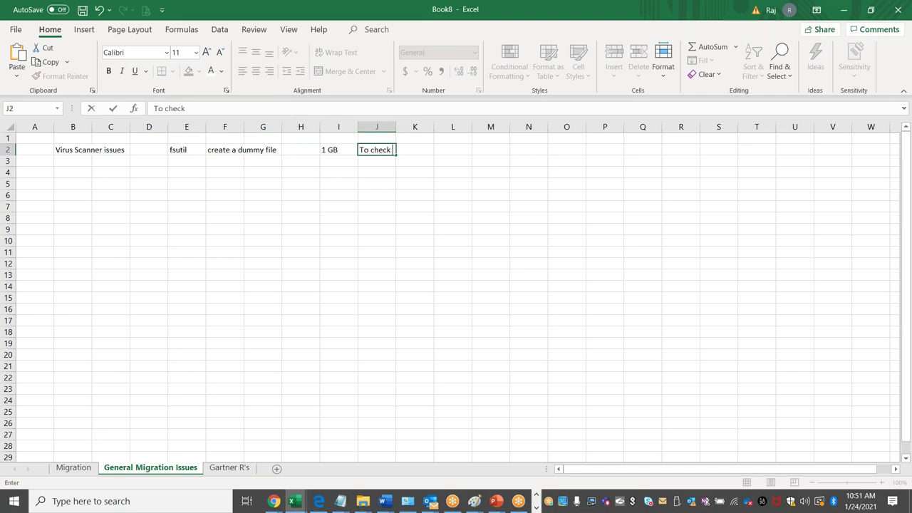
text( throughput)
click(75, 161)
Autofit columns B and F to their notes and widen column A
double_click(92, 127)
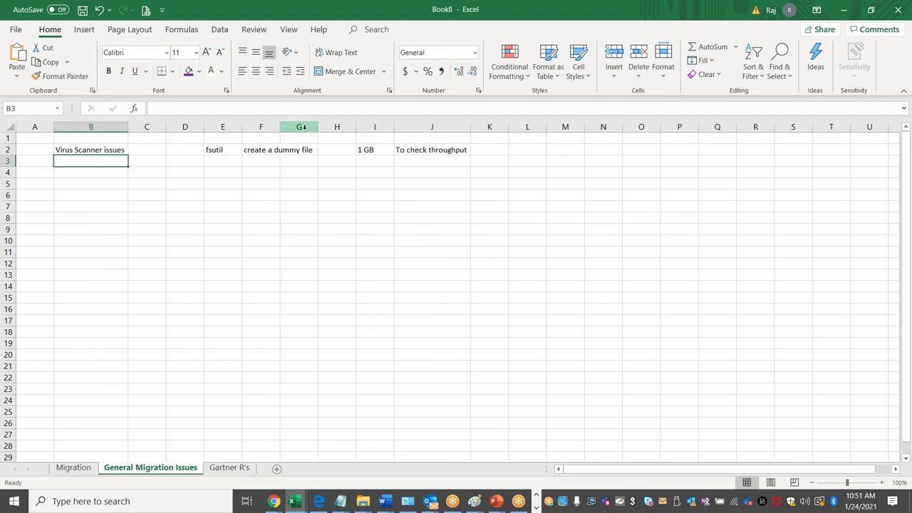
double_click(280, 127)
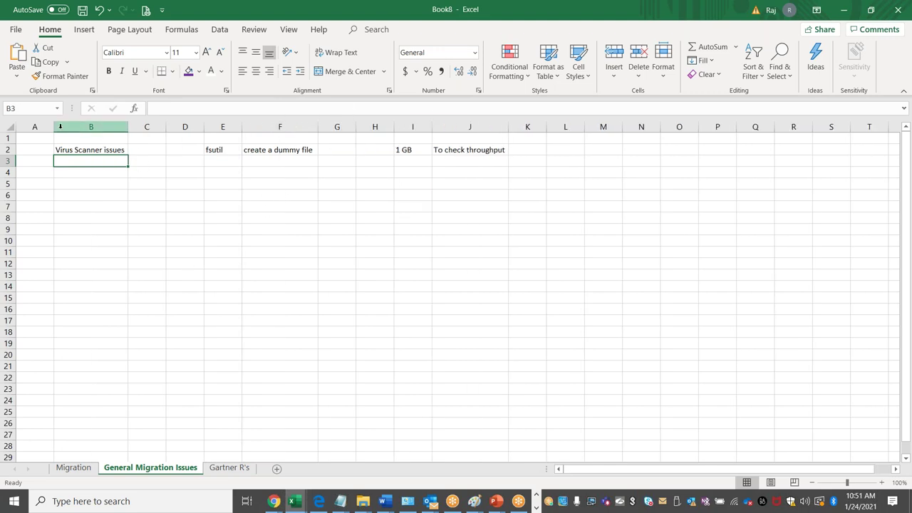
drag(53, 127, 112, 126)
click(288, 150)
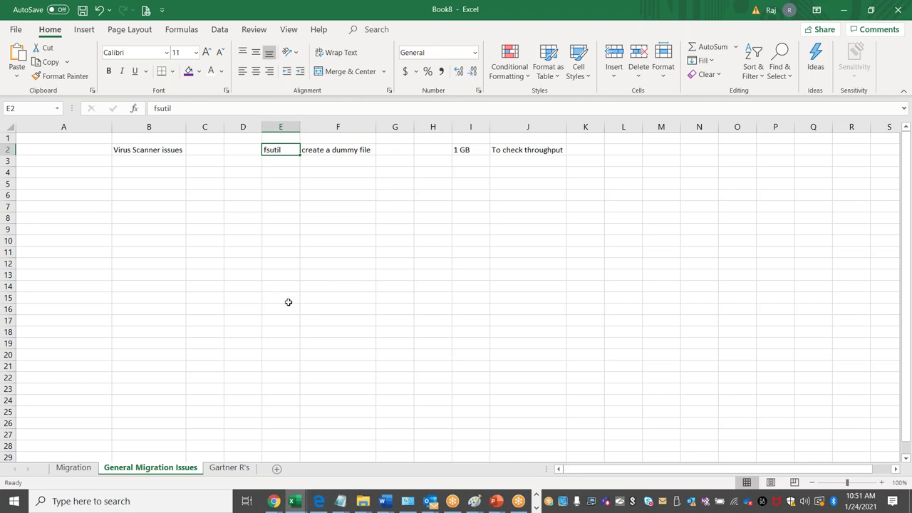
On the Migration sheet, type 'Firewall Rules Created' in E47
click(74, 468)
click(332, 437)
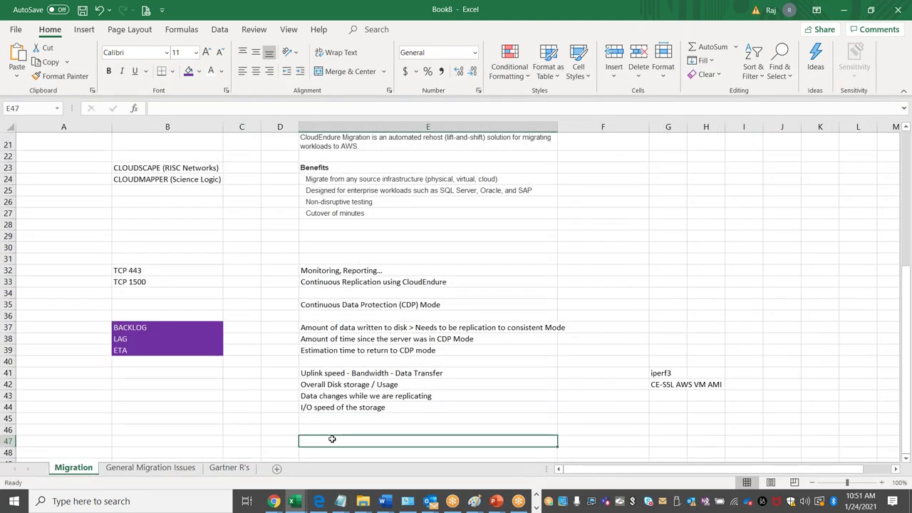
text(Firewall Rules Created)
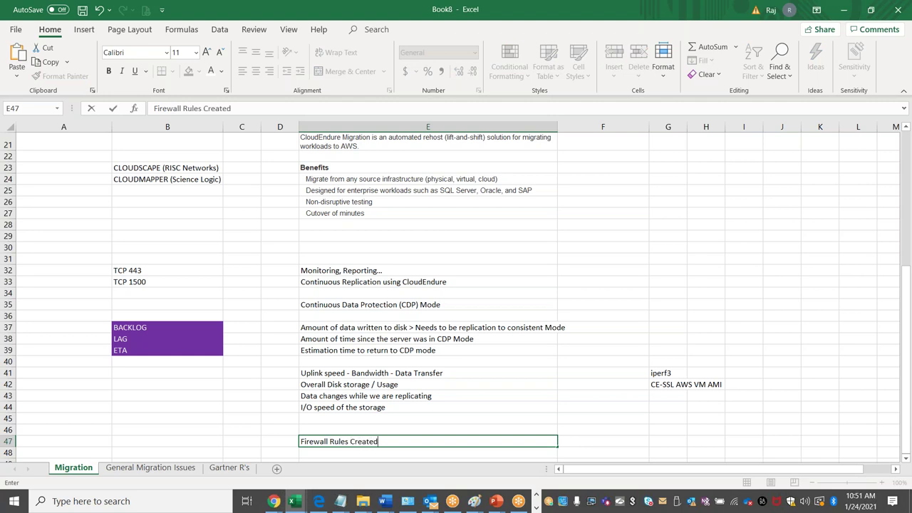
List 'Replication server status', 'Replication server boot status' and 'Authentication > Issues' in E48:E50
key(Return)
text(Rep)
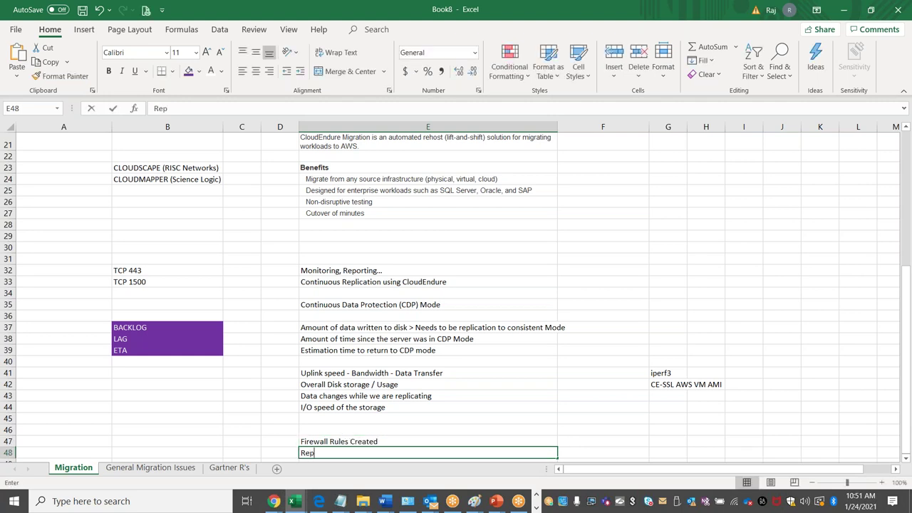
text(lication server )
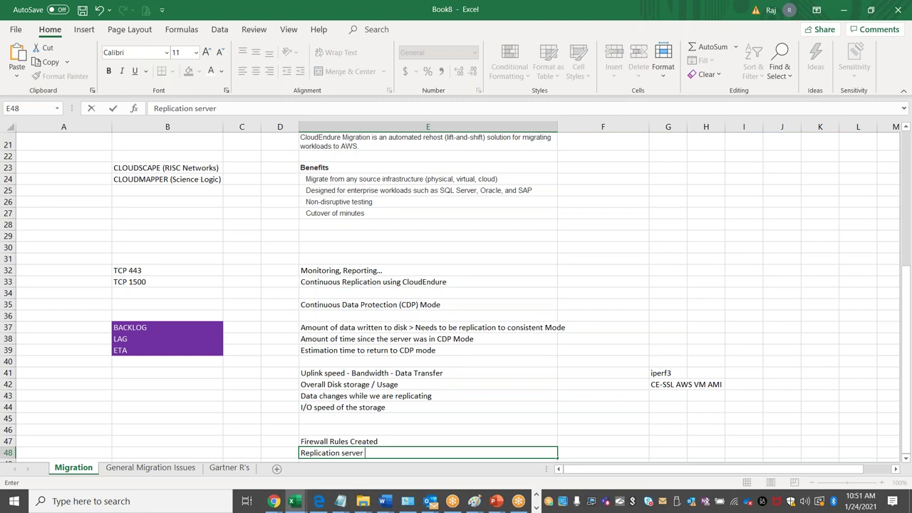
text(status)
key(Return)
text(Replication )
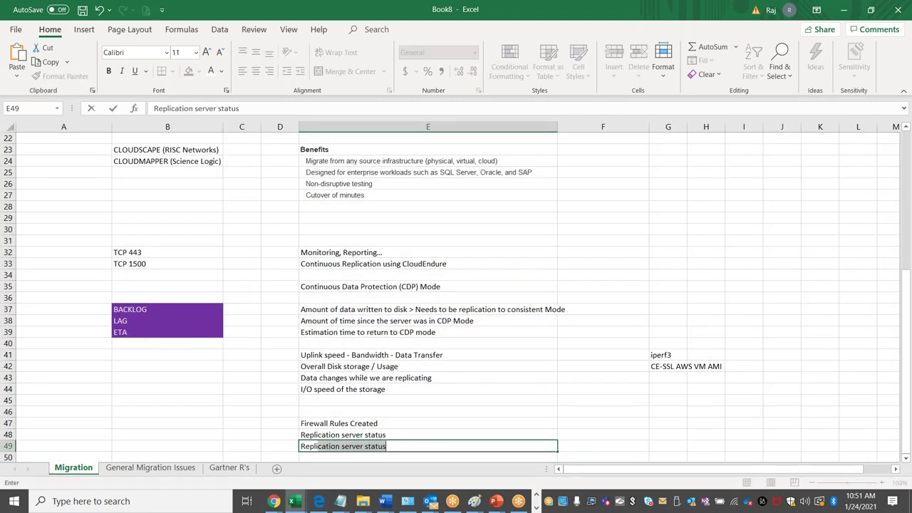
text(server st)
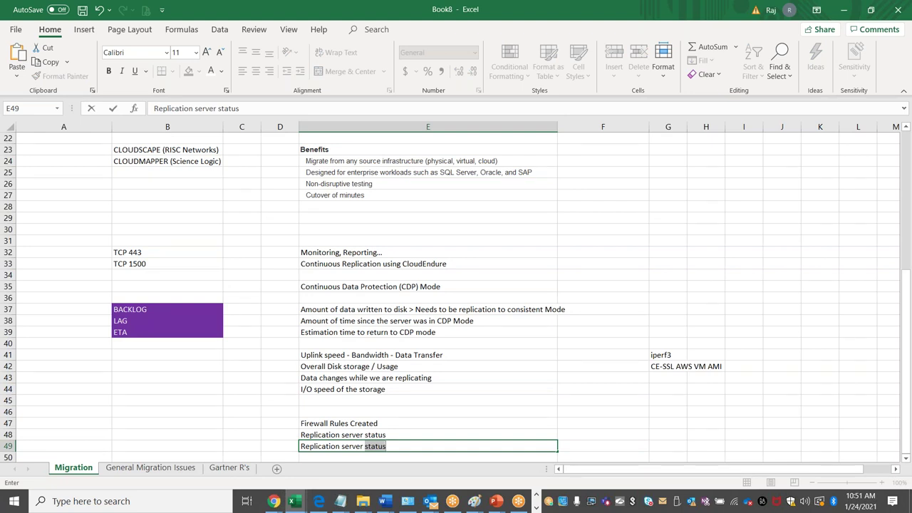
key(BackSpace)
key(BackSpace)
key(BackSpace)
text(boot status)
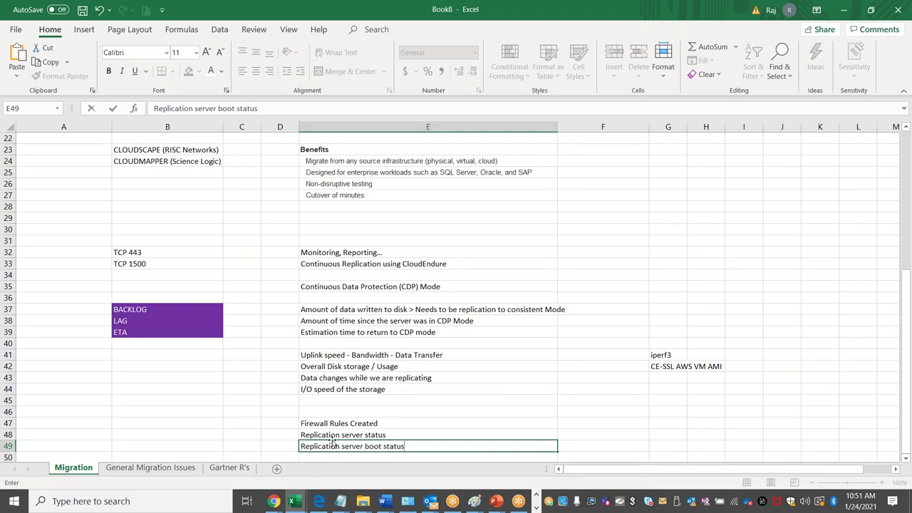
key(Return)
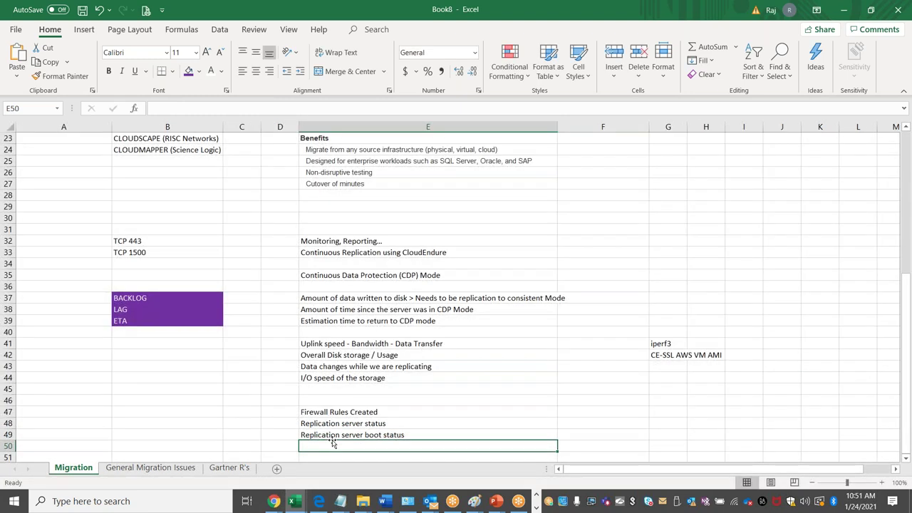
text(Authentica)
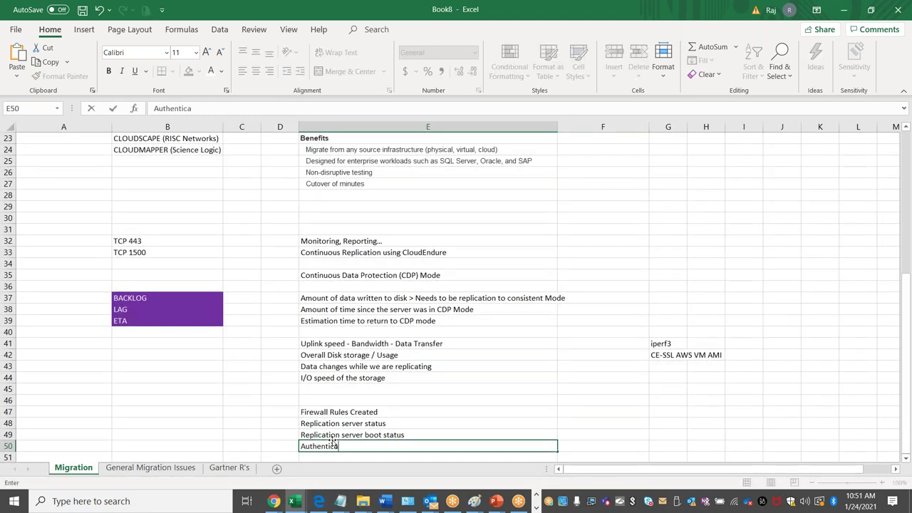
text(tion > Issues)
key(Return)
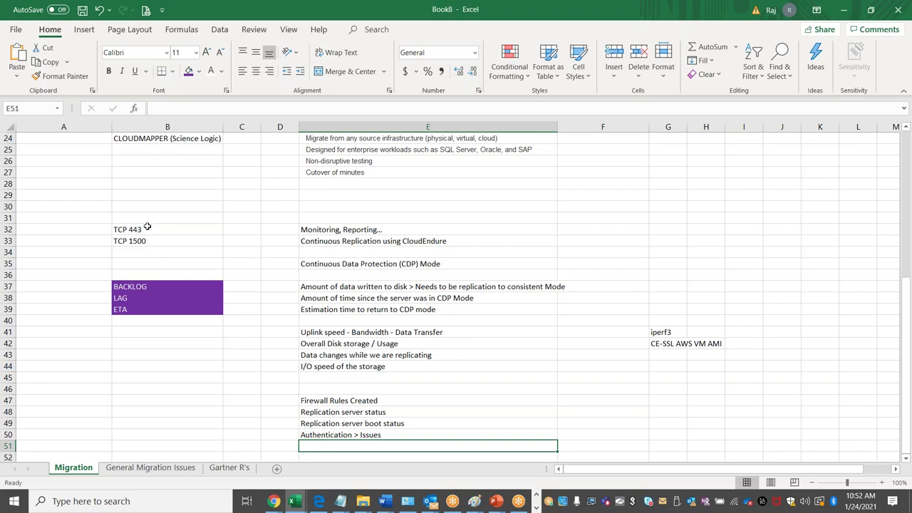
After checking the TCP 443 and 1500 rows, note 'Encrypted through TLS' in E52
drag(147, 227, 339, 244)
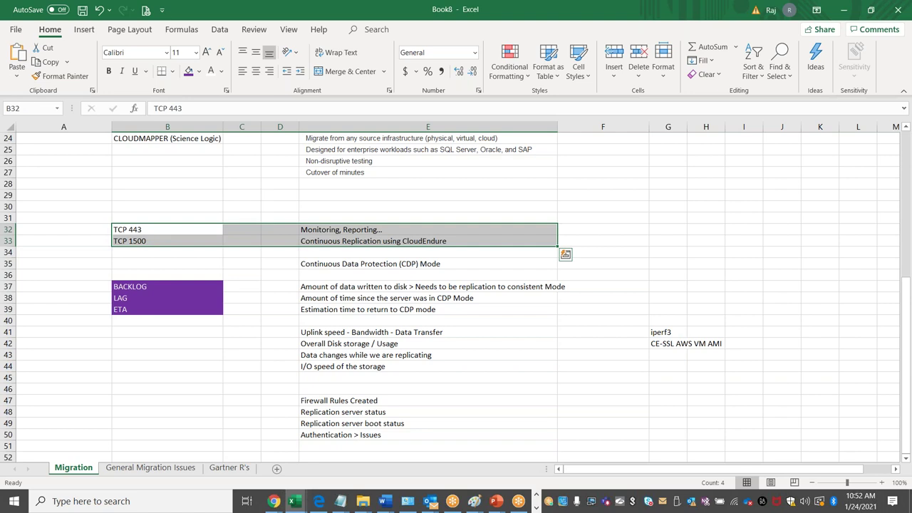
click(159, 241)
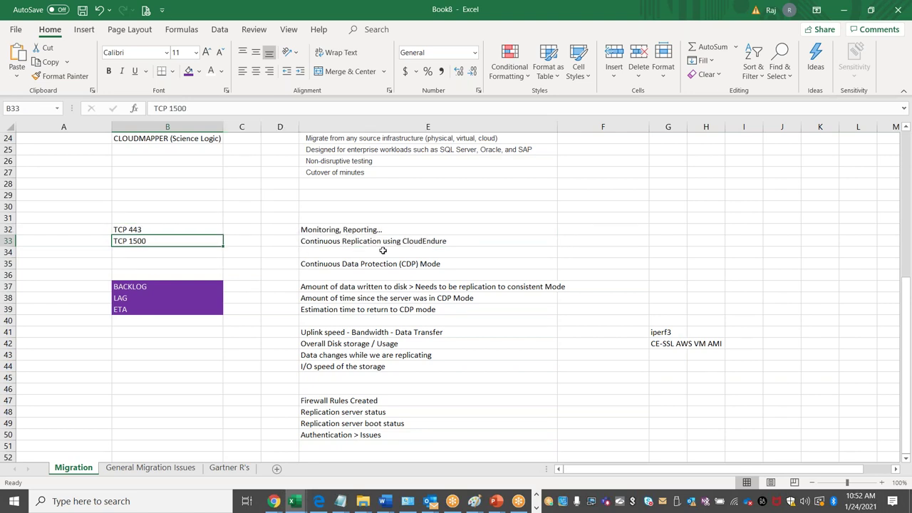
click(185, 232)
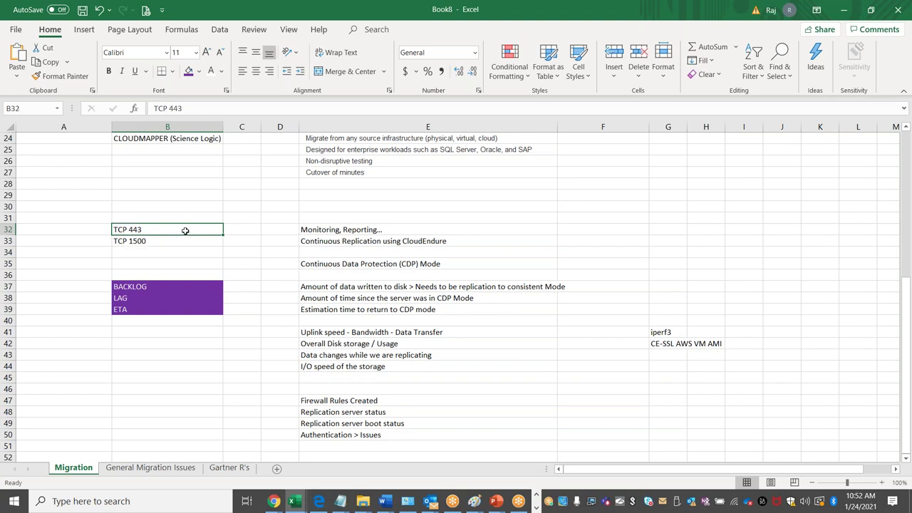
click(332, 455)
text(Encr)
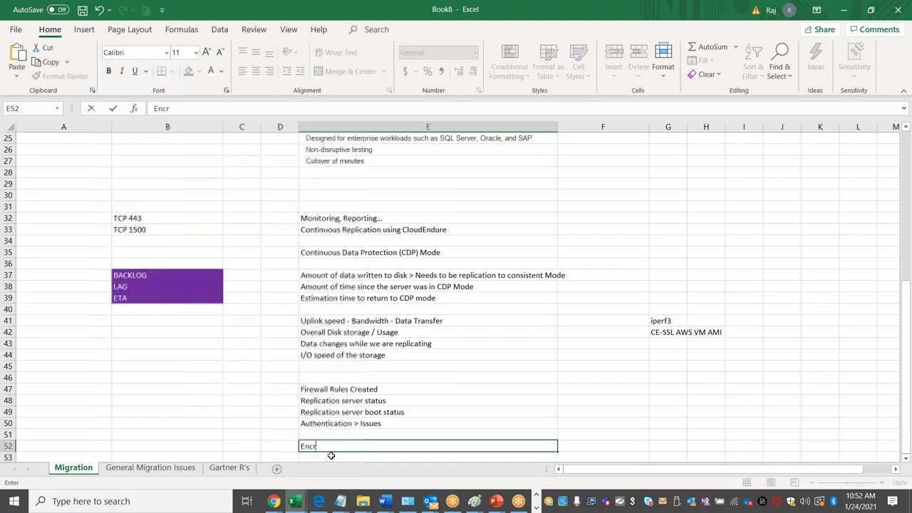
text(ypted through TLS)
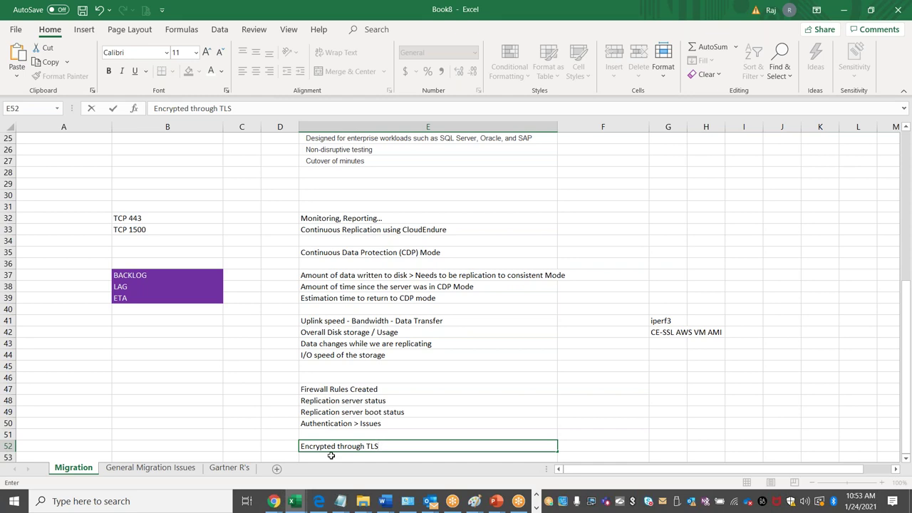
click(150, 468)
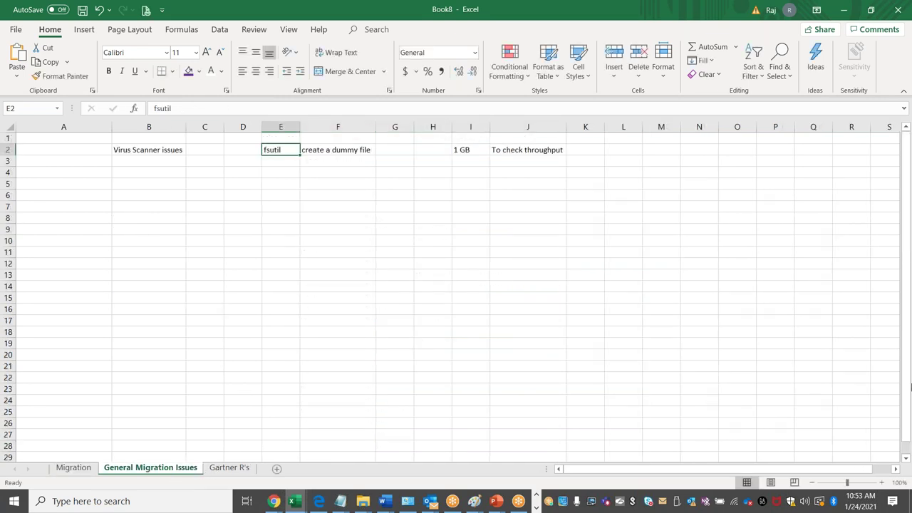
Scroll the Migration sheet to the top and select the assessment tools from Device 42, then CLOUDENDURE
click(85, 470)
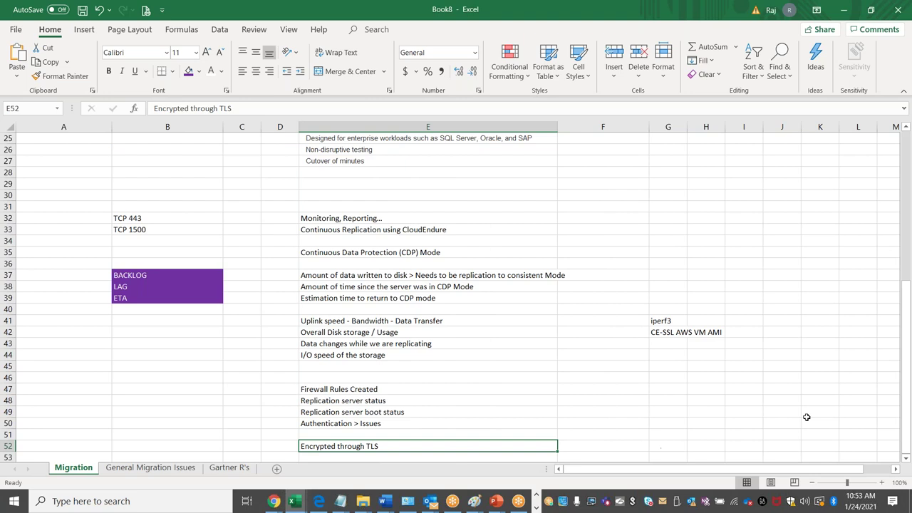
drag(904, 368, 904, 218)
drag(163, 286, 146, 362)
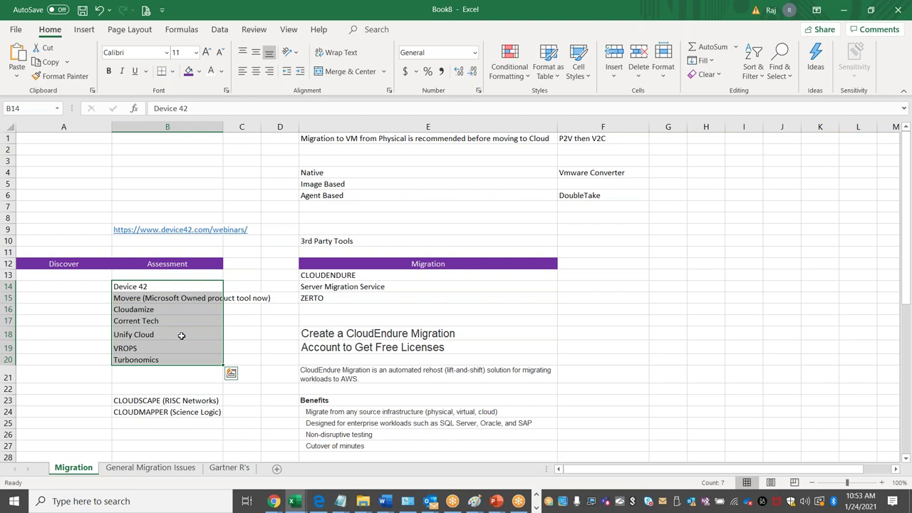
click(165, 288)
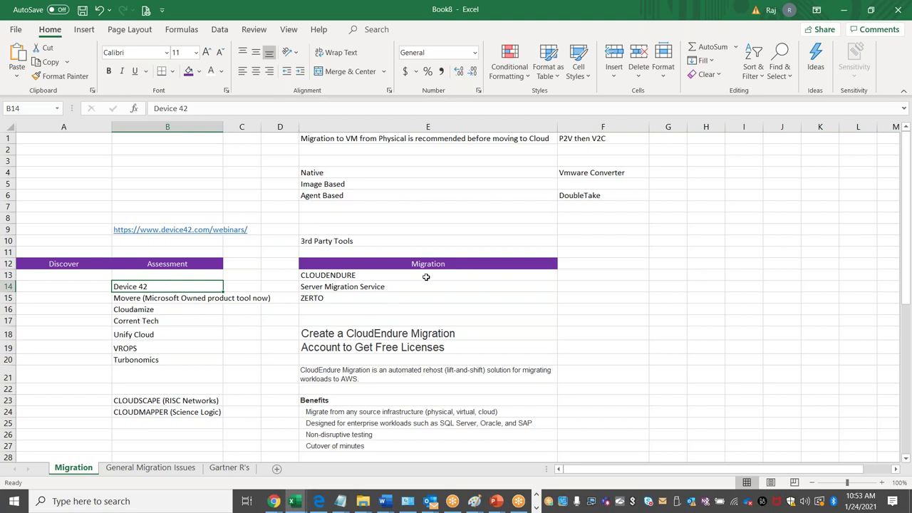
click(336, 275)
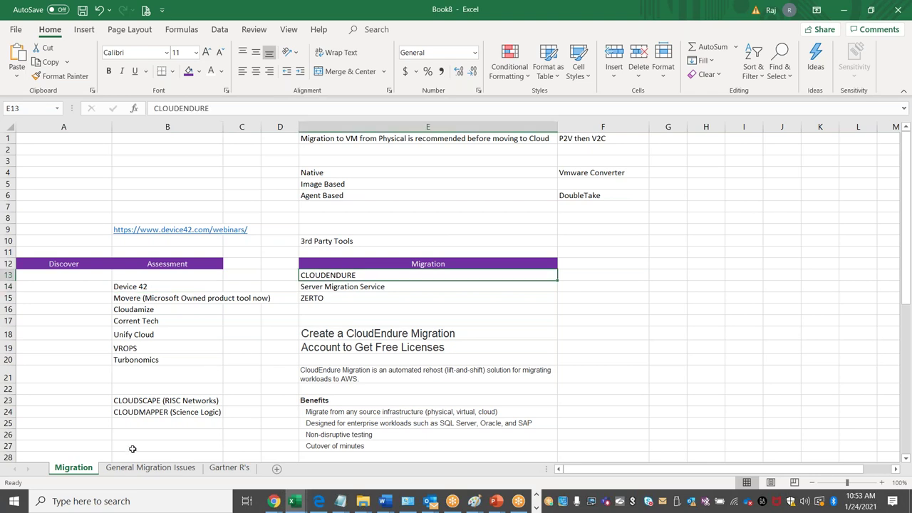
key(Down)
key(Down)
key(Down)
key(Down)
key(Down)
key(Down)
key(Down)
key(Down)
key(Down)
key(Down)
key(Down)
key(Down)
key(Down)
key(Down)
key(Down)
key(Down)
key(Down)
key(Down)
key(Down)
key(Down)
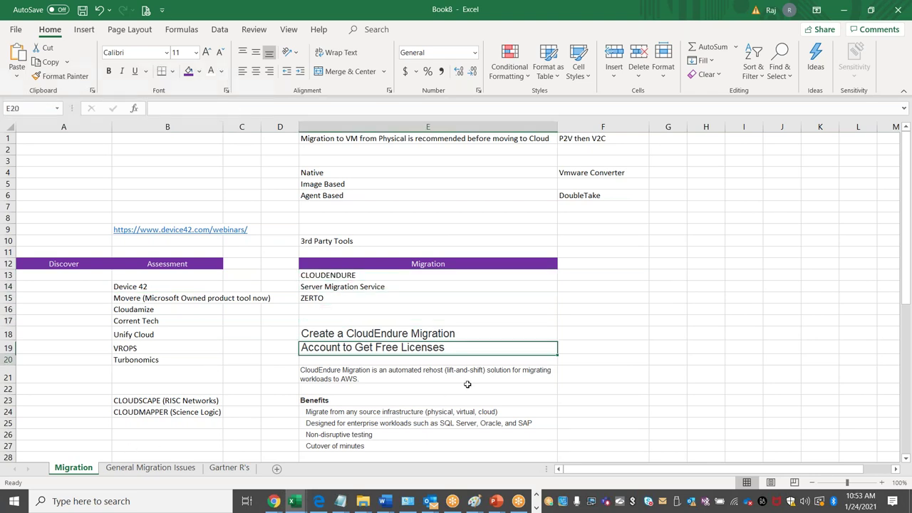
key(Down)
key(Down)
key(Down)
key(Down)
key(Down)
key(Down)
key(Down)
key(Down)
key(Down)
key(Down)
key(Down)
key(Down)
key(Down)
key(Down)
key(Down)
key(Down)
key(Down)
key(Down)
key(Down)
key(Down)
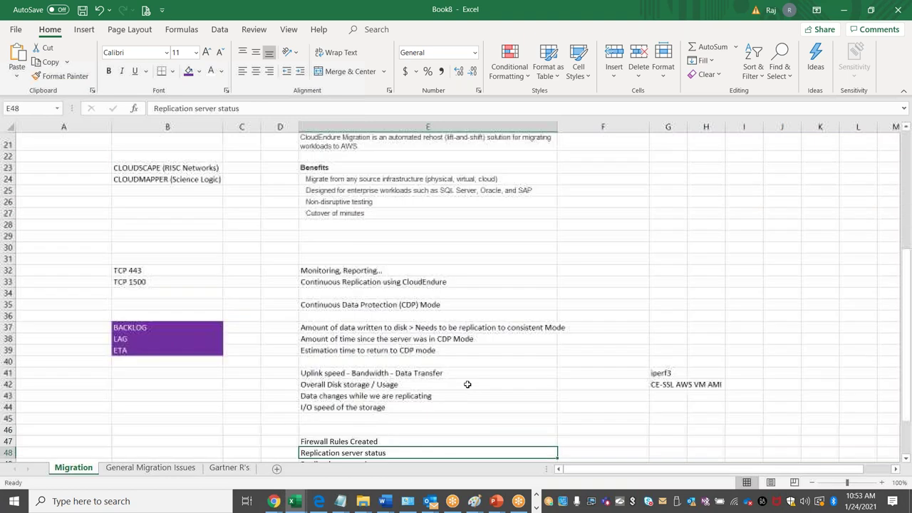
key(Down)
key(Down)
key(Down)
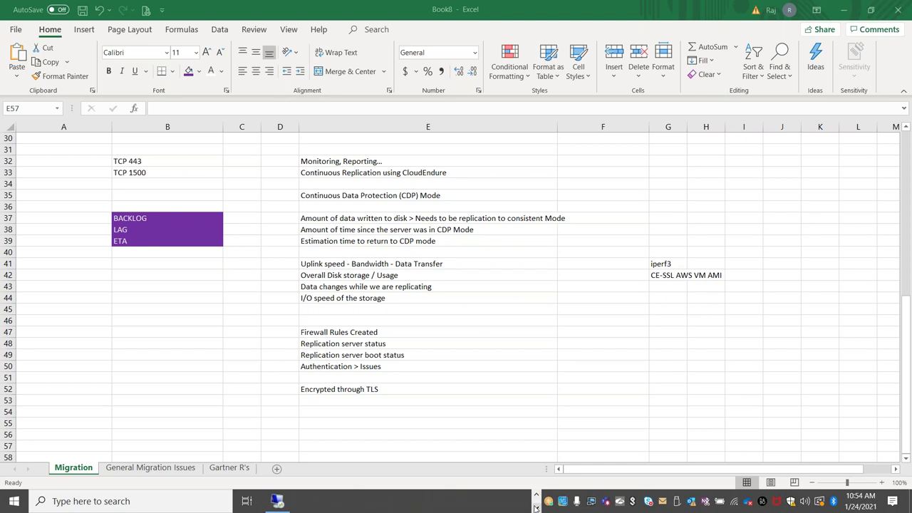
Check appvm1's 22.72% replication progress in CloudEndure over Remote Desktop, then return to Excel
click(340, 502)
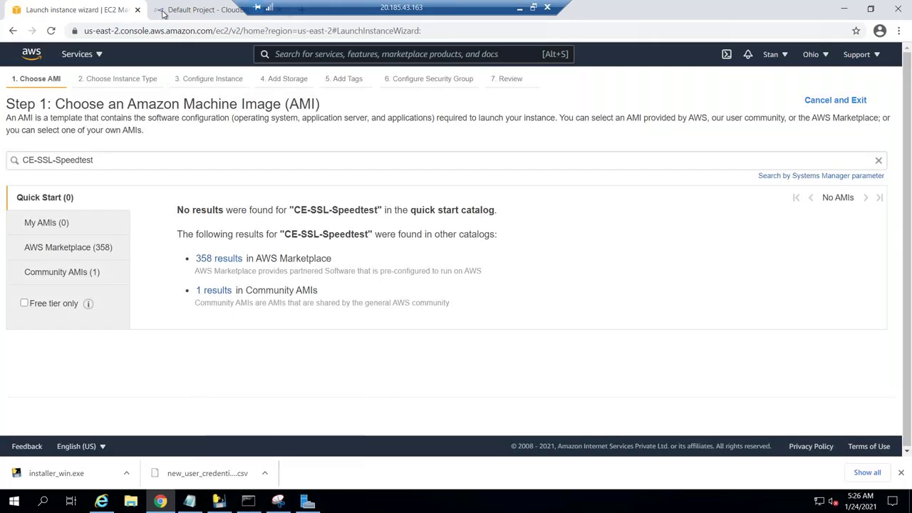
click(162, 12)
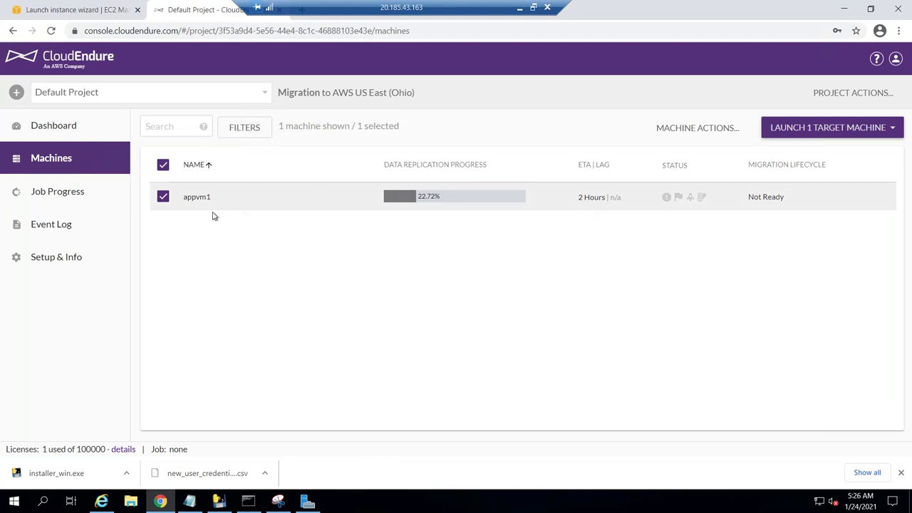
click(518, 8)
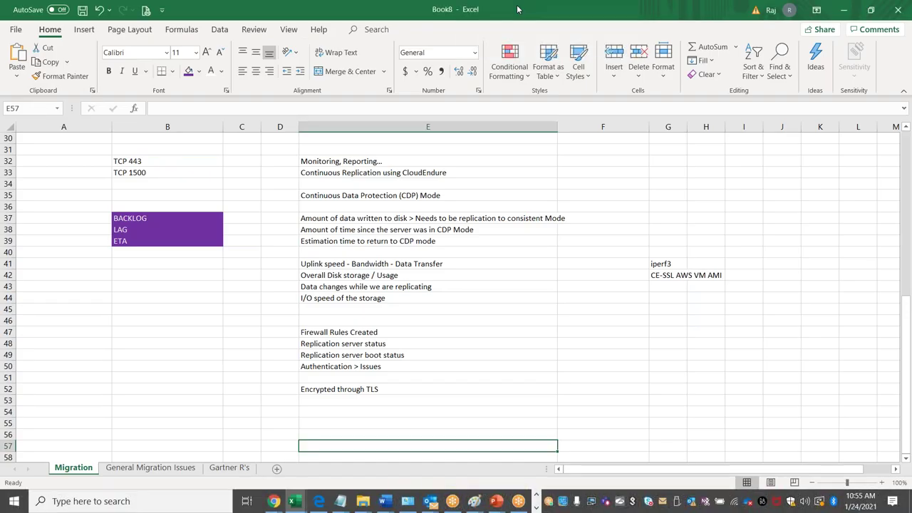
click(159, 345)
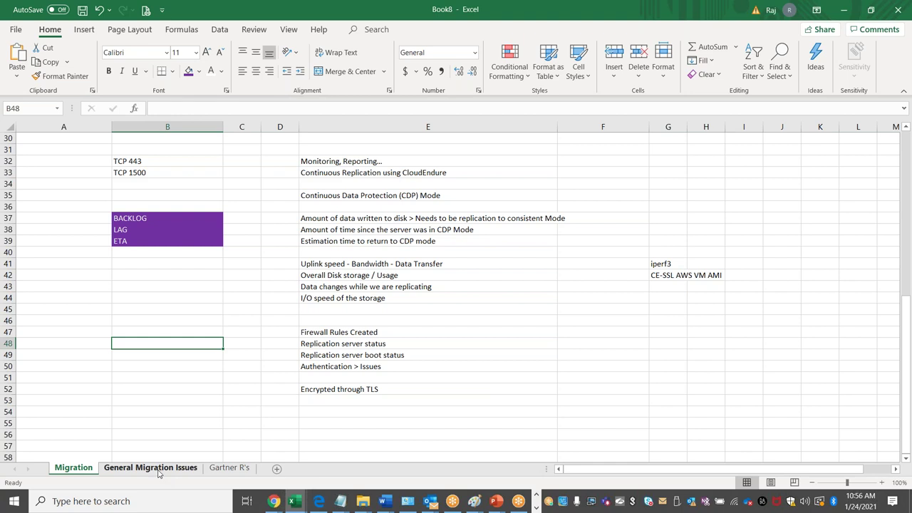
Show the General Migration Issues sheet with the fsutil 1 GB dummy-file note
scroll(158, 474, up, 10)
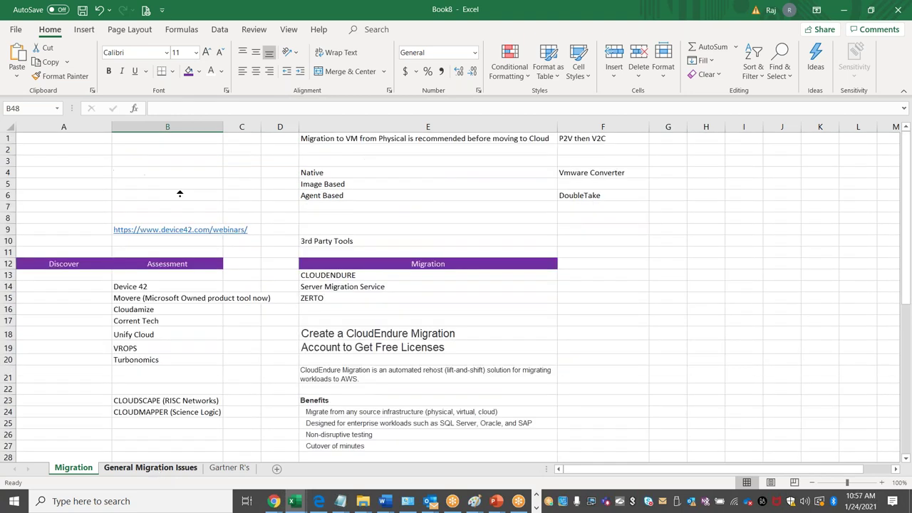
click(133, 469)
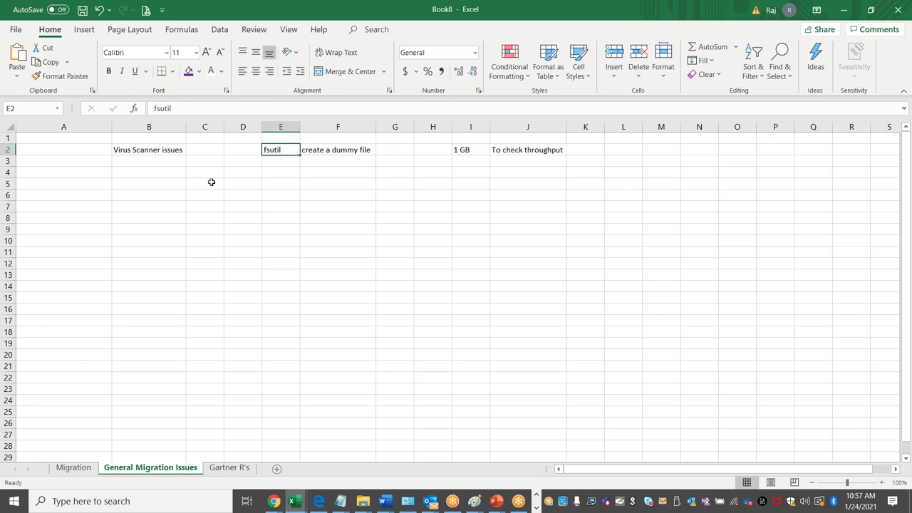
Show slide 19 of AWS_MIGRATION_24JAN2021.pptx with the Zerto versus CloudEndure estimated costs
key(alt+Tab)
key(alt+Tab)
key(alt+Tab)
scroll(131, 252, down, 10)
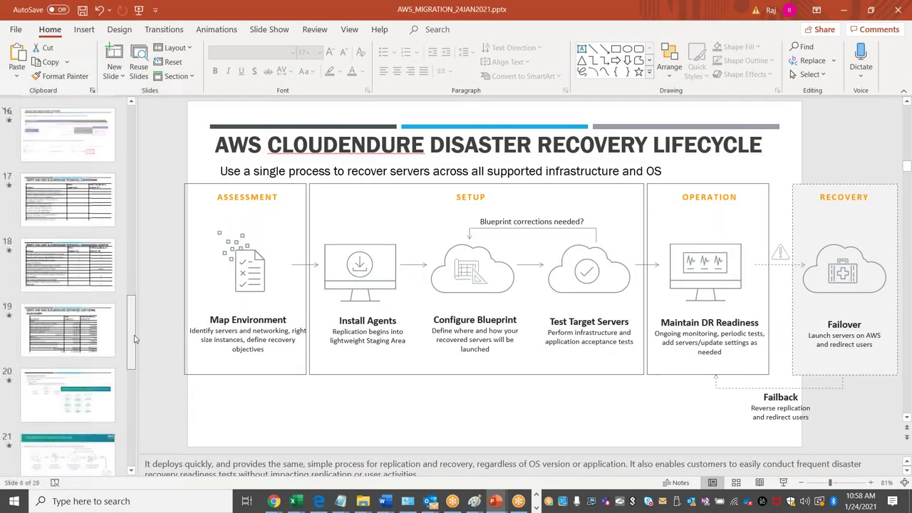
click(68, 263)
click(68, 317)
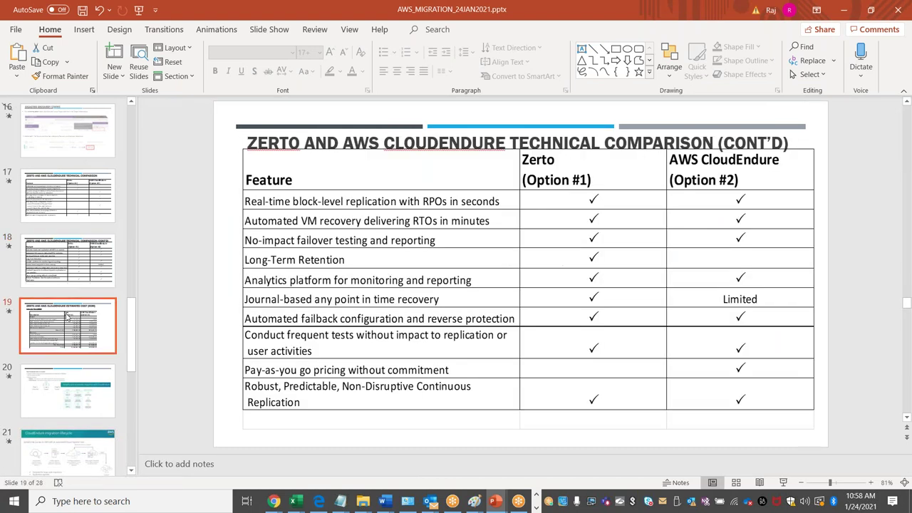
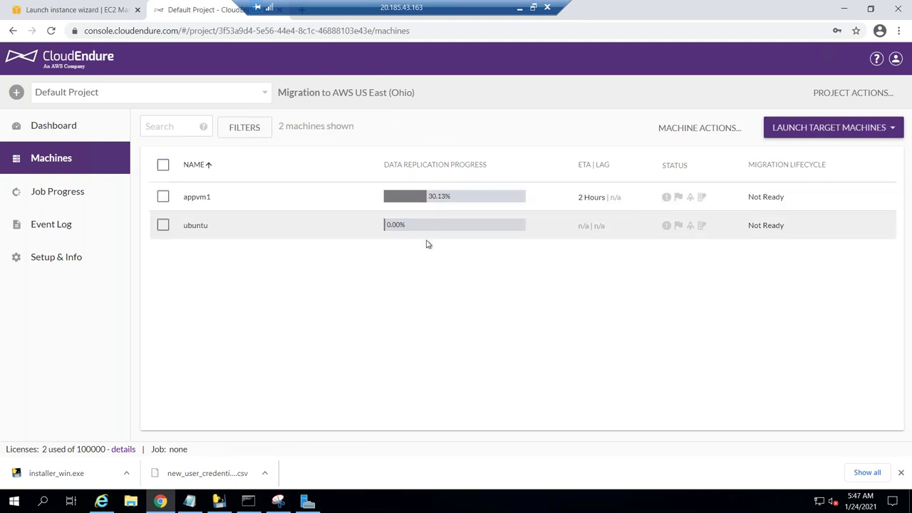
click(69, 126)
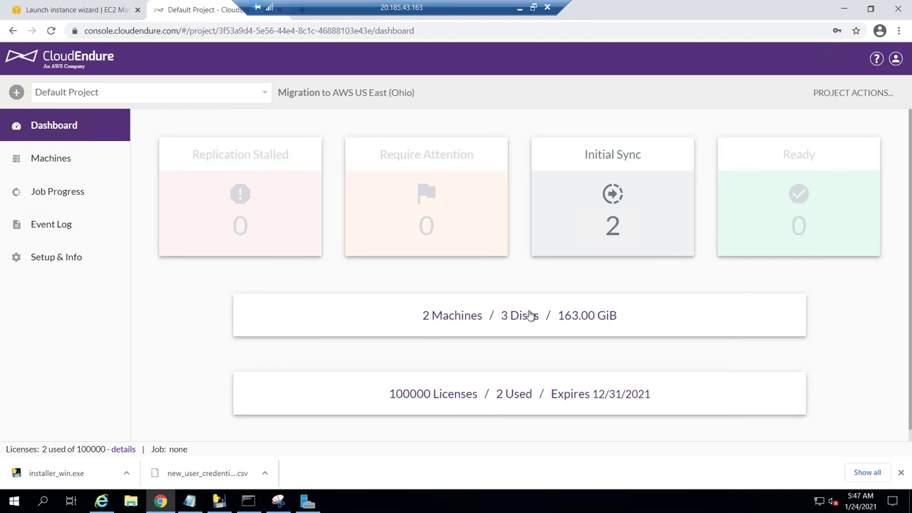
click(75, 189)
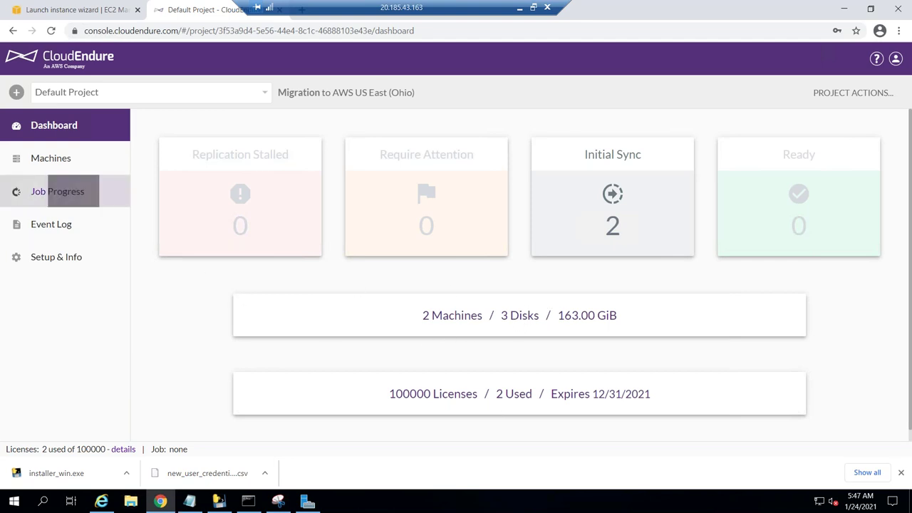
click(696, 252)
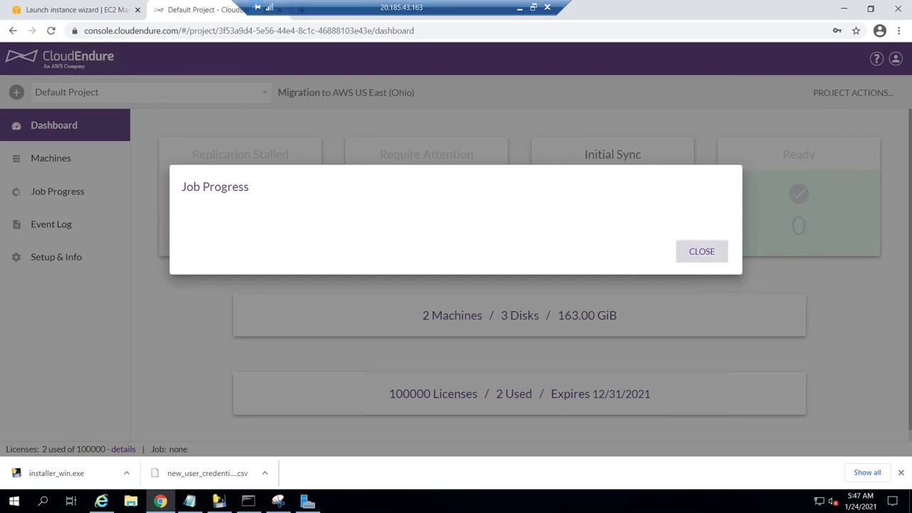
click(61, 160)
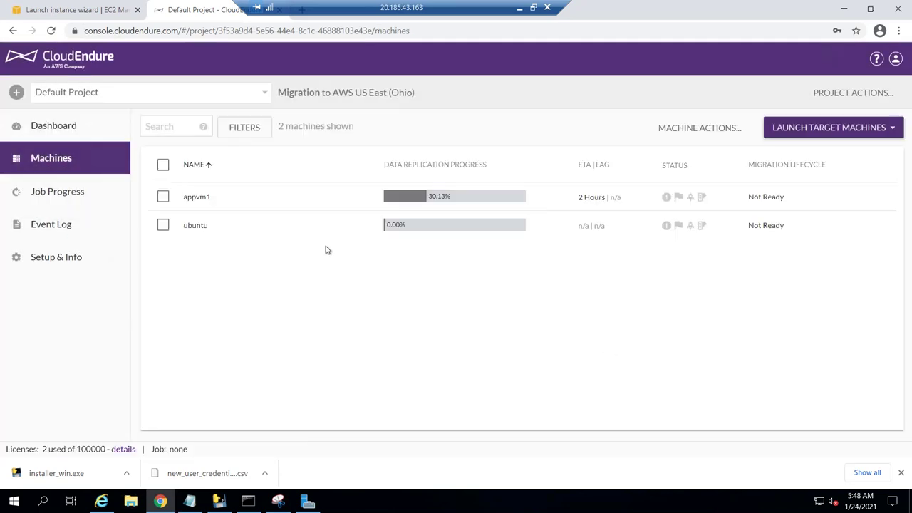
Open the ubuntu machine's details and review its total data size, launch options and ACTIONS list
click(236, 230)
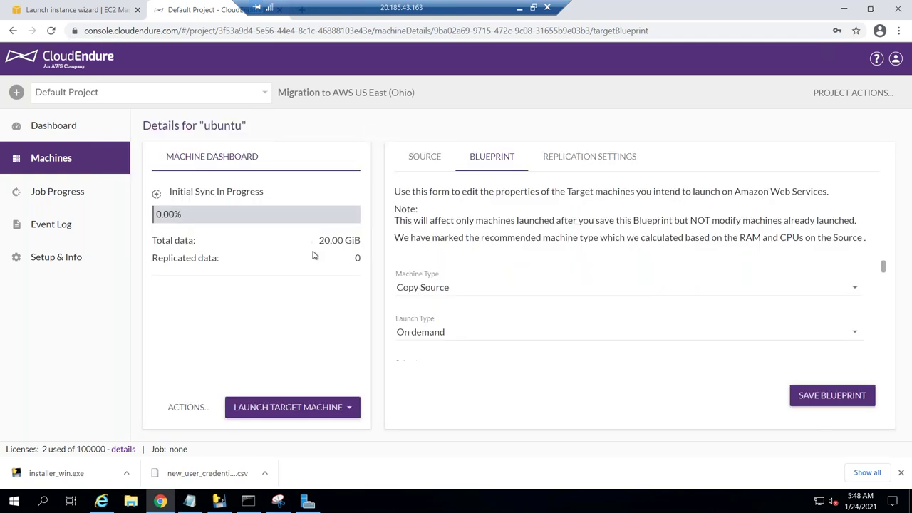
drag(319, 242, 345, 242)
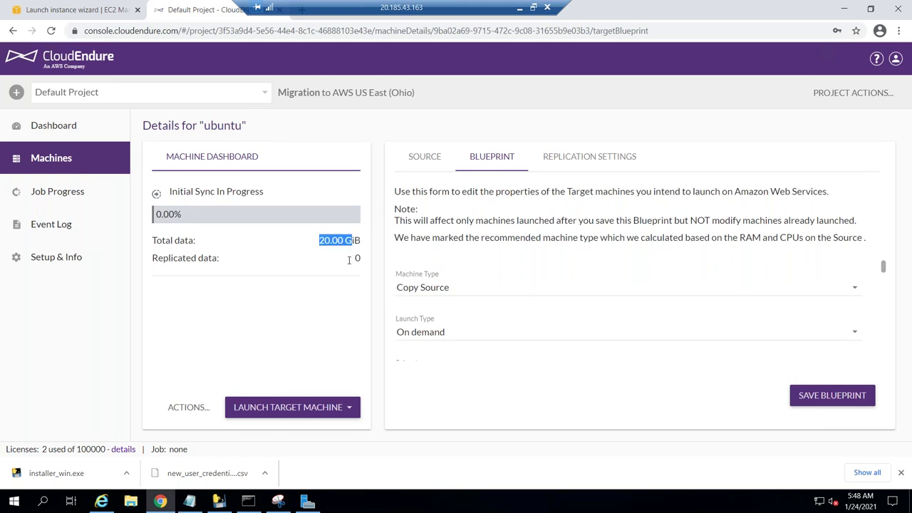
click(343, 410)
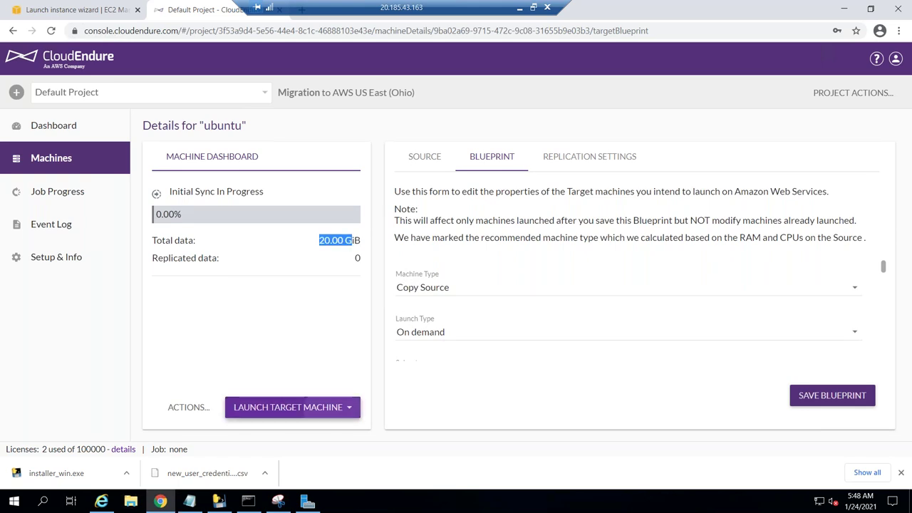
click(188, 407)
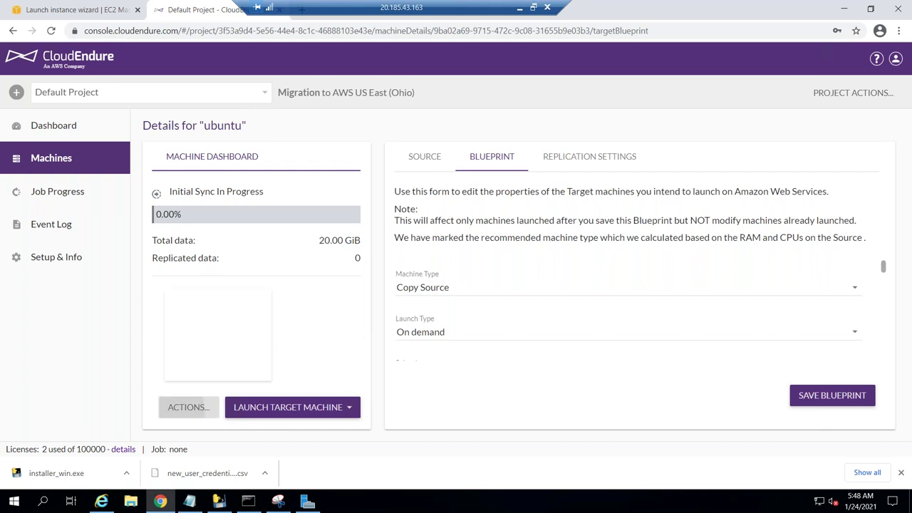
click(188, 407)
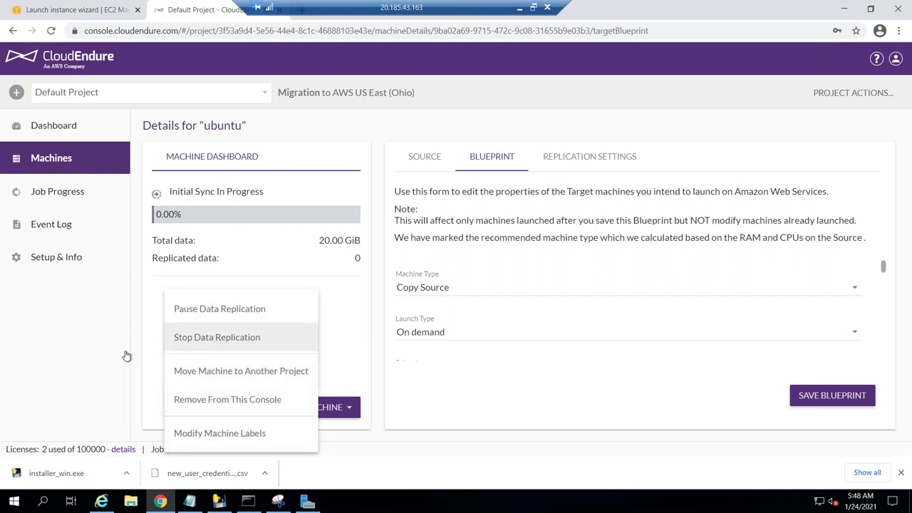
click(110, 256)
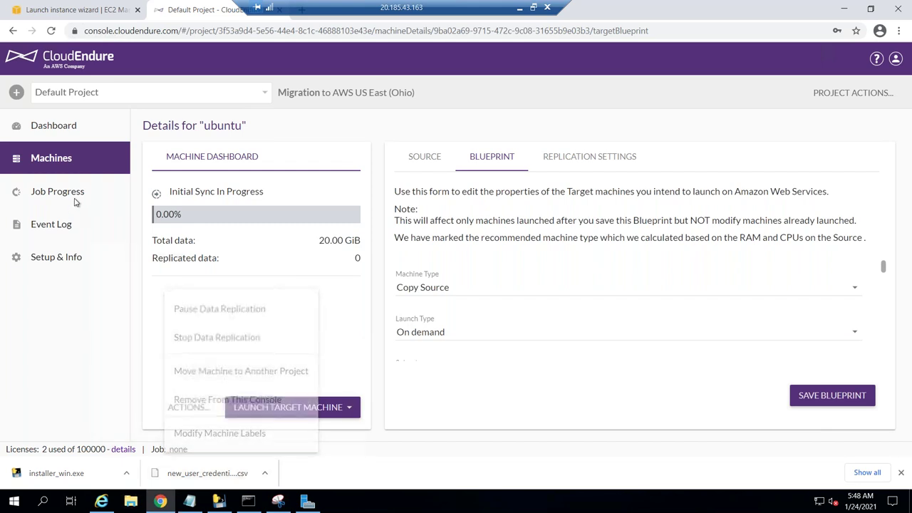
click(188, 407)
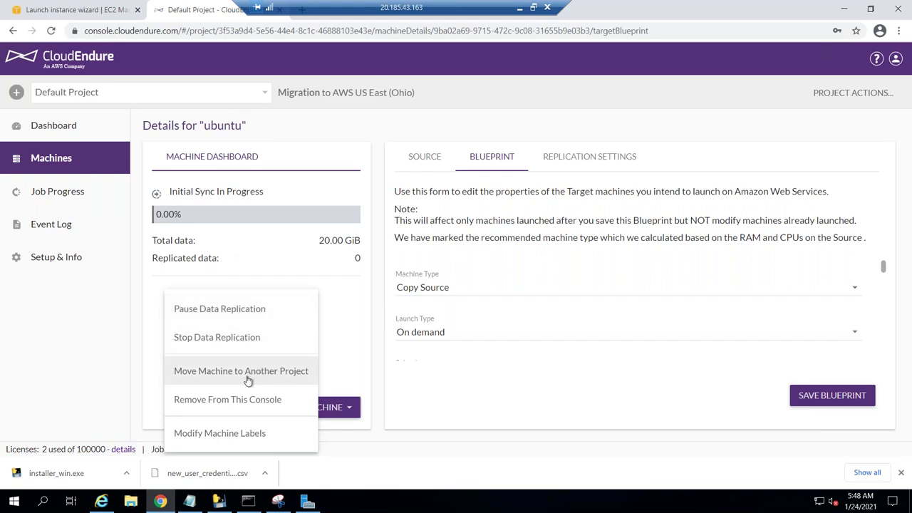
click(50, 368)
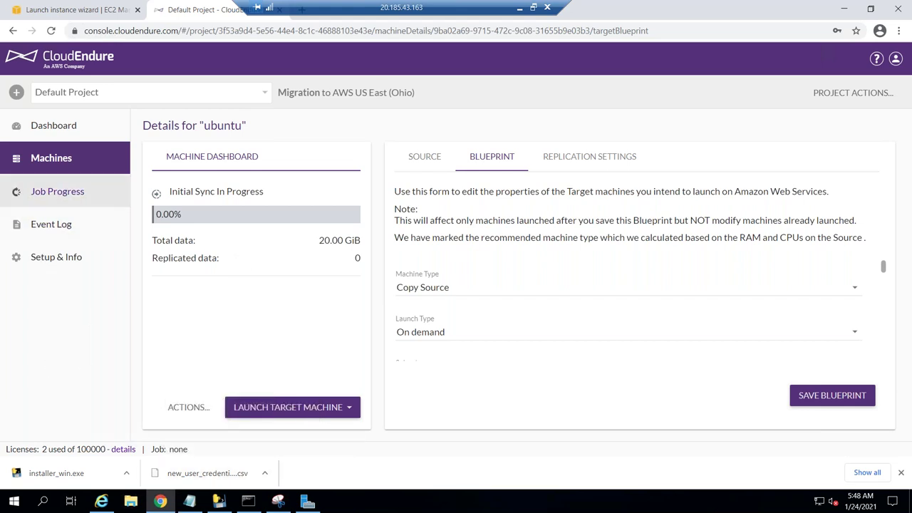
Check Job Progress and the project dashboard, then minimize the remote session and switch to Excel
click(57, 191)
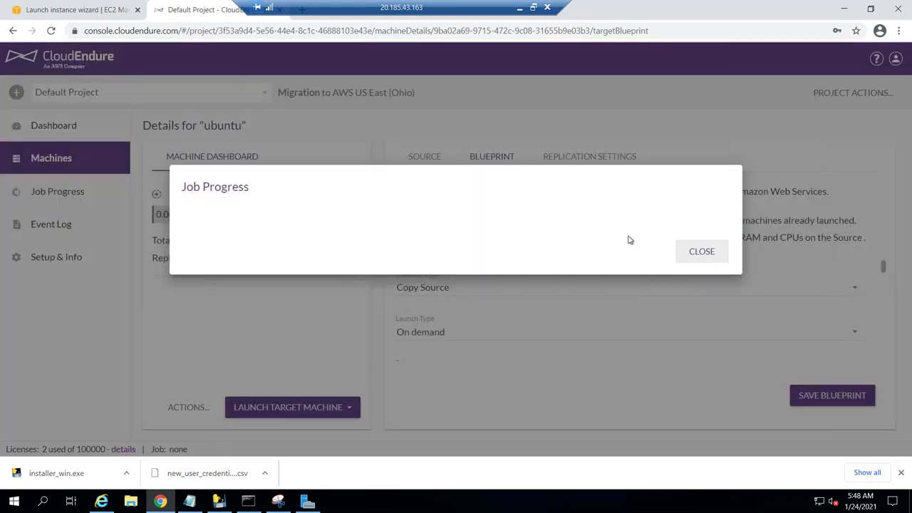
click(715, 255)
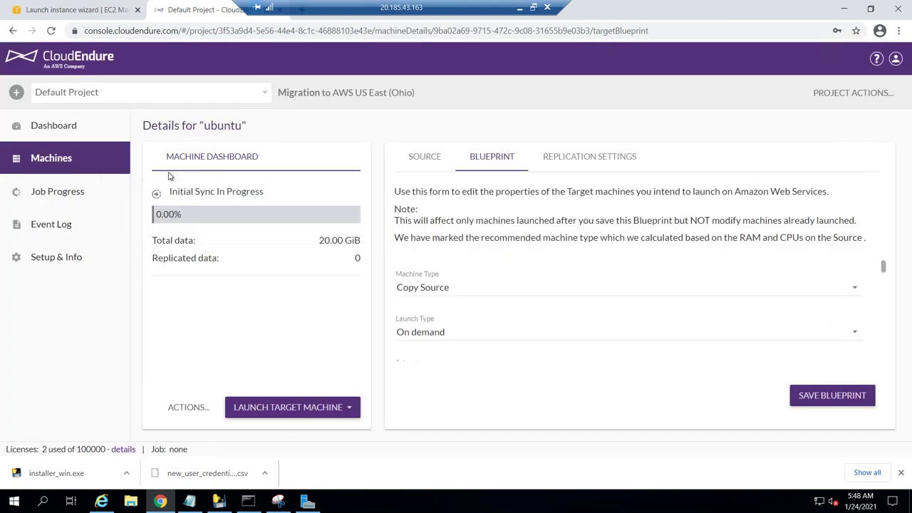
click(83, 134)
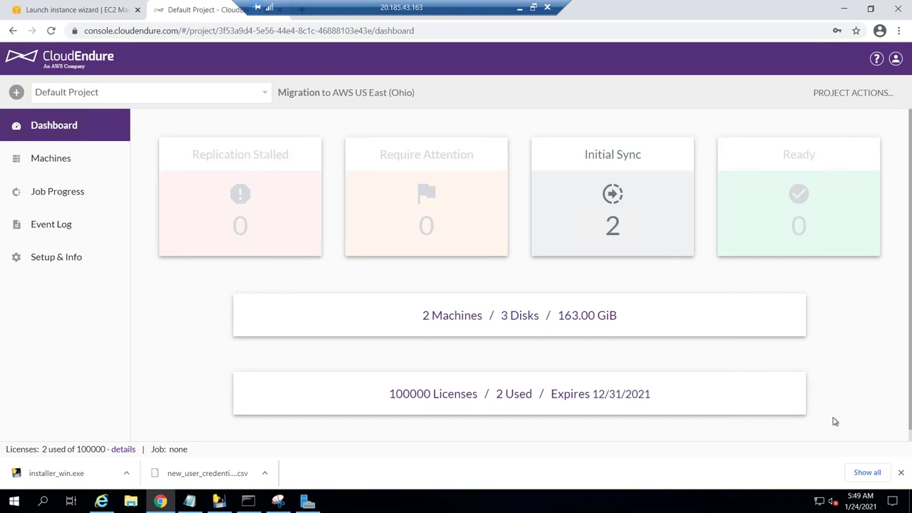
click(519, 8)
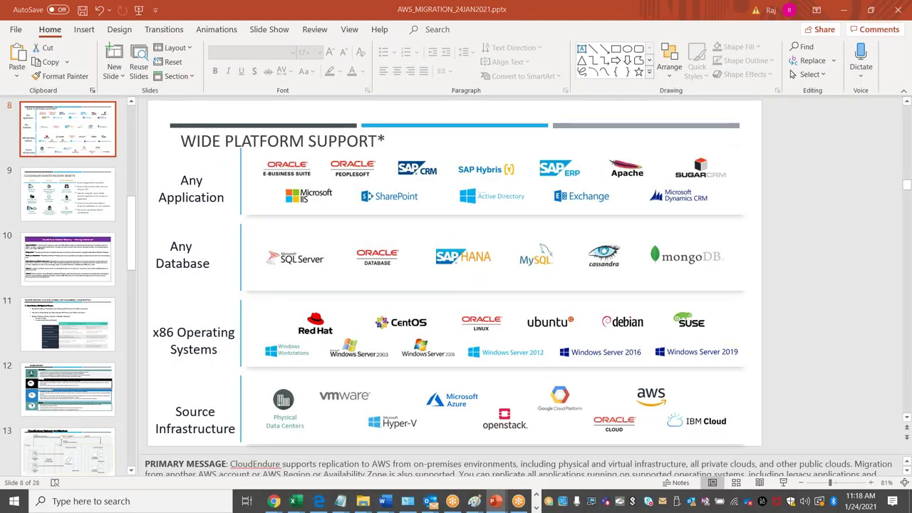
key(alt+Tab)
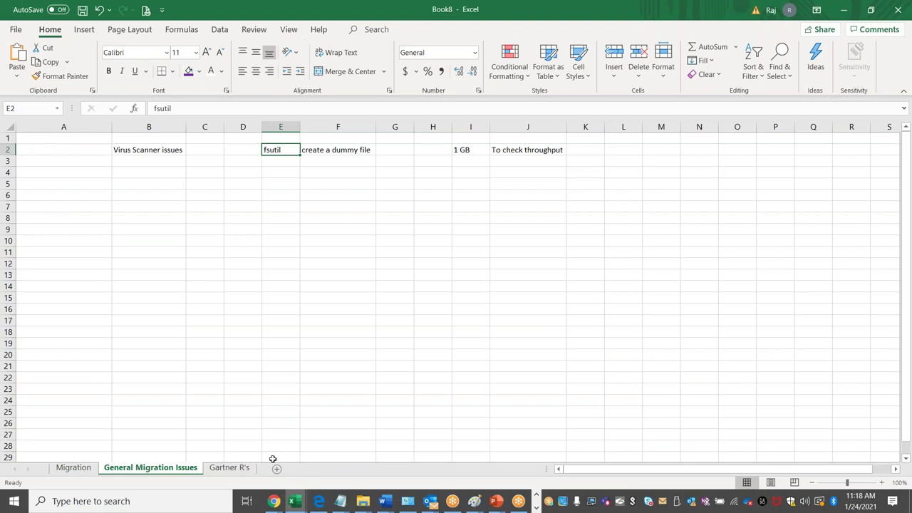
Add a new sheet to Book8 named 'Justification' and select cell B2
click(277, 471)
double_click(227, 469)
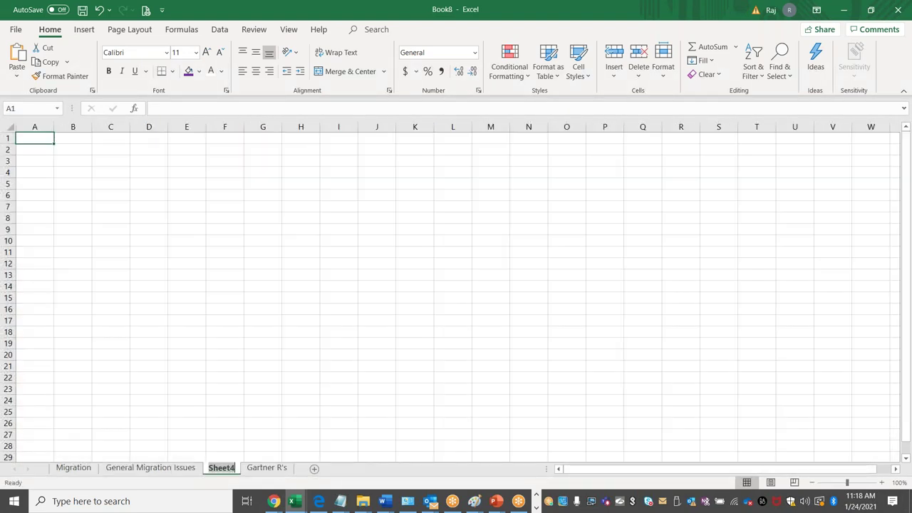
text(Justif)
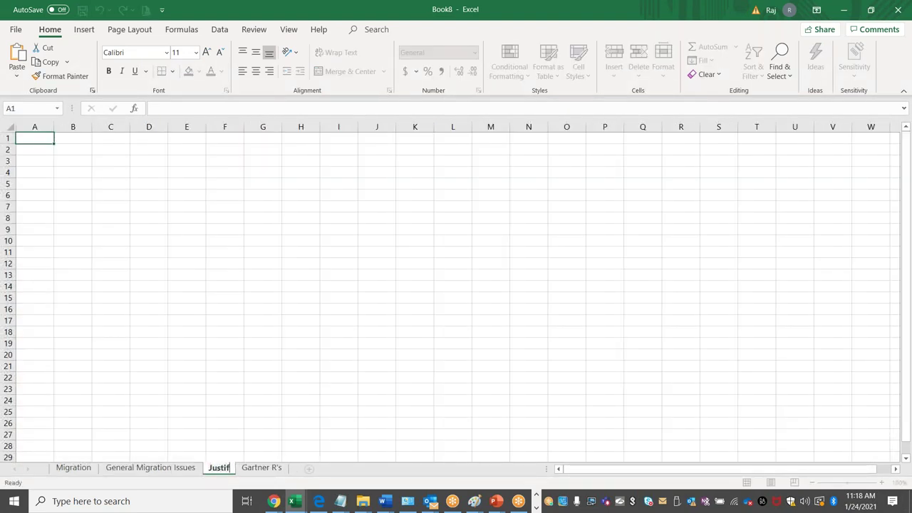
text(ication)
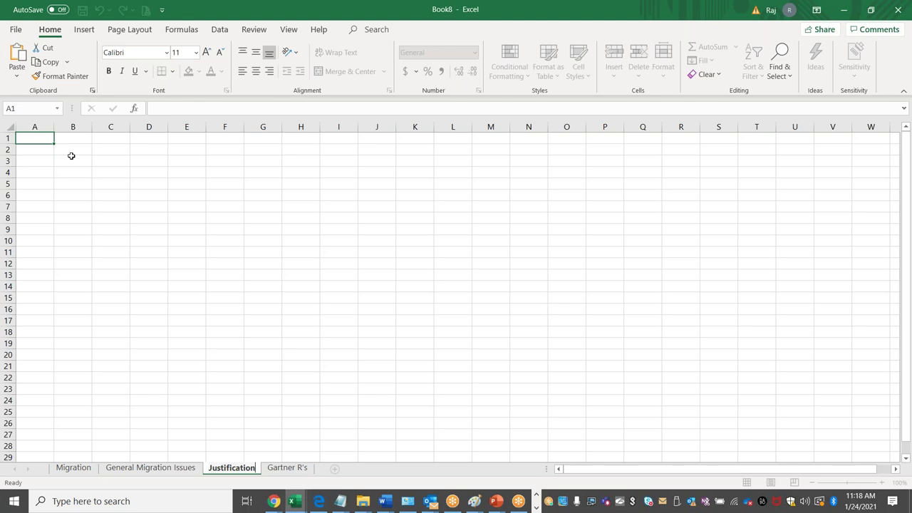
click(72, 151)
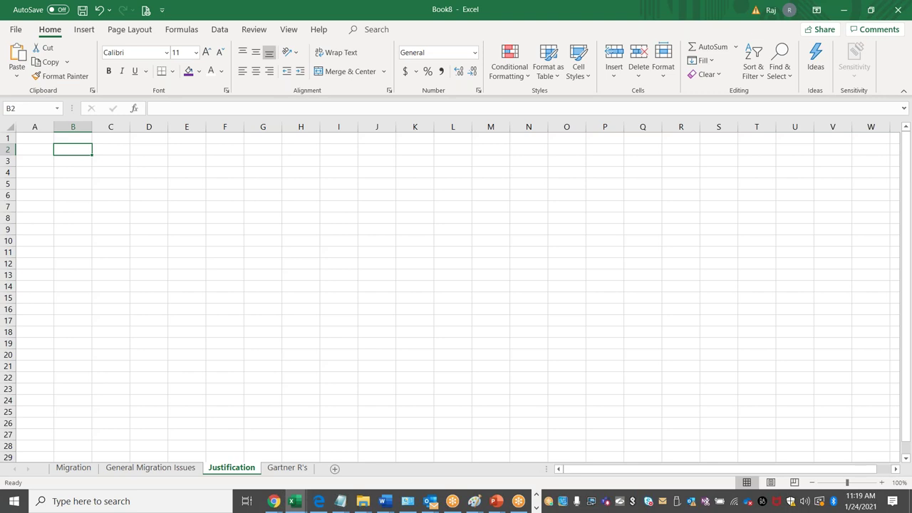
Enter 'Datacenter Exit / Datacenter legacy / Datacenter is not providing expected SLA / service' in B2 and widen column B
text(Datacenter Exis)
key(BackSpace)
text(t /)
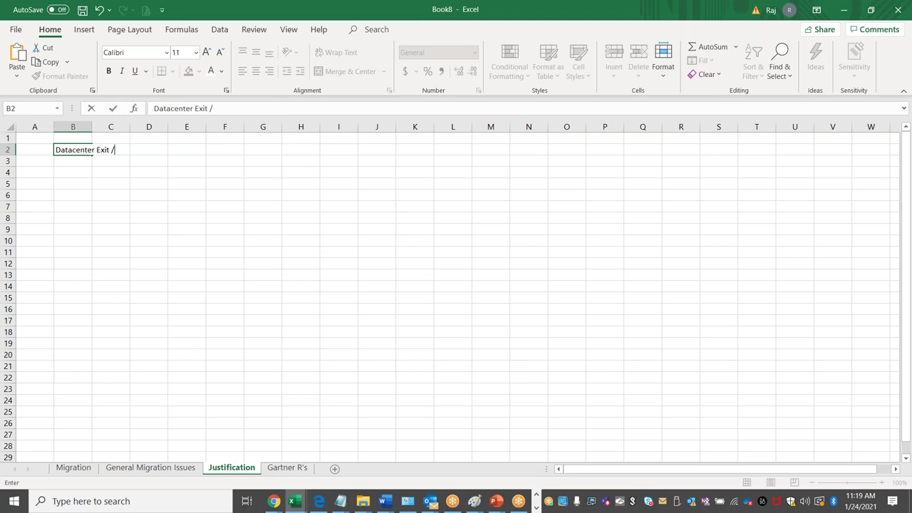
text( Datacenter leg)
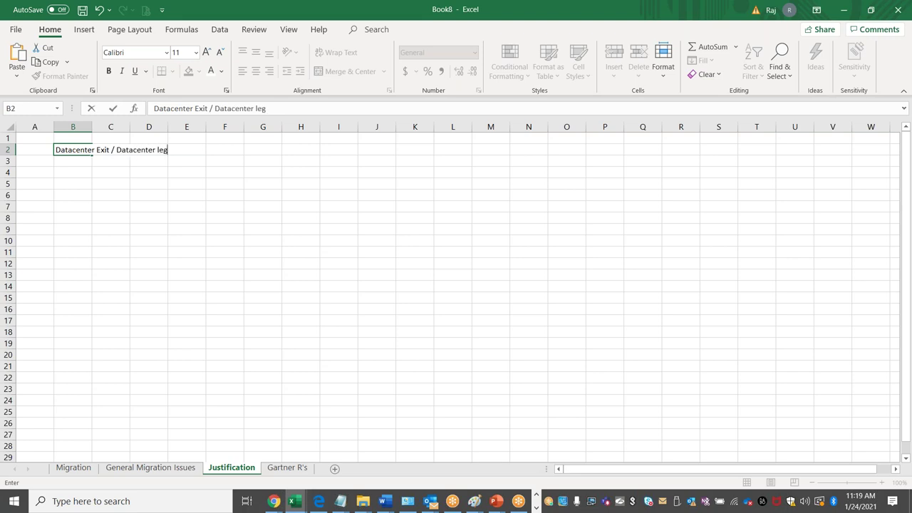
text(acy / Datacenter )
text(is no)
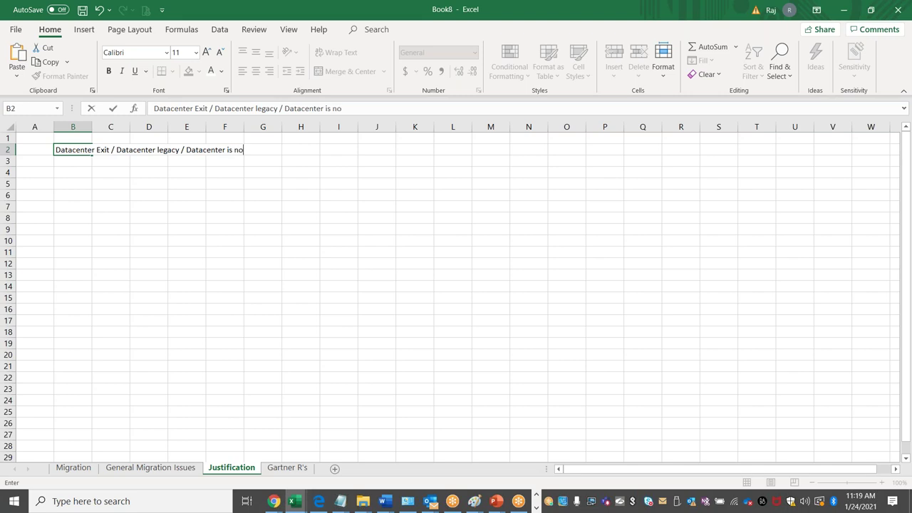
text(t providing av)
key(BackSpace)
key(BackSpace)
text(expec)
text(ted SLA )
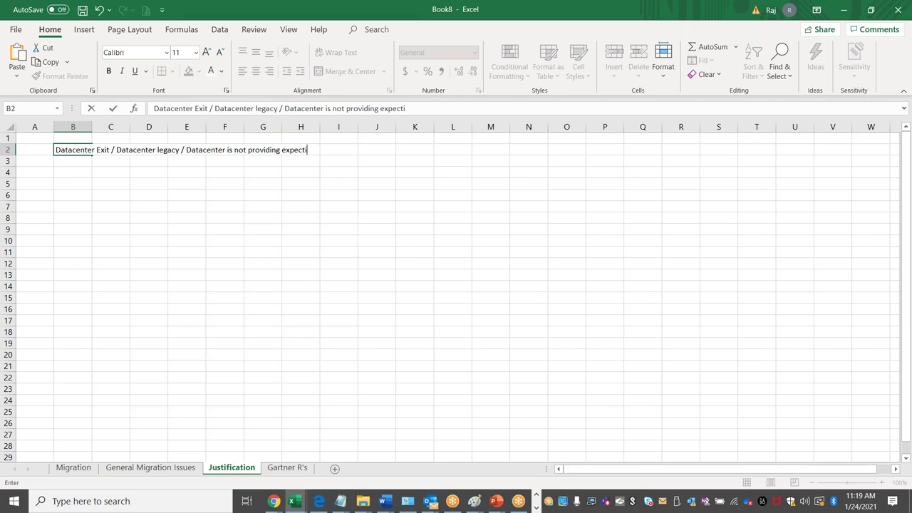
text(/ service)
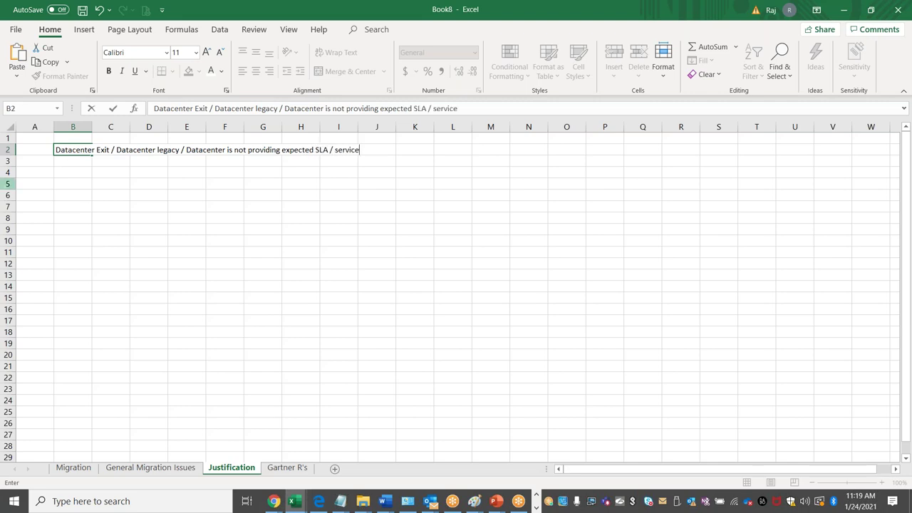
click(68, 161)
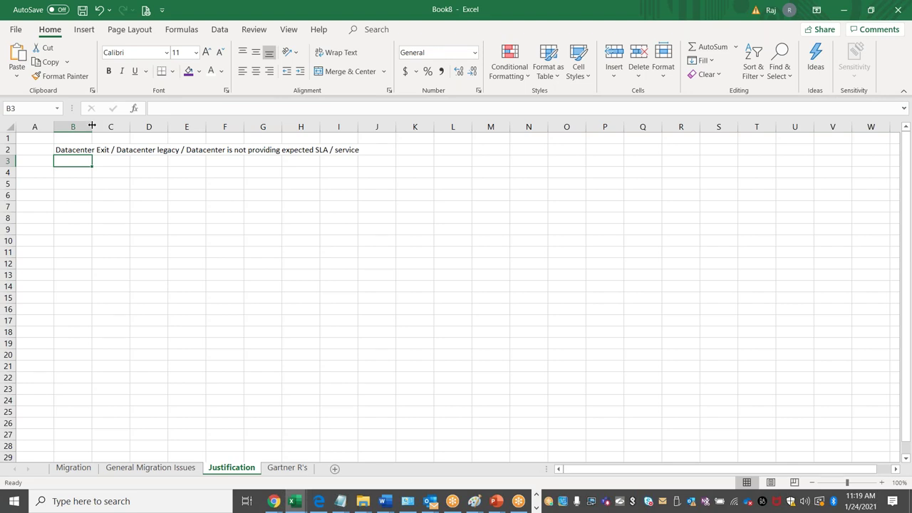
double_click(92, 126)
Enter 'Legacy environment' in B3 and 'Legacy Apps' in B4
text(Legacy engi)
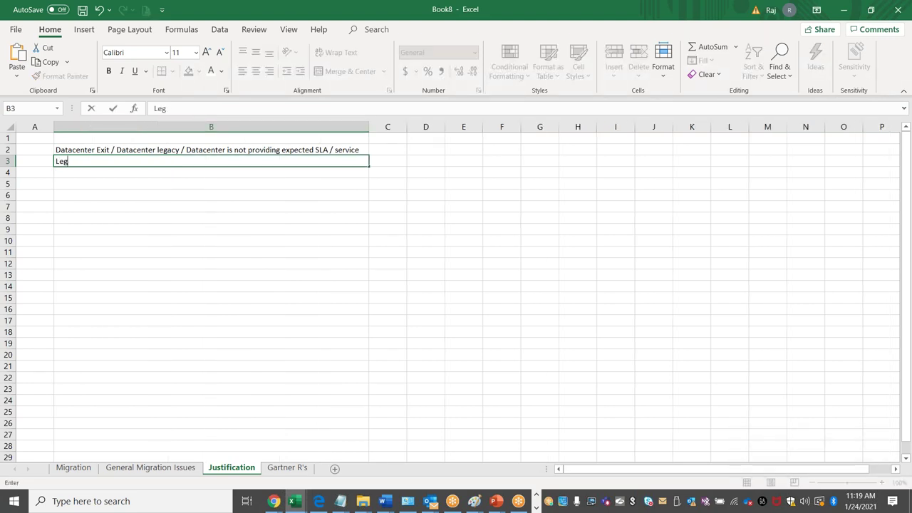
key(BackSpace)
key(BackSpace)
text(vironment)
click(104, 172)
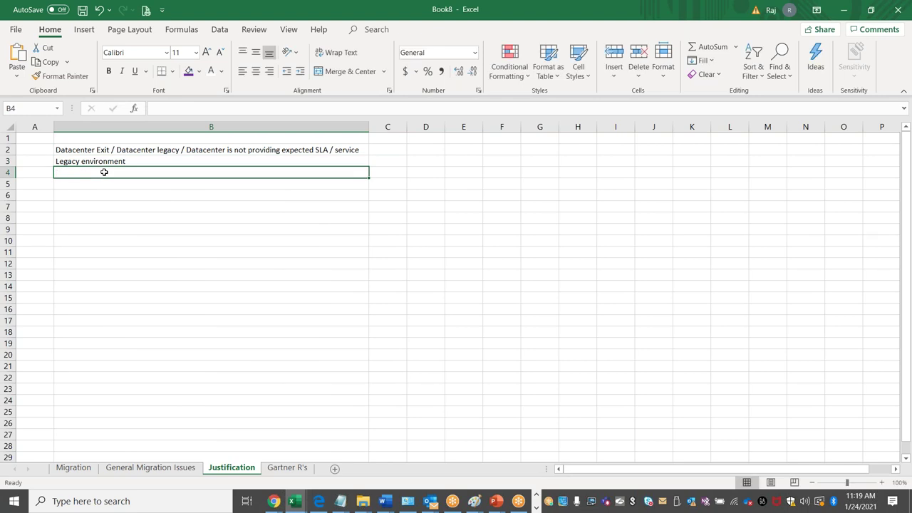
key(F2)
text(c)
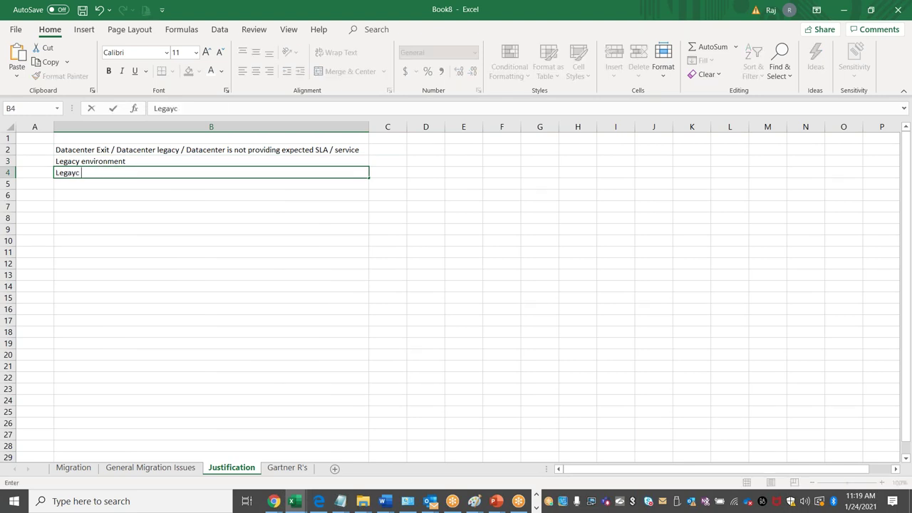
text(y Apps)
key(Return)
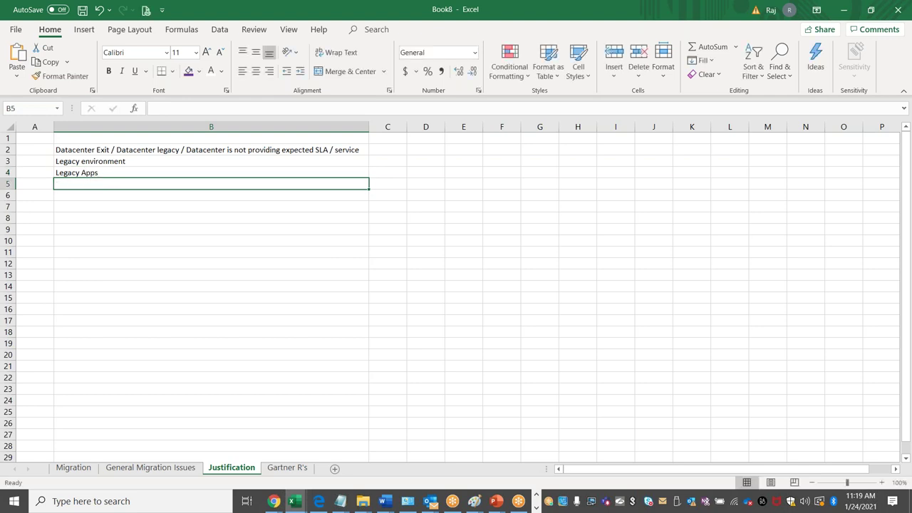
Enter Outdated HW/FW, Hybrid Strategy and Standardization in B5 through B7
text(Out)
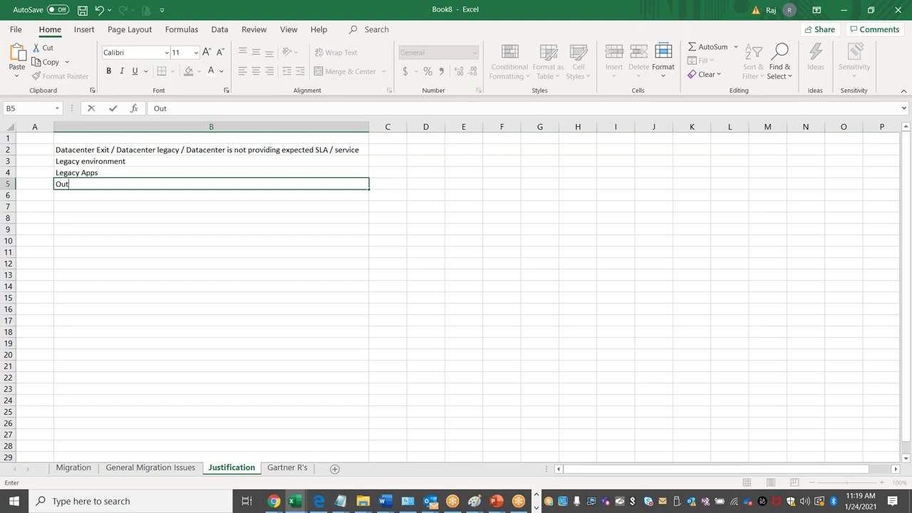
text(dated HW/FW)
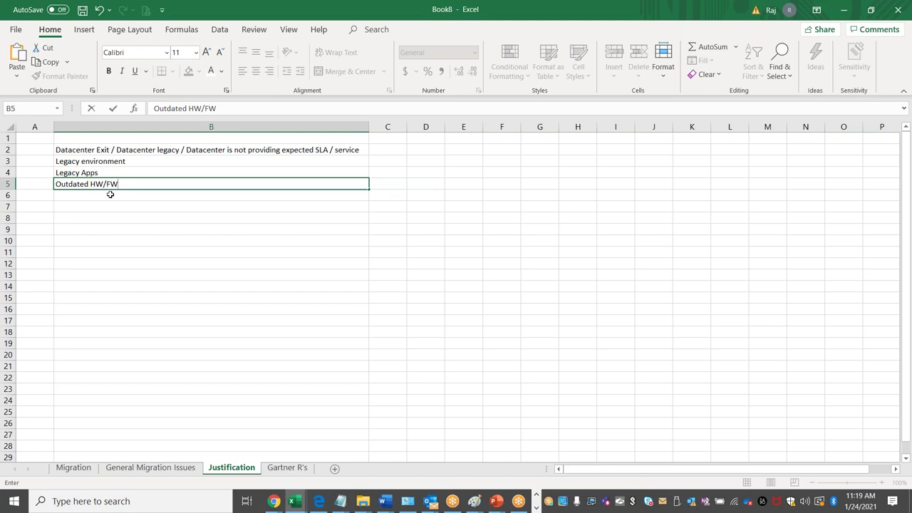
key(Return)
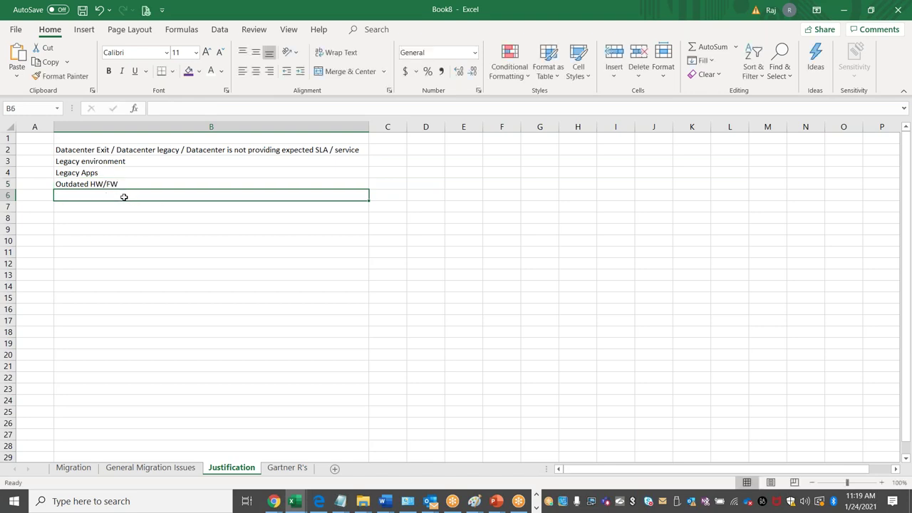
text(Hybrid )
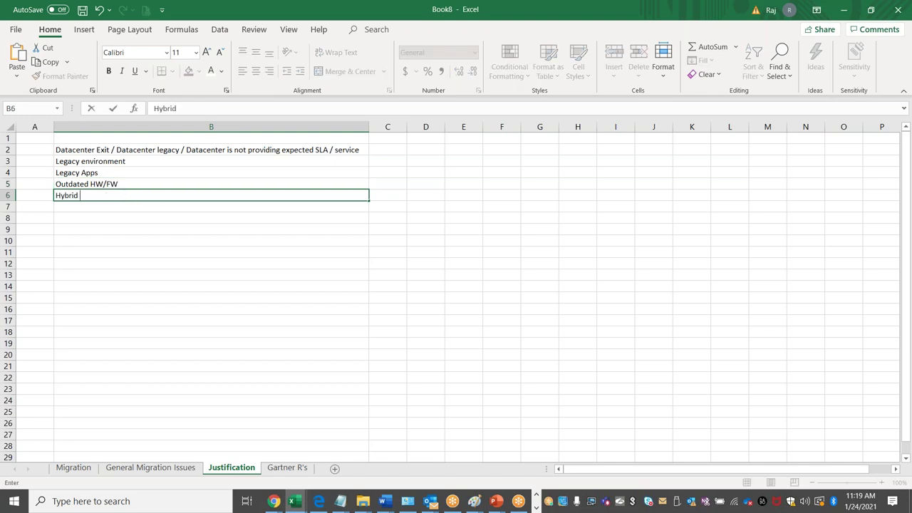
text(Strategy)
click(109, 207)
text(S)
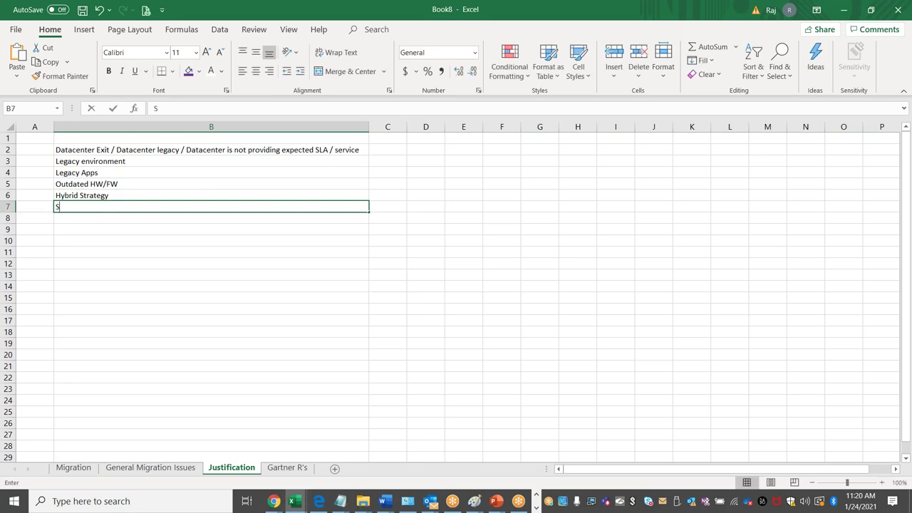
text(tandardization)
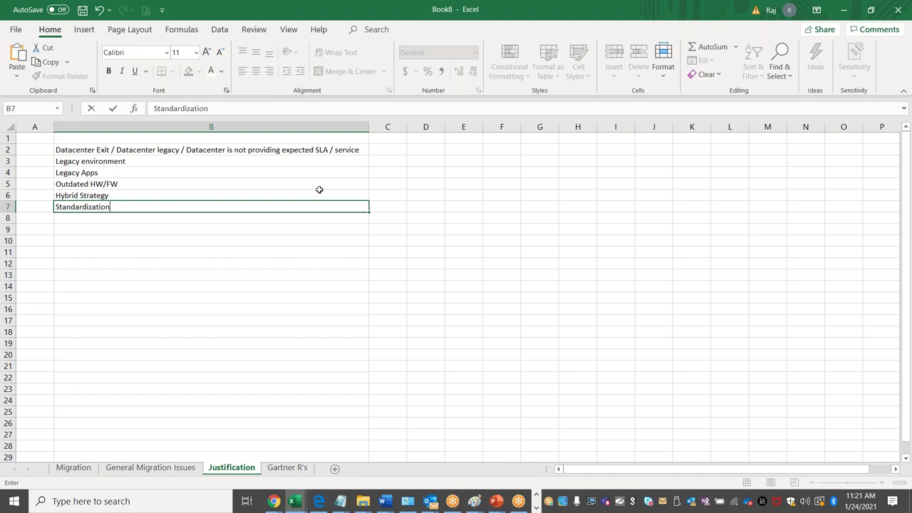
Beside Standardization, add notes 'Multiple vendor coordination can be avoided' in C7 and 'Licensing challenges' in H7
click(384, 206)
text(Multipe)
key(BackSpace)
key(BackSpace)
text(le vendor co)
text(o)
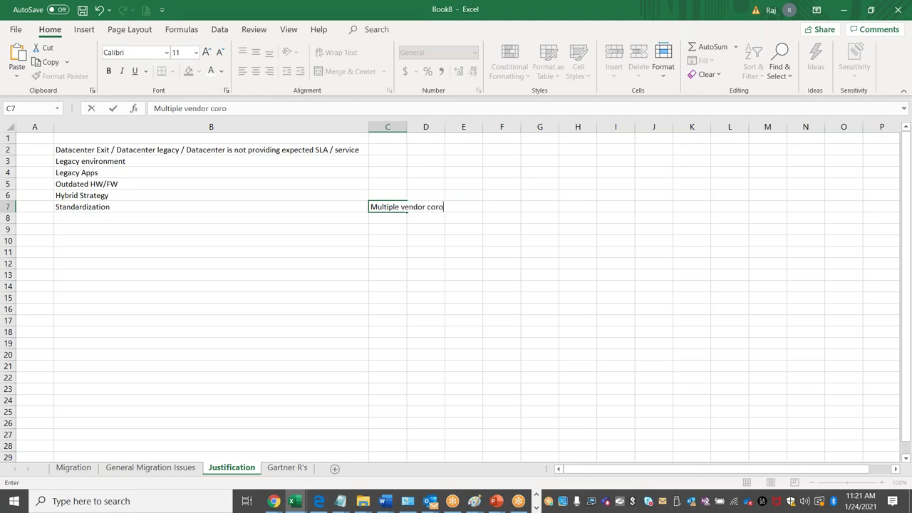
text(rdination can be d)
text(voided)
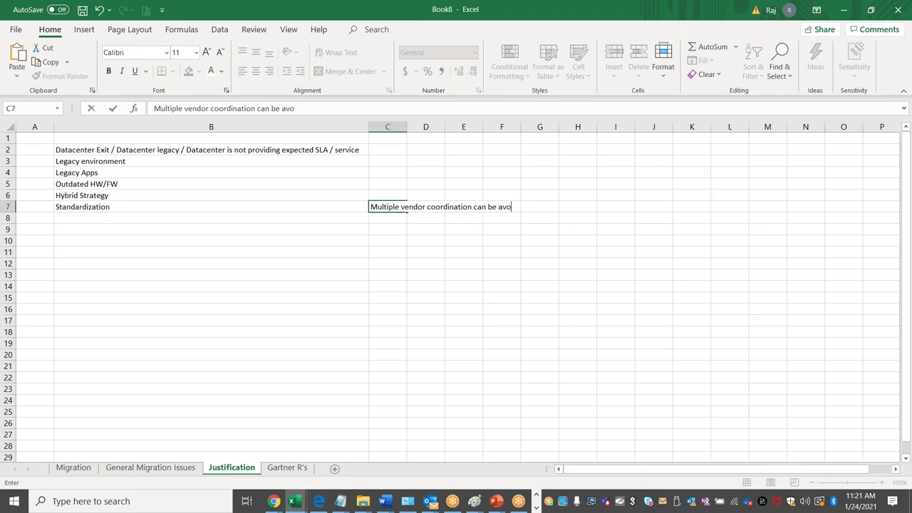
key(Right)
key(Right)
key(Right)
key(Right)
key(Right)
text(Licensing chang)
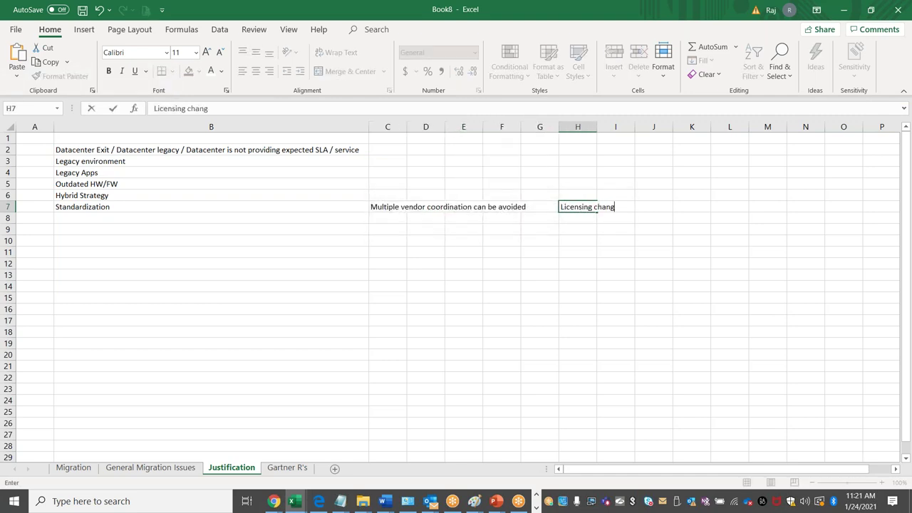
key(BackSpace)
key(BackSpace)
text(llenges)
key(Right)
key(Right)
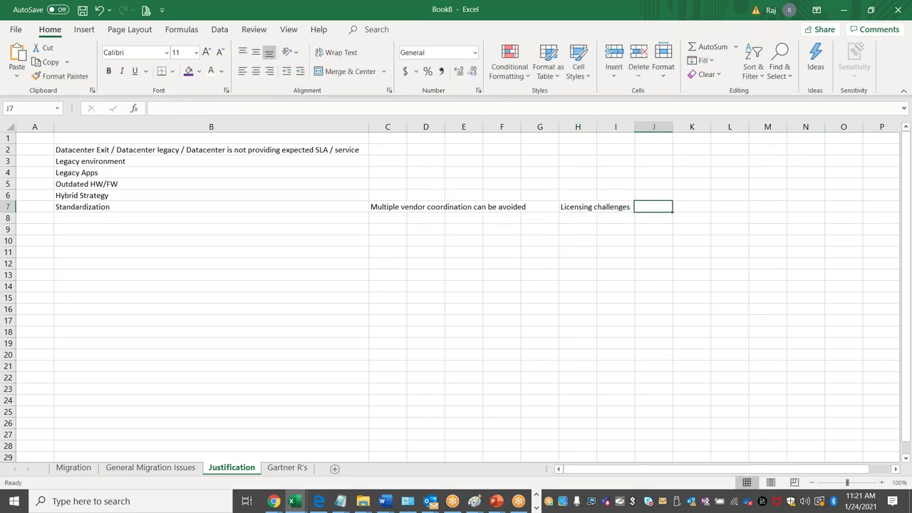
Add 'Support Engineers' in K7, then type 'Storage Tiering' in B8
key(Right)
text(Wi)
key(BackSpace)
key(BackSpace)
text(Sup)
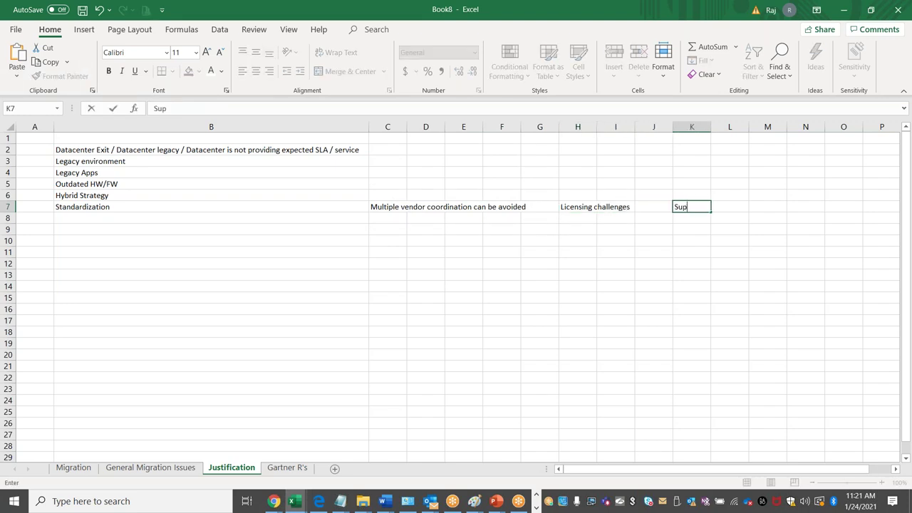
text(port Engineers)
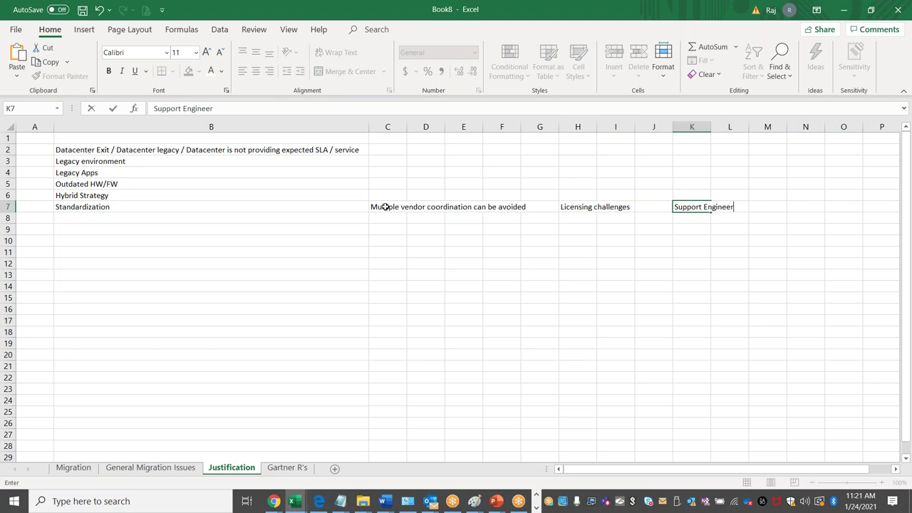
click(112, 218)
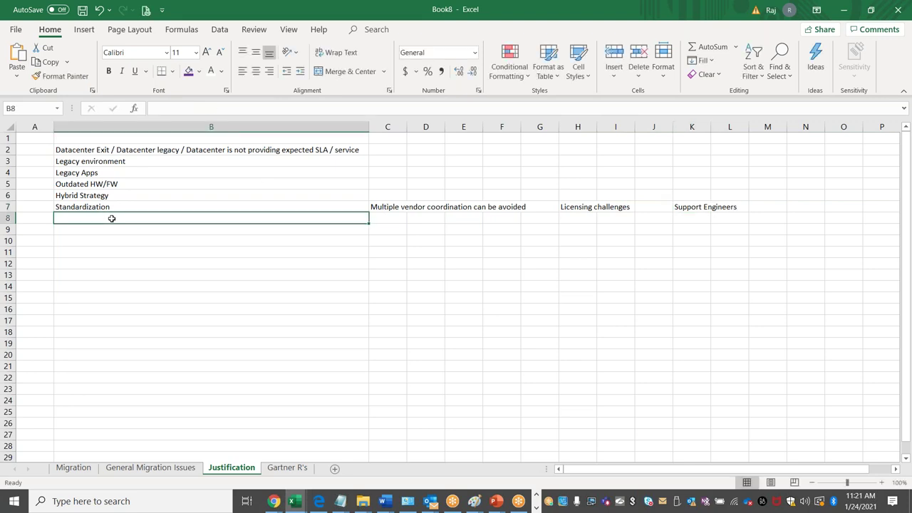
text(Storage Tiering)
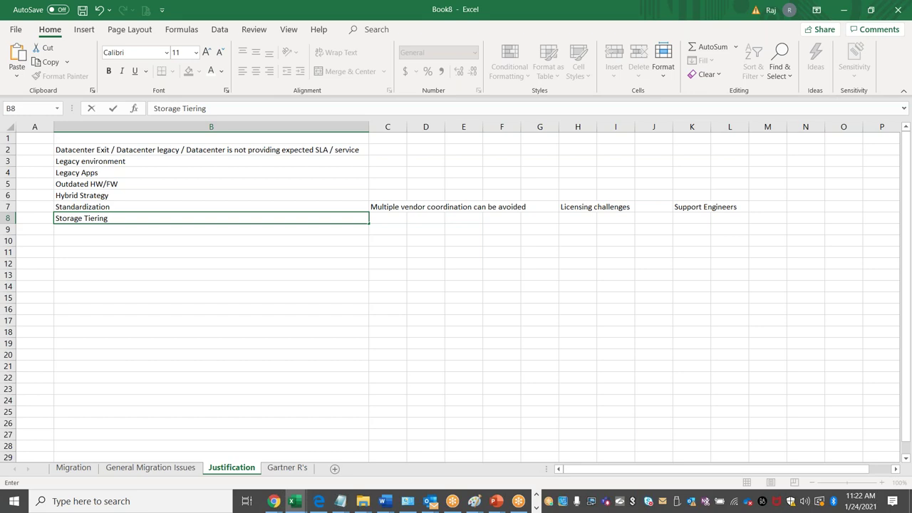
Enter Security, Compliance and Shared responsibility in B9–B11, then select the entries B2:B10
click(93, 230)
text(Security)
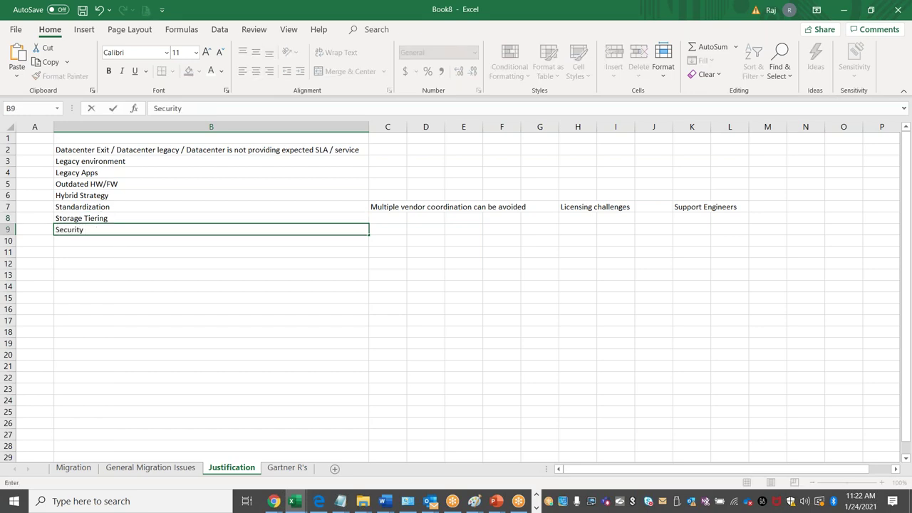
key(Return)
text(Compliance)
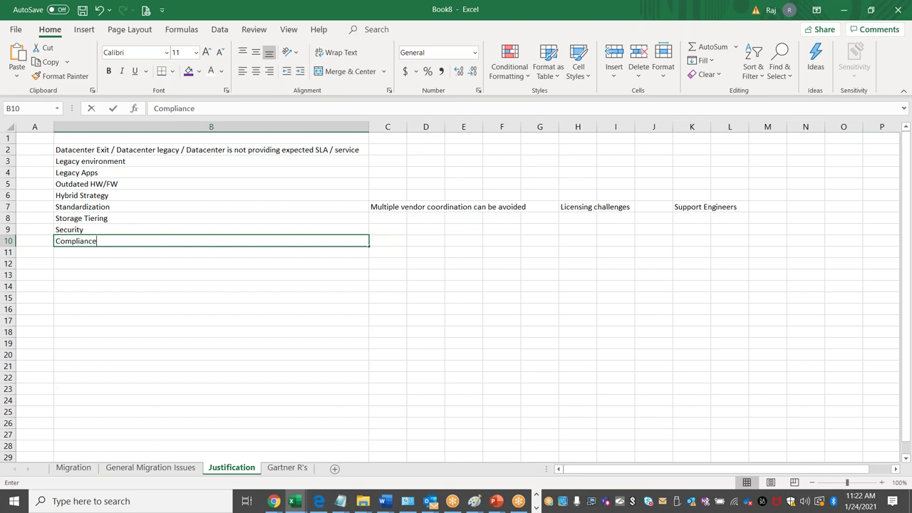
click(82, 252)
text(Shared responsibility)
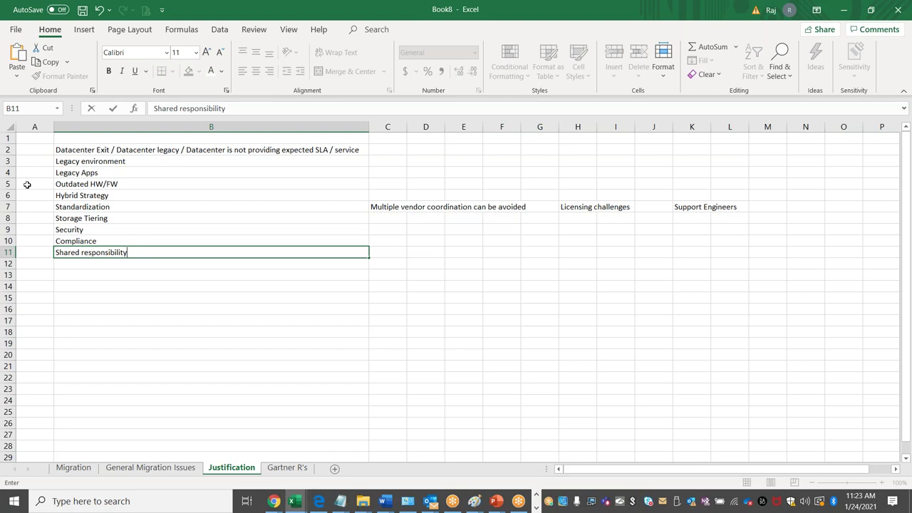
drag(84, 151, 93, 243)
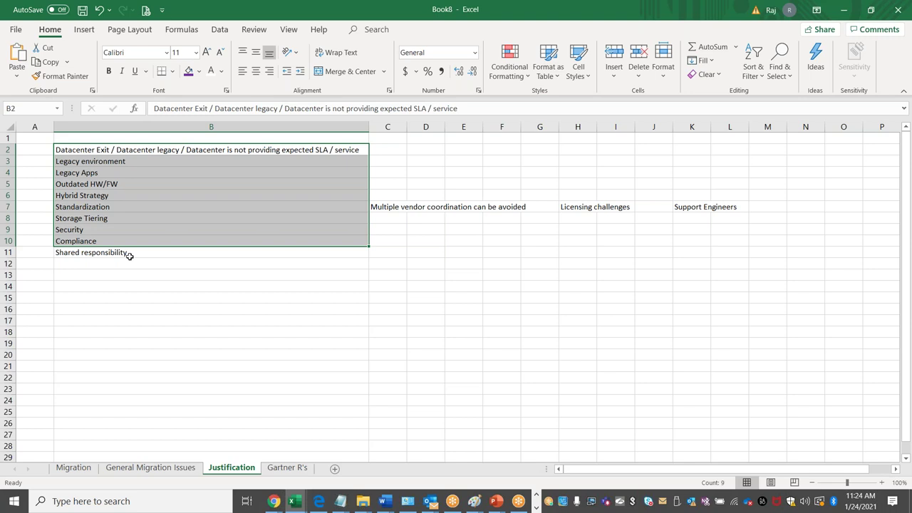
Start a benefits list in C13 with Reduce Capex, Agility and Operational efficiency
click(395, 274)
text(Reduce Capex)
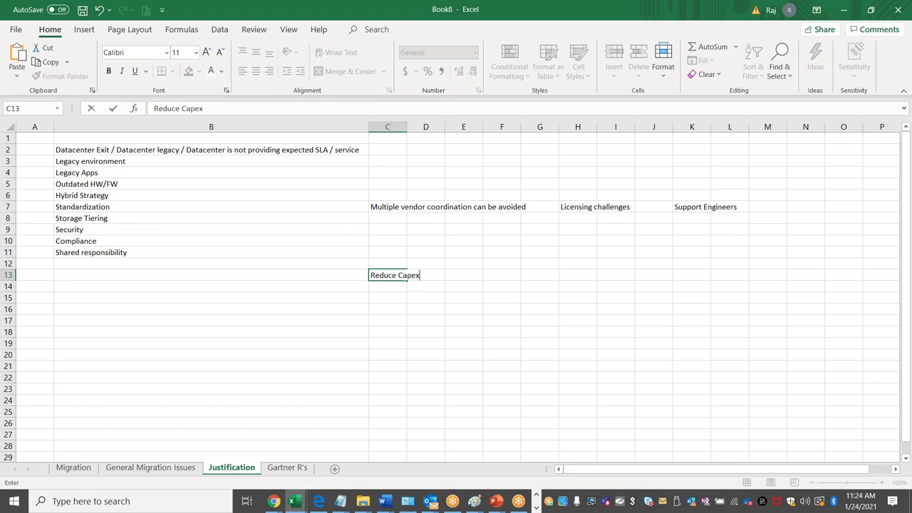
key(Return)
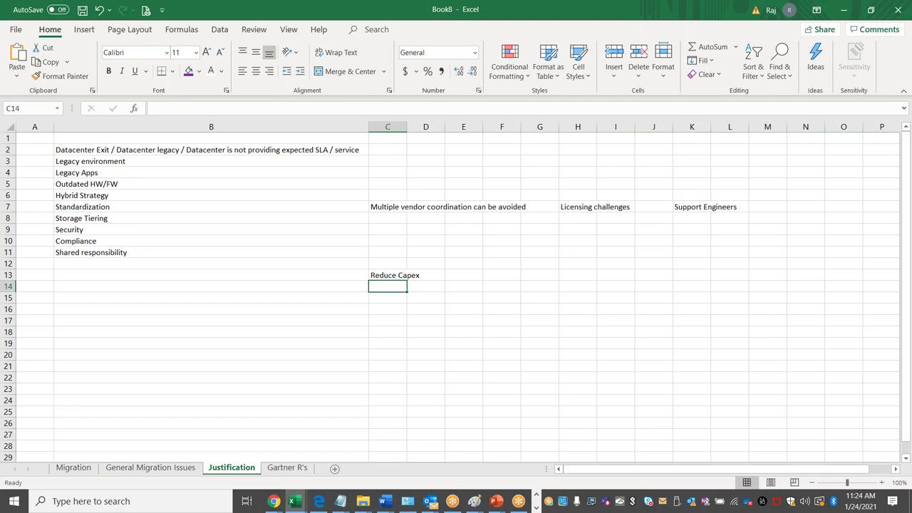
text(Agility)
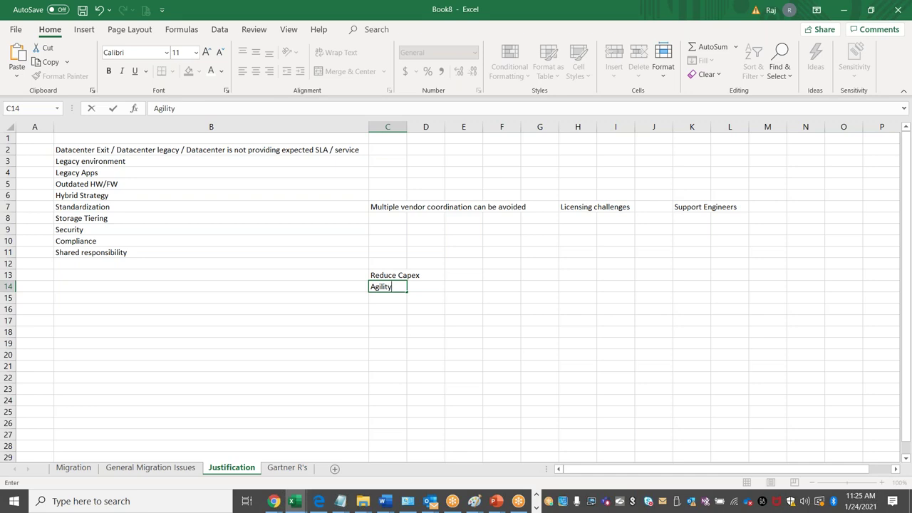
click(391, 297)
text(Operational ef)
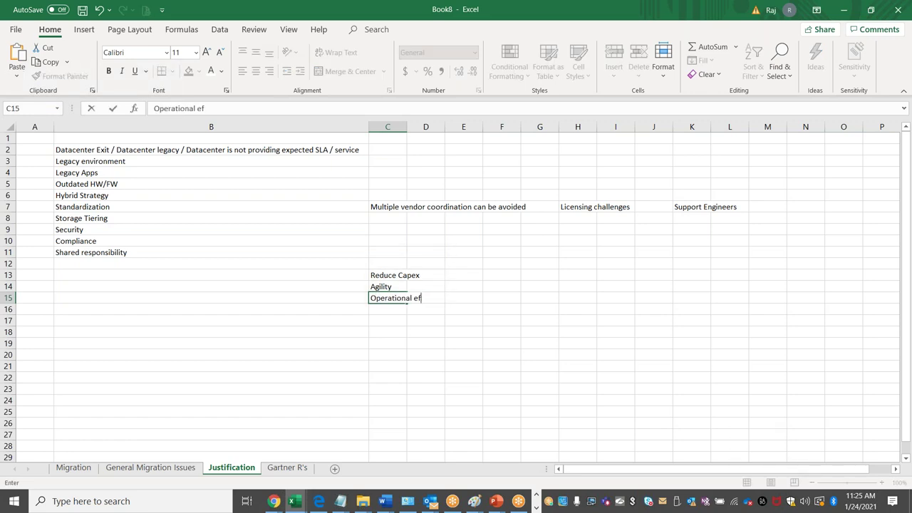
text(ficiency)
drag(162, 148, 162, 252)
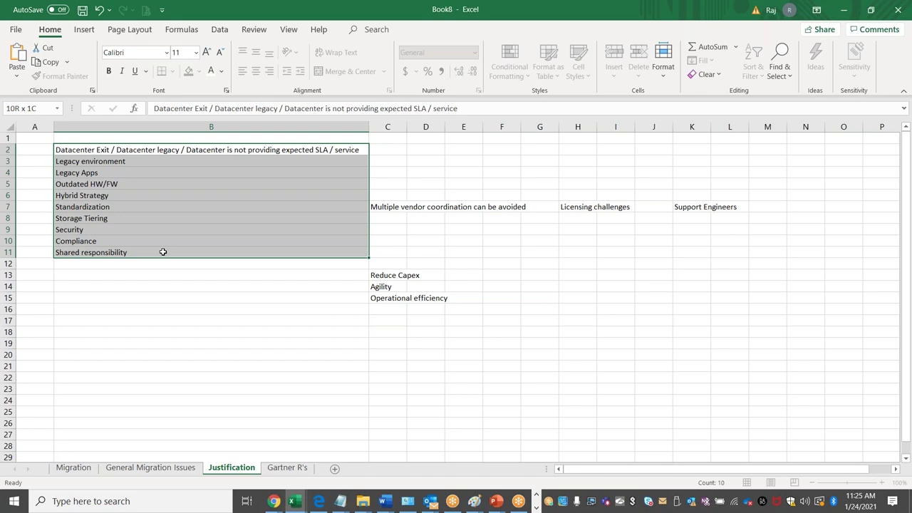
drag(162, 252, 162, 252)
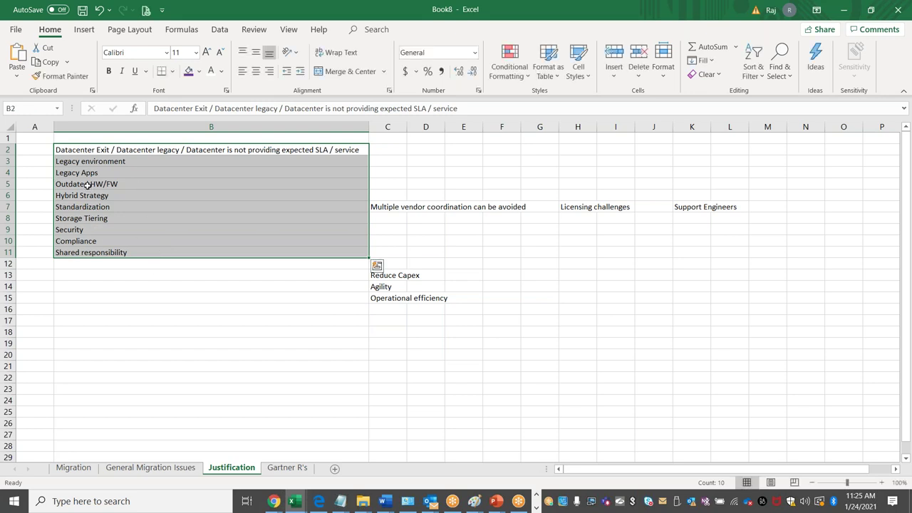
drag(405, 275, 402, 320)
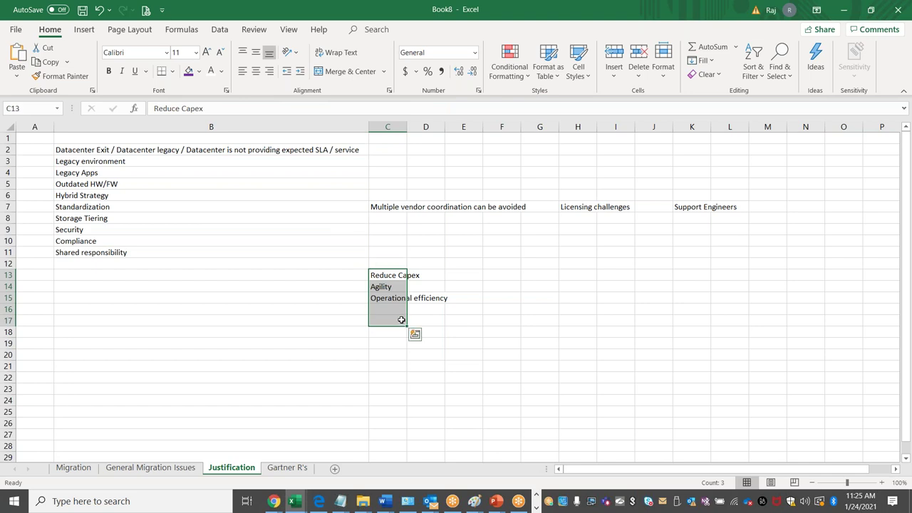
Add 'Technical capabilities' in C16, then go to the Migration sheet
click(400, 309)
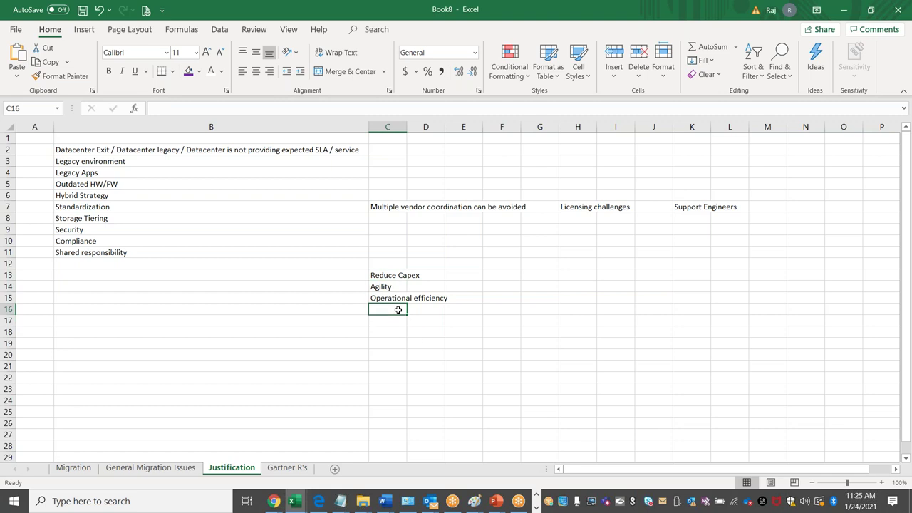
text(et)
key(BackSpace)
key(BackSpace)
text(Tech)
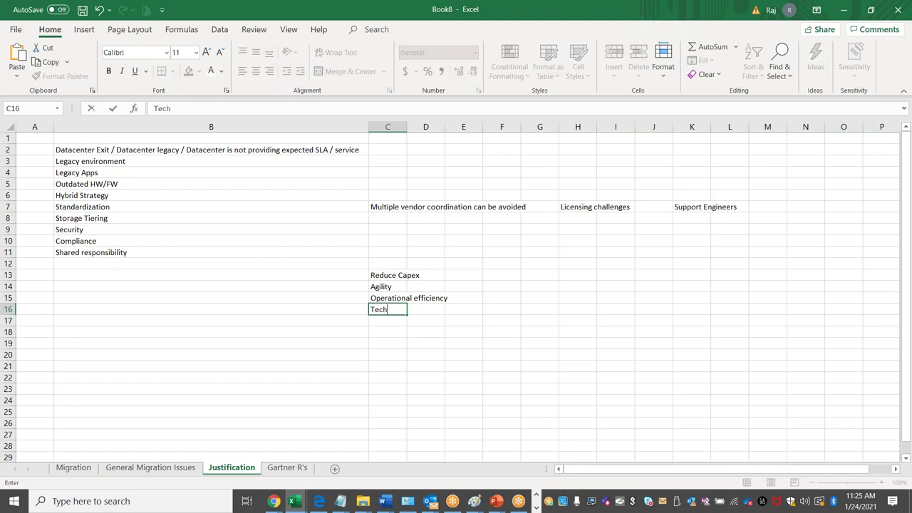
text(nical capabilities)
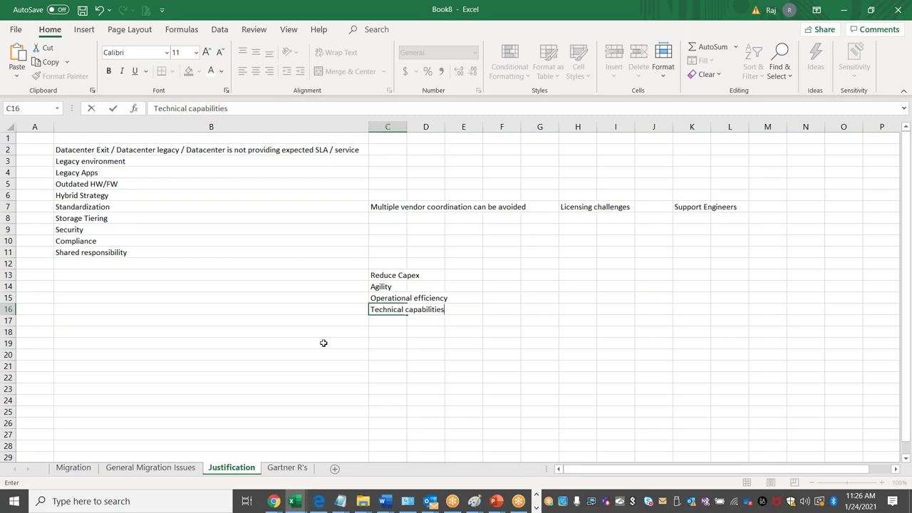
click(79, 468)
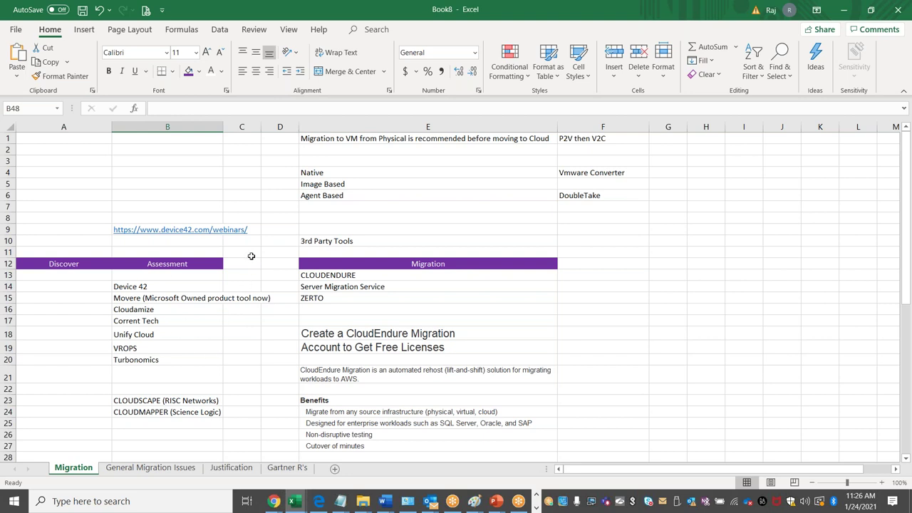
click(230, 468)
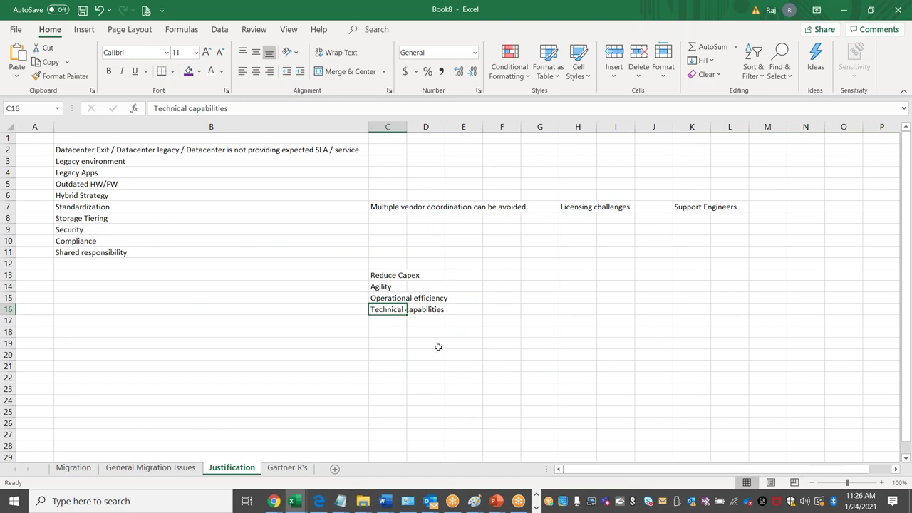
click(90, 470)
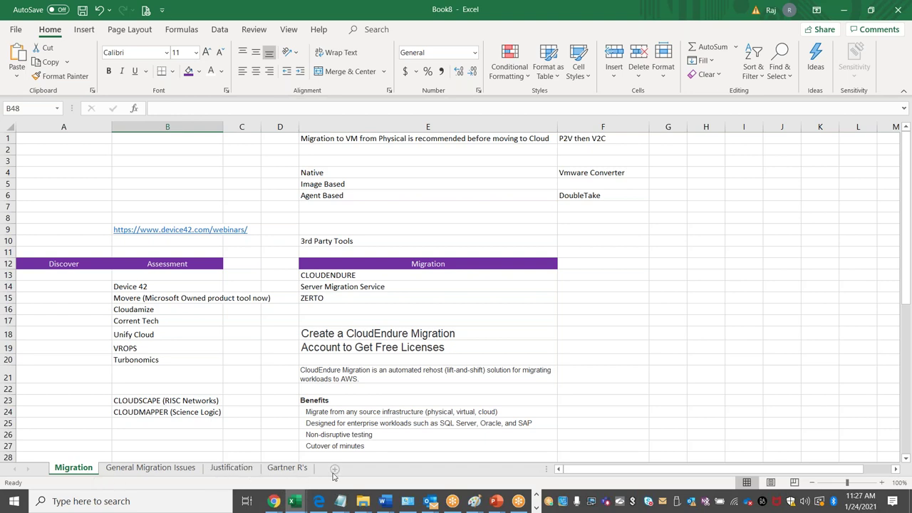
Add a worksheet named Timelines, enter Staff Readiness in B2 and widen column B
click(363, 469)
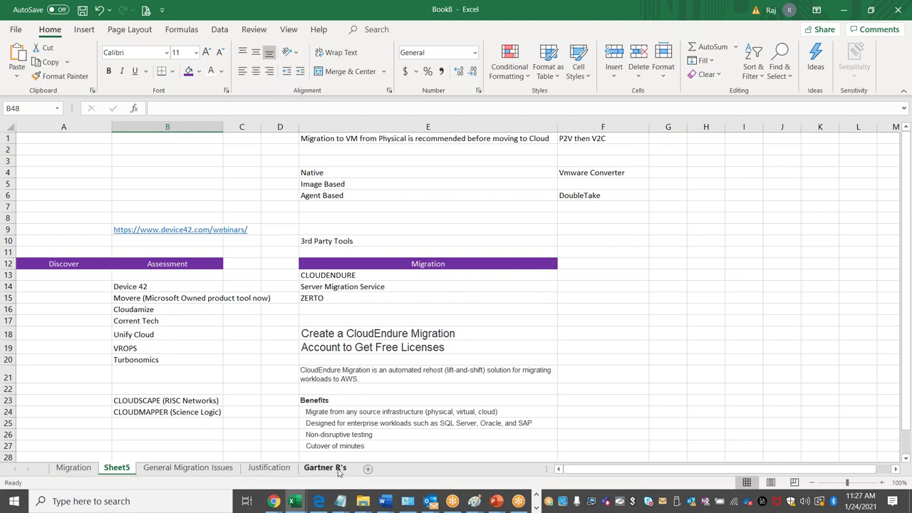
double_click(117, 468)
text(Timelines)
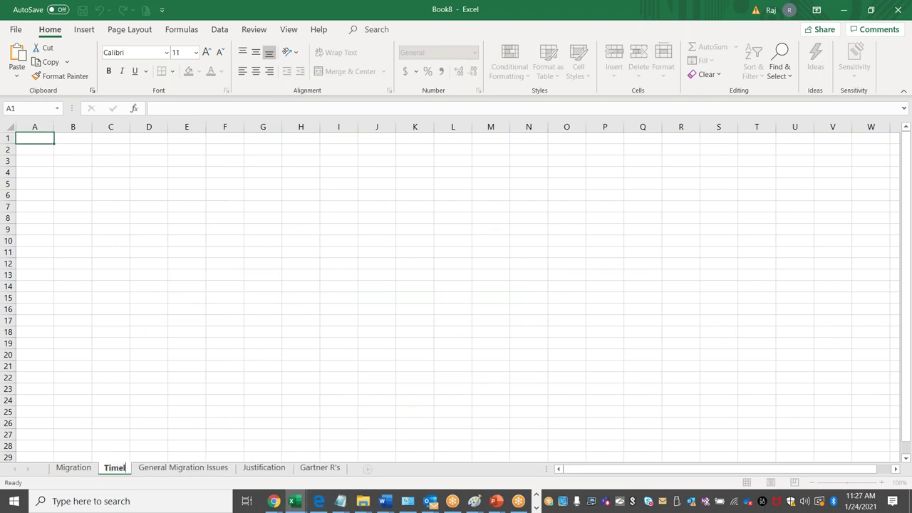
key(Return)
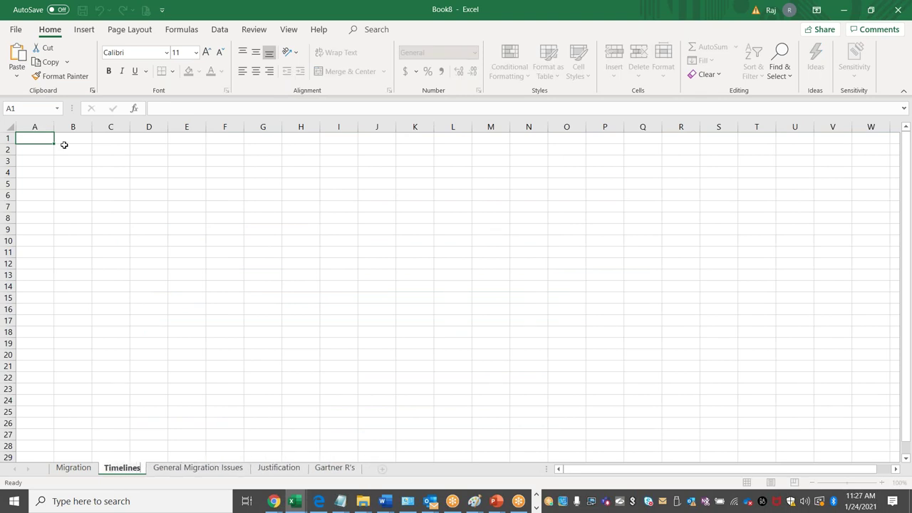
click(64, 148)
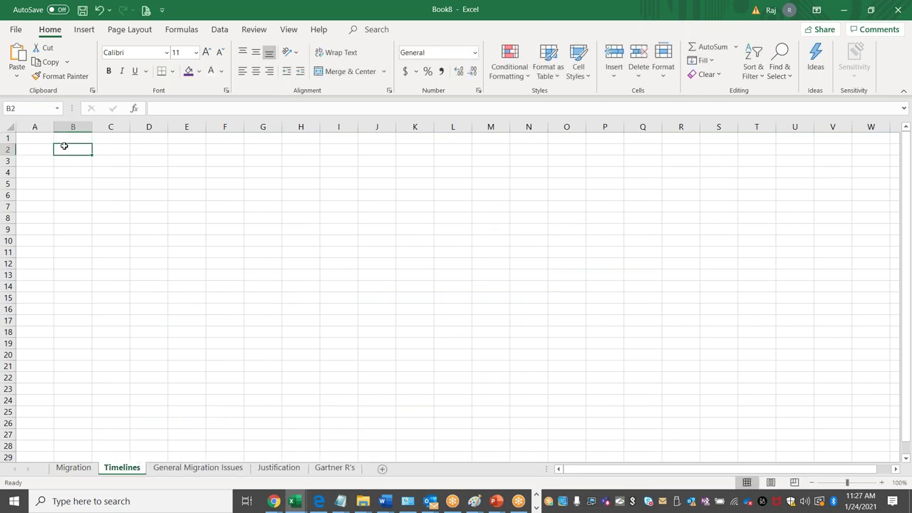
text(Staff)
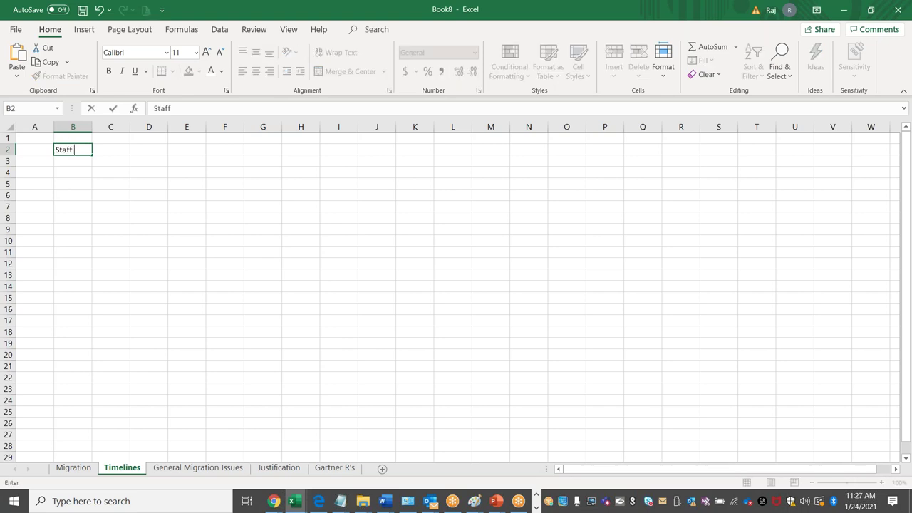
text( Readiness)
key(Return)
drag(92, 126, 191, 127)
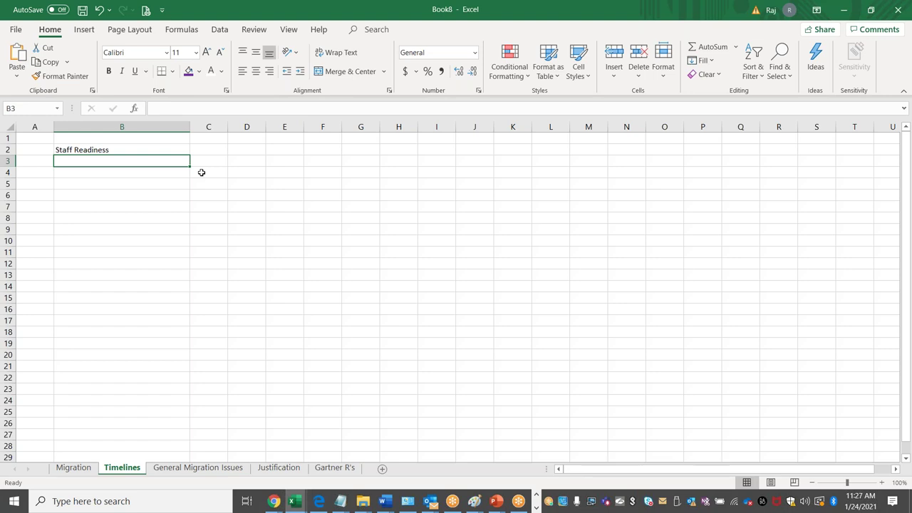
Add Assets, Funding in B1 and Change mgmt process in B5, then switch to PowerPoint
text(Assets)
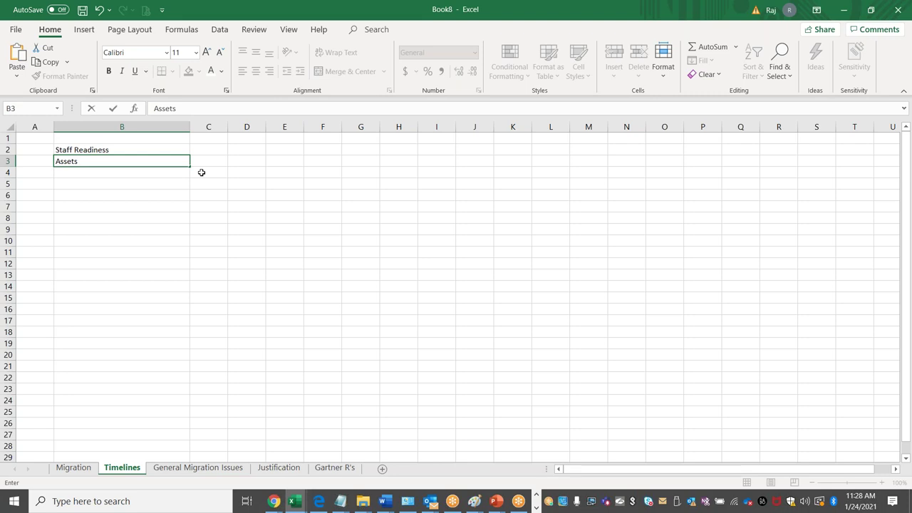
click(95, 137)
text(Funding)
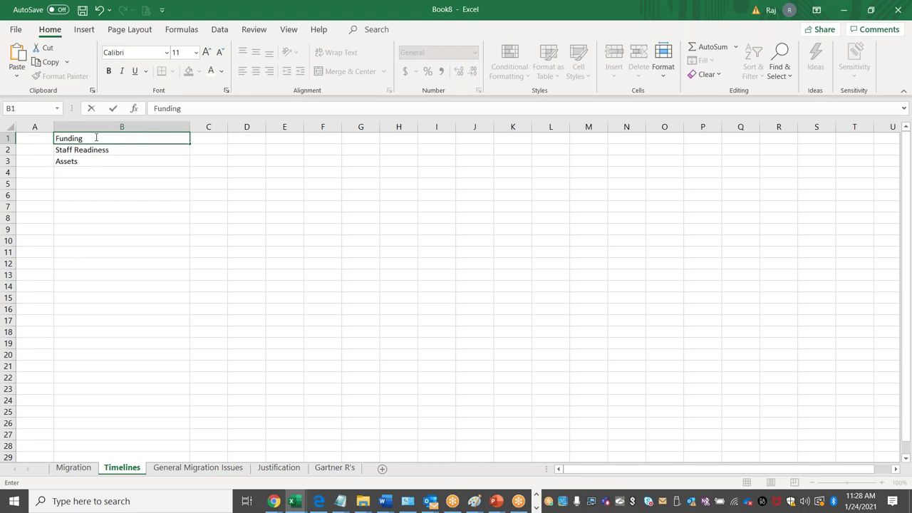
click(98, 184)
text(Change mgmt process)
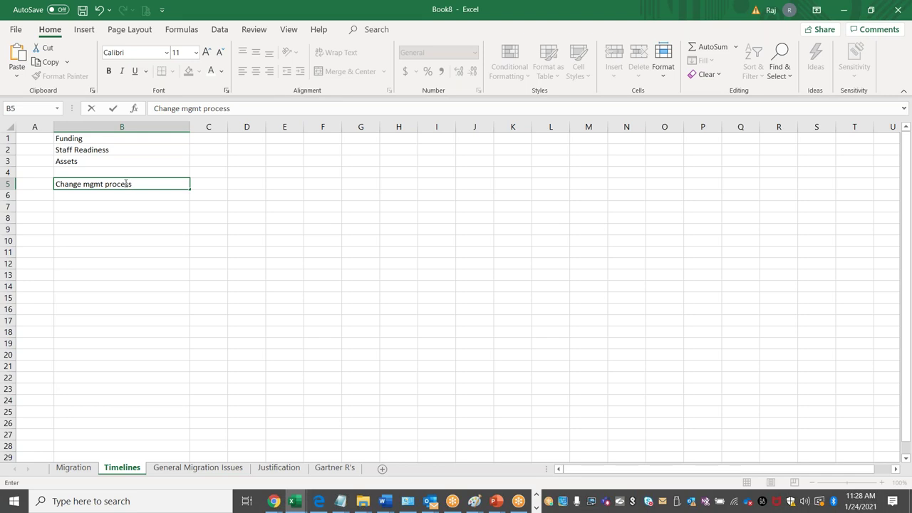
key(alt+Tab)
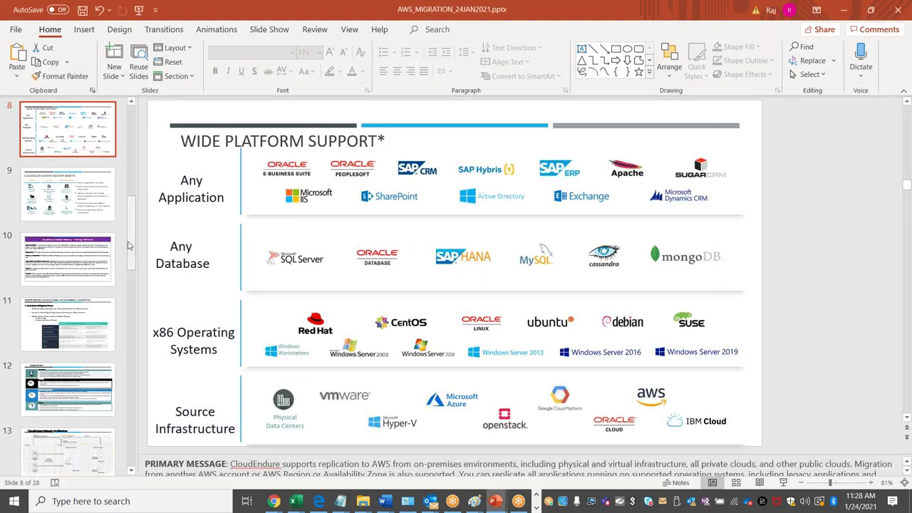
Bring up slide 27 with the sprint diagram from the thumbnail pane
scroll(124, 405, down, 10)
scroll(124, 404, down, 5)
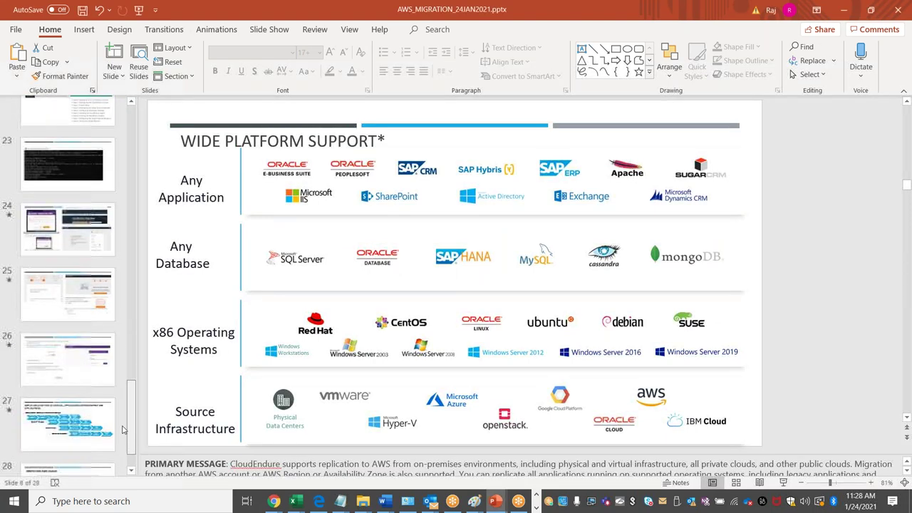
click(68, 420)
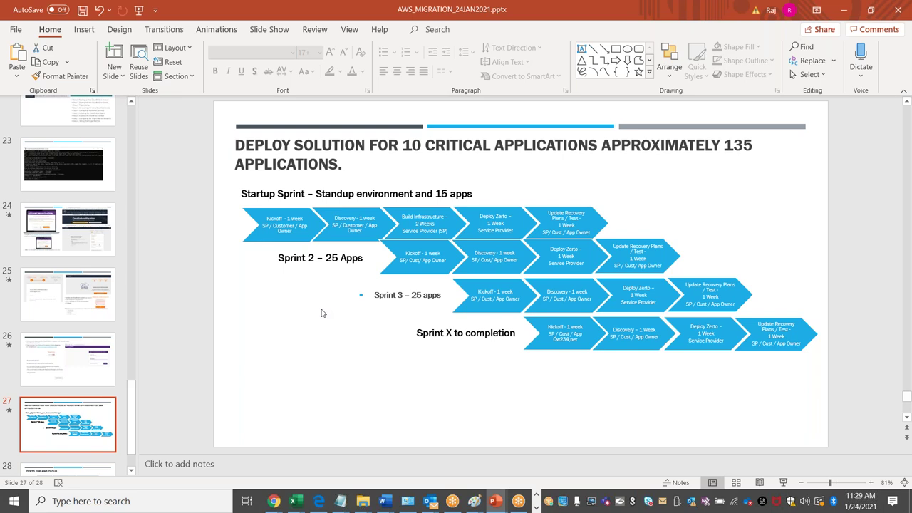
Back in Excel, enter 'Security compliance' in B7 of the Timelines sheet
key(alt+Tab)
click(88, 208)
text(S)
text(rity complaince)
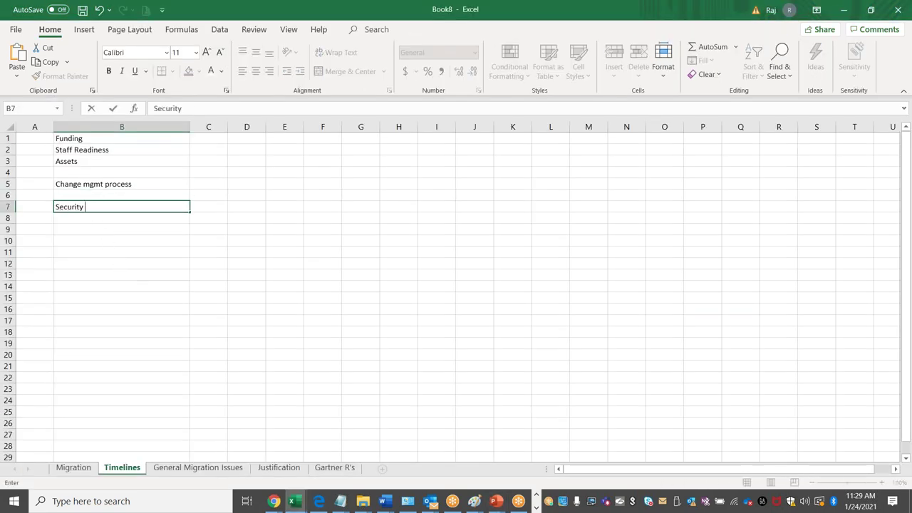
key(BackSpace)
key(BackSpace)
key(BackSpace)
key(BackSpace)
key(BackSpace)
text(iance)
click(130, 242)
Review the Timelines list B1 to B7, then return to the remote CloudEndure console
click(165, 206)
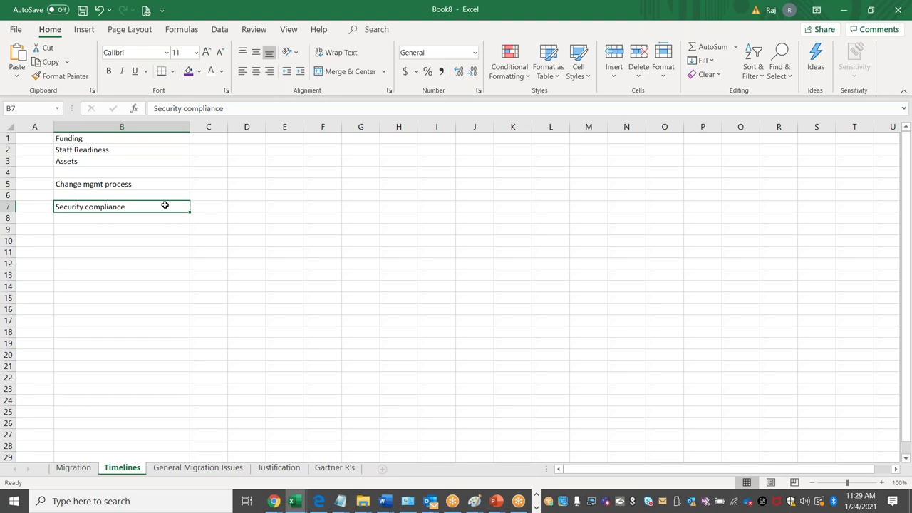
drag(122, 141, 120, 210)
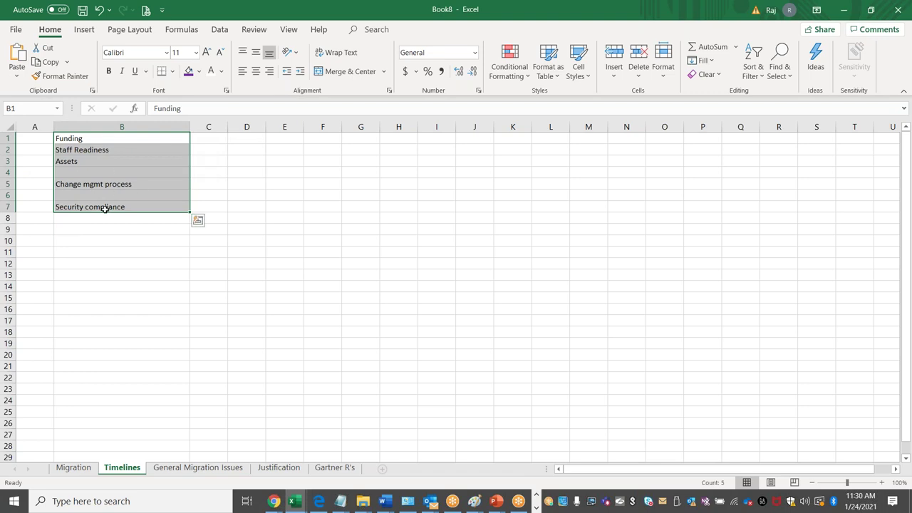
click(105, 208)
click(104, 185)
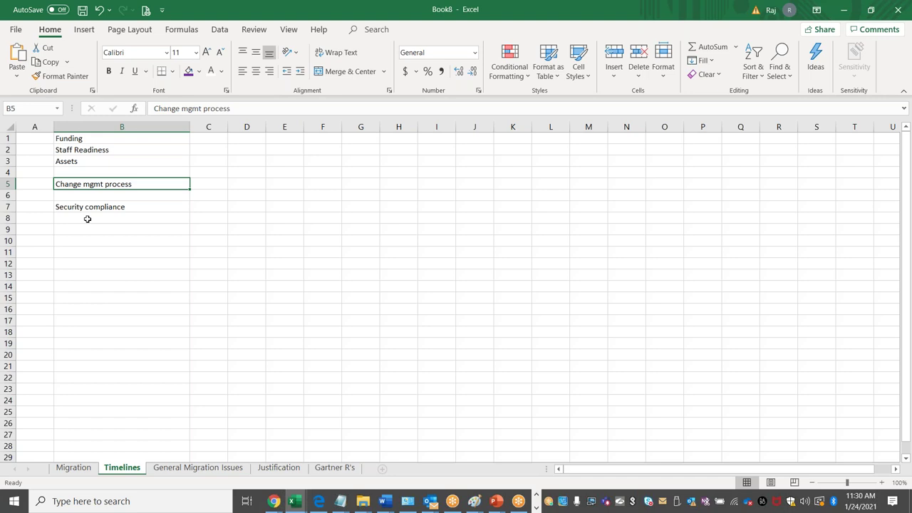
key(alt+Tab)
key(alt+Tab)
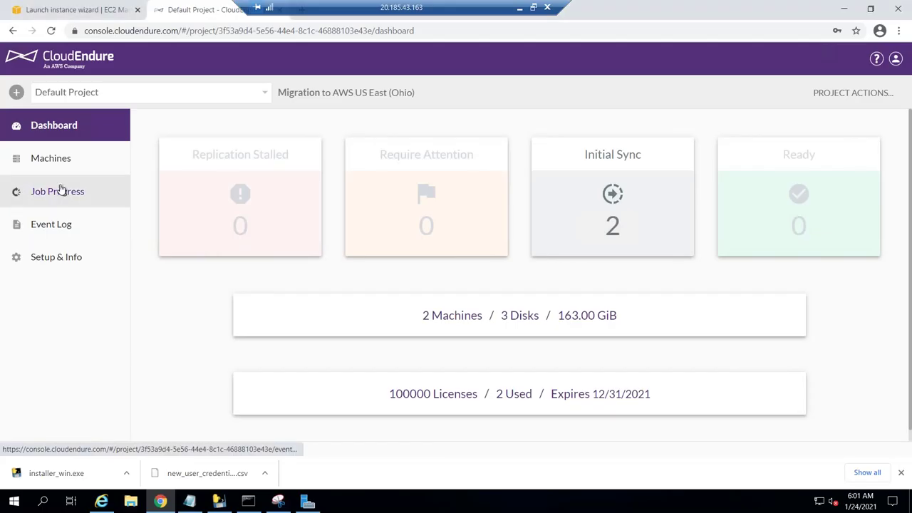
Open ubuntu's Replication Settings and scroll to Network Bandwidth Throttling, which shows Disabled
click(55, 166)
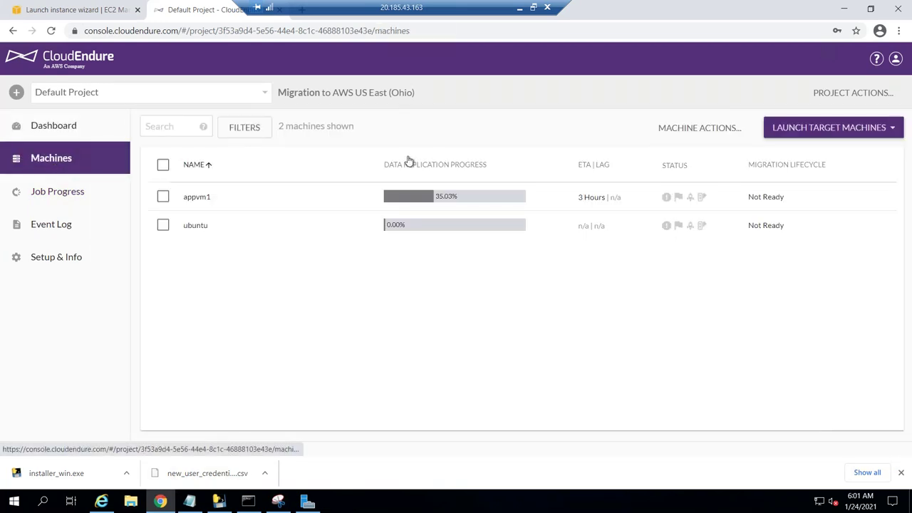
click(191, 226)
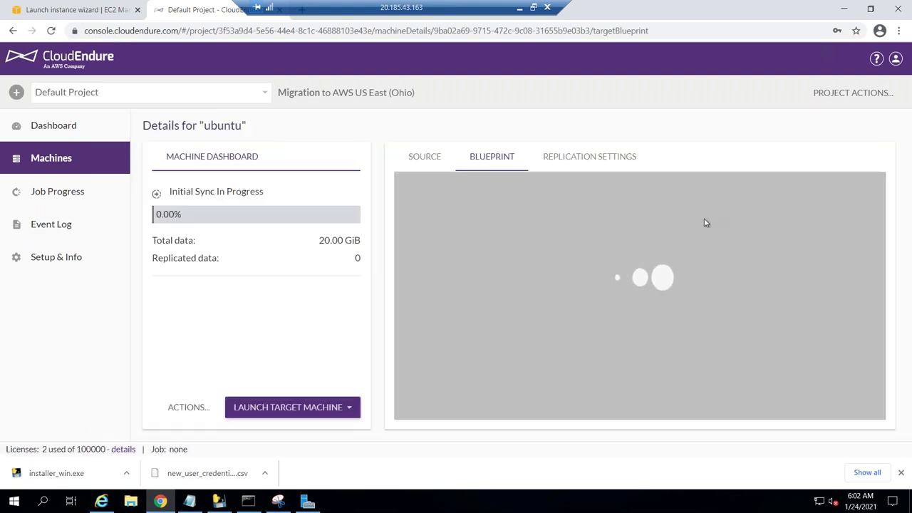
click(604, 157)
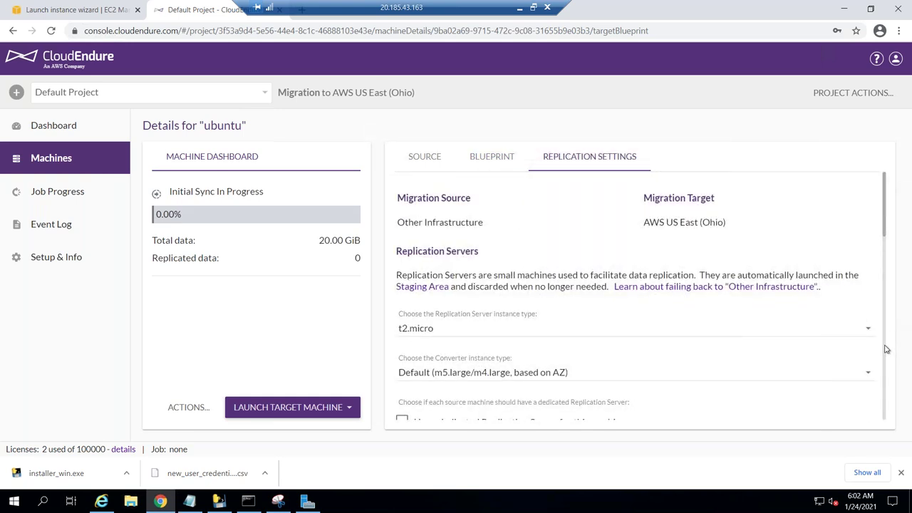
scroll(887, 349, down, 10)
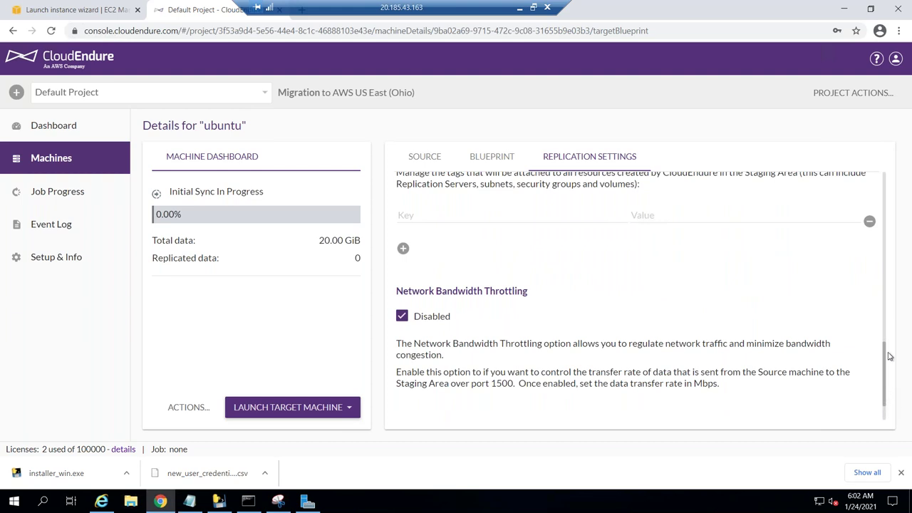
drag(886, 365, 880, 324)
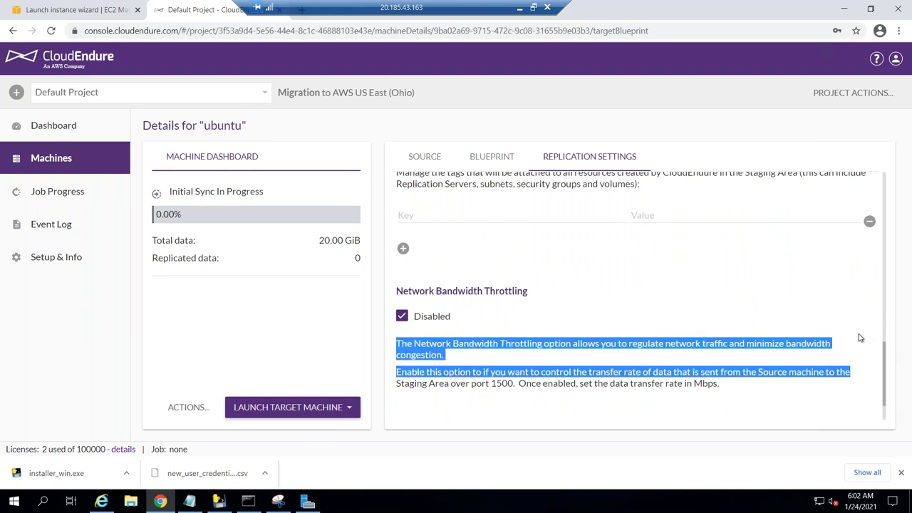
drag(887, 342, 832, 169)
scroll(840, 215, down, 10)
click(181, 407)
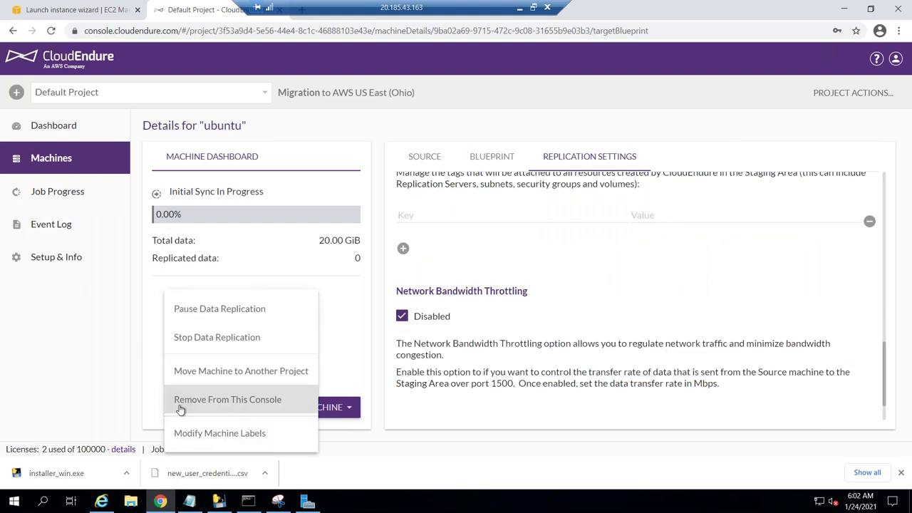
Look at removing the ubuntu machine and stopping its replication, cancelling both
click(170, 410)
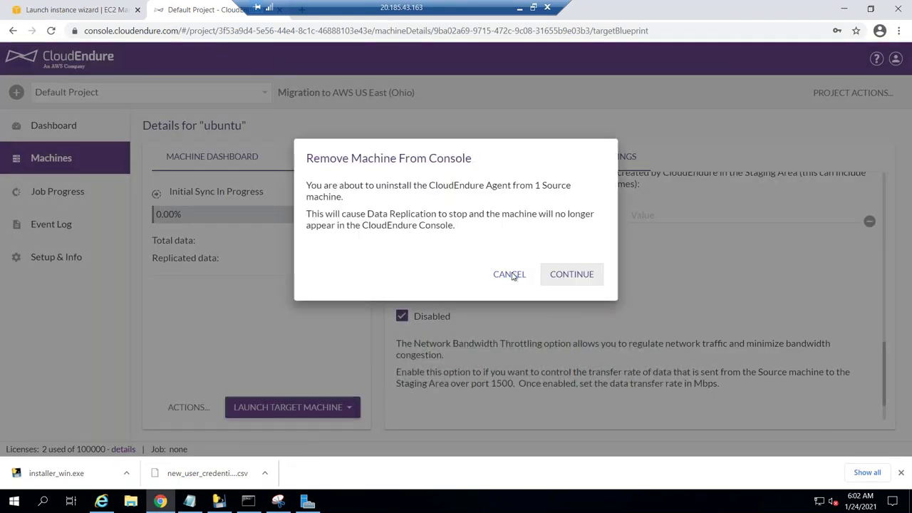
click(511, 274)
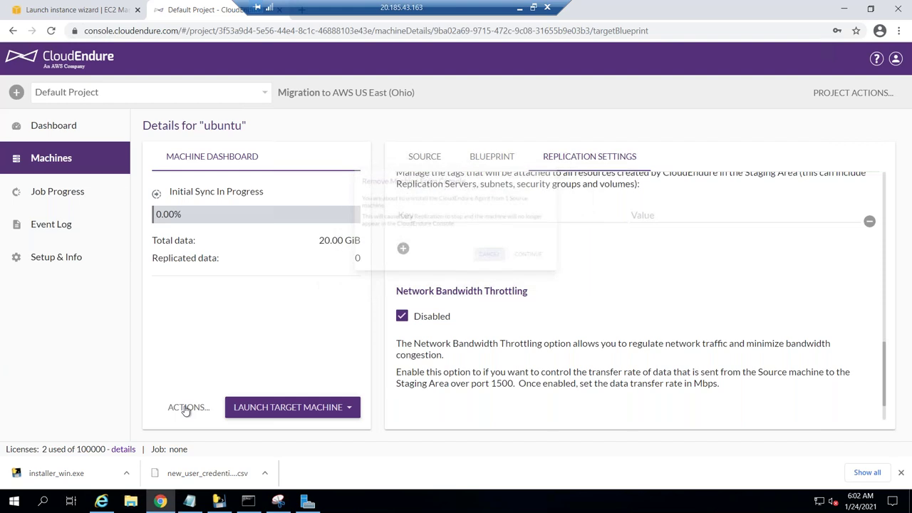
click(184, 407)
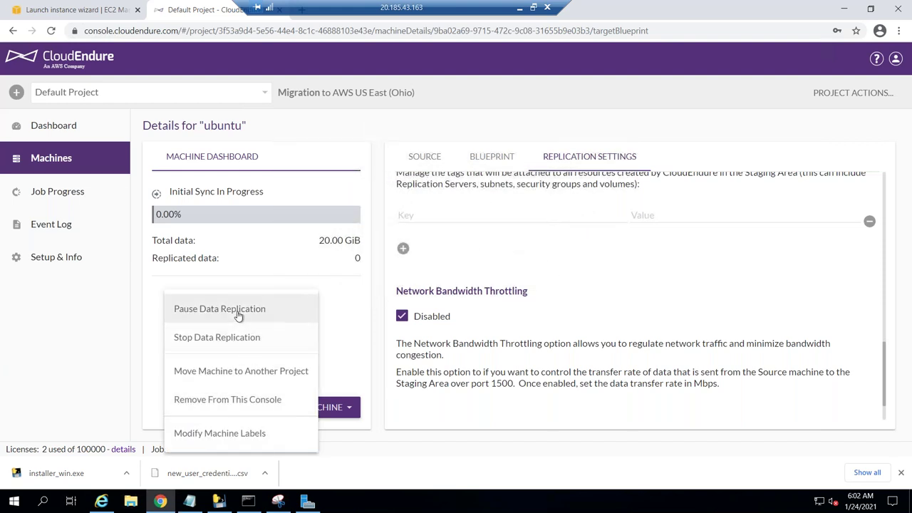
click(223, 340)
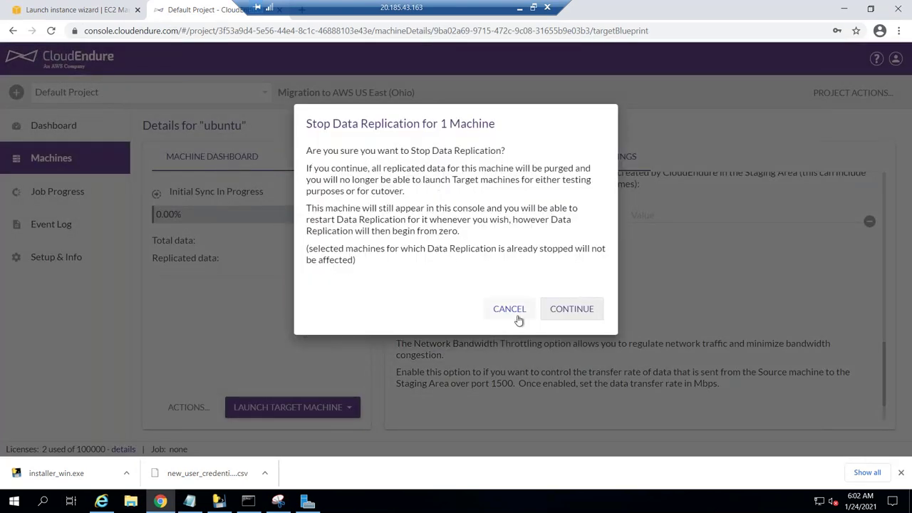
click(511, 311)
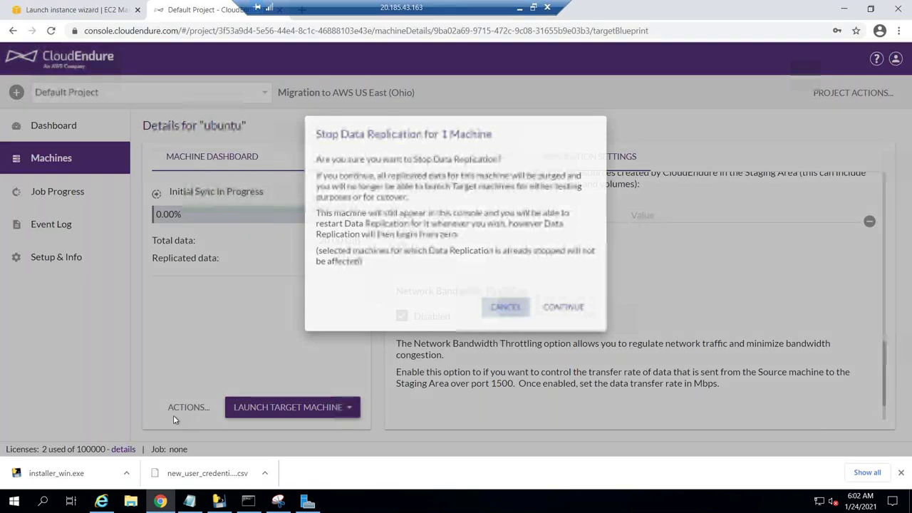
click(180, 410)
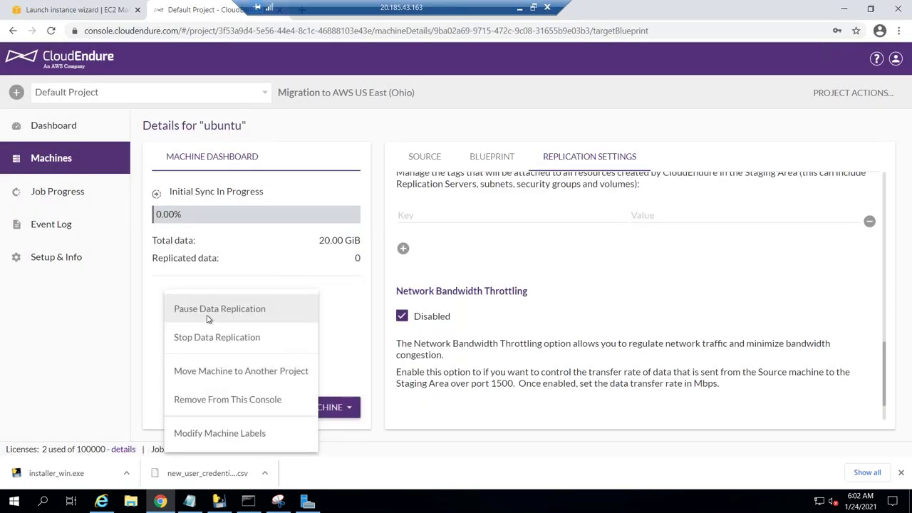
Pause and then resume ubuntu's data replication, then go back to the machines list
click(208, 314)
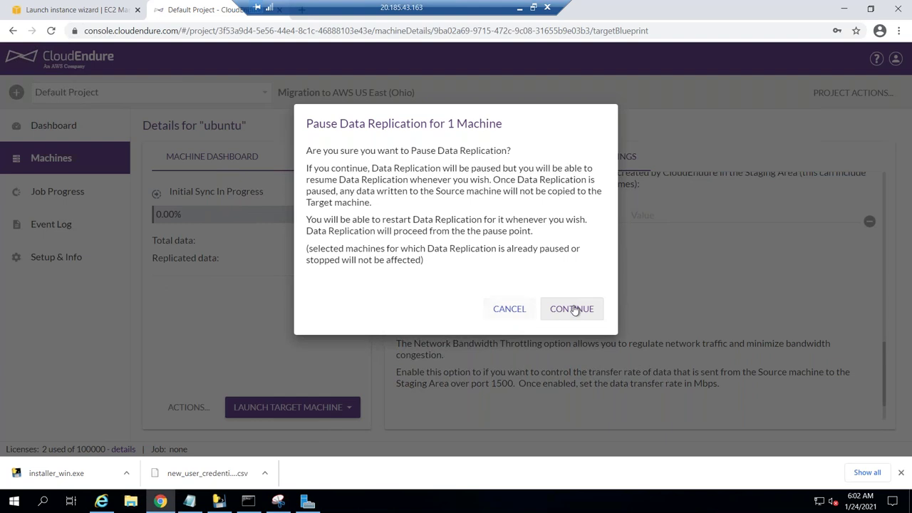
click(573, 308)
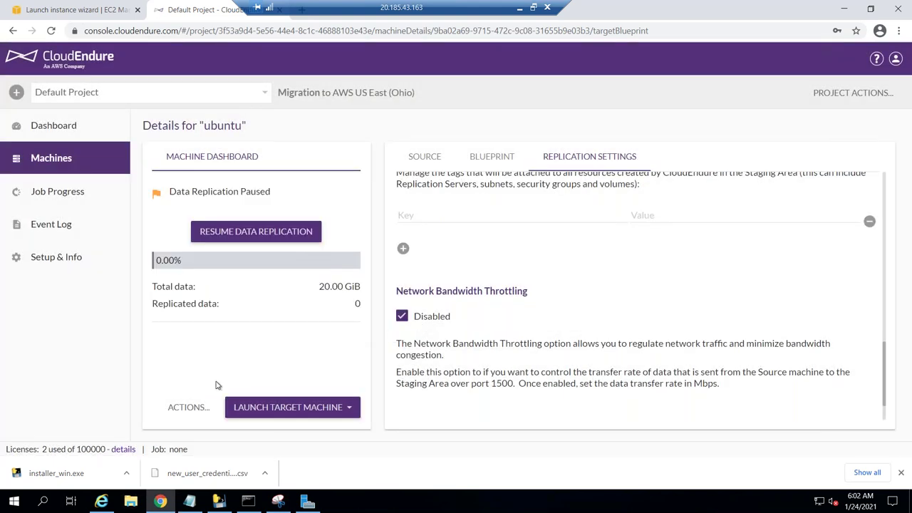
click(253, 235)
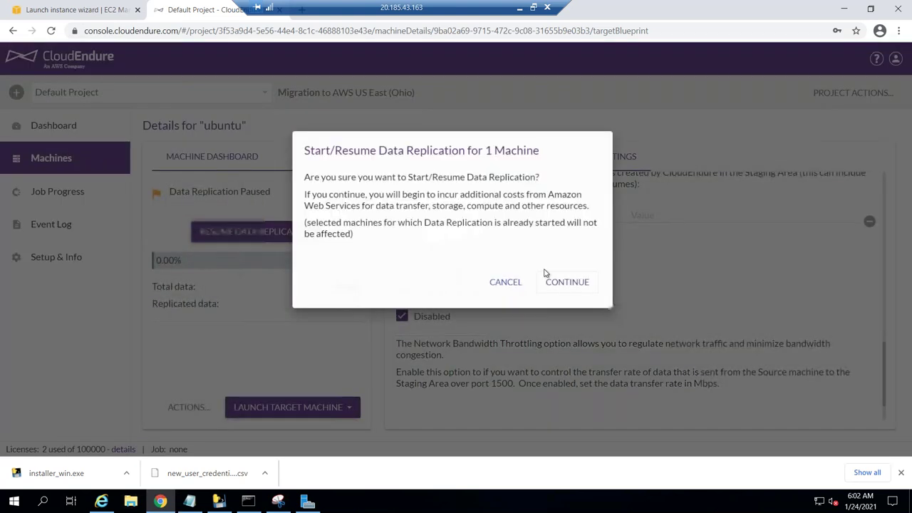
click(572, 283)
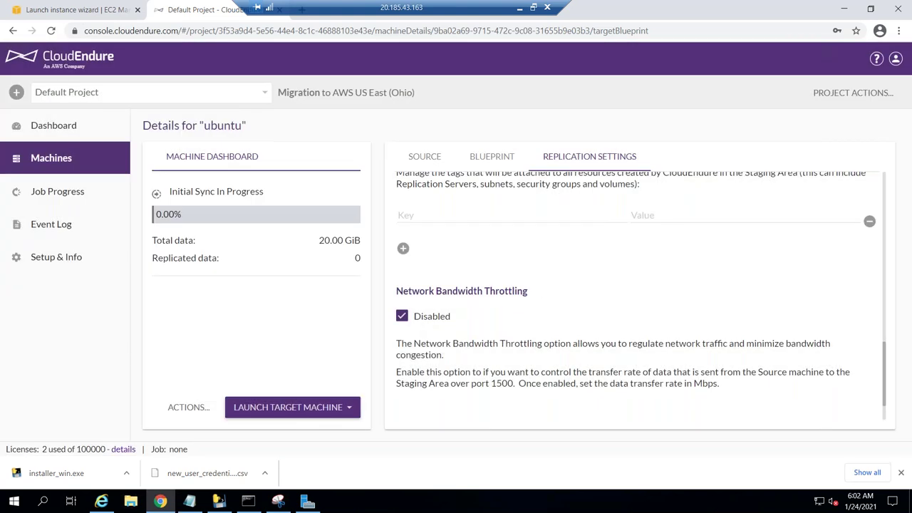
click(64, 159)
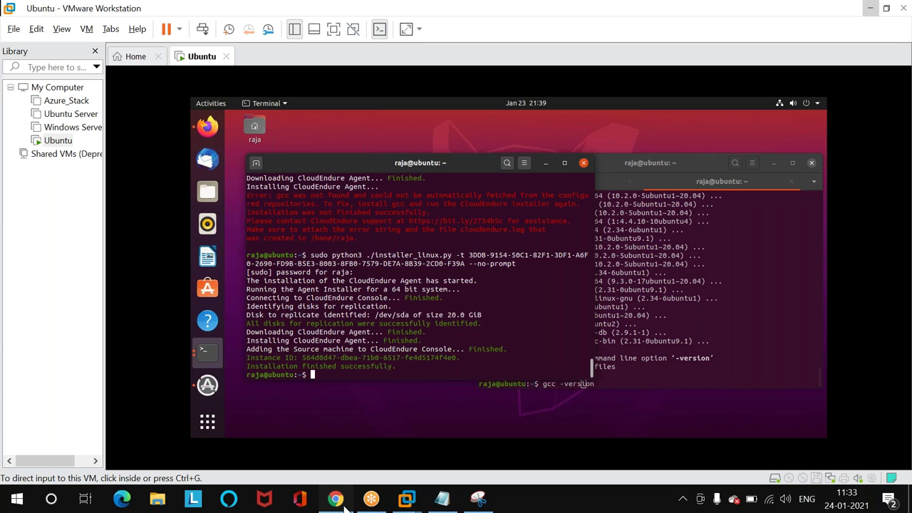
Let Fast.com's speed test finish at 13 Mbps, then start an entry in the Run prompt
click(336, 499)
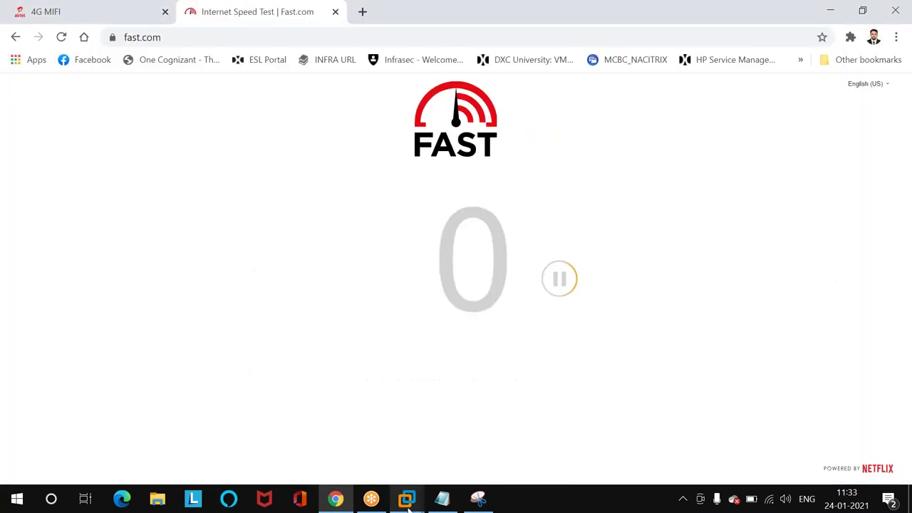
mouse_move(407, 503)
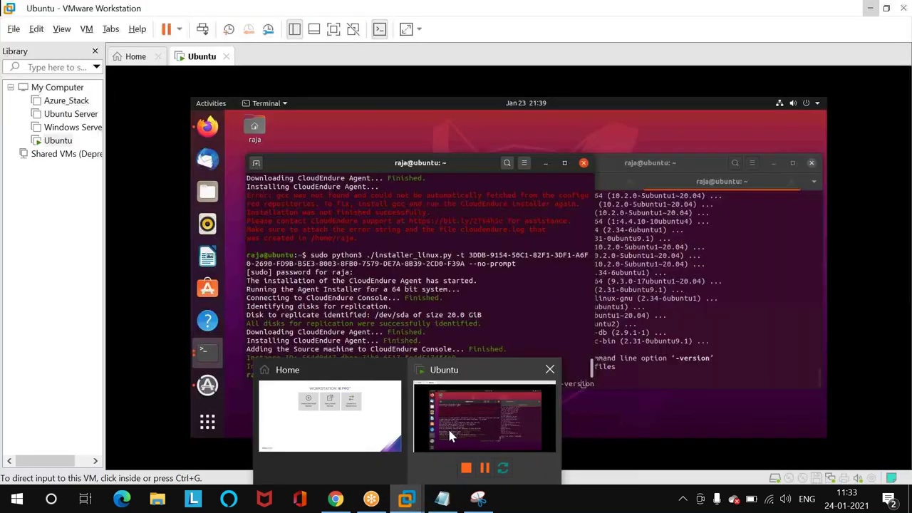
click(448, 426)
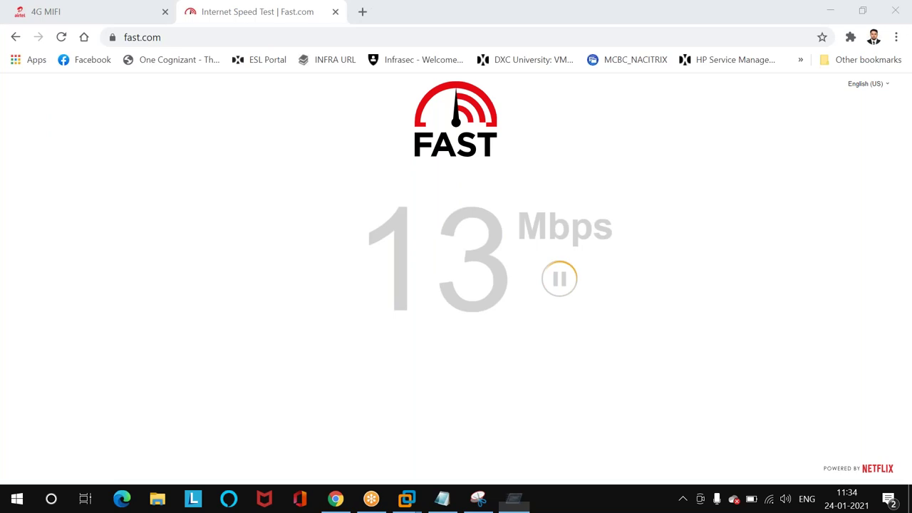
key(super+r)
text(n)
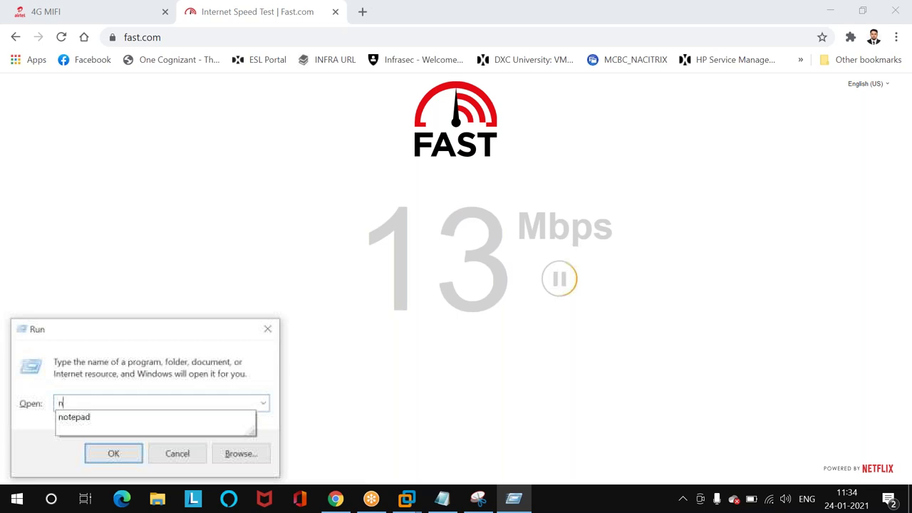
Review the Wi-Fi adapter's details (IPv4 192.168.1.100, gateway and DNS 192.168.1.1), then close them
key(Return)
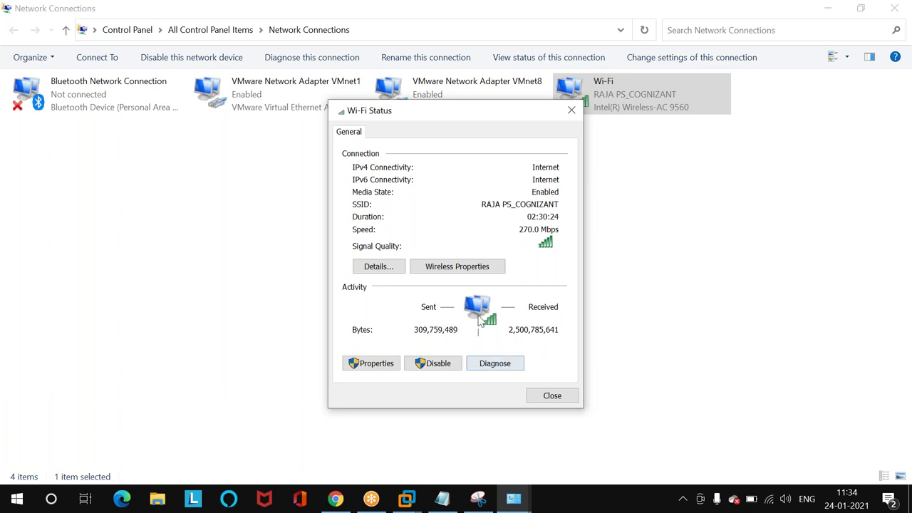
click(389, 268)
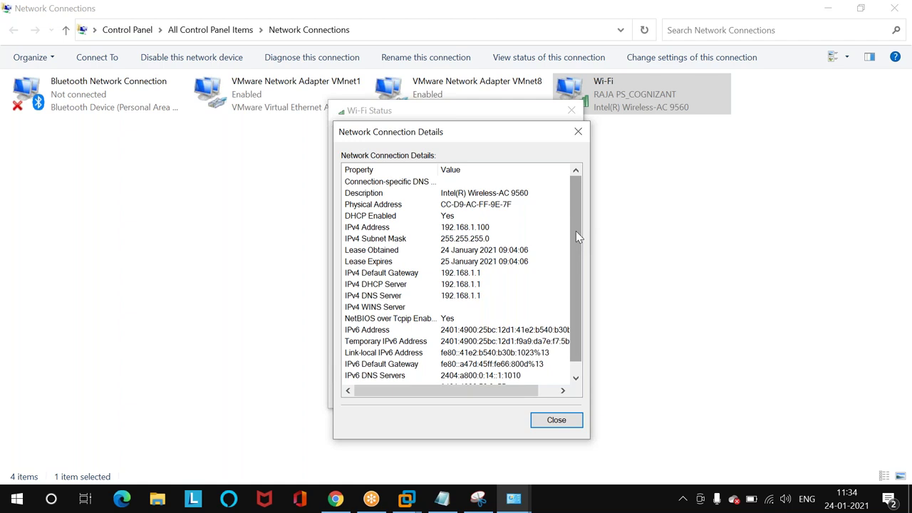
drag(577, 237, 578, 273)
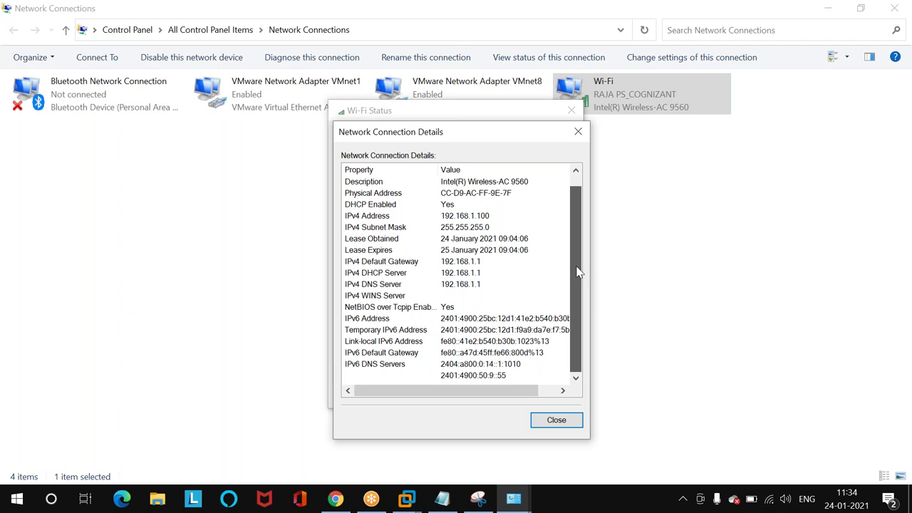
key(Escape)
click(379, 266)
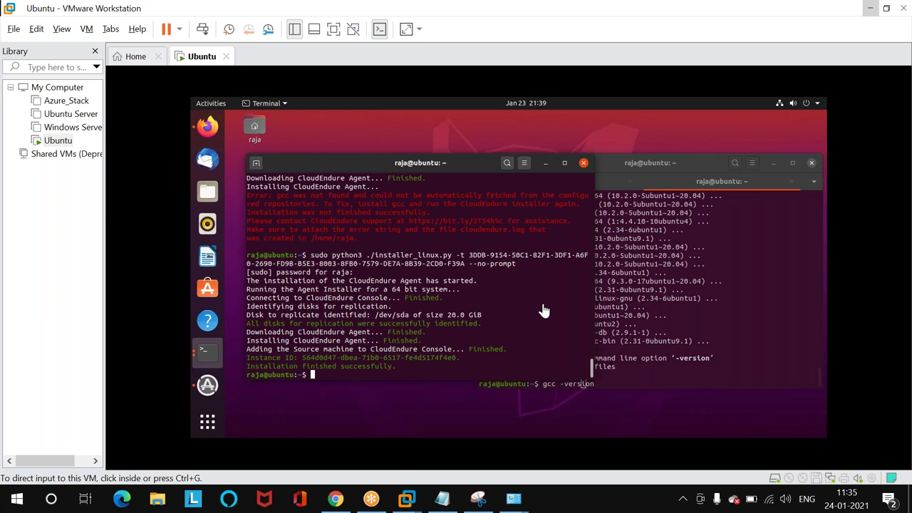
Restart the Ubuntu guest with Power > Restart Guest, confirm, and wait for its login screen
click(444, 171)
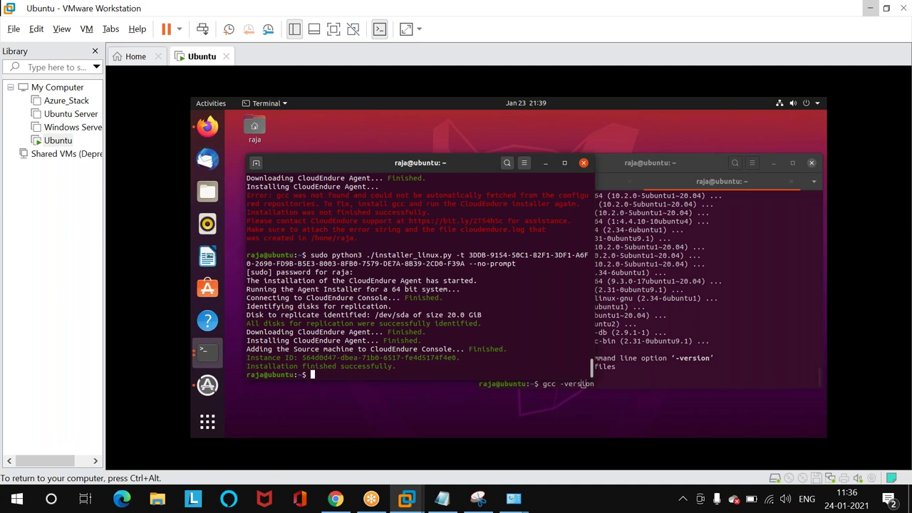
key(ctrl+alt)
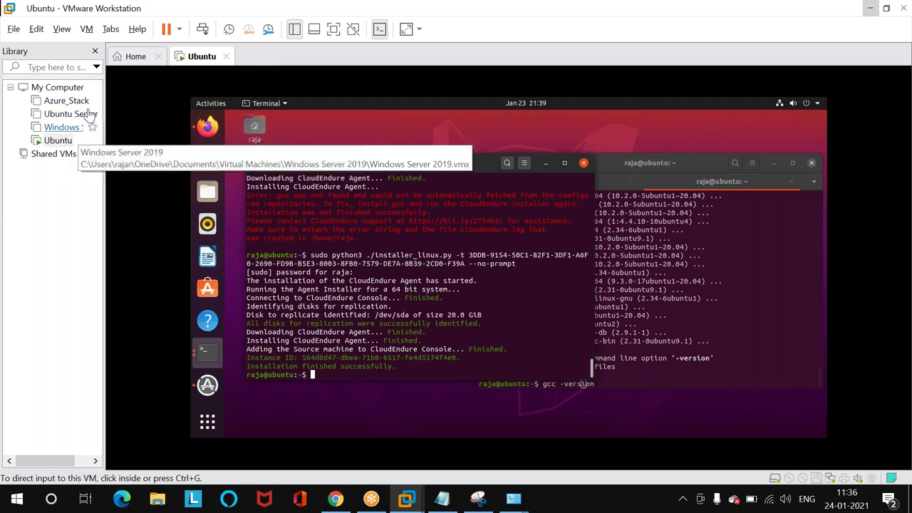
right_click(62, 143)
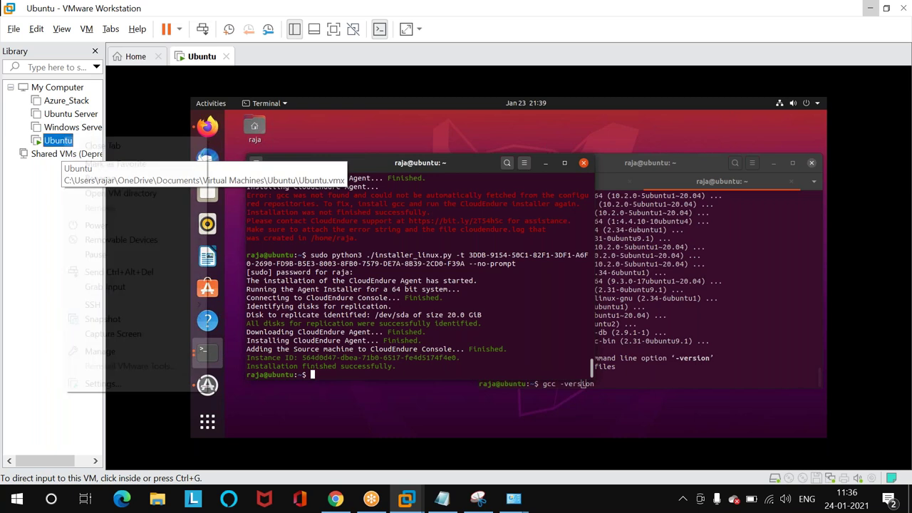
click(122, 272)
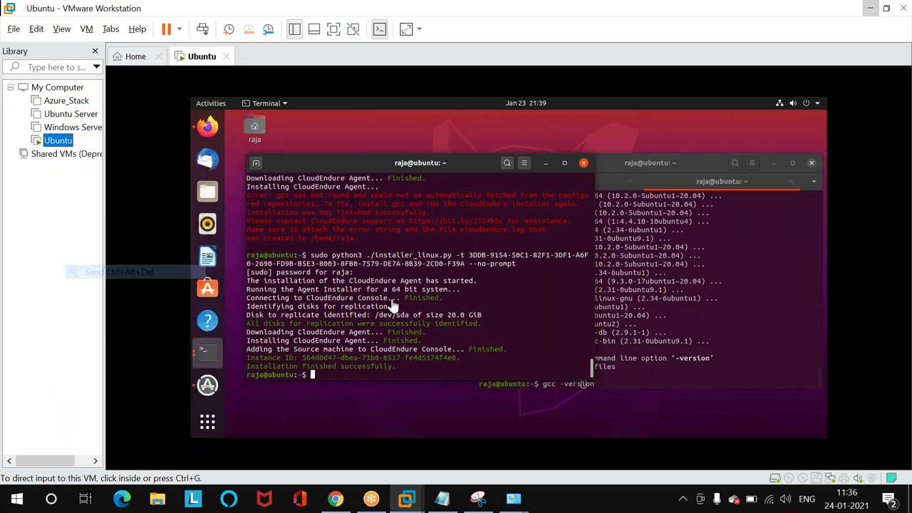
click(558, 351)
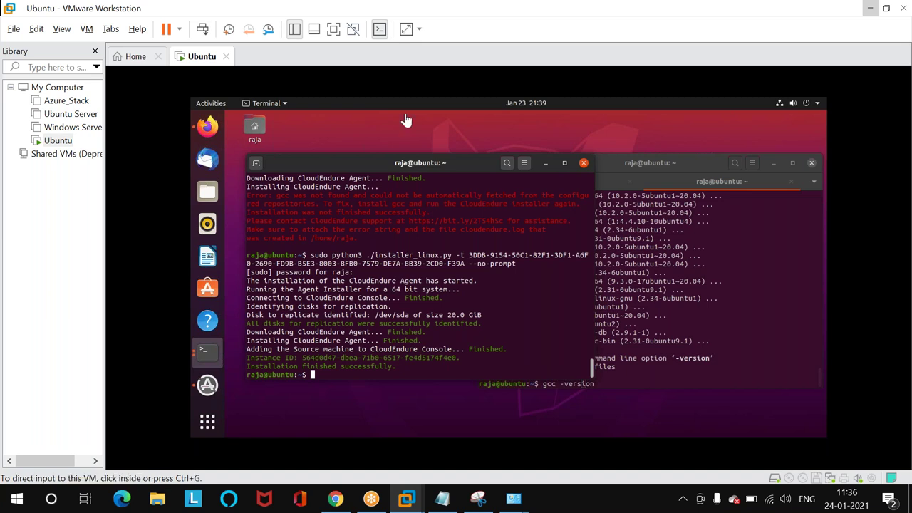
right_click(60, 143)
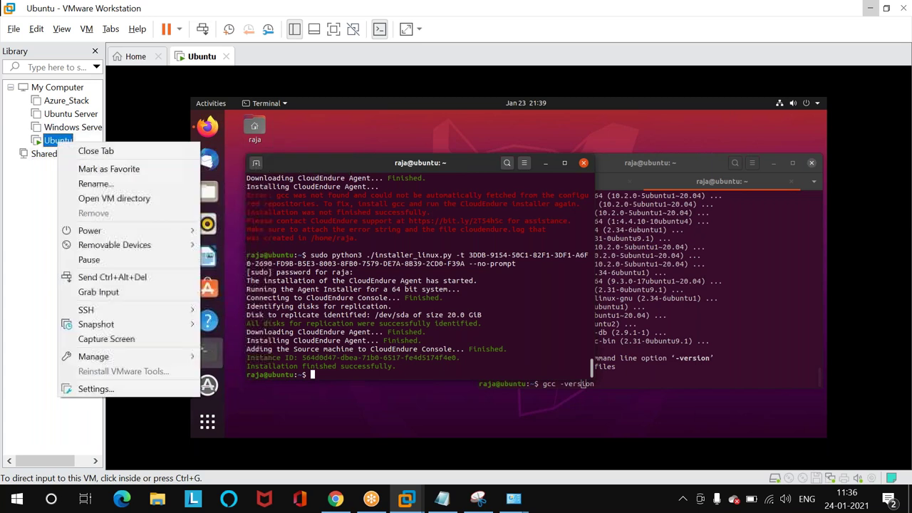
mouse_move(183, 230)
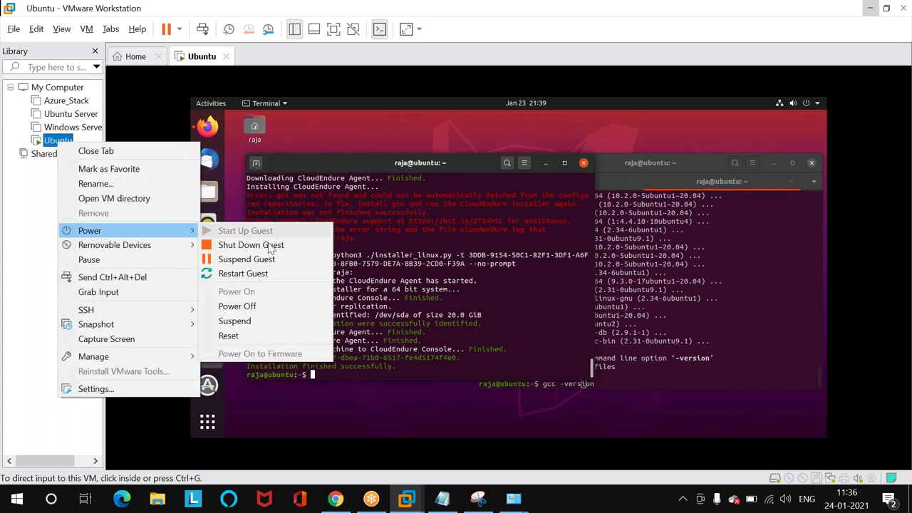
click(253, 278)
key(Return)
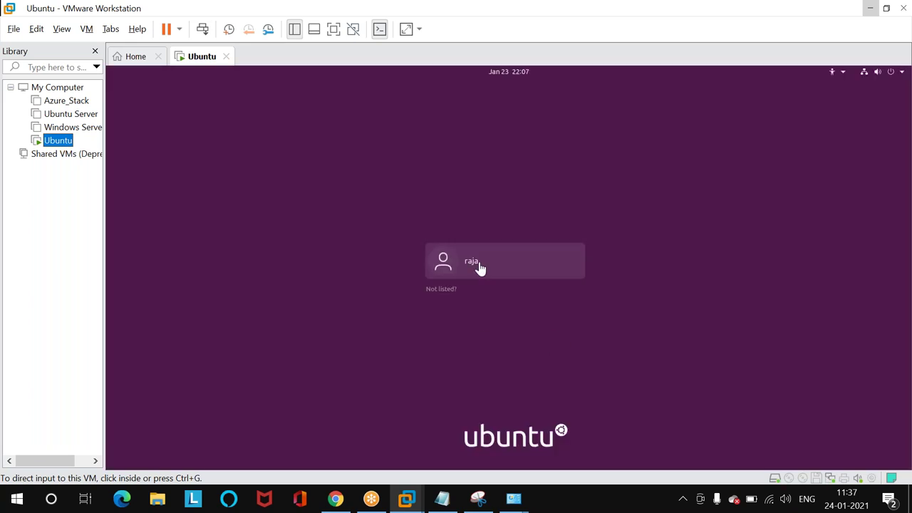
click(478, 266)
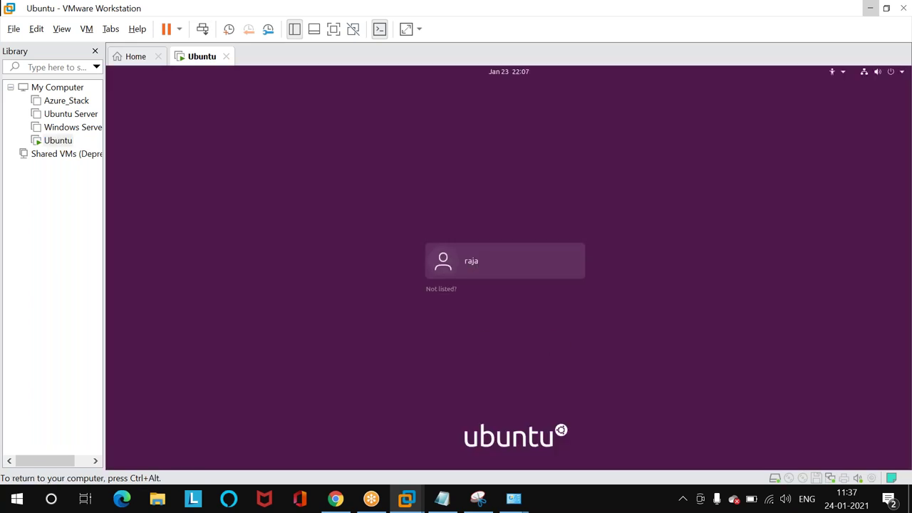
Select the Ubuntu user account and log in with the account password
click(544, 243)
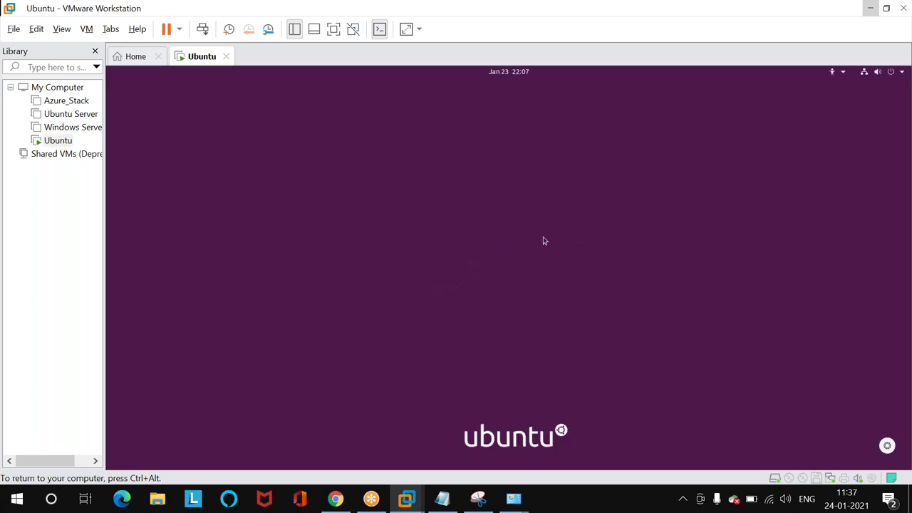
text(********)
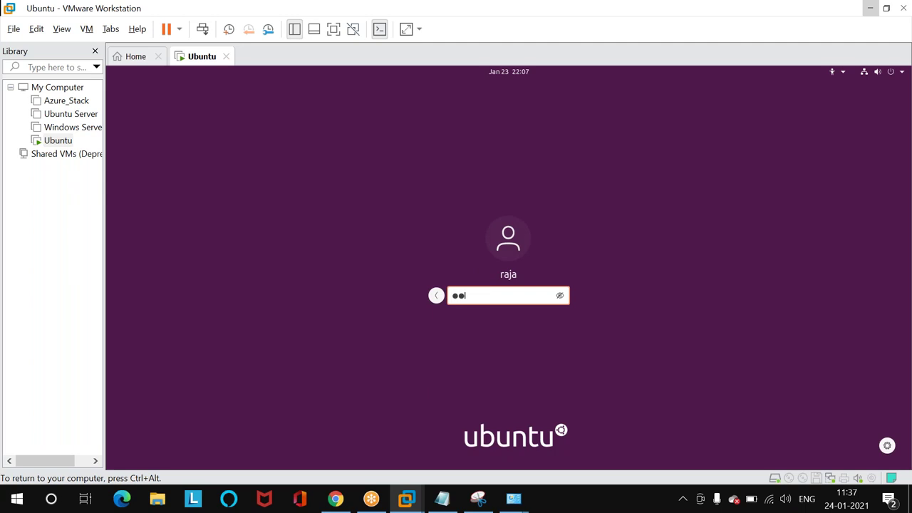
key(Return)
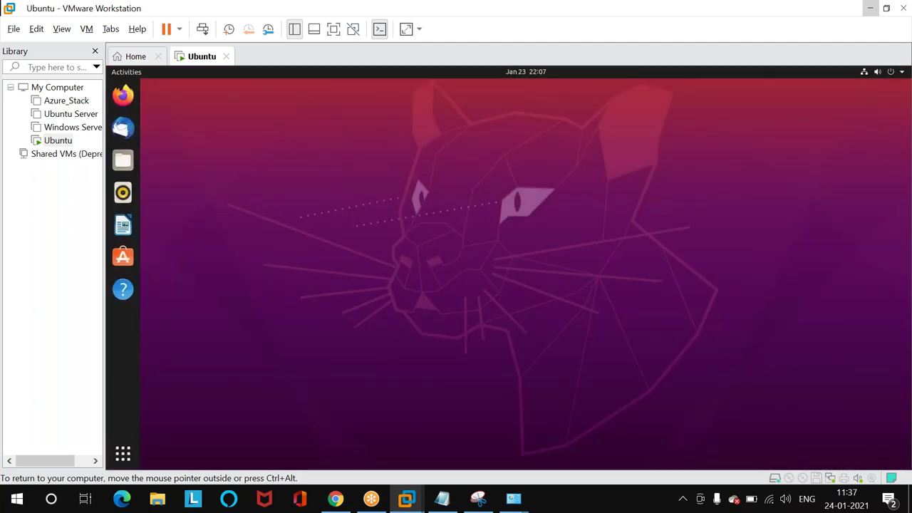
right_click(386, 173)
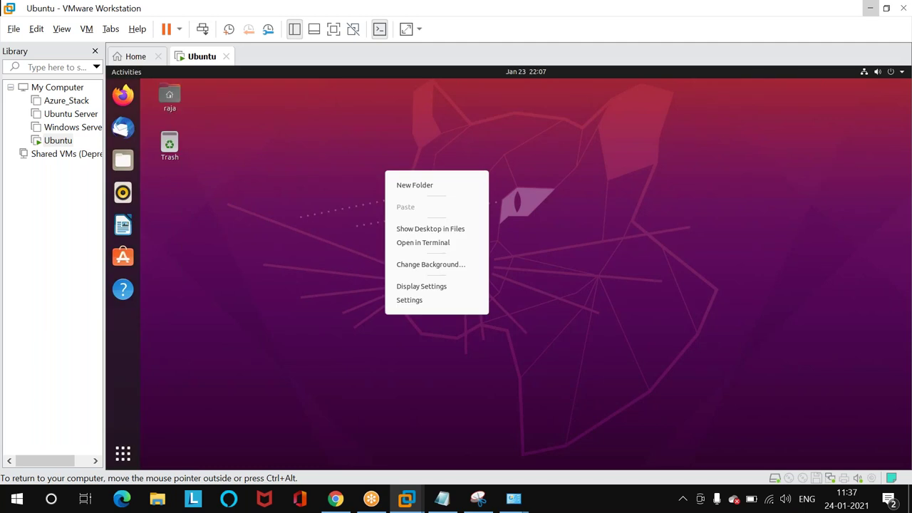
click(423, 242)
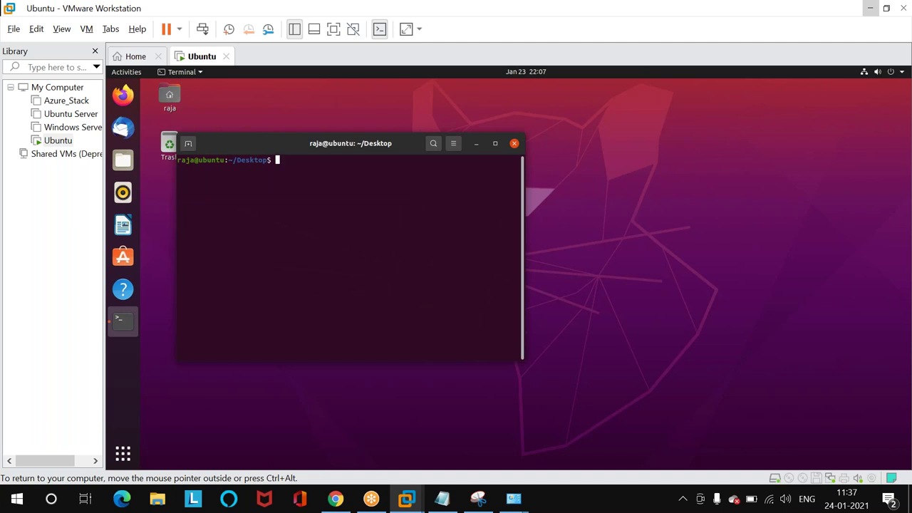
text(netsta)
key(BackSpace)
key(BackSpace)
key(BackSpace)
key(BackSpace)
key(BackSpace)
text(stat)
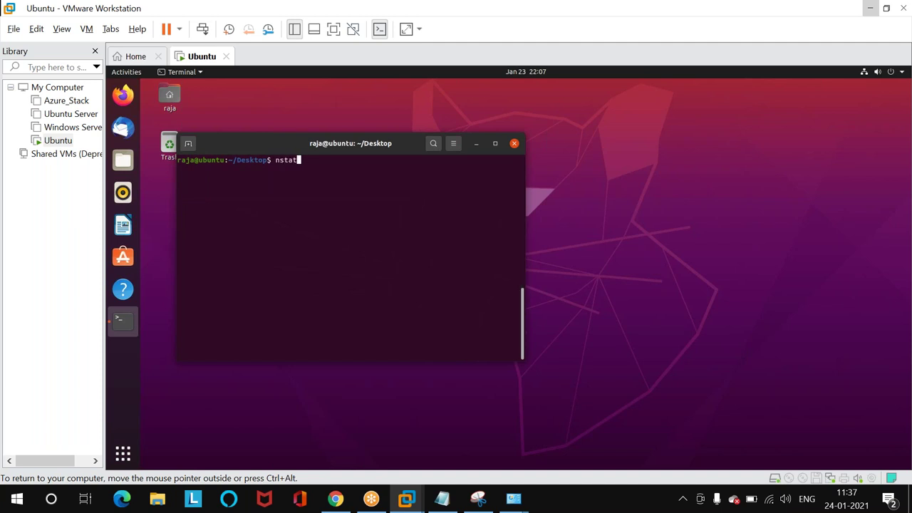
key(Return)
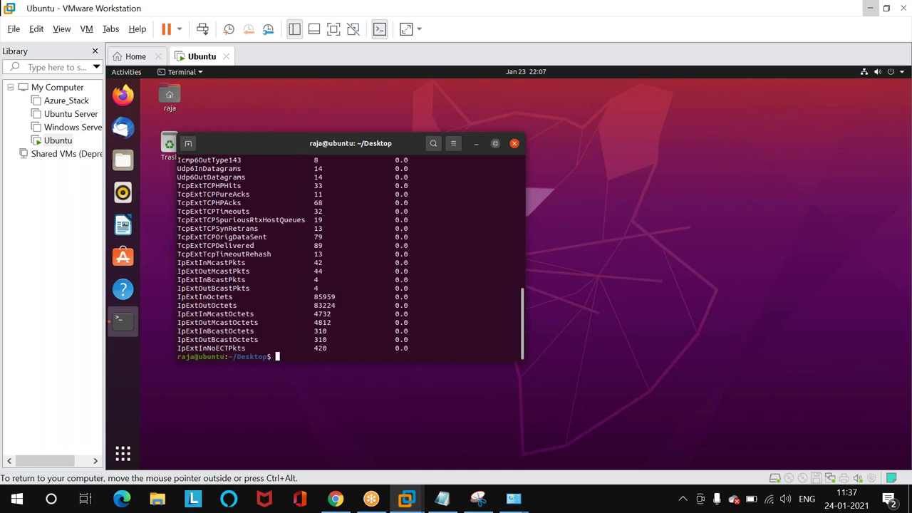
click(495, 143)
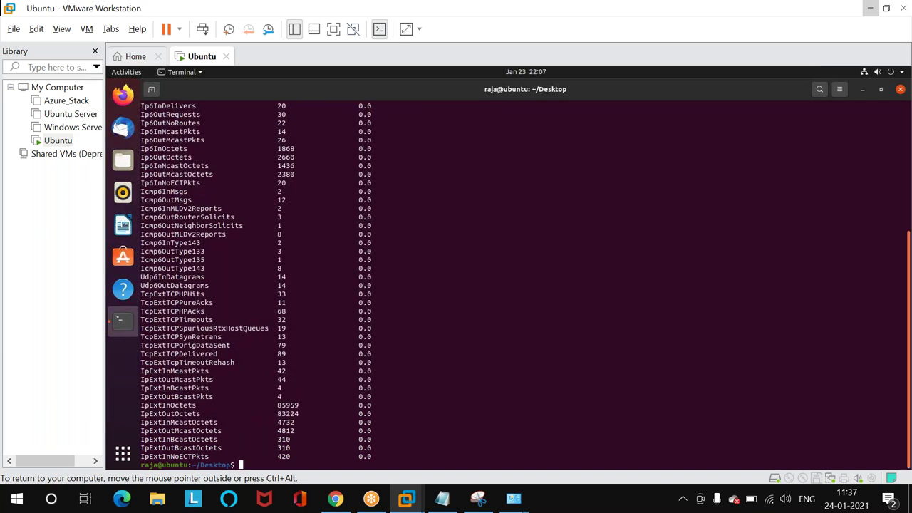
scroll(499, 285, up, 1)
scroll(499, 285, up, 5)
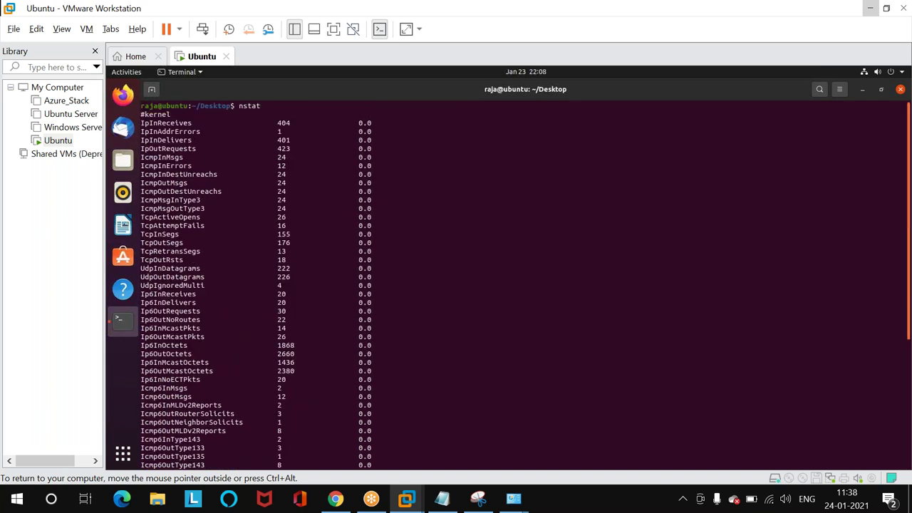
scroll(499, 285, down, 5)
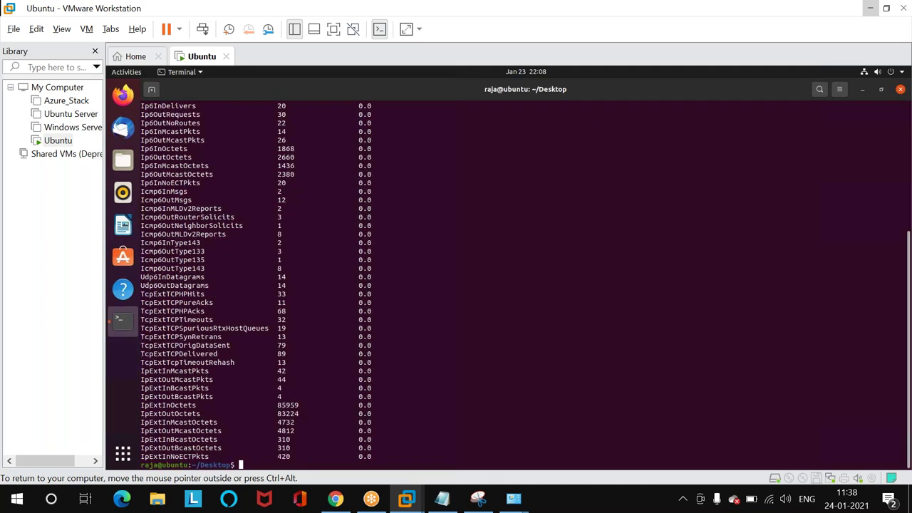
key(super+Down)
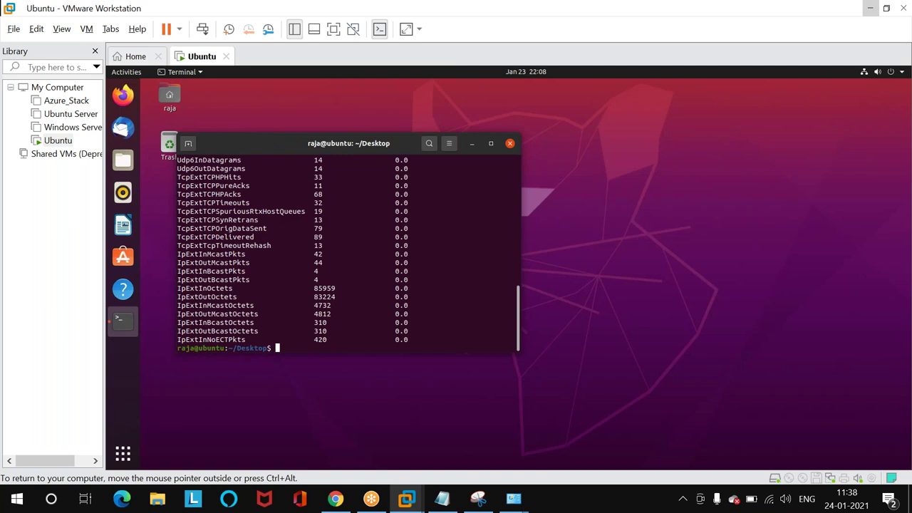
drag(518, 318, 518, 190)
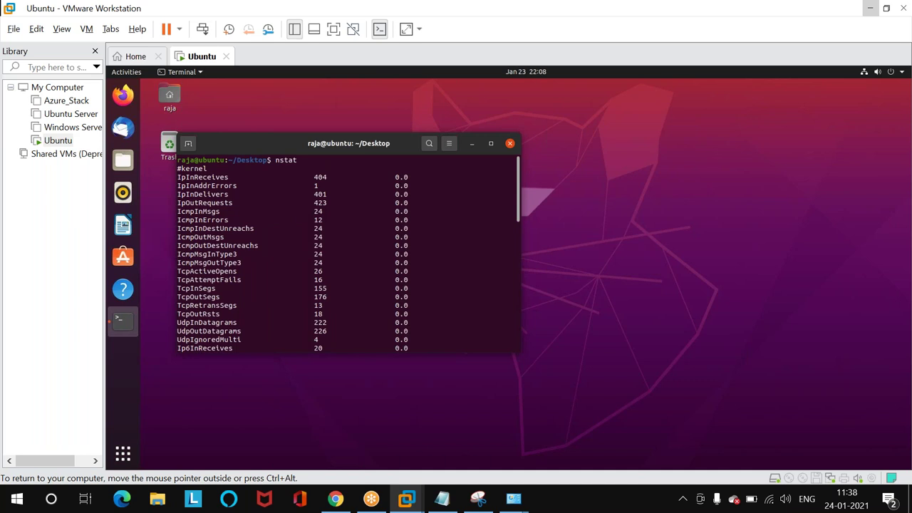
key(Up)
key(BackSpace)
key(BackSpace)
key(BackSpace)
key(BackSpace)
key(BackSpace)
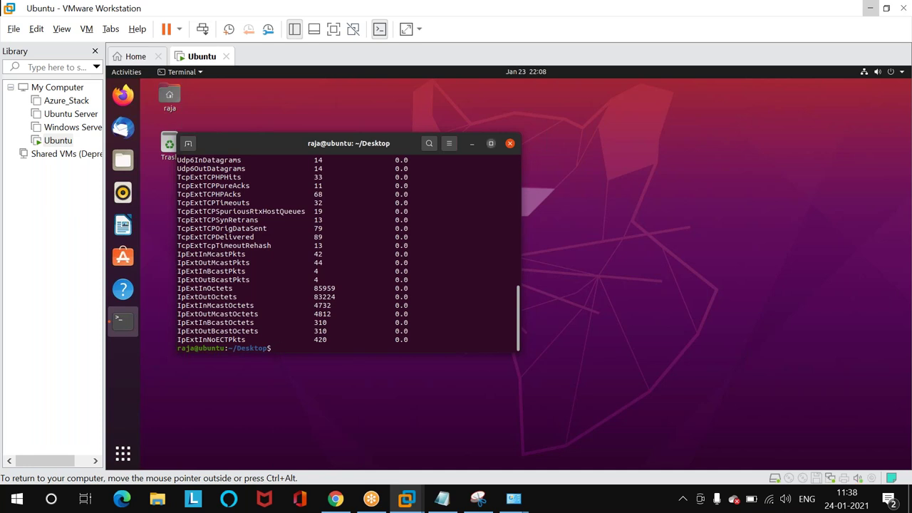
Maximize the Ubuntu terminal and run 'nstat | more' and 'ss' to list counters and sockets
click(490, 143)
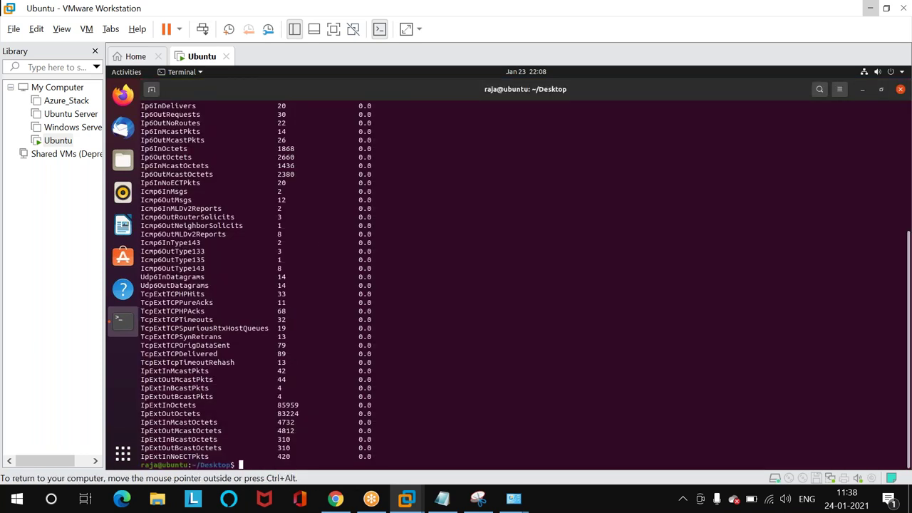
text(nstat | more)
key(Return)
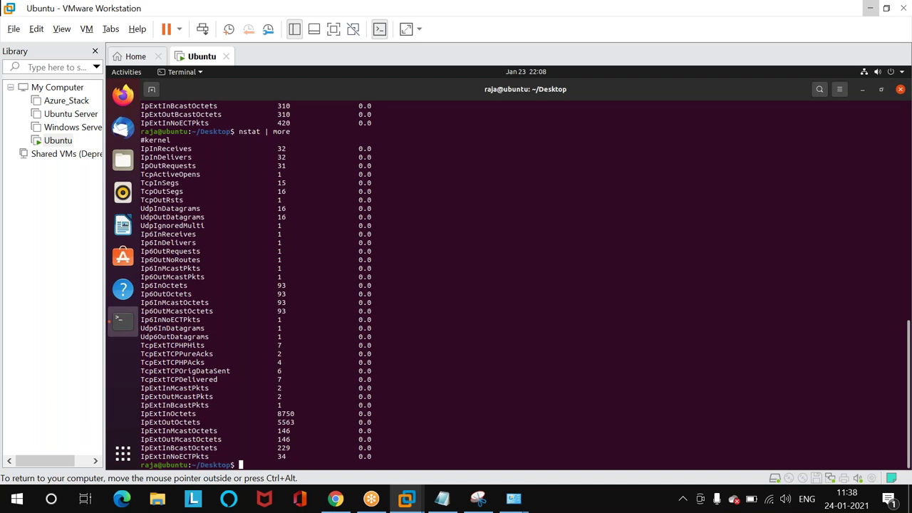
text(ss)
key(Return)
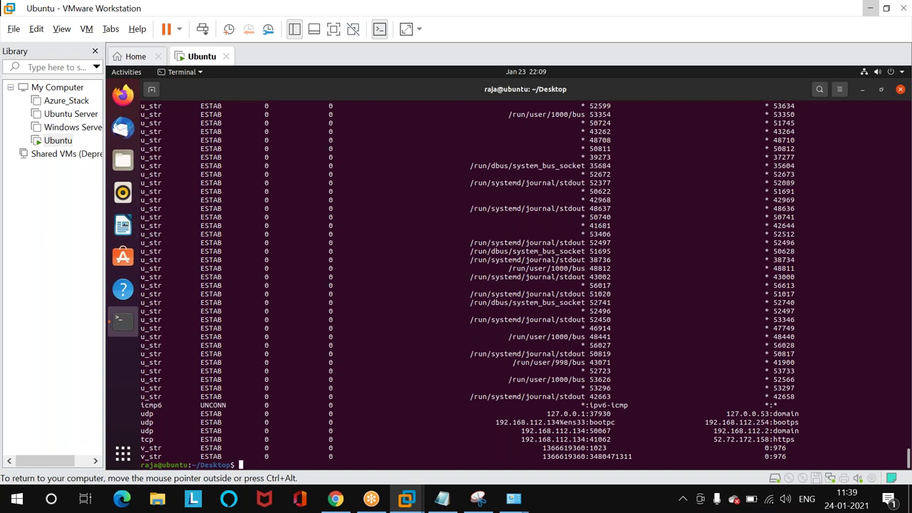
Highlight the established TCP https connection to 52.72.172.158, then release input to the host
drag(730, 439, 773, 448)
drag(543, 422, 799, 456)
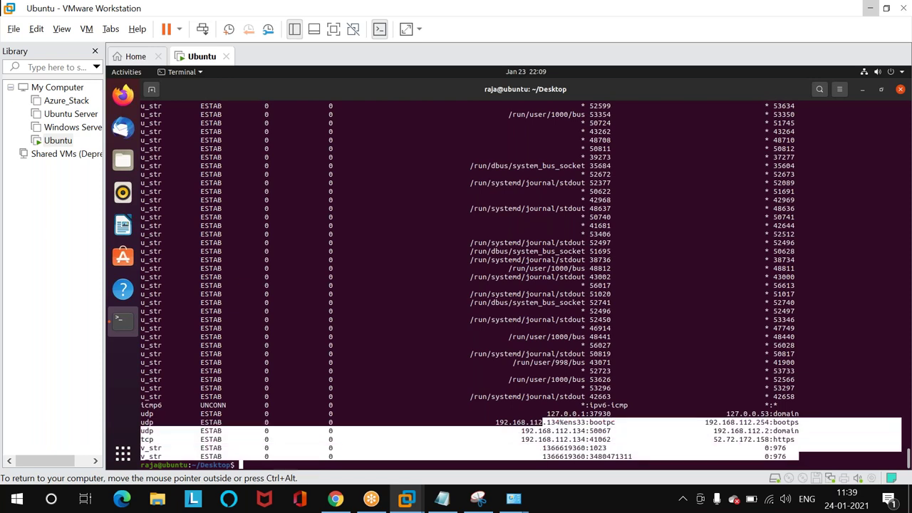
click(799, 457)
drag(712, 440, 767, 448)
click(767, 447)
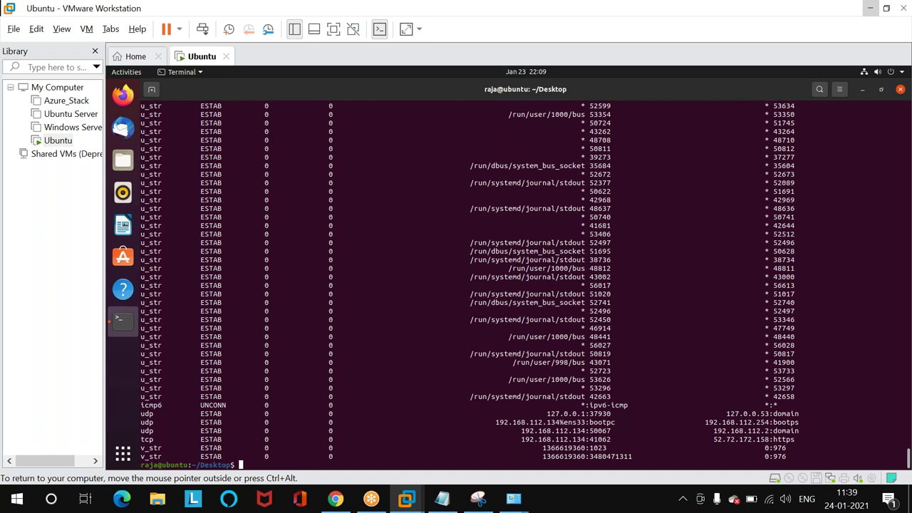
key(ctrl+alt)
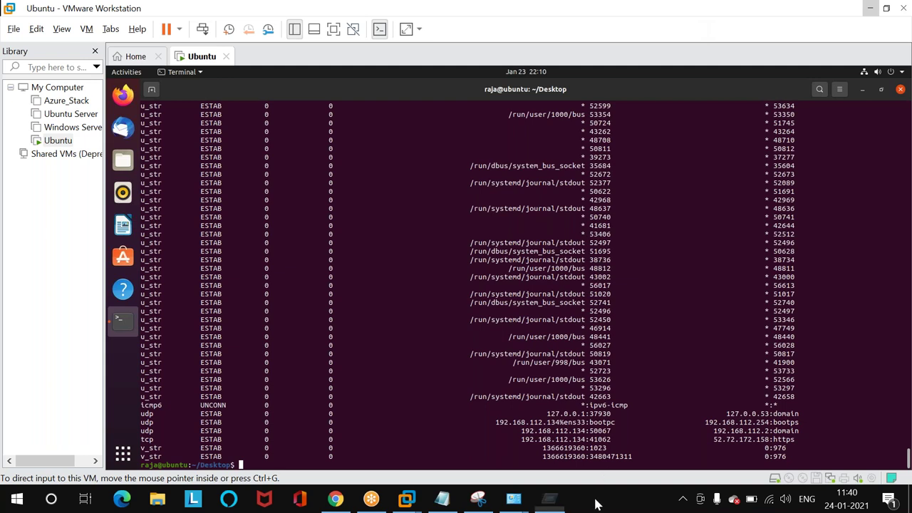
Open a Command Prompt with cmd and run netstat to list active connections
key(super+r)
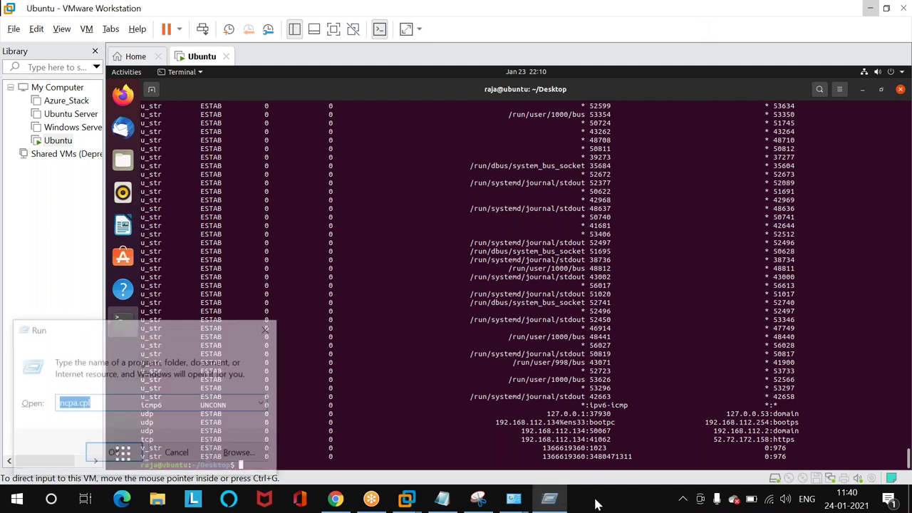
text(cmd)
key(Return)
text(net)
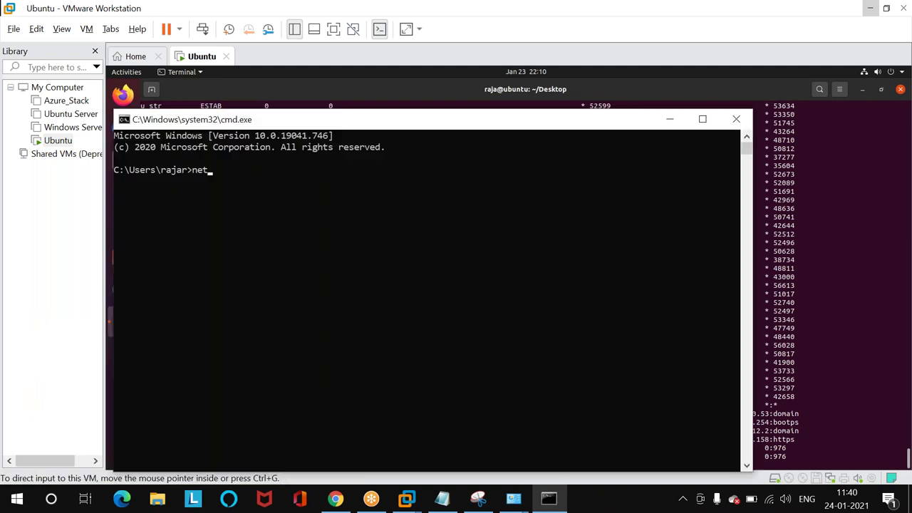
text(stat)
key(Return)
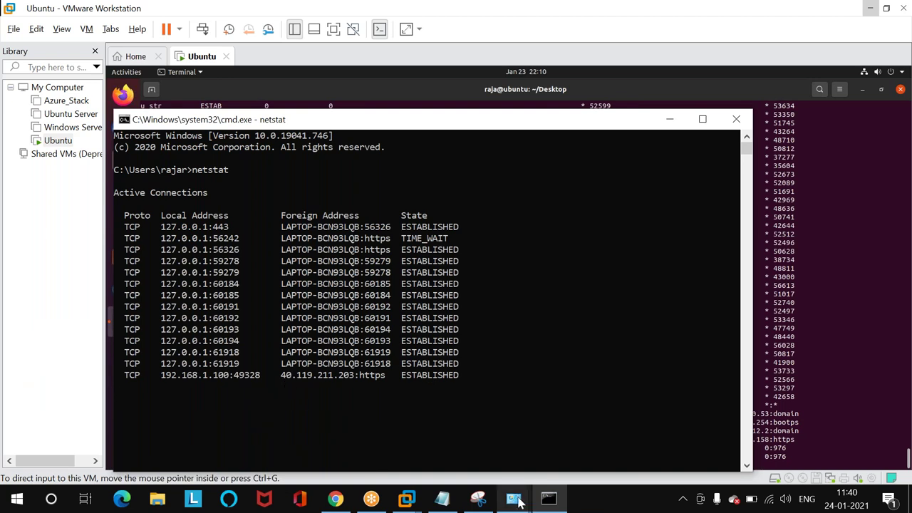
Check the Wi-Fi status bytes, highlight the recent HTTPS connection lines, and minimize Command Prompt
mouse_move(519, 503)
mouse_move(582, 439)
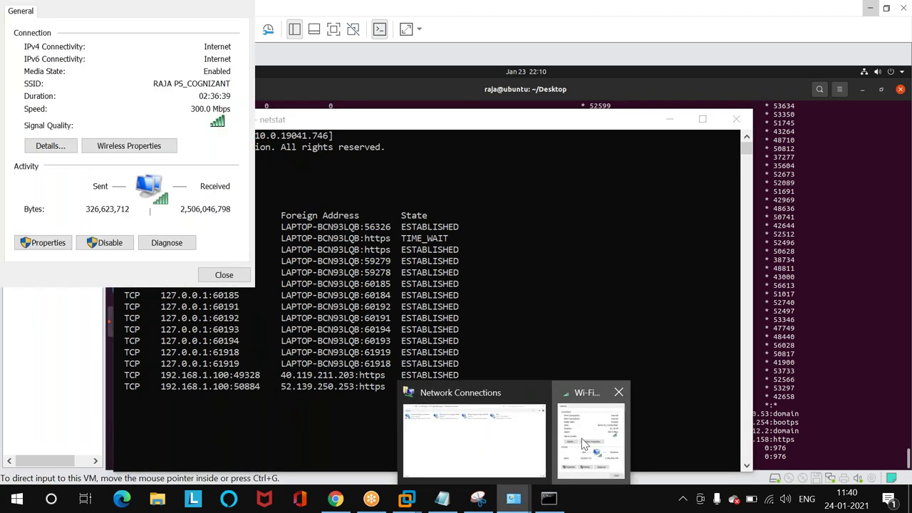
click(582, 438)
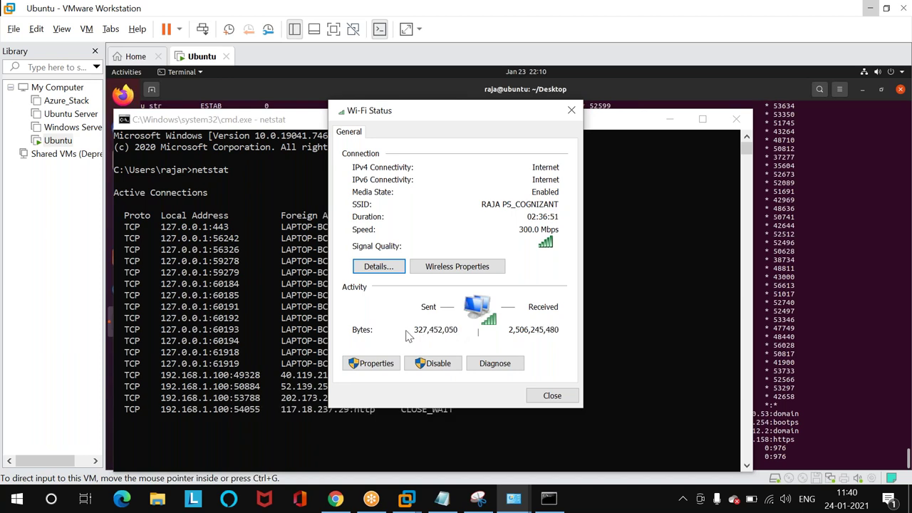
click(306, 346)
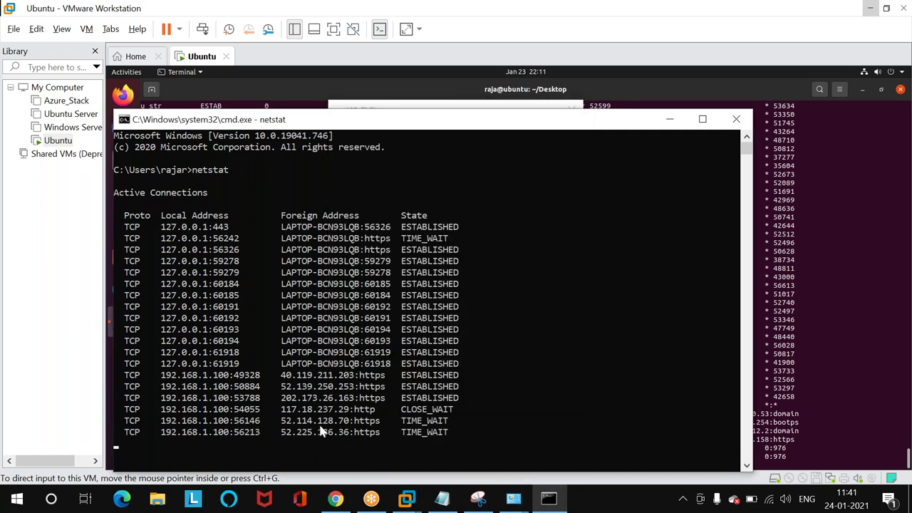
drag(320, 427, 476, 429)
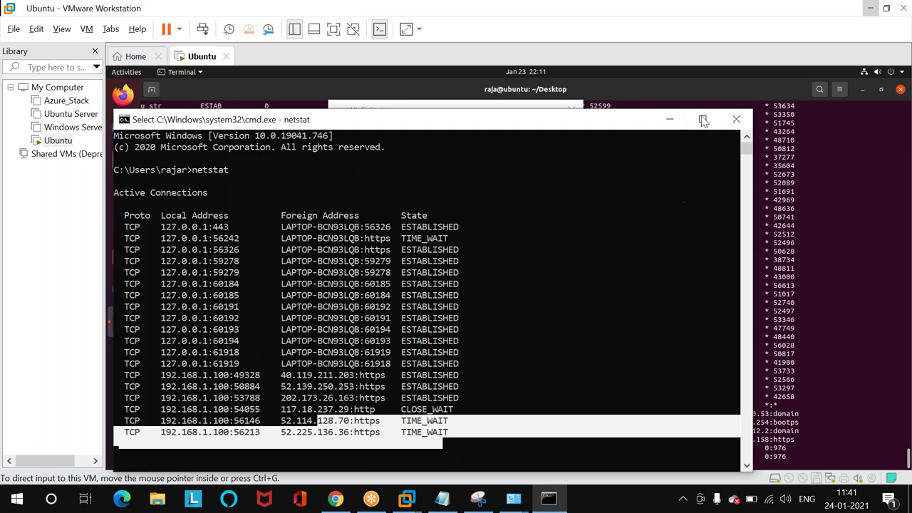
click(673, 126)
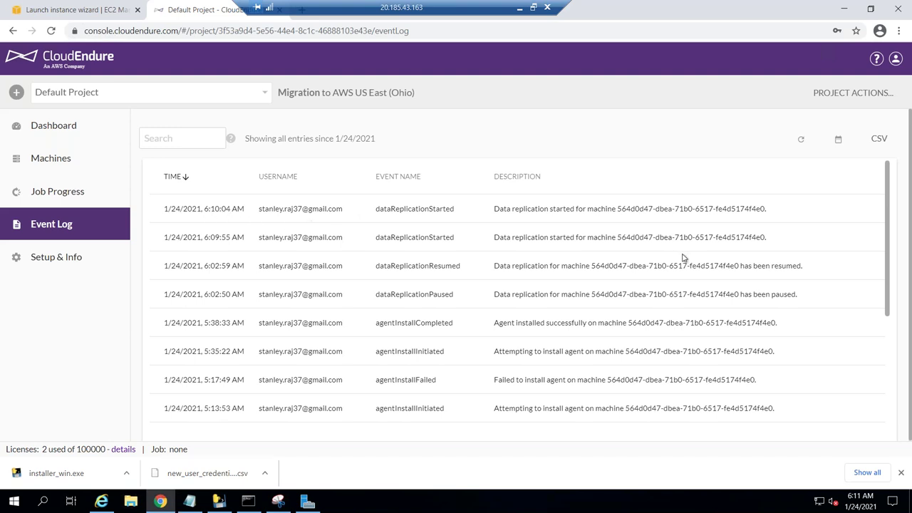
Highlight the latest replication event, verify both machines in Initial Sync, then switch to the EC2 tab
drag(494, 209, 644, 210)
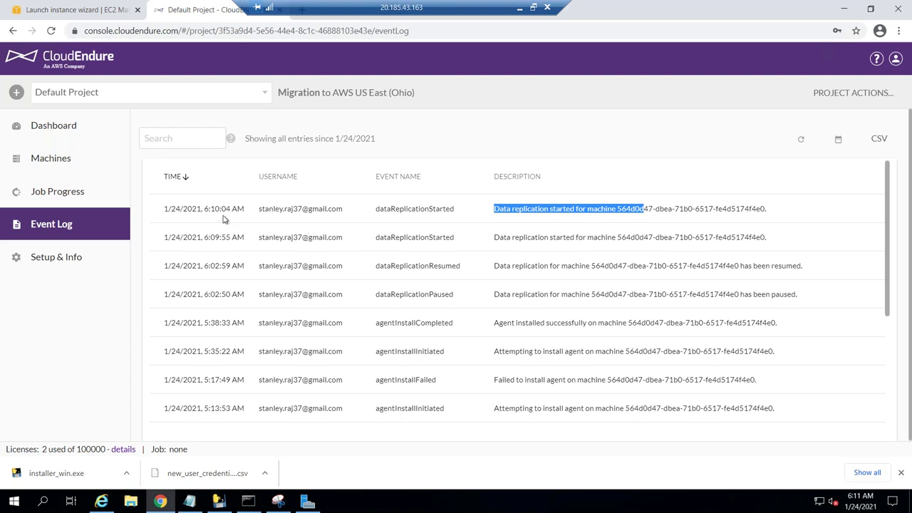
click(55, 125)
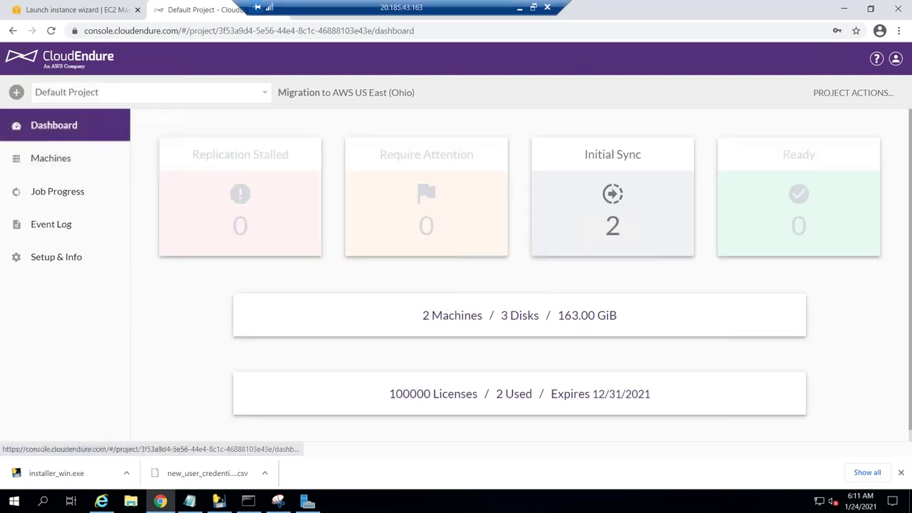
key(ctrl+Tab)
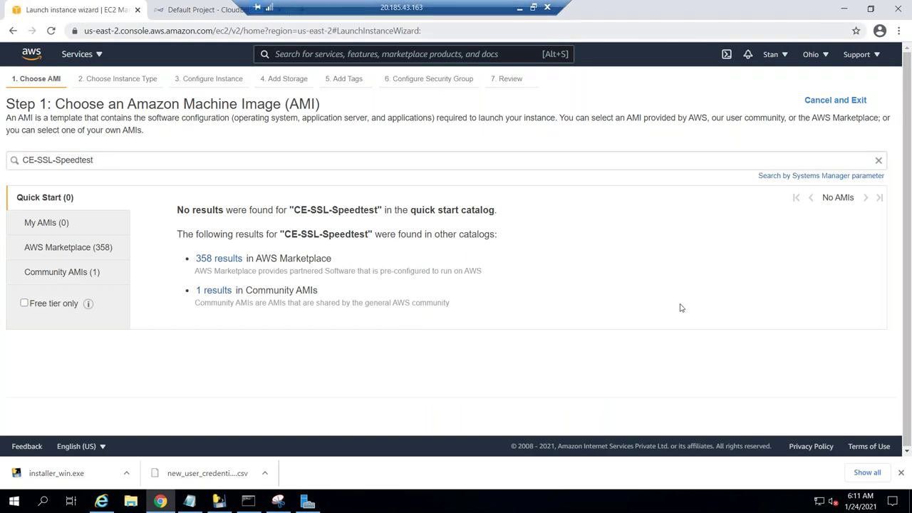
Minimize the remote desktop session and switch to the AWS_MIGRATION presentation
click(521, 12)
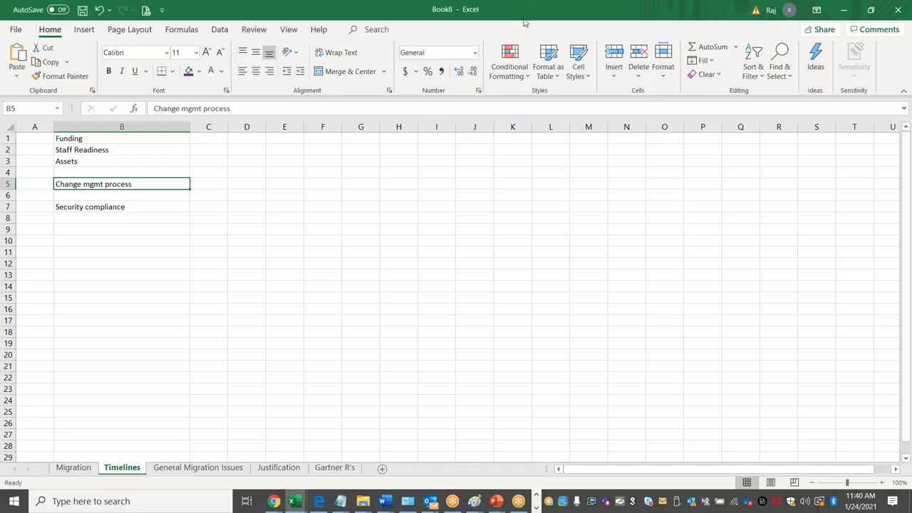
click(249, 362)
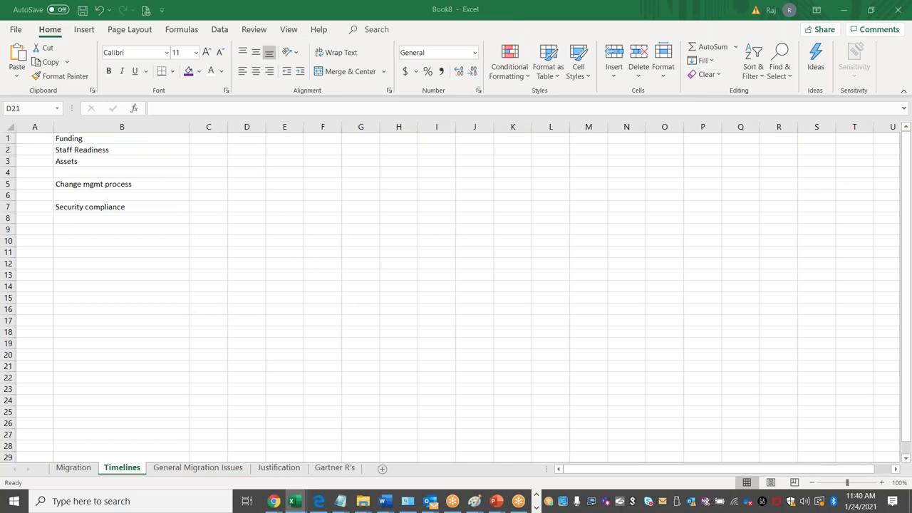
key(alt+Tab)
key(alt+Tab)
key(alt+Tab)
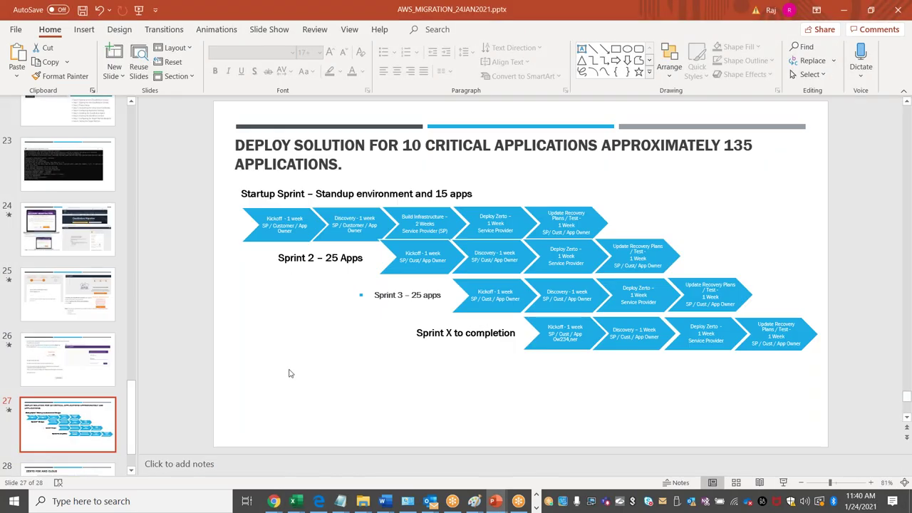
Step through the slides to reach slide 21, the CloudEndure migration lifecycle
click(73, 367)
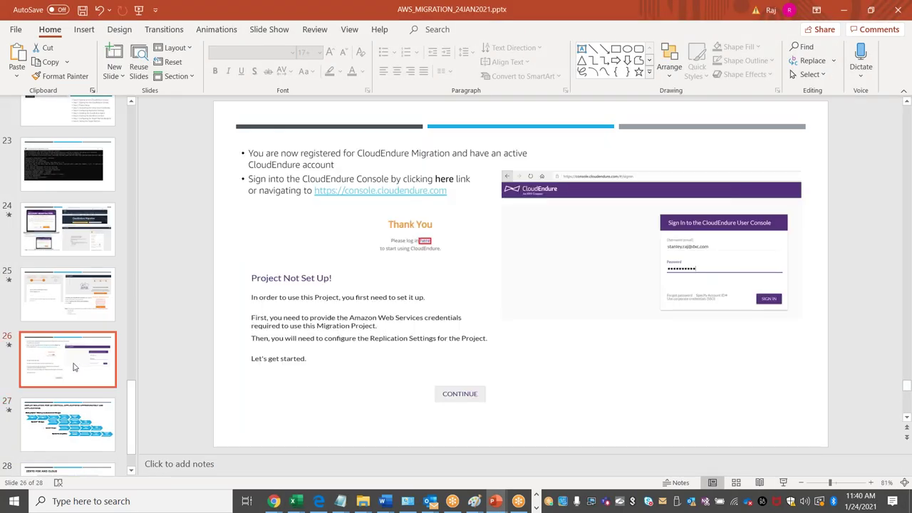
key(Up)
key(Up)
key(Up)
key(Down)
key(Down)
key(Down)
key(Down)
key(Down)
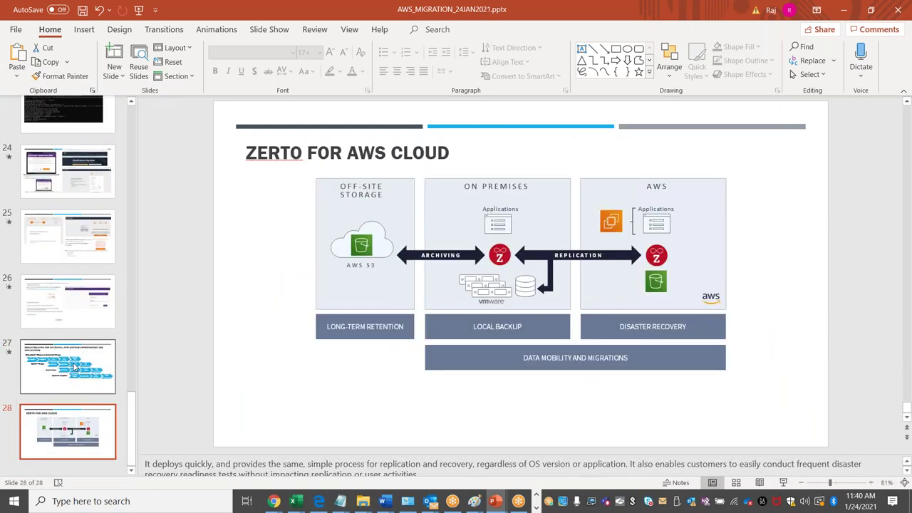
key(Up)
key(Down)
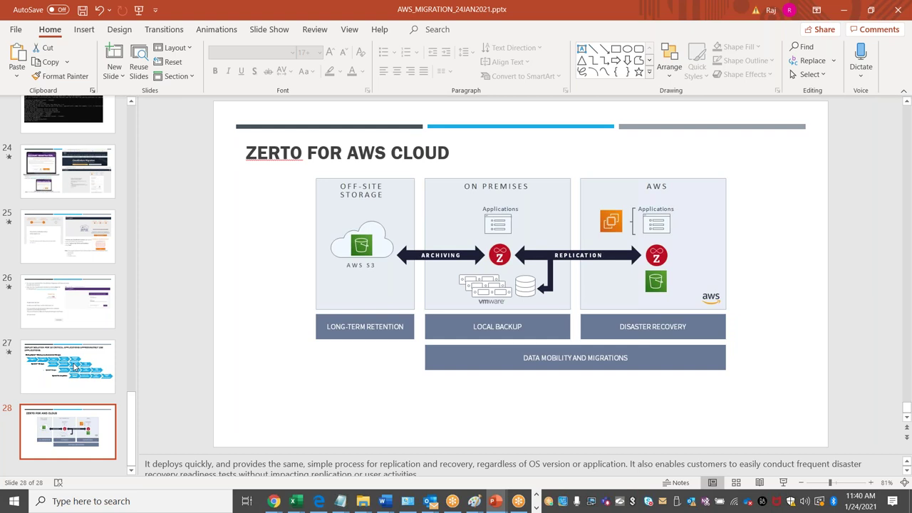
key(Up)
key(Up)
key(Up)
key(Up)
key(Up)
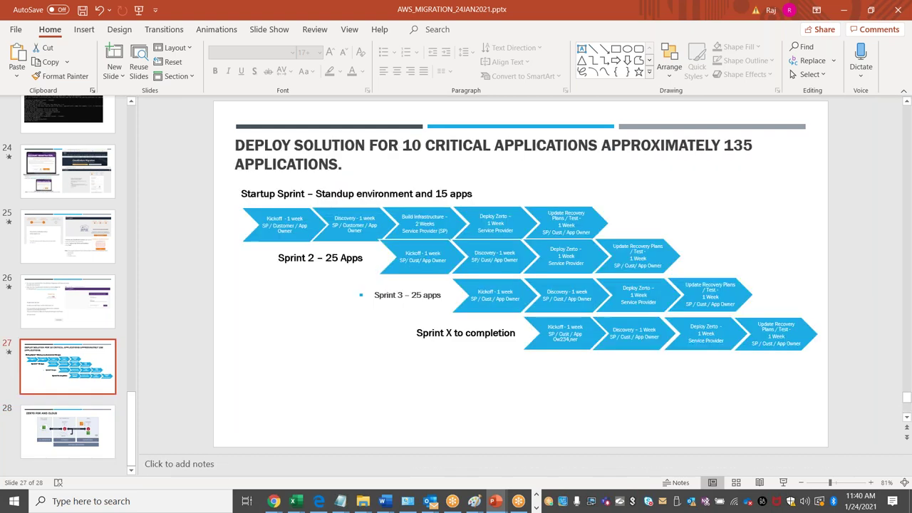
key(Up)
key(Up)
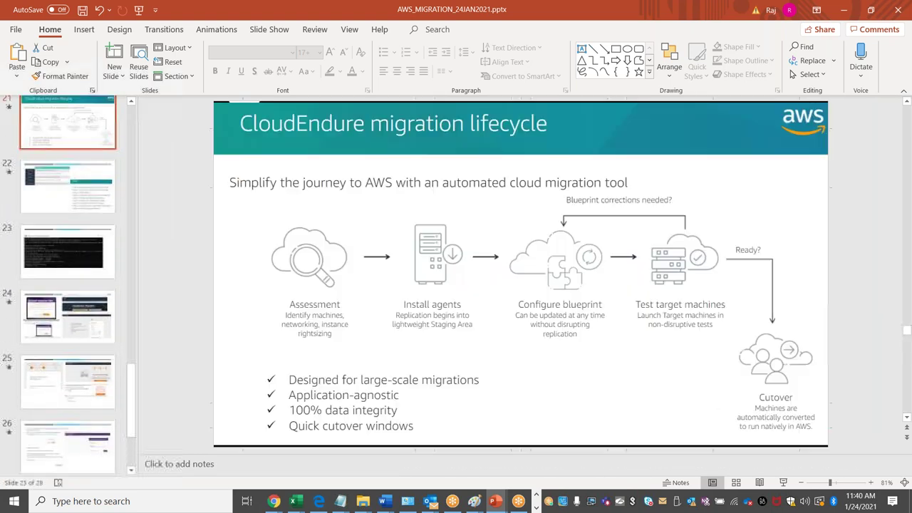